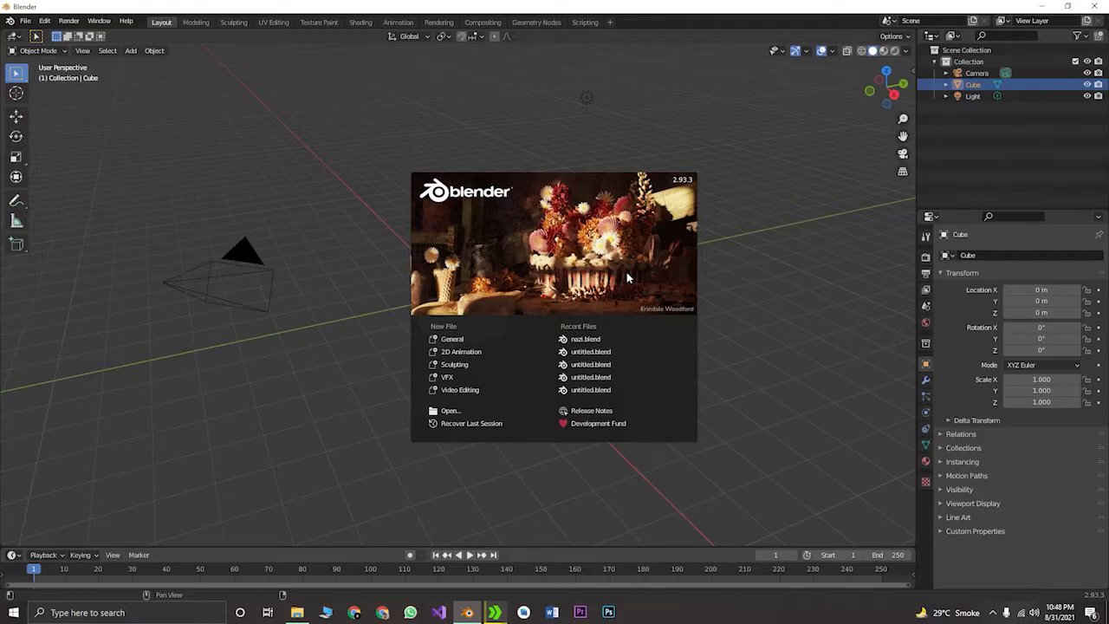
Switch to Chrome and open the Minotti Aston Armchair model page on Sketchfab
click(354, 613)
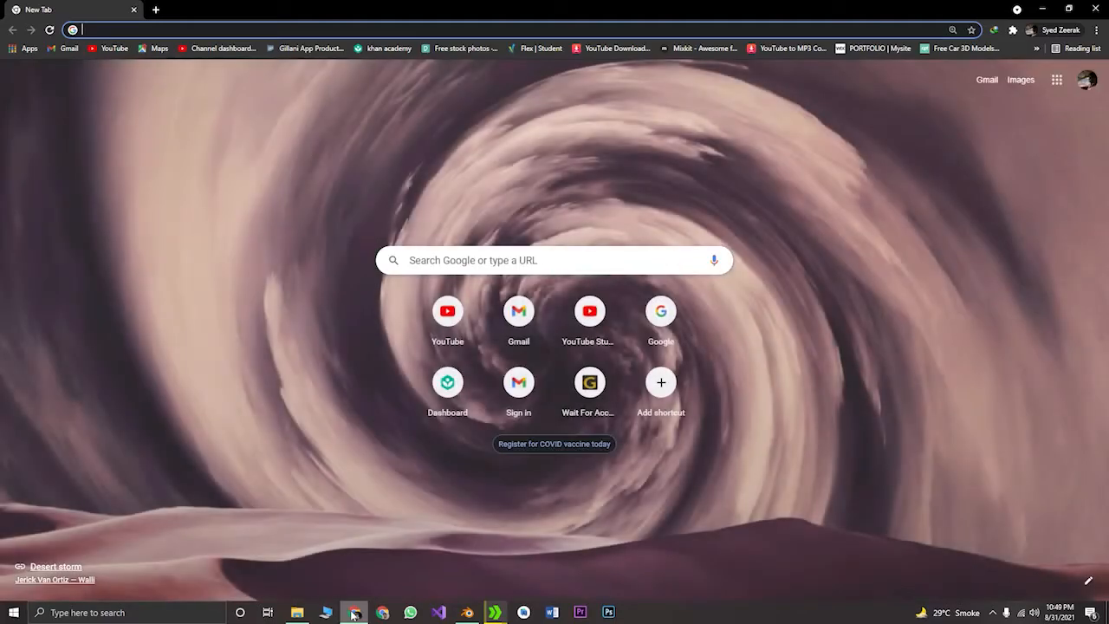
text(sk)
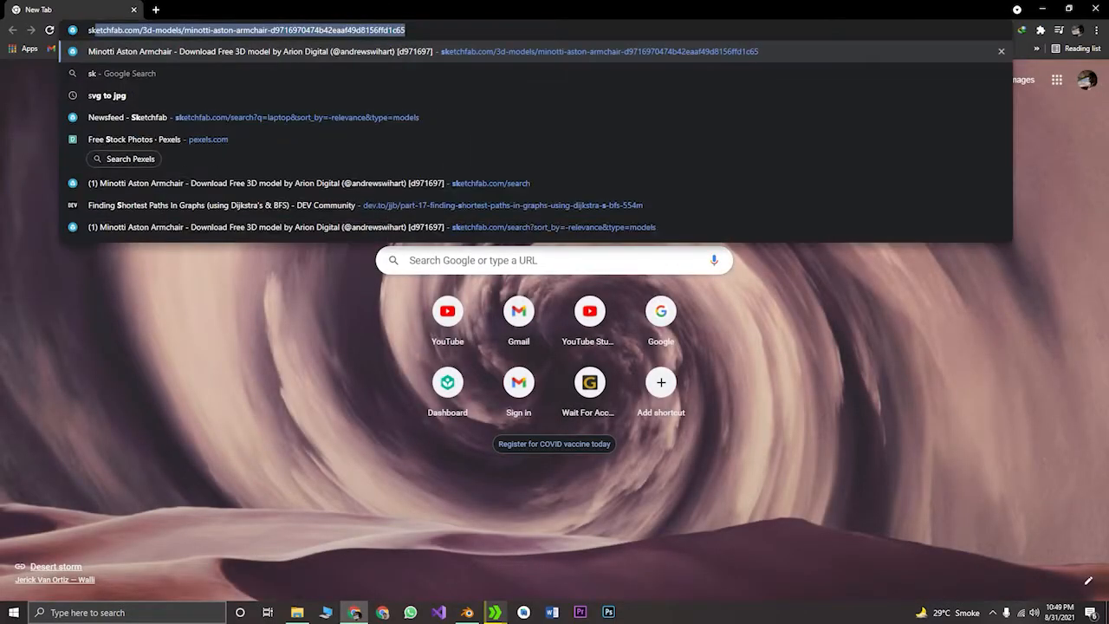
text(e)
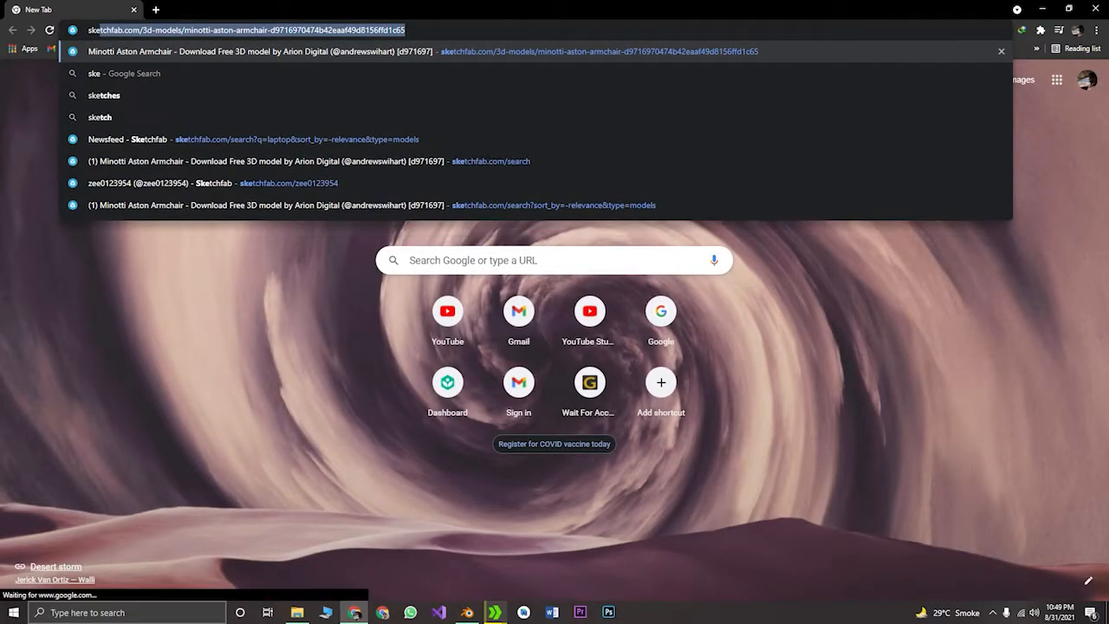
key(Return)
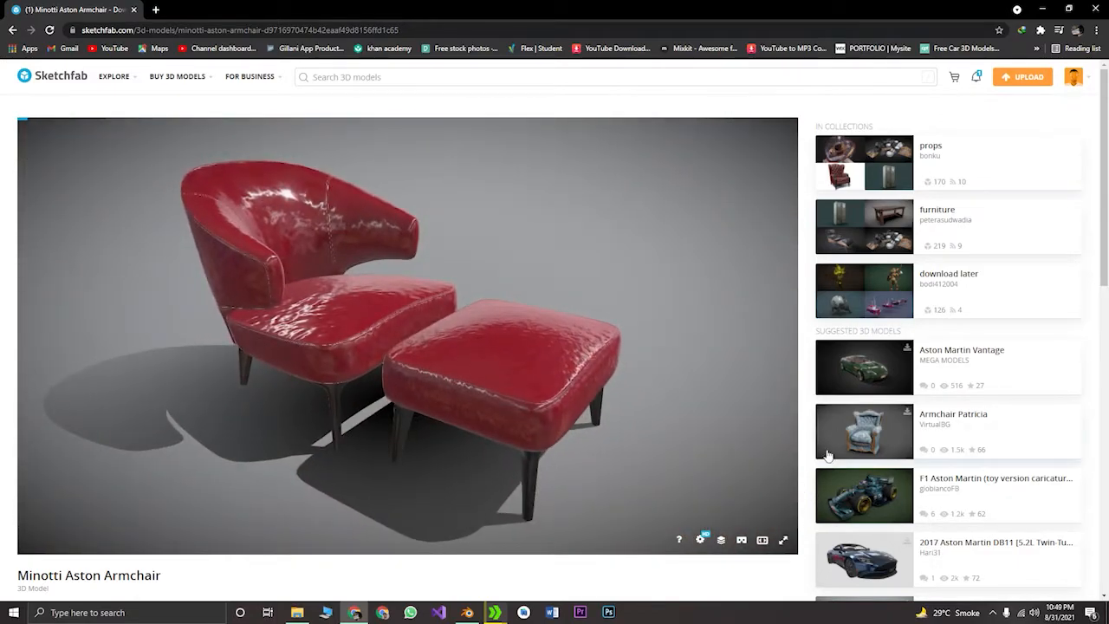
Request the download of the Minotti Aston Armchair in the autoconverted glTF format
scroll(824, 457, down, 5)
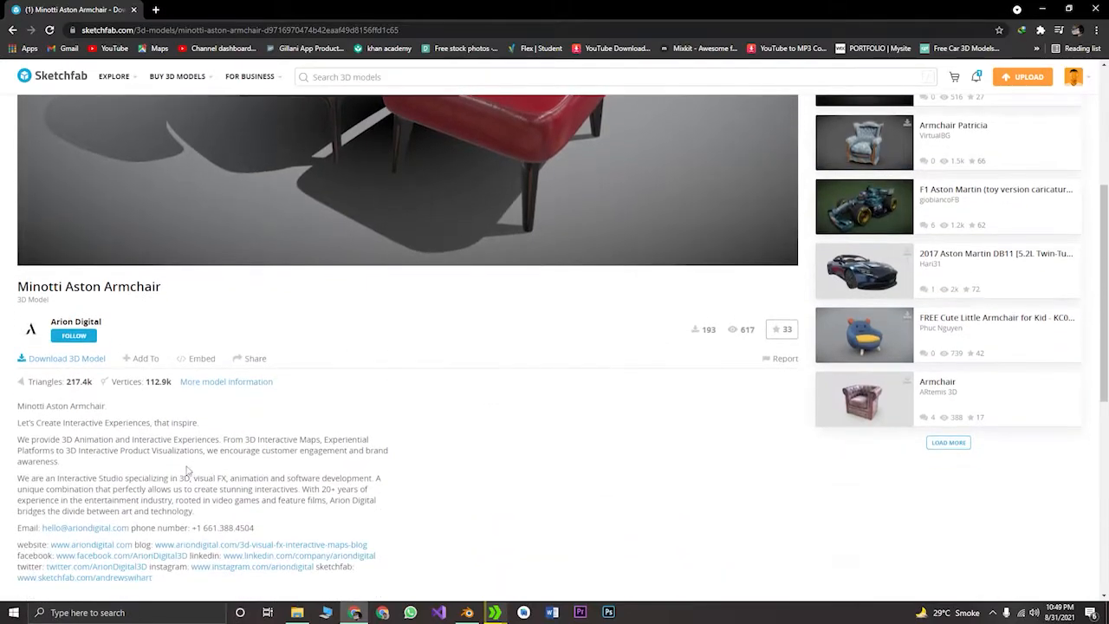
click(71, 359)
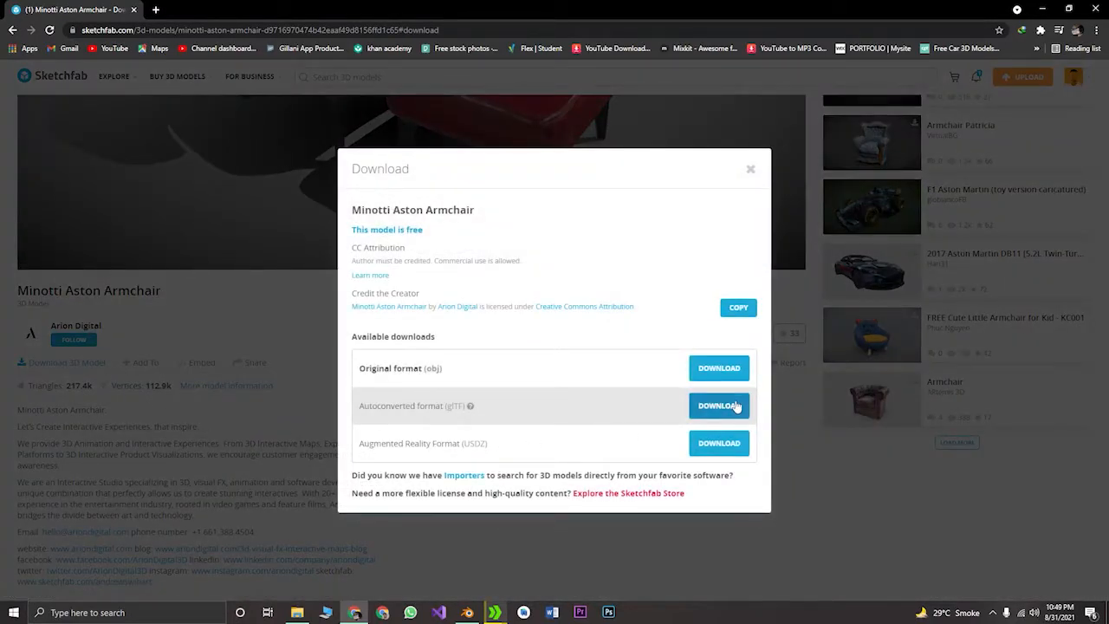
click(736, 407)
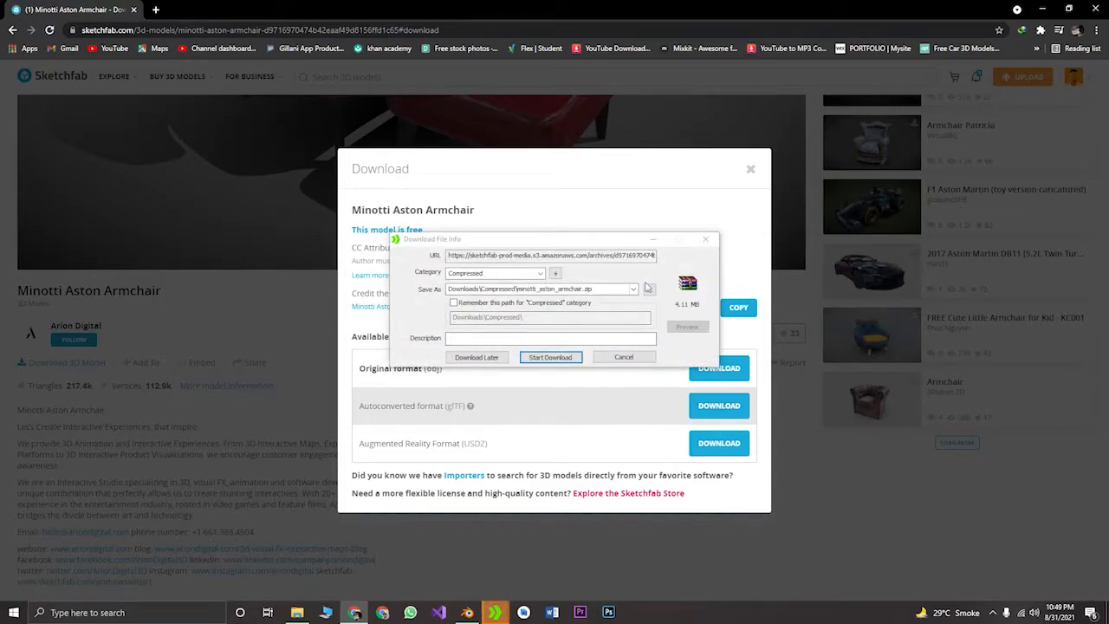
Create a Desktop folder named quickies and set it as the save location for minotti_aston_armchair
click(648, 288)
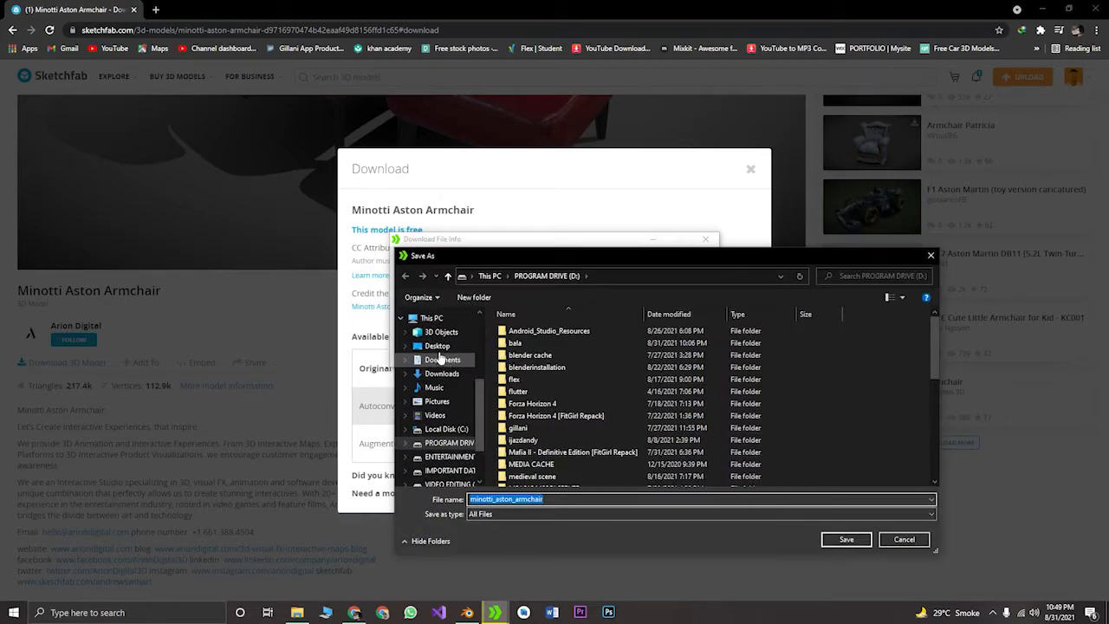
click(437, 346)
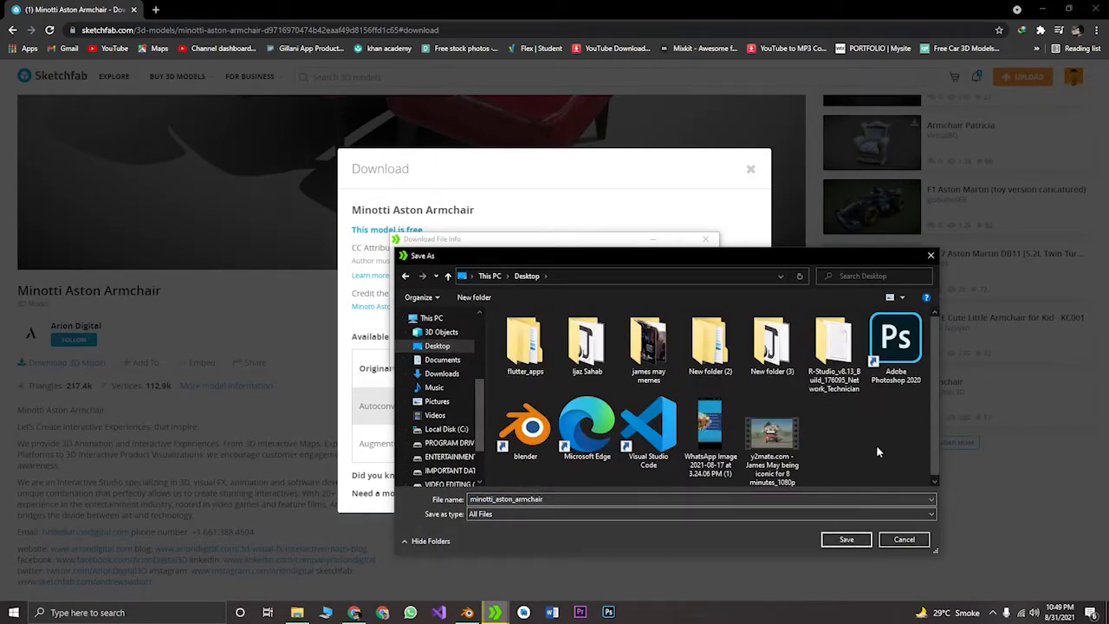
key(ctrl+shift+n)
text(quickies)
key(Return)
key(Return)
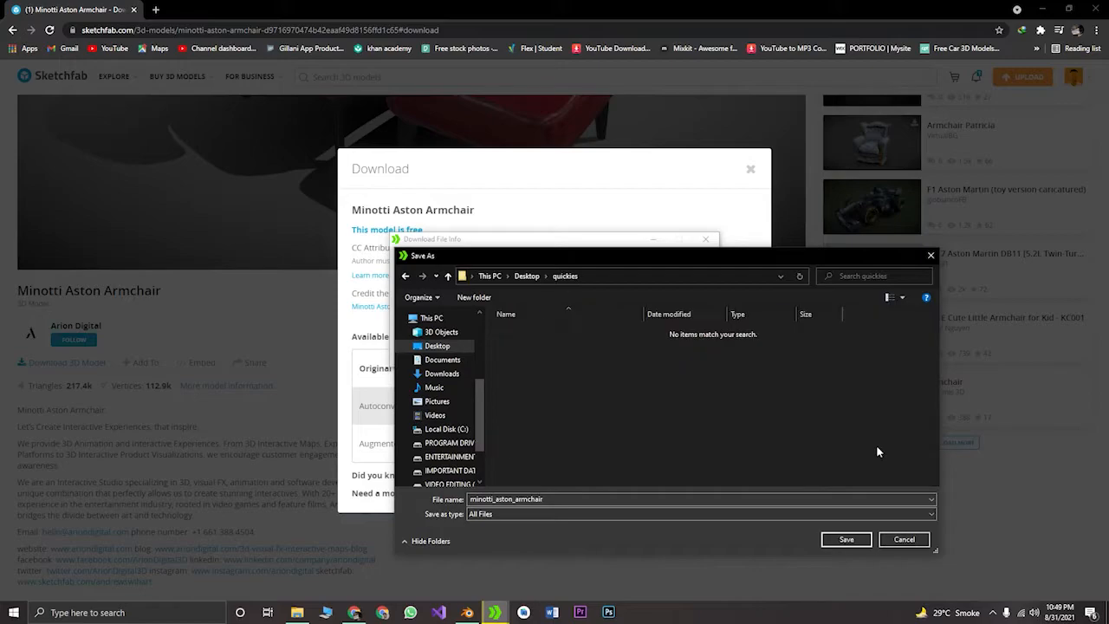
click(862, 540)
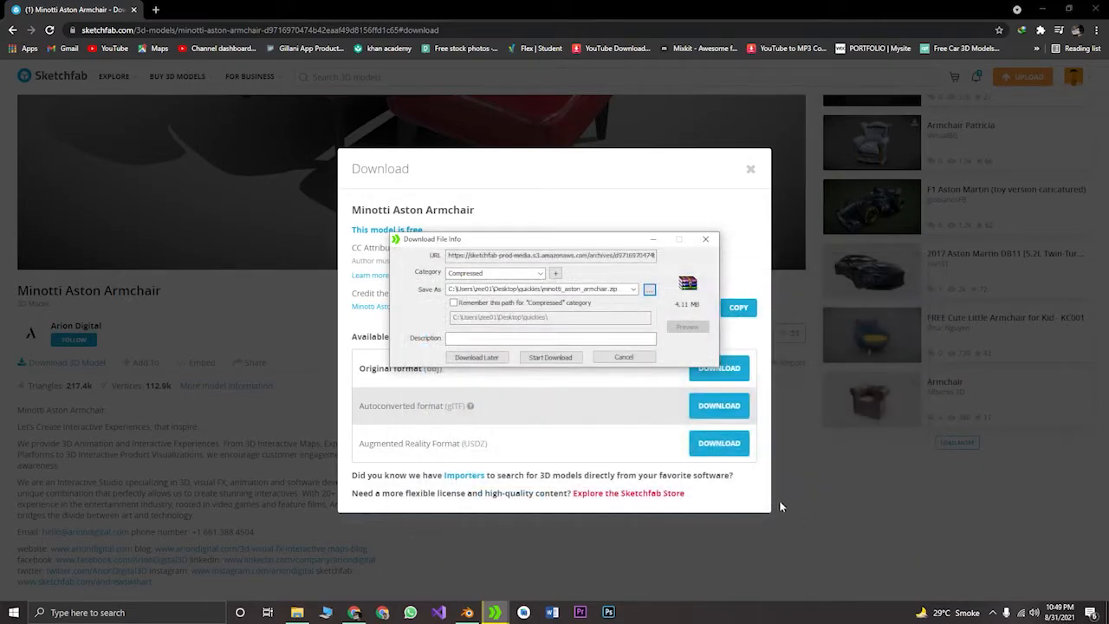
Download the armchair archive and close the download dialogs
click(551, 357)
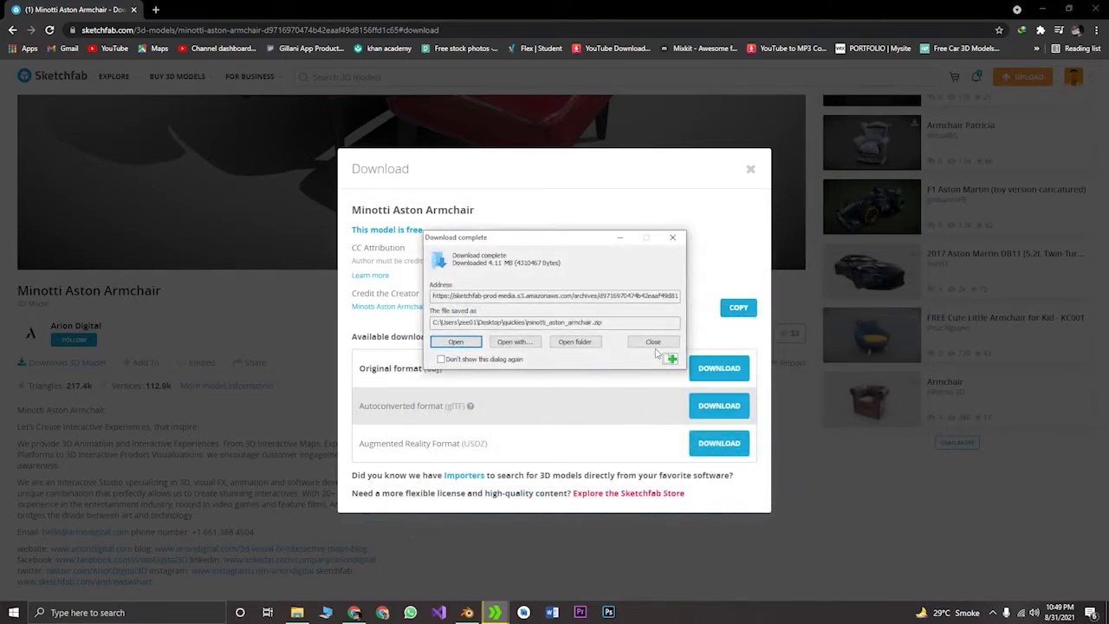
click(655, 343)
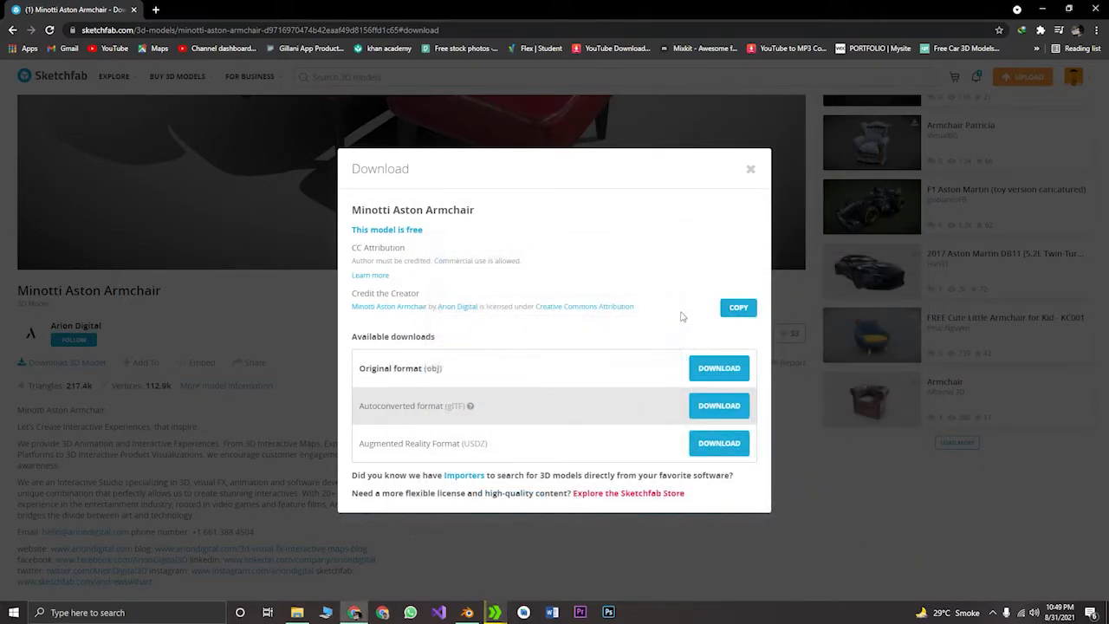
click(750, 170)
Search Sketchfab for piano and open the downloadable Retro piano model
click(414, 83)
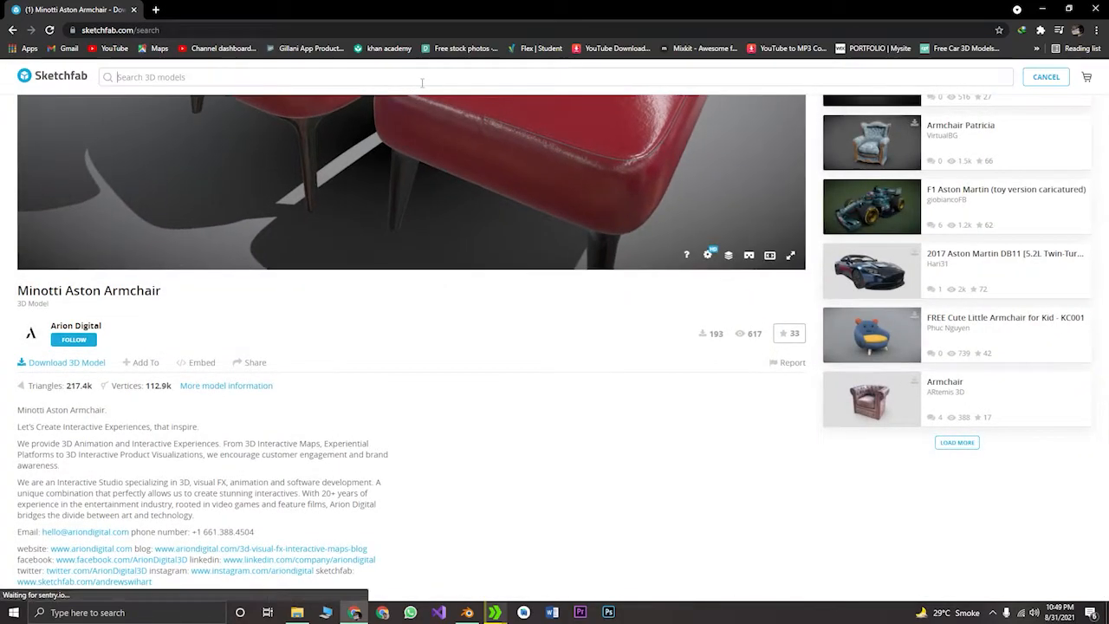
text(piano)
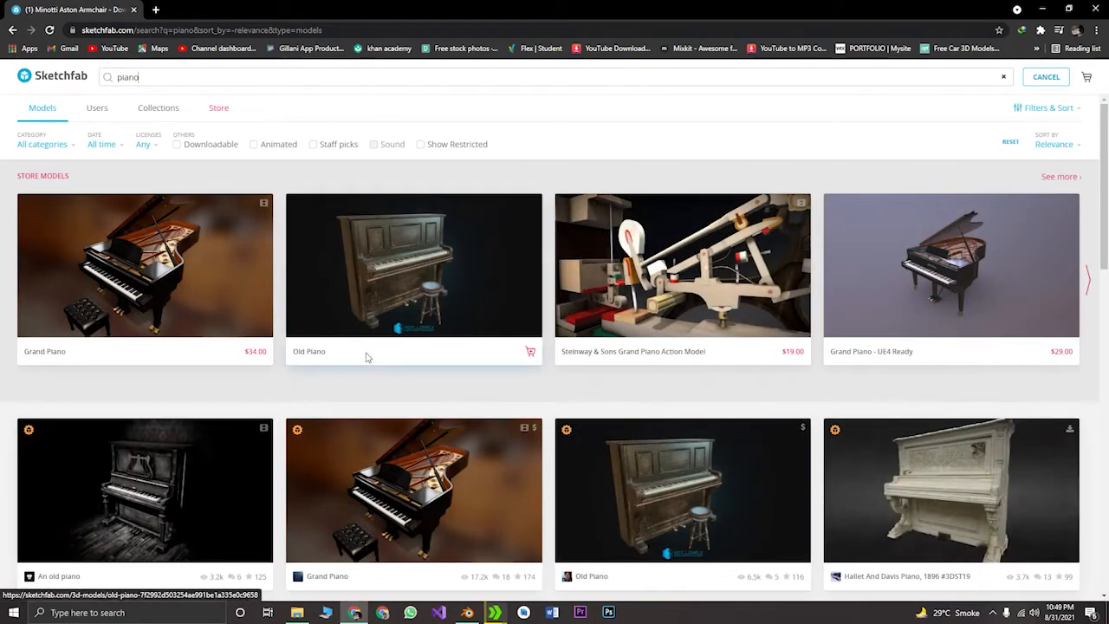
scroll(382, 362, down, 2)
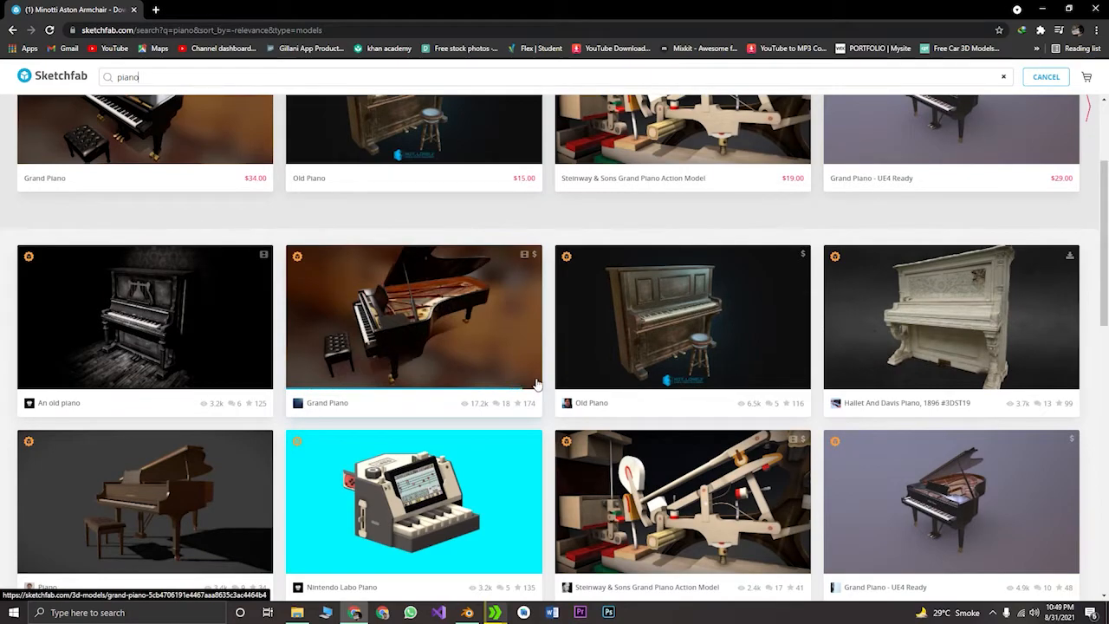
scroll(545, 383, down, 2)
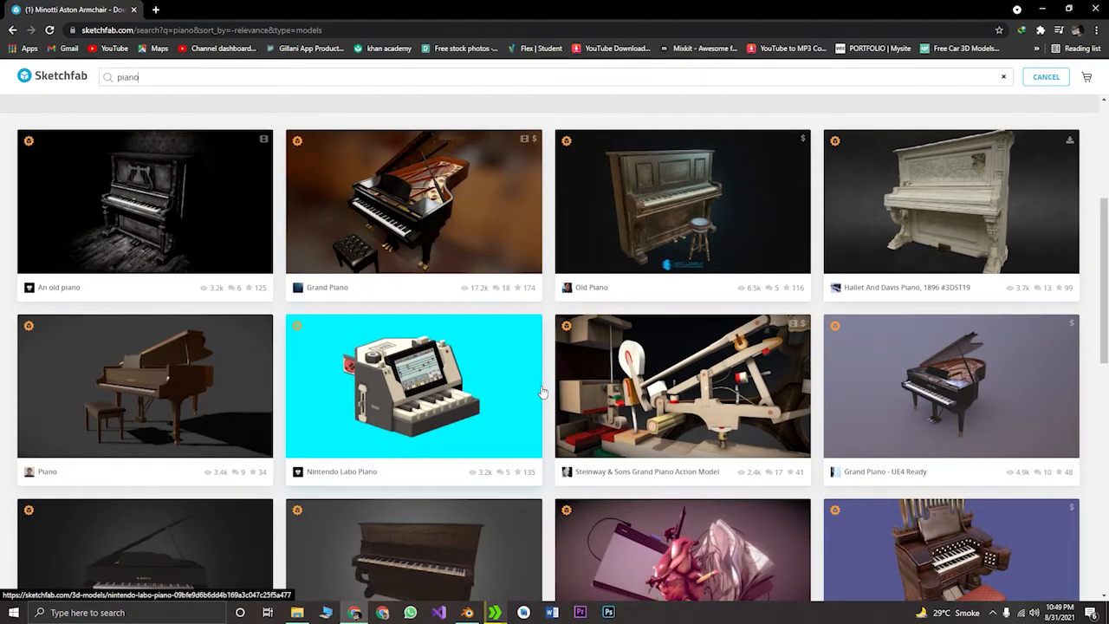
scroll(542, 392, down, 2)
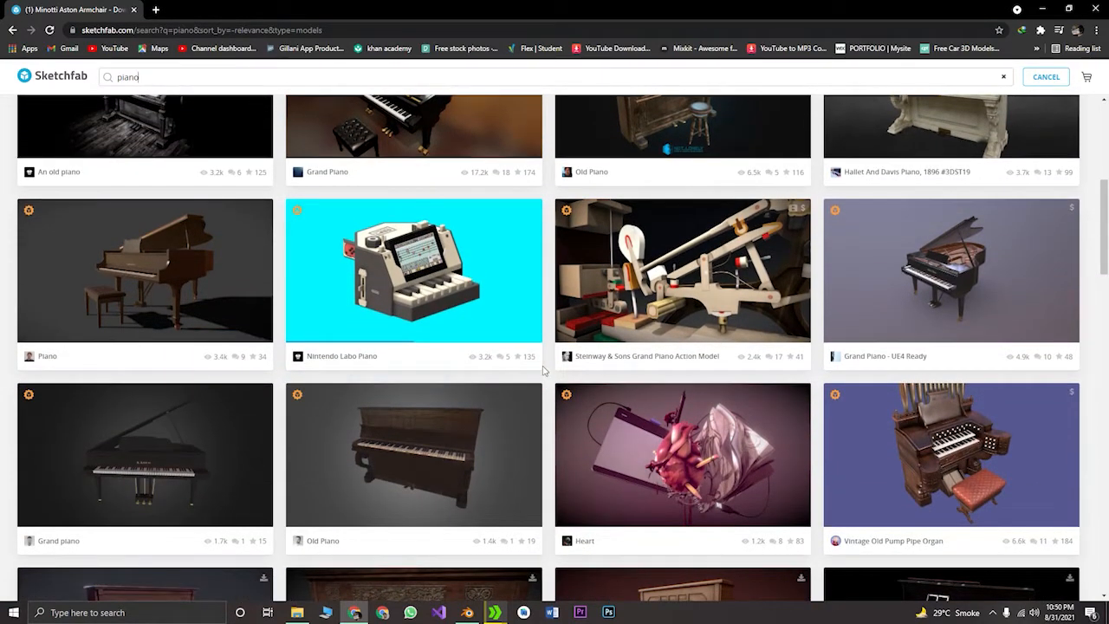
scroll(544, 371, down, 3)
scroll(545, 371, down, 1)
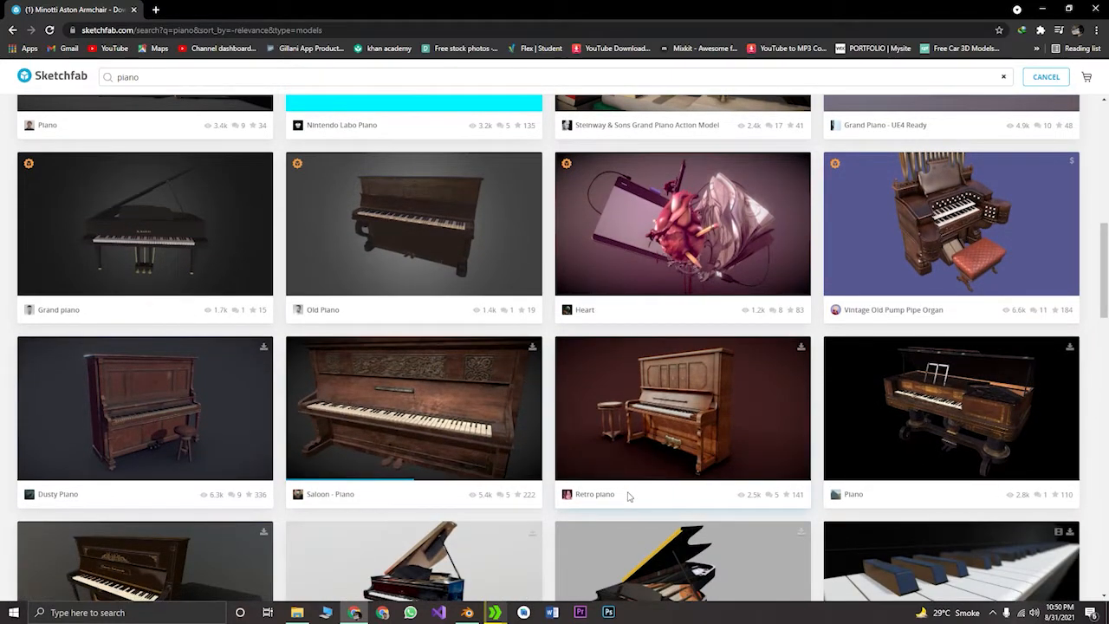
click(595, 497)
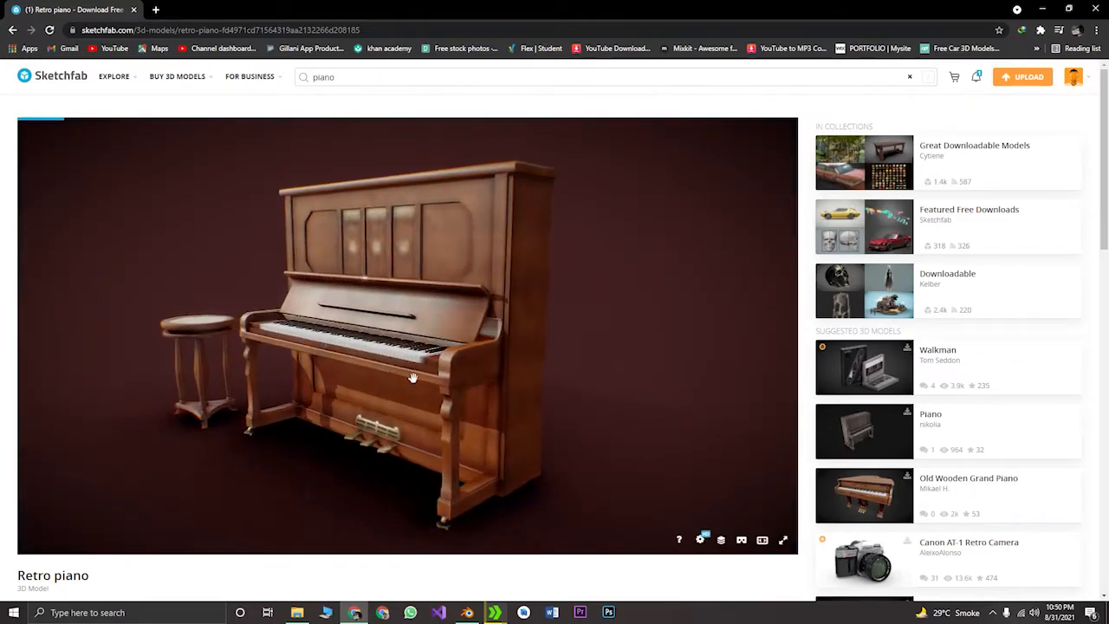
Download the Retro piano in autoconverted glTF format to the quickies folder, then close the download dialogs
drag(320, 355, 419, 345)
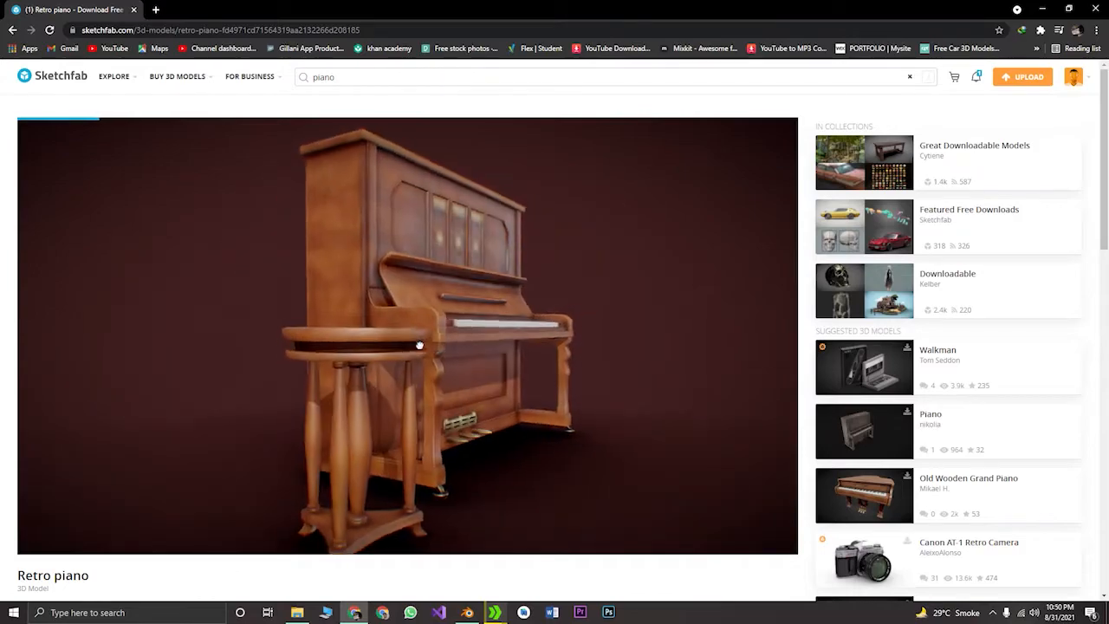
scroll(691, 517, down, 5)
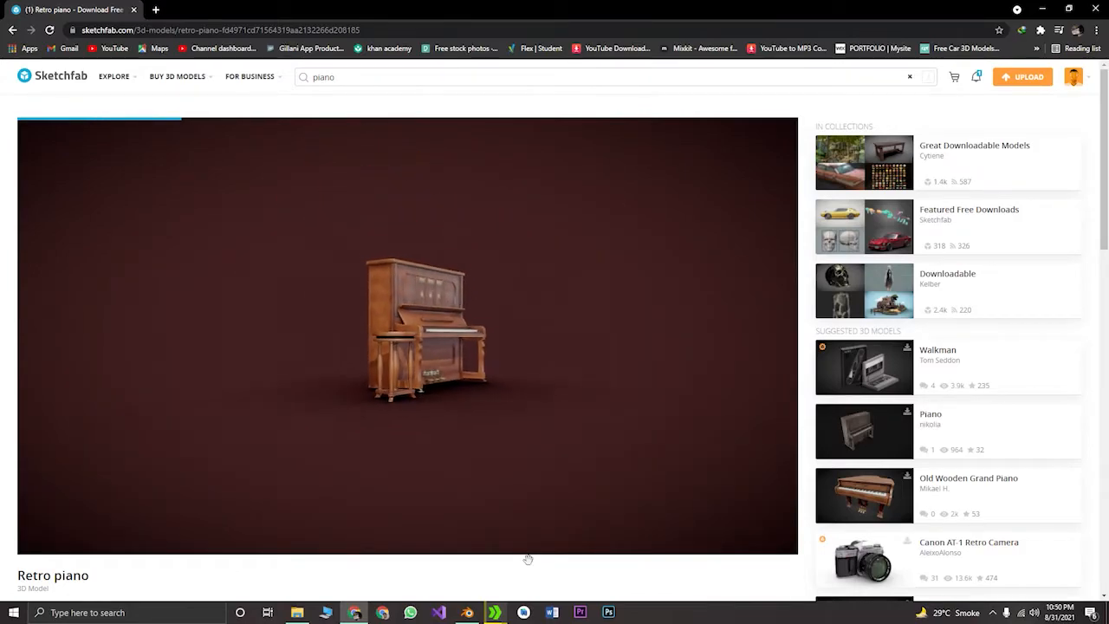
scroll(488, 421, up, 5)
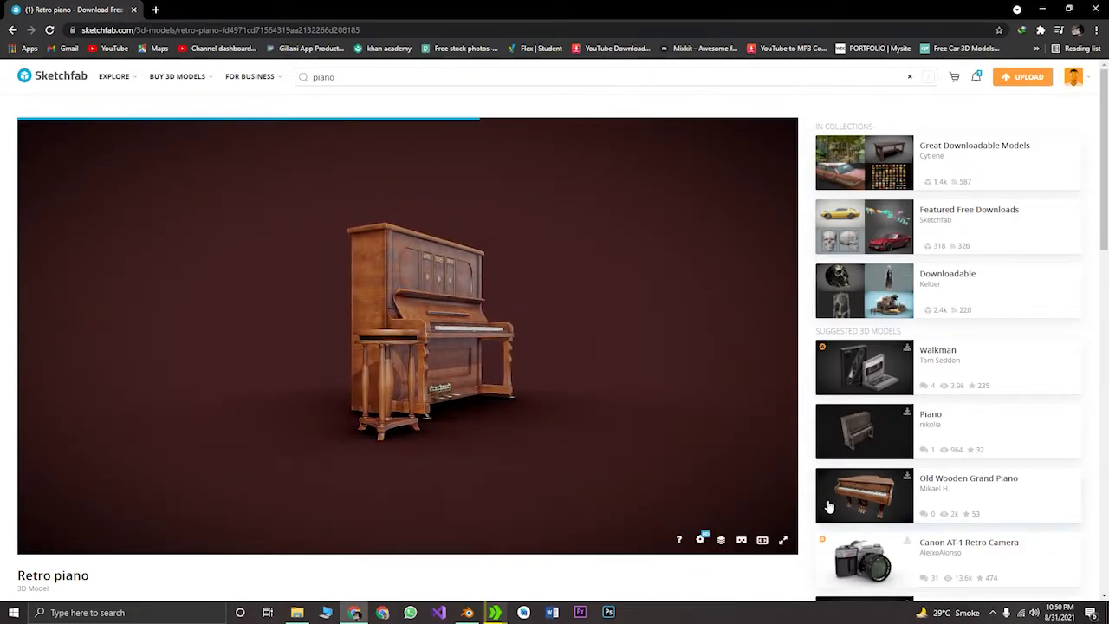
scroll(830, 508, down, 3)
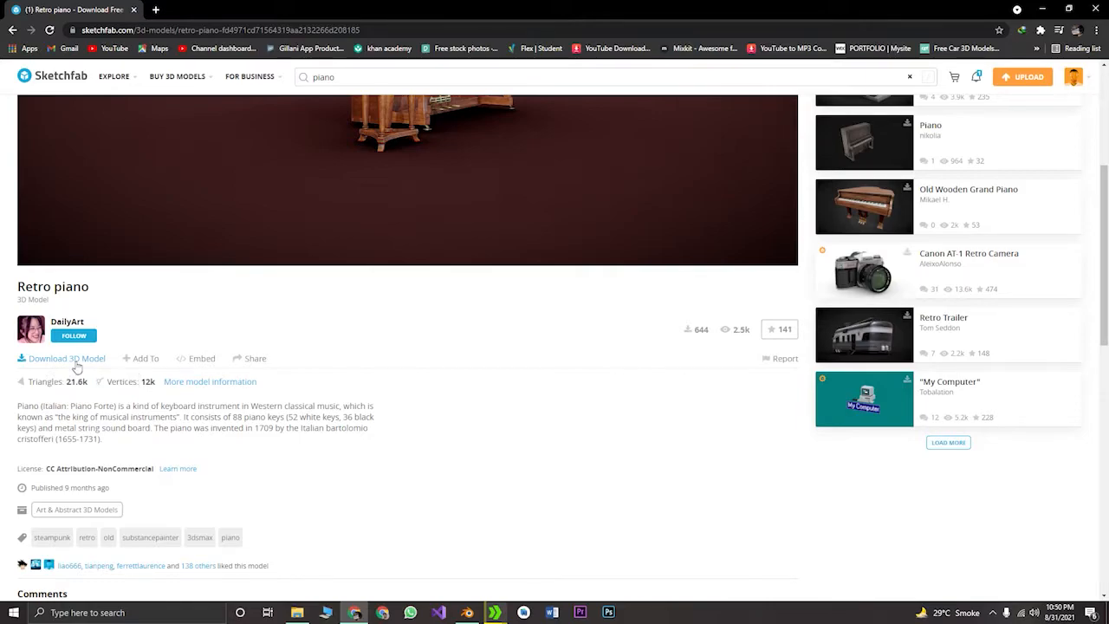
click(62, 359)
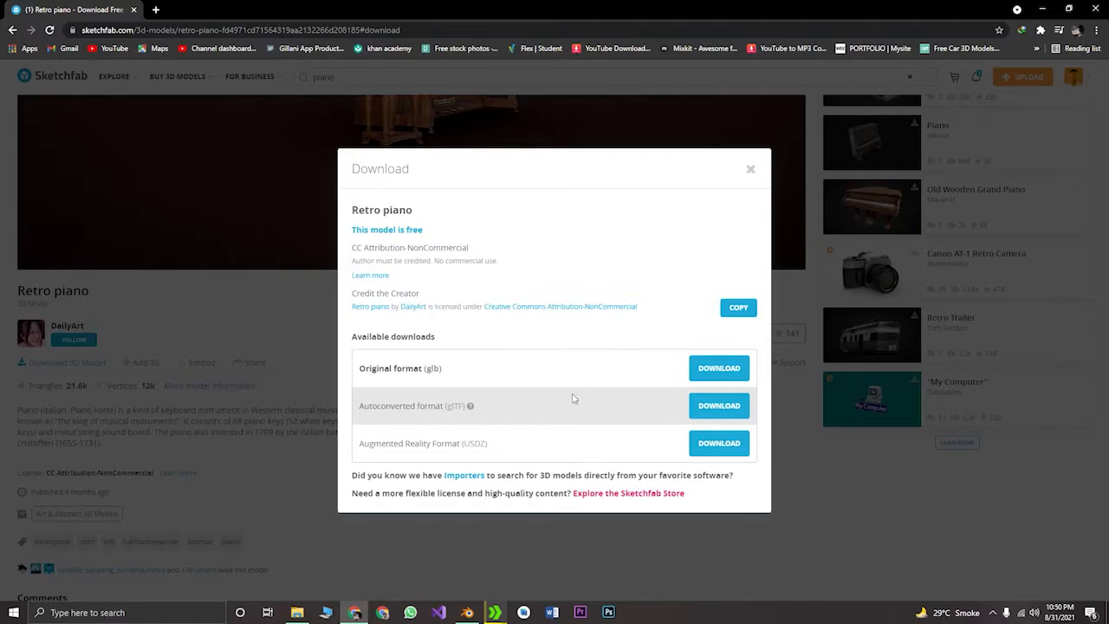
click(712, 407)
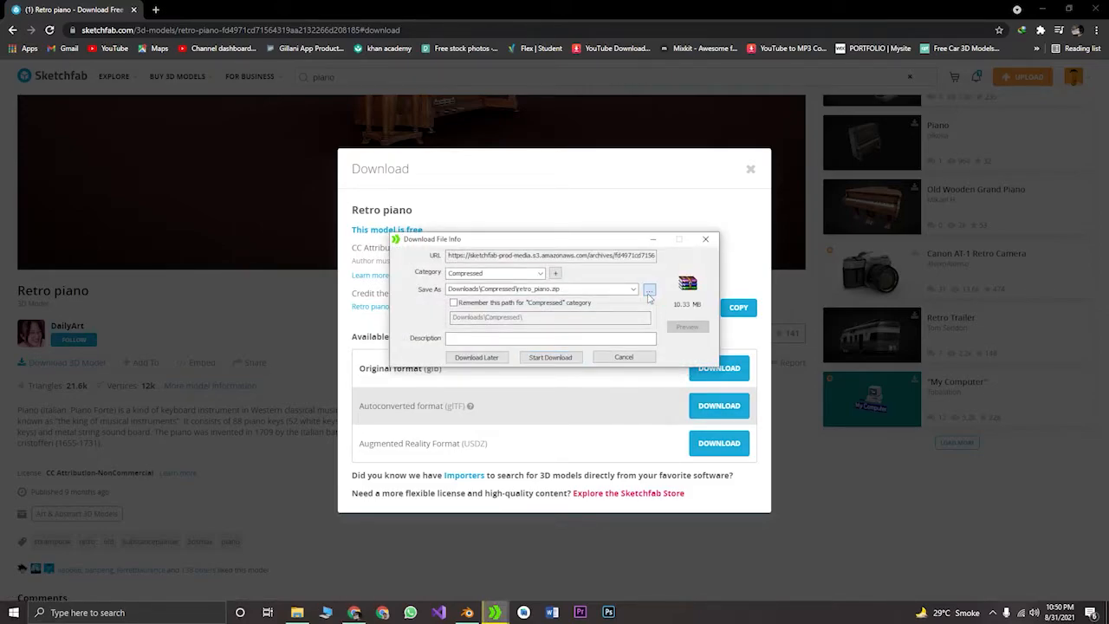
click(649, 293)
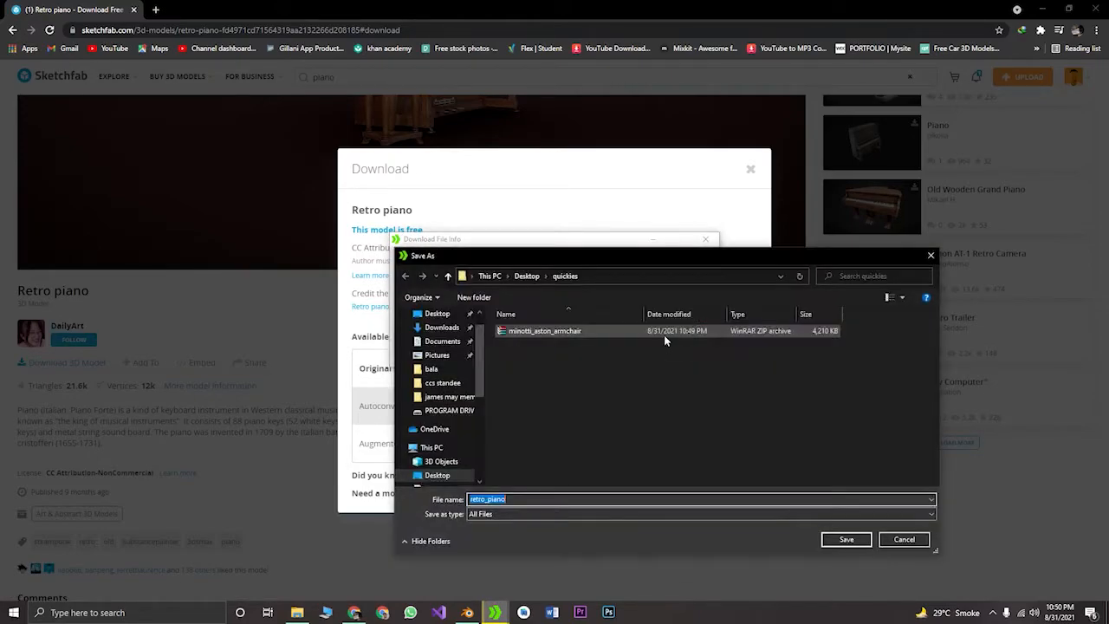
click(846, 539)
click(575, 358)
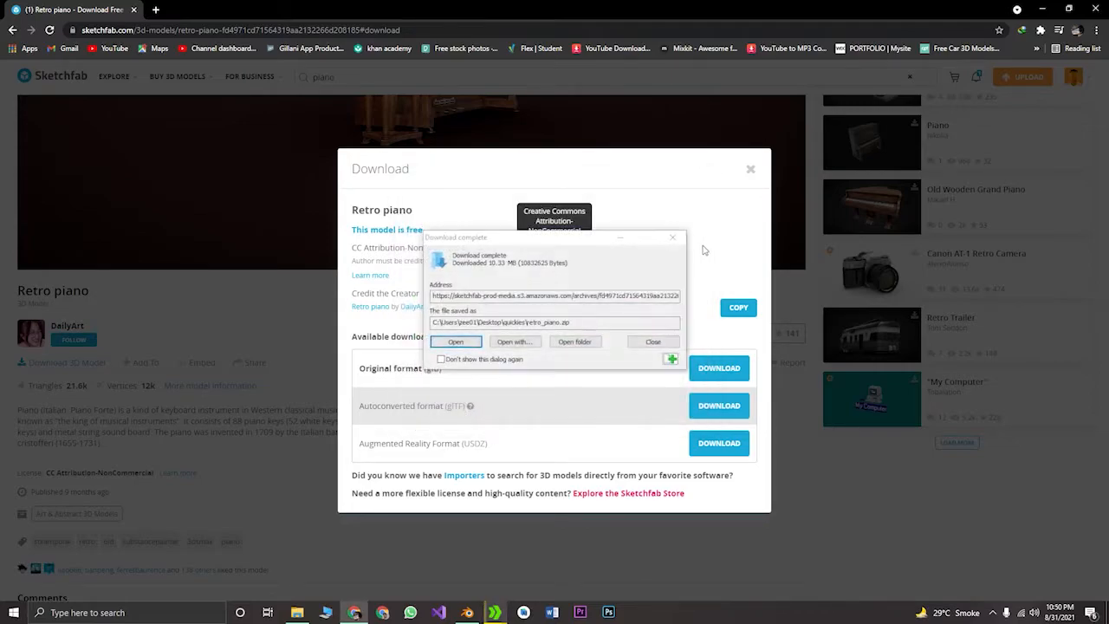
click(683, 236)
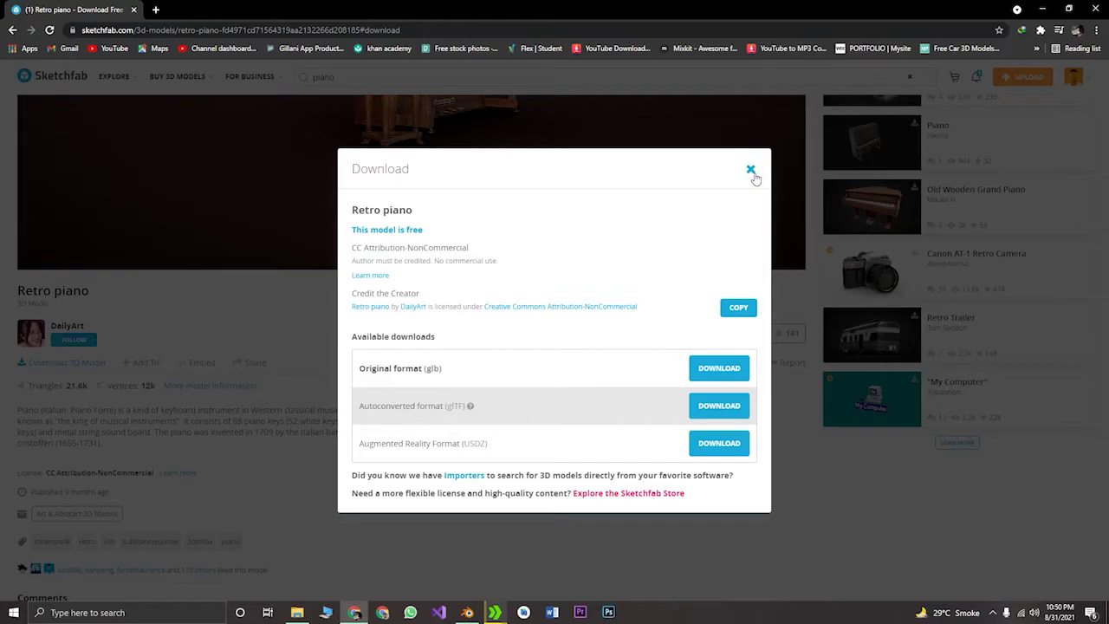
click(752, 169)
scroll(542, 421, up, 3)
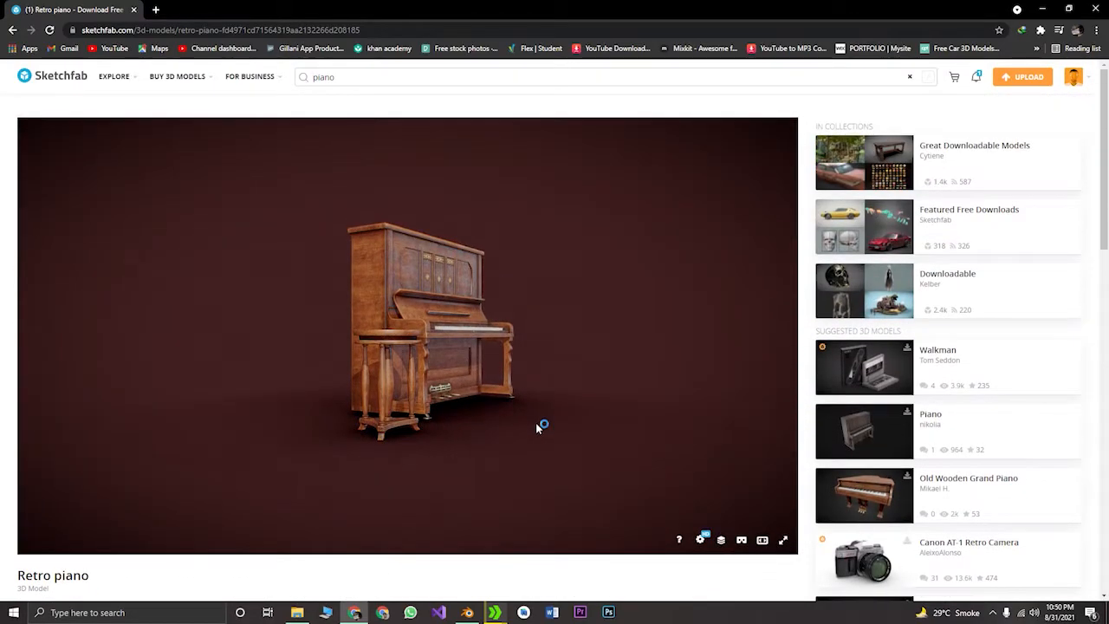
Search Sketchfab for porsche and open the downloadable Porsche 911 (930) Turbo 1975 model
drag(374, 78, 251, 78)
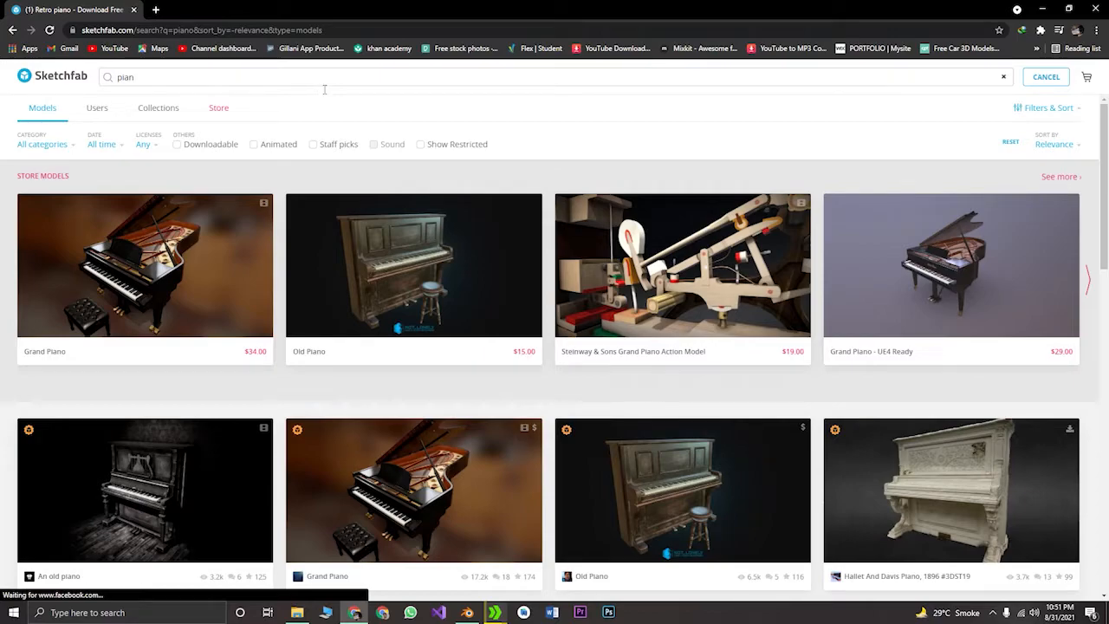
key(BackSpace)
key(BackSpace)
key(BackSpace)
key(BackSpace)
key(BackSpace)
text(porsch)
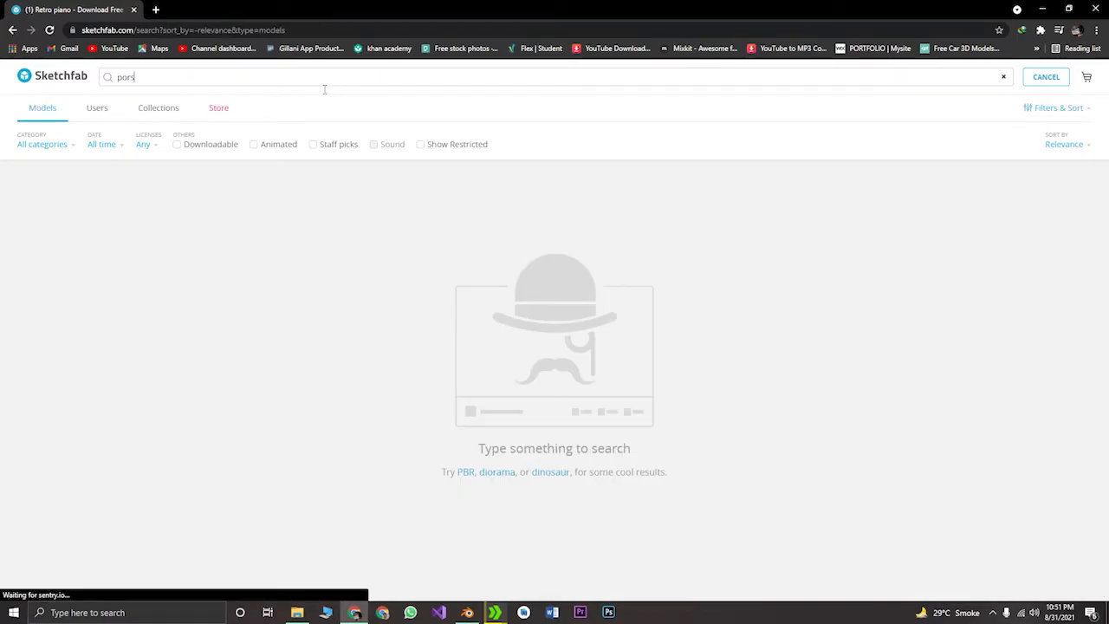
text(e)
key(Return)
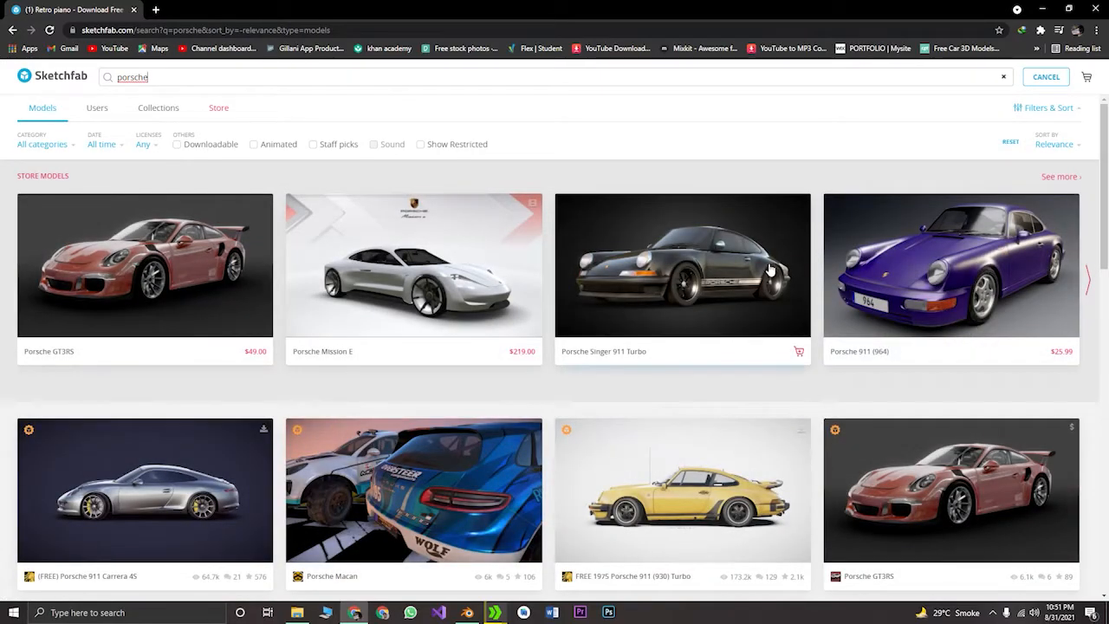
scroll(276, 438, down, 1)
scroll(190, 317, down, 5)
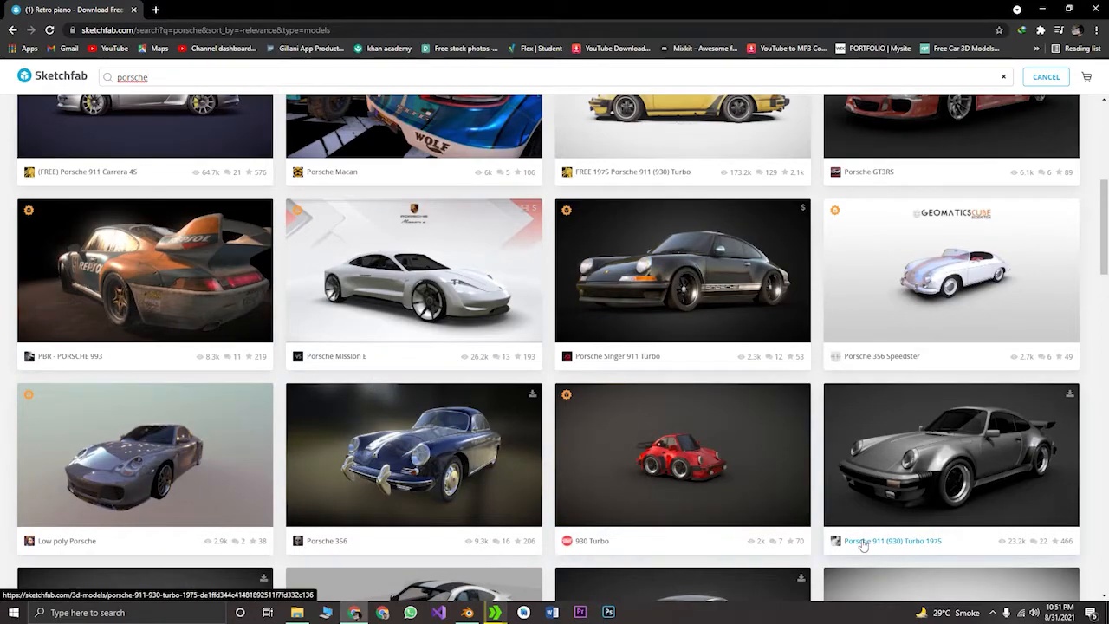
click(843, 516)
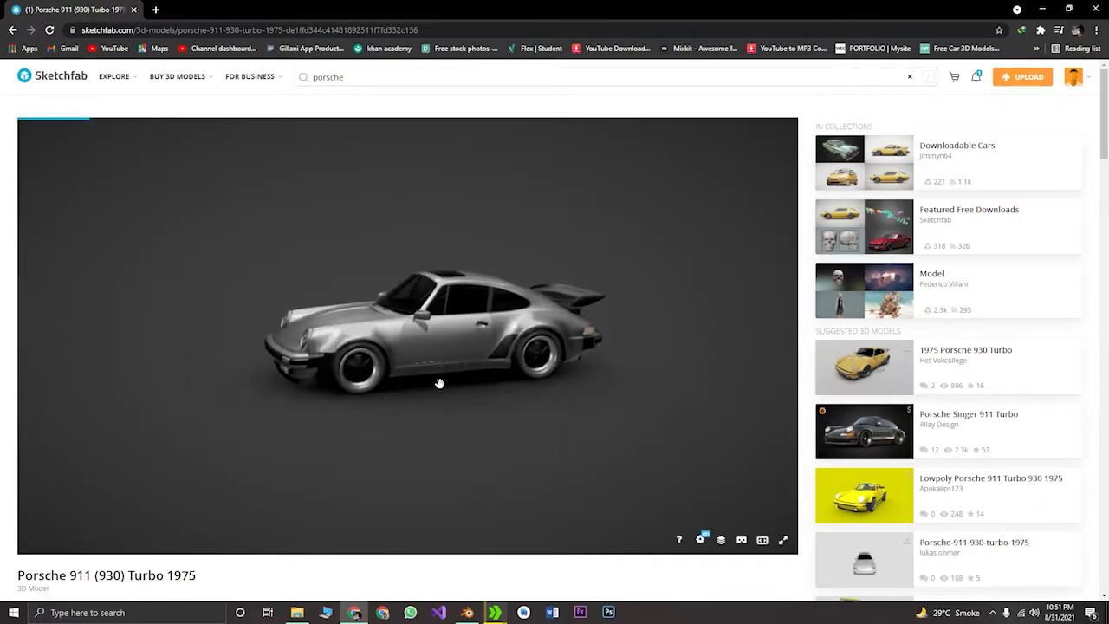
Download the Porsche 911 (930) Turbo 1975 in autoconverted glTF format to the quickies folder, then close the download dialogs
mouse_move(338, 353)
mouse_down()
mouse_move(404, 359)
mouse_move(454, 325)
mouse_up()
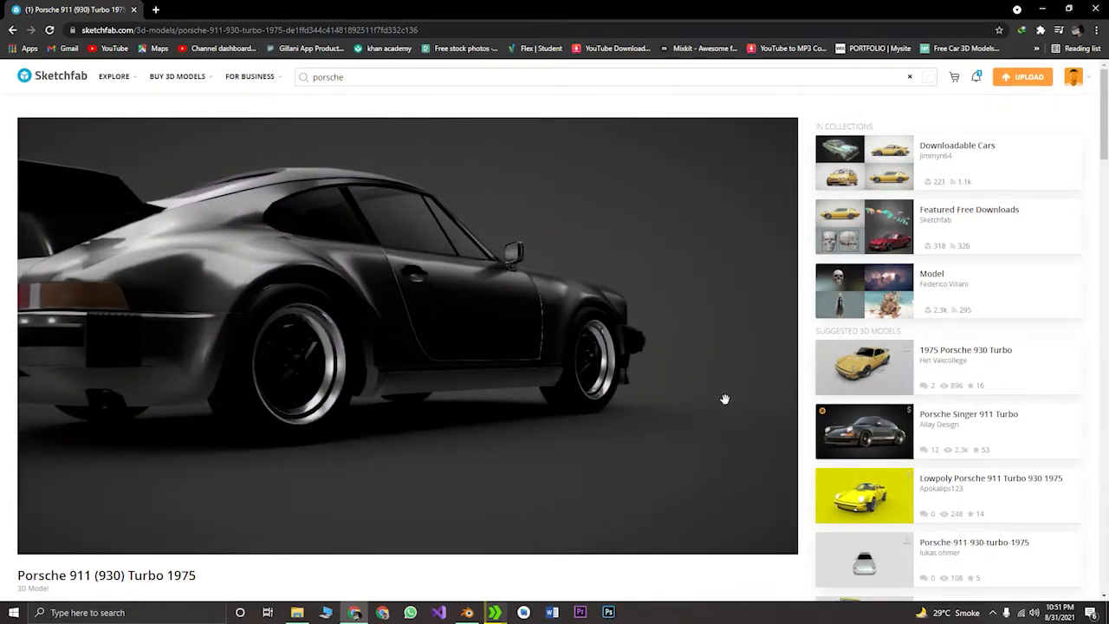
scroll(810, 446, down, 2)
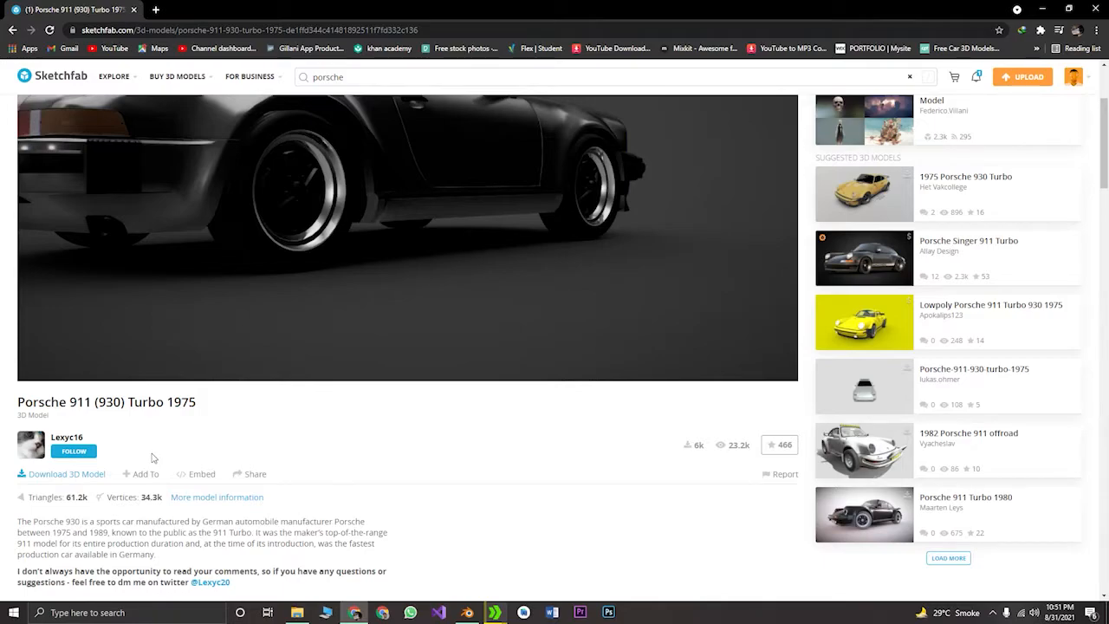
click(74, 474)
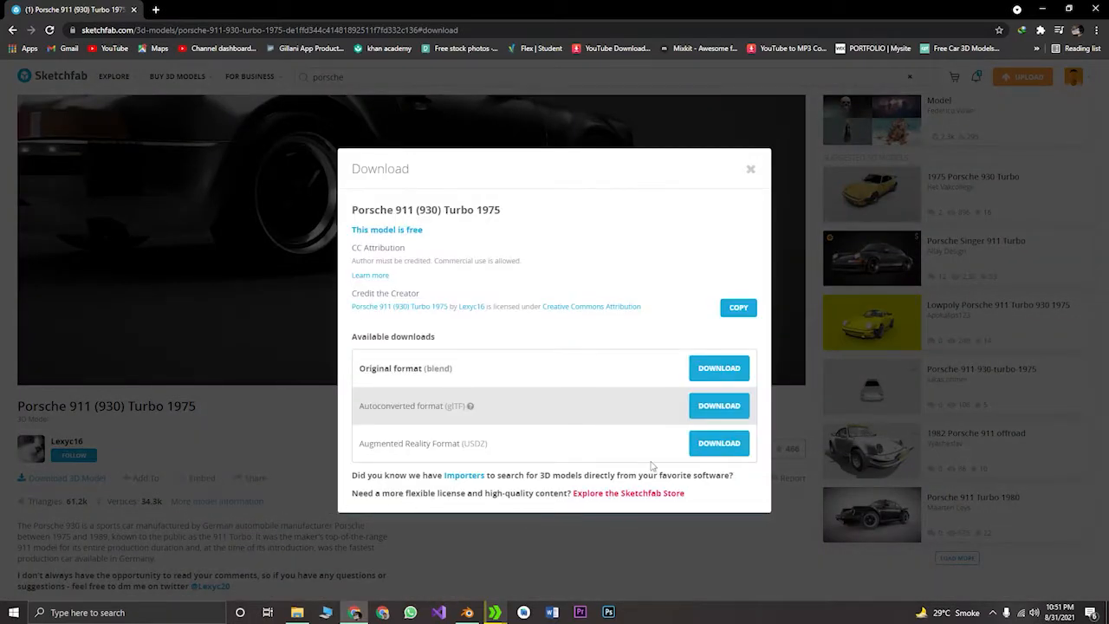
click(736, 409)
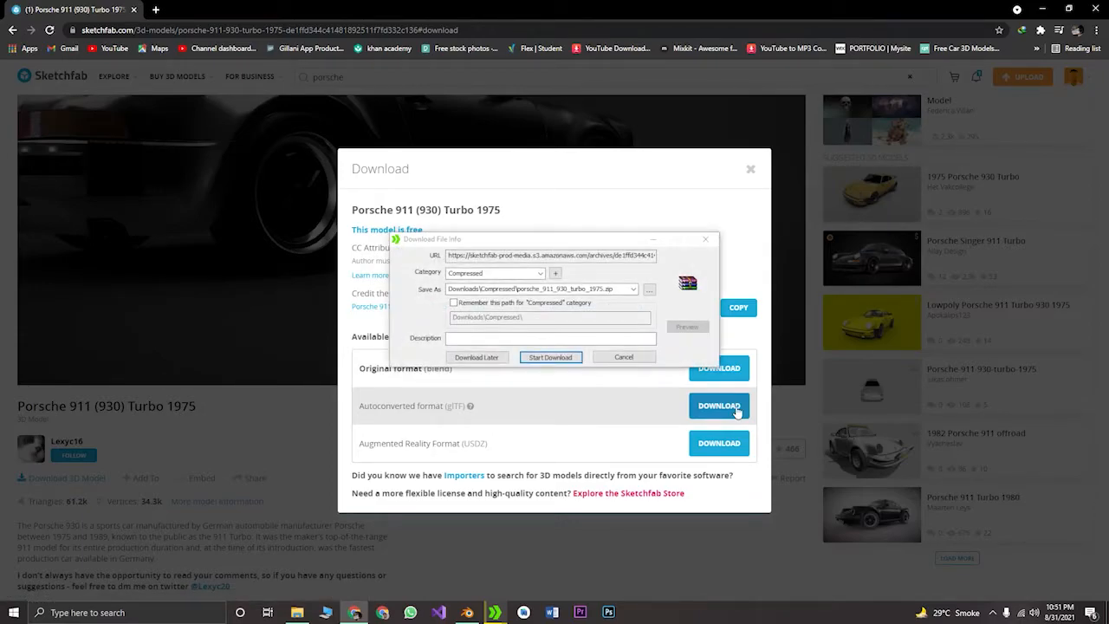
click(650, 289)
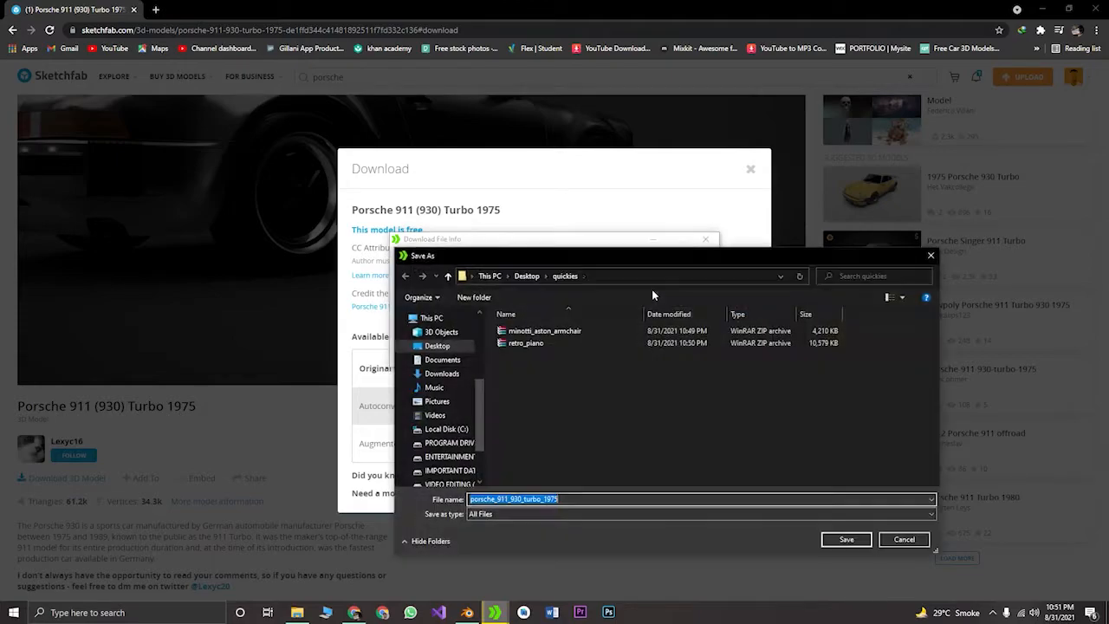
click(846, 539)
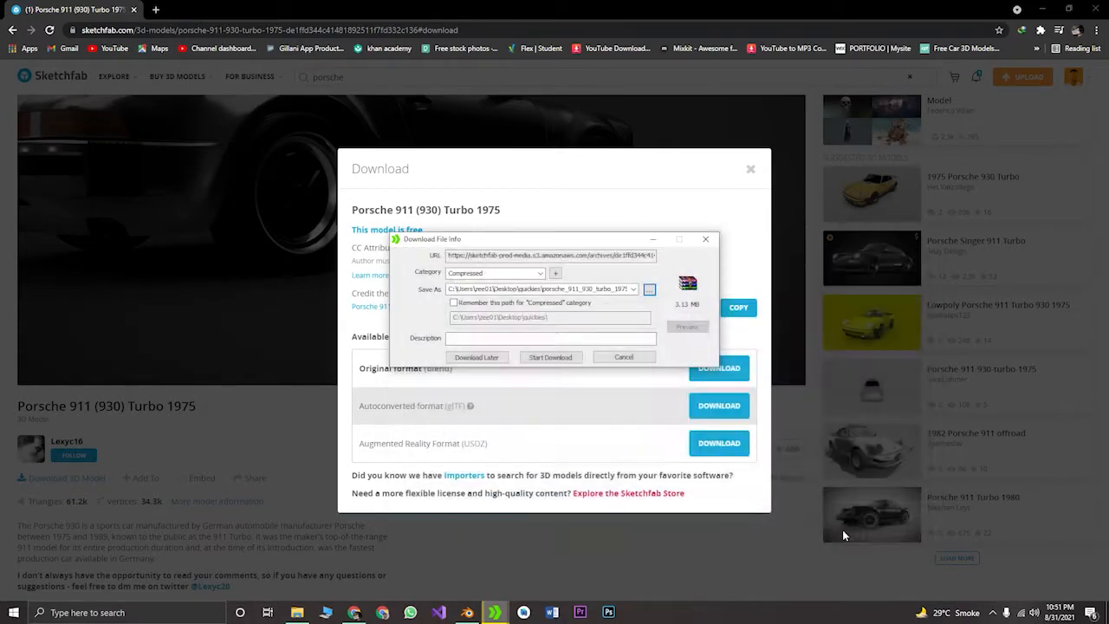
click(565, 358)
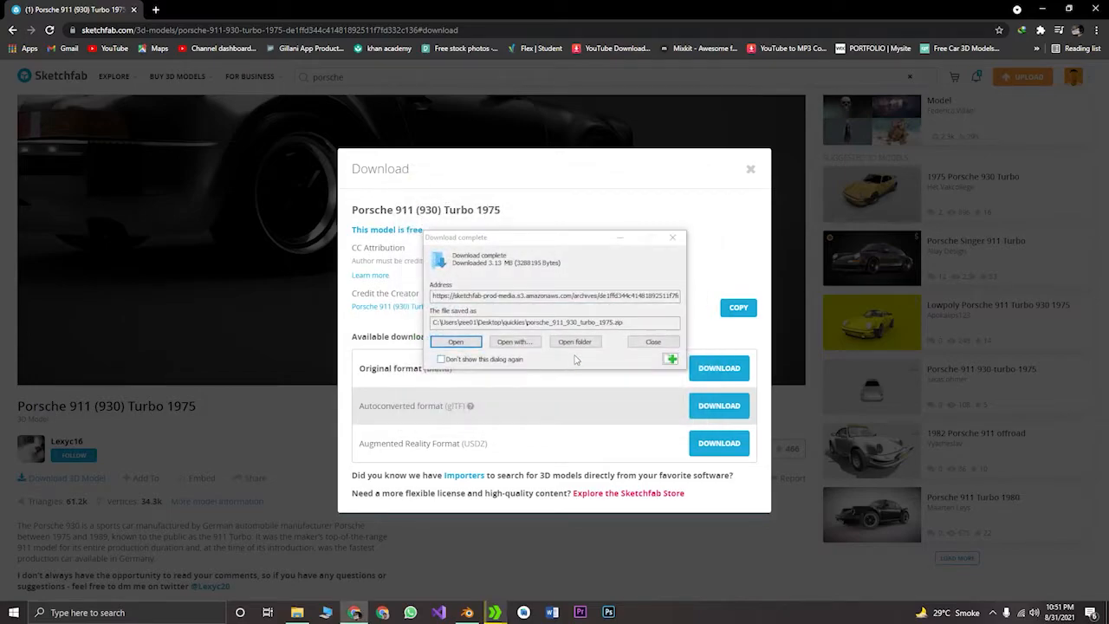
click(654, 343)
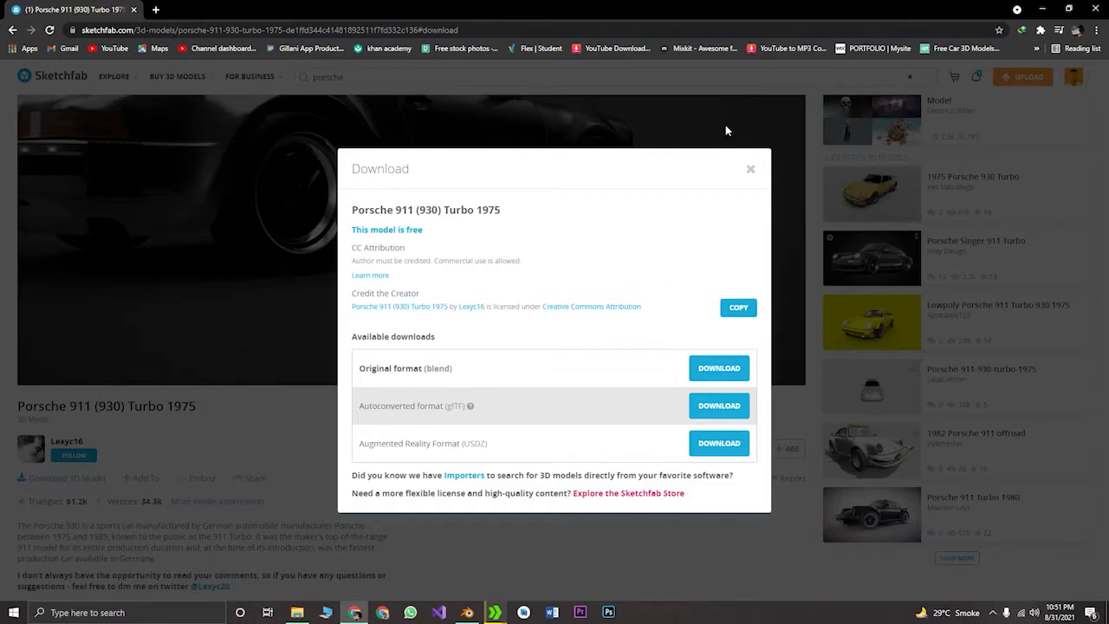
click(751, 170)
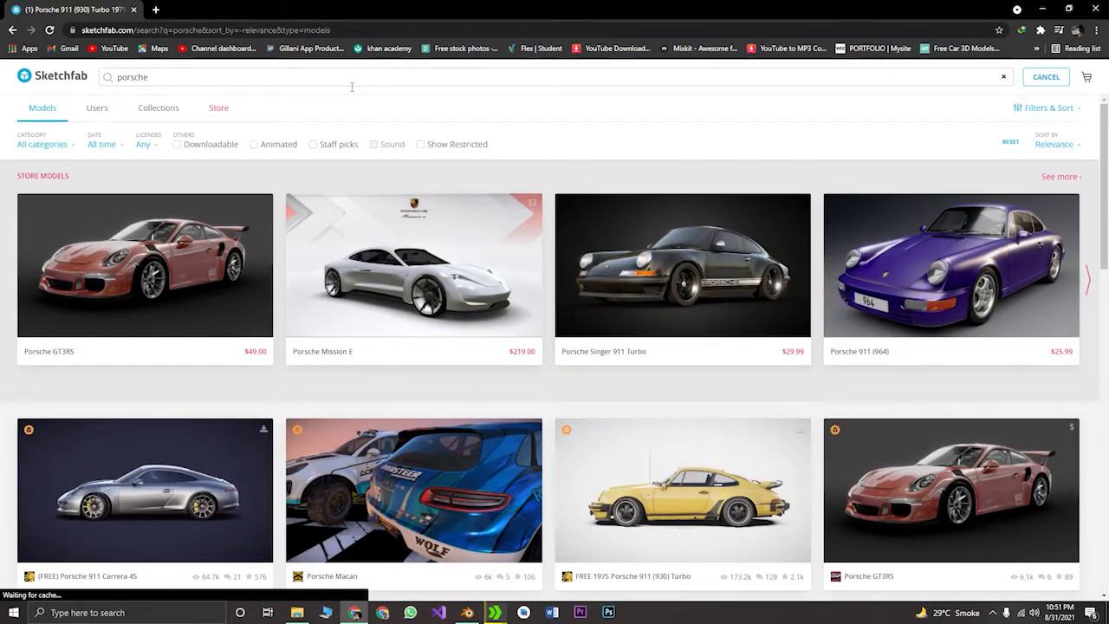
Search Sketchfab for ghost and browse the results for a suitable downloadable model
drag(122, 87, 118, 85)
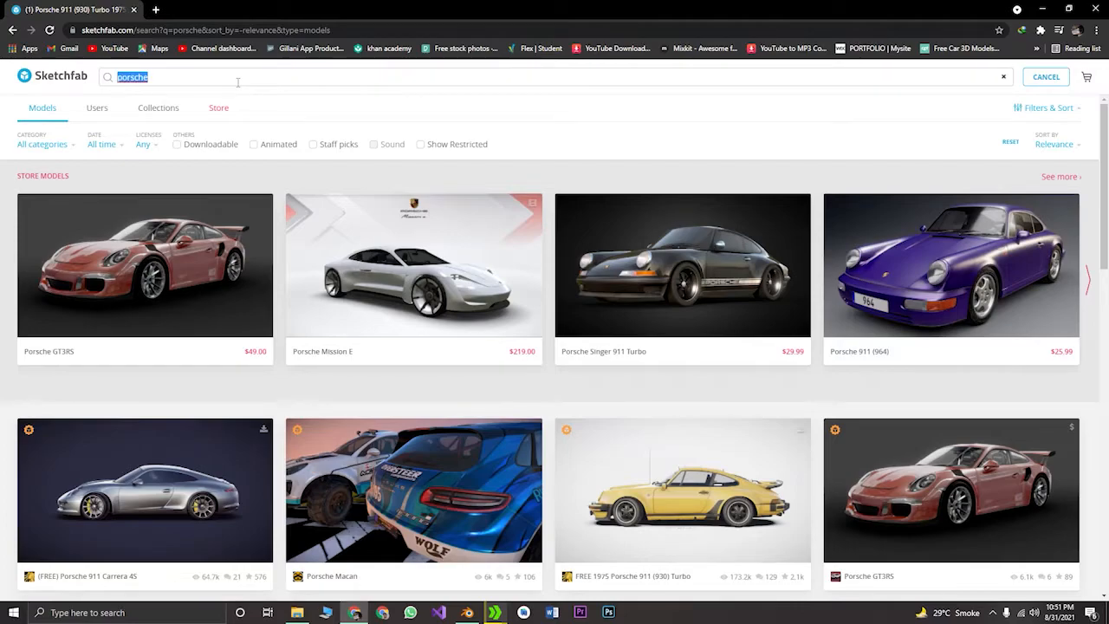
text(ghost)
key(Return)
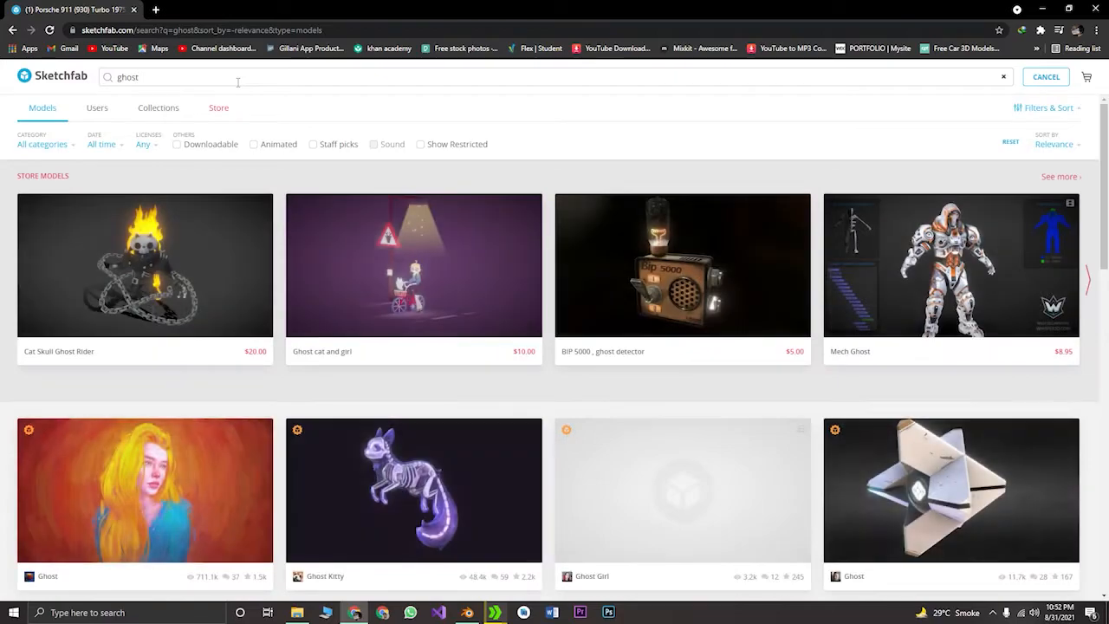
scroll(453, 394, down, 3)
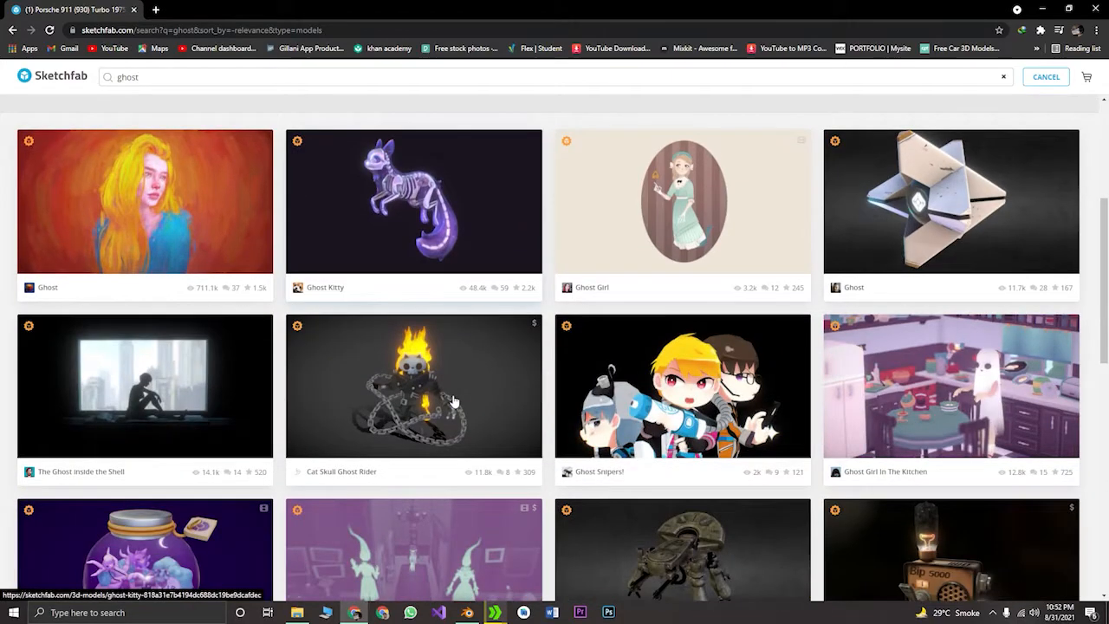
scroll(453, 402, down, 2)
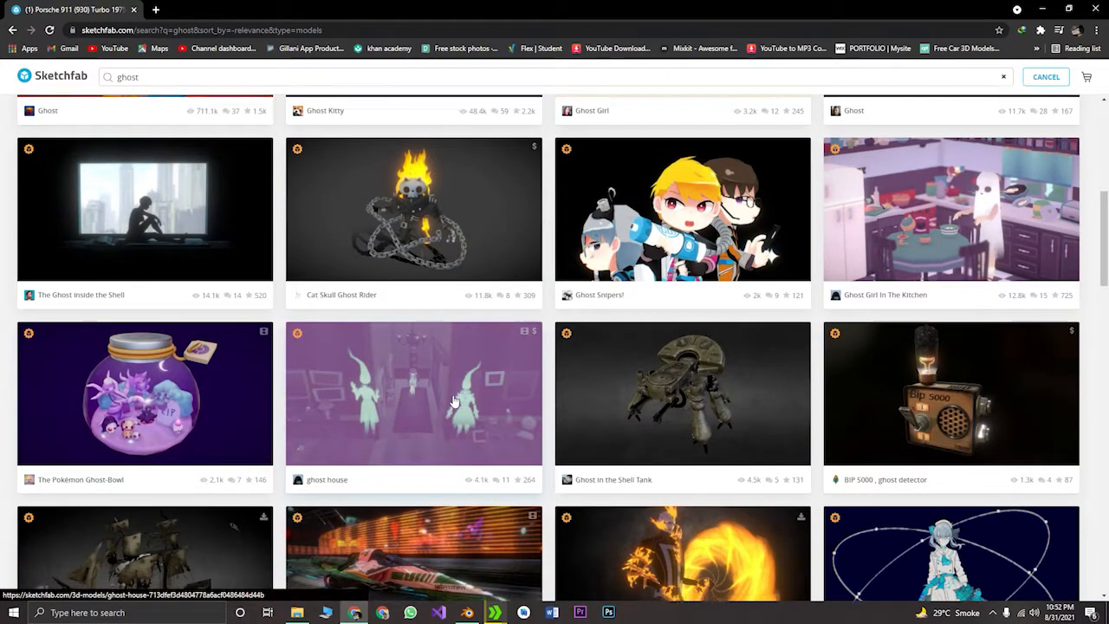
scroll(453, 401, down, 2)
scroll(452, 401, down, 2)
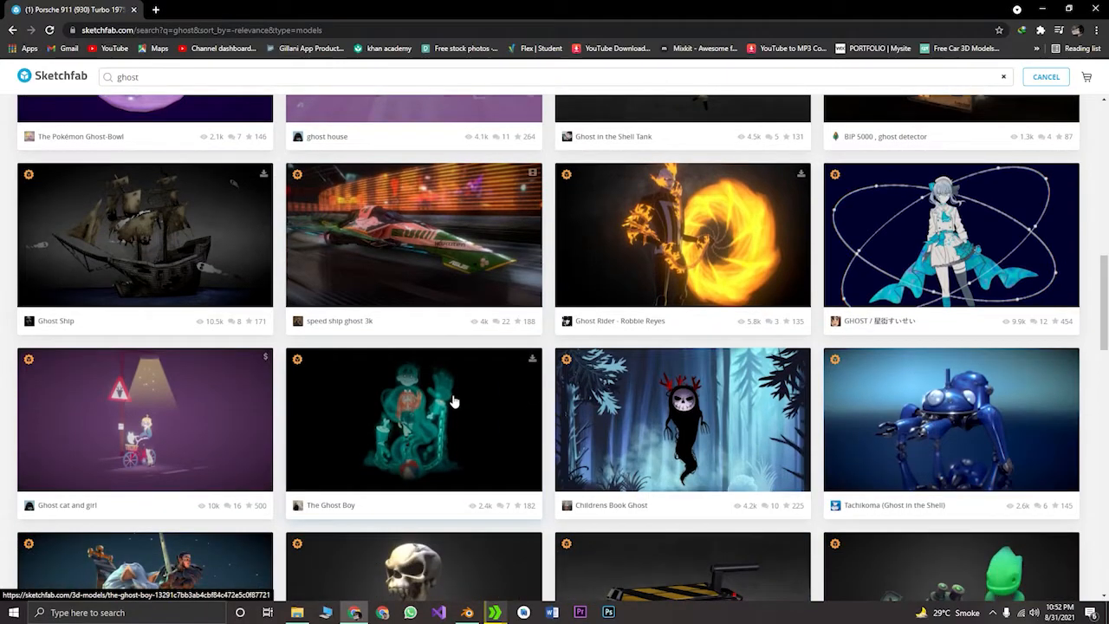
scroll(453, 402, down, 2)
scroll(450, 399, down, 2)
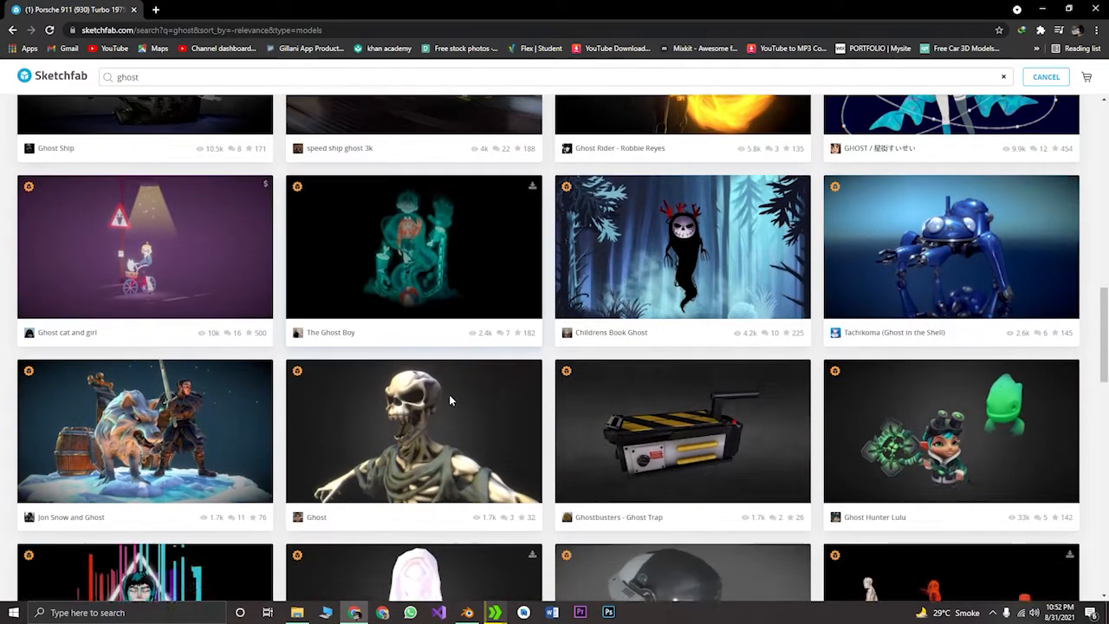
scroll(450, 399, down, 1)
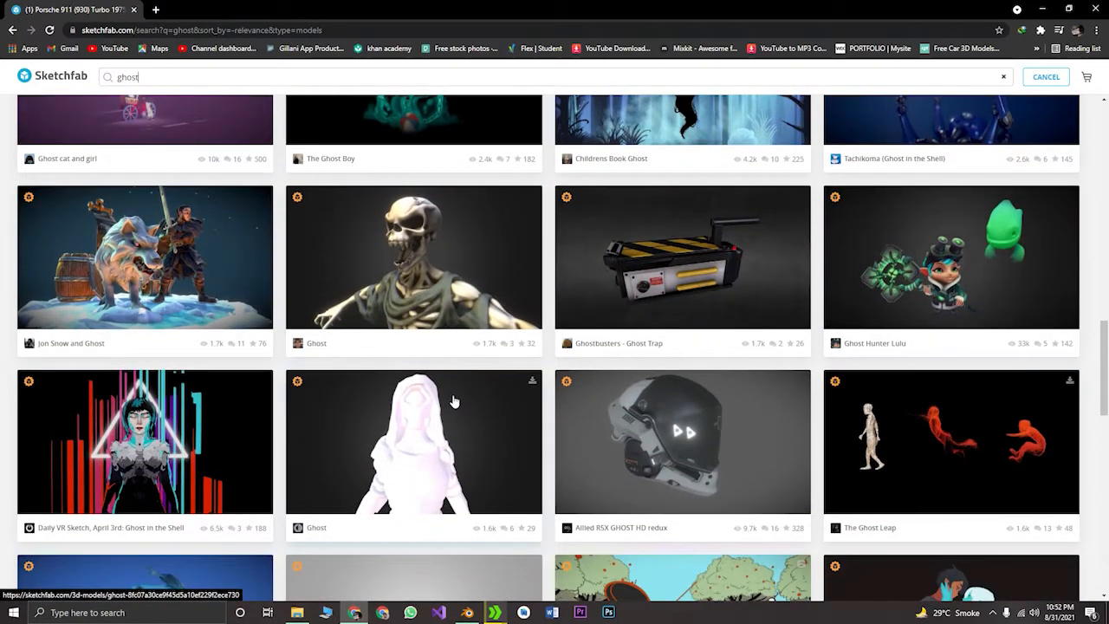
scroll(452, 400, down, 1)
scroll(453, 401, down, 3)
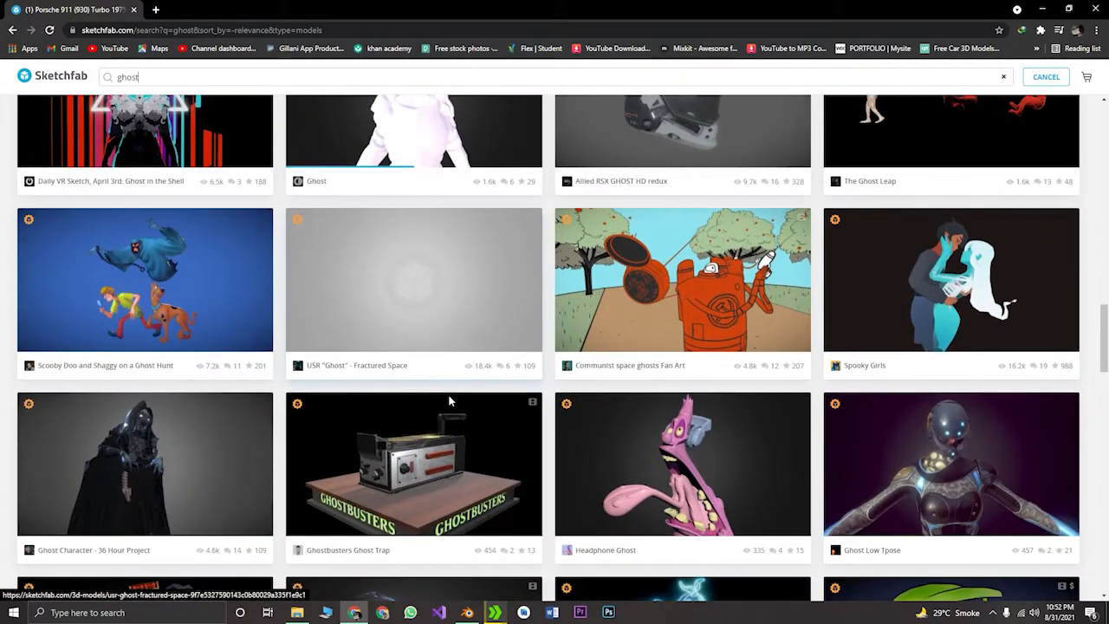
scroll(452, 402, down, 1)
scroll(453, 401, down, 4)
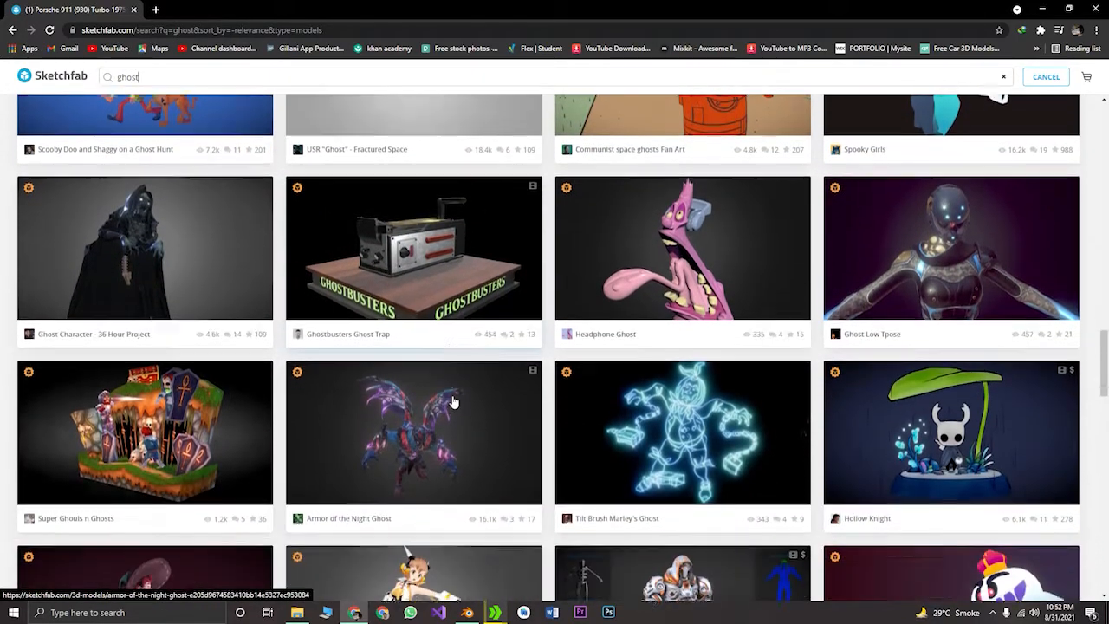
scroll(453, 401, down, 1)
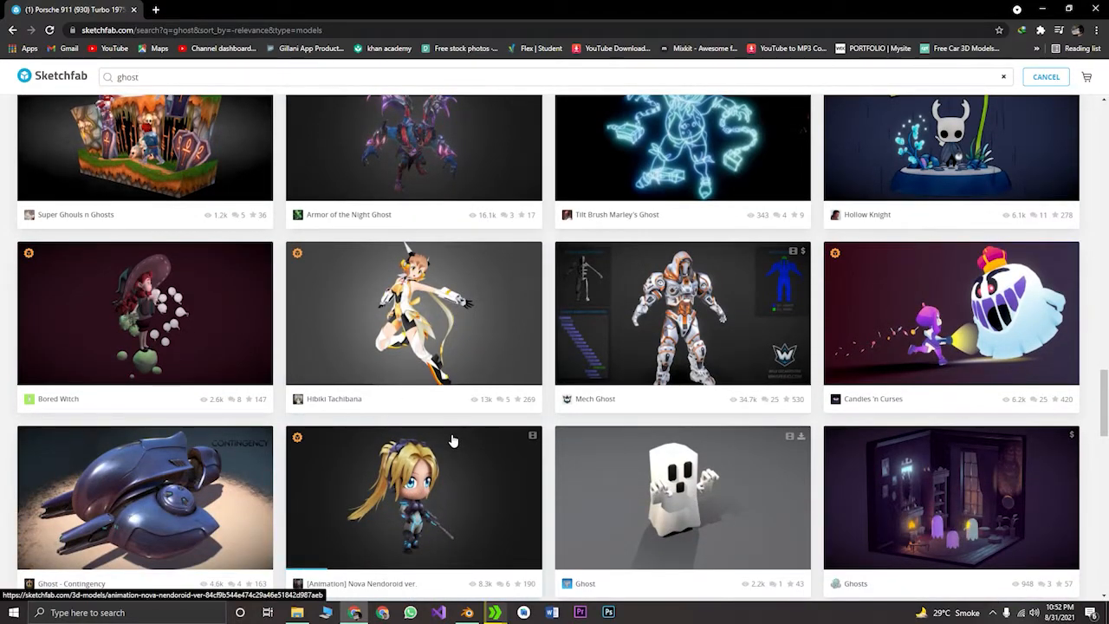
scroll(452, 441, up, 12)
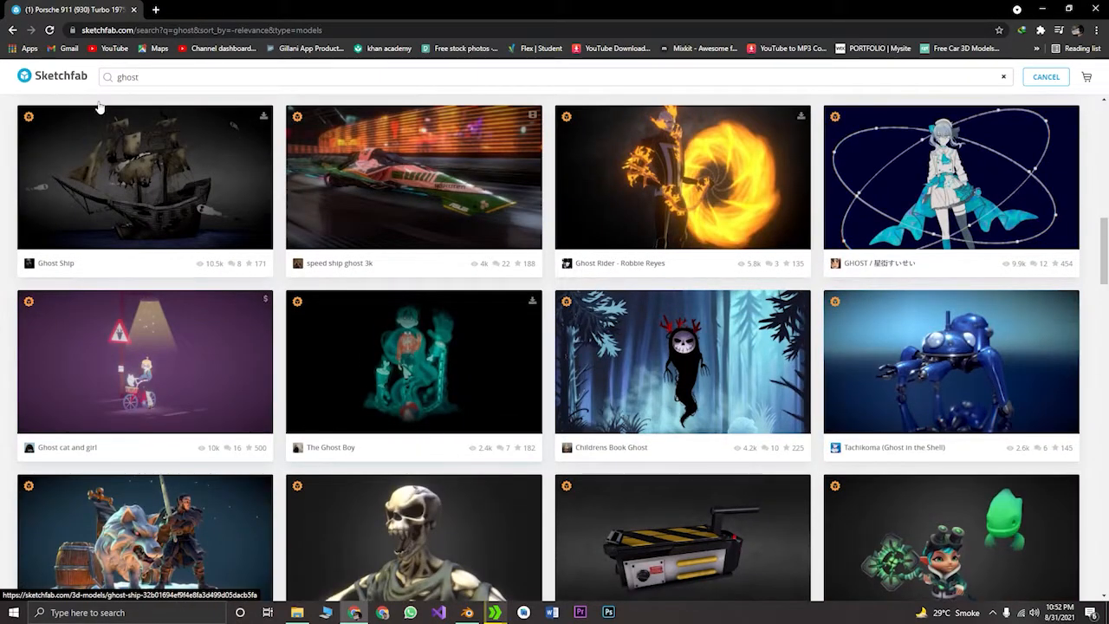
Search Sketchfab for man and open the downloadable Imperial Guard model
drag(175, 81, 38, 84)
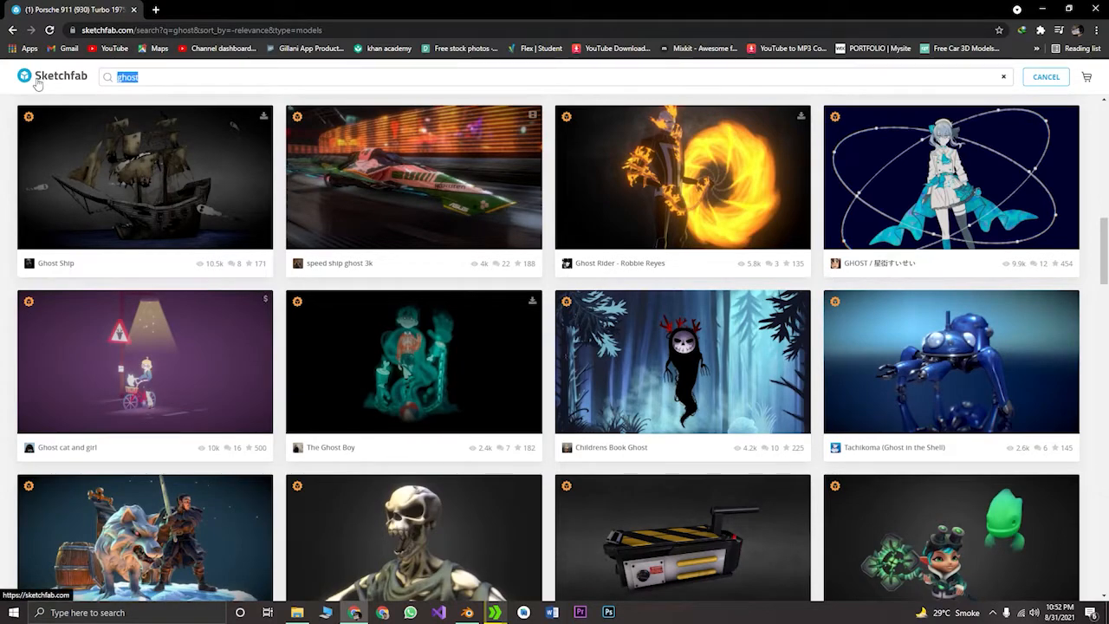
text(man)
key(Return)
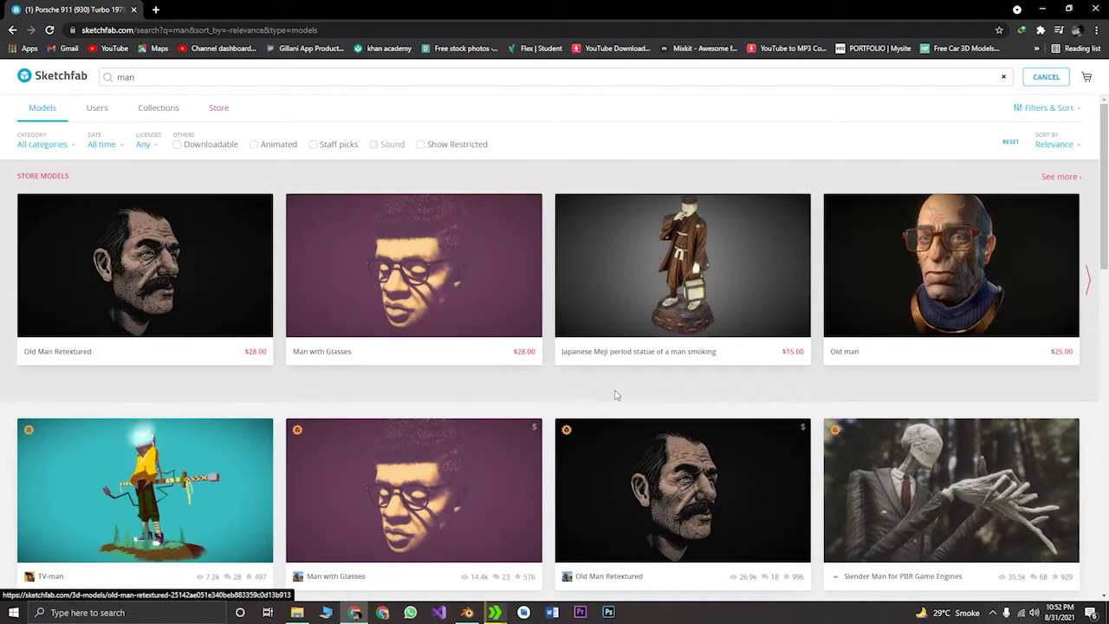
scroll(614, 391, down, 3)
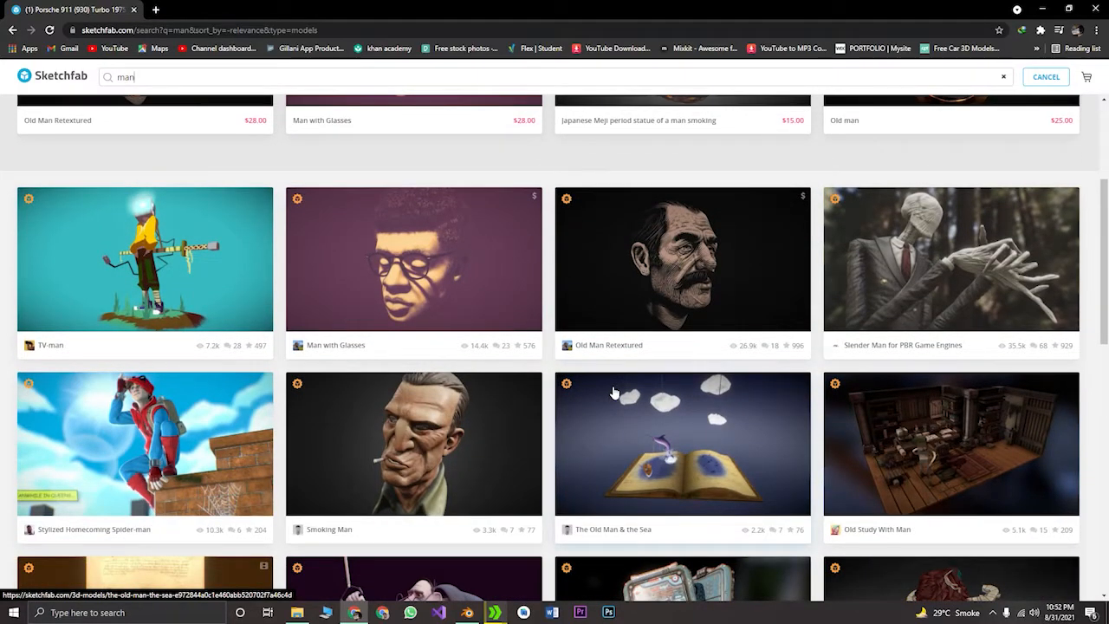
scroll(612, 392, down, 4)
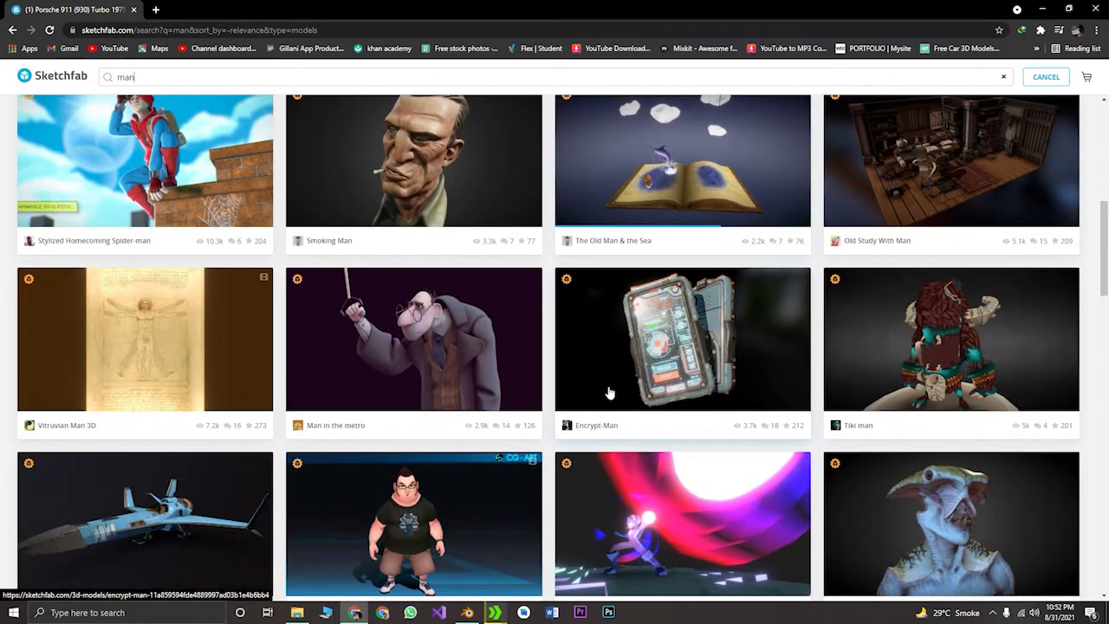
scroll(609, 392, down, 4)
scroll(609, 392, down, 2)
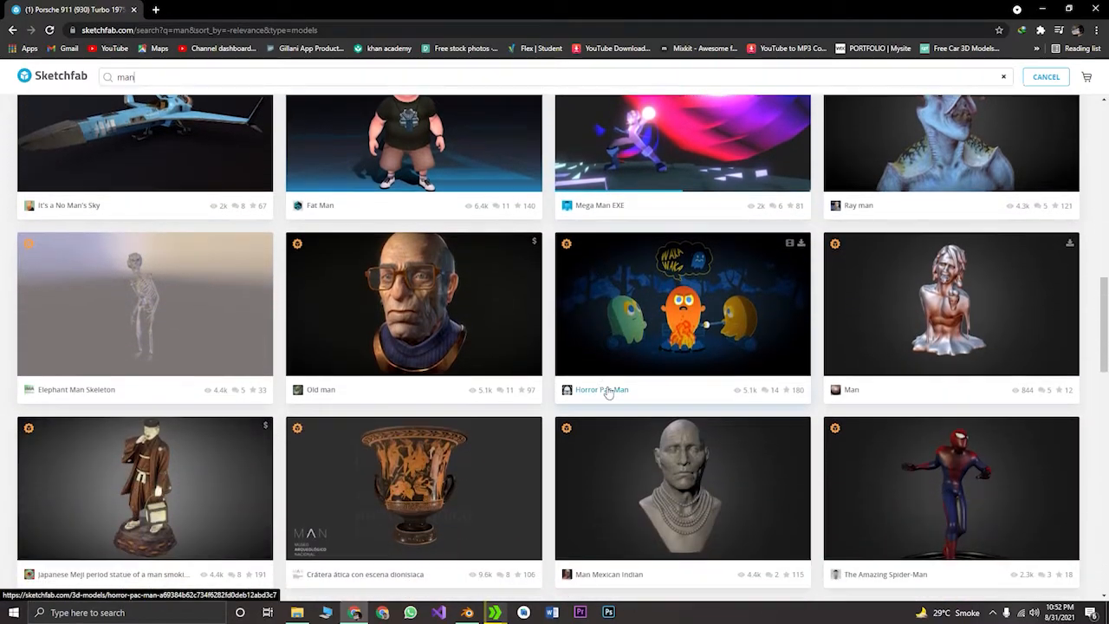
scroll(610, 393, down, 2)
scroll(610, 393, down, 2)
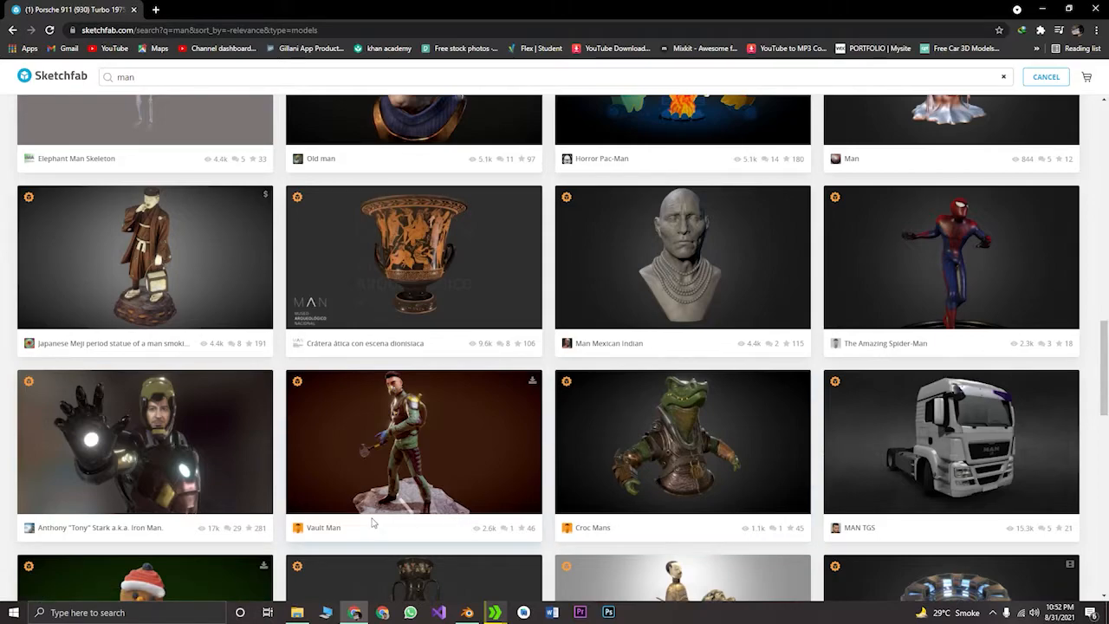
scroll(530, 514, down, 5)
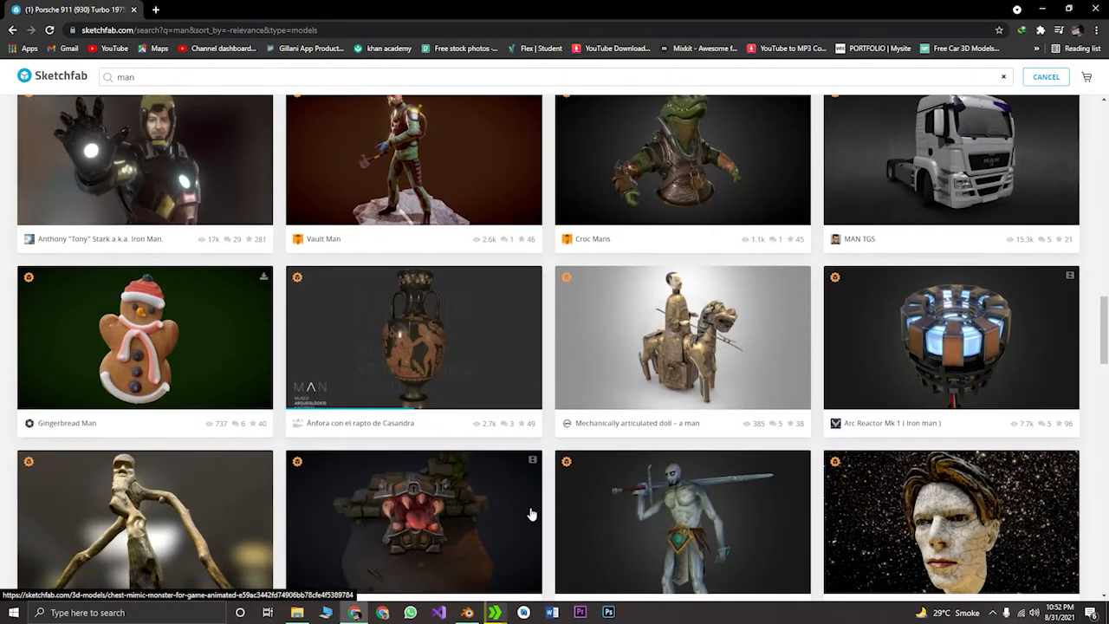
scroll(532, 514, down, 4)
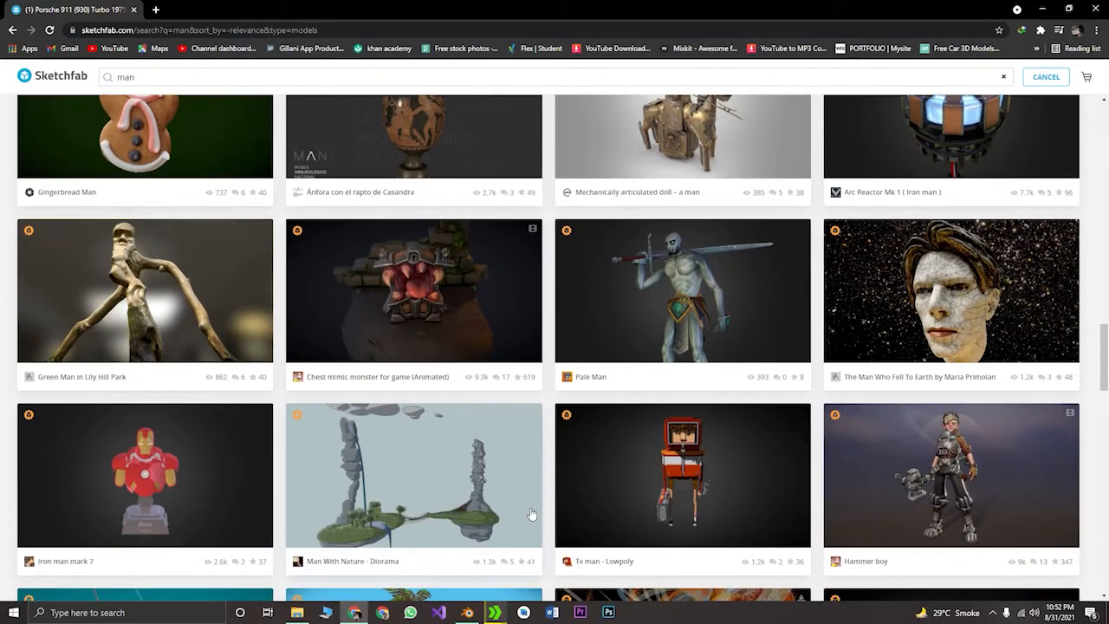
scroll(531, 514, down, 6)
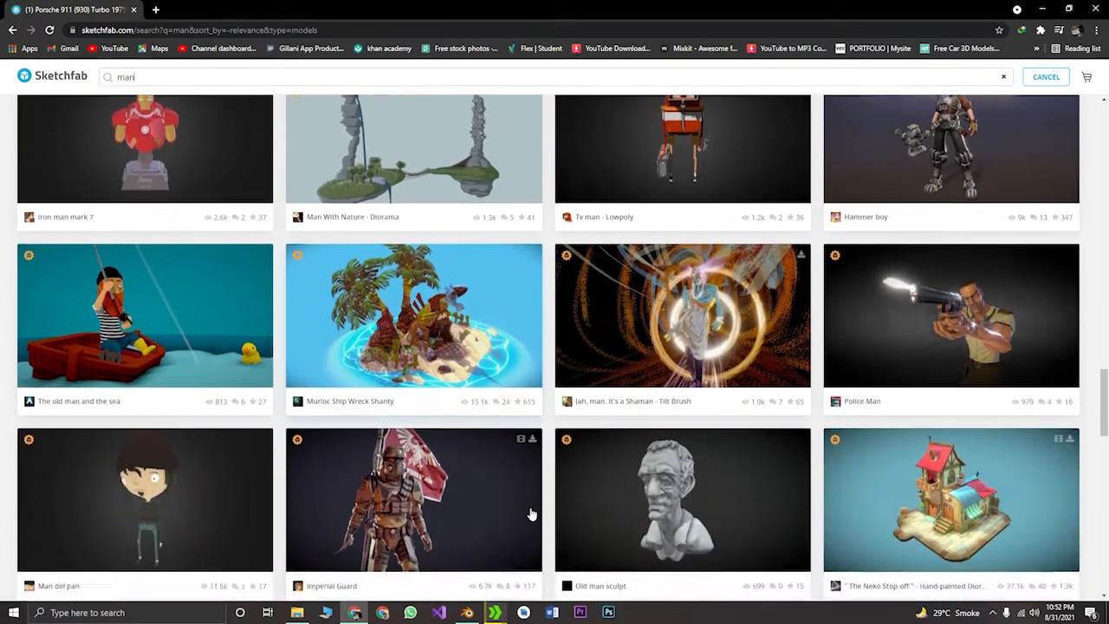
scroll(531, 514, down, 2)
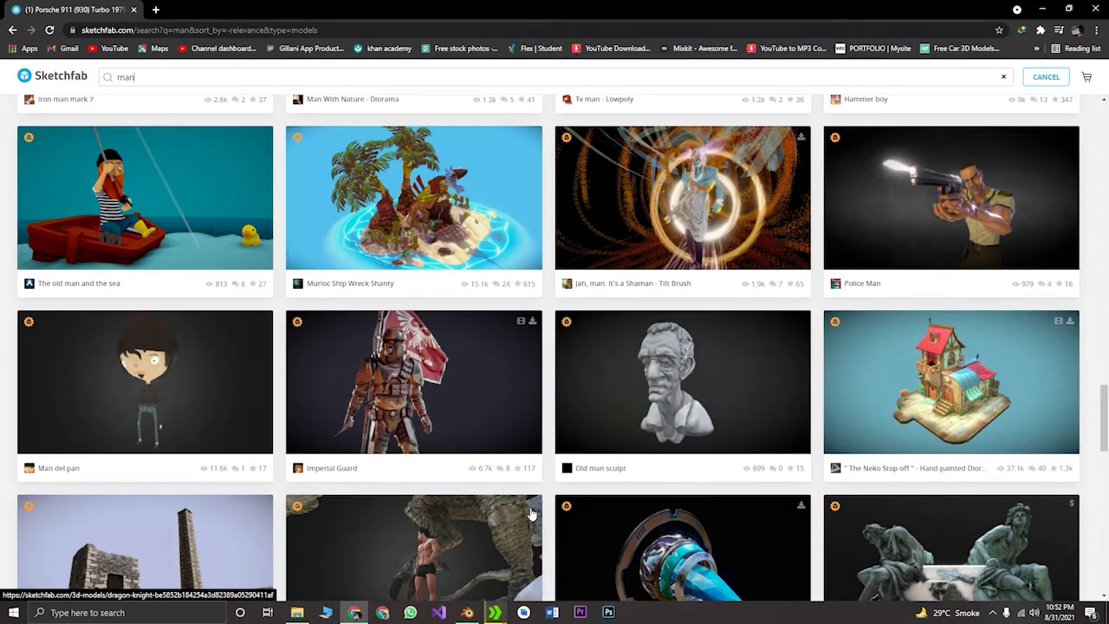
click(348, 467)
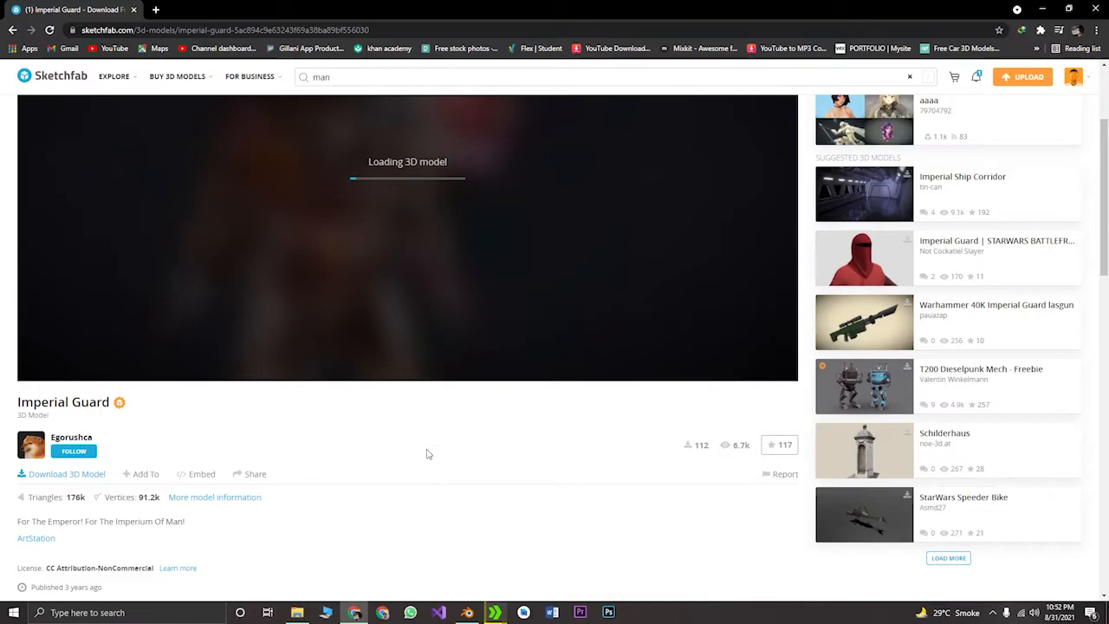
Minimize the Adobe Photoshop download progress window and inspect the Imperial Guard model's 3D preview
mouse_move(495, 610)
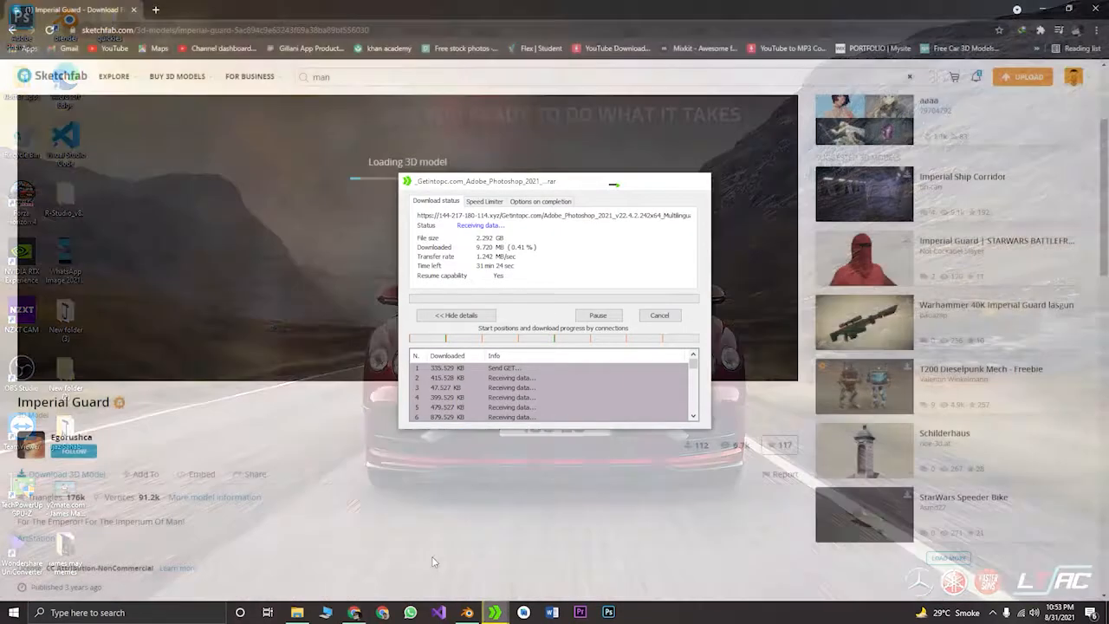
click(433, 562)
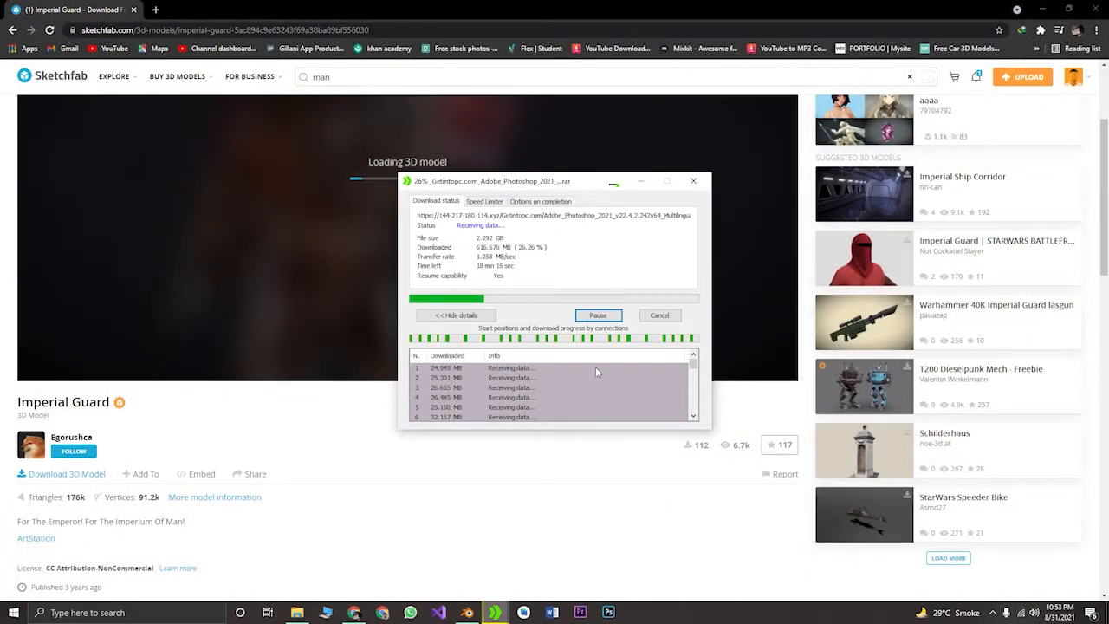
click(641, 181)
scroll(656, 468, up, 2)
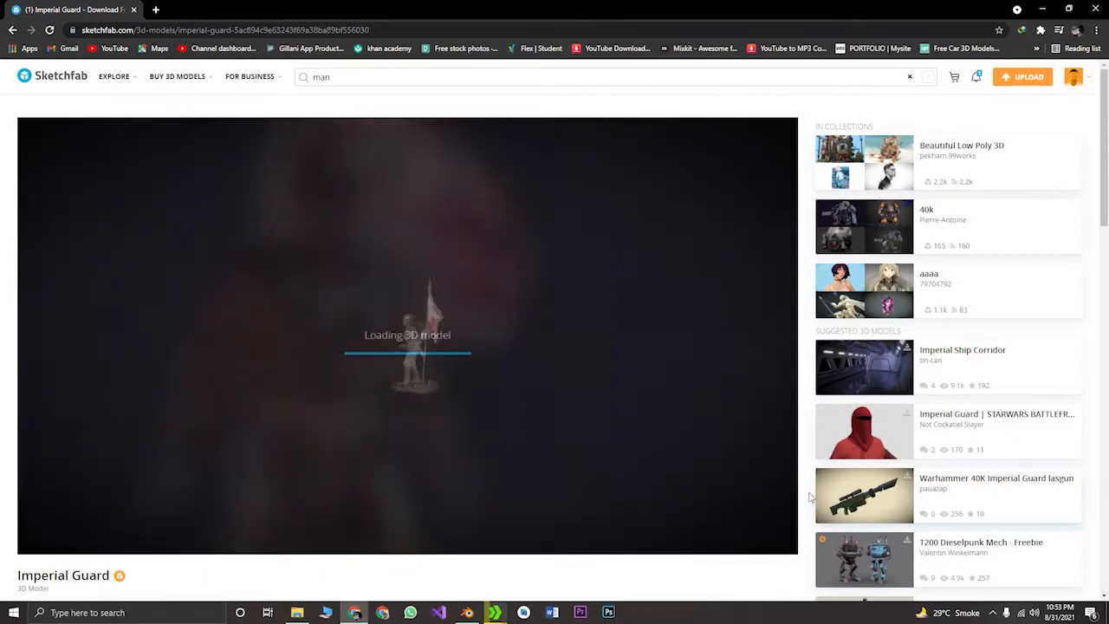
scroll(804, 495, down, 3)
scroll(780, 486, up, 3)
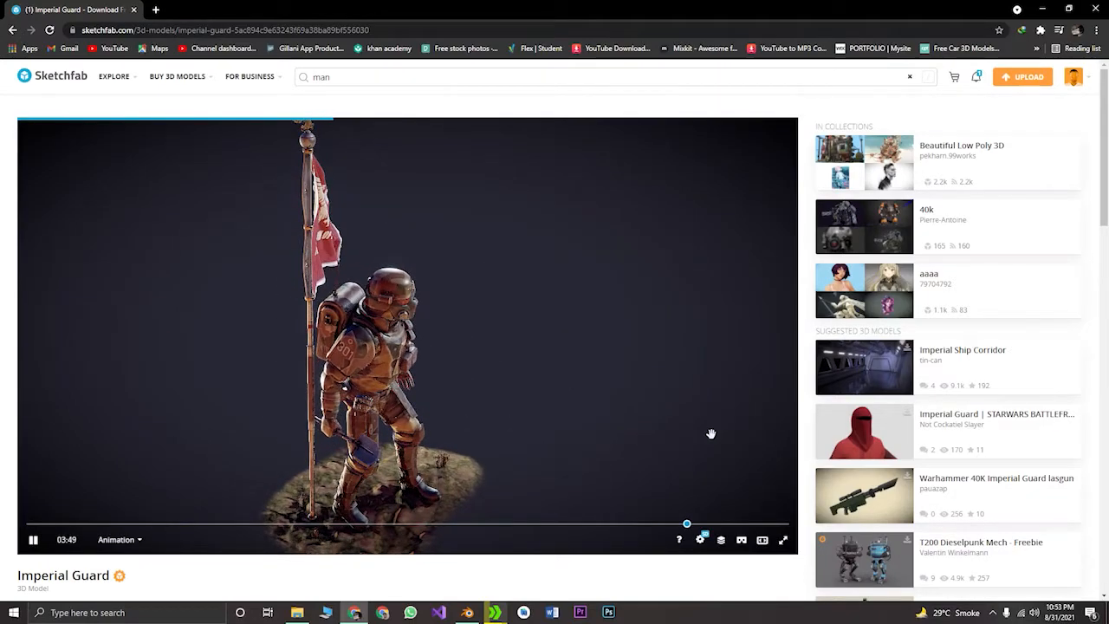
Open the suggested Imperial Guard | STARWARS BATTLEFRONT model, followed by the Imperial Death Trooper | Battlefront II model's details
click(1039, 422)
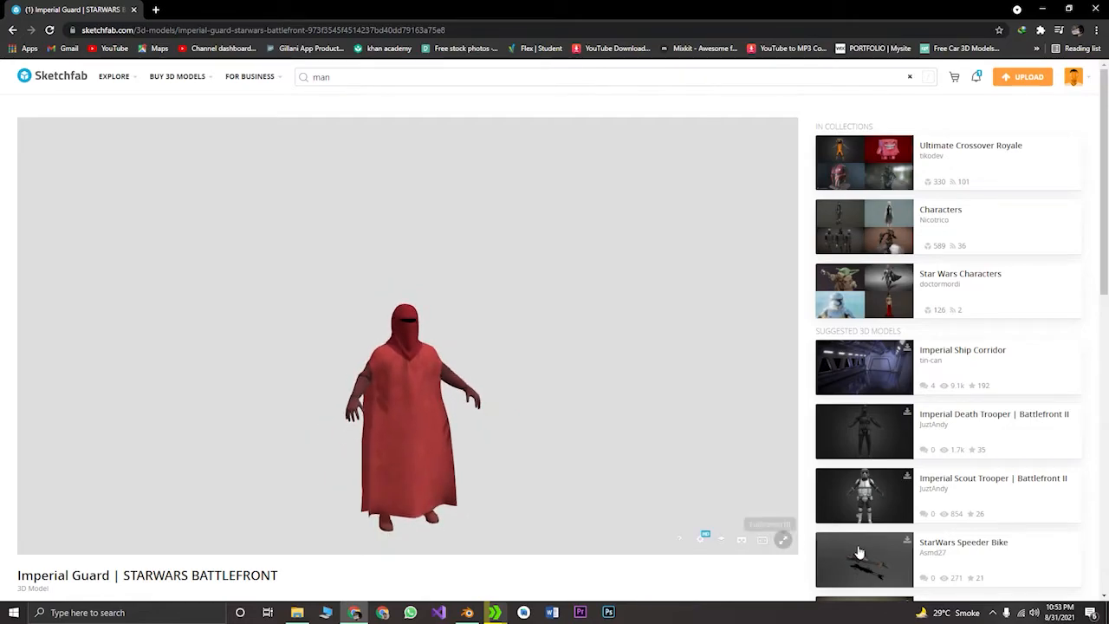
click(985, 421)
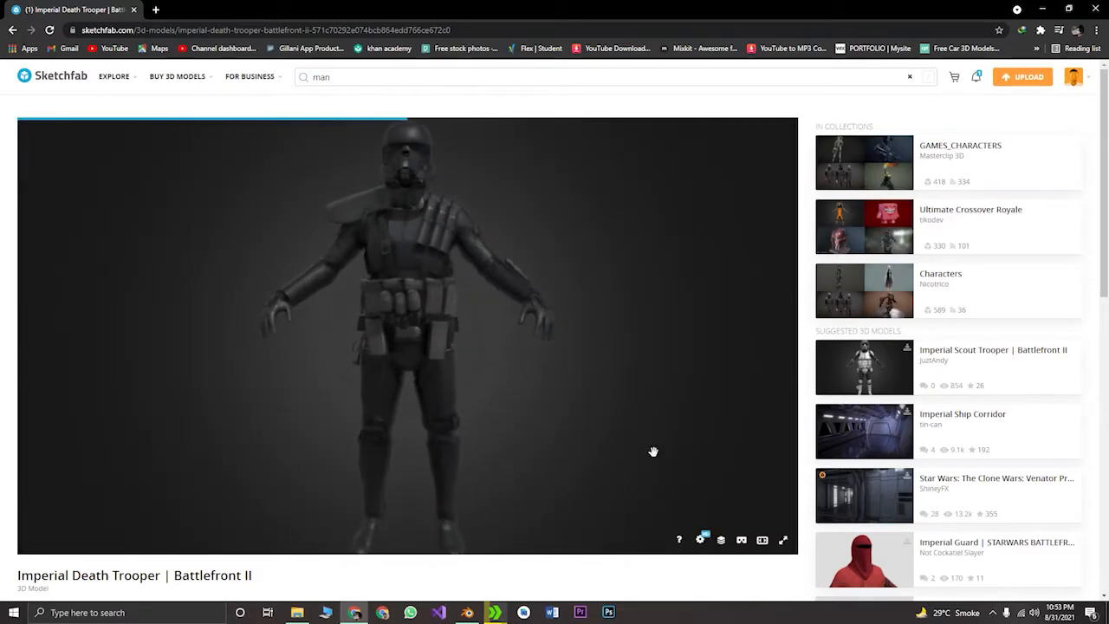
scroll(806, 491, down, 2)
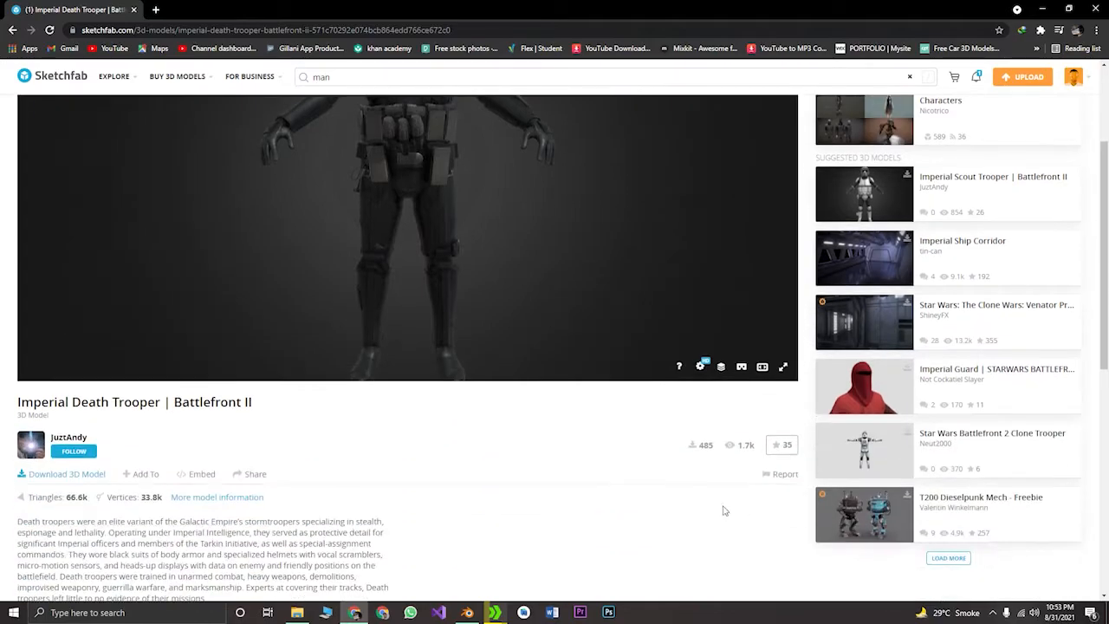
Download the Imperial Death Trooper in autoconverted glTF format to the Desktop quickies folder and close the download dialogs
click(39, 476)
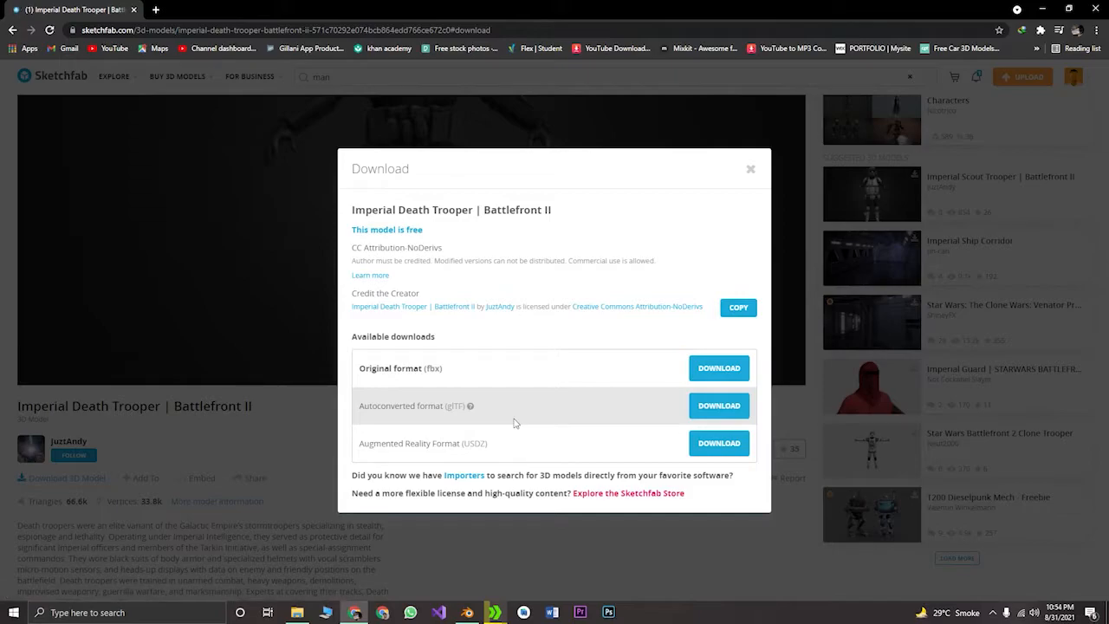
drag(544, 250, 572, 321)
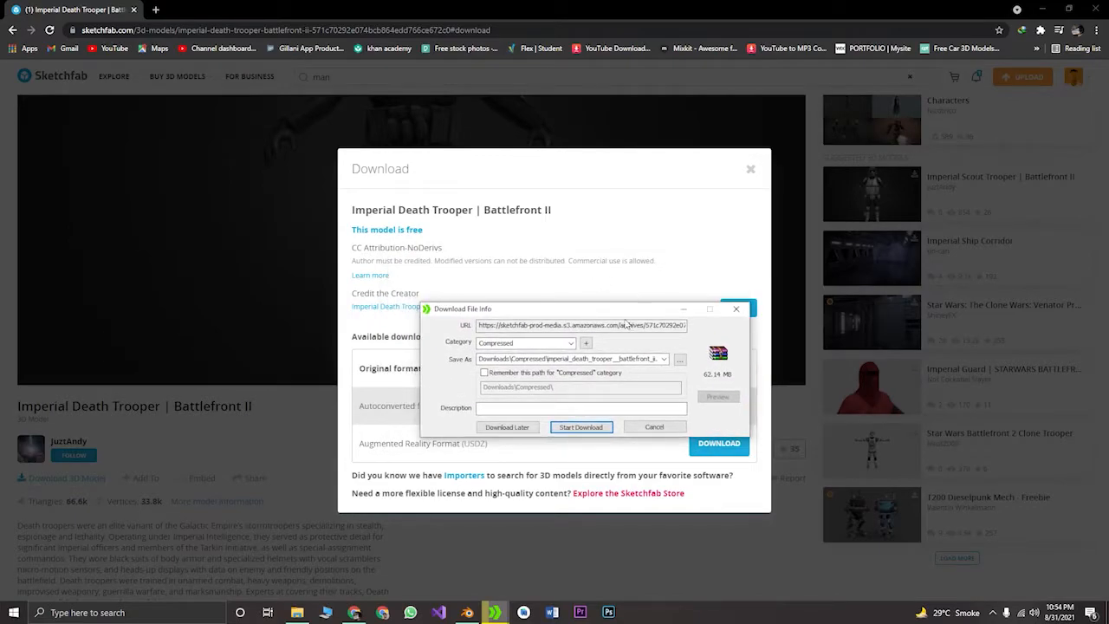
click(680, 359)
click(876, 583)
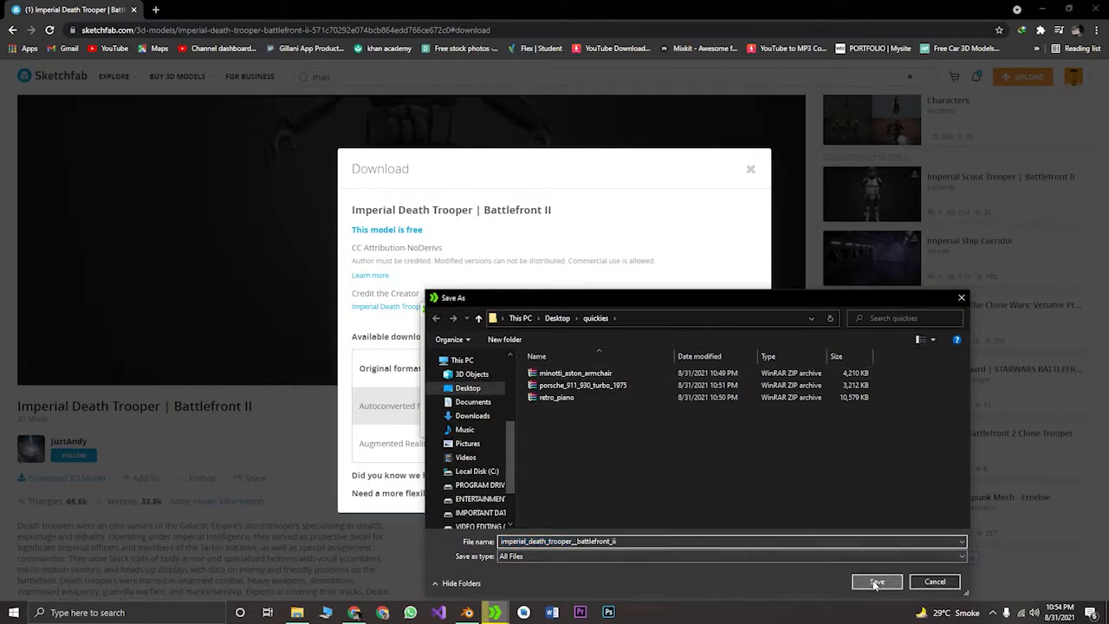
click(575, 426)
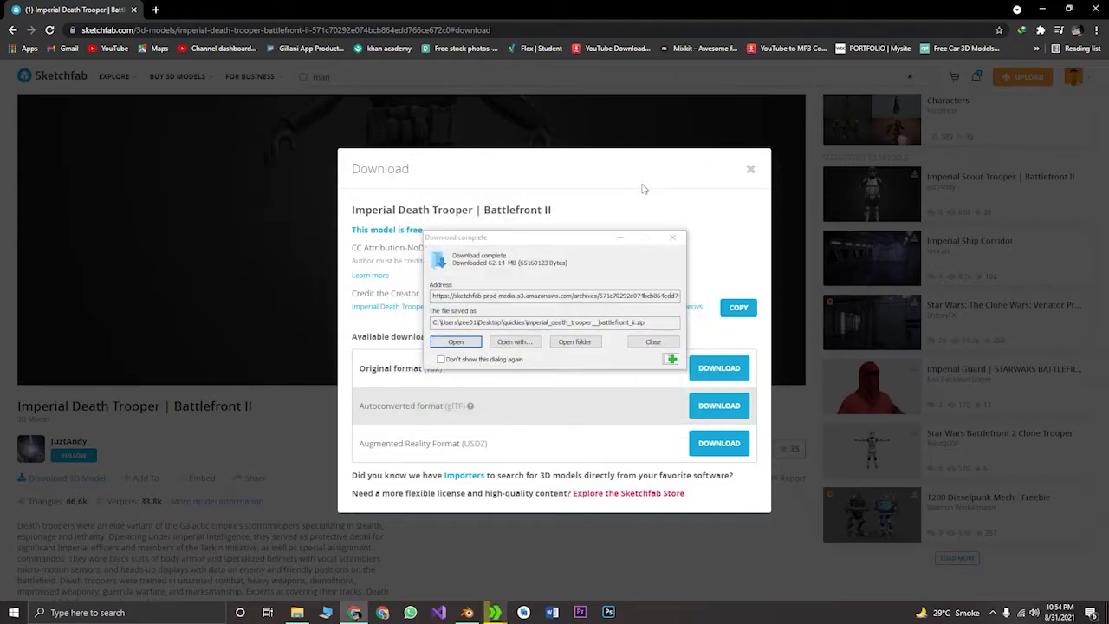
click(673, 237)
click(752, 170)
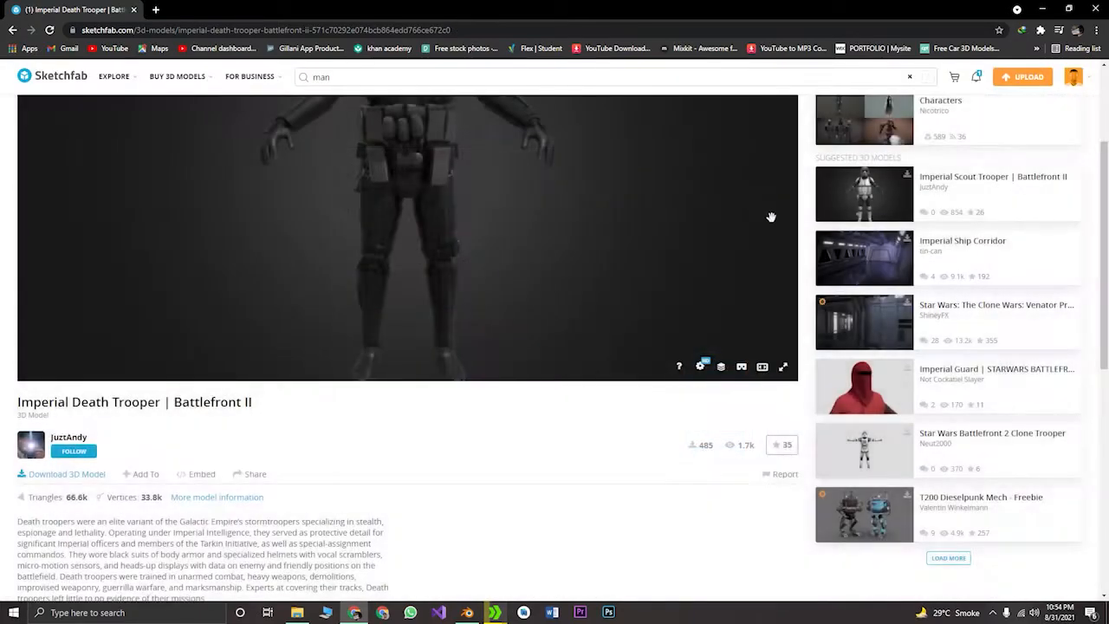
Close the browser, switch to Blender and dismiss its splash screen
scroll(763, 286, up, 2)
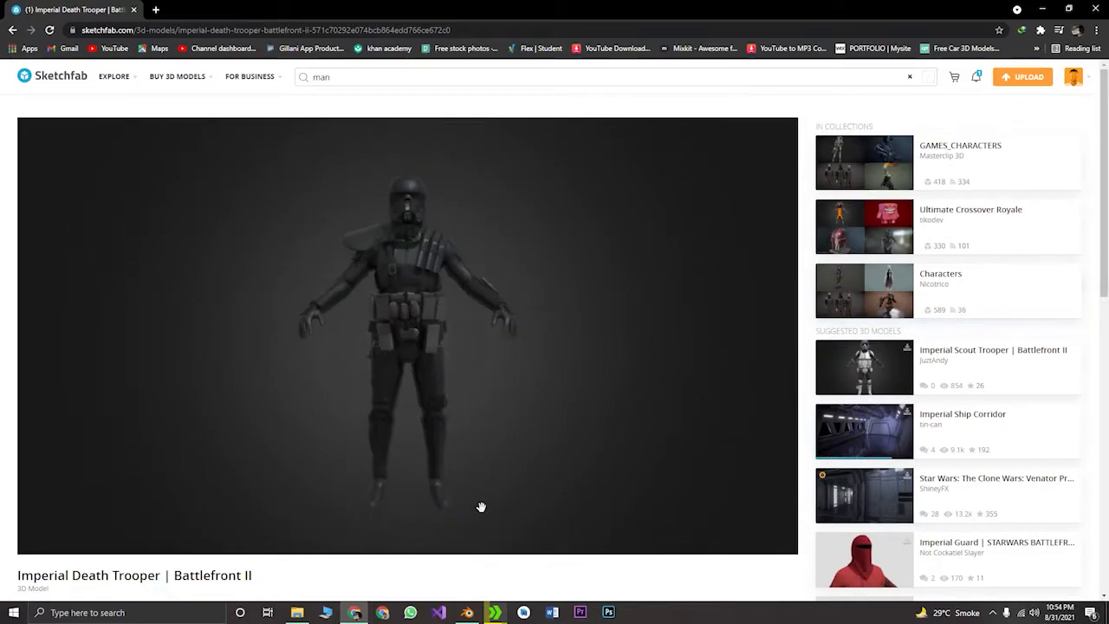
scroll(796, 486, down, 3)
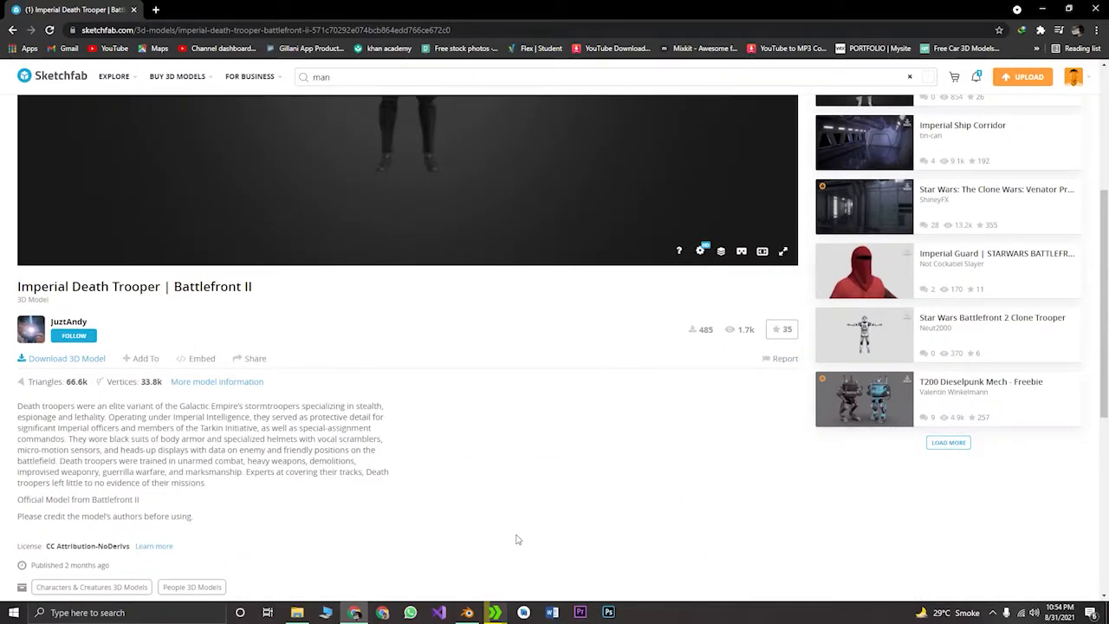
click(1090, 6)
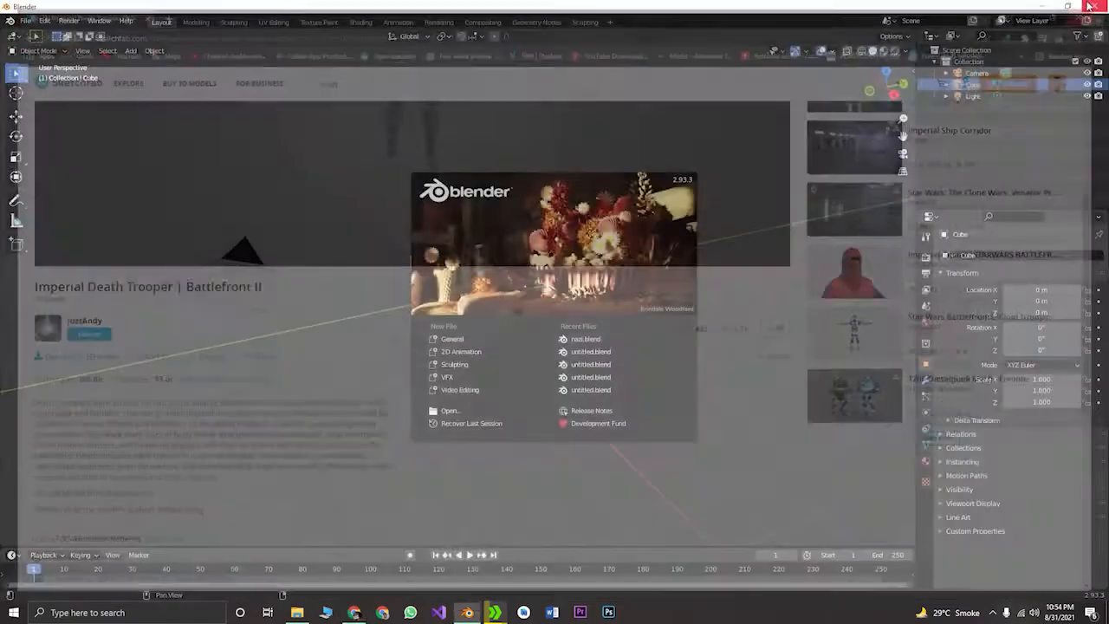
click(483, 344)
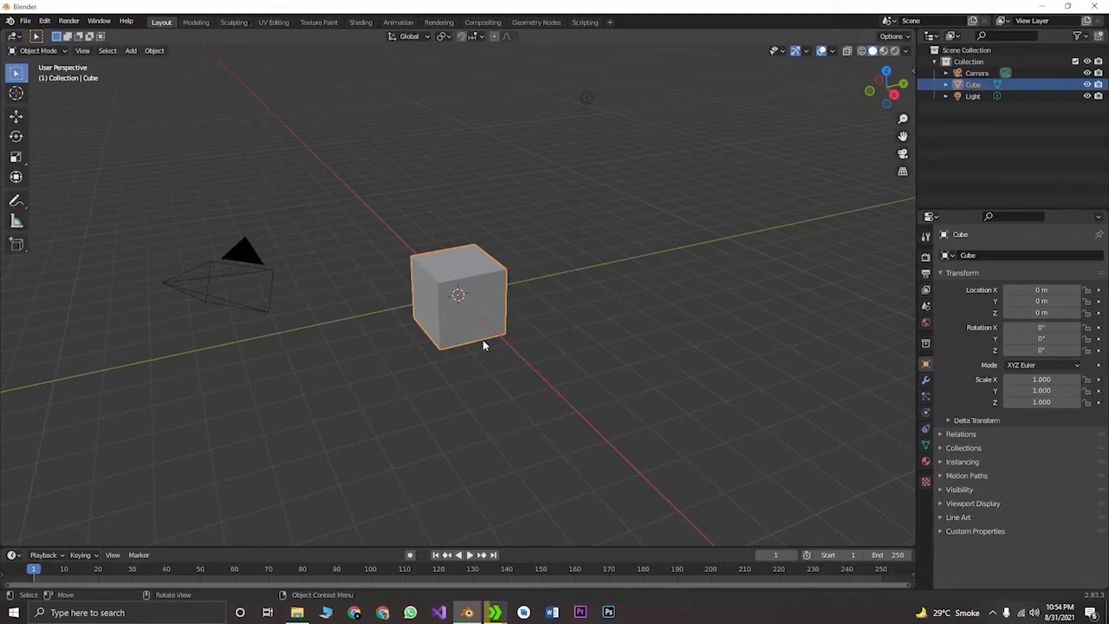
Save the Blender file as quickie1.blend in the Desktop quickies folder
key(ctrl+s)
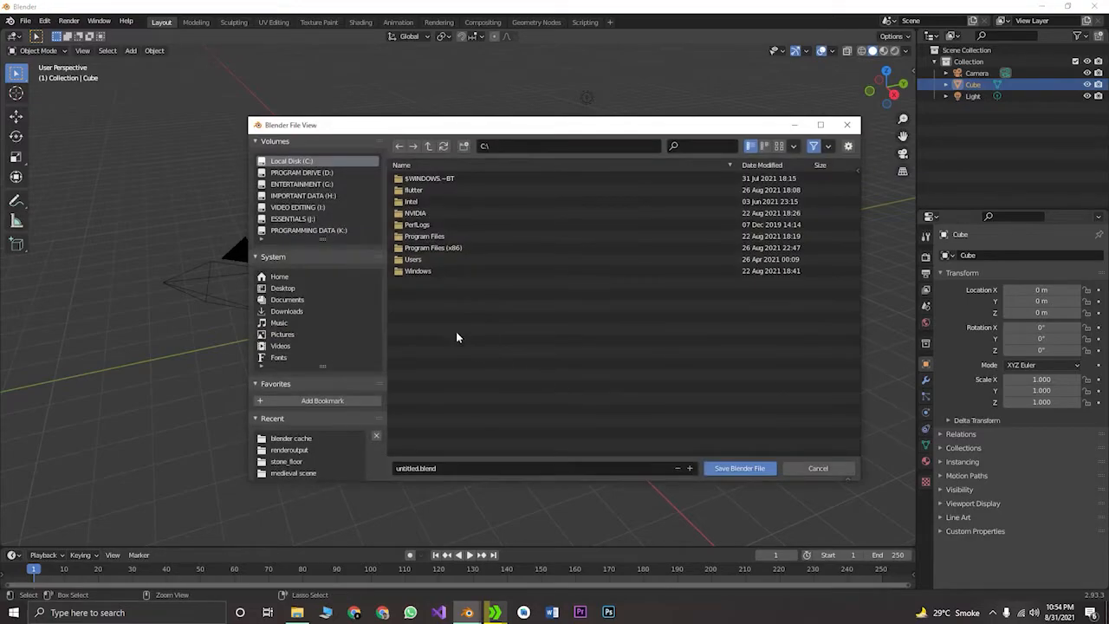
click(281, 288)
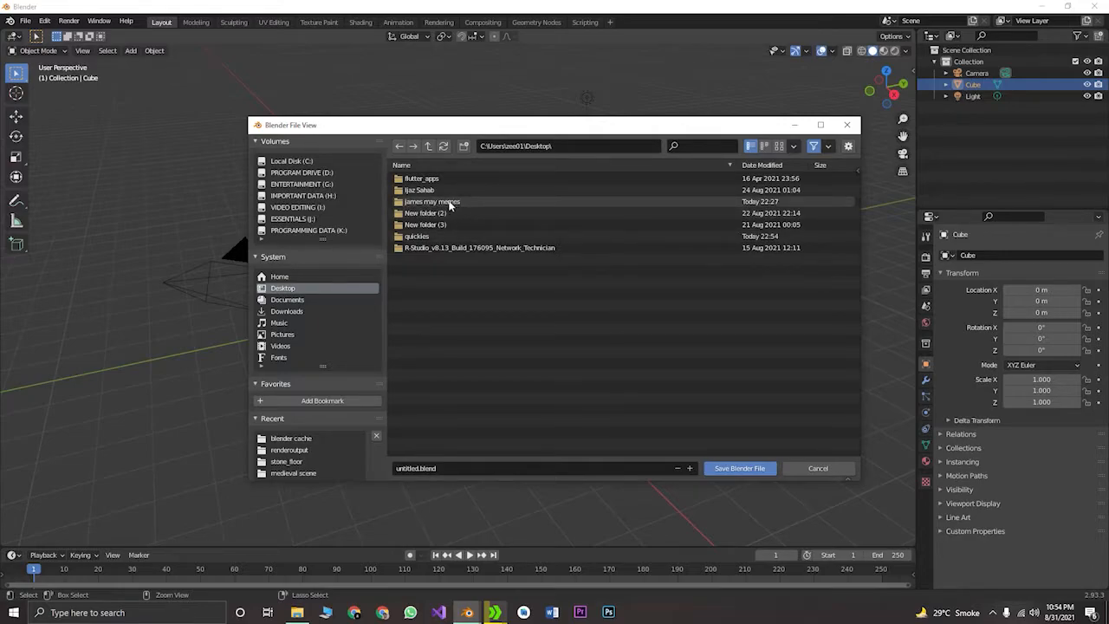
double_click(447, 236)
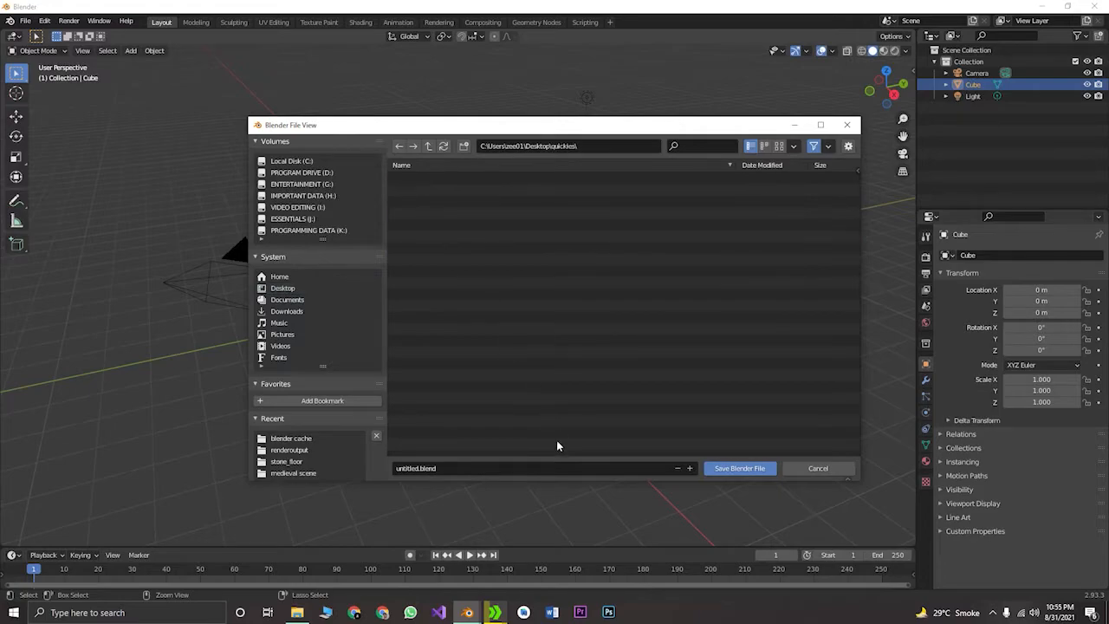
click(516, 469)
text(quickie)
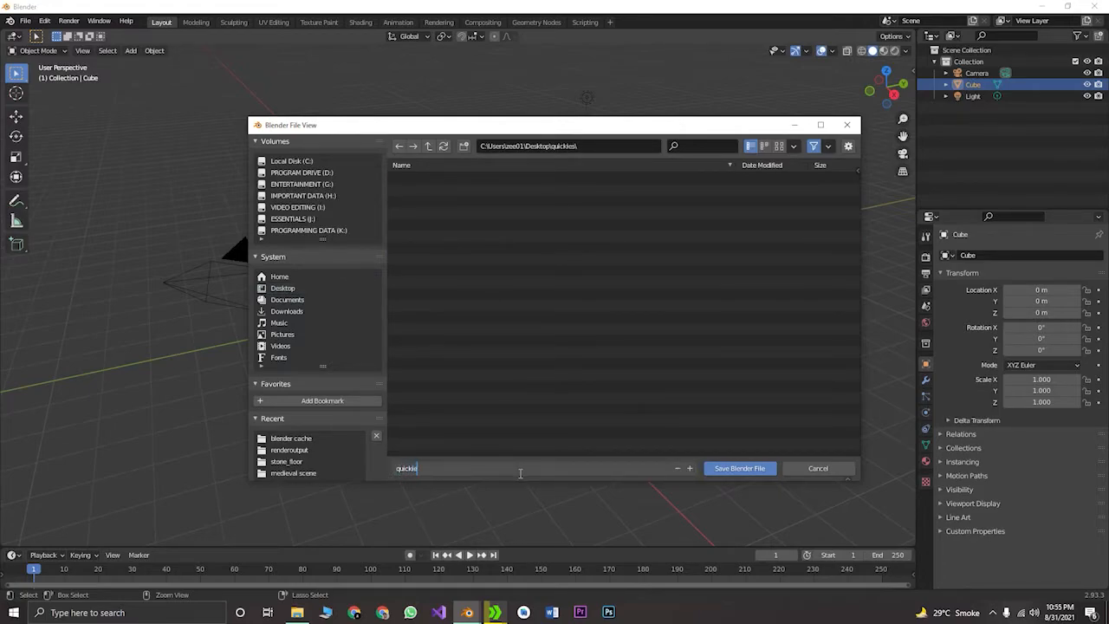
text(1)
key(Return)
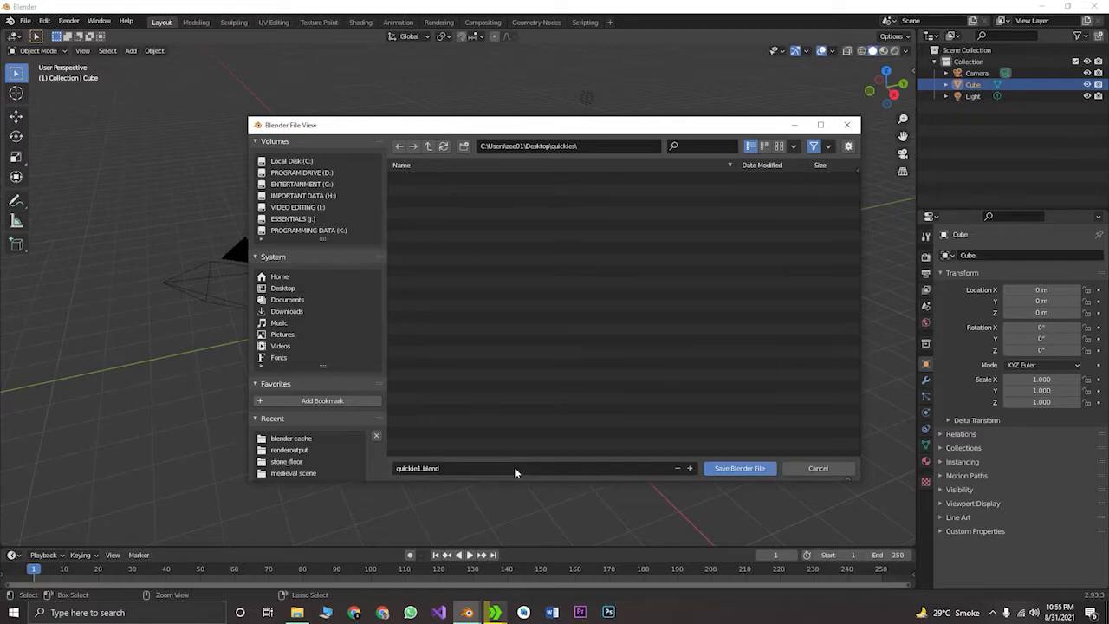
click(741, 468)
Delete the default cube and minimize the Adobe Photoshop download progress window
key(Delete)
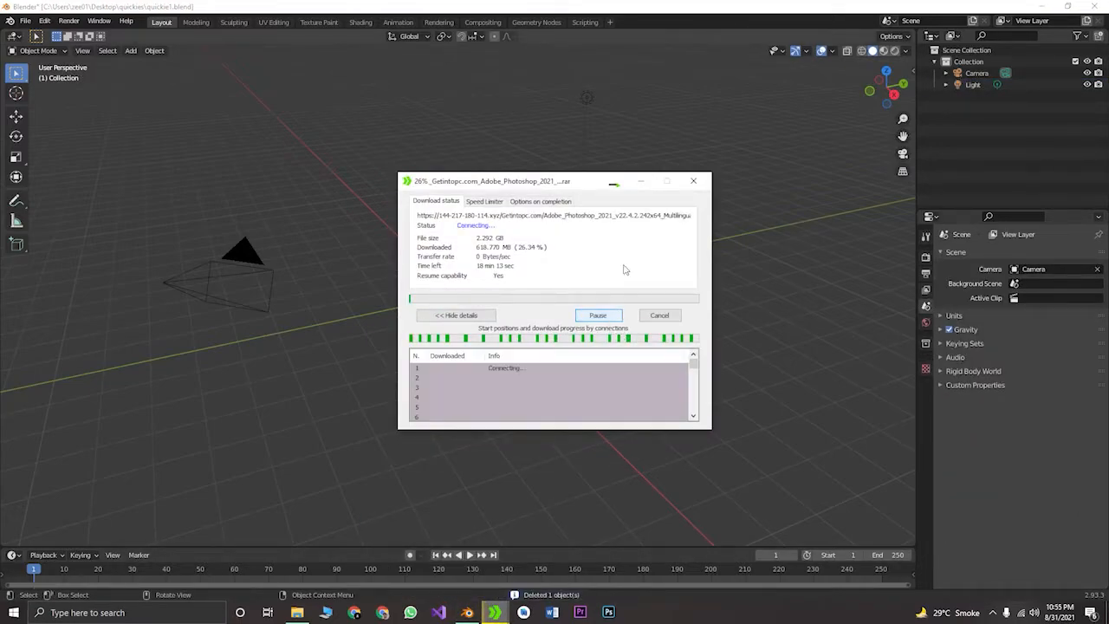
click(641, 185)
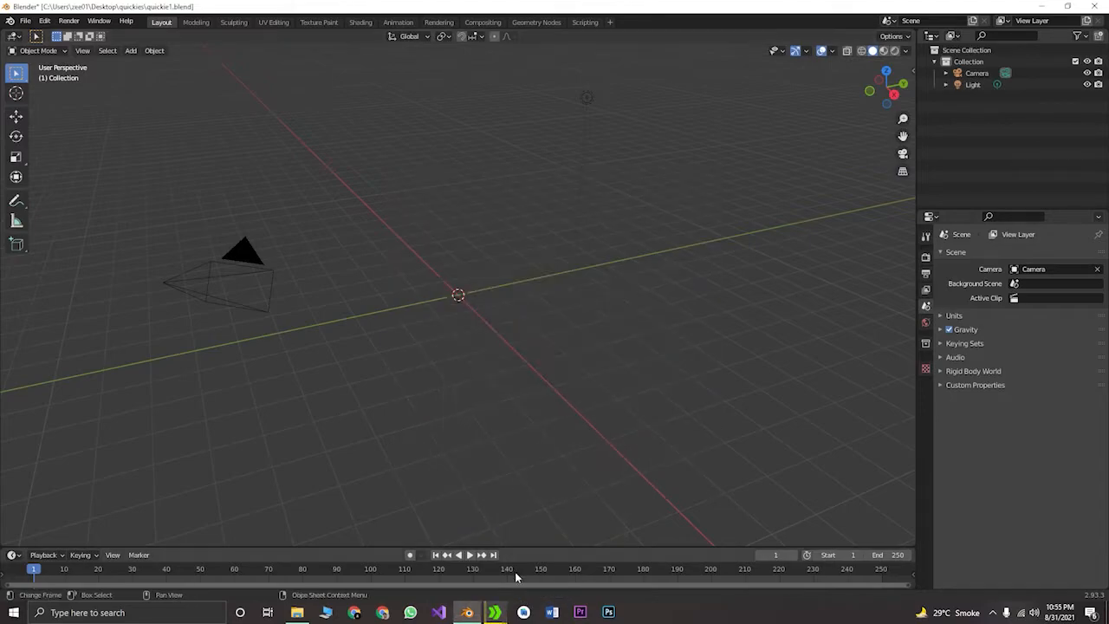
click(598, 542)
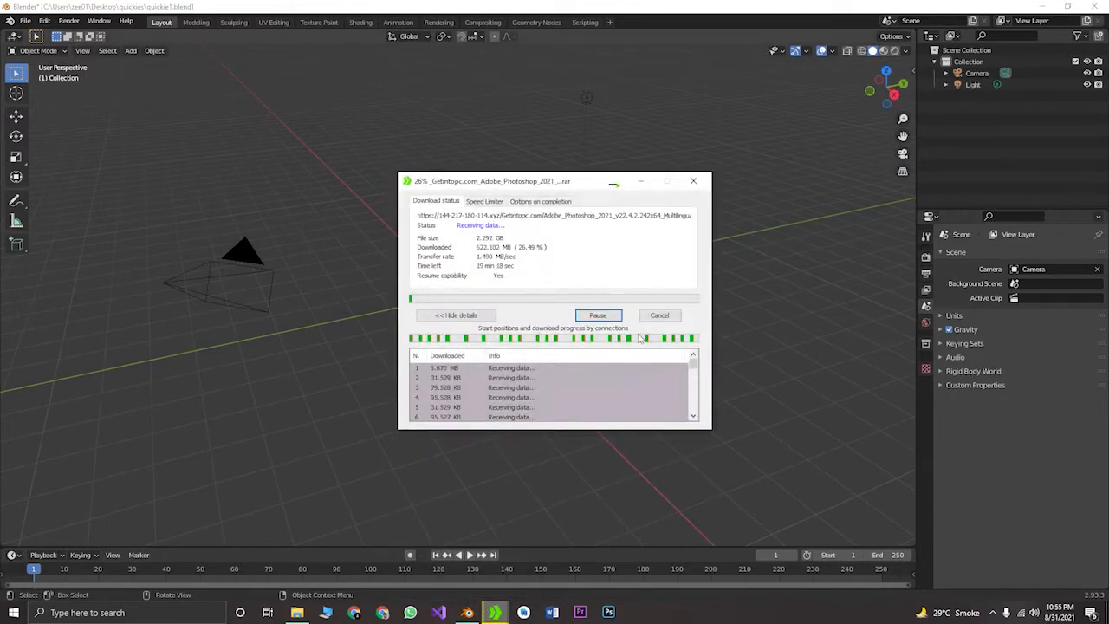
click(641, 181)
Add a mesh plane at the world origin
scroll(557, 381, up, 4)
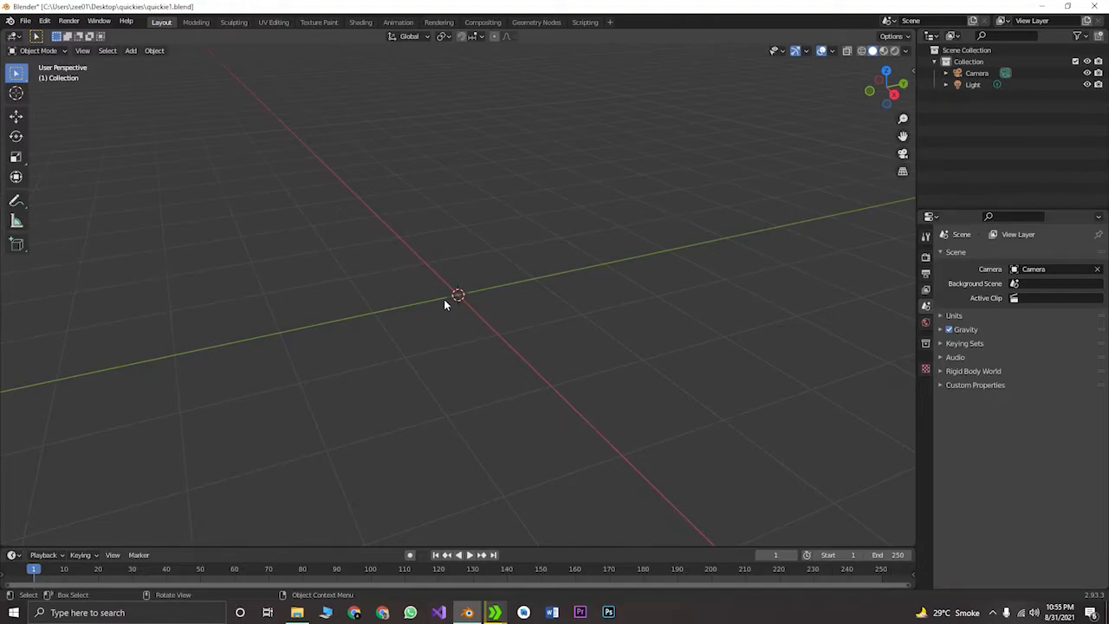
middle_drag(563, 332, 513, 330)
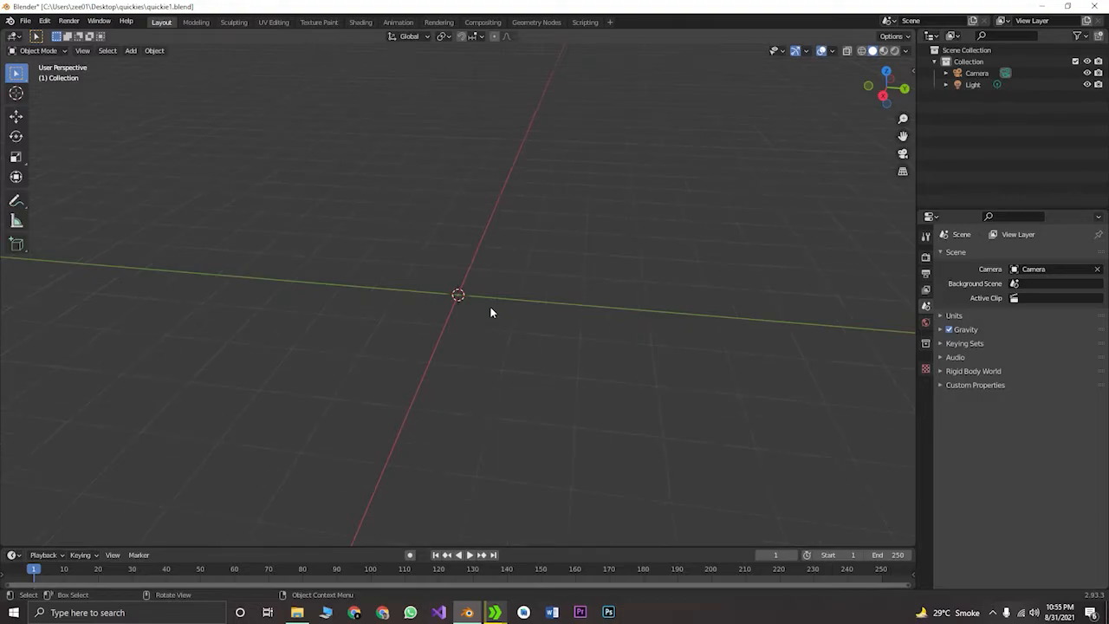
key(shift+a)
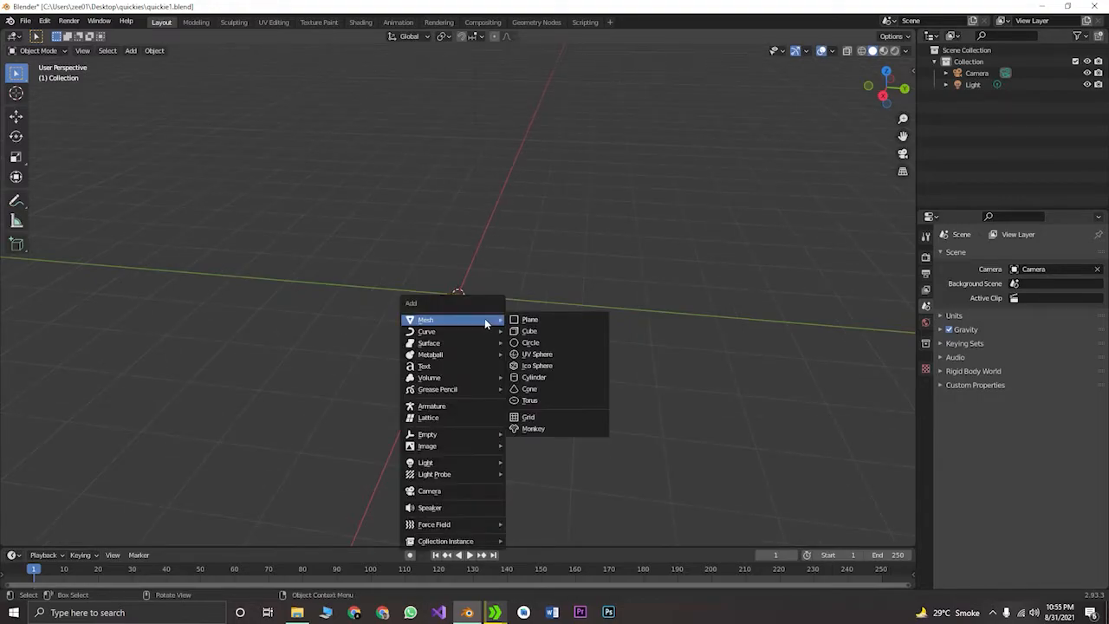
click(555, 322)
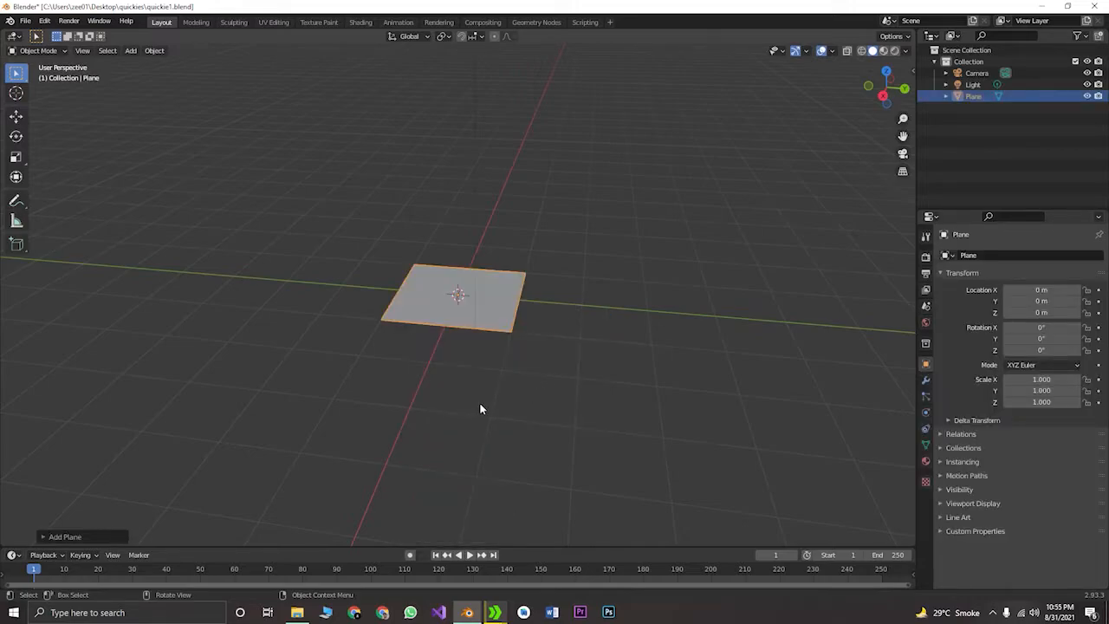
Scale the plane along the global Y axis to about 2.065 in top orthographic view, then deselect it
scroll(481, 408, up, 8)
scroll(483, 408, down, 4)
middle_drag(483, 408, 561, 426)
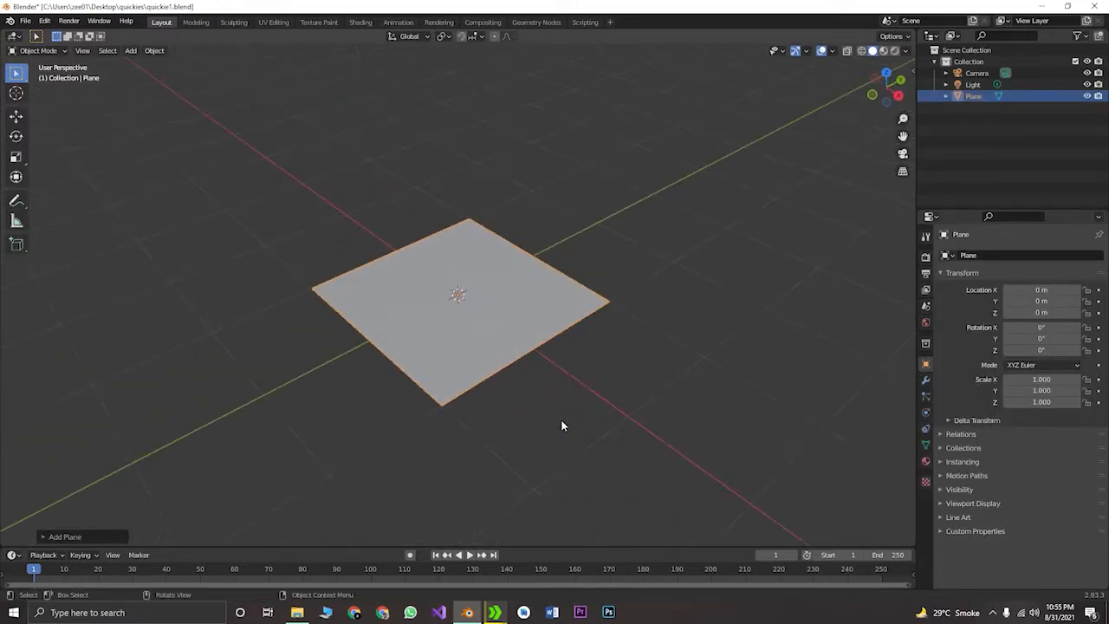
key(KP_1)
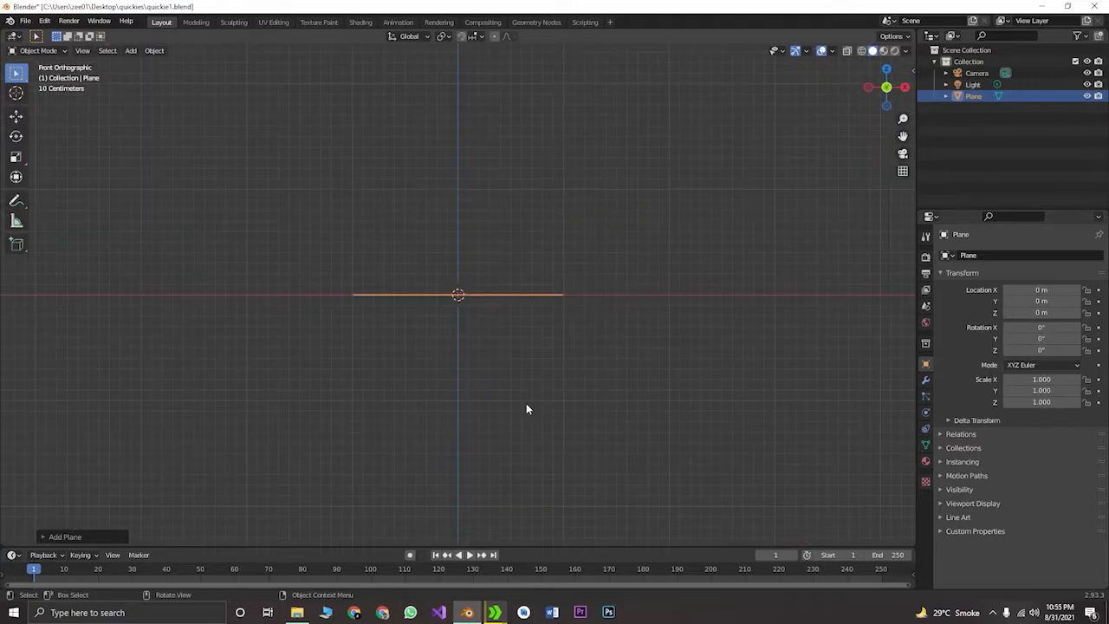
key(KP_7)
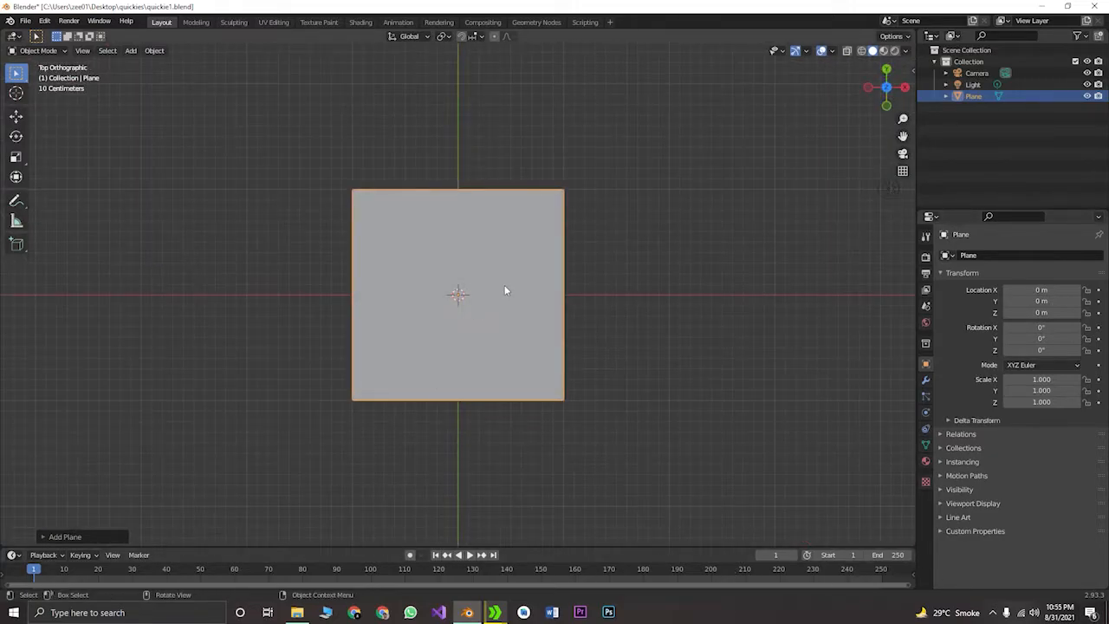
key(s)
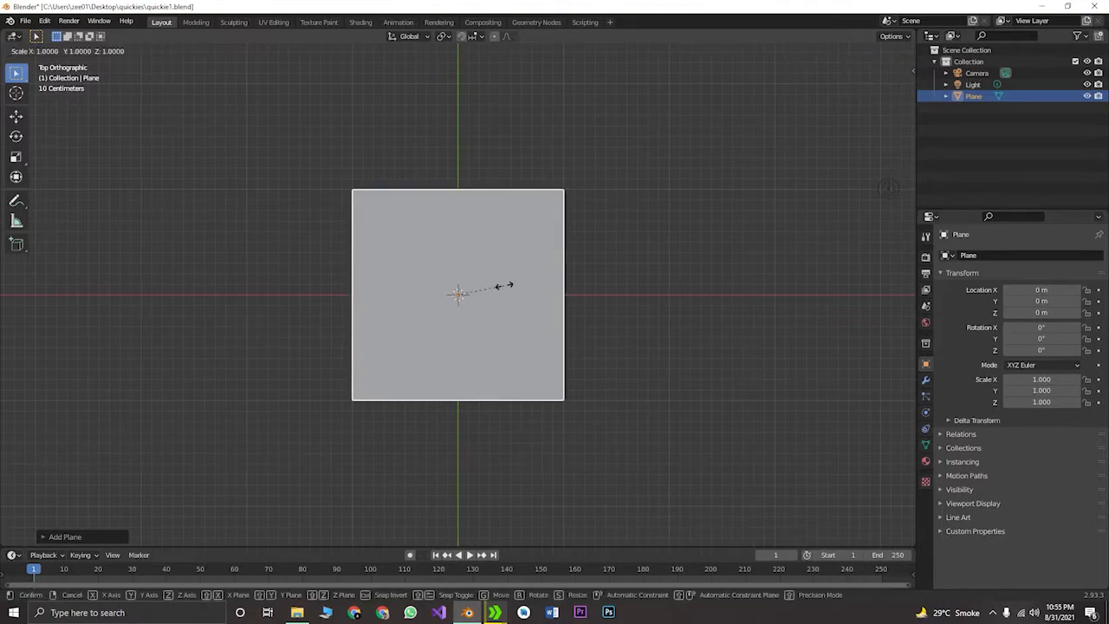
key(y)
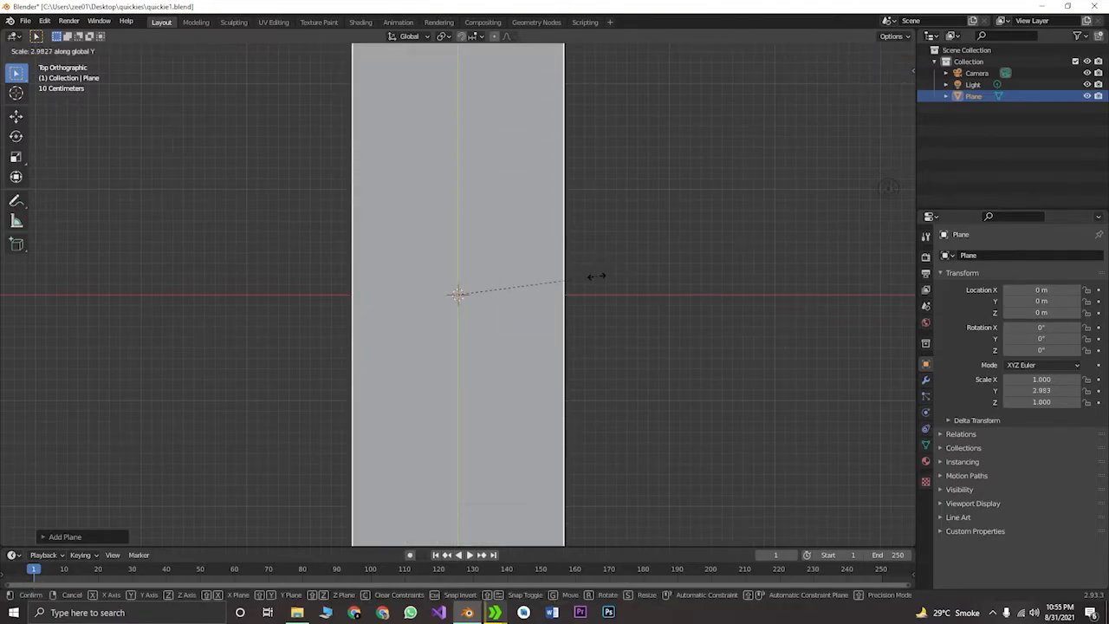
click(548, 259)
click(645, 344)
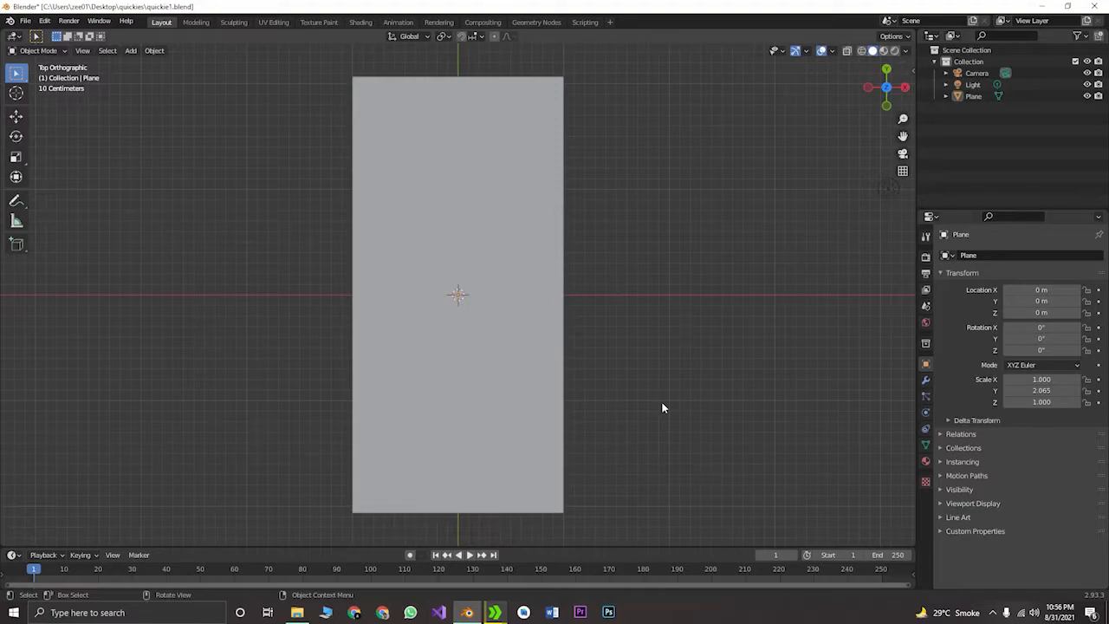
Switch to Chrome, reopen Sketchfab through the Minotti Aston Armchair page and search its models for city
click(354, 612)
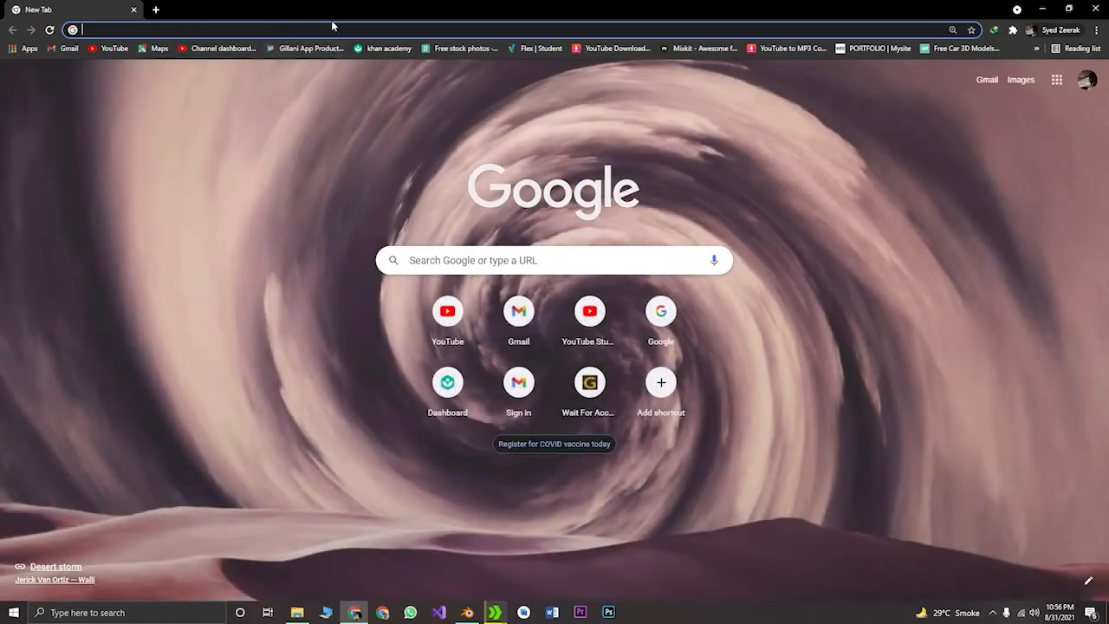
text(sketchfab.com/3d-models/minotti-aston-armchair-d9716970474b42eaaf49d8156ffd1c65)
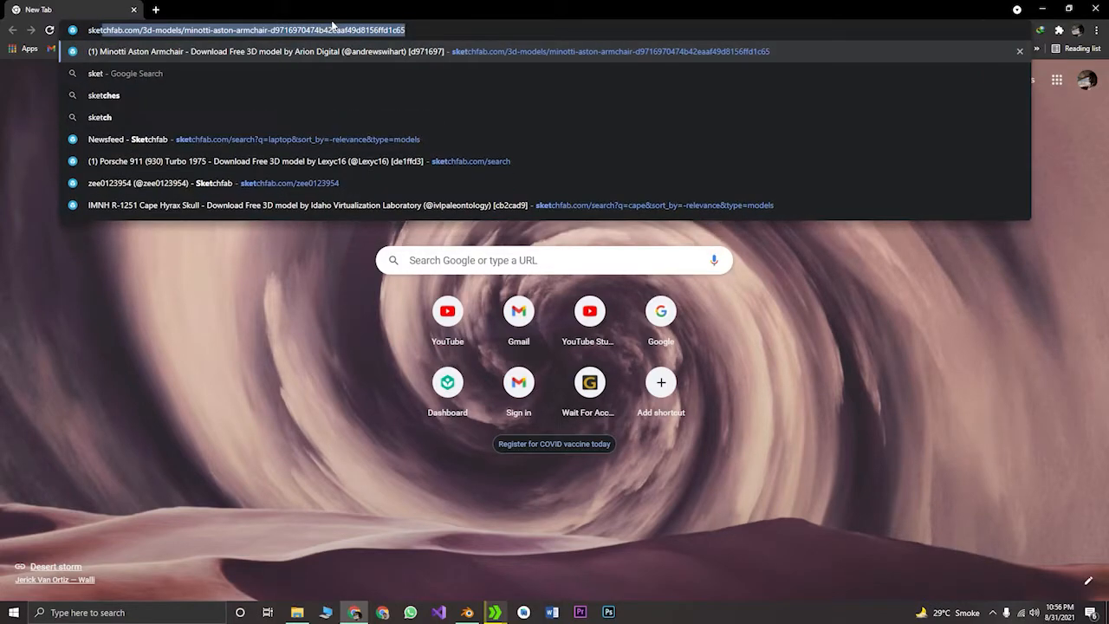
click(343, 51)
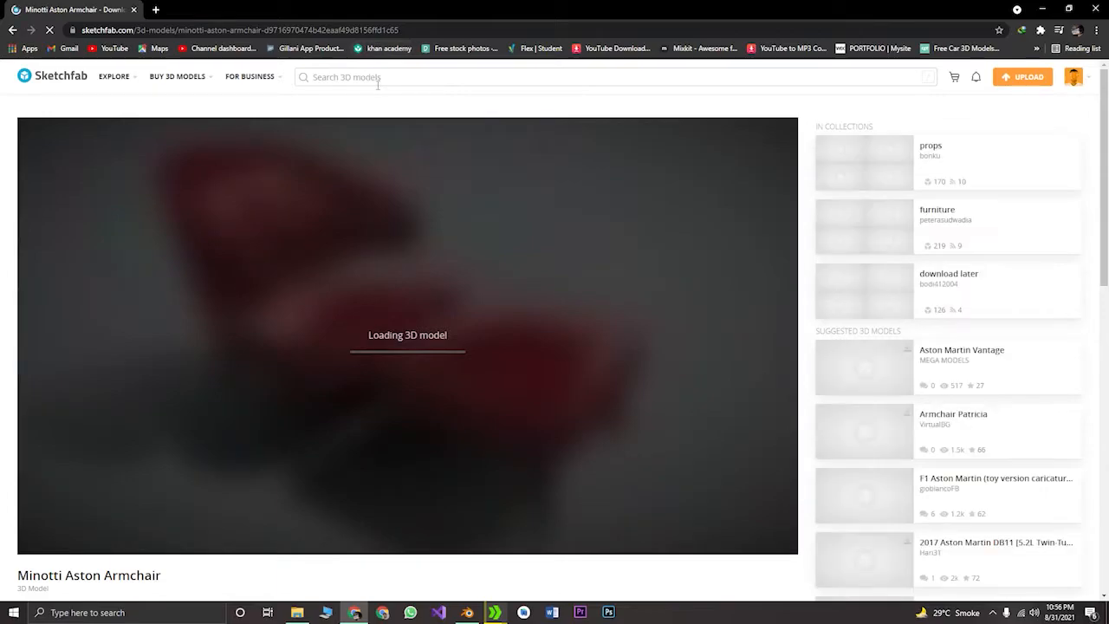
click(367, 77)
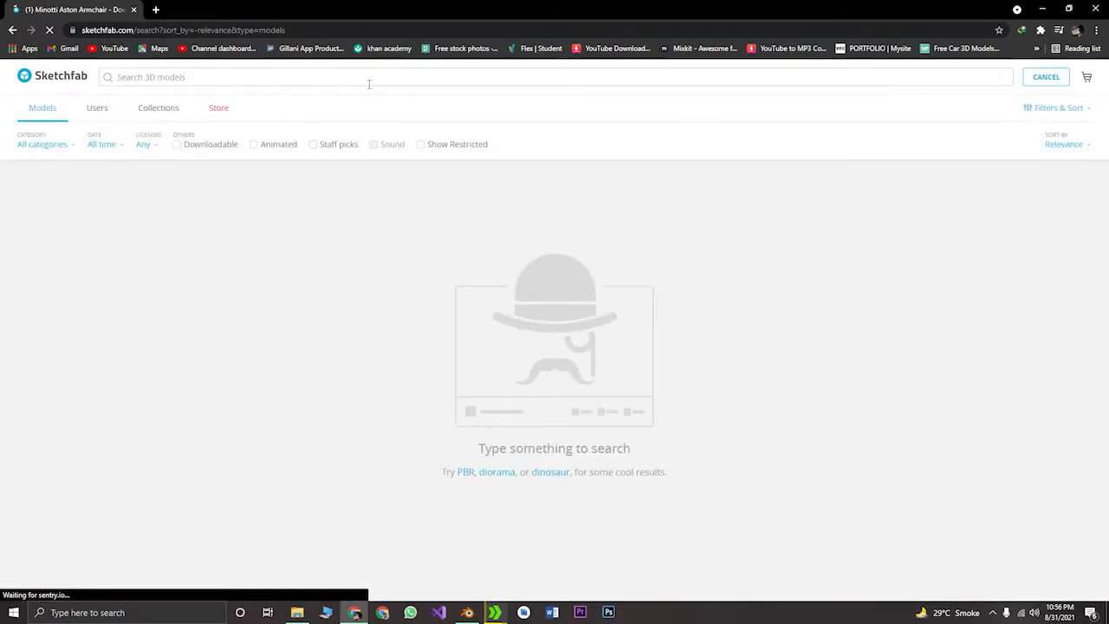
text(city)
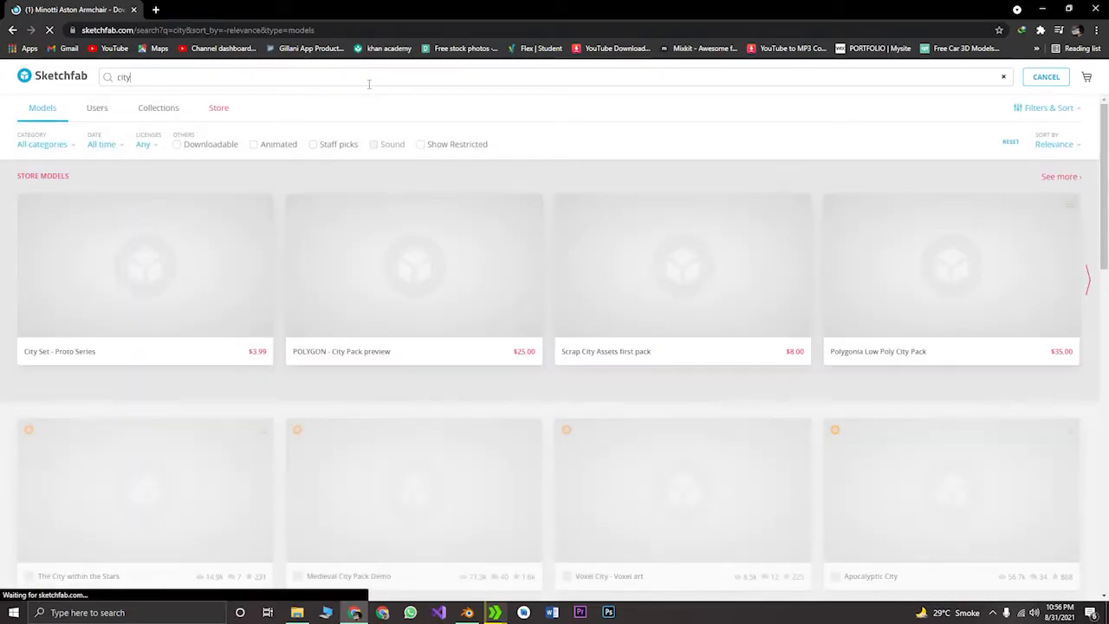
Open the free Apocalyptic City model from the search results and request its download in the autoconverted glTF format
scroll(422, 372, down, 2)
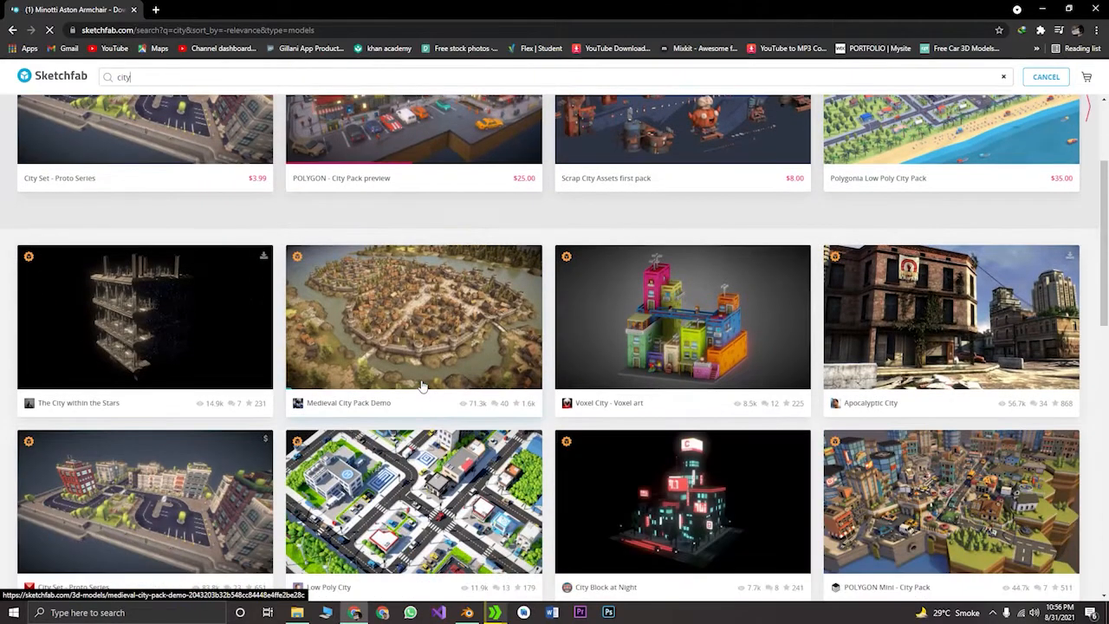
scroll(422, 385, down, 1)
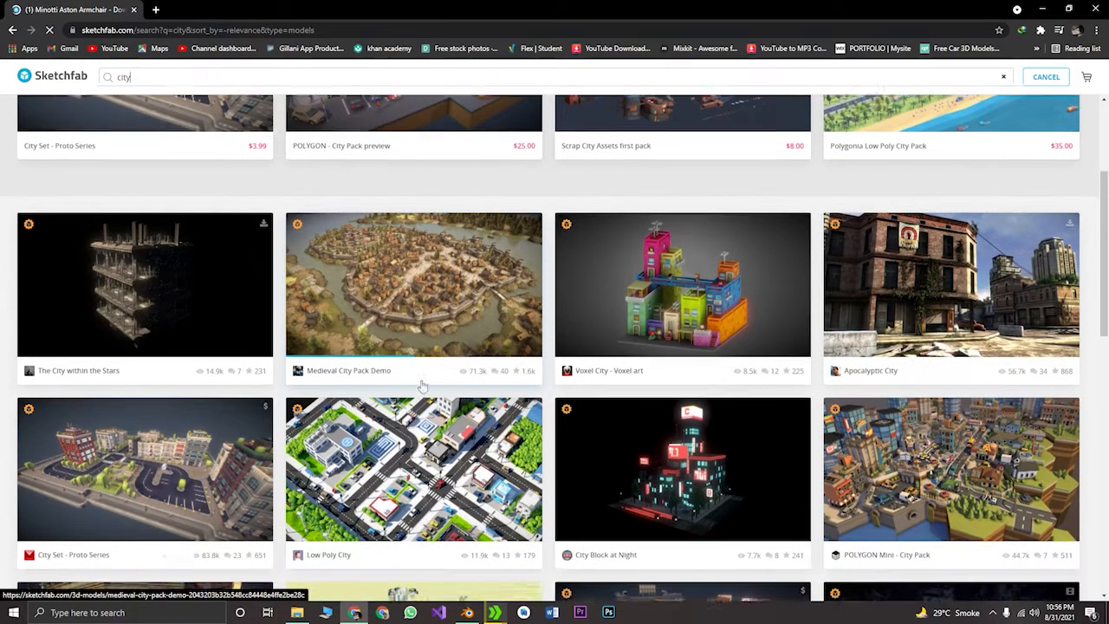
click(884, 344)
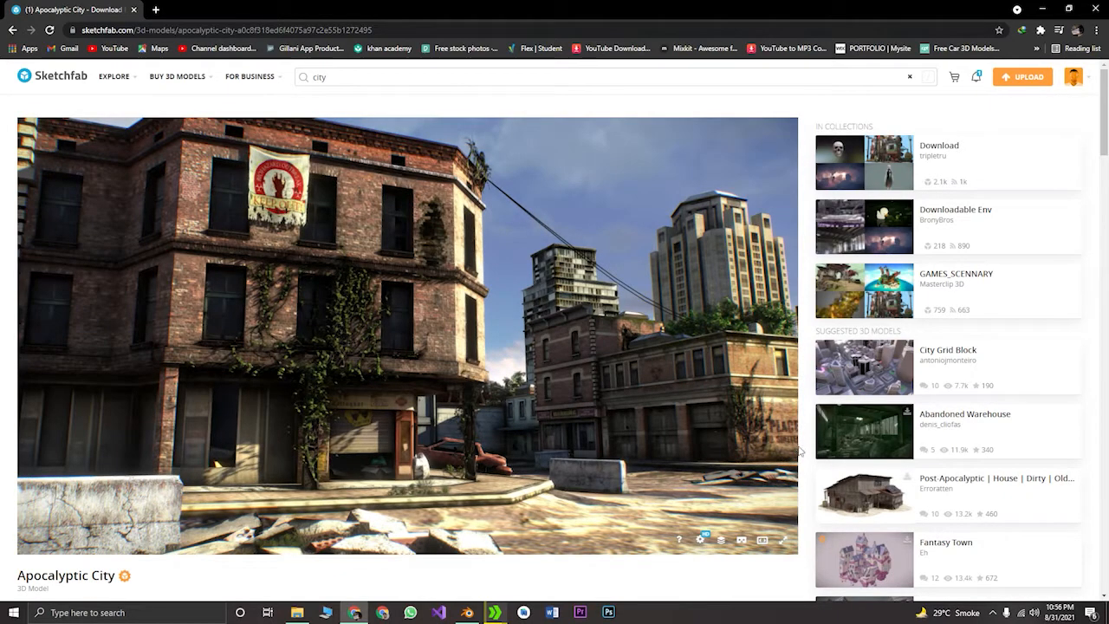
scroll(806, 455, down, 2)
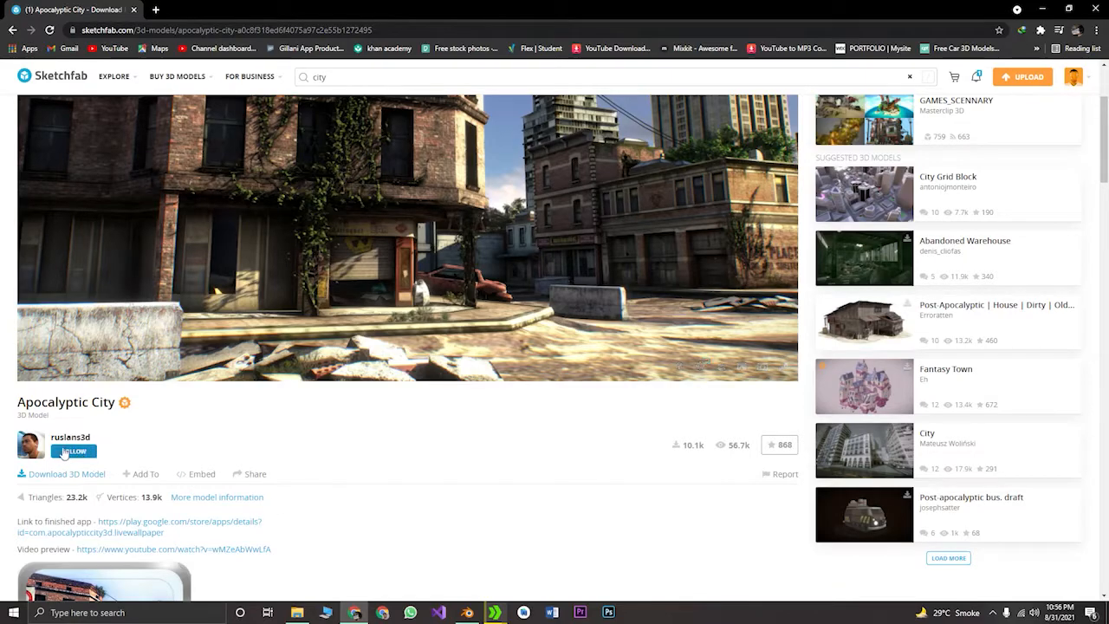
click(65, 475)
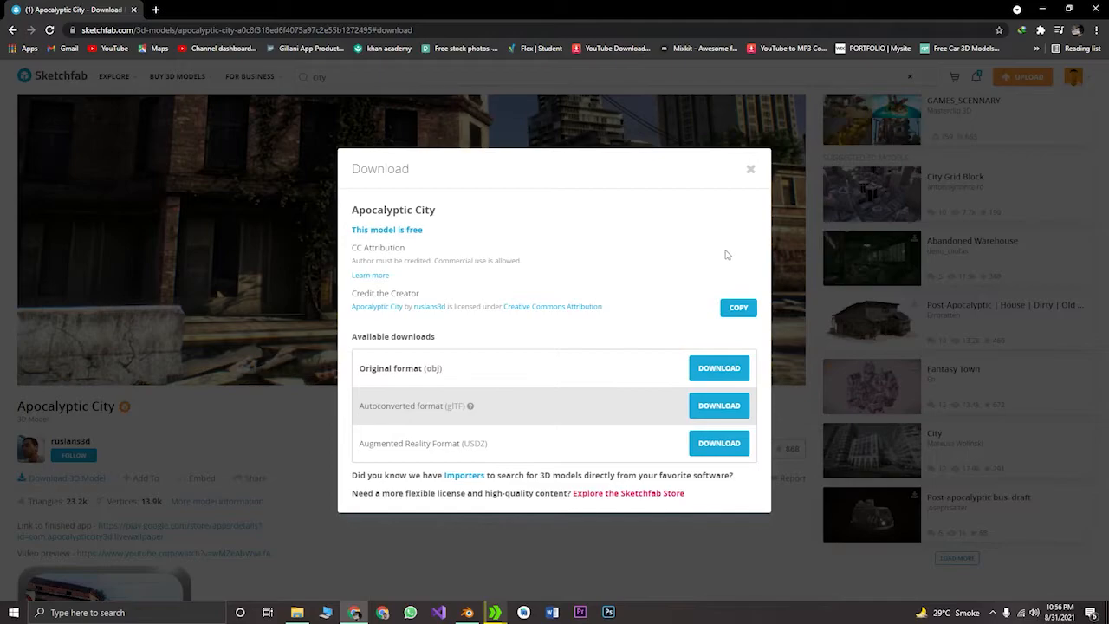
click(726, 406)
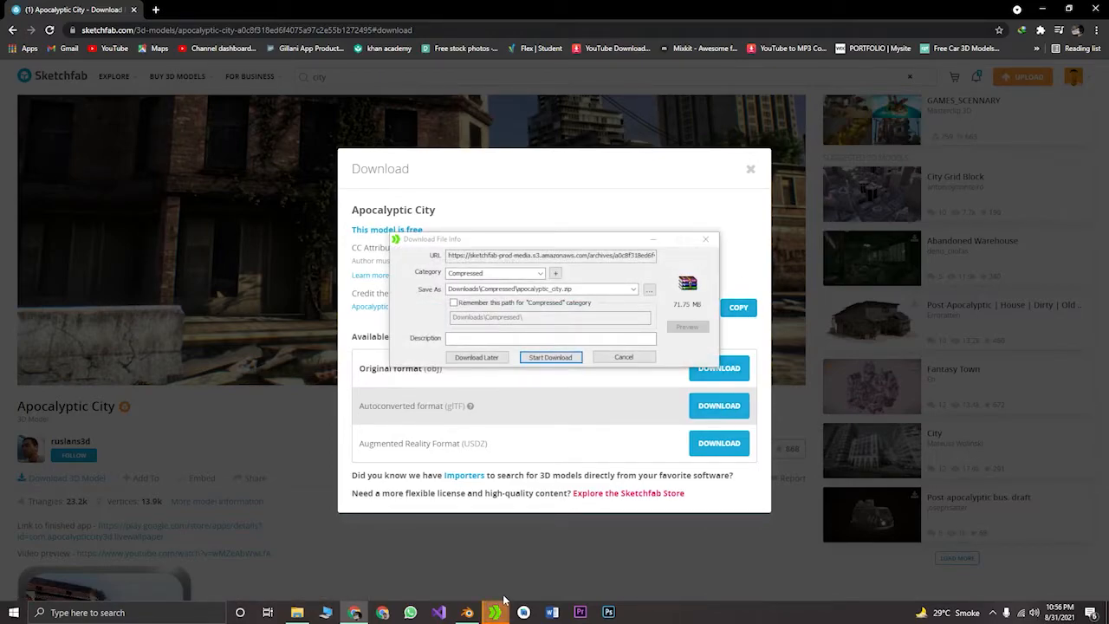
Pause the running Adobe Photoshop download and start downloading apocalyptic_city.zip into the Desktop quickies folder
mouse_move(495, 610)
click(364, 548)
click(598, 315)
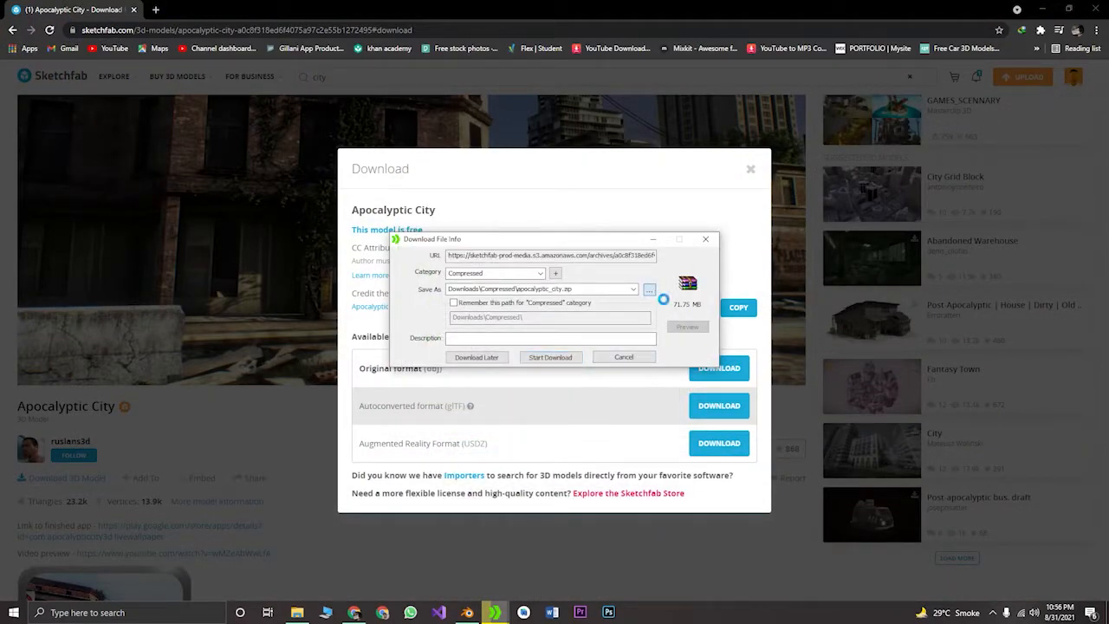
click(650, 290)
click(834, 538)
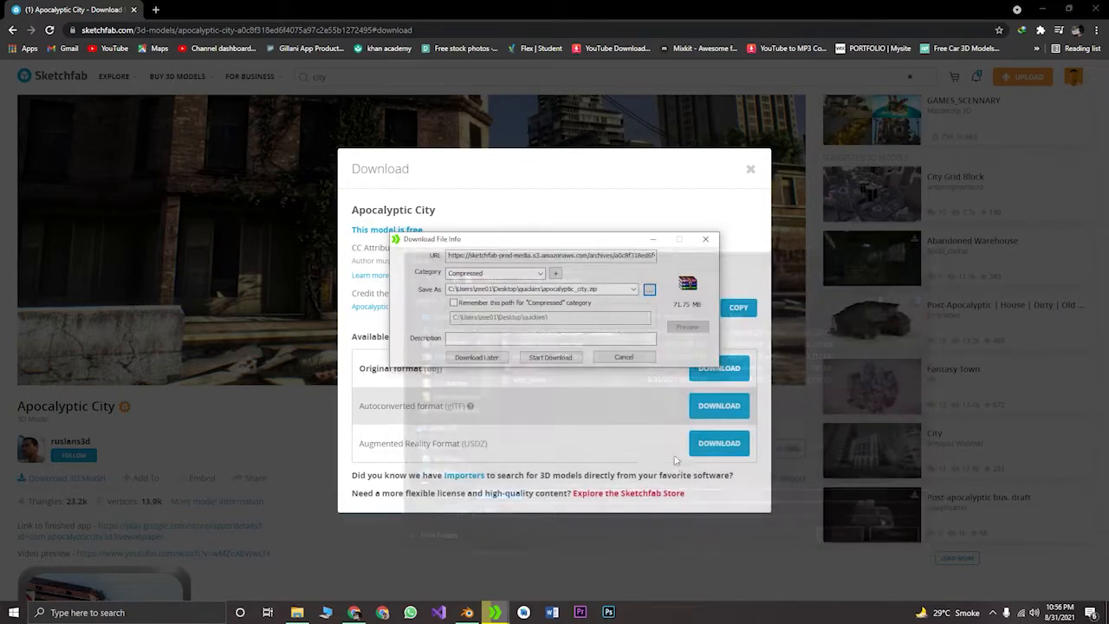
click(558, 359)
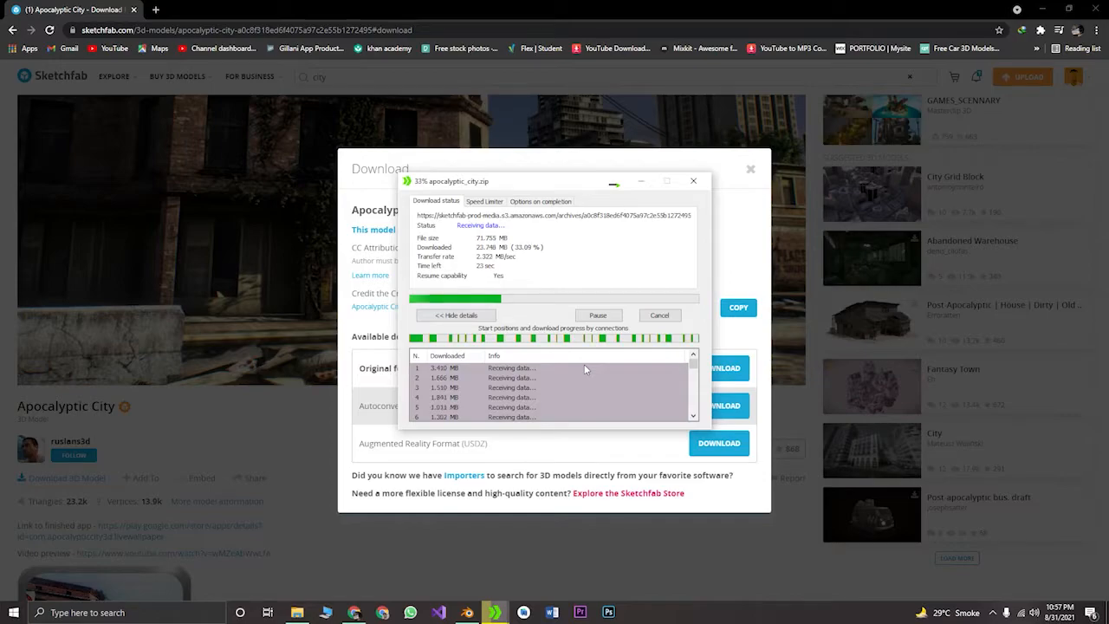
Switch to Blender, check the apocalyptic_city.zip download's progress and dismiss its completion dialog
click(470, 612)
middle_drag(386, 228, 606, 213)
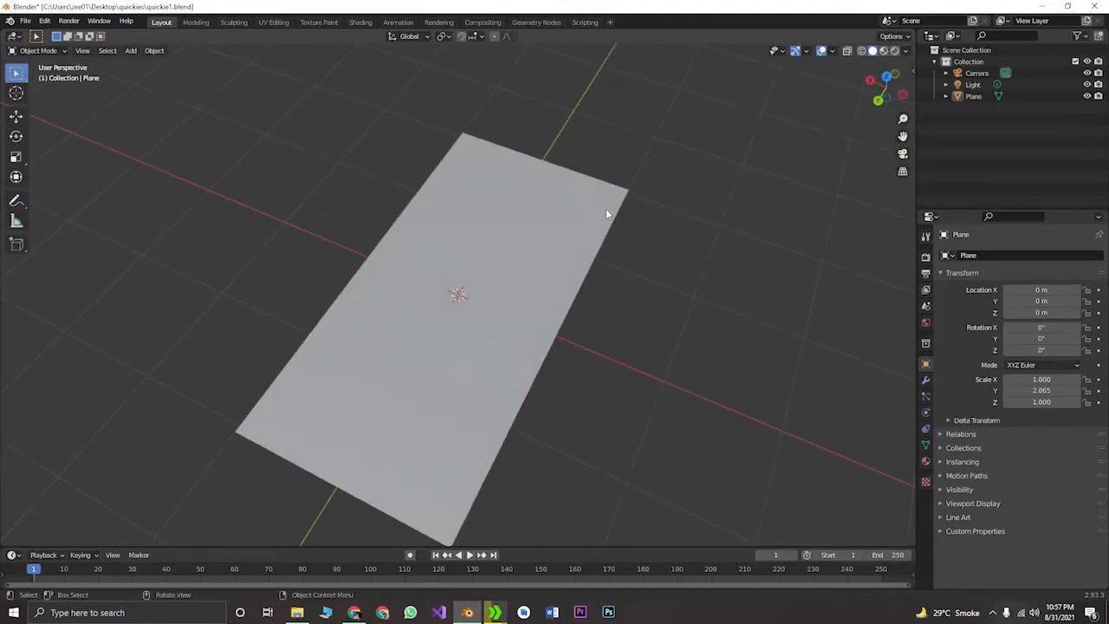
middle_drag(416, 268, 445, 292)
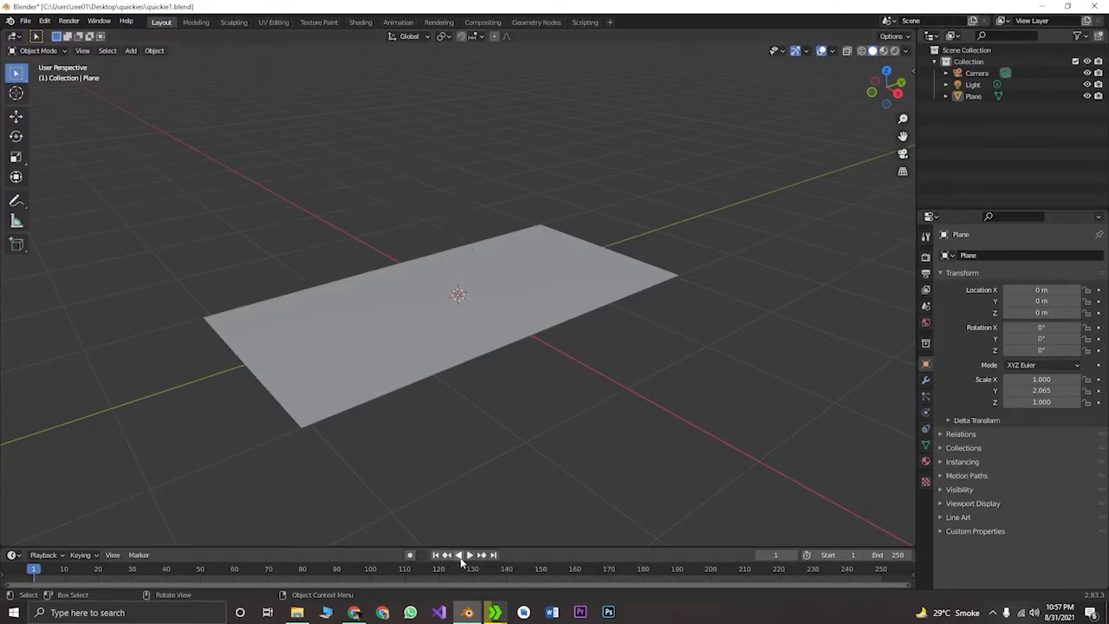
mouse_move(501, 613)
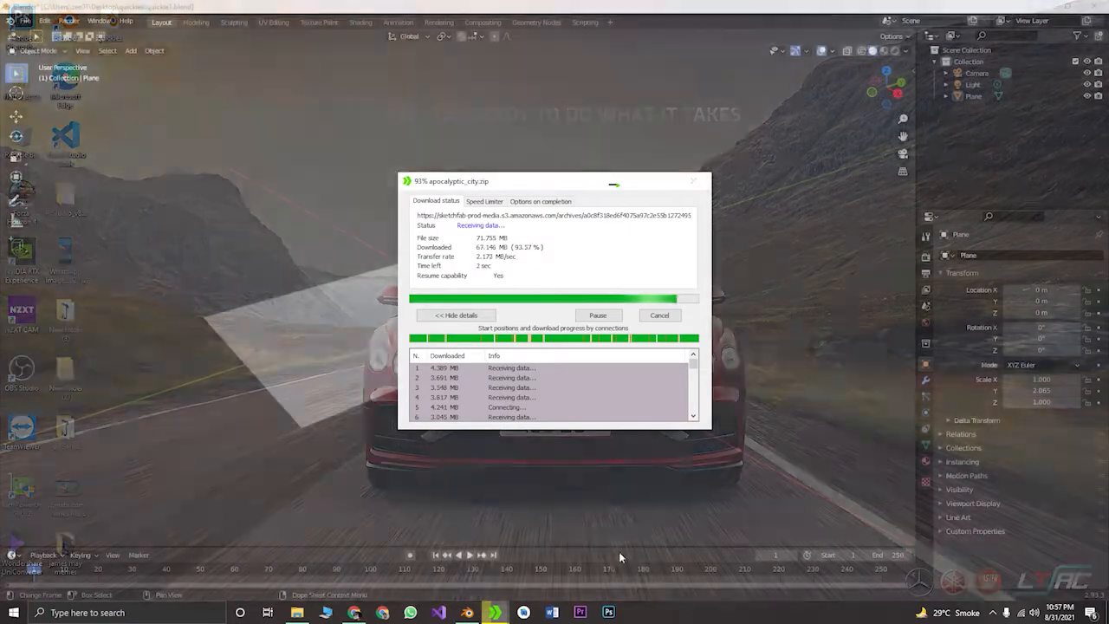
click(619, 551)
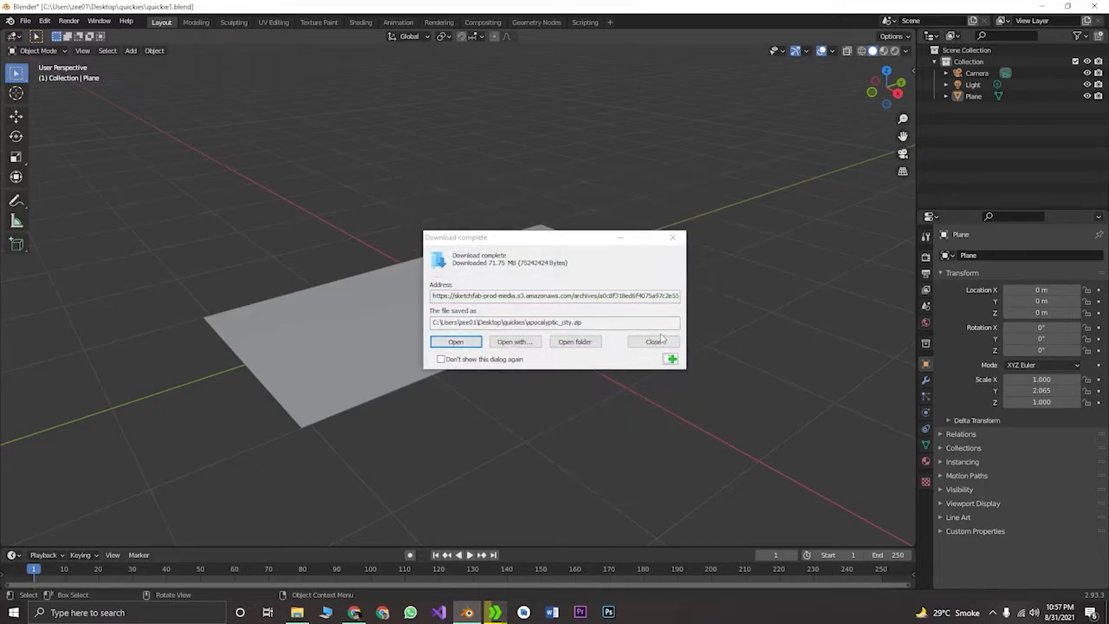
click(658, 343)
Resume the paused Adobe Photoshop download and minimize its progress window
click(493, 614)
click(436, 551)
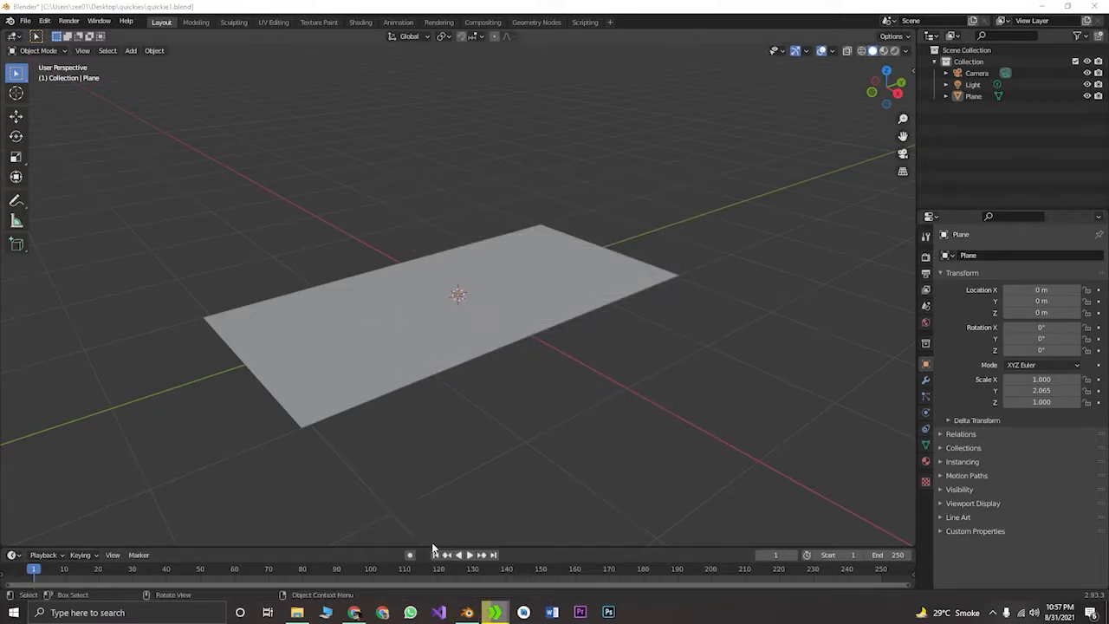
click(586, 317)
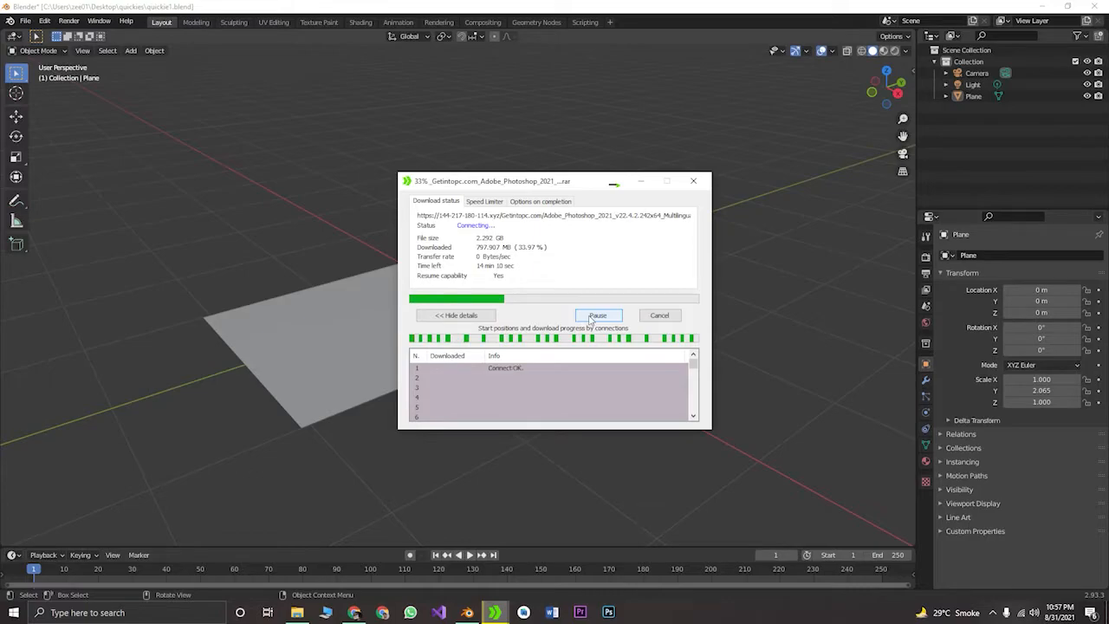
click(640, 182)
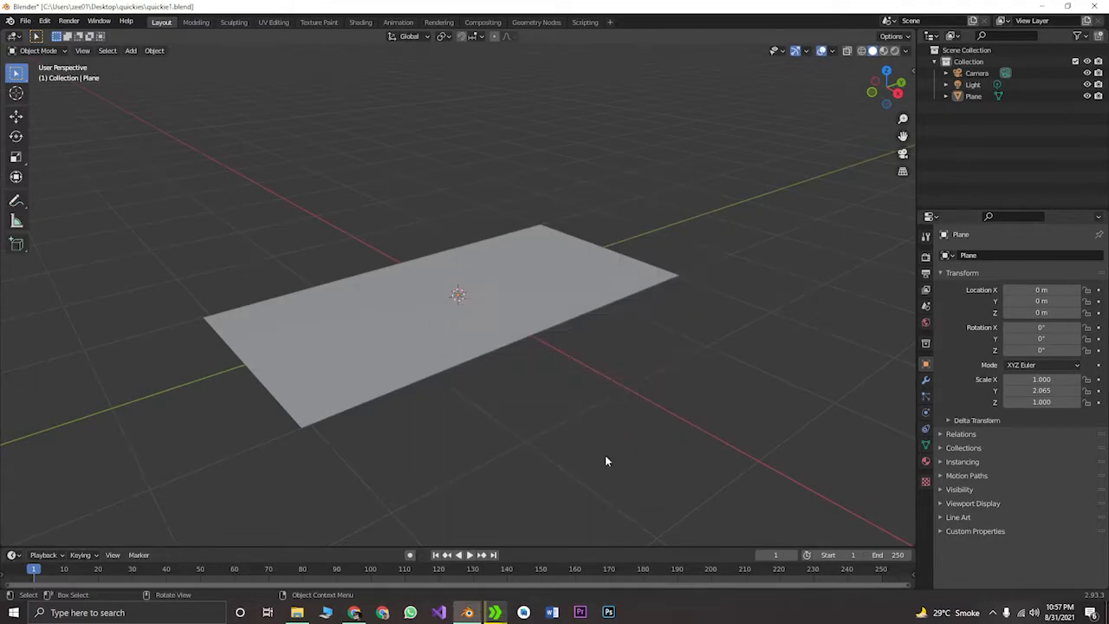
In edit mode, extrude the plane's long edge on the negative X side upward along global Z to form a wall
middle_drag(488, 418, 409, 344)
click(409, 346)
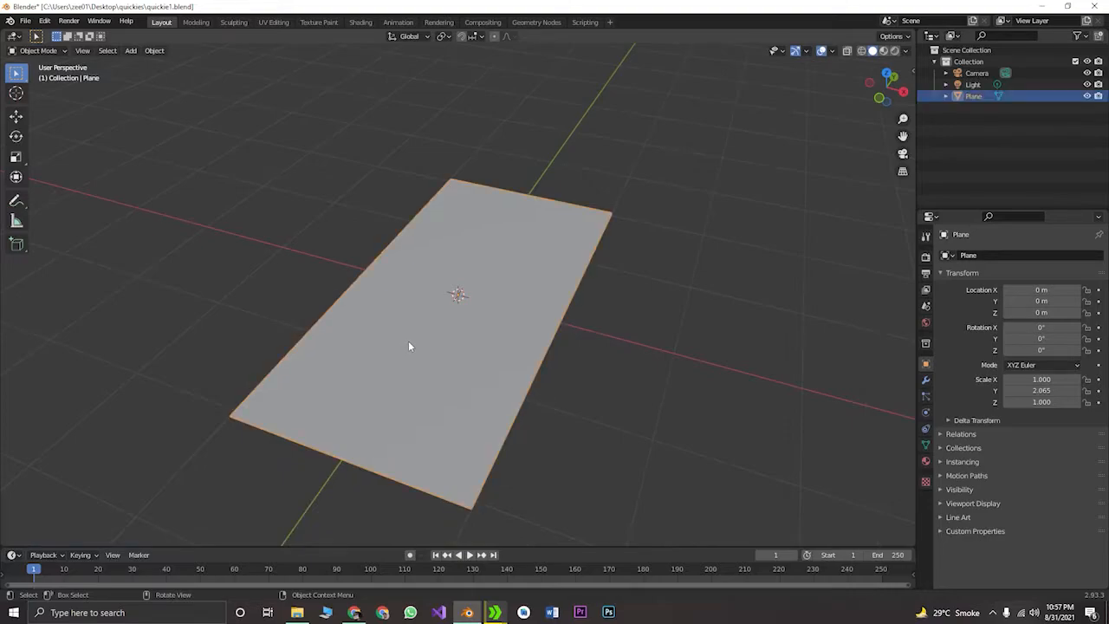
key(Tab)
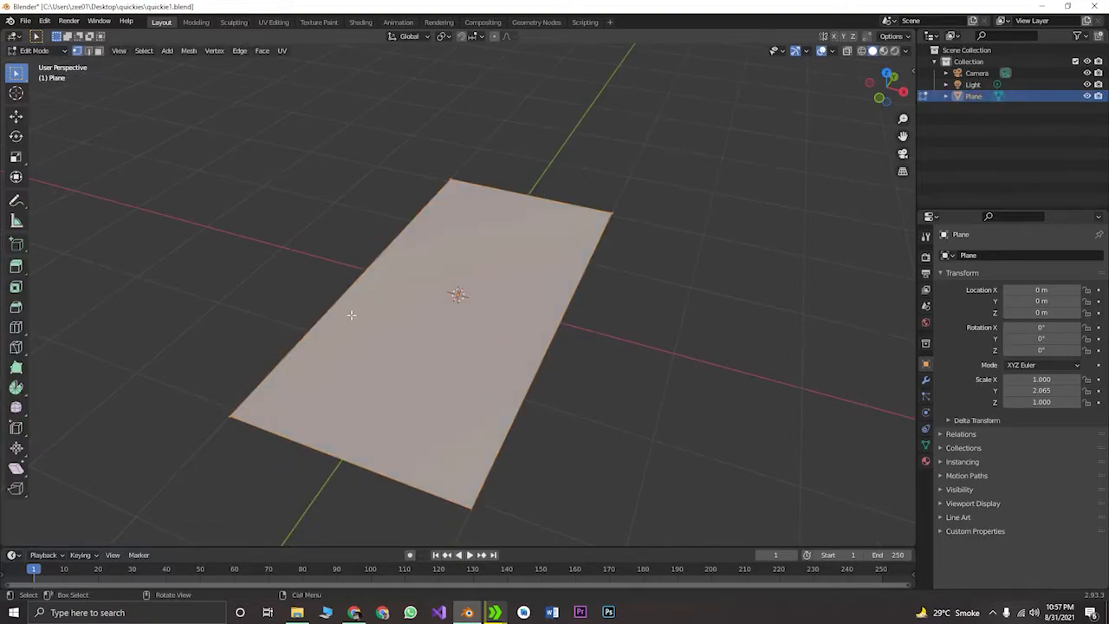
middle_drag(351, 314, 320, 315)
scroll(320, 312, up, 3)
scroll(320, 309, down, 2)
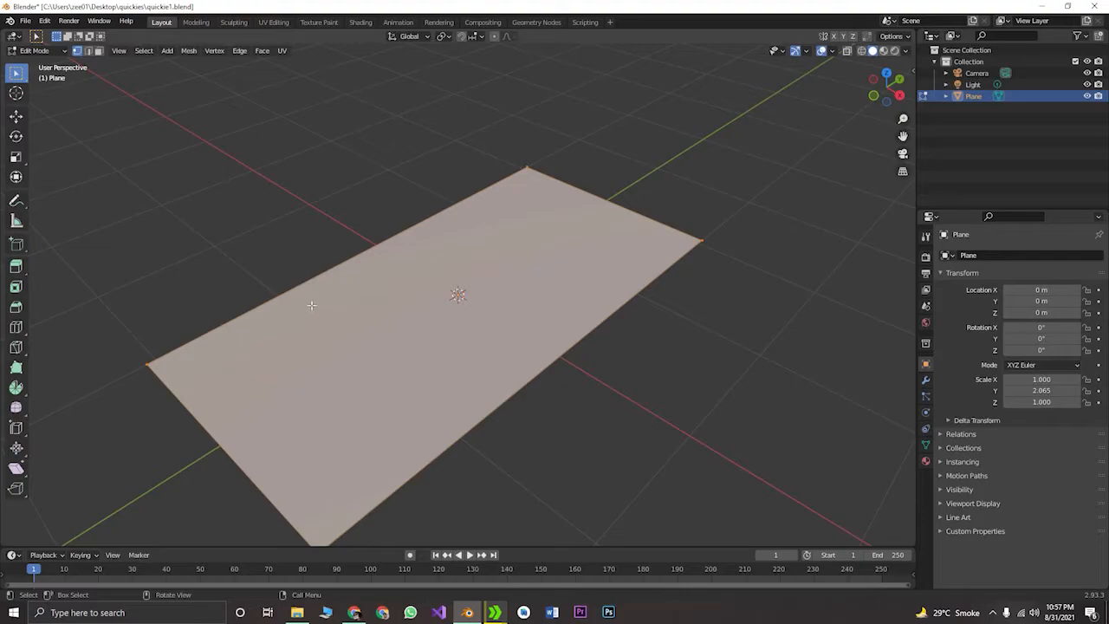
click(87, 50)
click(361, 259)
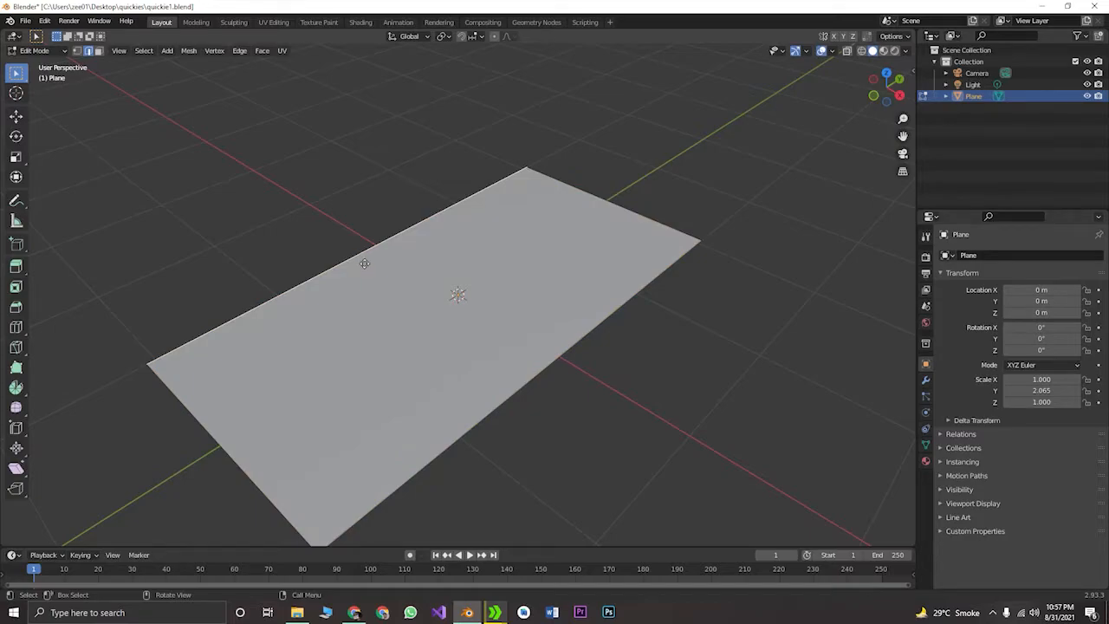
key(e)
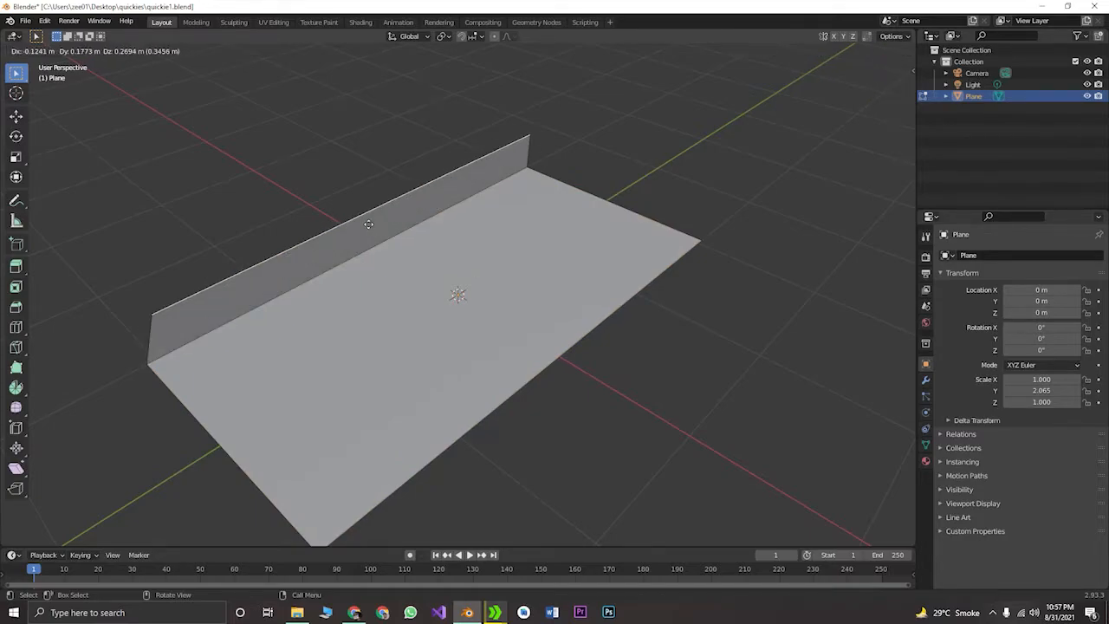
key(z)
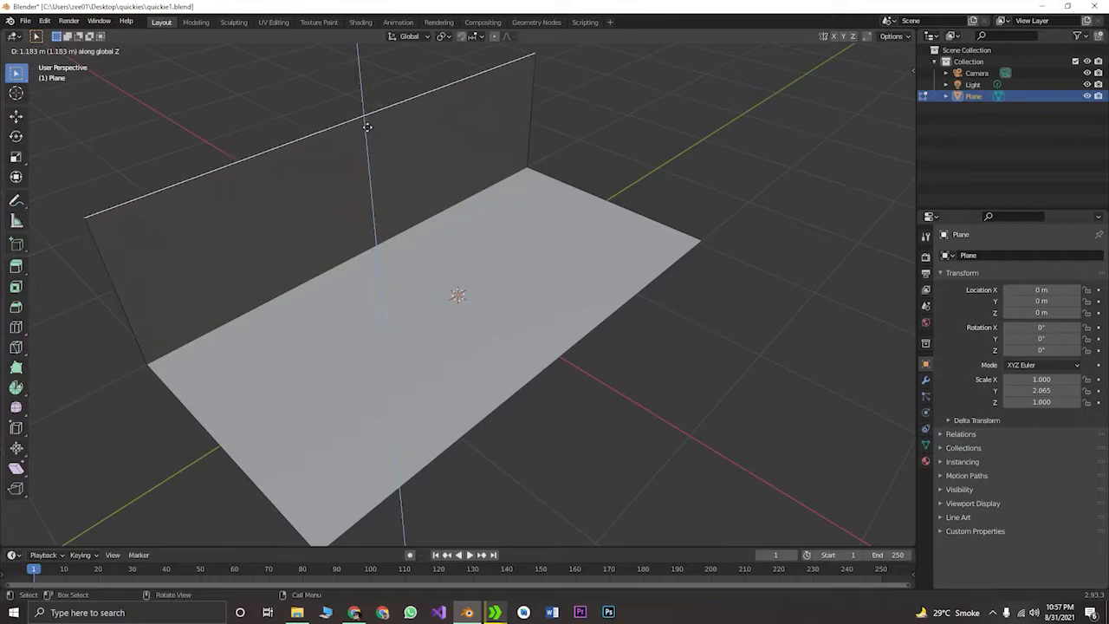
click(368, 105)
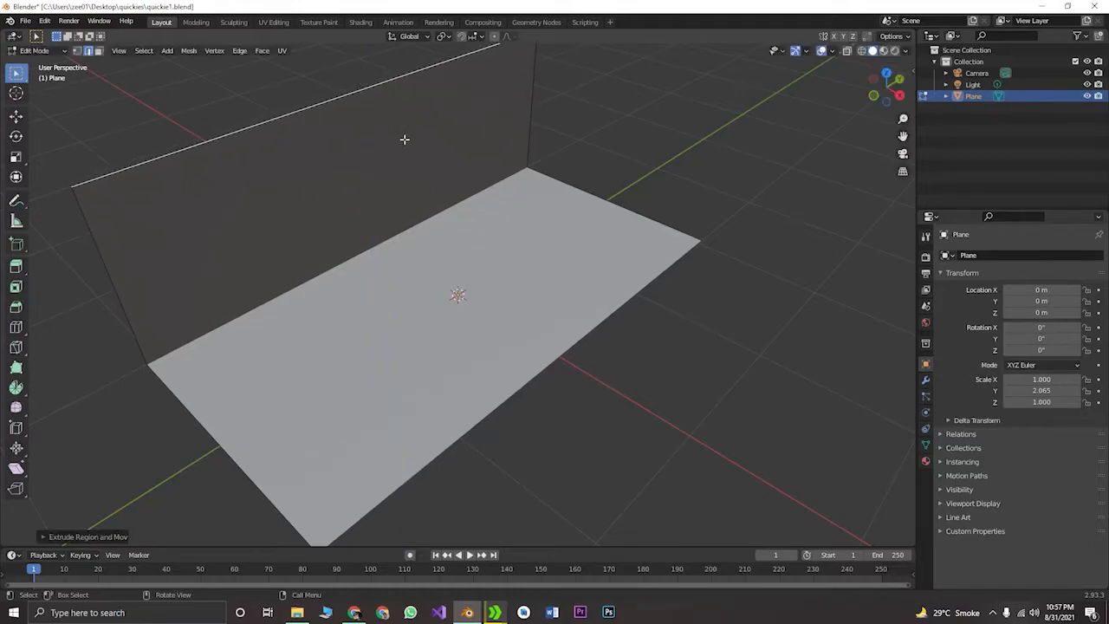
scroll(404, 139, down, 3)
middle_drag(390, 156, 405, 219)
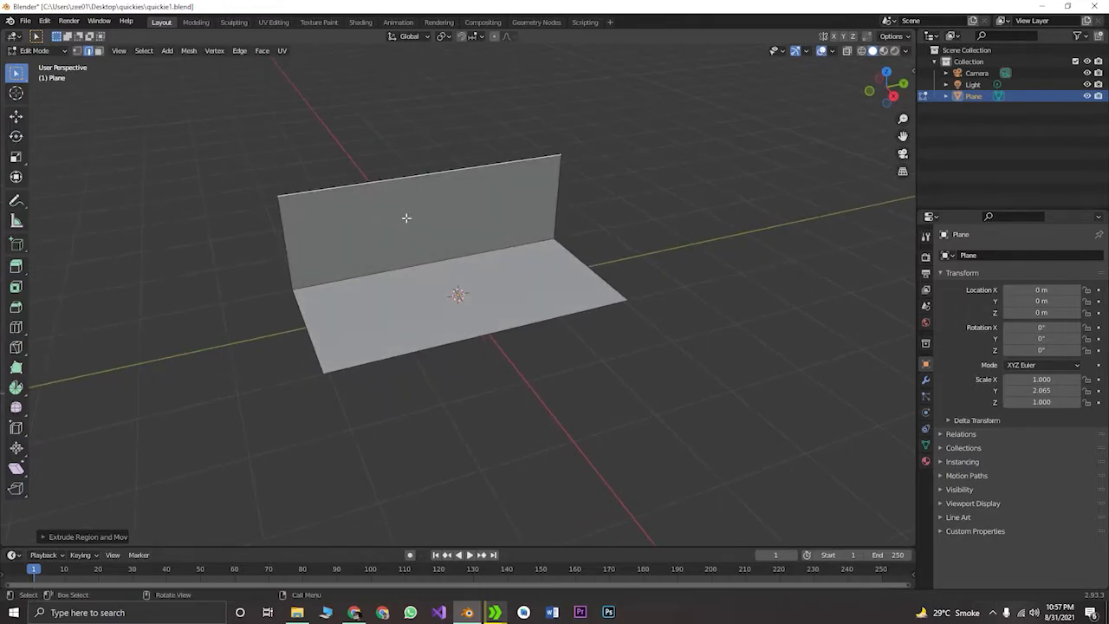
Minimize Blender, open the quickies folder on the desktop, extract the apocalyptic_city archive into its own folder and open it
click(297, 613)
click(298, 613)
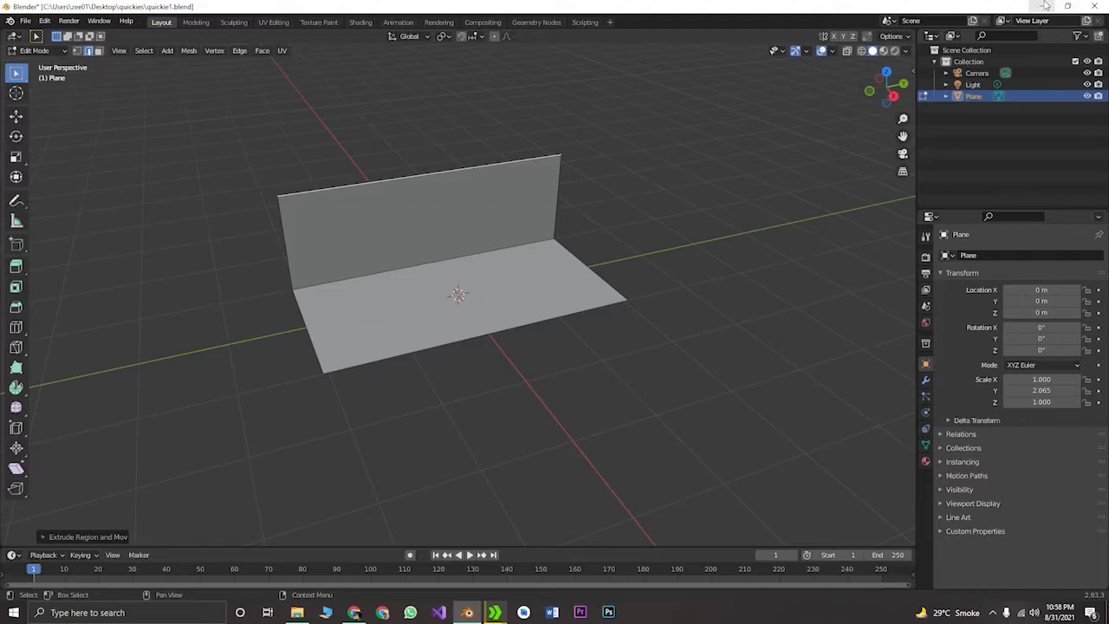
click(1047, 6)
click(1045, 8)
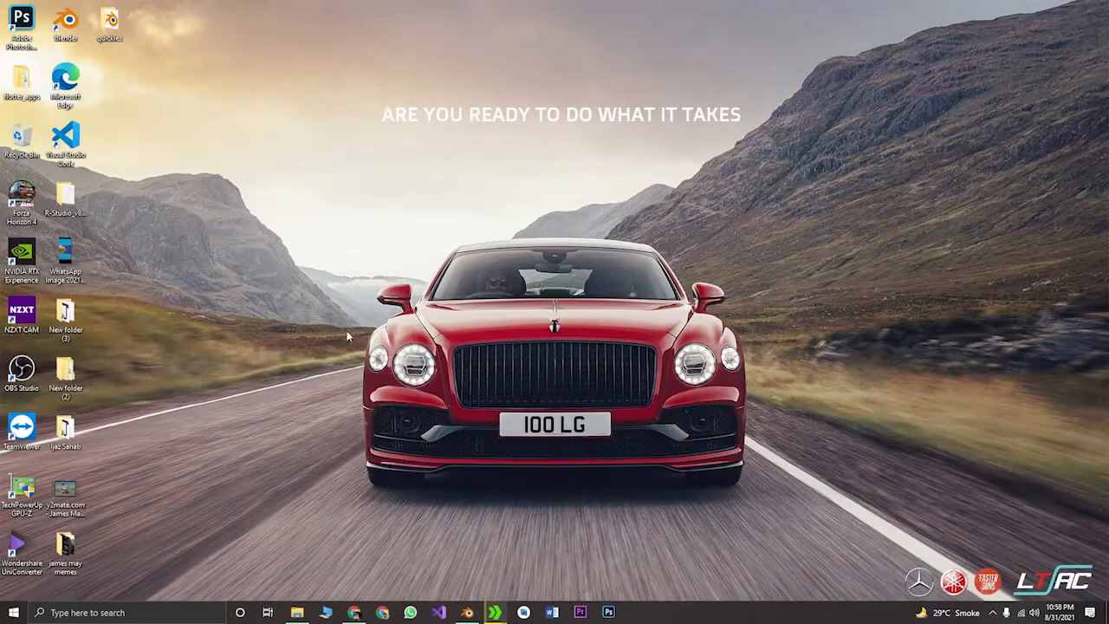
double_click(102, 25)
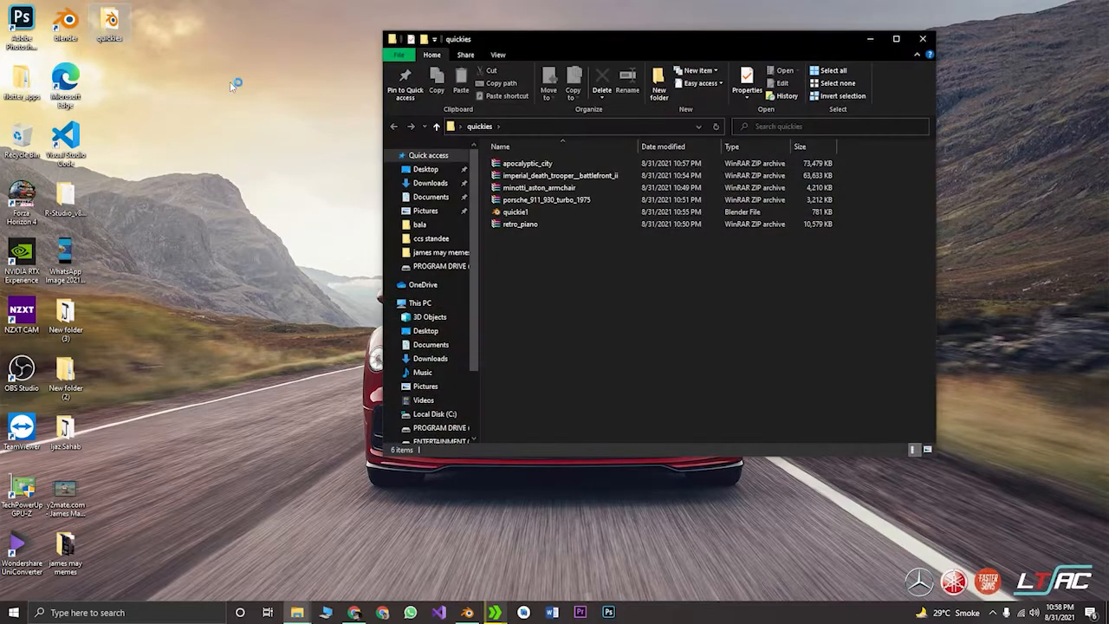
click(529, 163)
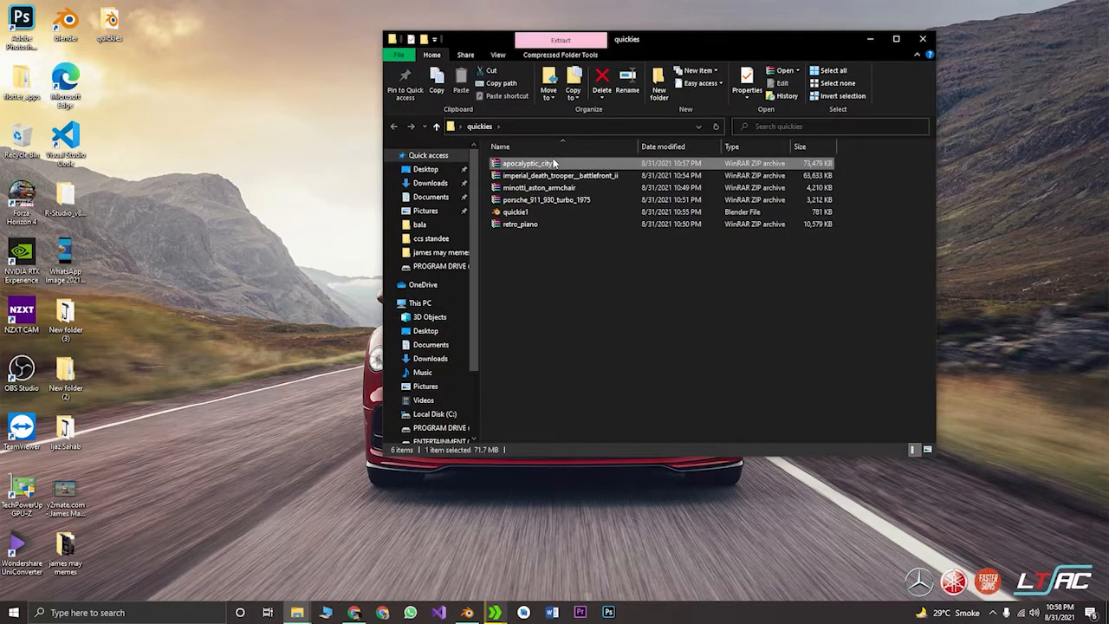
right_click(553, 162)
click(643, 222)
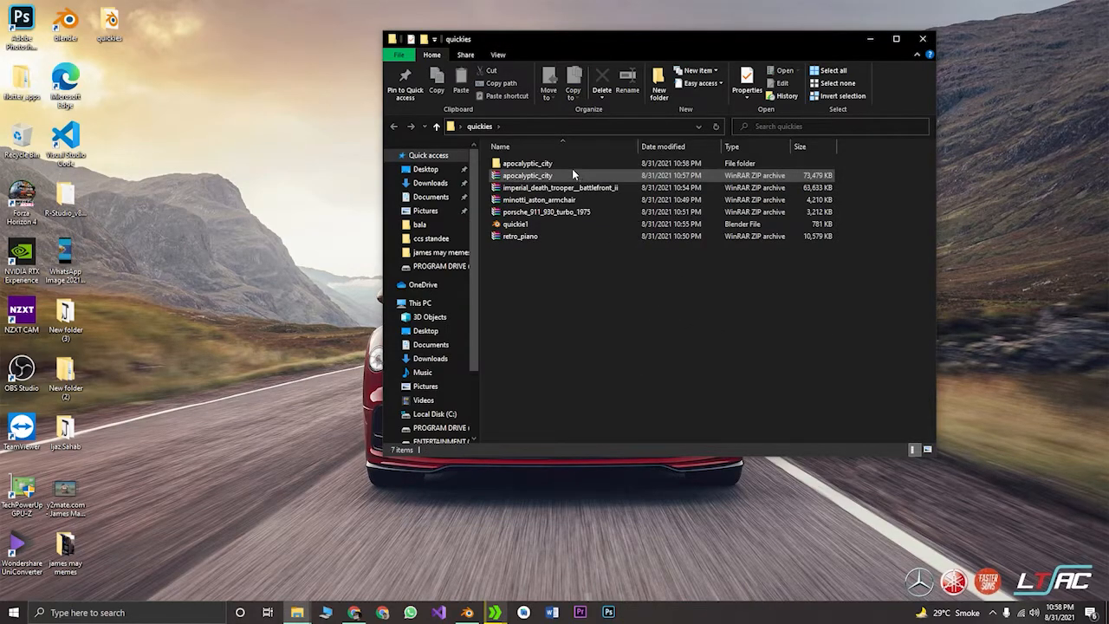
double_click(572, 166)
Switch back to Blender, return the plane to object mode and import scene.gltf from the apocalyptic_city folder as glTF 2.0
click(467, 613)
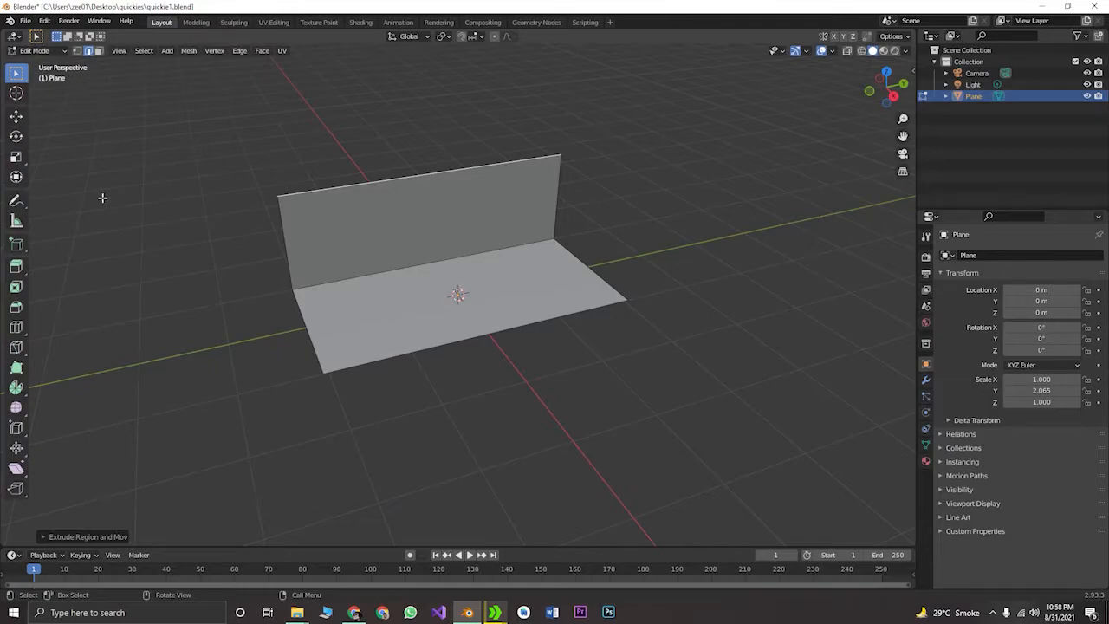
key(Tab)
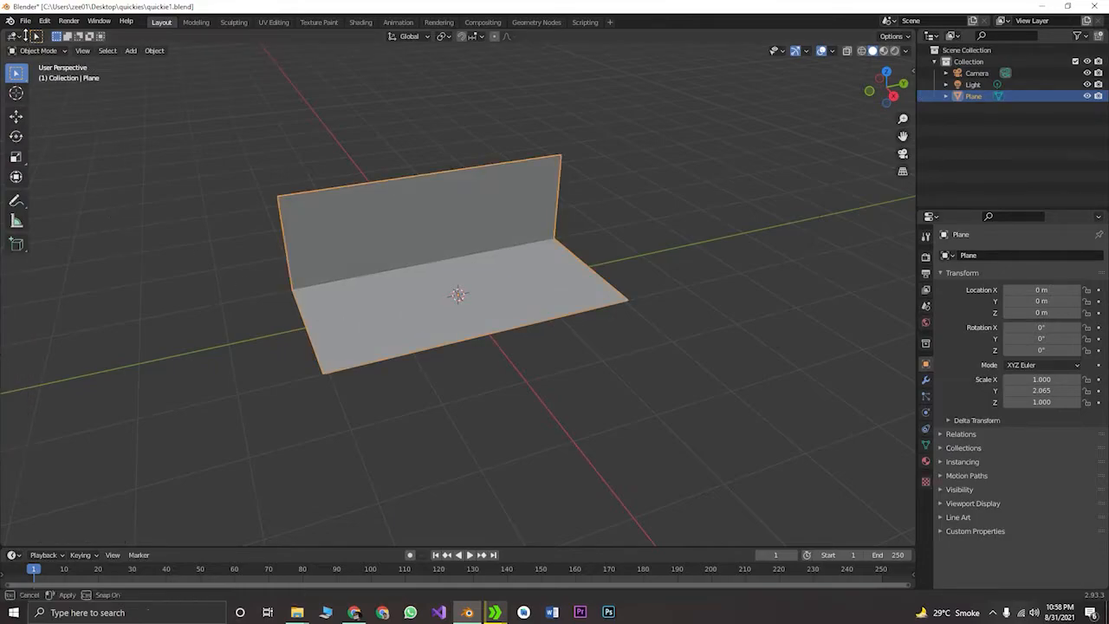
click(25, 21)
mouse_move(93, 175)
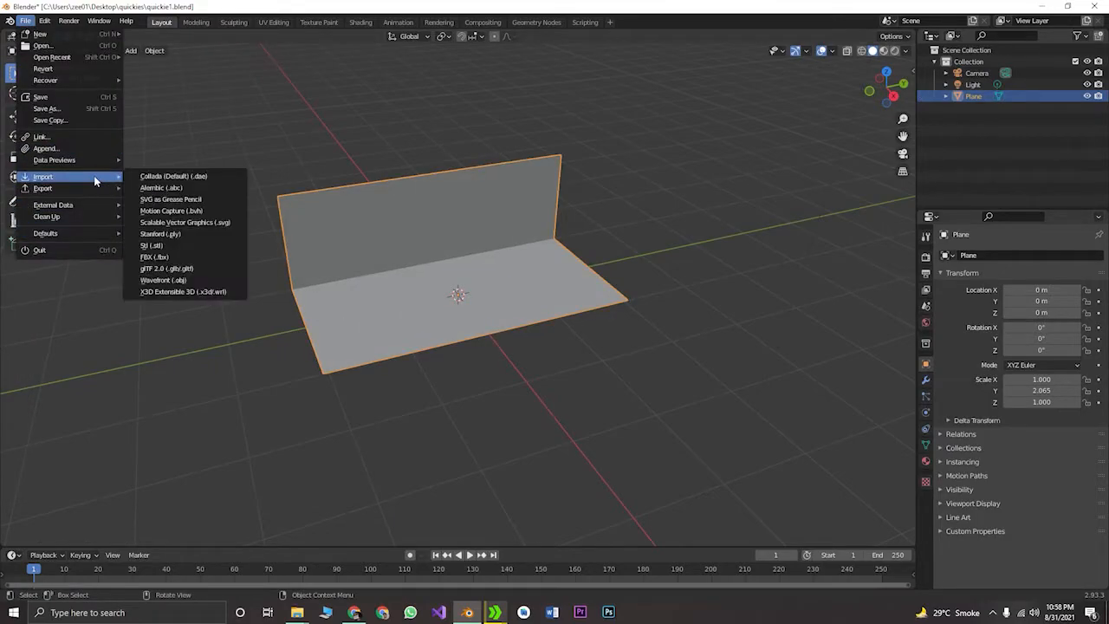
click(219, 274)
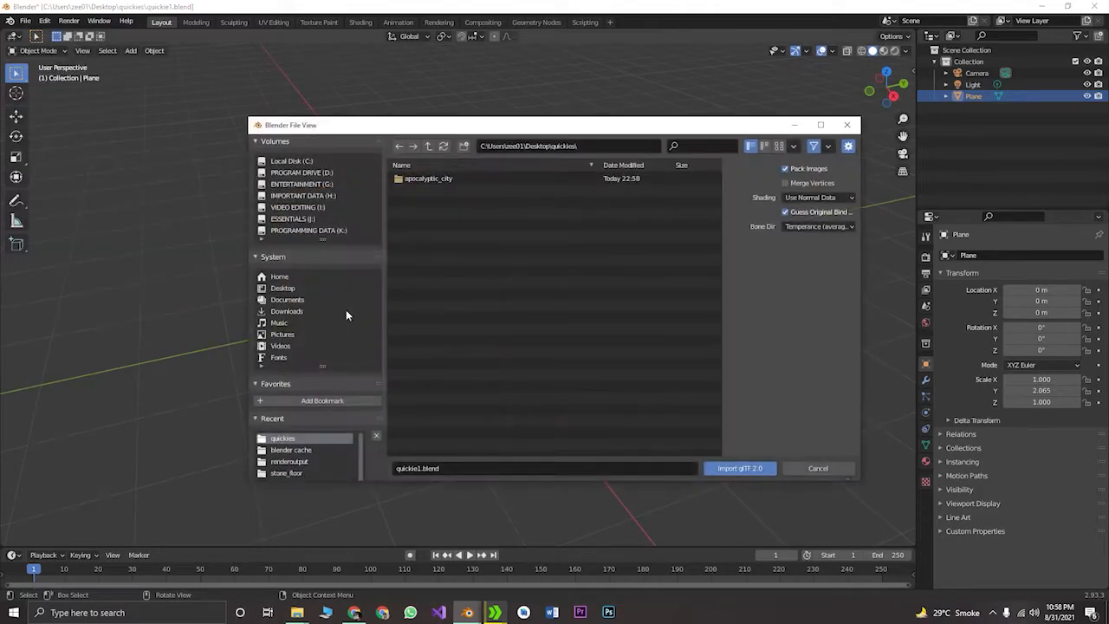
double_click(439, 177)
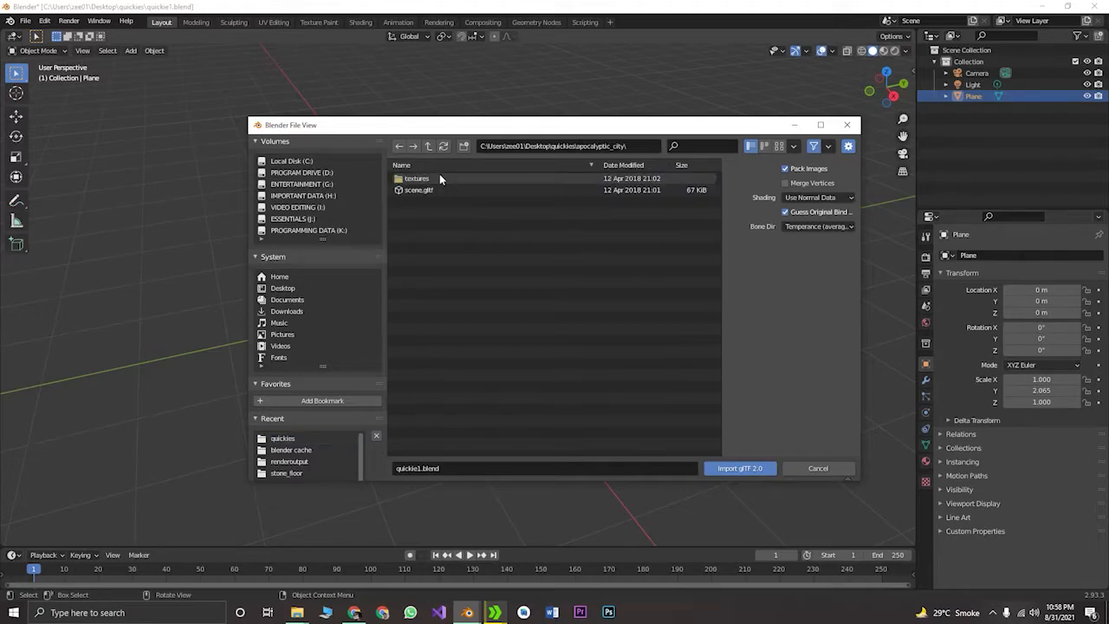
click(435, 192)
double_click(434, 192)
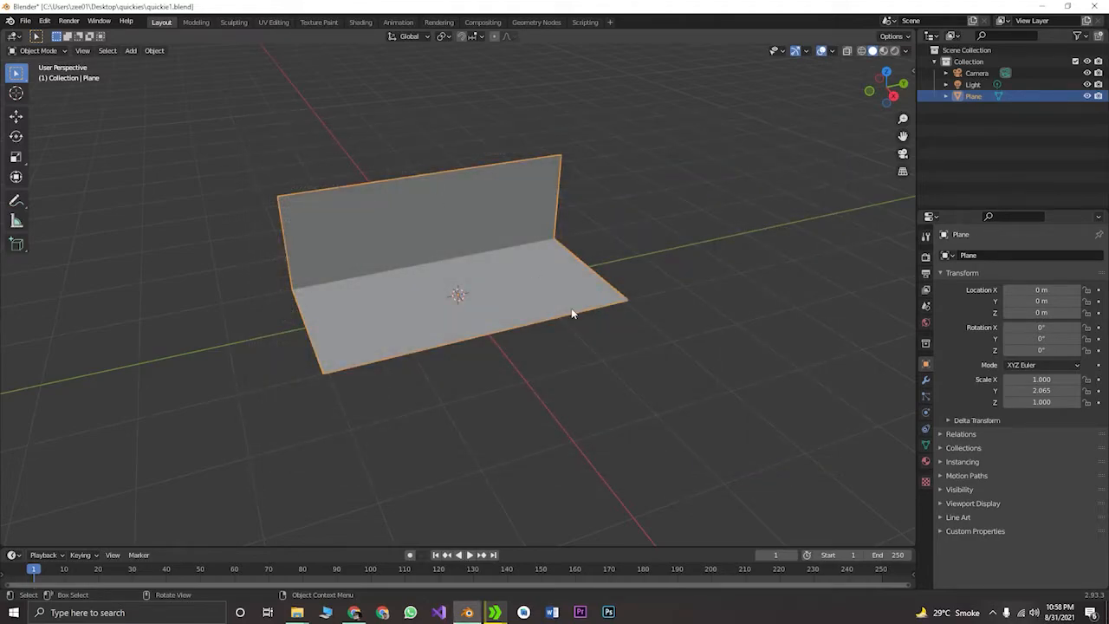
Set the viewport's clip end distance to 5000 m
scroll(571, 312, down, 10)
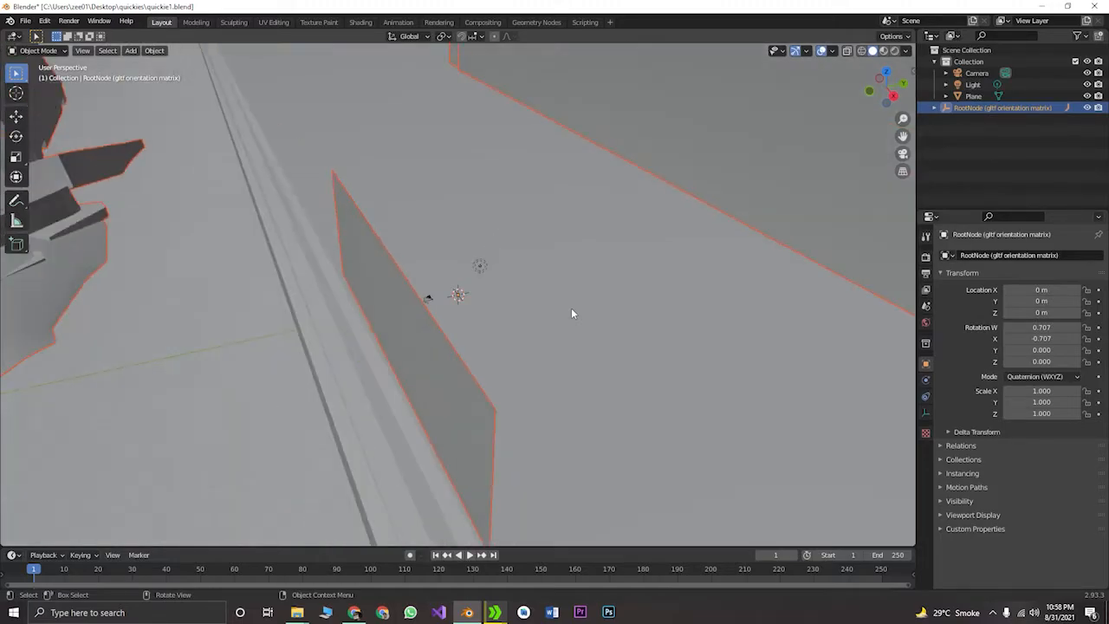
scroll(571, 313, down, 10)
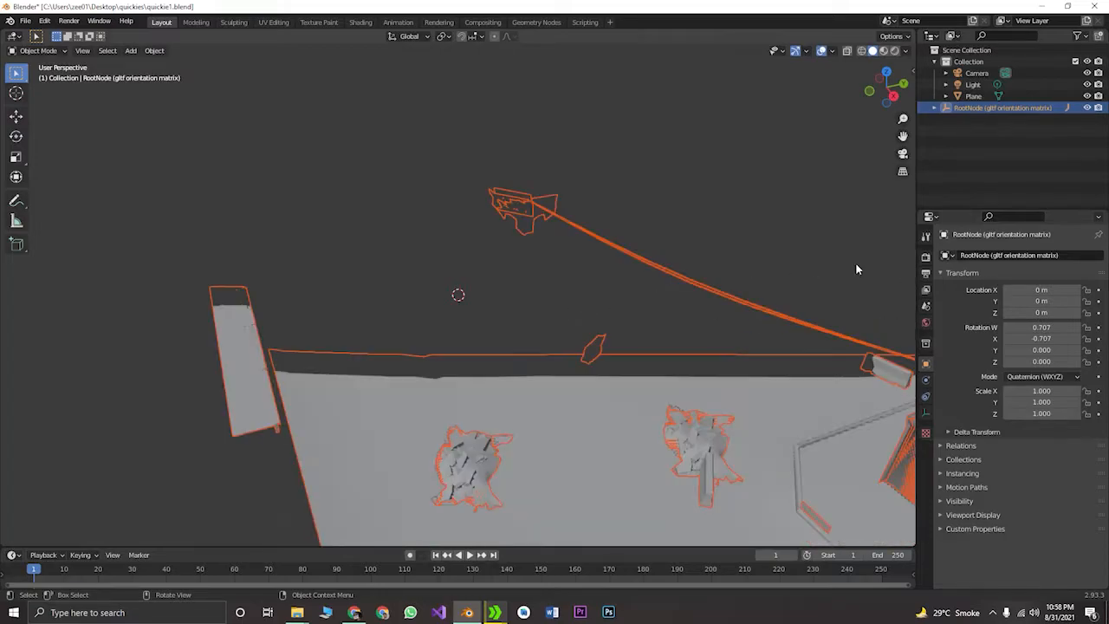
key(n)
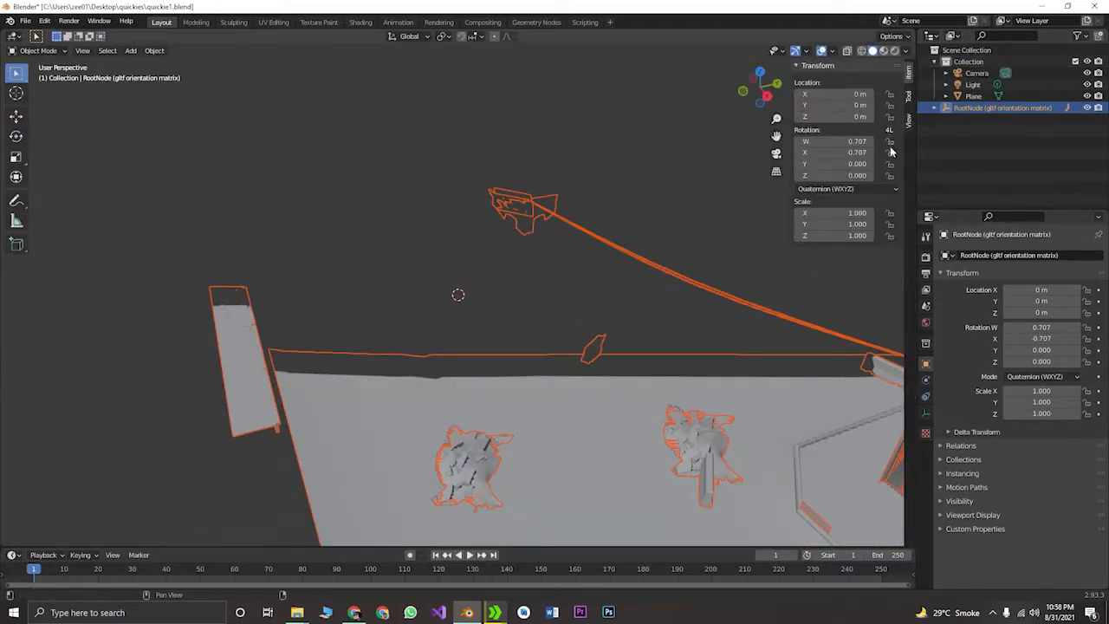
click(908, 121)
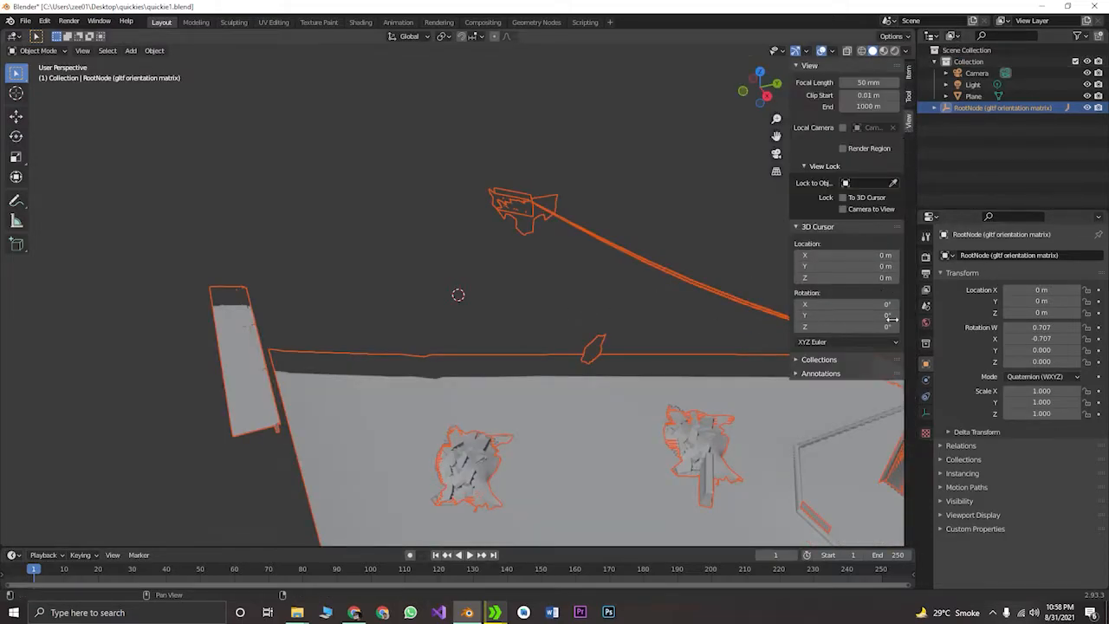
click(871, 107)
text(50)
key(Return)
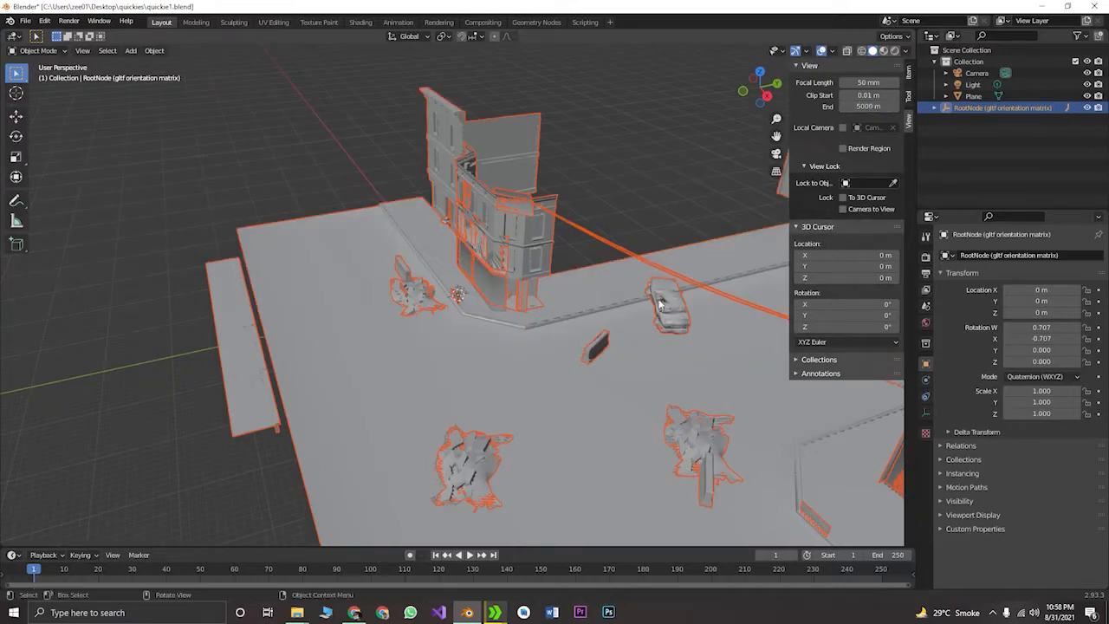
Set the viewport's clip end distance to 10000 m to cover the whole imported city
scroll(171, 337, down, 5)
middle_drag(171, 343, 286, 315)
scroll(420, 314, up, 5)
middle_drag(421, 311, 440, 321)
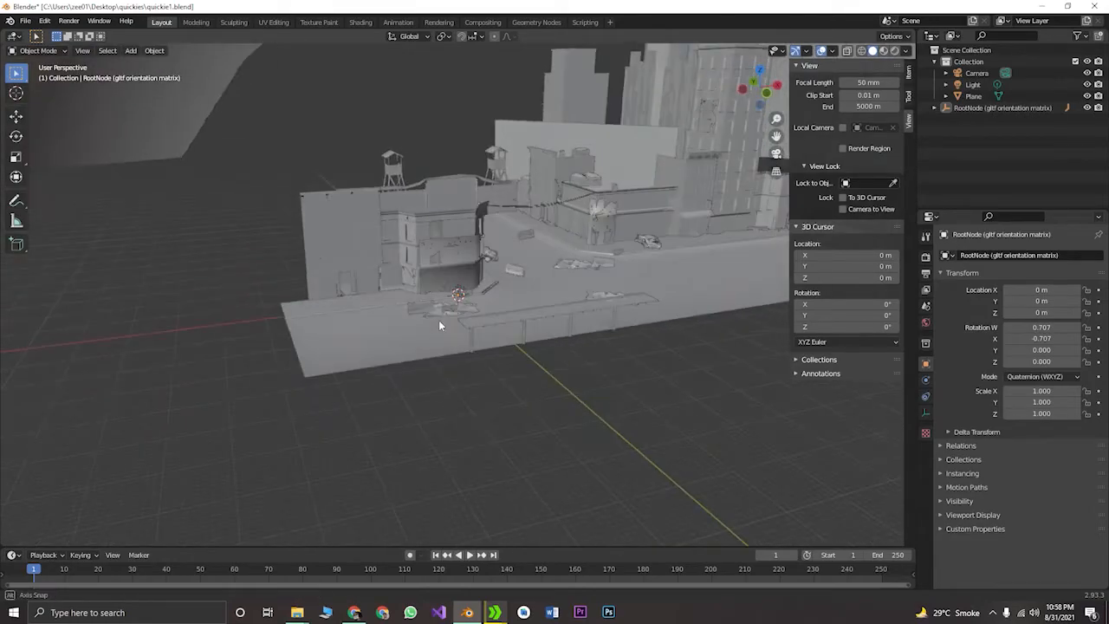
scroll(439, 317, up, 4)
scroll(432, 312, down, 4)
click(869, 105)
text(1)
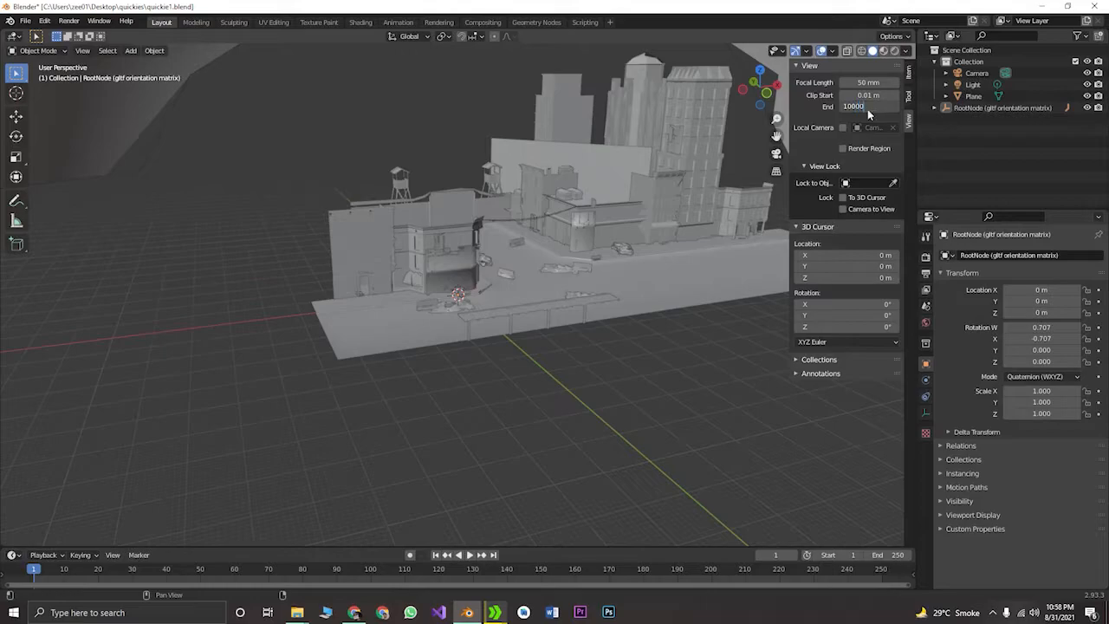
text(0000)
key(Return)
Save quickie1.blend and switch the viewport to rendered shading
middle_drag(721, 344, 702, 370)
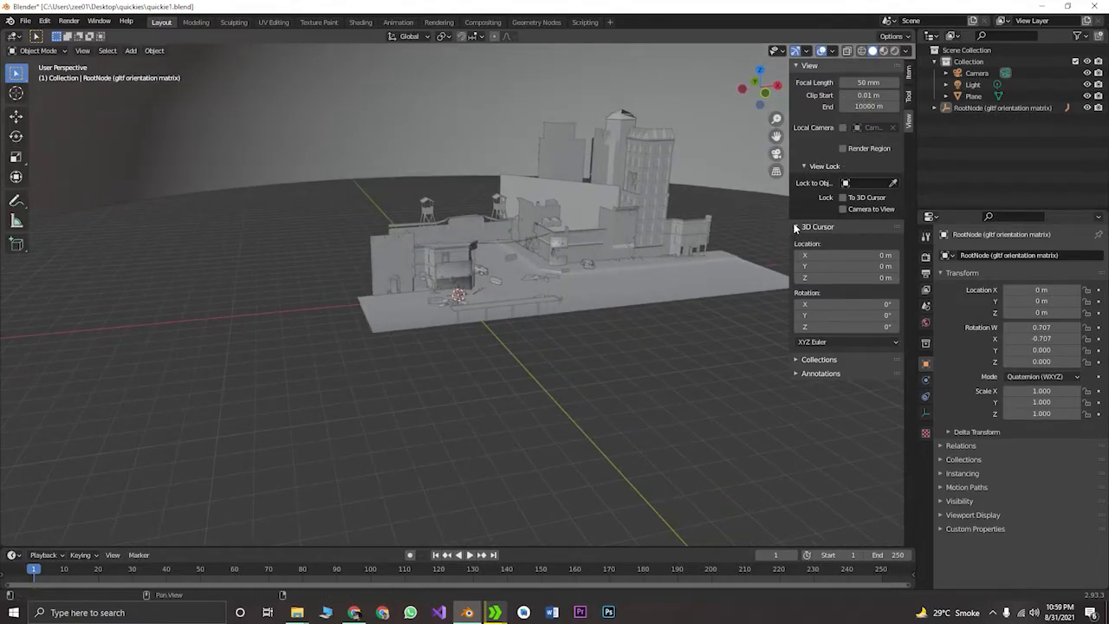
middle_drag(737, 440, 789, 451)
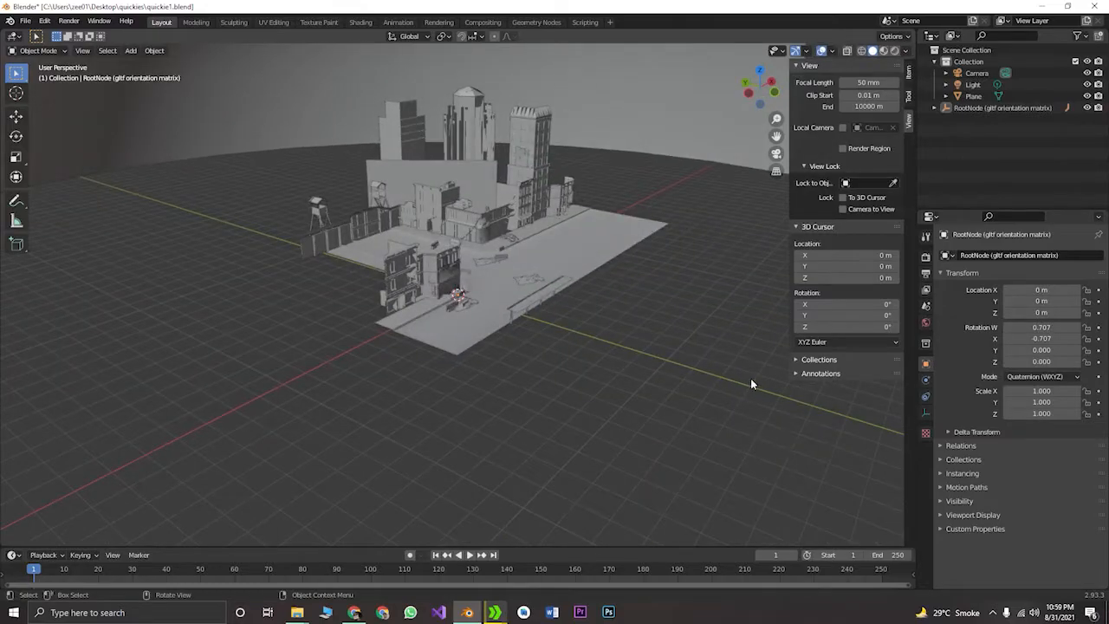
middle_drag(751, 378, 582, 369)
key(ctrl+s)
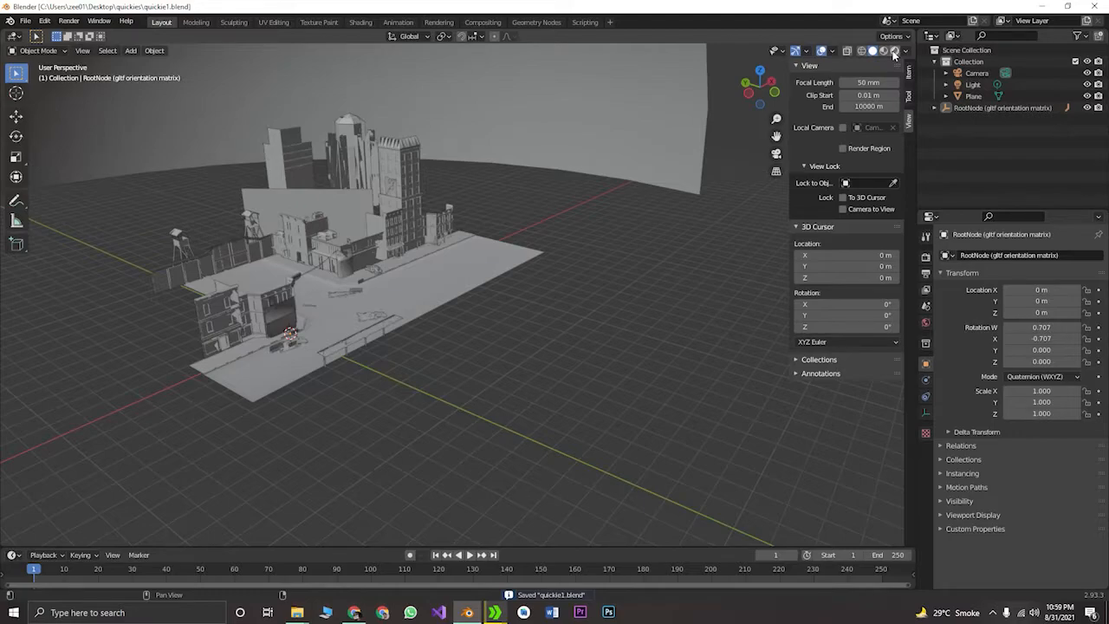
click(895, 51)
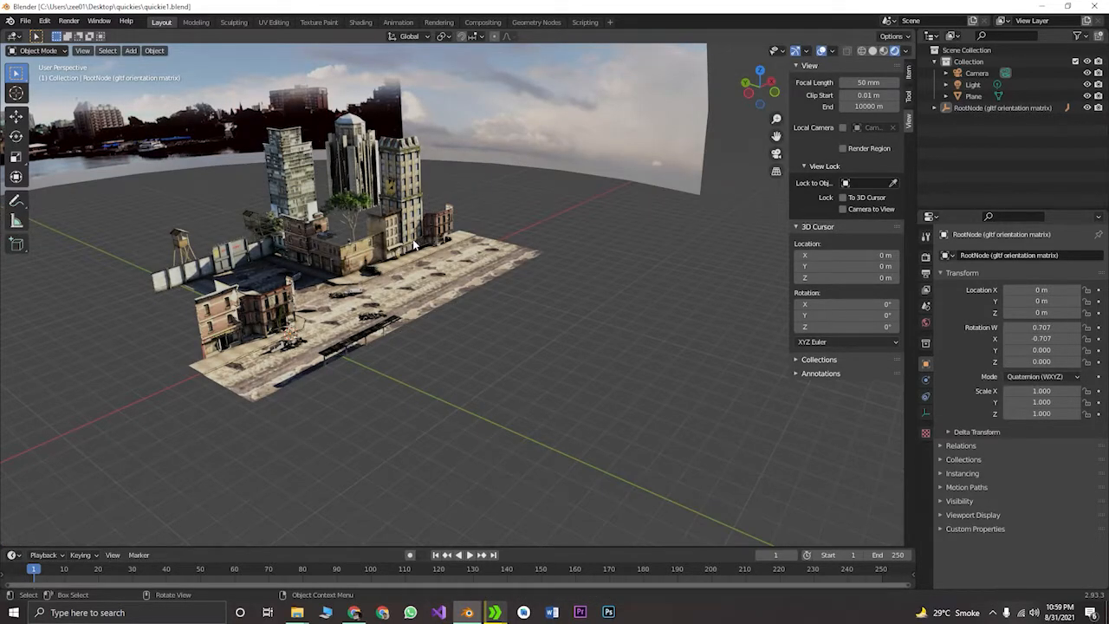
Frame the city street from the front at near ground level and align the scene camera to that view
middle_drag(505, 302, 428, 244)
scroll(472, 298, up, 10)
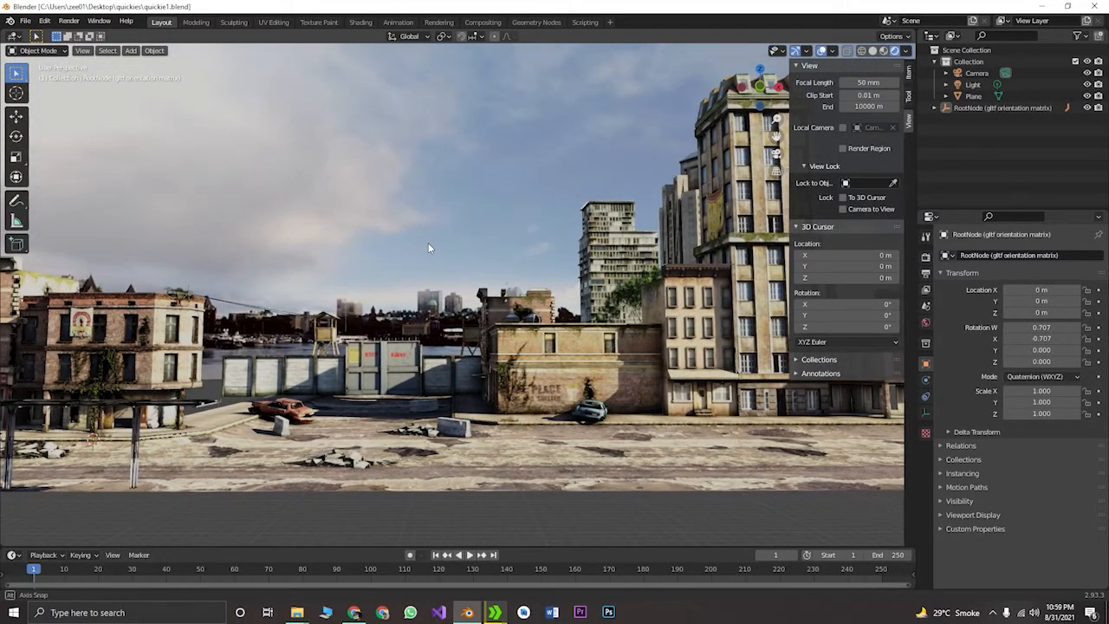
scroll(428, 243, down, 1)
scroll(428, 247, down, 5)
middle_drag(428, 251, 432, 257)
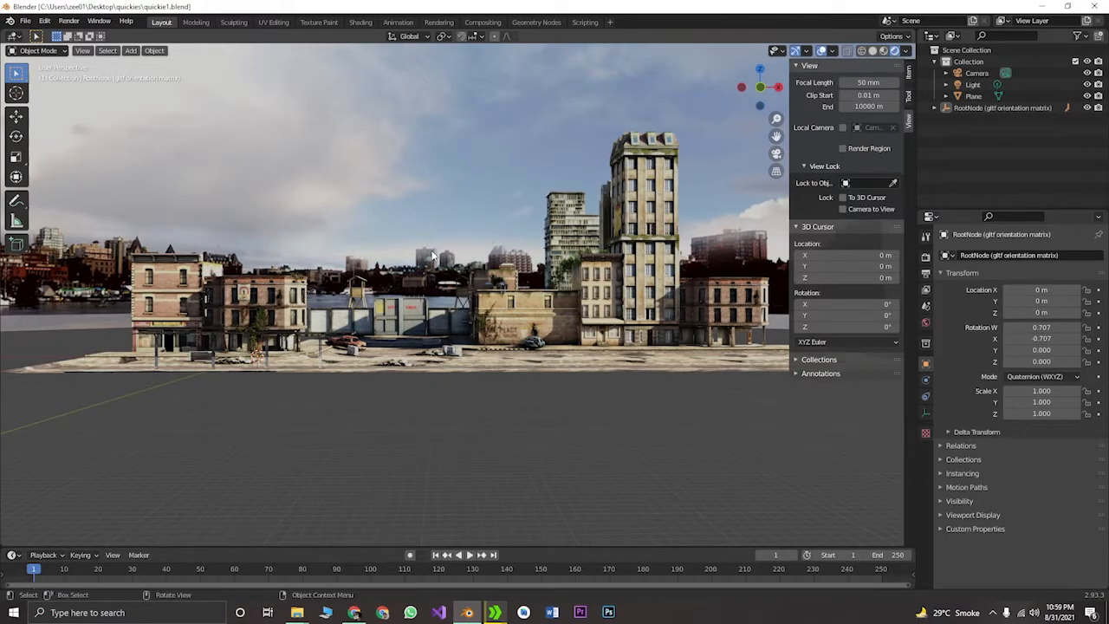
key(KP_0)
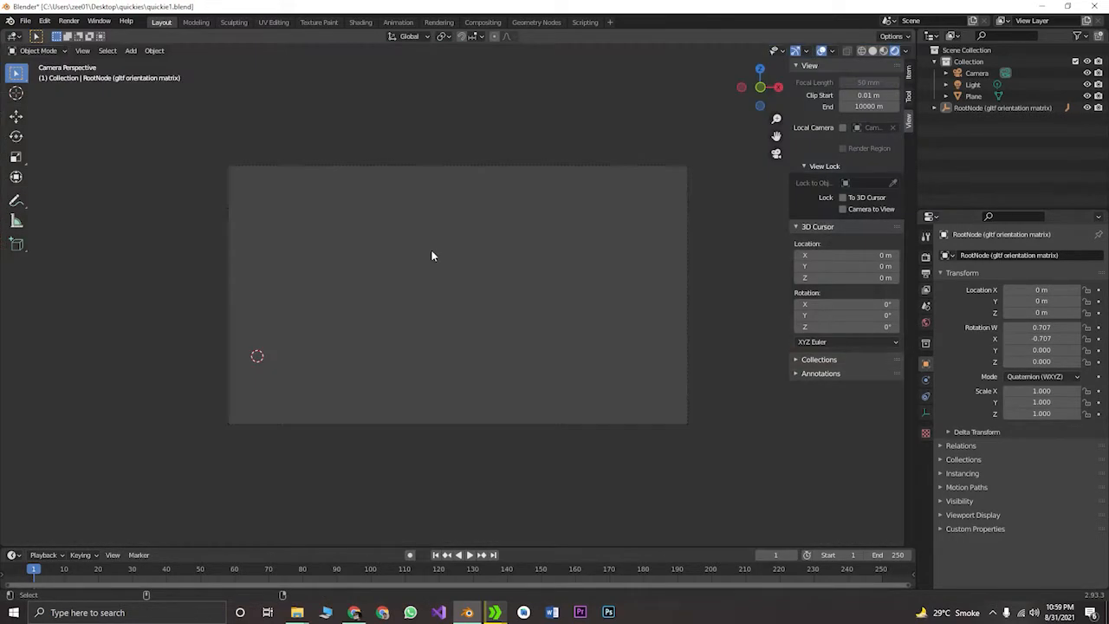
Select the camera and look through its object properties, from Relations to Custom Properties, for a clipping setting
scroll(432, 257, down, 3)
scroll(433, 252, down, 3)
middle_drag(432, 265, 659, 322)
scroll(667, 279, down, 6)
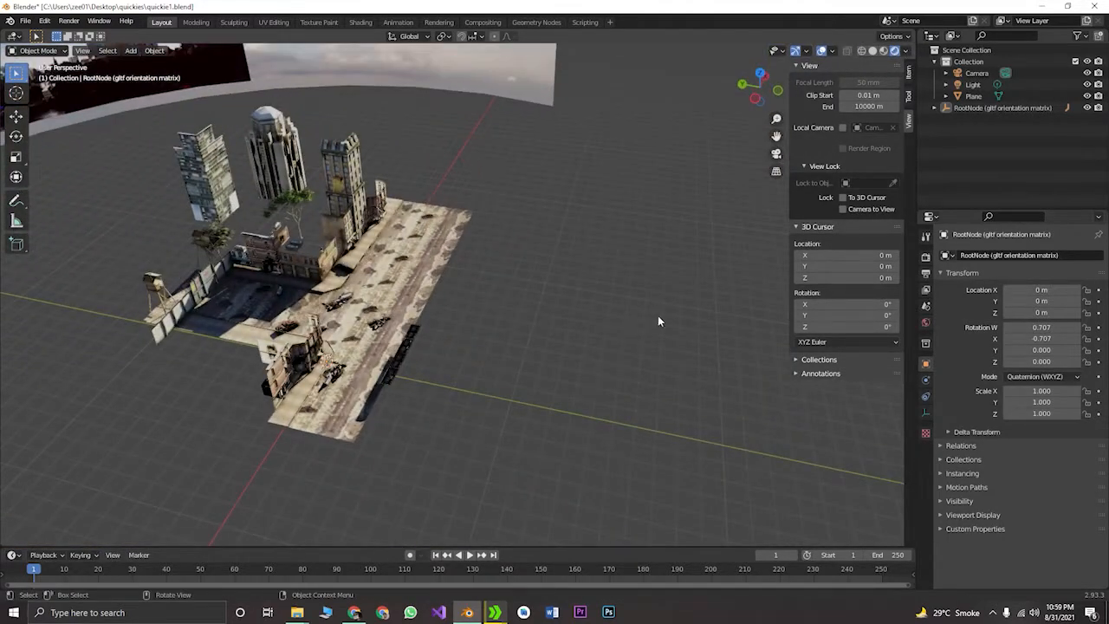
click(980, 72)
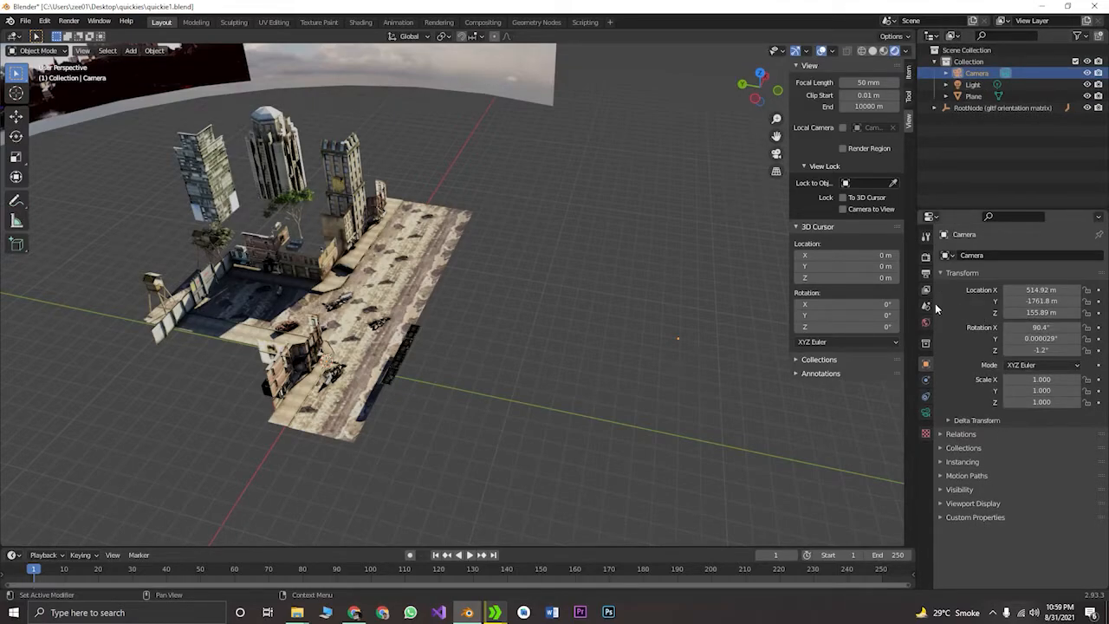
click(941, 436)
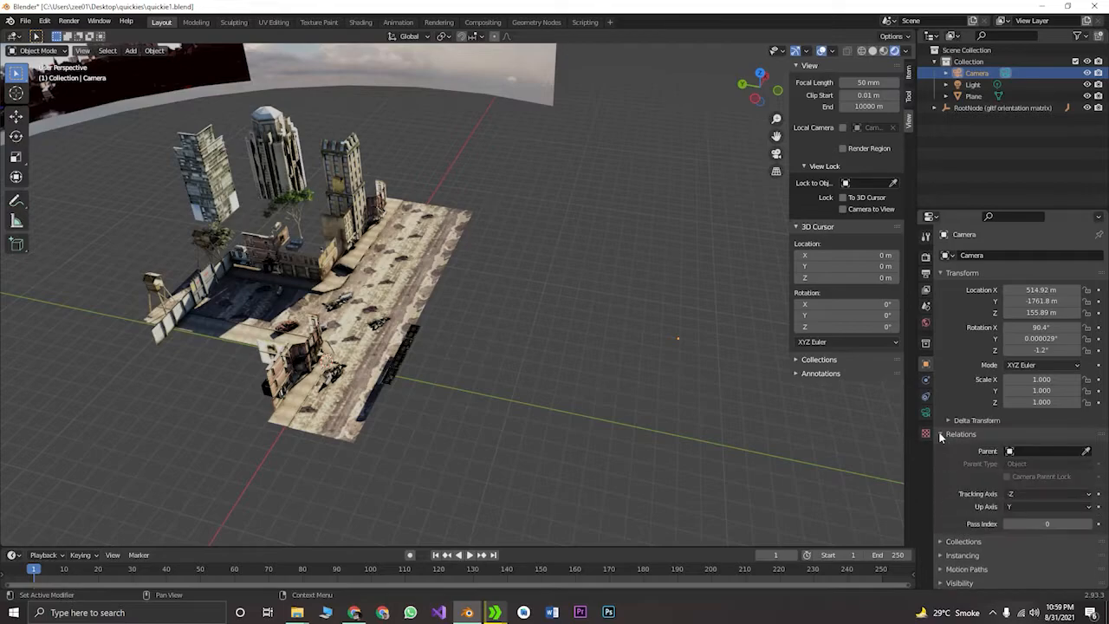
click(941, 435)
click(938, 445)
click(937, 445)
click(941, 462)
click(942, 462)
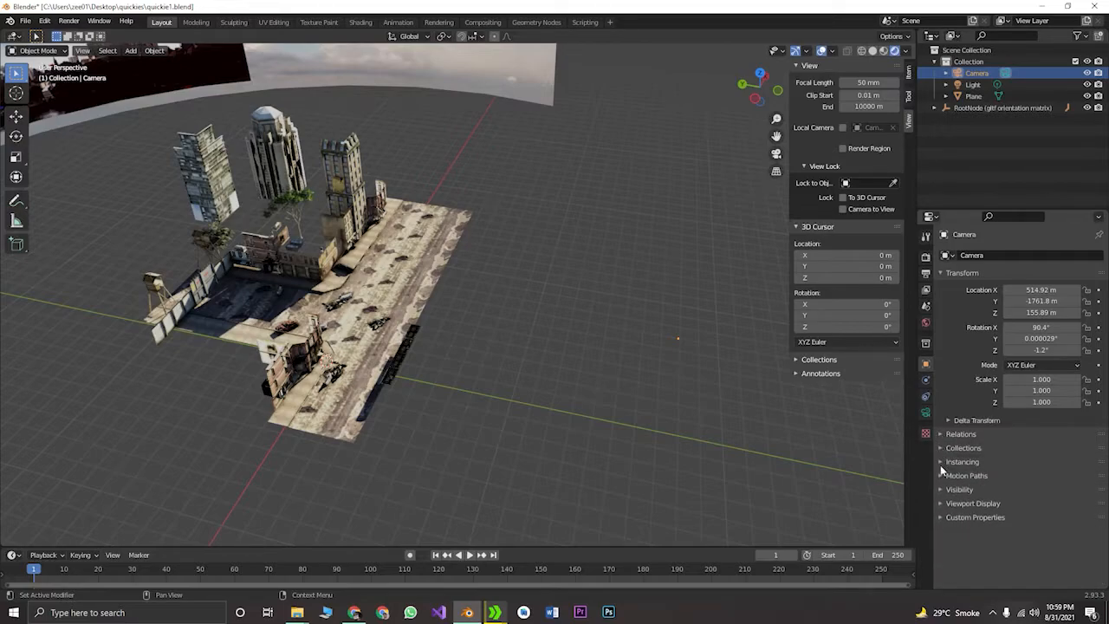
click(941, 476)
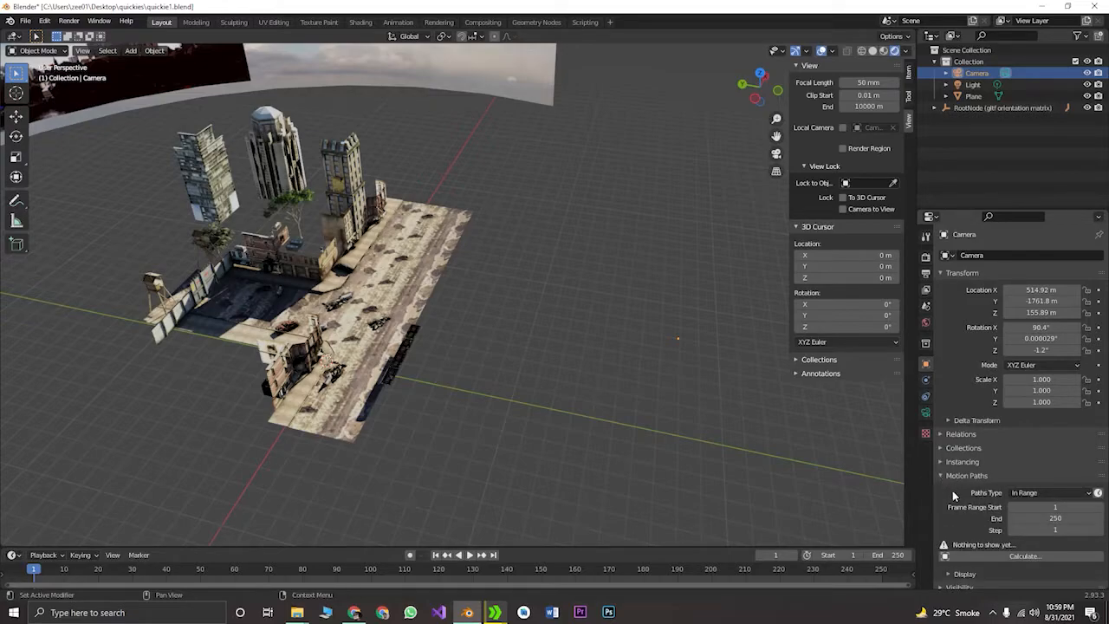
scroll(948, 502, down, 1)
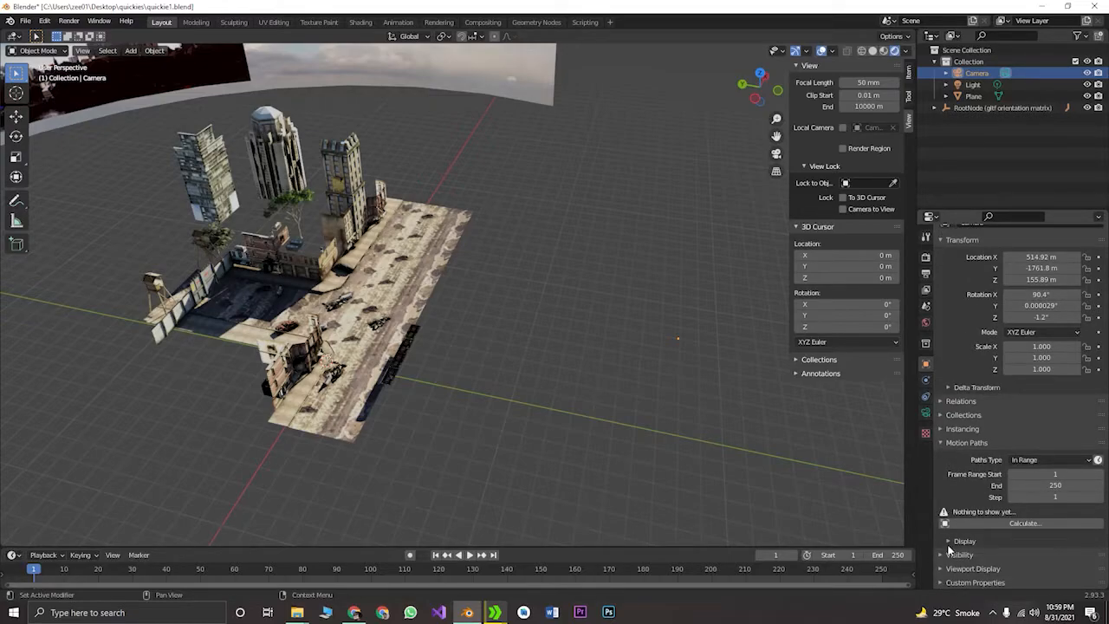
click(949, 543)
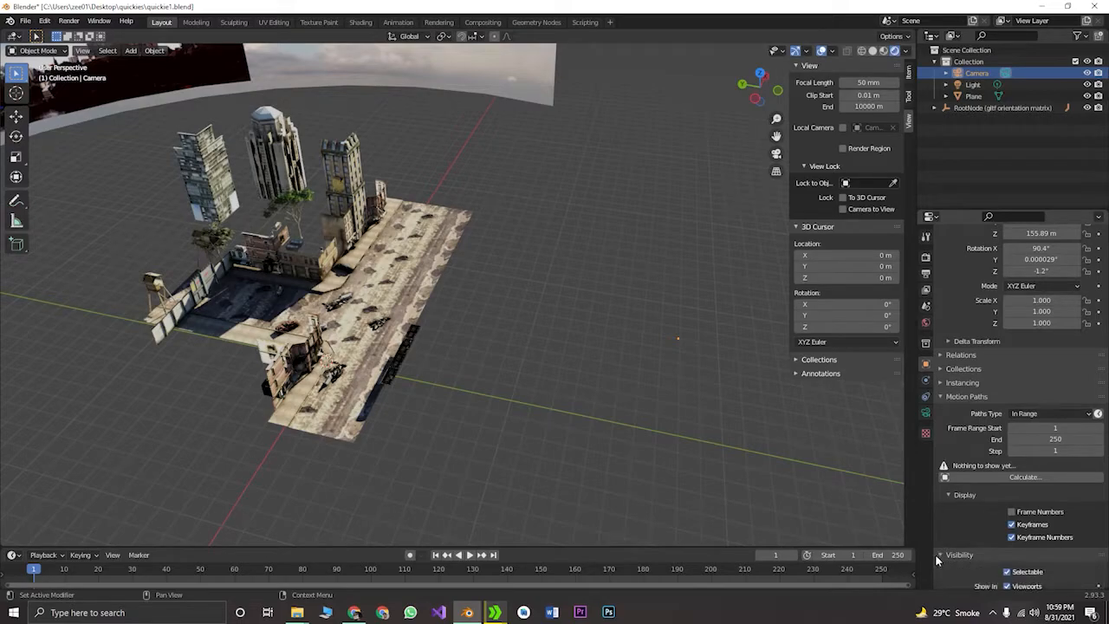
click(940, 559)
click(942, 569)
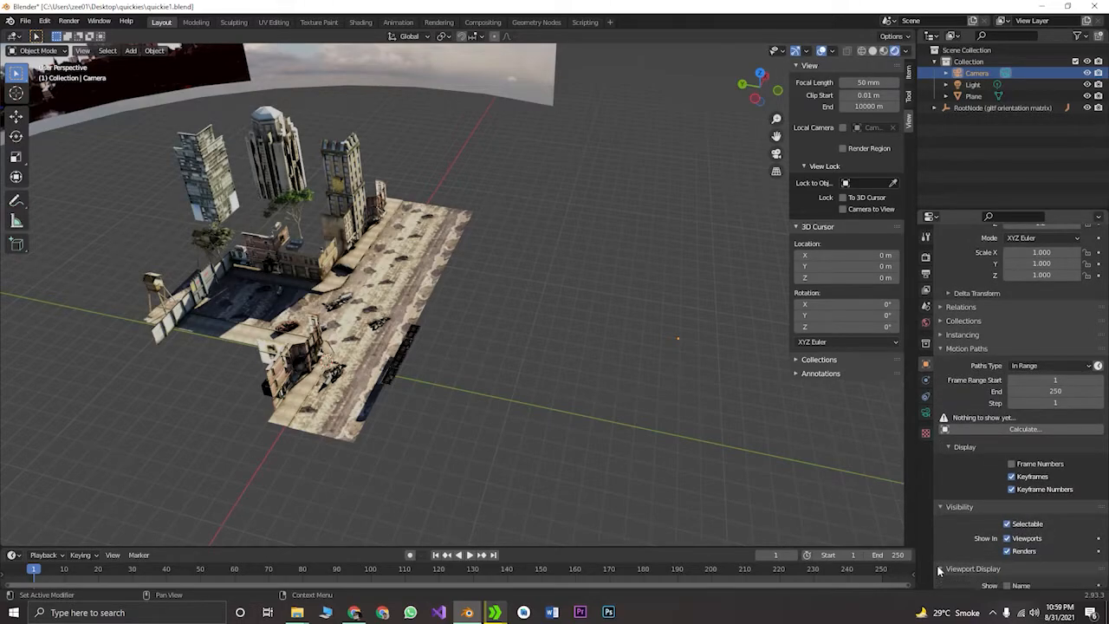
click(942, 583)
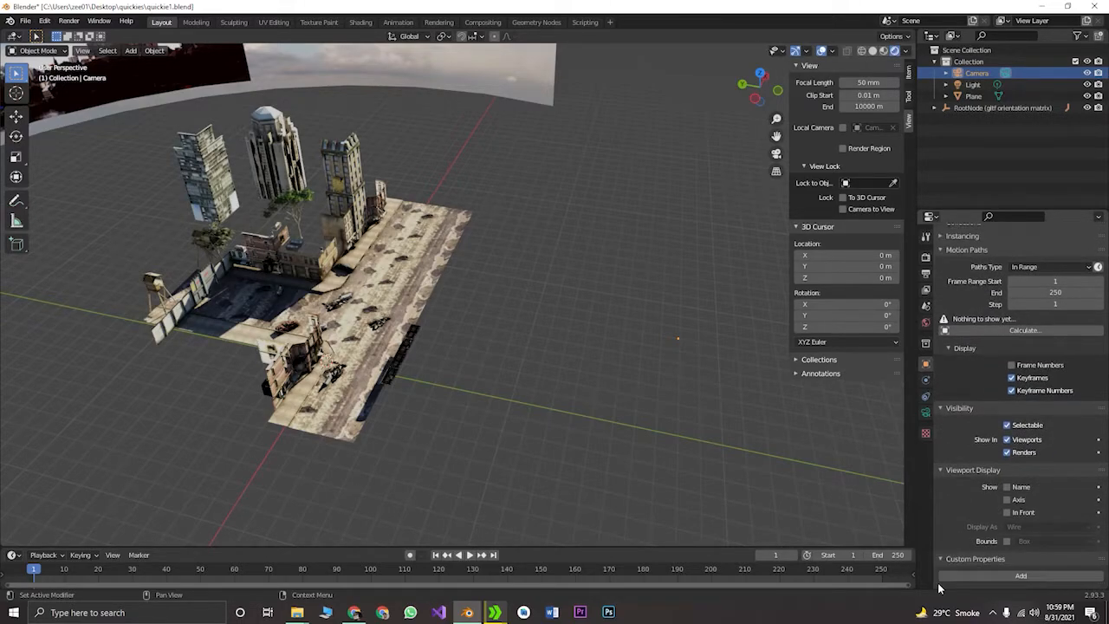
In the camera's lens settings, set its clip end distance to 10000 m
click(927, 414)
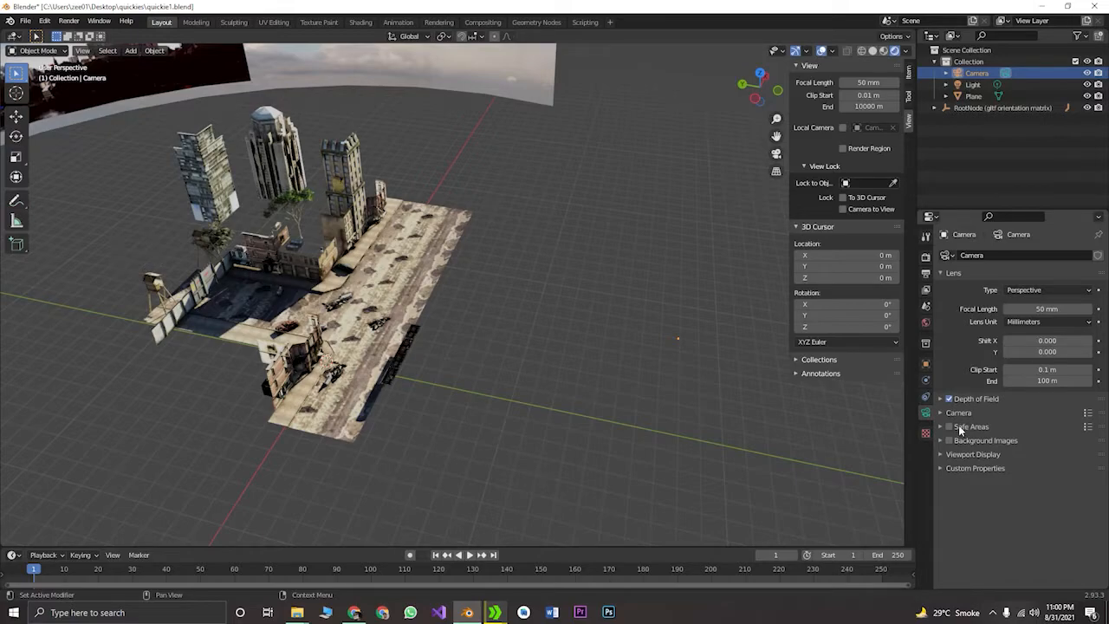
click(941, 414)
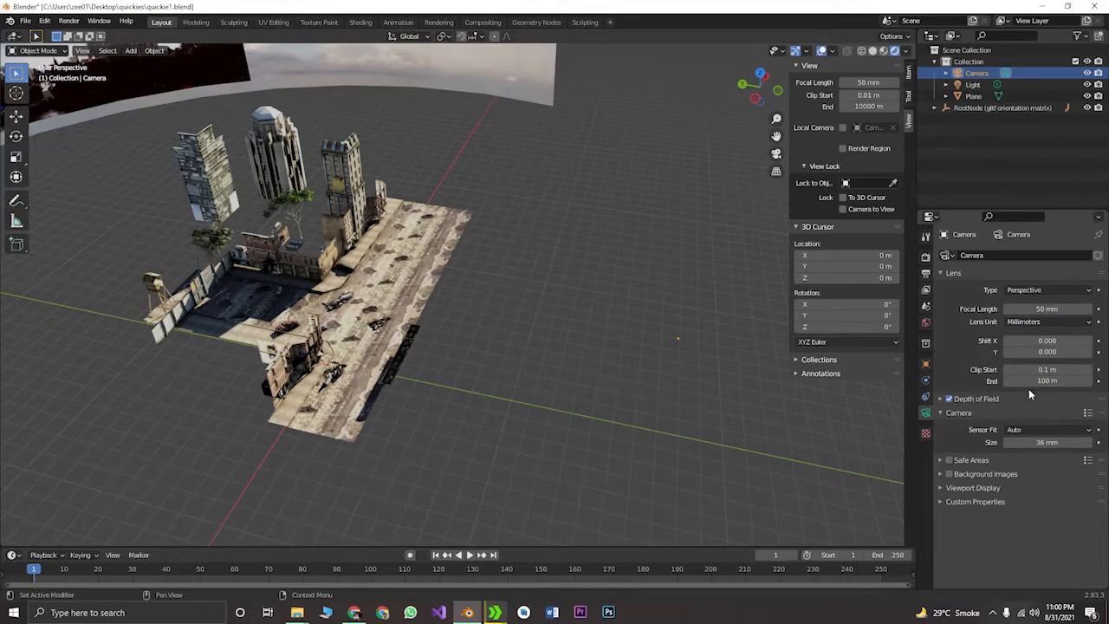
click(1063, 380)
text(10000)
key(Return)
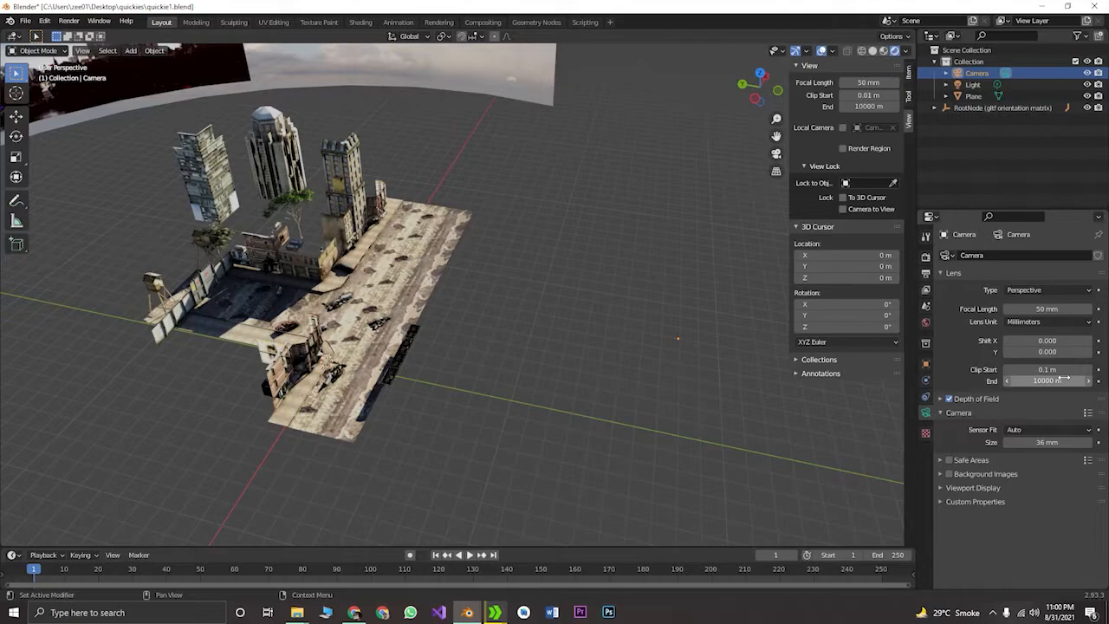
Check the city through the scene camera and return to the free perspective view
click(629, 370)
middle_drag(629, 367, 630, 367)
key(ctrl+alt+KP_0)
mouse_move(562, 409)
middle_down()
mouse_move(527, 407)
mouse_move(553, 403)
middle_up()
key(KP_0)
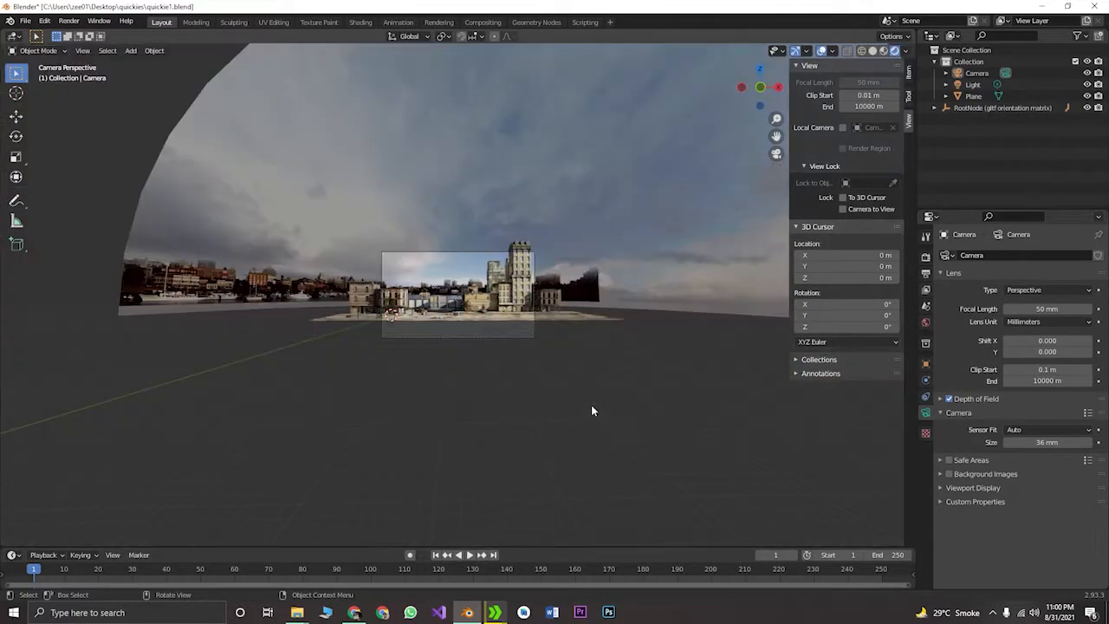
key(KP_0)
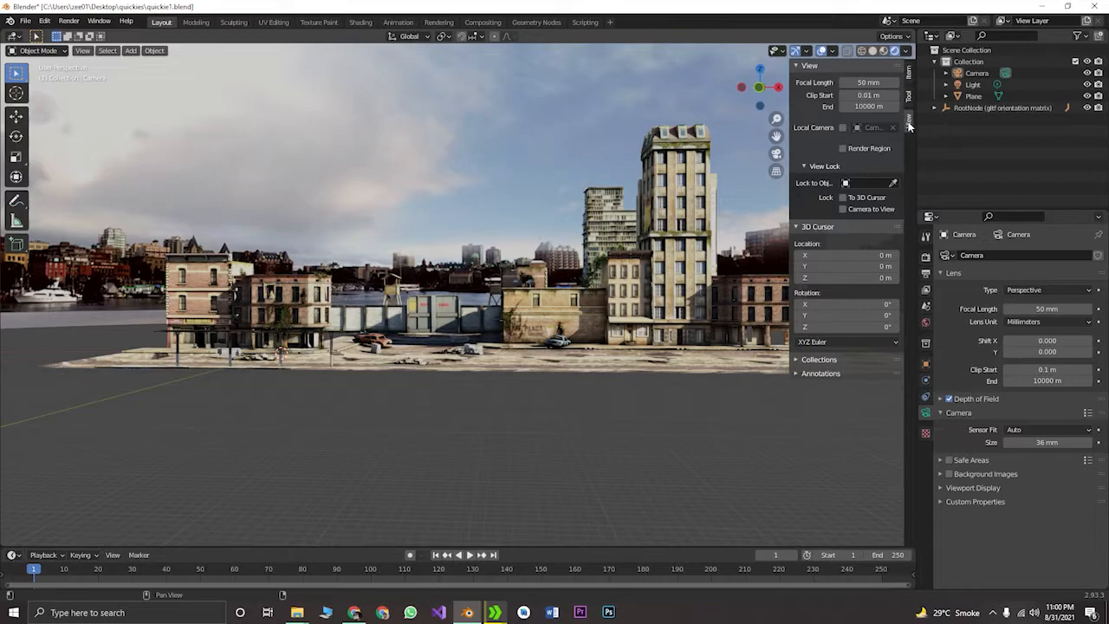
Collapse the View and 3D Cursor settings in the viewport sidebar
click(796, 67)
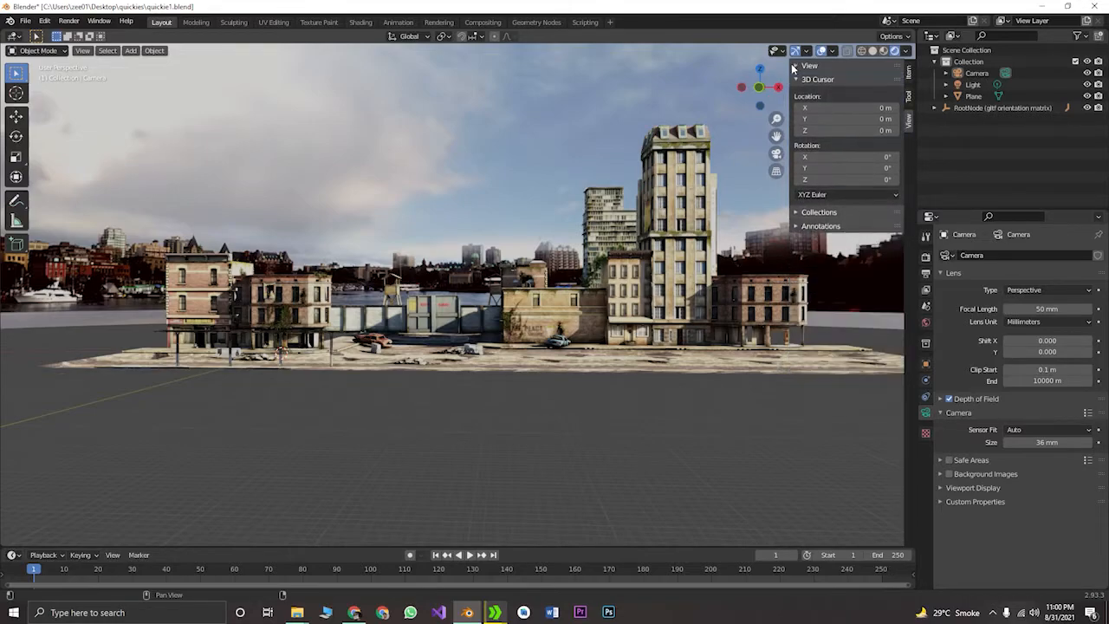
click(796, 79)
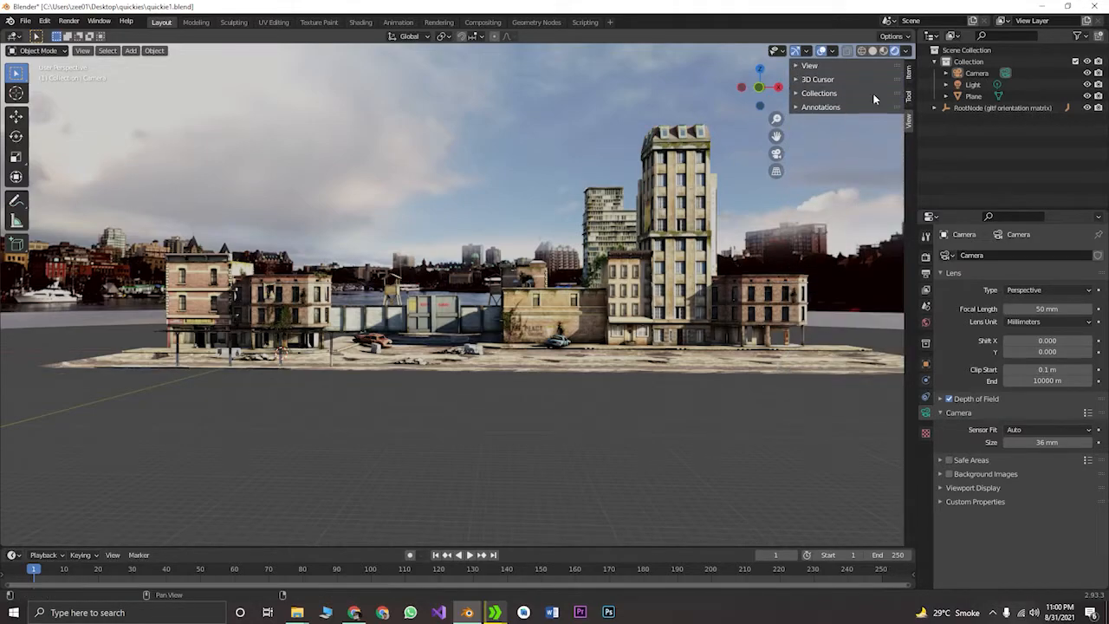
click(906, 52)
Return to the camera view, enlarge its frame in the viewport and turn off the camera's depth of field
scroll(620, 355, down, 8)
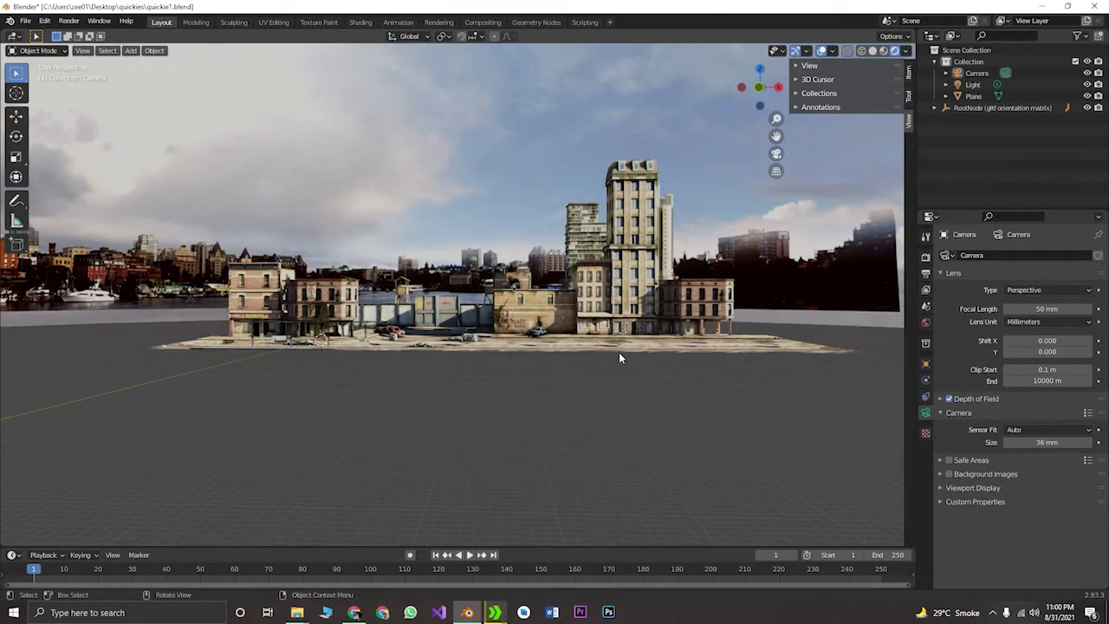
scroll(621, 356, up, 6)
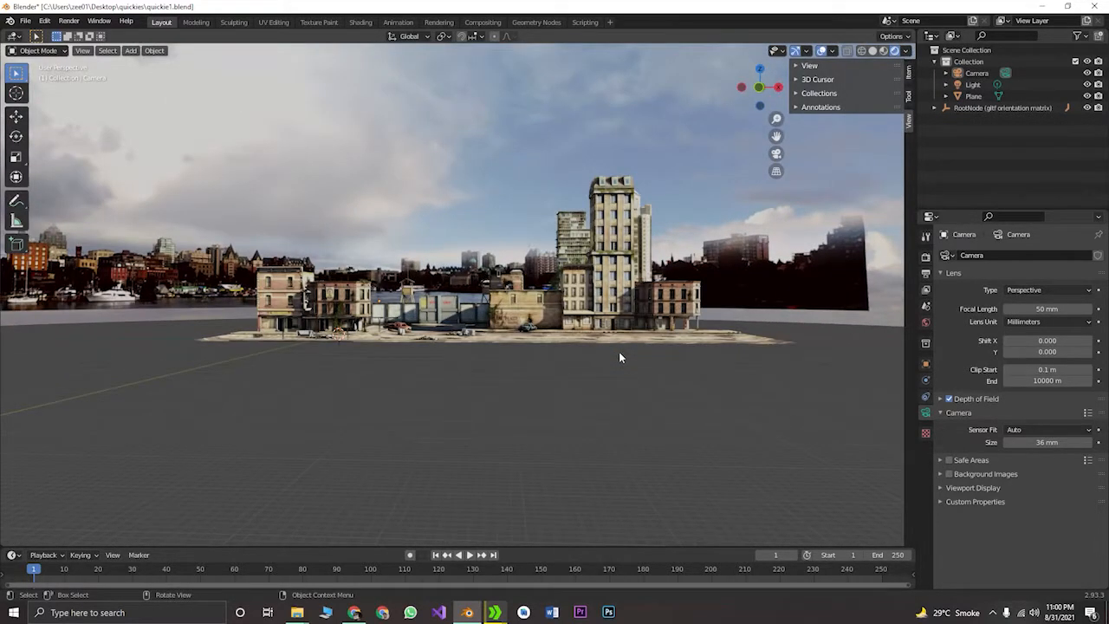
scroll(620, 357, down, 6)
scroll(620, 357, up, 6)
key(KP_0)
scroll(626, 352, up, 5)
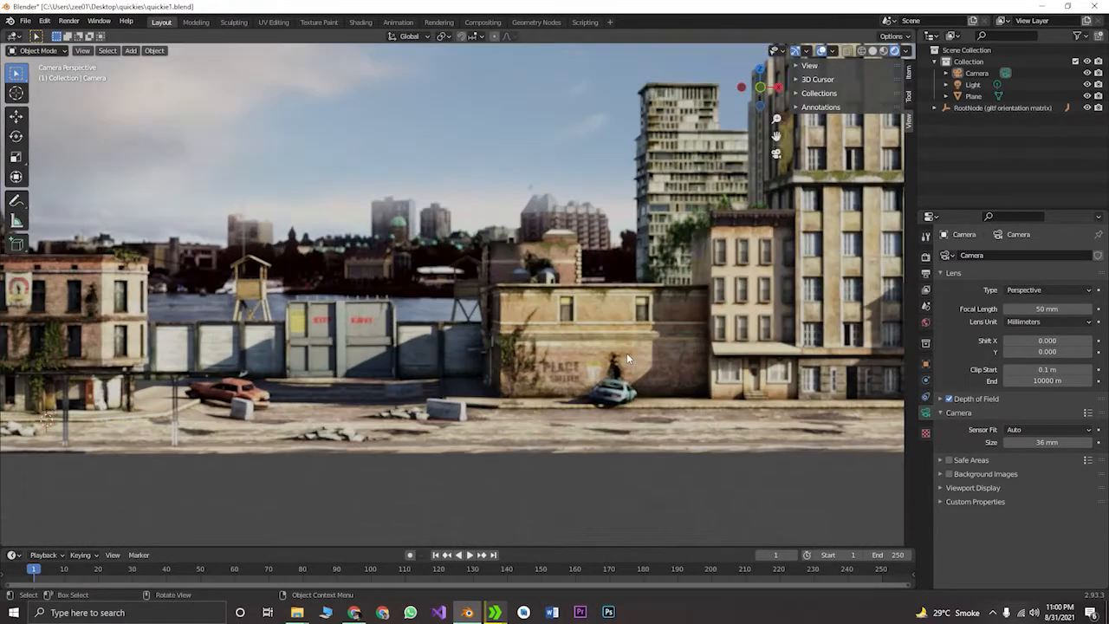
scroll(627, 352, down, 1)
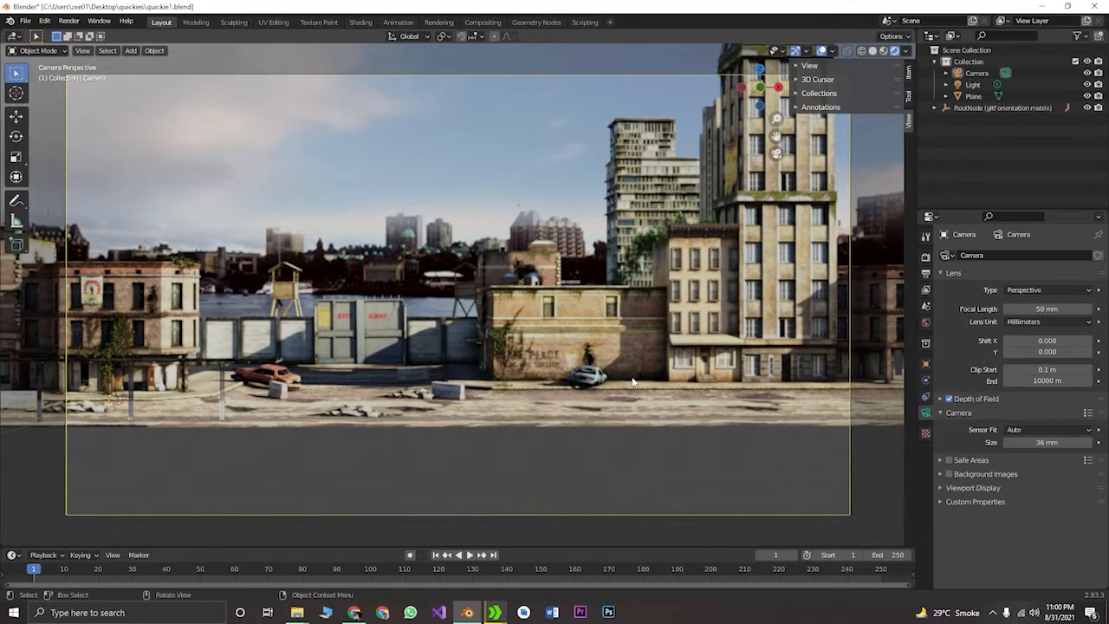
click(949, 399)
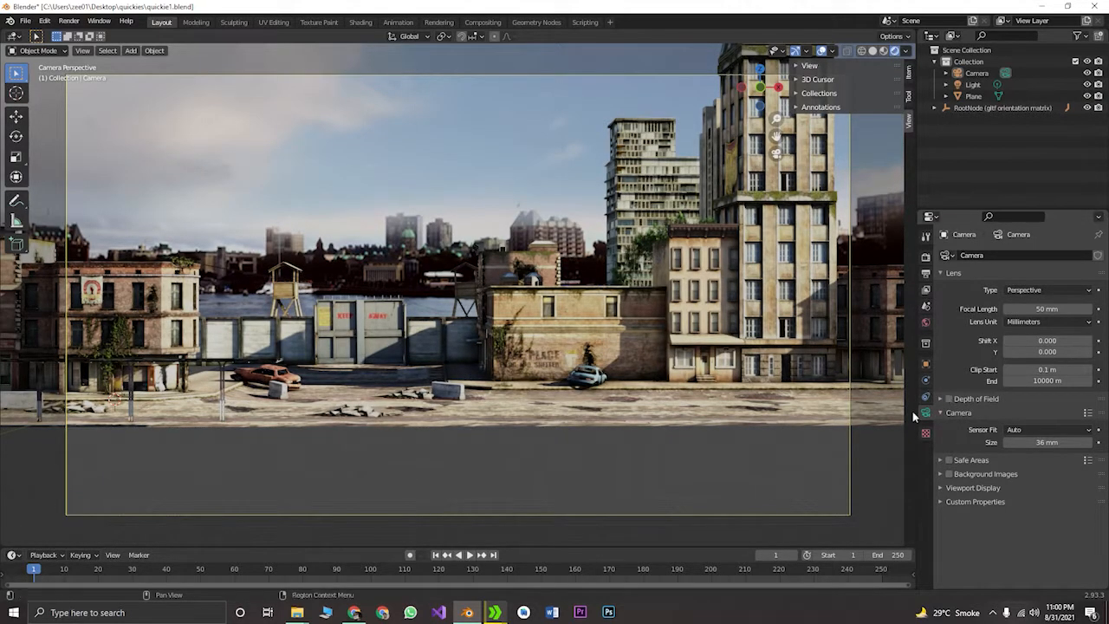
scroll(604, 397, down, 1)
scroll(604, 390, up, 1)
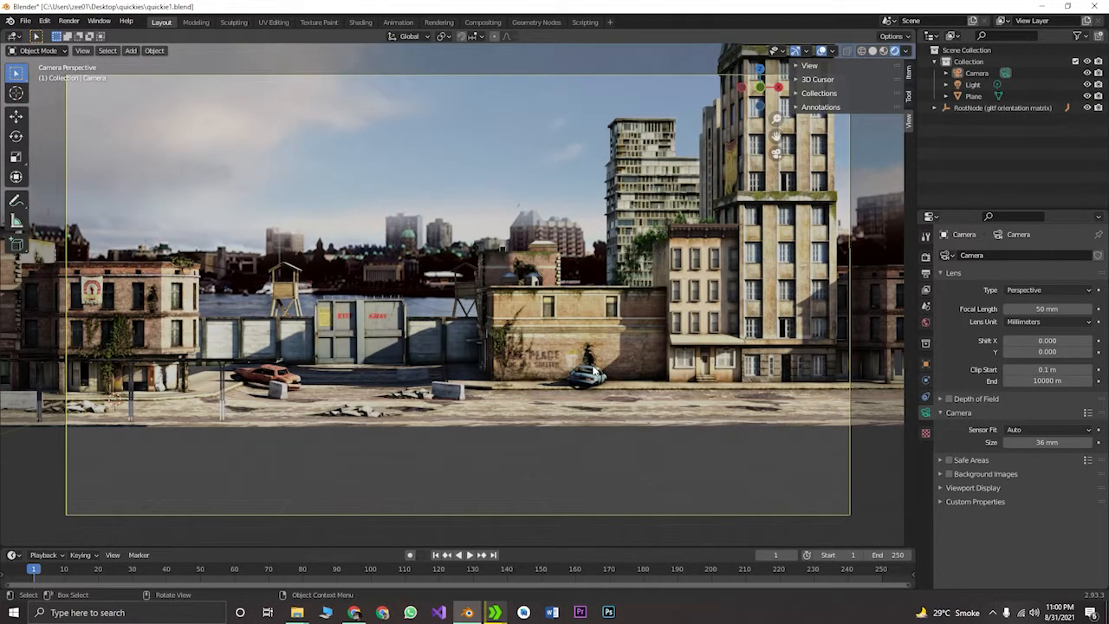
key(z)
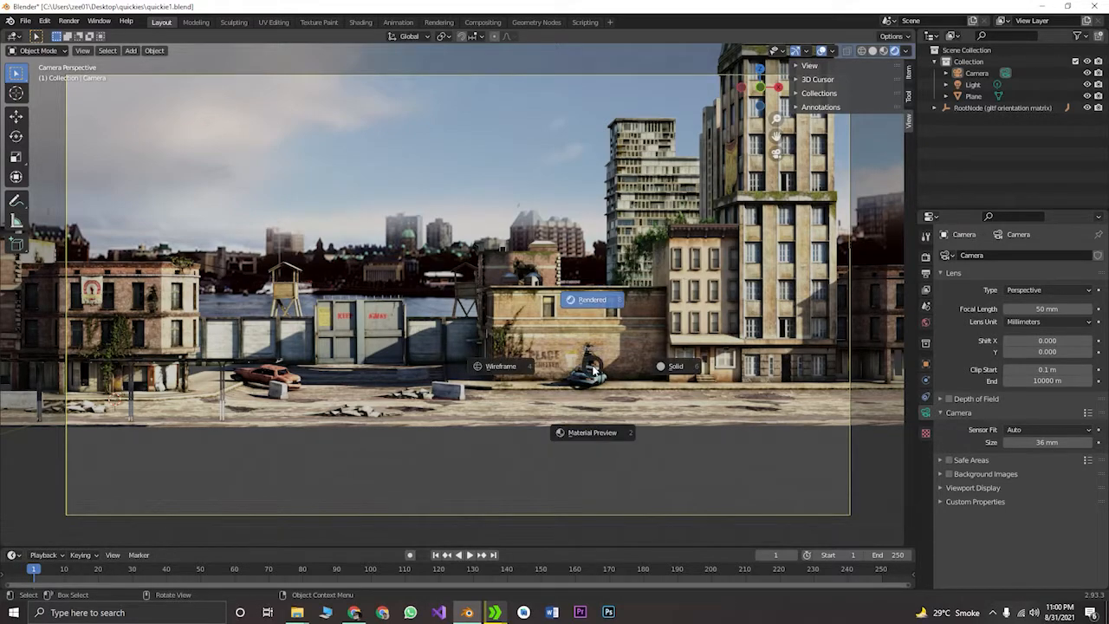
key(Escape)
click(596, 372)
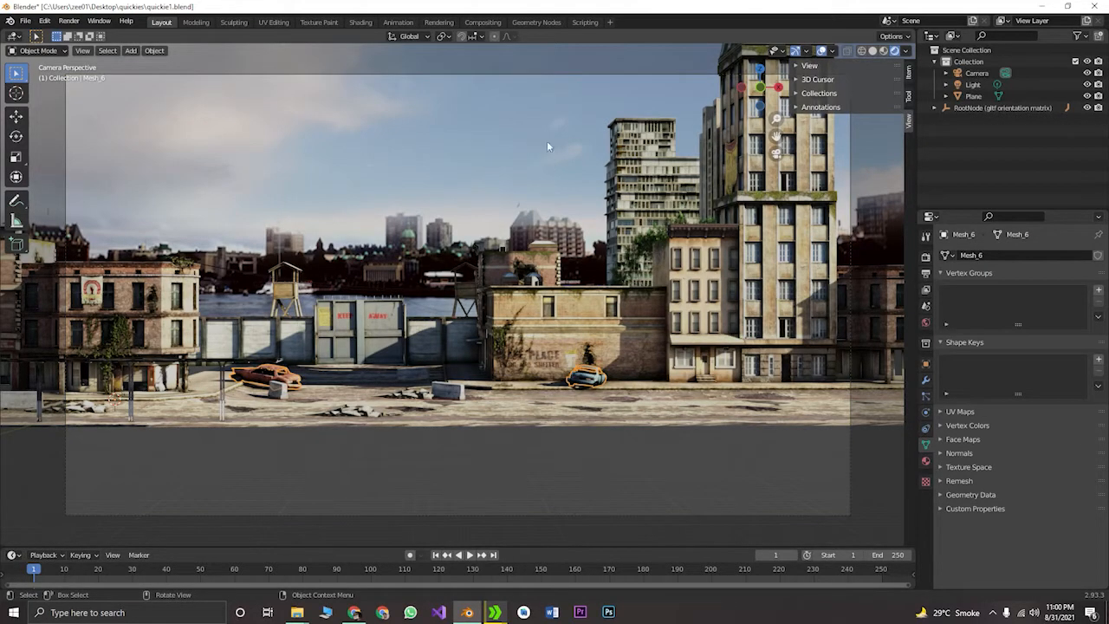
Raise the scene camera about 118.5 m along the Z axis so the road fills the bottom of its frame
click(532, 76)
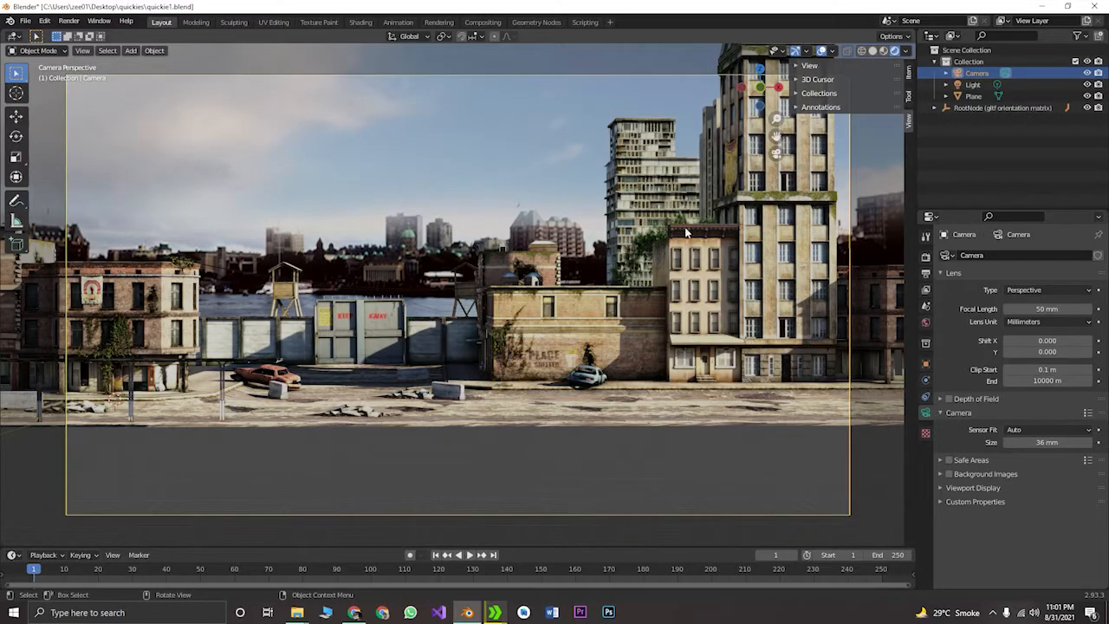
key(g)
key(z)
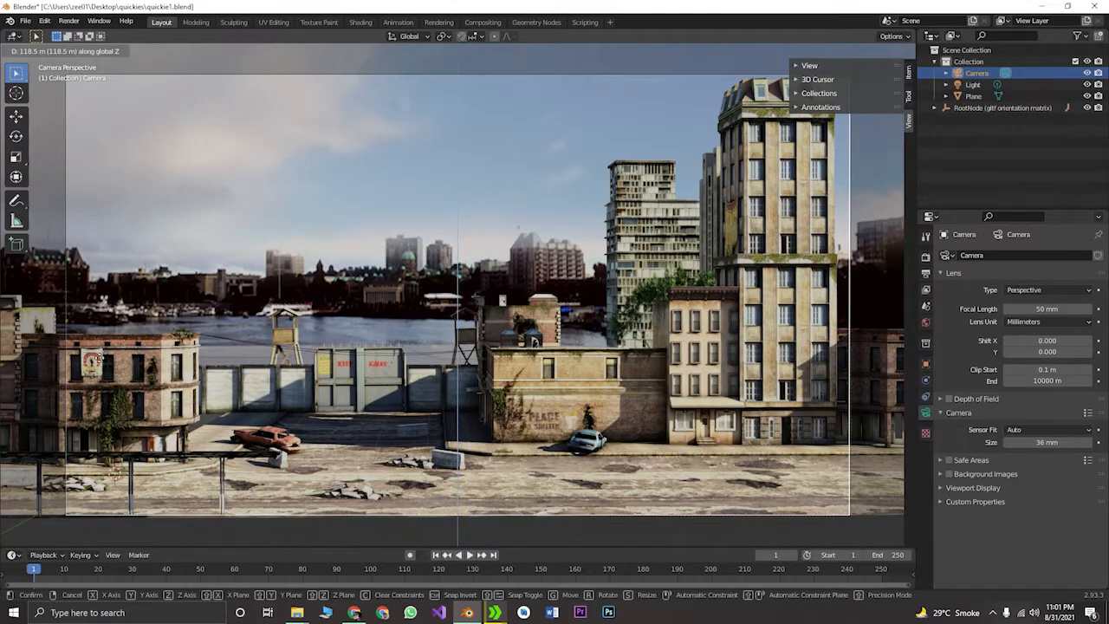
click(102, 364)
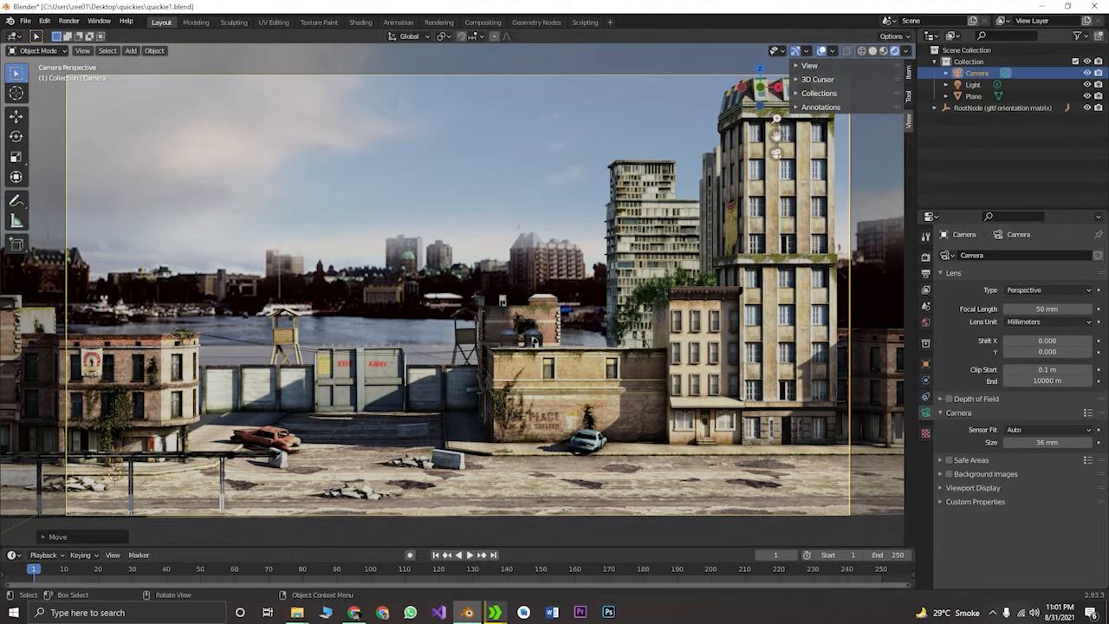
Select the Plane object and move it up along the Z axis, high above the city
scroll(500, 435, down, 4)
middle_drag(471, 397, 512, 408)
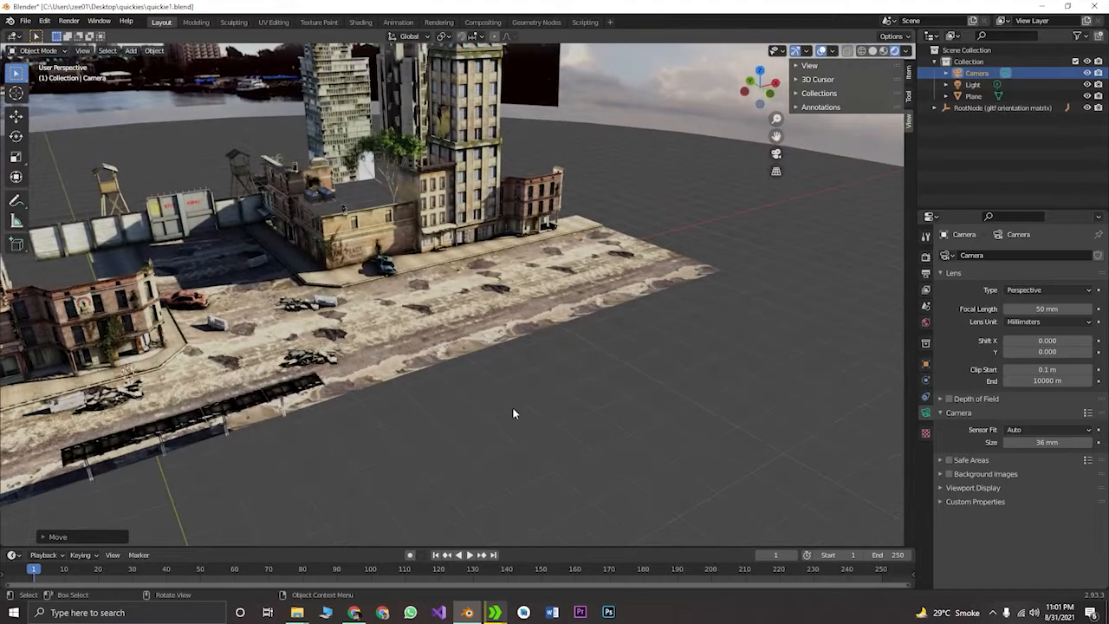
click(974, 96)
scroll(384, 340, down, 3)
middle_drag(332, 303, 403, 318)
scroll(403, 318, down, 3)
mouse_move(327, 322)
middle_down()
mouse_move(297, 314)
mouse_move(312, 312)
middle_up()
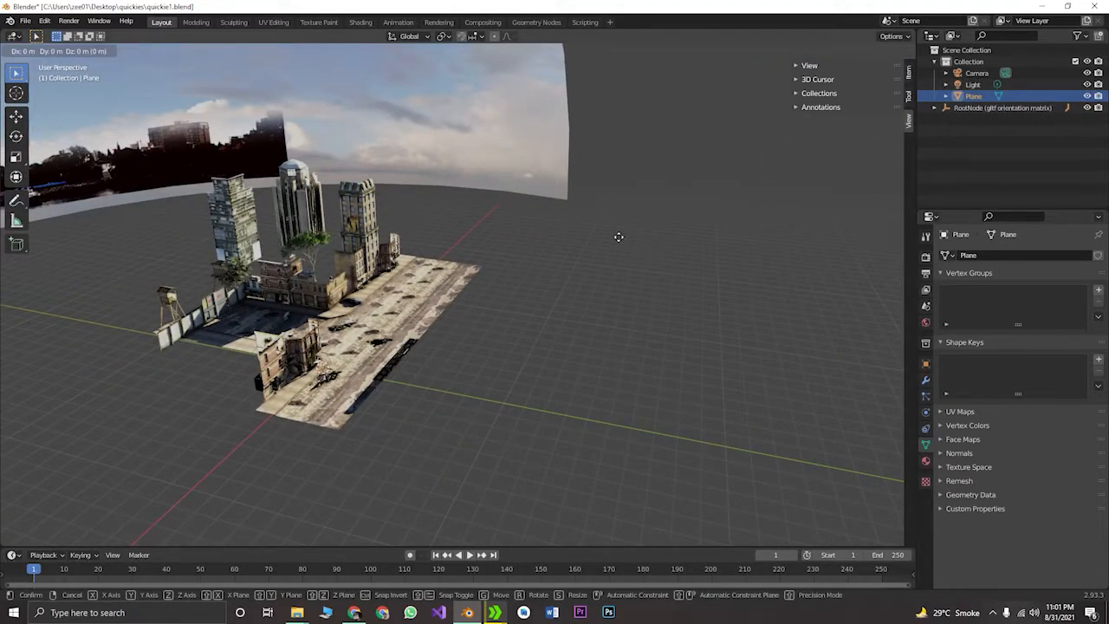
key(z)
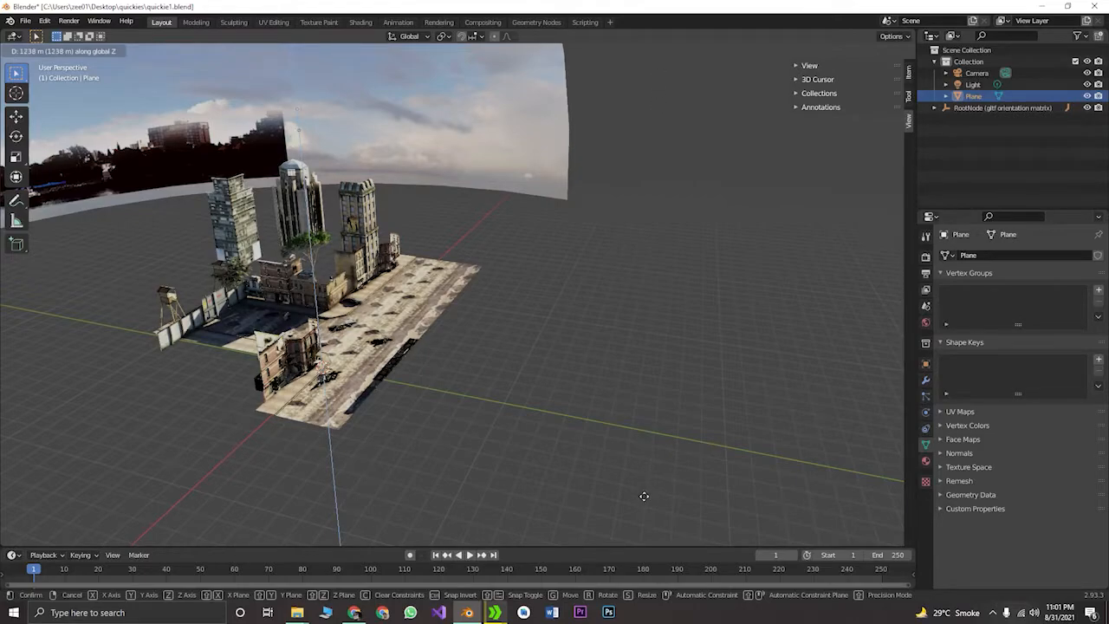
click(639, 513)
Scale the tiny floating plane up uniformly so its bent L shape is large enough to work with
middle_drag(523, 366, 570, 368)
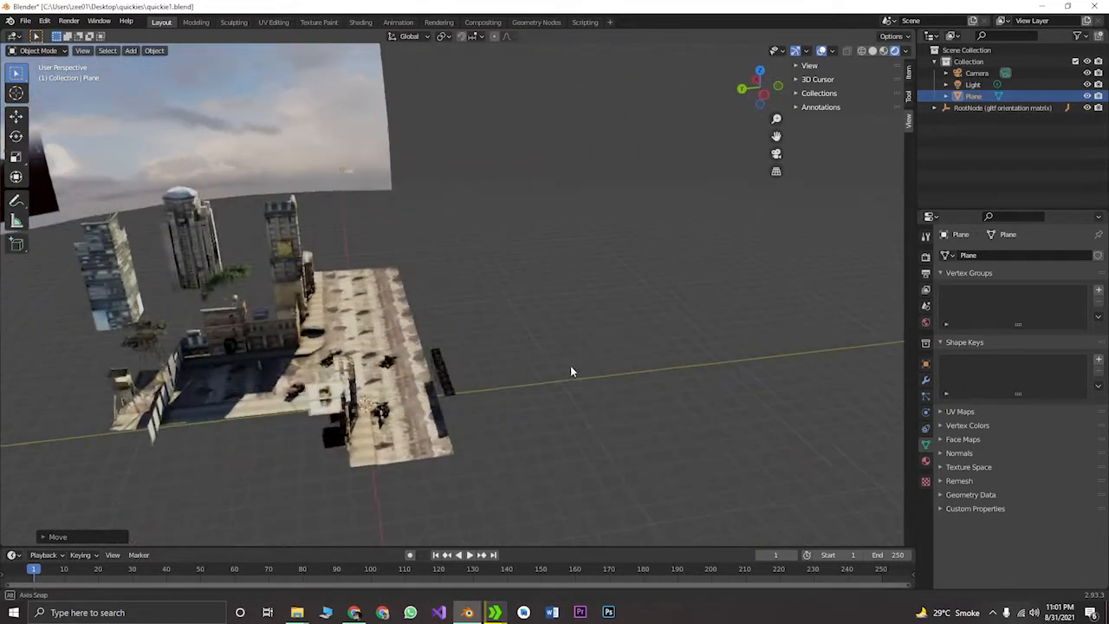
scroll(485, 266, up, 4)
middle_drag(451, 245, 473, 381)
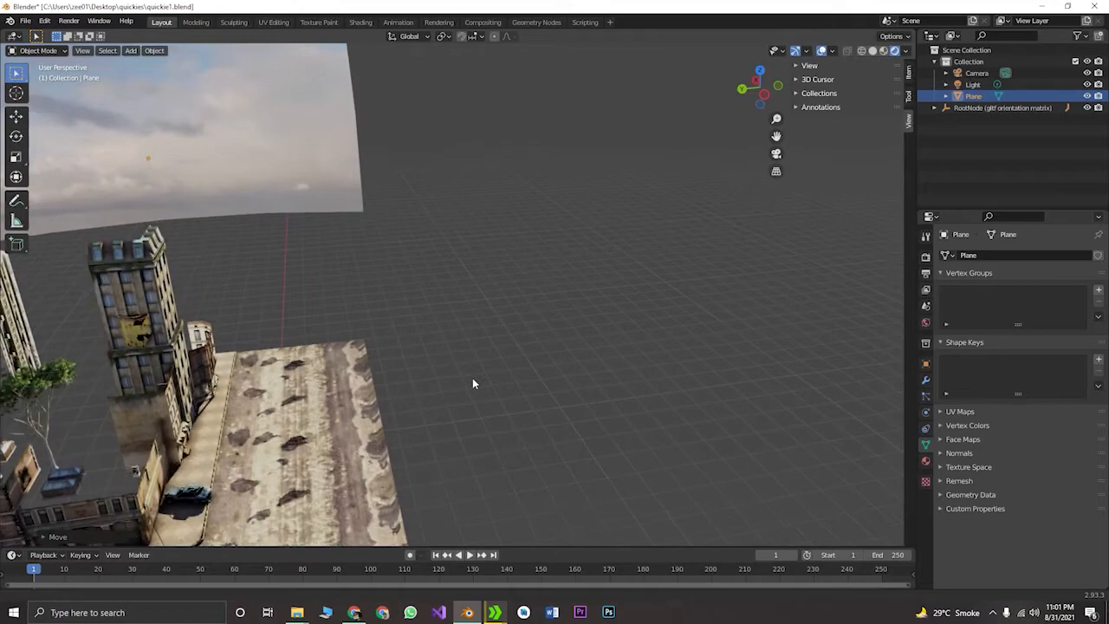
middle_drag(333, 368, 598, 334)
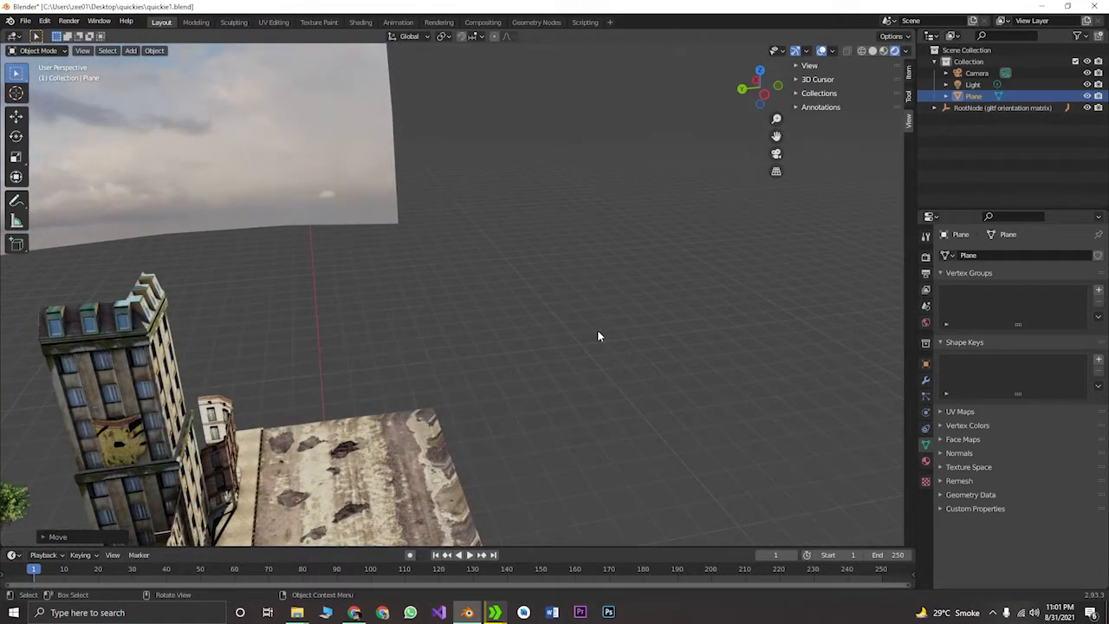
mouse_move(598, 336)
shift+middle_down()
mouse_move(714, 297)
mouse_move(670, 314)
shift+middle_up()
scroll(670, 314, up, 1)
scroll(670, 314, down, 1)
key(s)
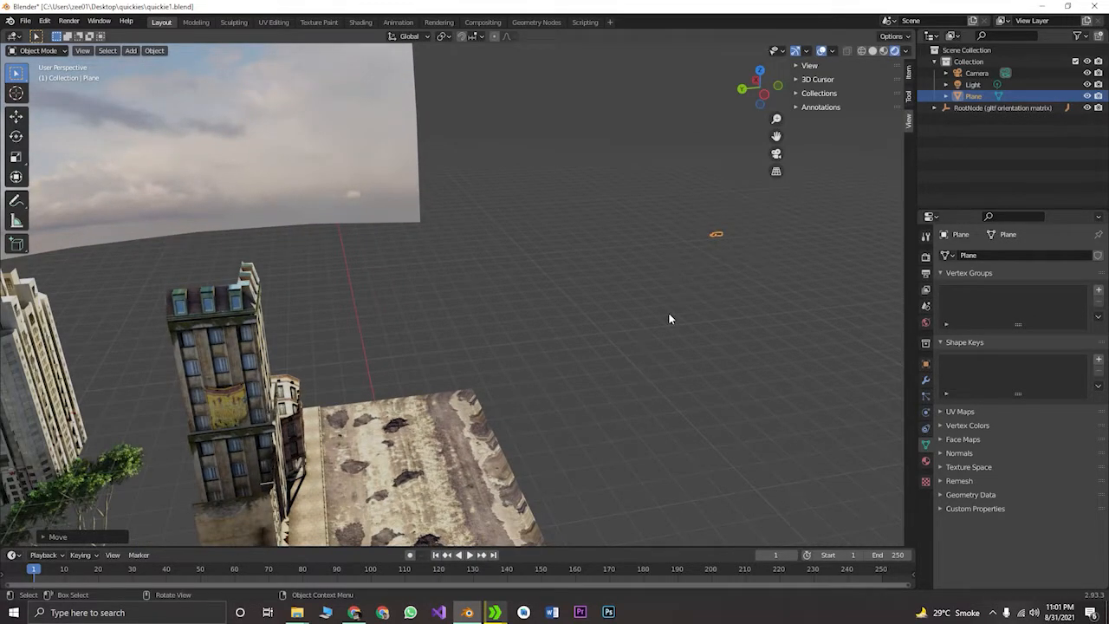
click(710, 250)
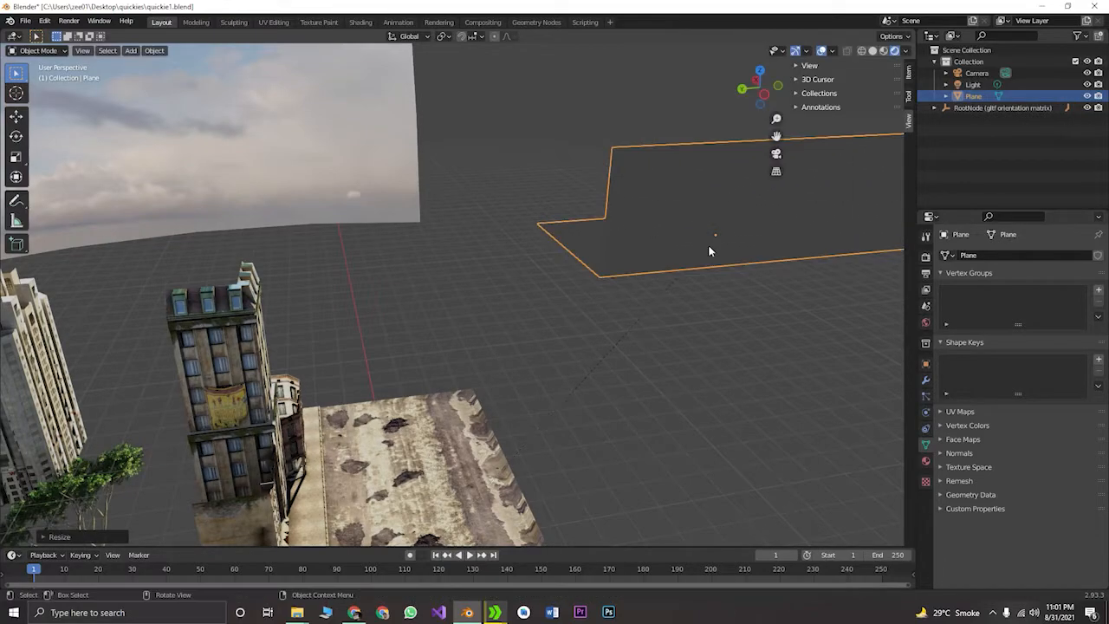
Enlarge the L-shaped plane again until its size is comparable to the city buildings
scroll(763, 252, down, 8)
scroll(777, 239, up, 3)
middle_drag(777, 239, 678, 210)
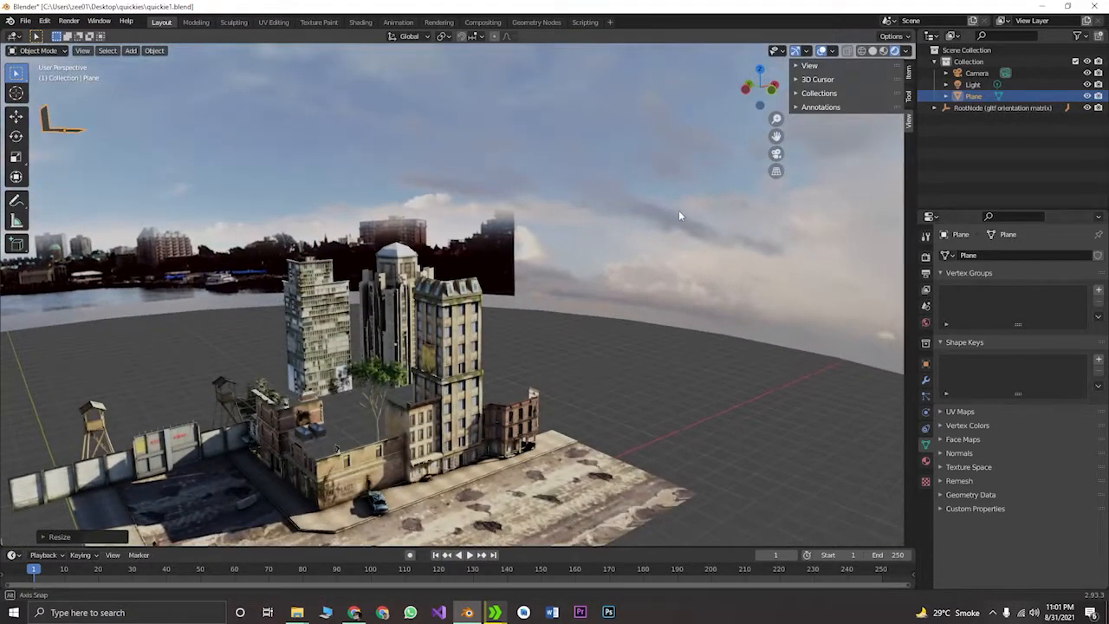
key(s)
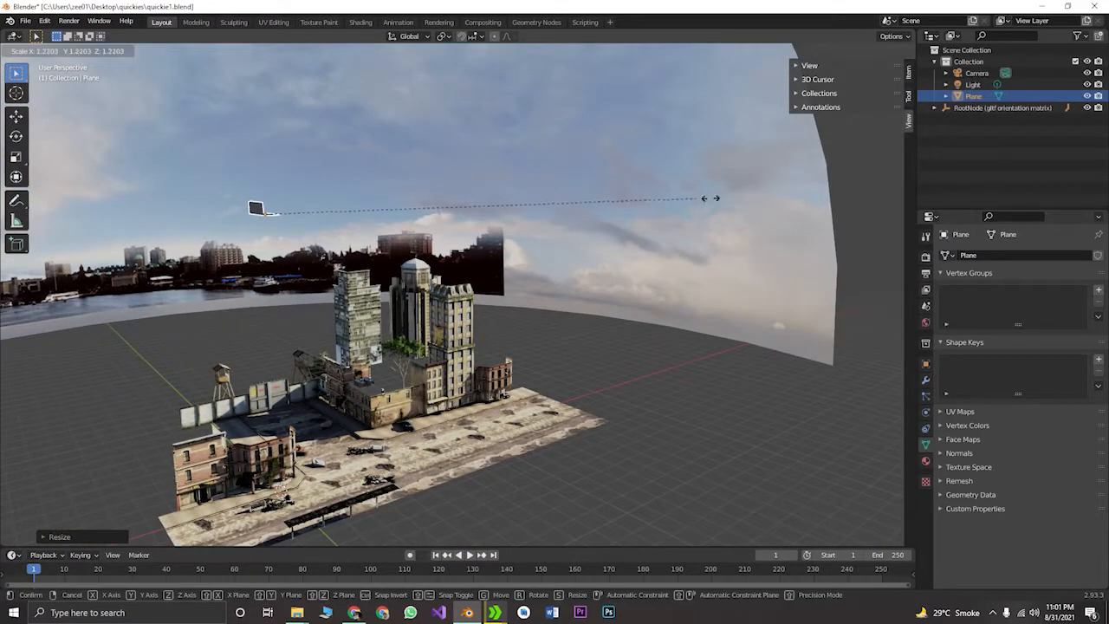
click(30, 267)
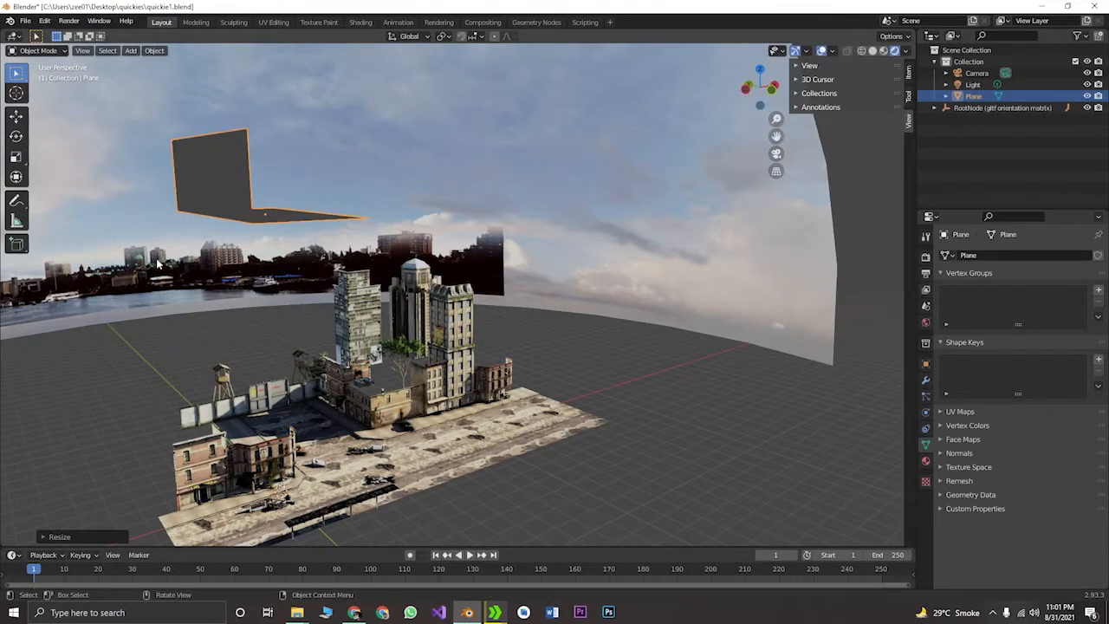
In the camera view, lower the plane along the Z axis to just above street level
scroll(208, 265, down, 3)
middle_drag(436, 290, 476, 335)
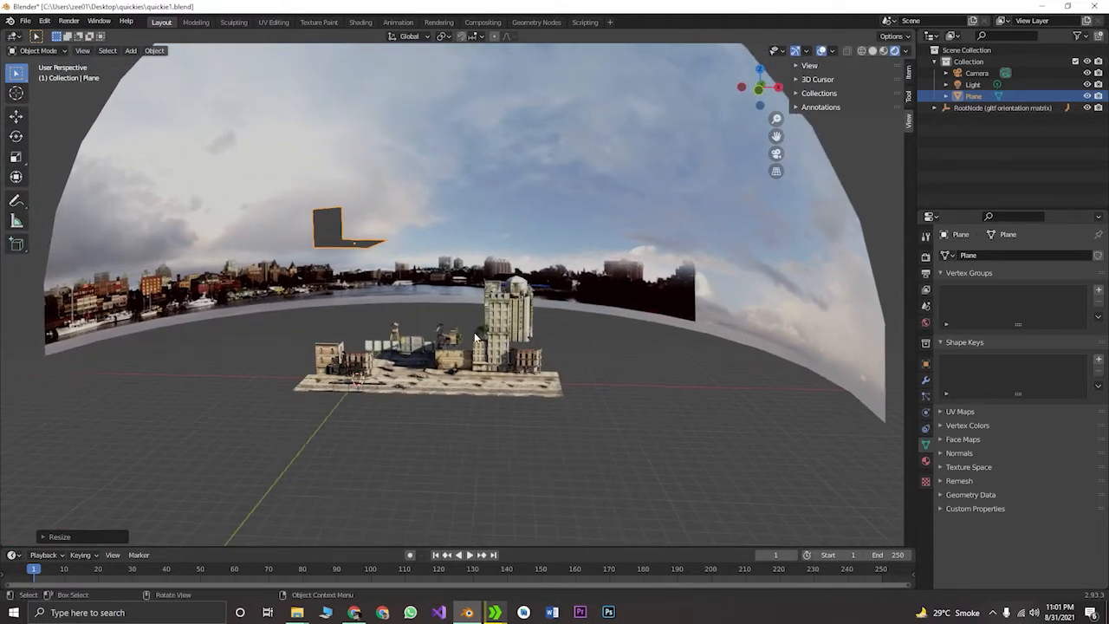
key(KP_0)
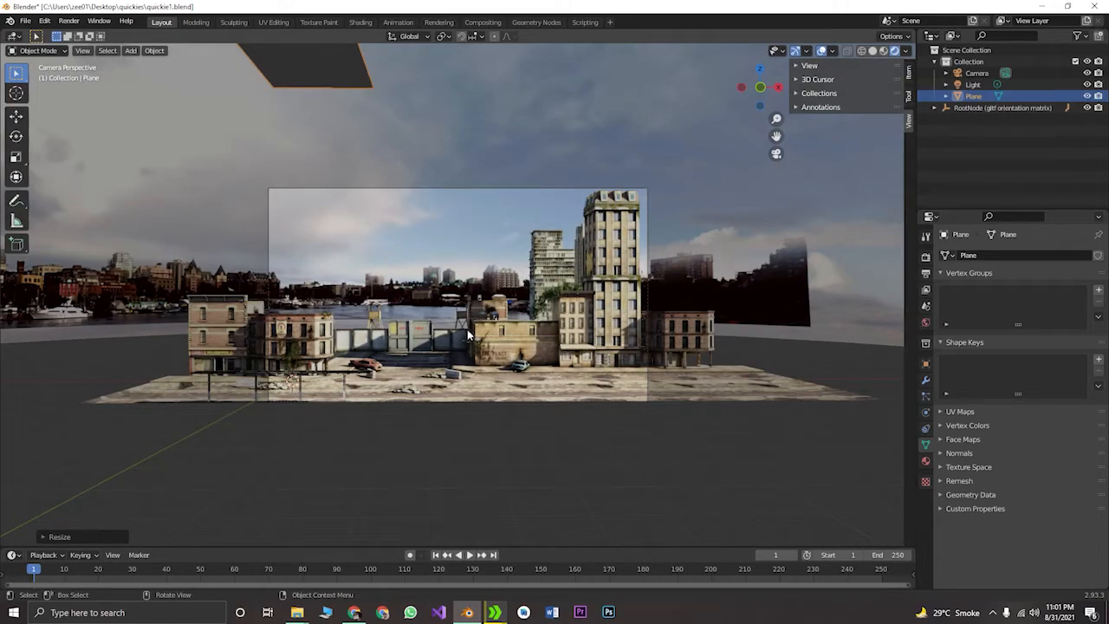
key(g)
key(z)
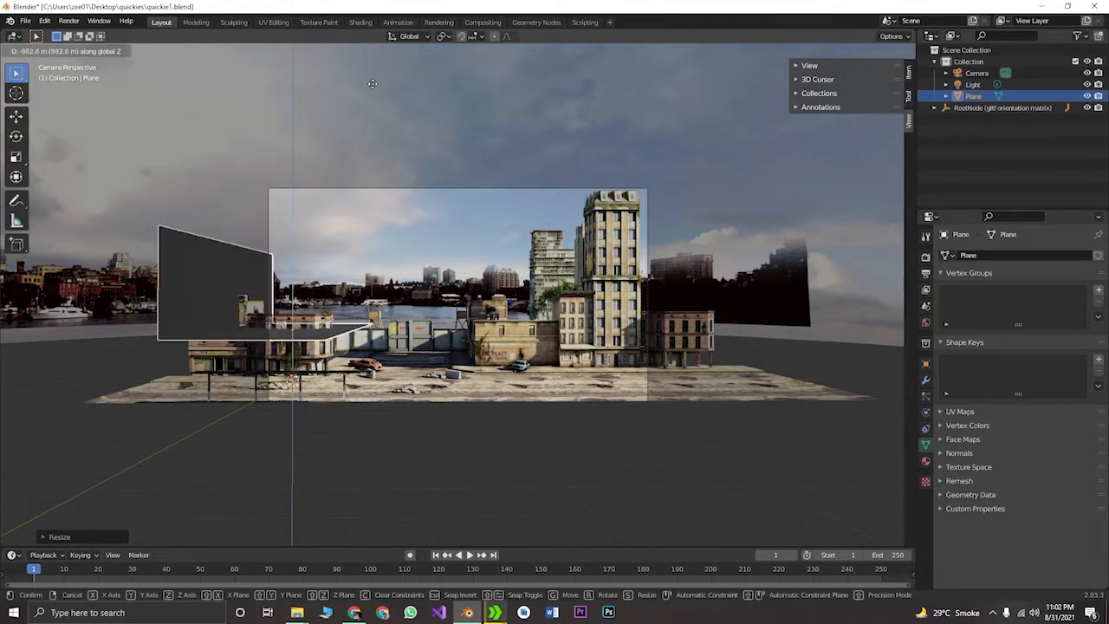
click(373, 106)
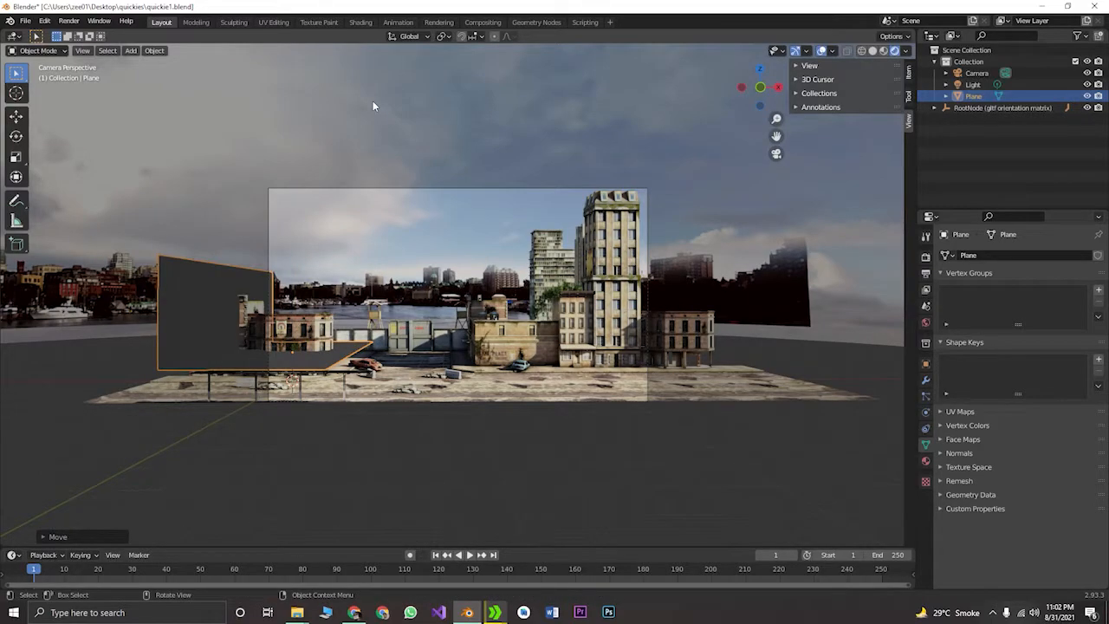
Rotate the plane -90° about the global Z axis so its upright part faces the camera
key(r)
key(z)
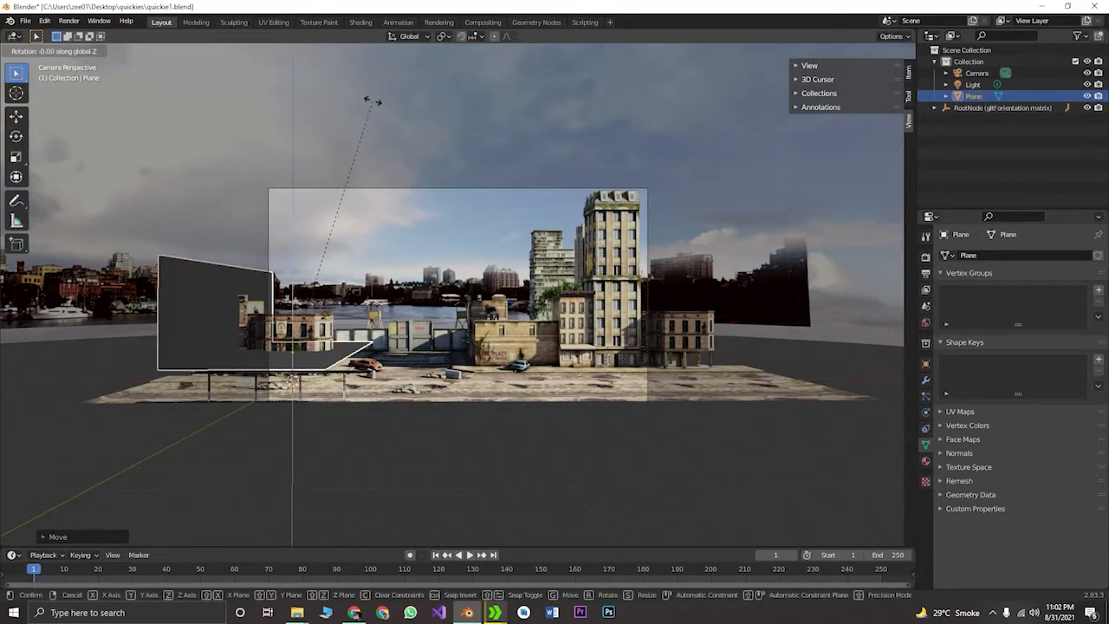
text(90)
key(minus)
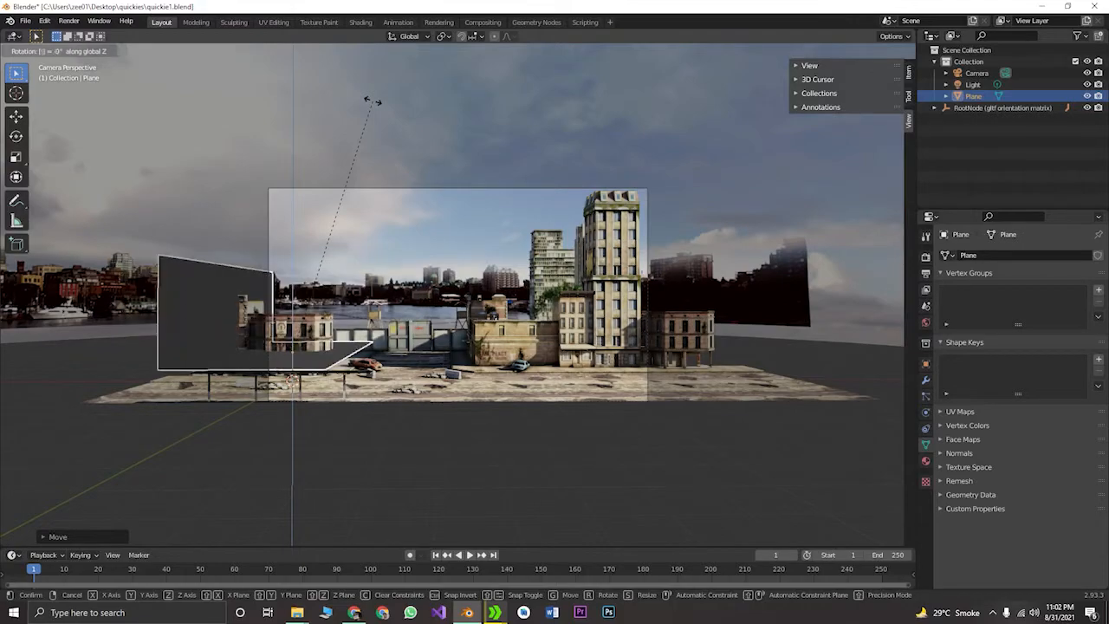
key(Return)
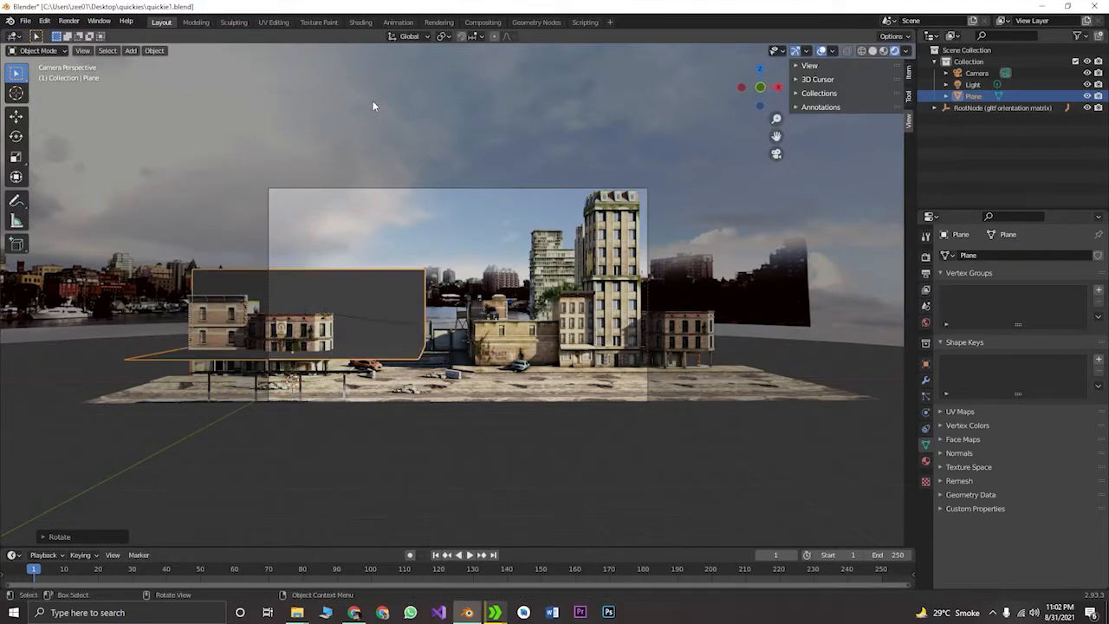
Move the plane along the X axis to the middle of the camera frame
key(g)
key(x)
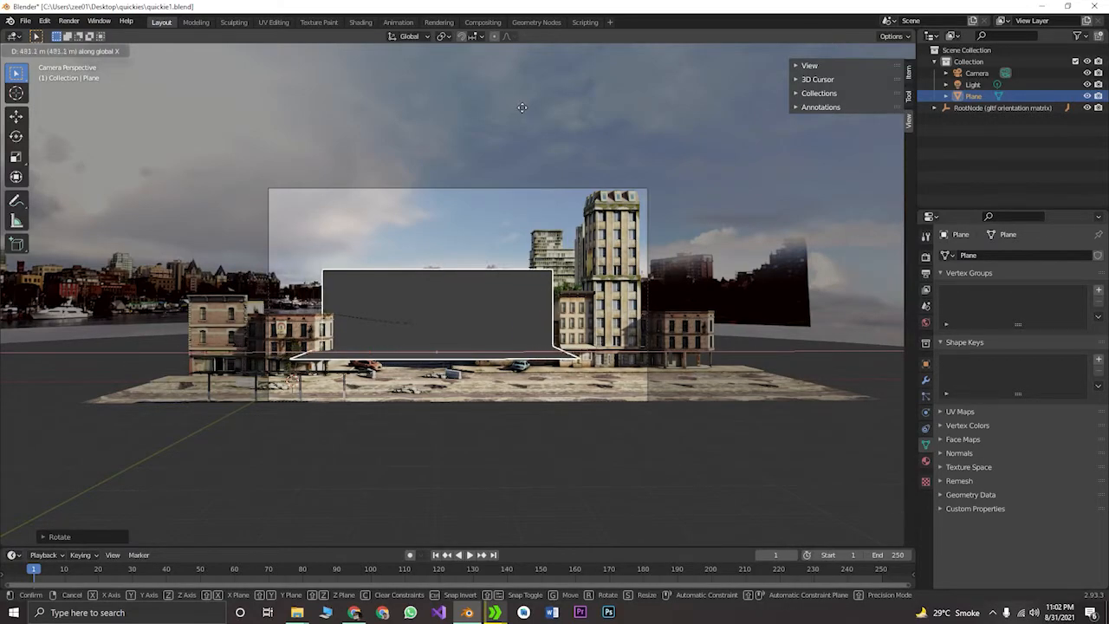
click(520, 107)
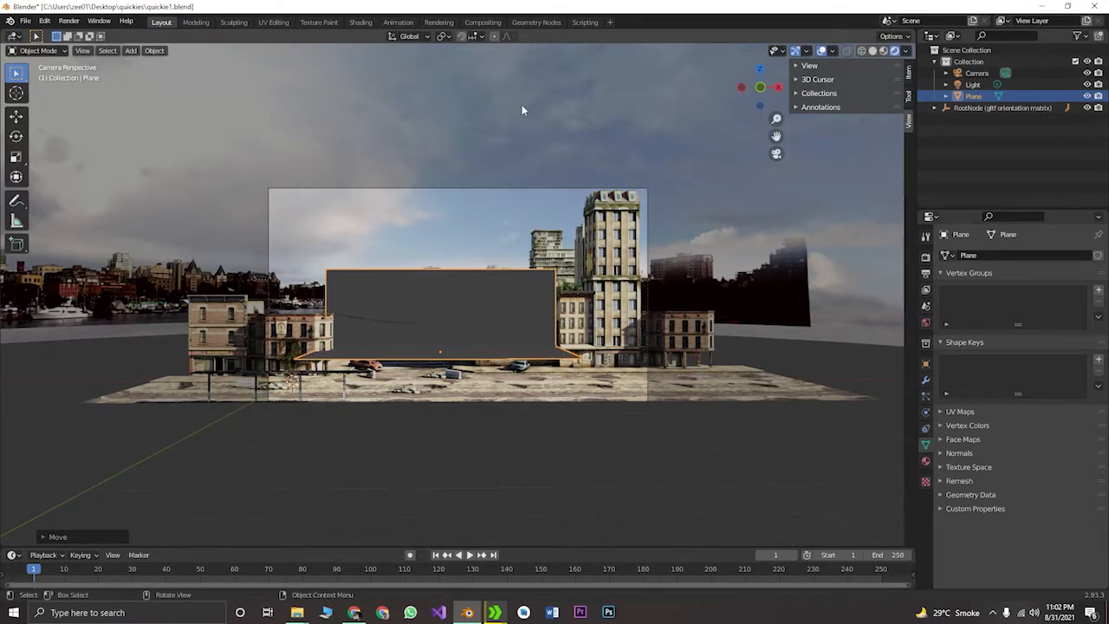
key(g)
key(x)
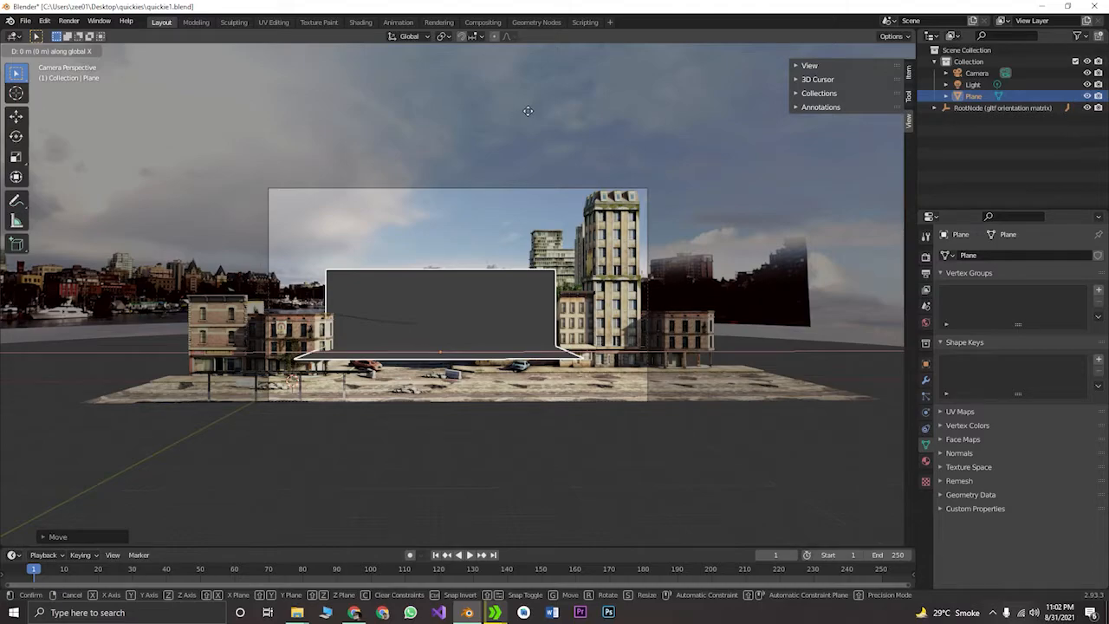
click(526, 106)
From a high perspective view, move the plane off the road to the open ground on the camera side of the city
middle_click(525, 106)
scroll(525, 106, down, 1)
scroll(526, 106, down, 1)
middle_drag(446, 147, 562, 246)
scroll(565, 250, down, 2)
scroll(560, 269, up, 2)
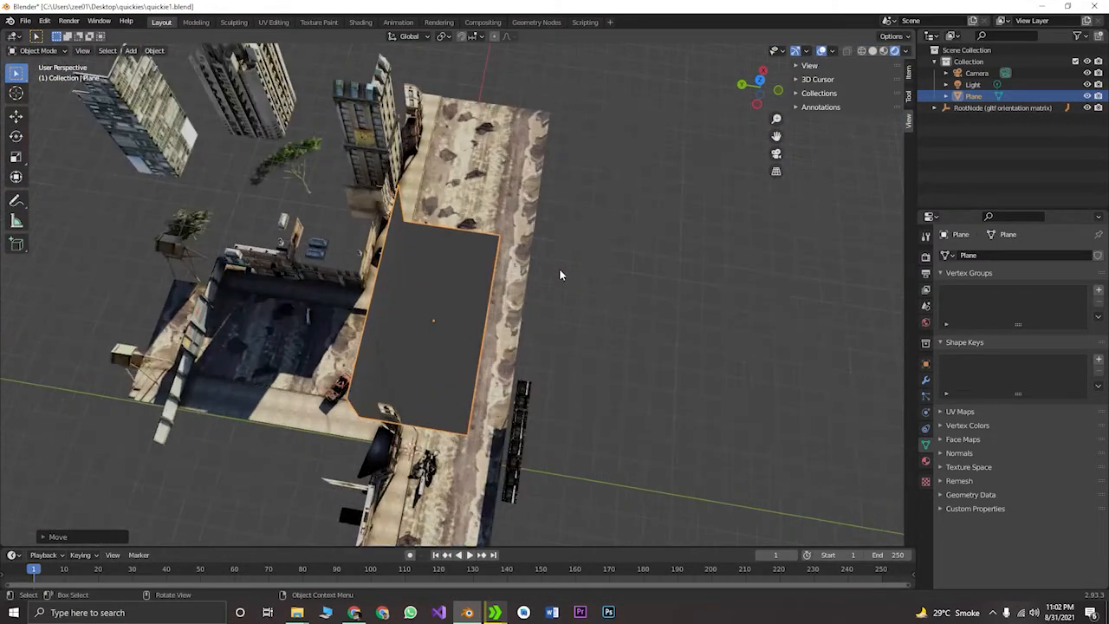
key(g)
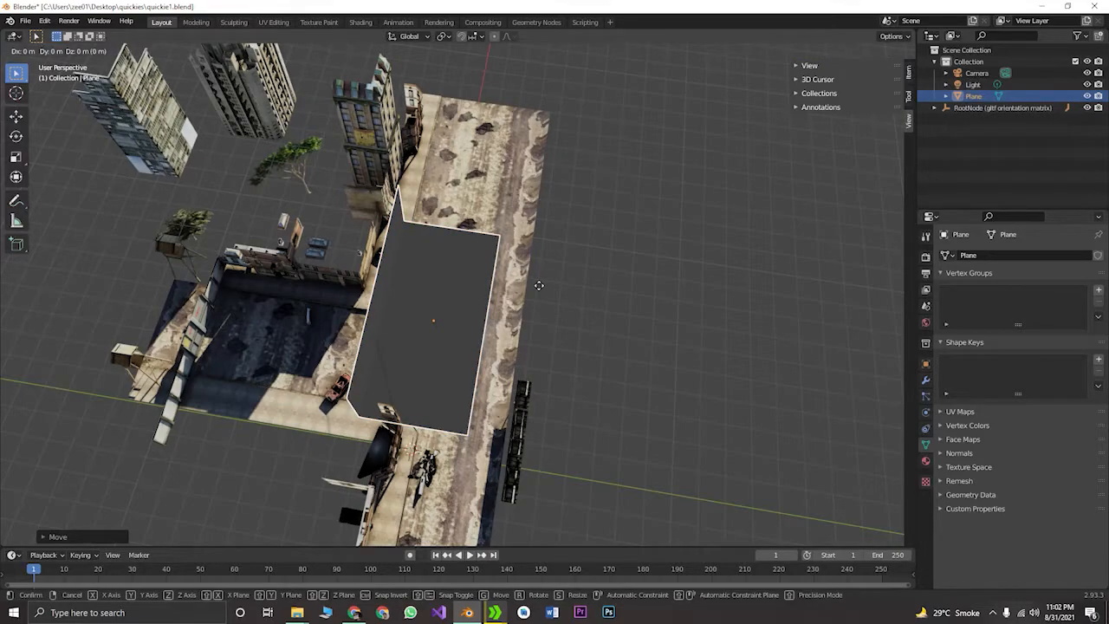
click(710, 283)
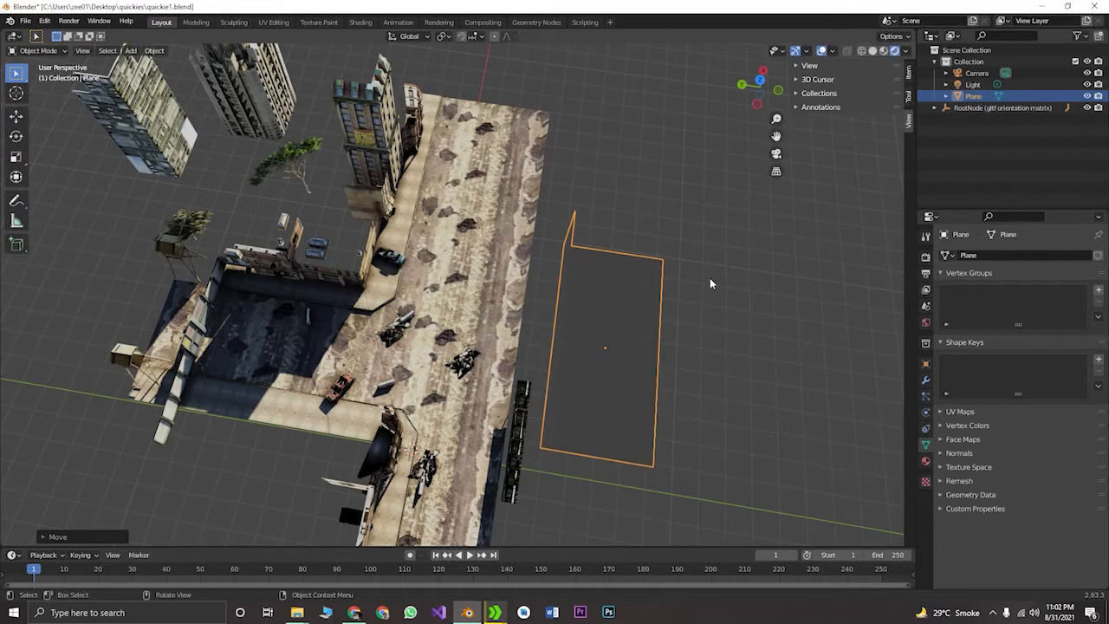
Return to the camera view and shift the plane slightly along the X axis to centre it in the frame
key(KP_0)
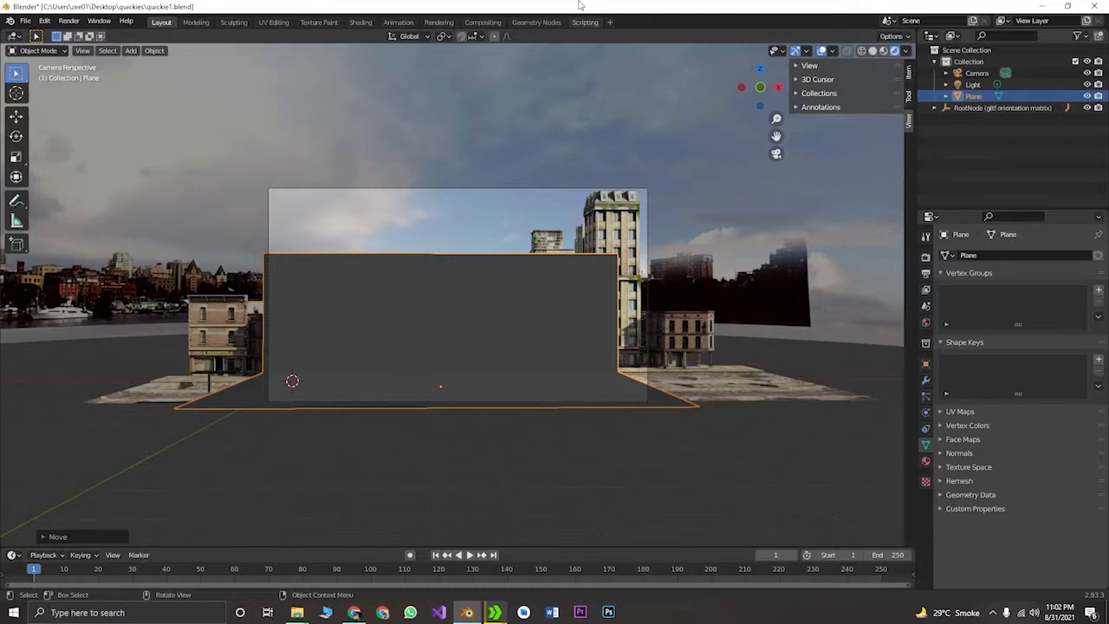
key(g)
key(x)
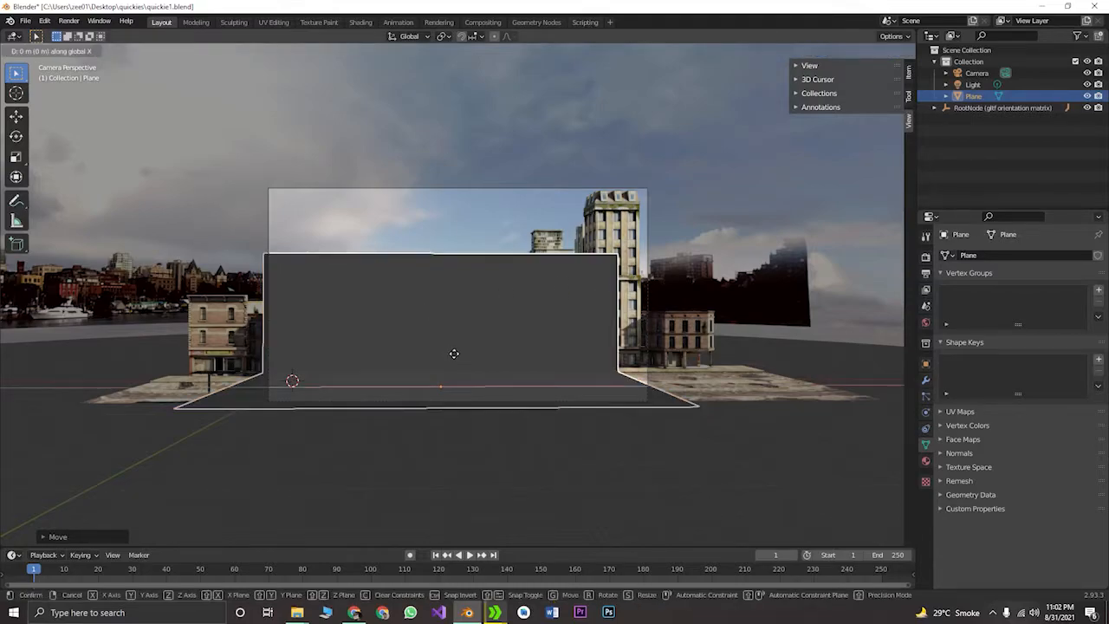
click(468, 355)
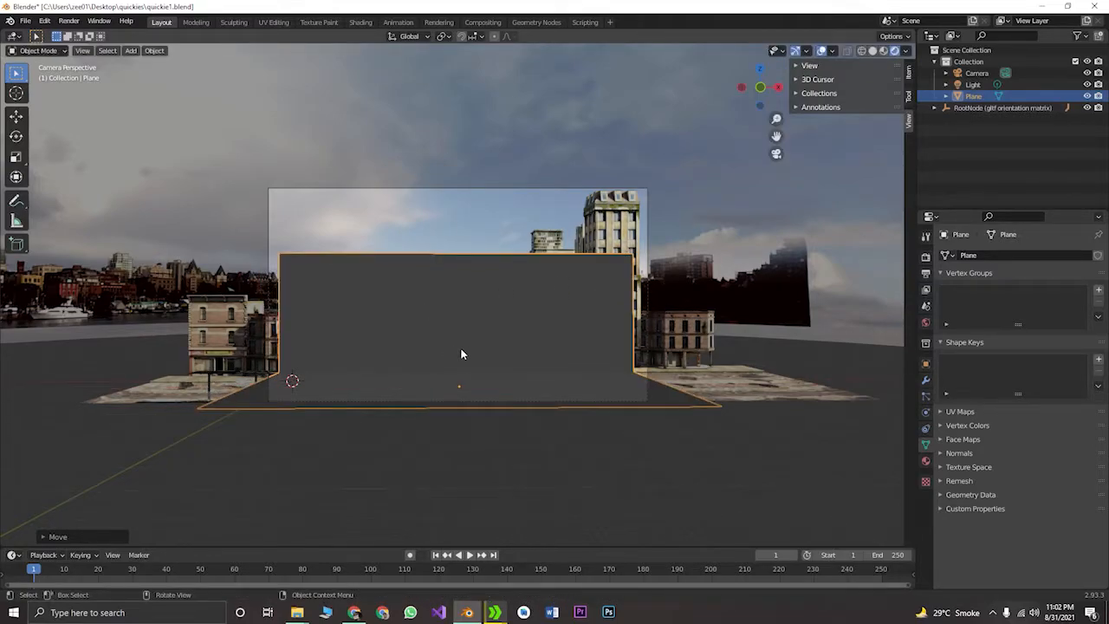
Raise the L-shaped plane along the global Z axis so its floor part sits just above the ground
key(g)
key(z)
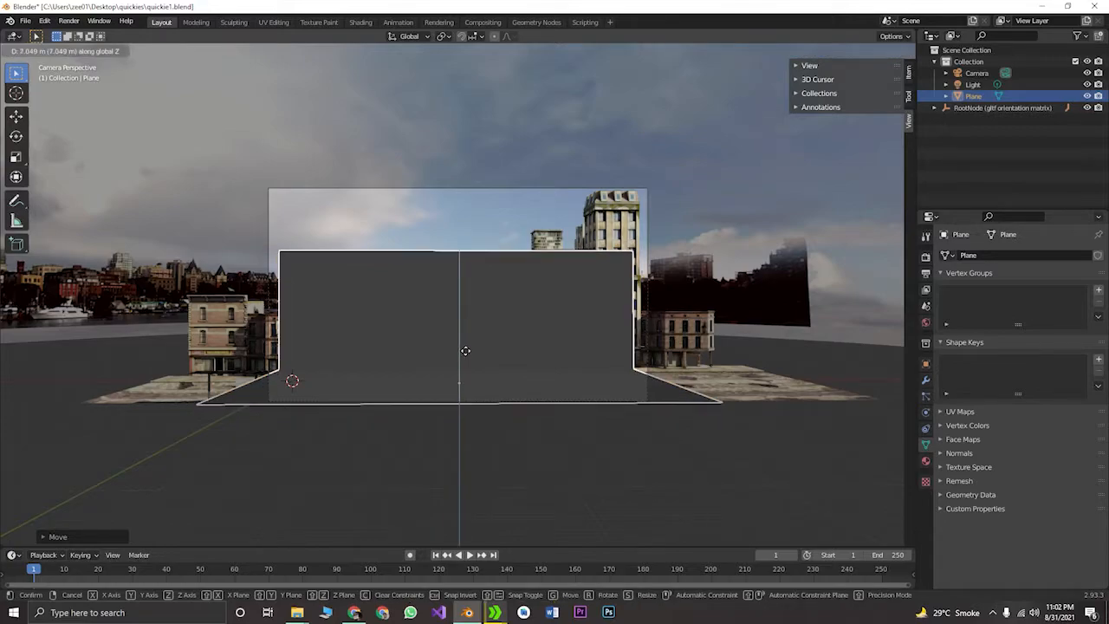
click(455, 324)
Scale the L-shaped plane up uniformly until its upright part extends past both sides and the upper edge of the camera frame
key(s)
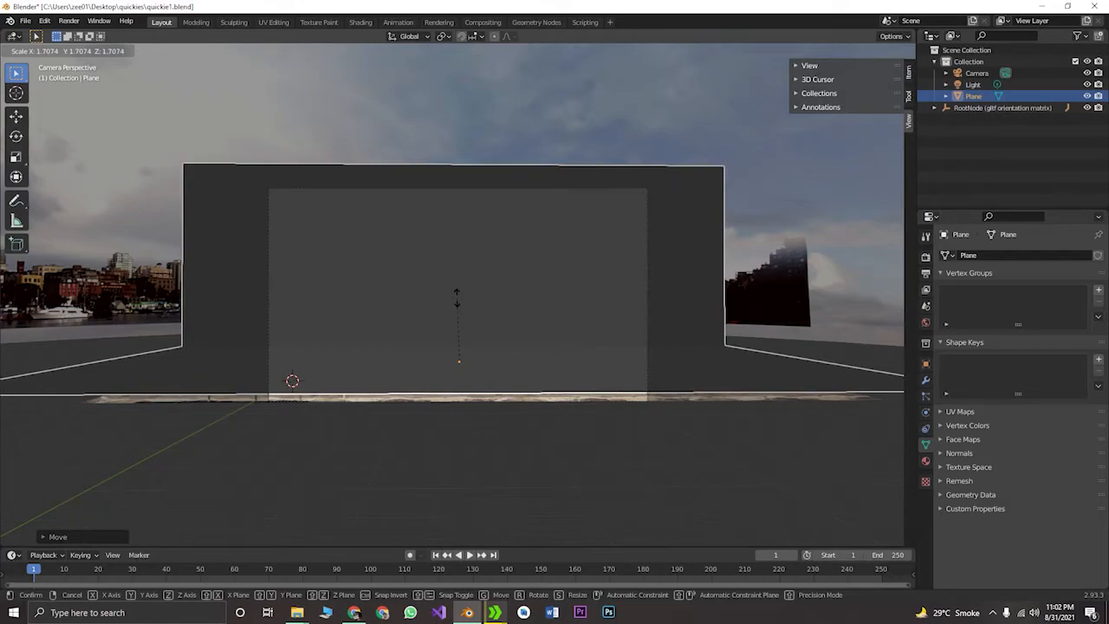
click(457, 297)
key(KP_0)
middle_drag(436, 287, 460, 300)
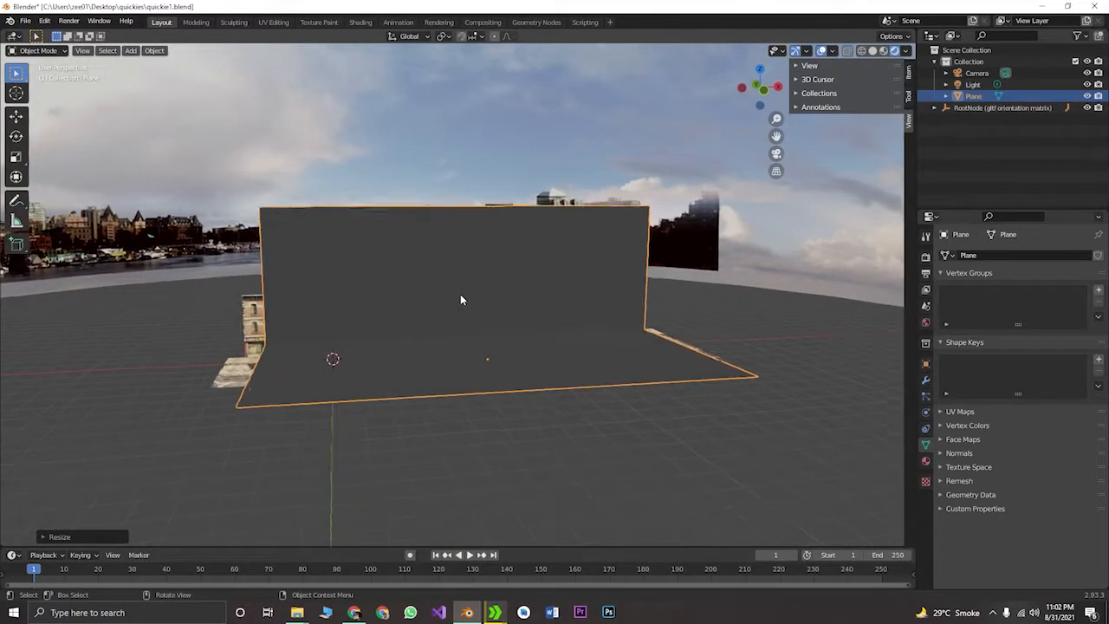
key(KP_0)
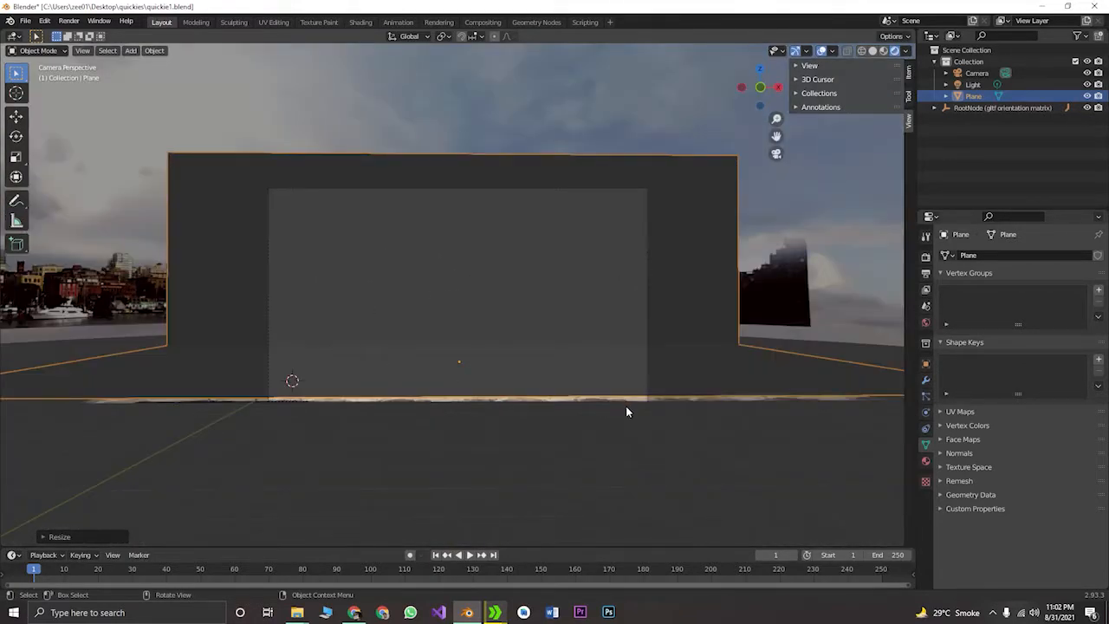
Separate the floor face of the L-shaped plane into its own object by selection, using face select mode
click(615, 376)
scroll(333, 337, down, 3)
scroll(333, 338, up, 2)
middle_drag(332, 342, 469, 434)
click(513, 441)
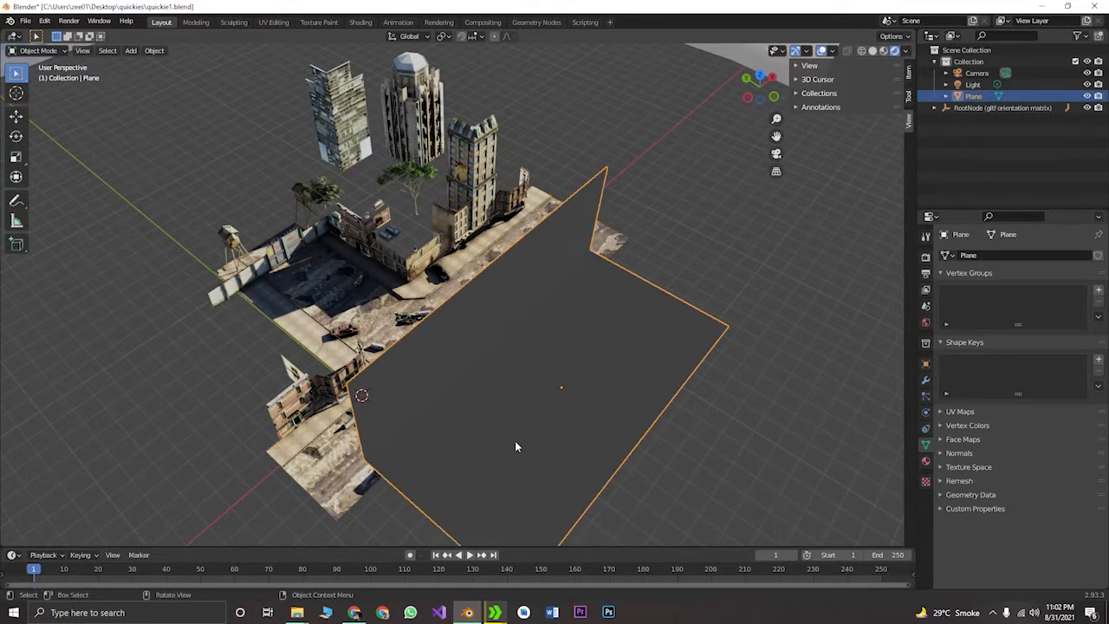
key(Tab)
click(511, 445)
click(98, 50)
click(491, 422)
right_click(491, 422)
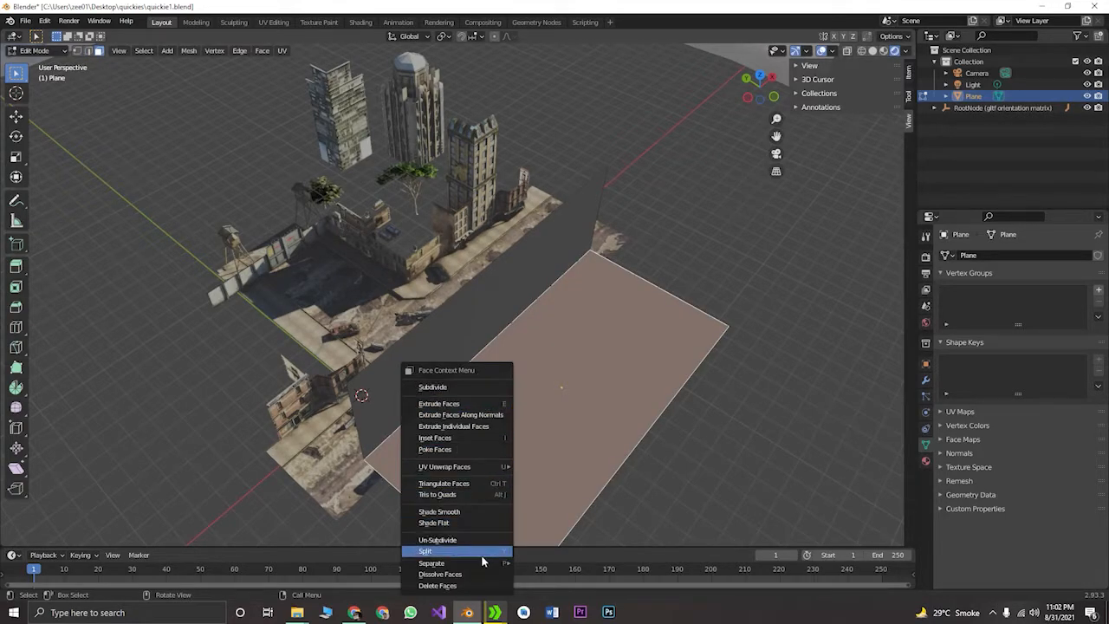
mouse_move(485, 563)
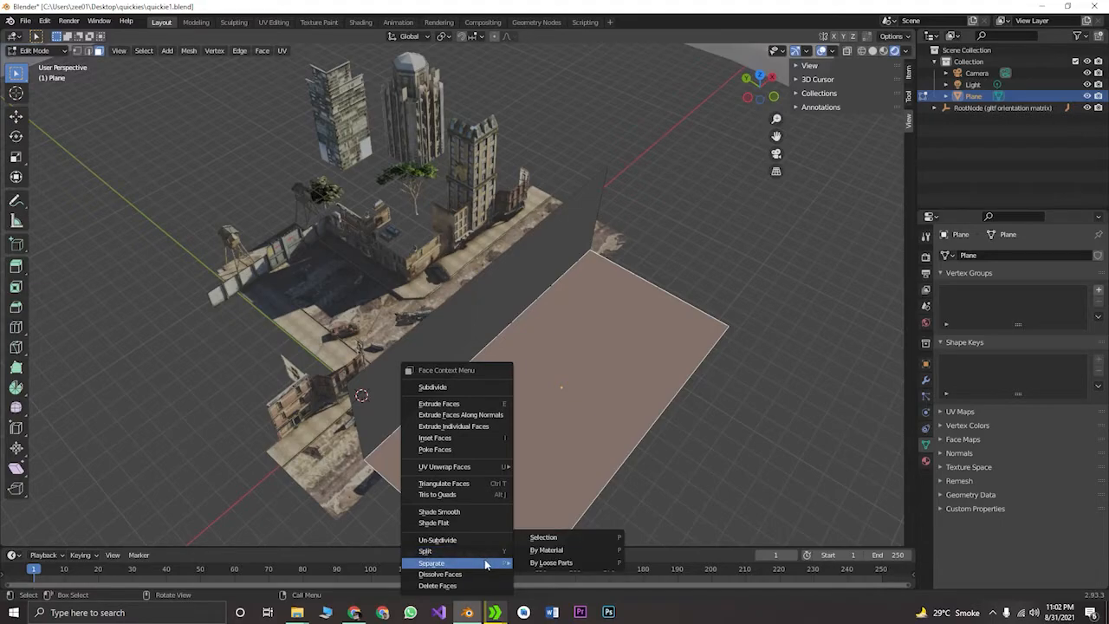
click(574, 538)
Return to Object Mode and select the upright wall plane apart from the separated floor
middle_drag(685, 410, 661, 372)
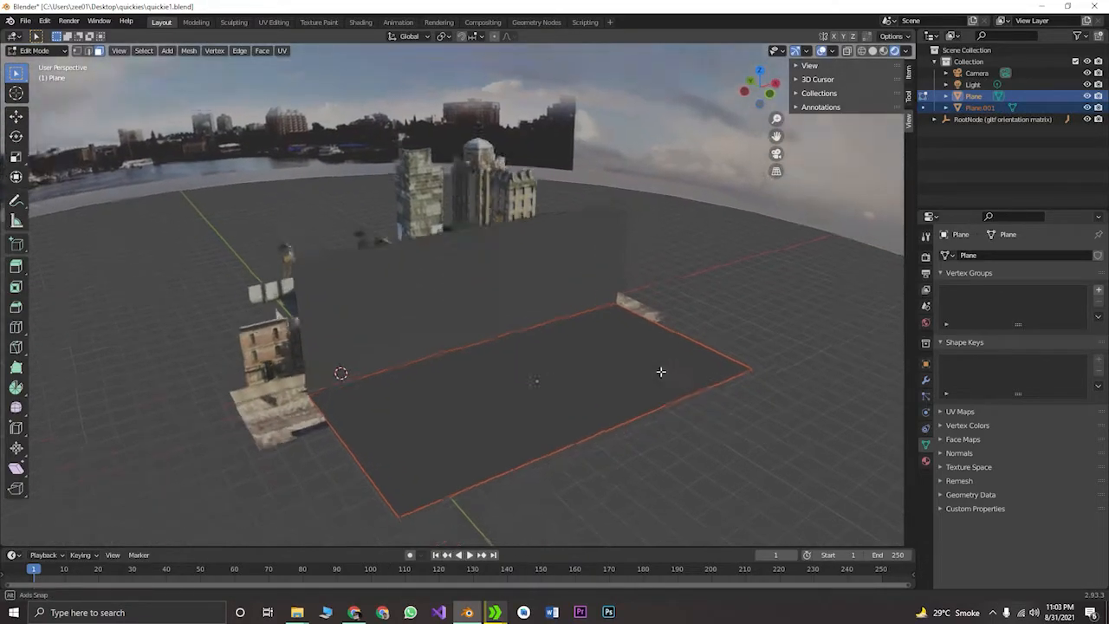
key(Tab)
click(440, 292)
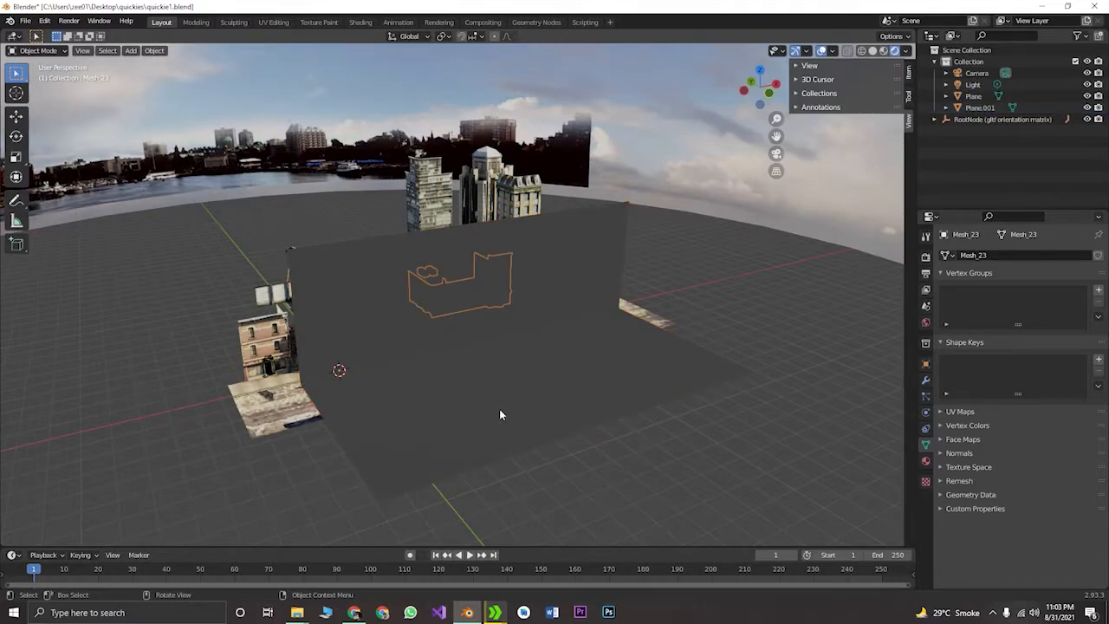
click(345, 338)
click(504, 454)
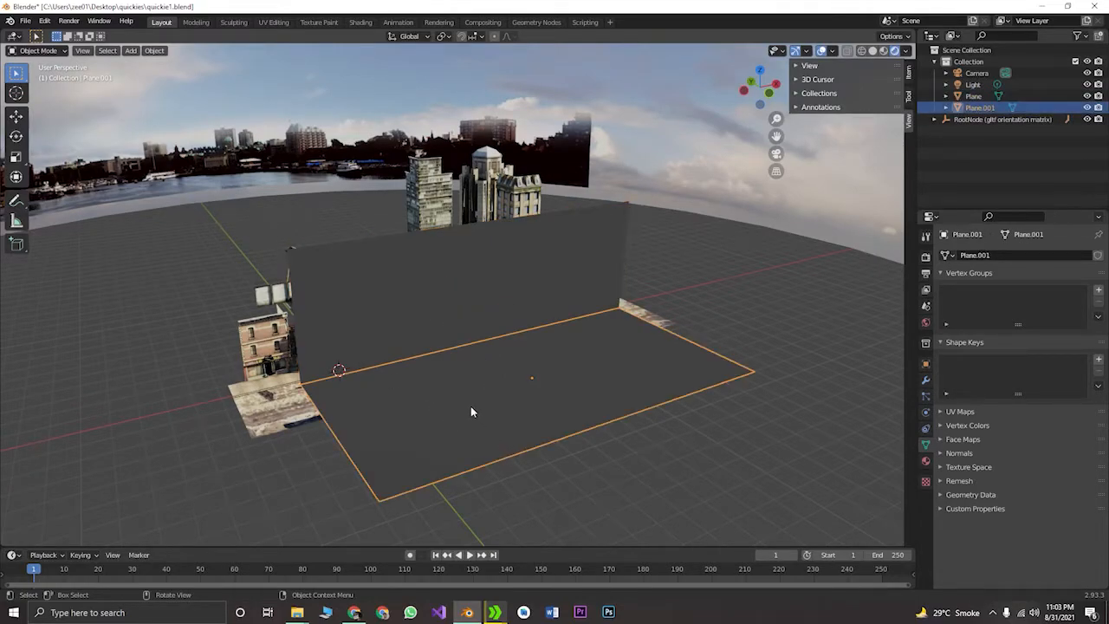
click(401, 321)
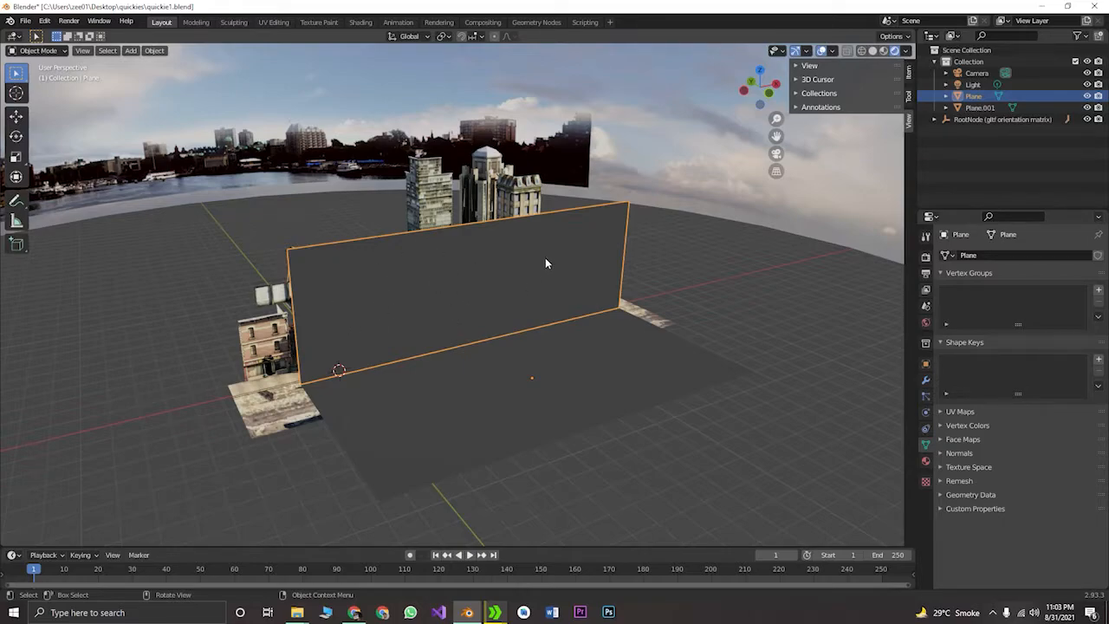
From the camera view, add five evenly spaced vertical loop cuts to the upright wall without sliding them
key(KP_0)
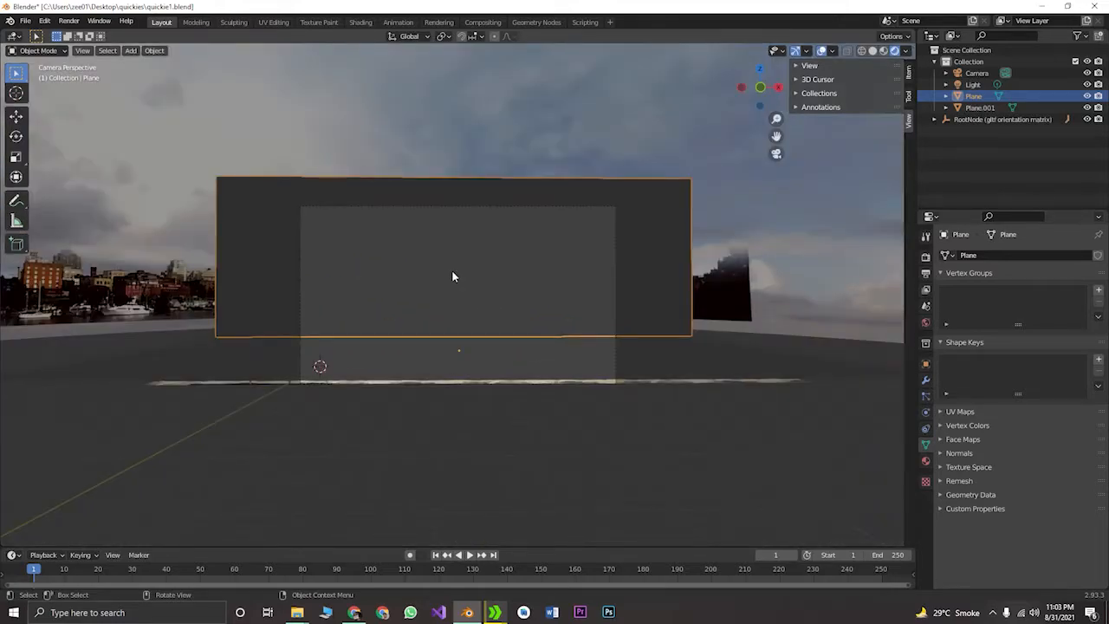
key(Tab)
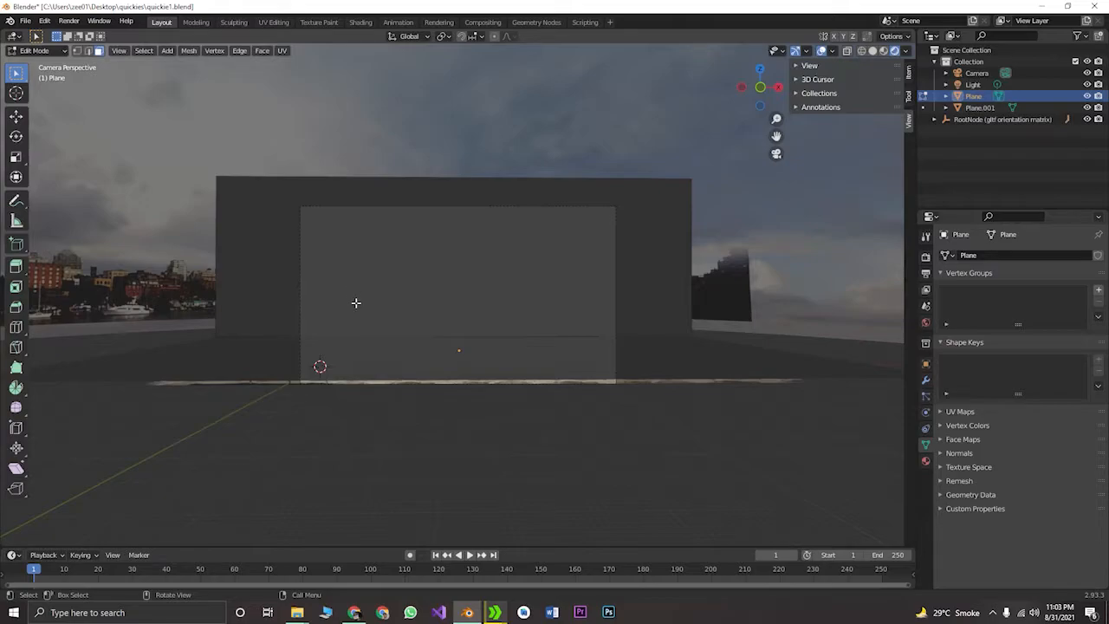
key(a)
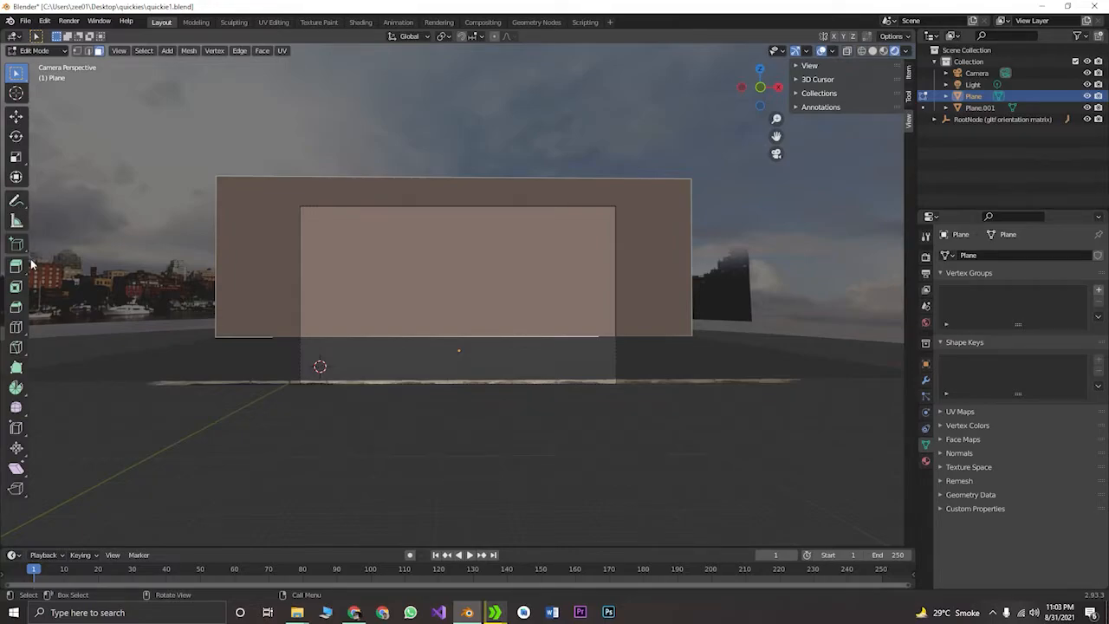
click(16, 329)
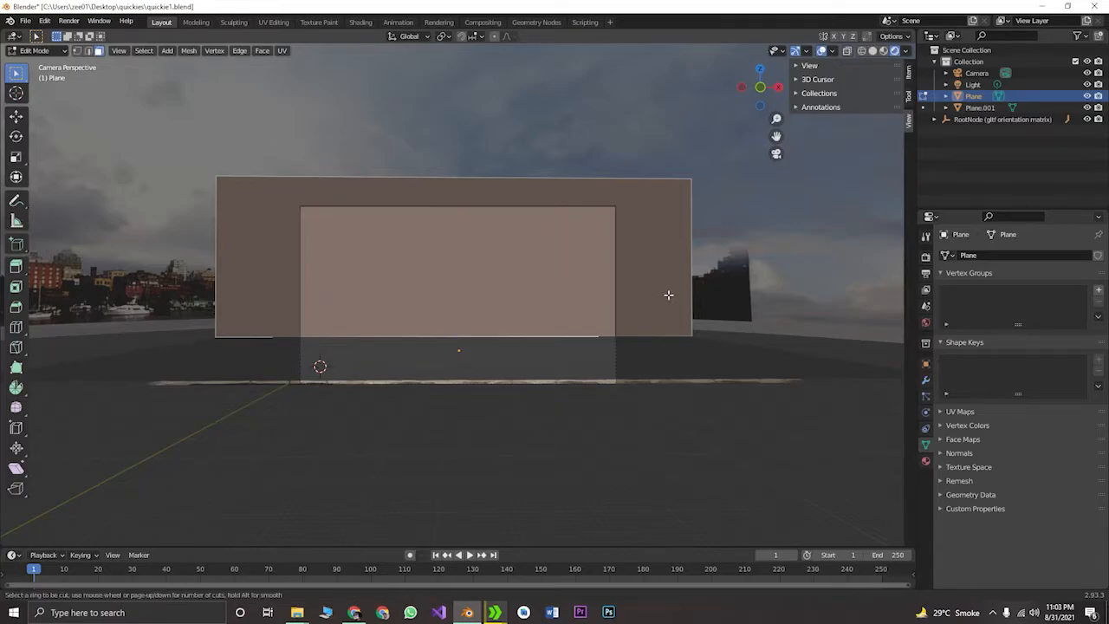
scroll(445, 191, up, 2)
scroll(446, 191, up, 2)
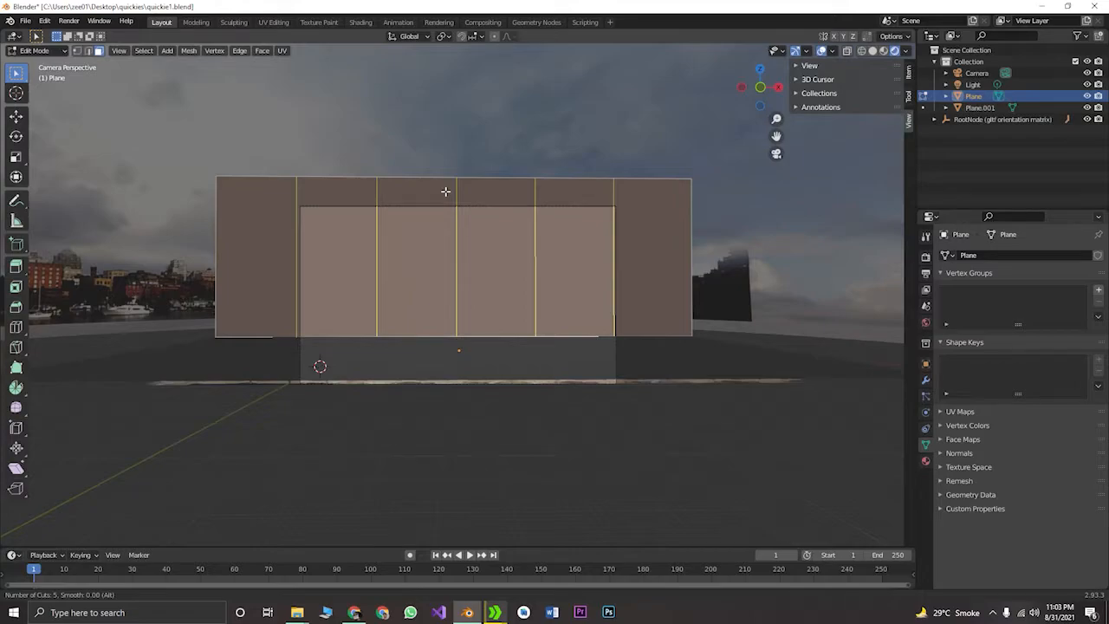
click(445, 191)
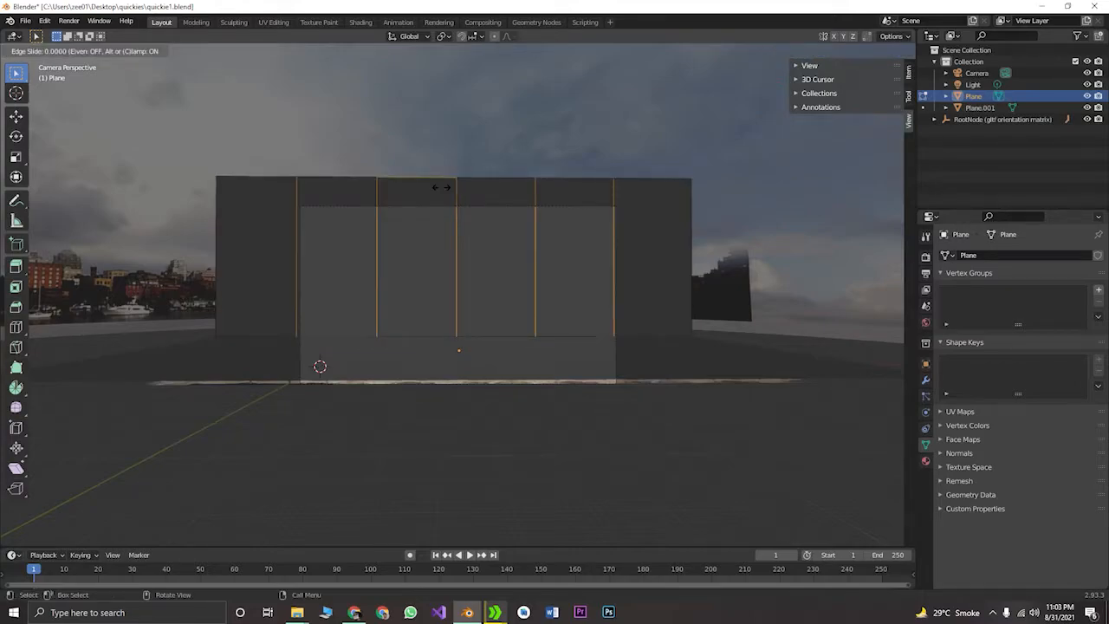
click(445, 191)
Select the wall's face just left of the centre cut and add two evenly spaced vertical loop cuts inside it
click(420, 270)
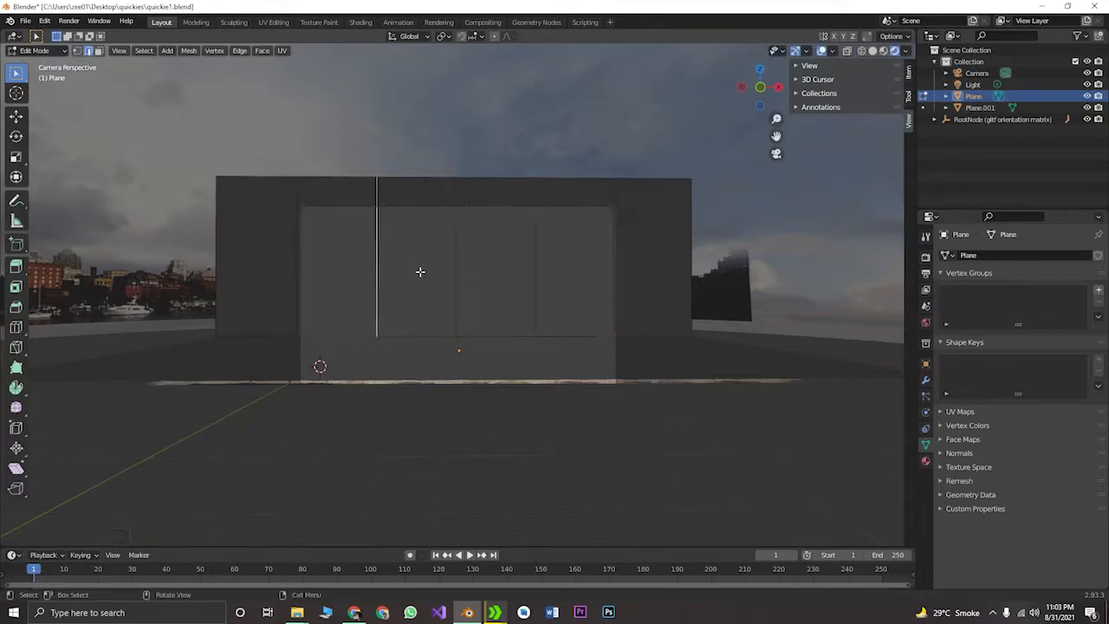
click(431, 269)
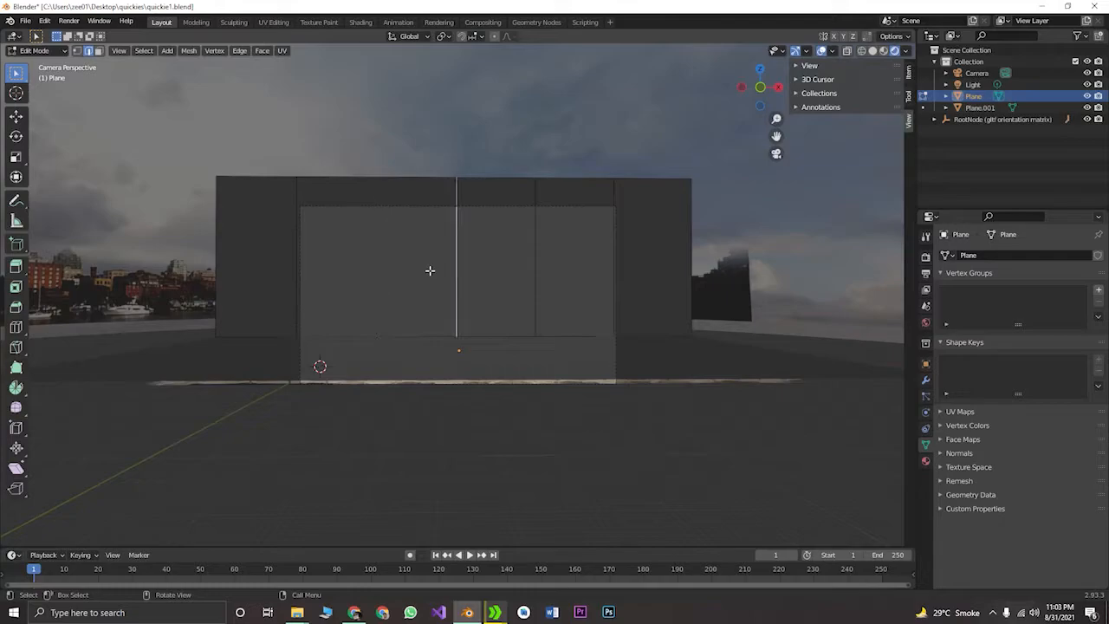
click(98, 52)
click(418, 251)
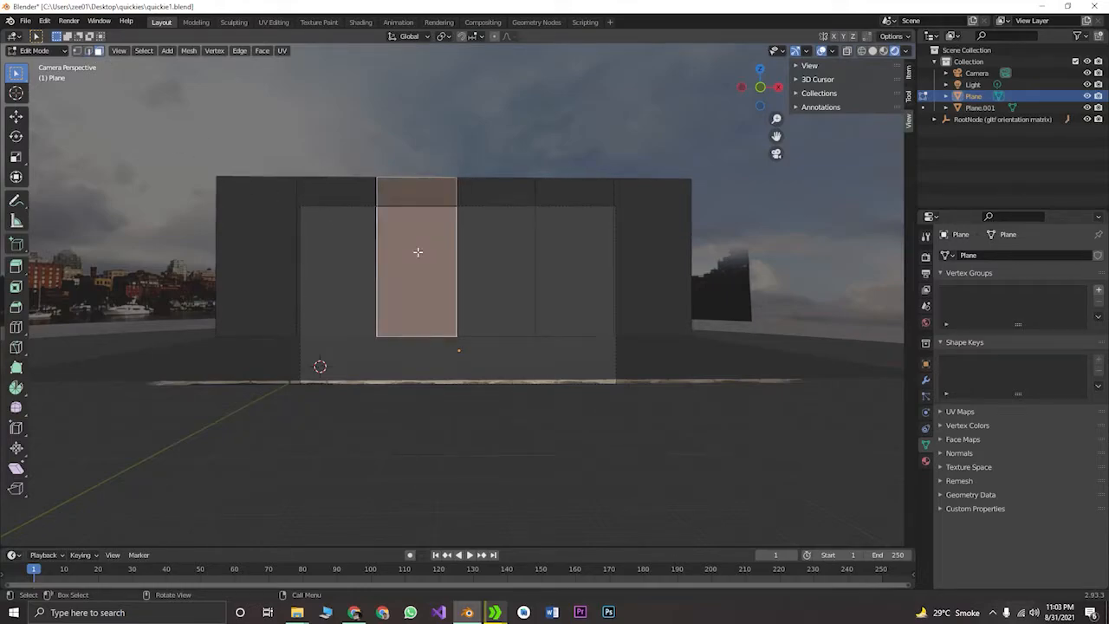
key(ctrl+r)
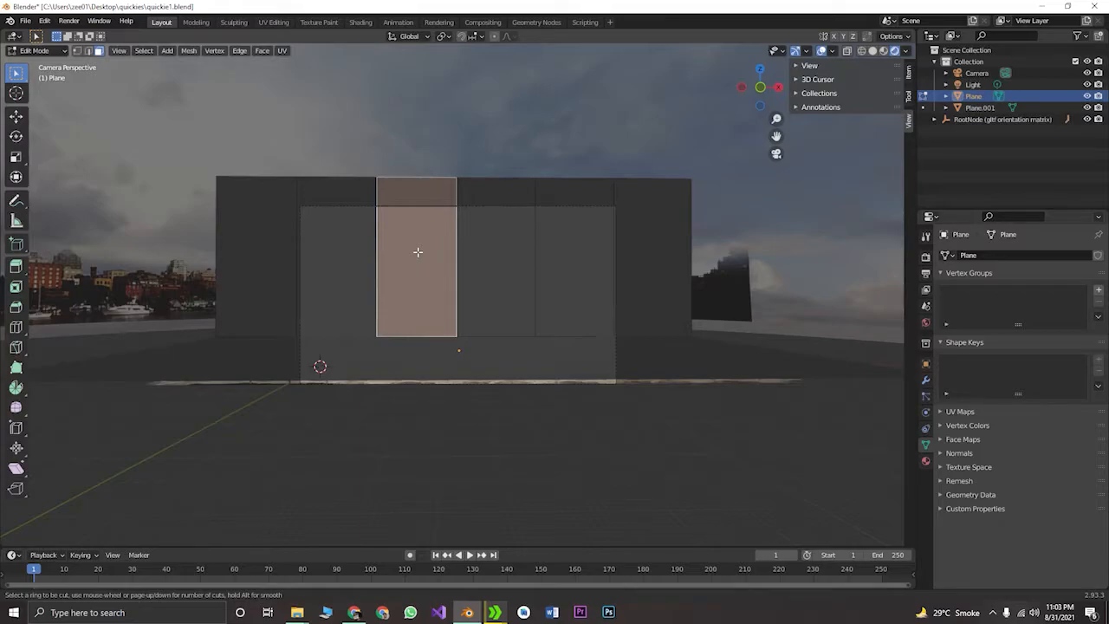
scroll(426, 170, up, 1)
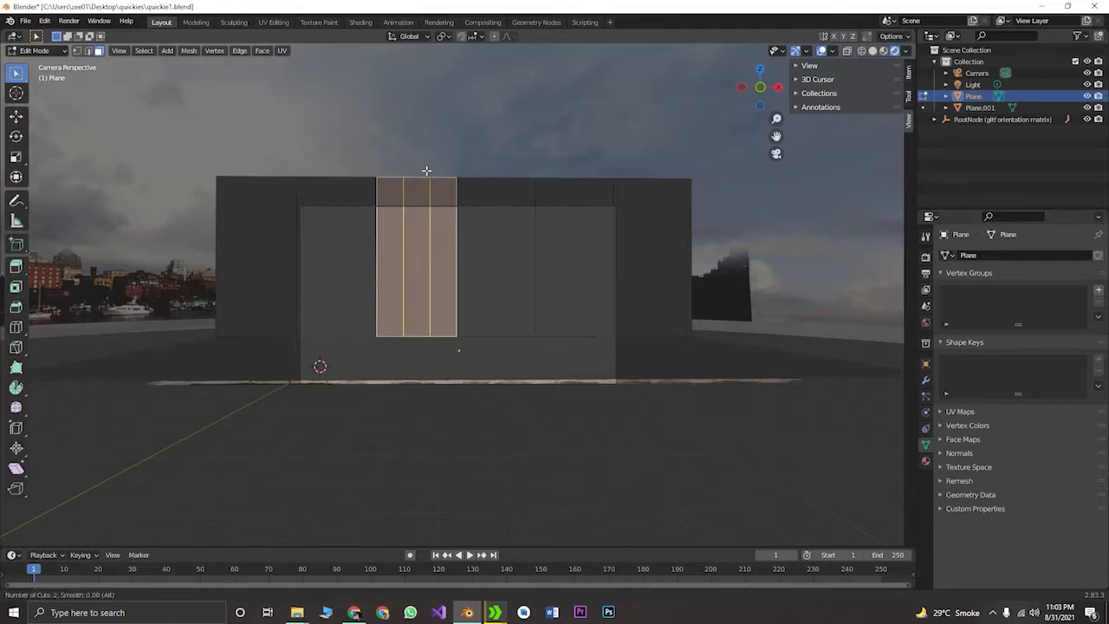
click(426, 171)
right_click(422, 166)
key(s)
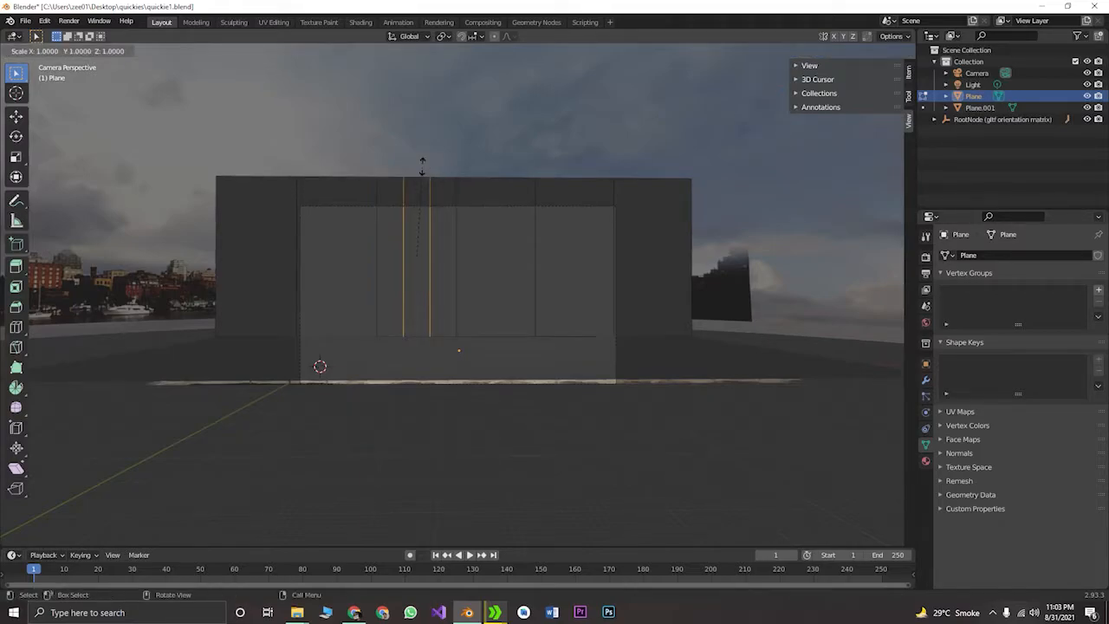
key(x)
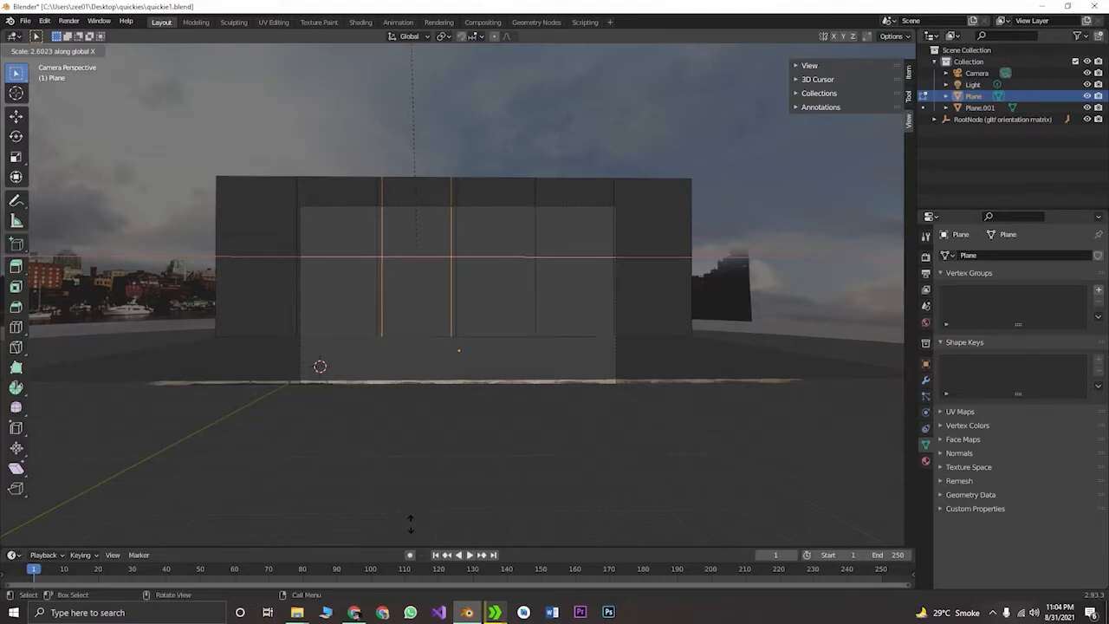
click(405, 154)
Scale the two new vertical cuts by 2.7 along the X axis so they sit near the panel's side edges
key(s)
key(x)
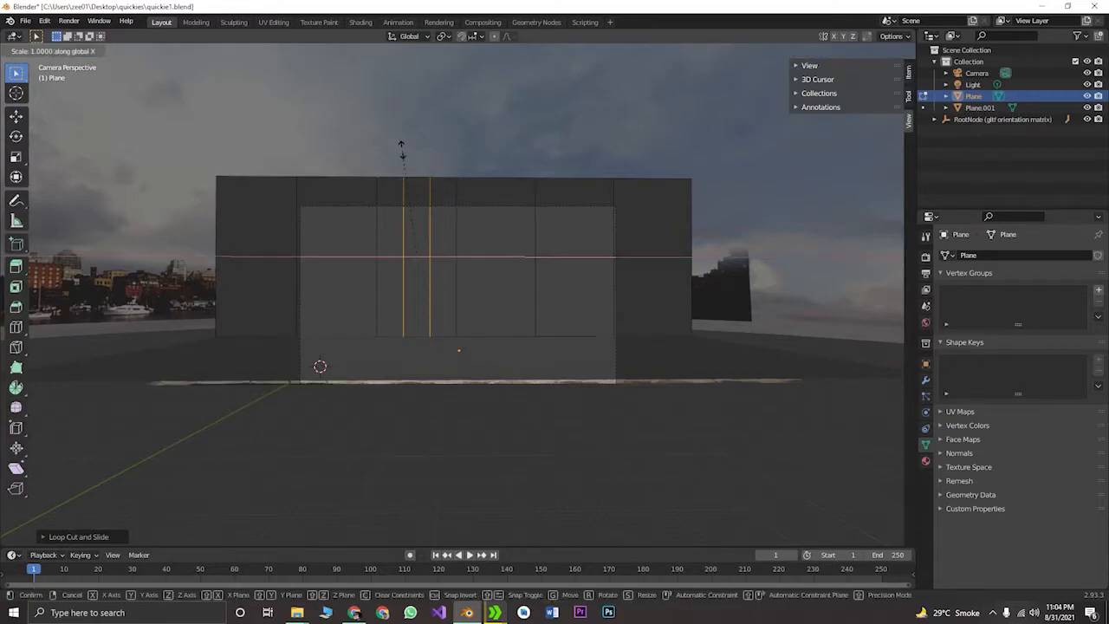
text(2)
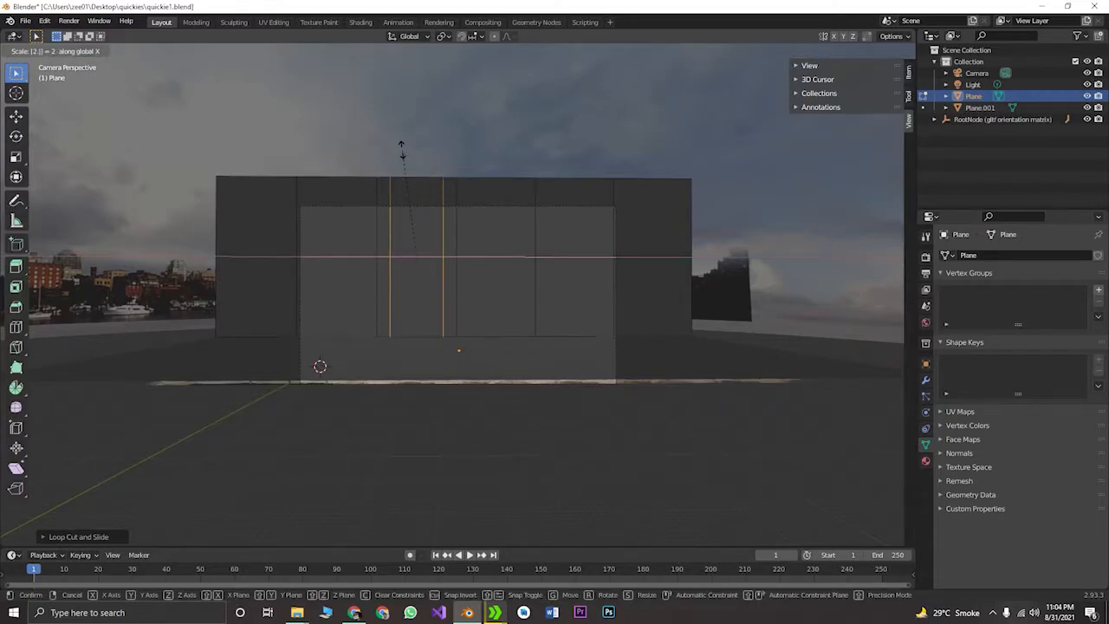
text(.5)
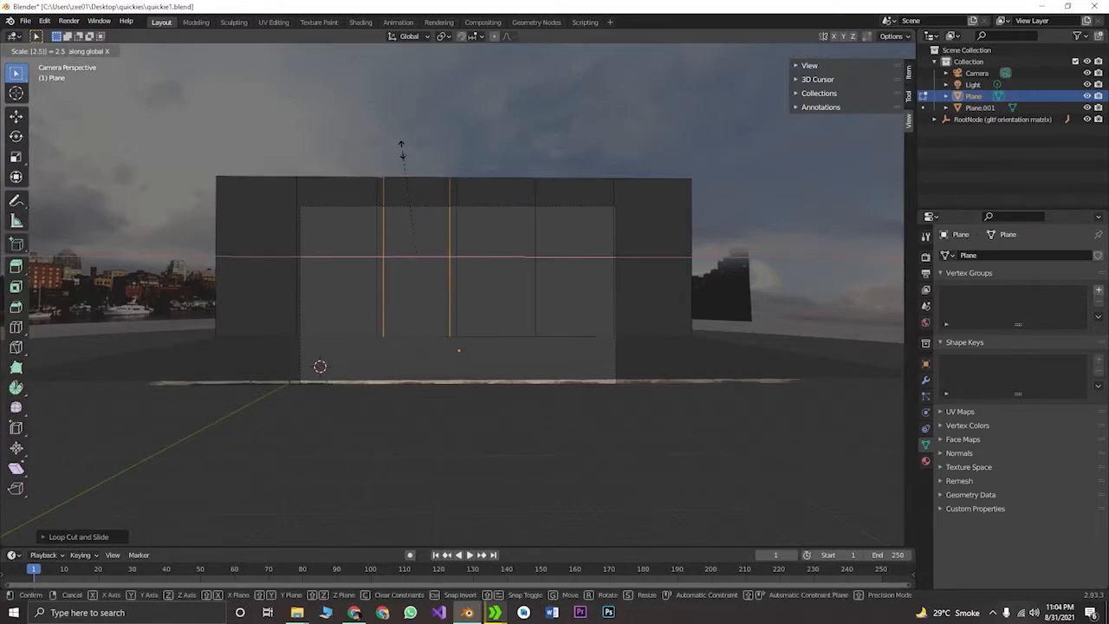
key(BackSpace)
key(BackSpace)
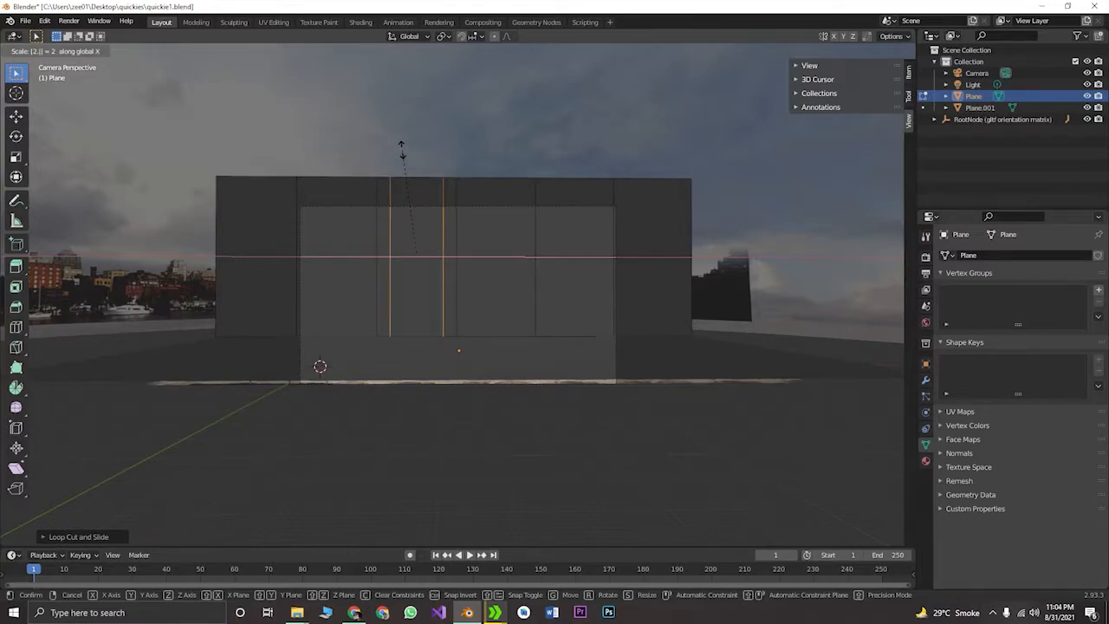
text(7)
click(407, 154)
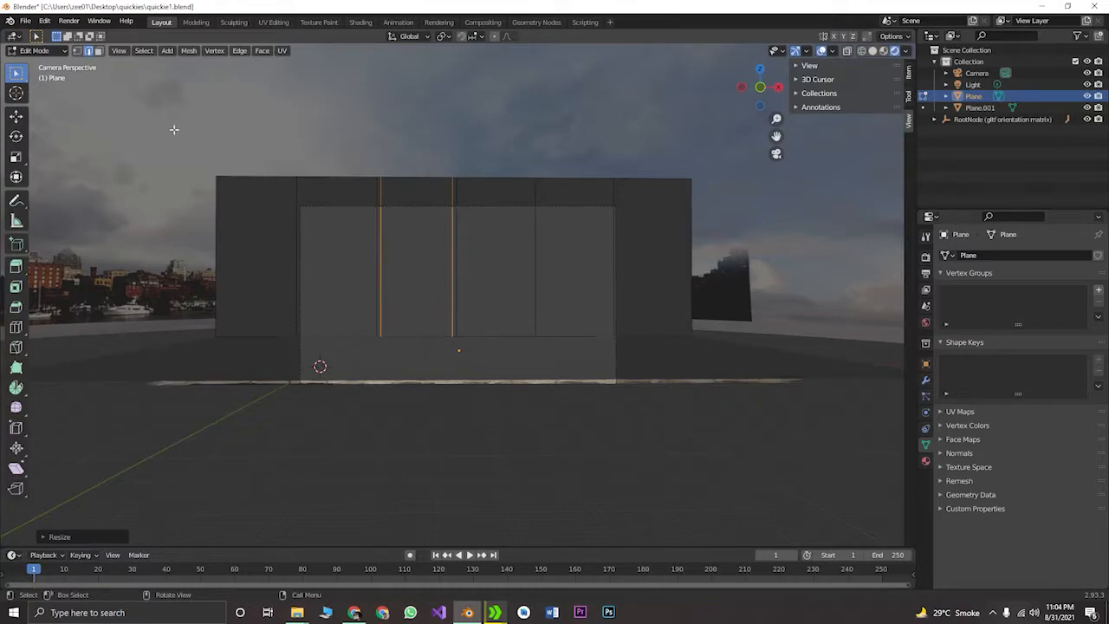
Select the inner face between those two cuts and add two evenly spaced horizontal loop cuts across the whole wall
click(98, 50)
click(402, 244)
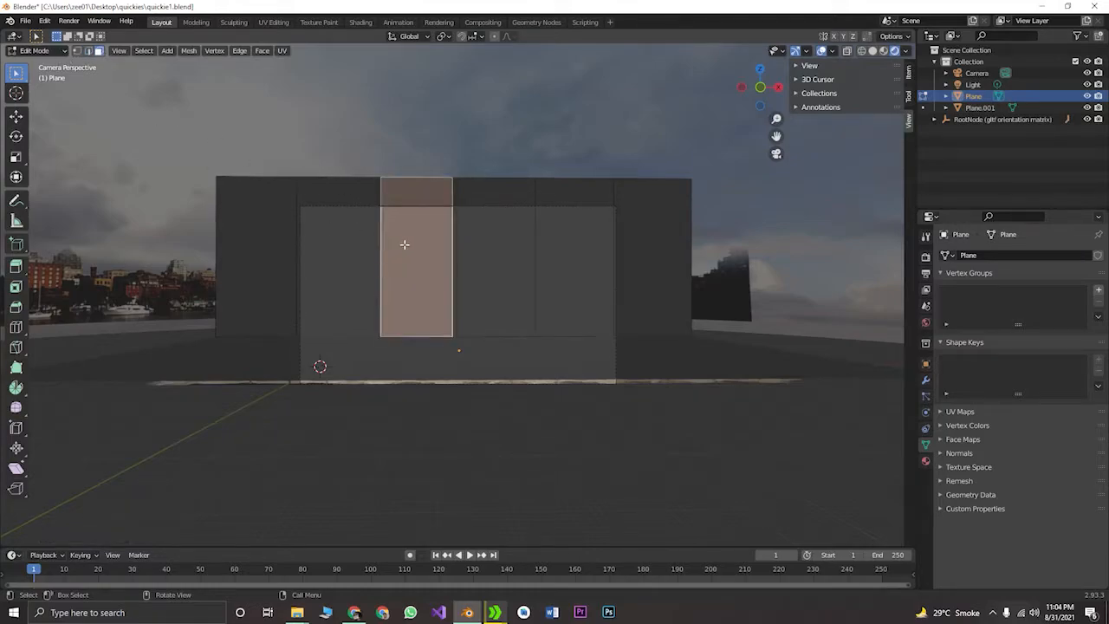
key(ctrl+r)
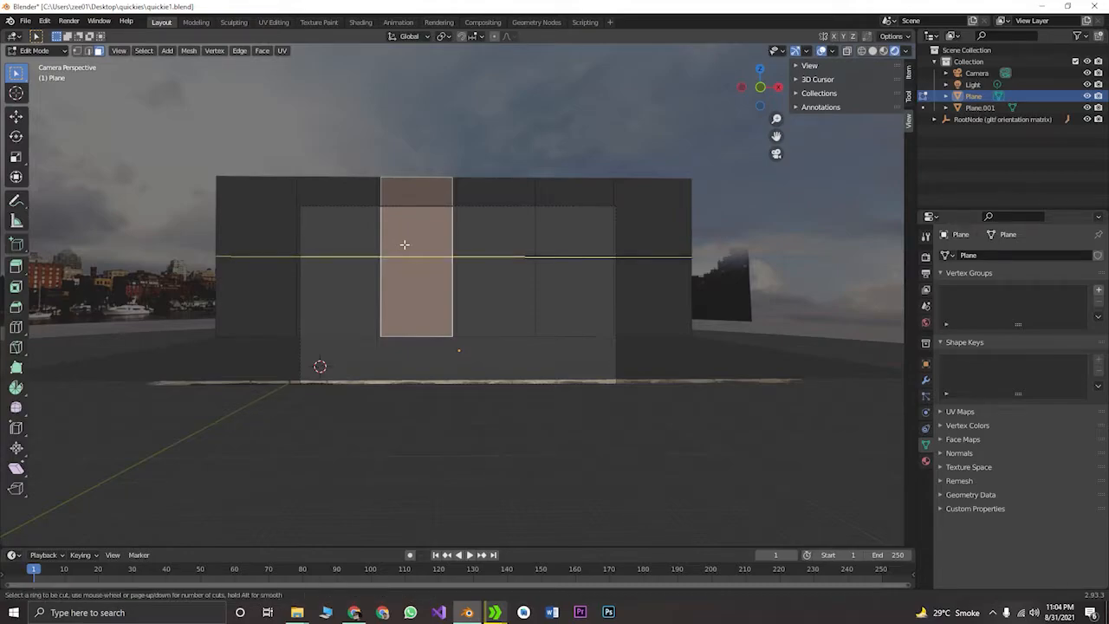
scroll(403, 245, up, 1)
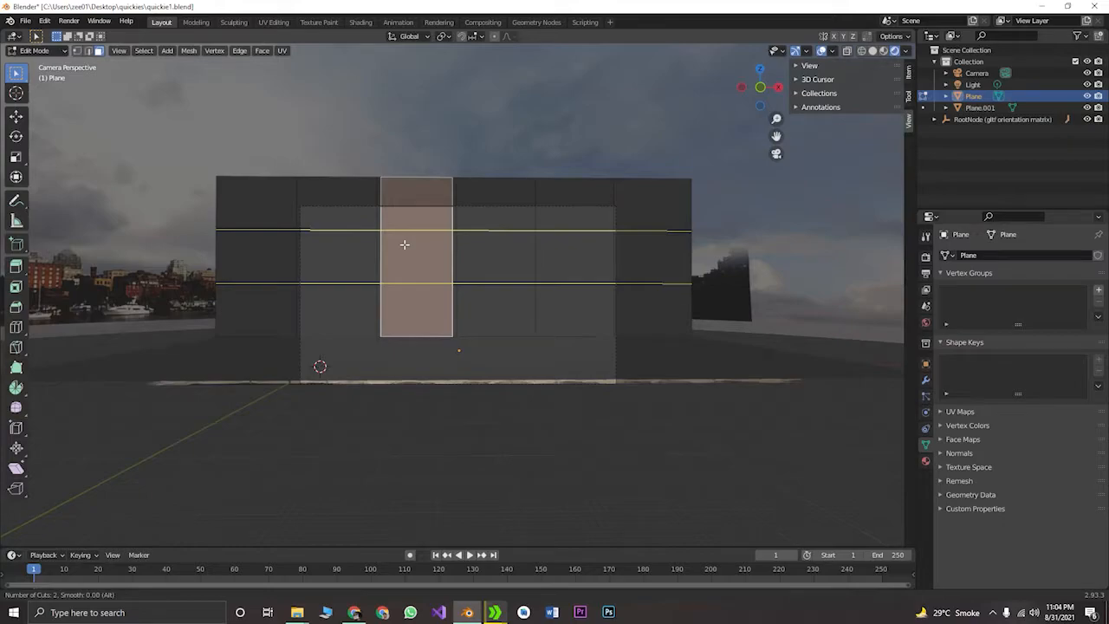
click(403, 244)
right_click(401, 240)
Scale the two horizontal cuts by about 2.27 along the Z axis, spreading them towards the wall's upper and lower edges
key(s)
right_click(376, 239)
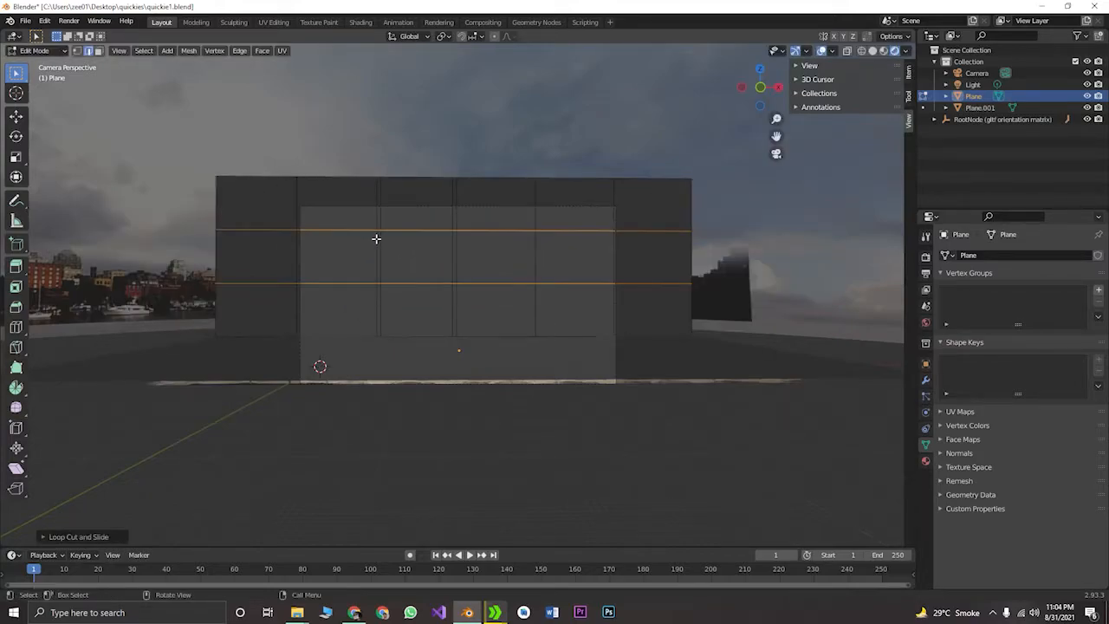
key(s)
key(z)
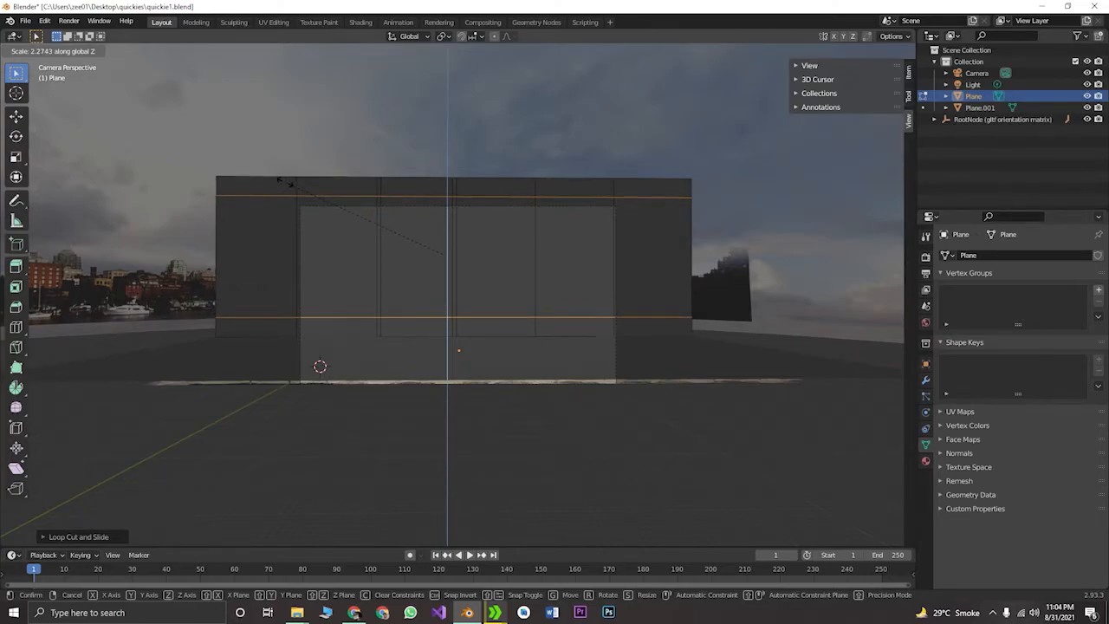
click(286, 184)
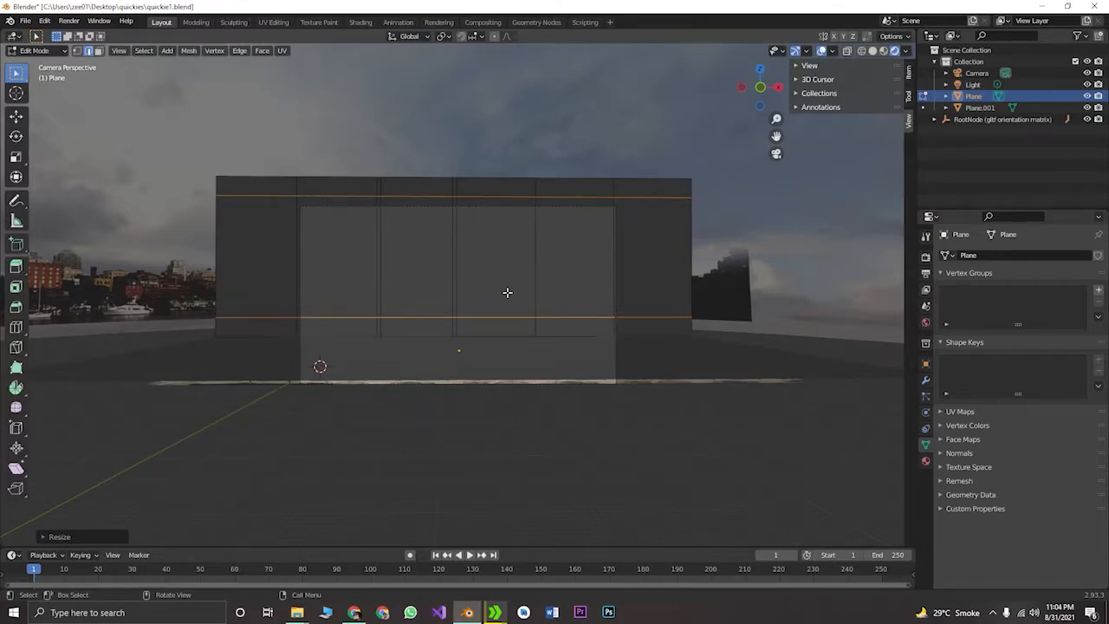
Select the leftmost of the wall's four middle panels and add two evenly spaced vertical loop cuts inside it
click(98, 51)
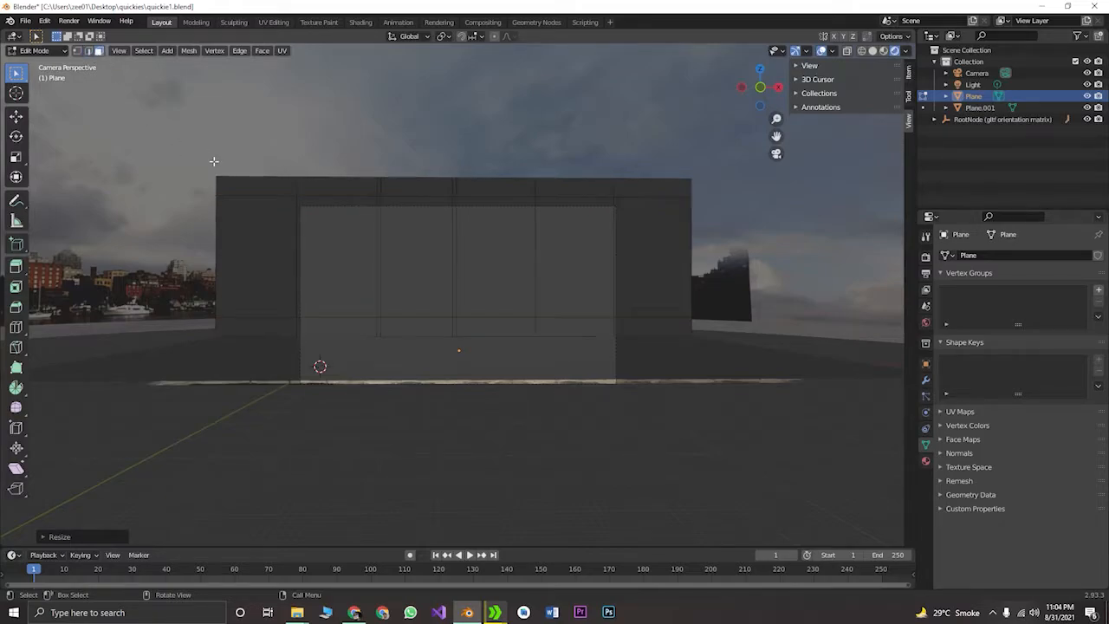
click(345, 237)
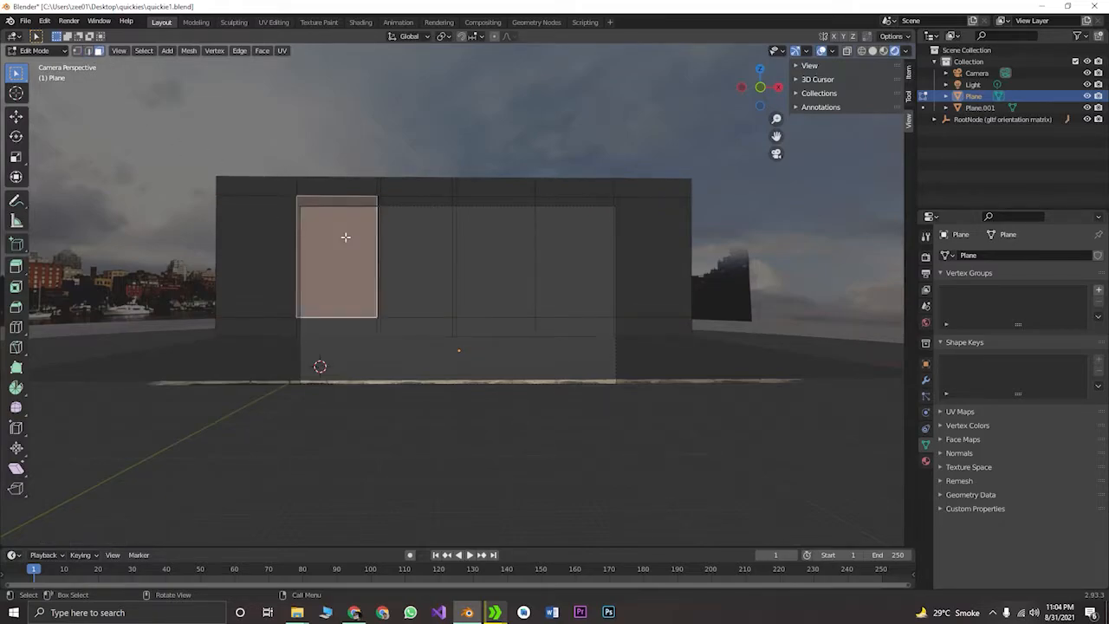
key(ctrl+r)
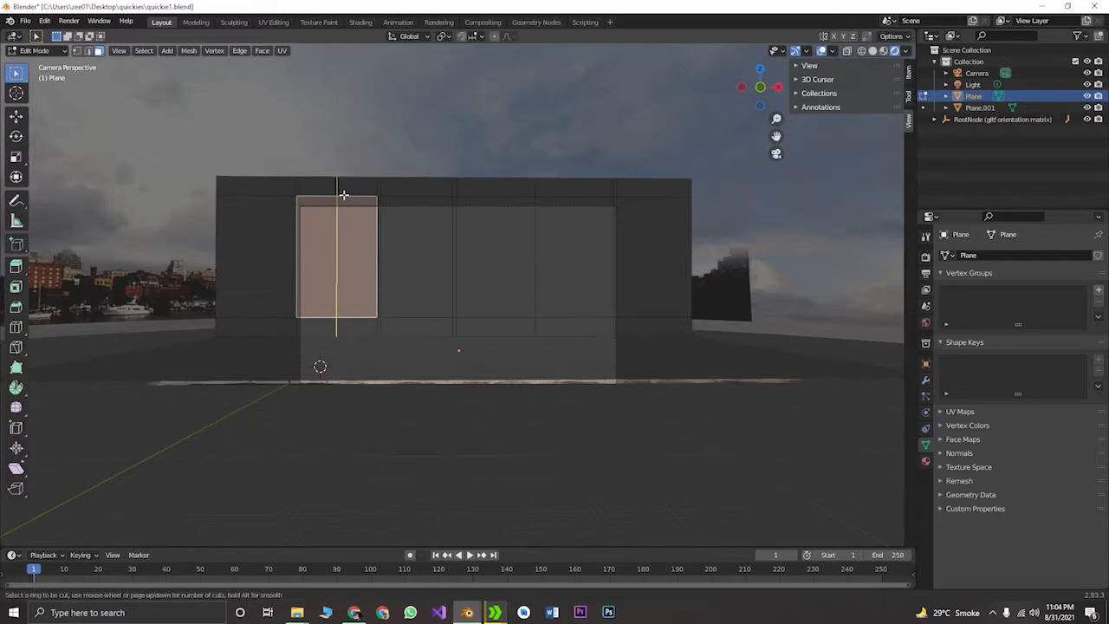
scroll(344, 195, up, 1)
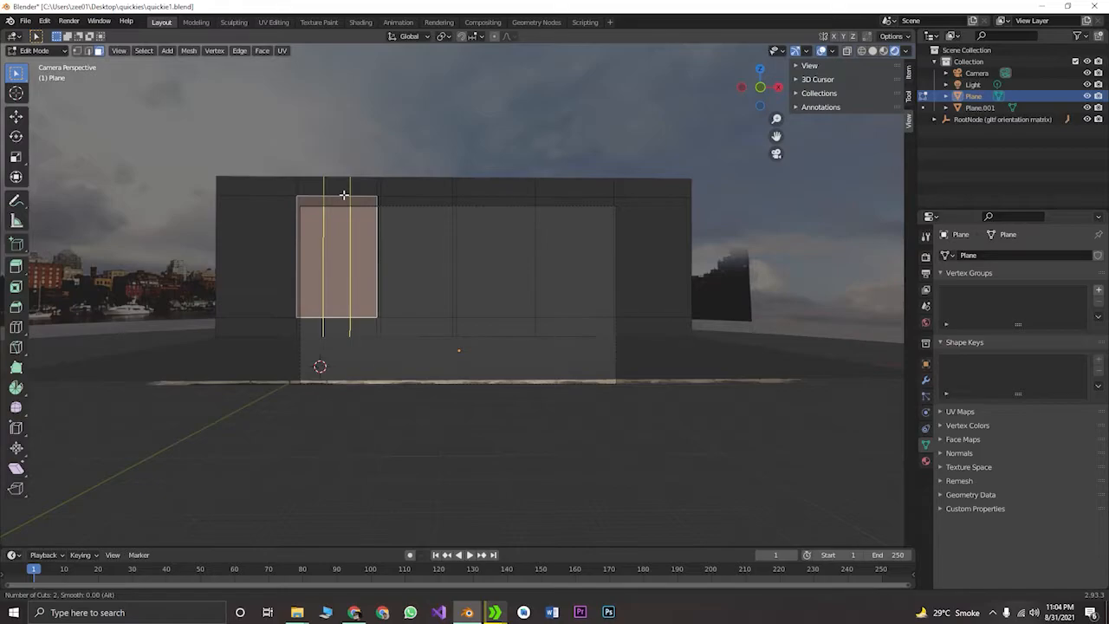
click(344, 195)
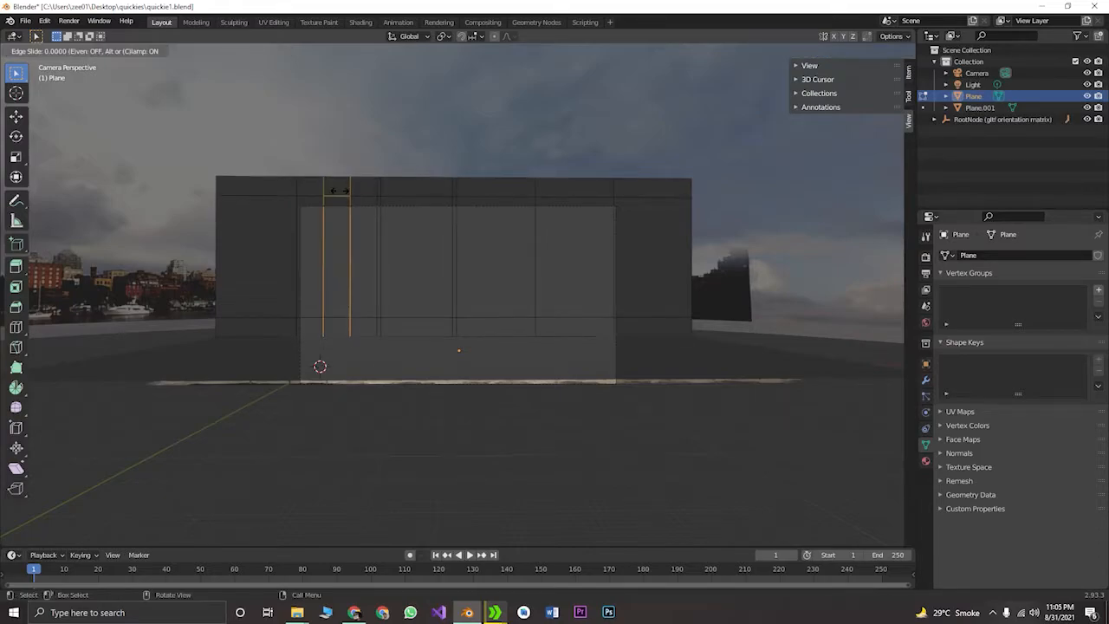
right_click(338, 190)
Scale the leftmost panel's two new vertical cuts by 2.7 along the global X axis
key(s)
key(x)
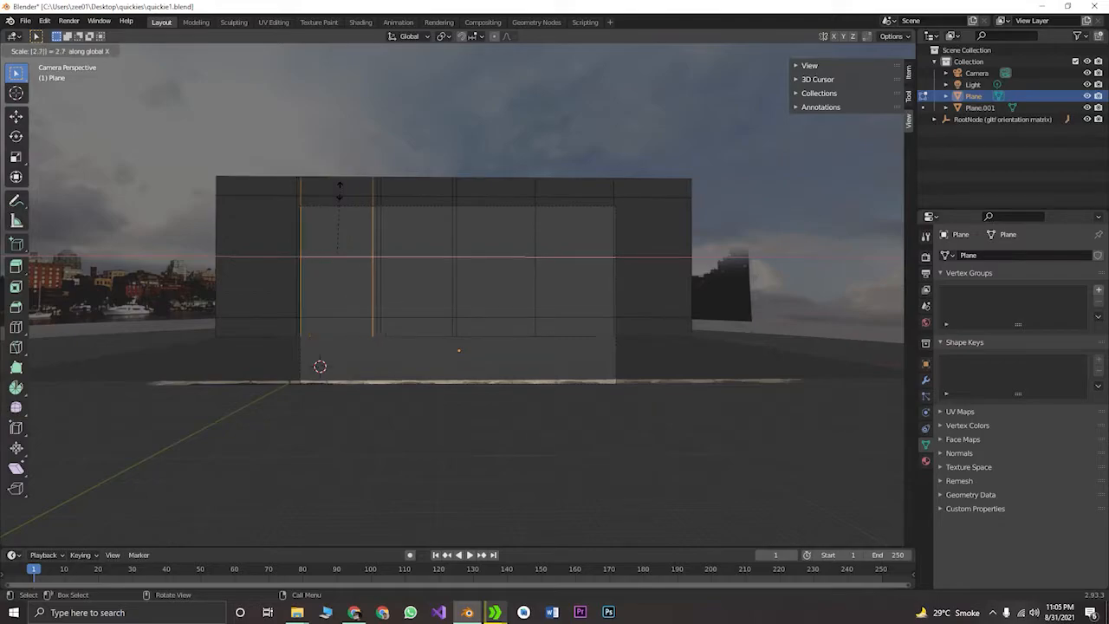
click(344, 195)
Select the panel face just right of the wall's centre and add two evenly spaced vertical loop cuts inside it
click(487, 267)
key(3)
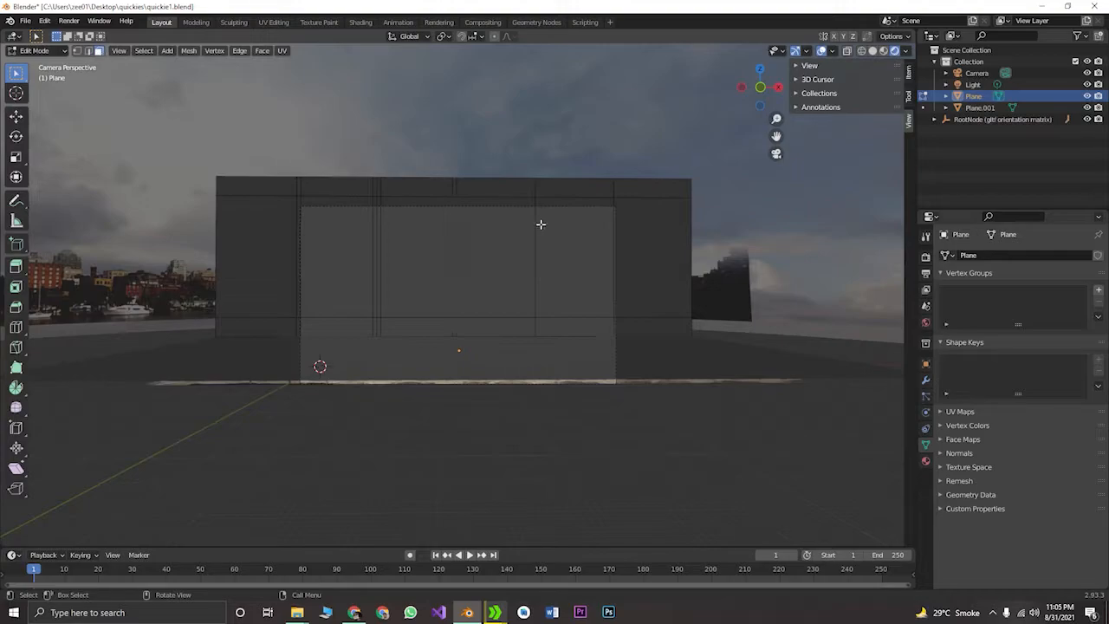
click(509, 242)
key(ctrl+r)
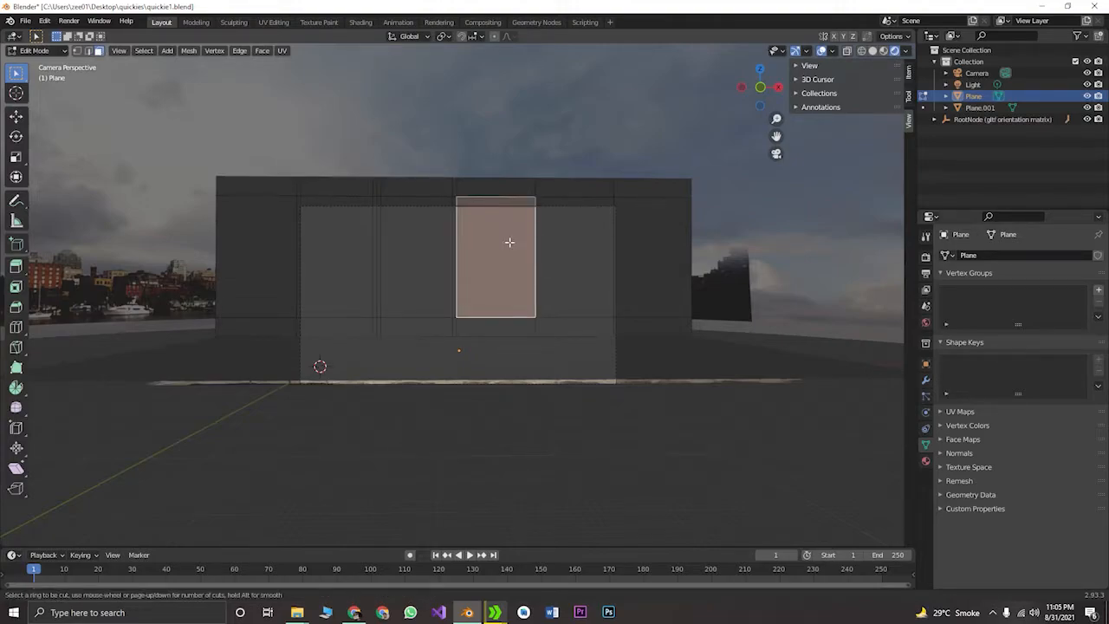
scroll(494, 206, up, 1)
click(494, 206)
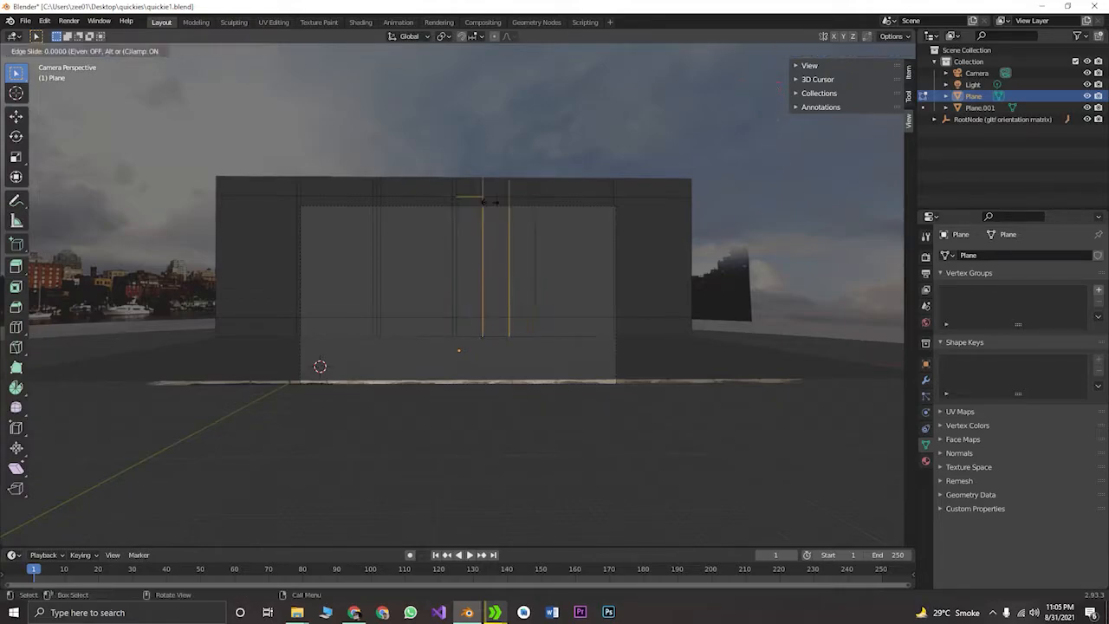
click(490, 202)
Scale the two vertical cuts right of the wall's centre by 2.7 along the global X axis
text(sx)
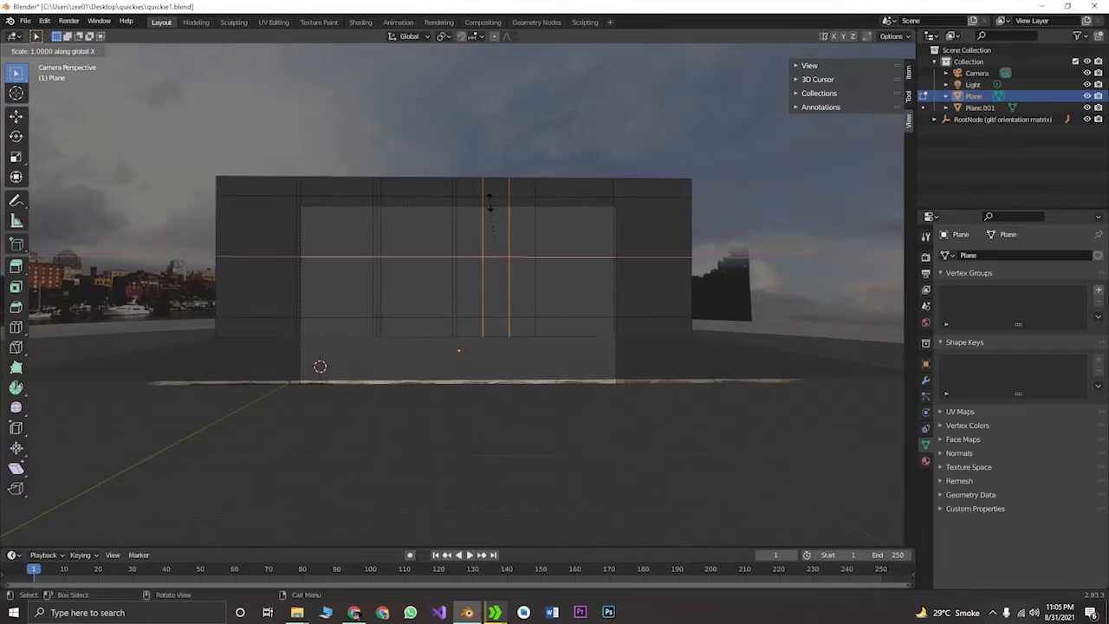
text(2.7)
key(Return)
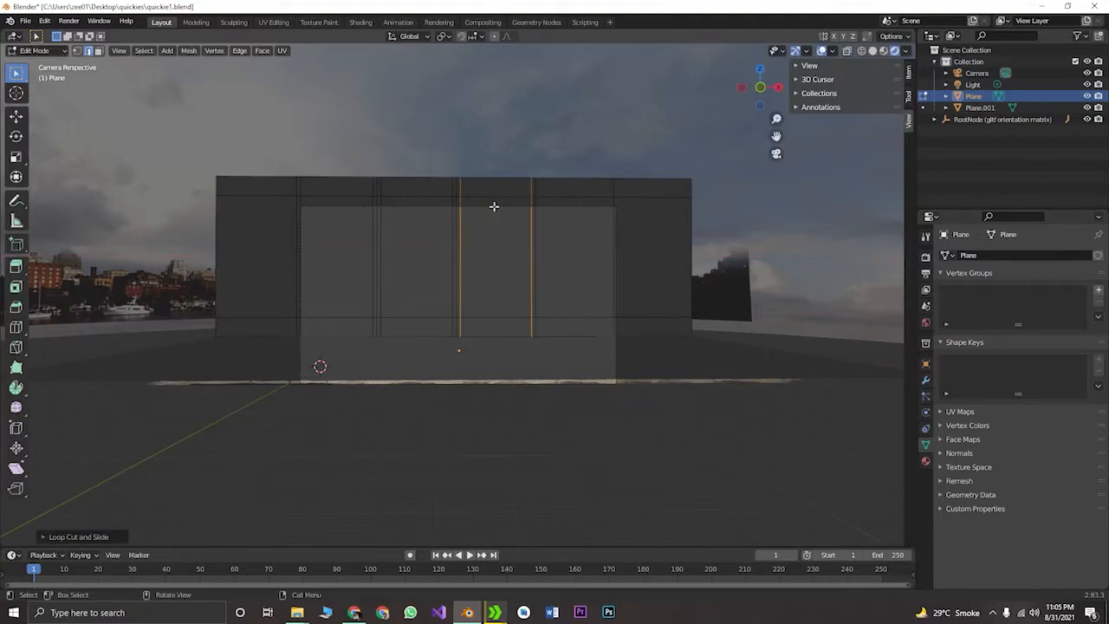
Select the rightmost of the four middle panel faces and add two evenly spaced vertical loop cuts inside it
click(99, 52)
click(576, 272)
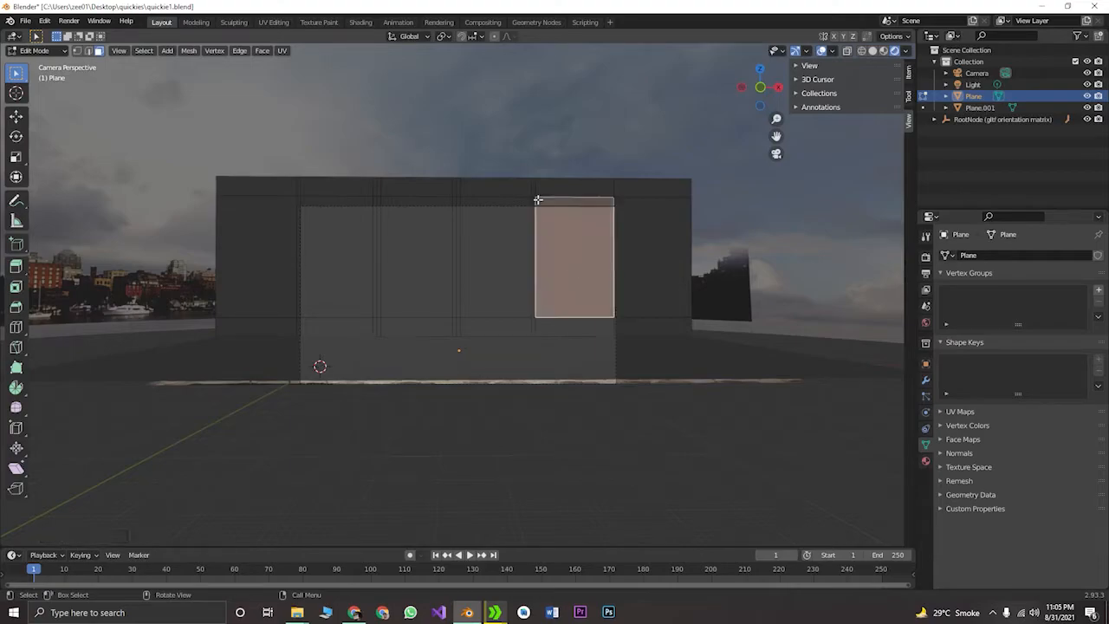
key(ctrl+r)
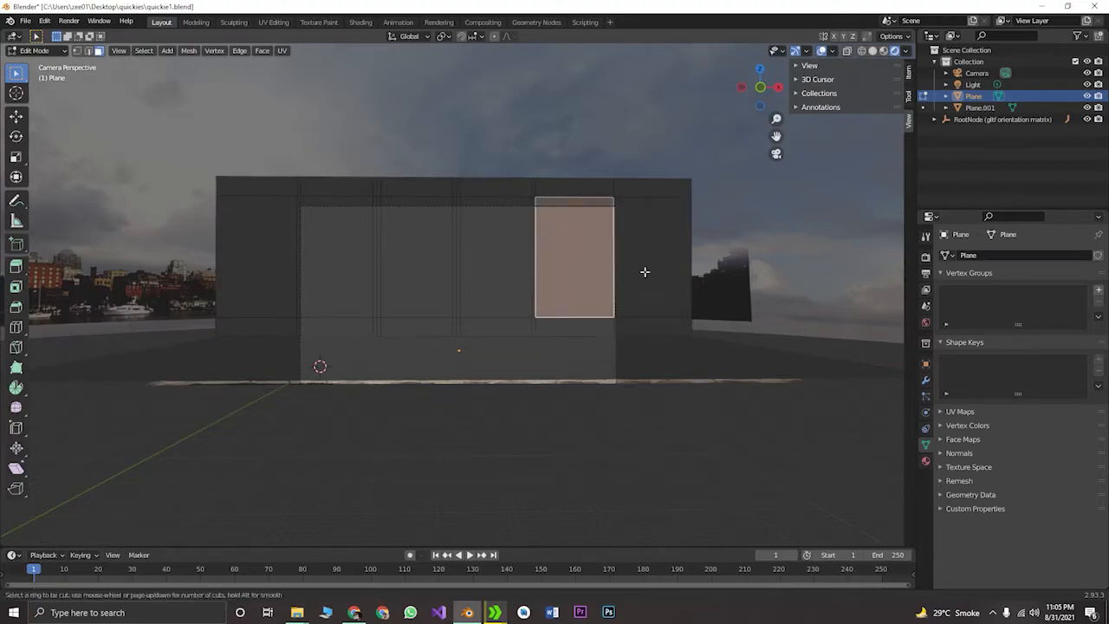
scroll(595, 203, up, 1)
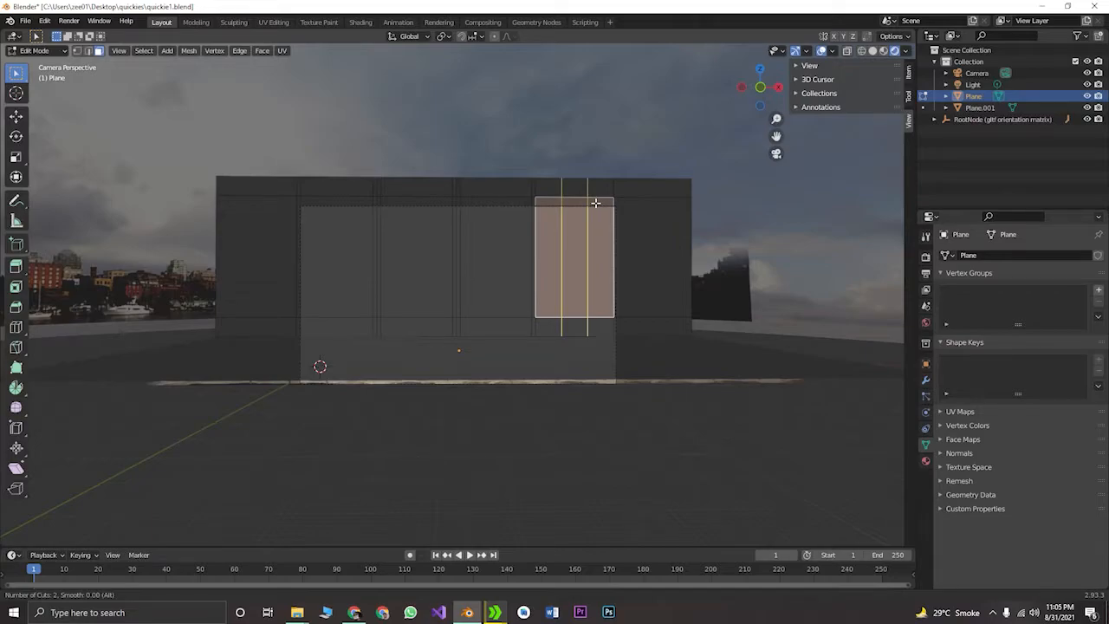
click(596, 203)
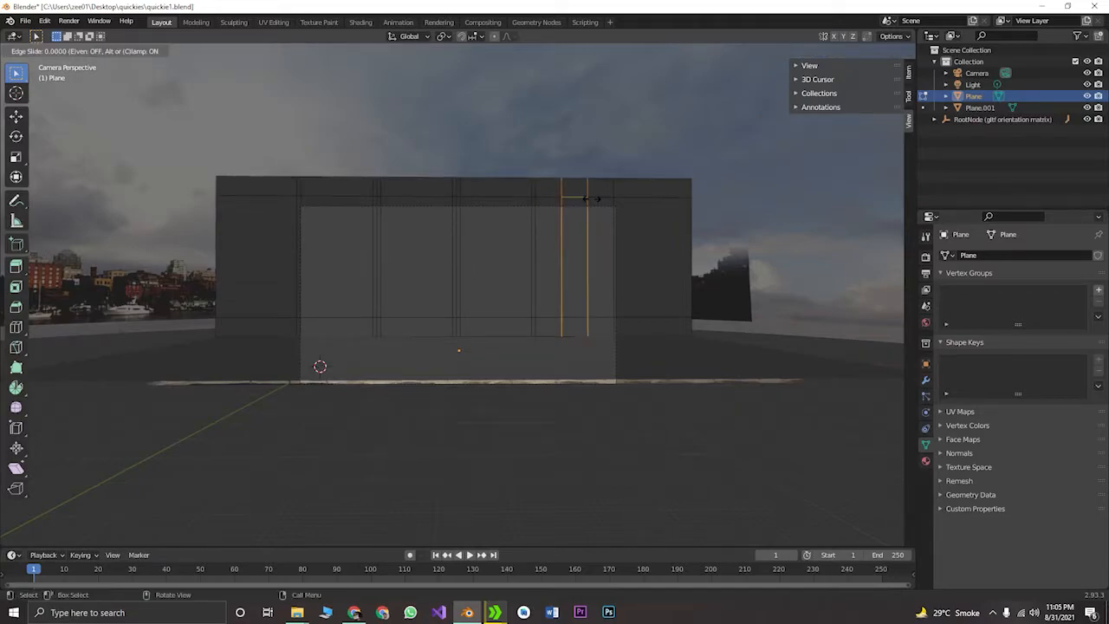
right_click(595, 198)
Scale the rightmost panel's two new vertical cuts by 2.7 along the global X axis
key(s)
key(x)
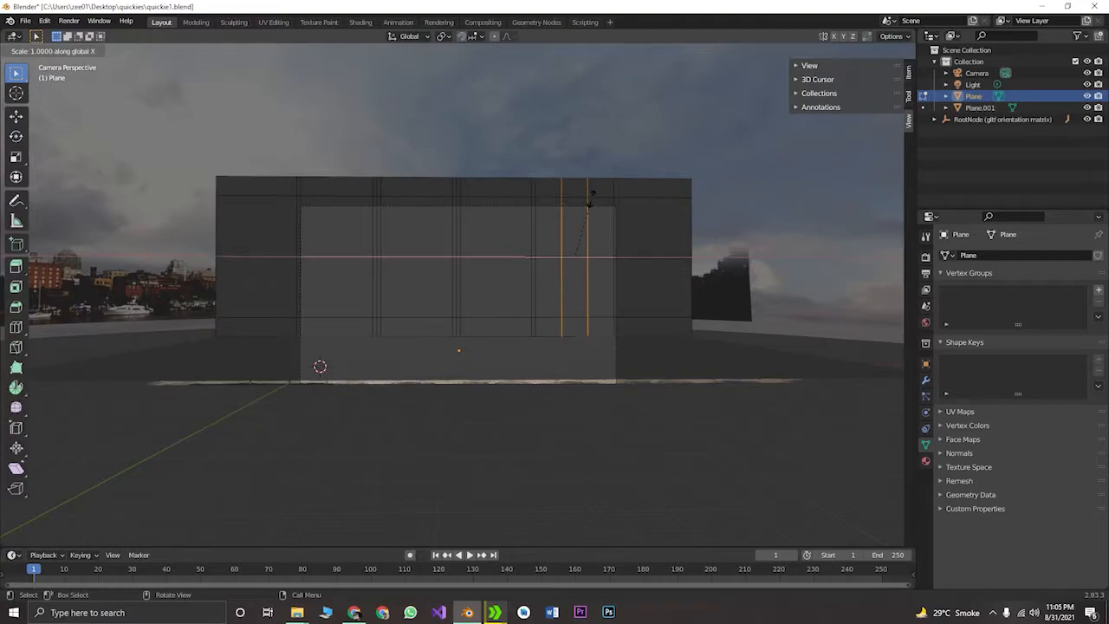
text(2.7)
key(Return)
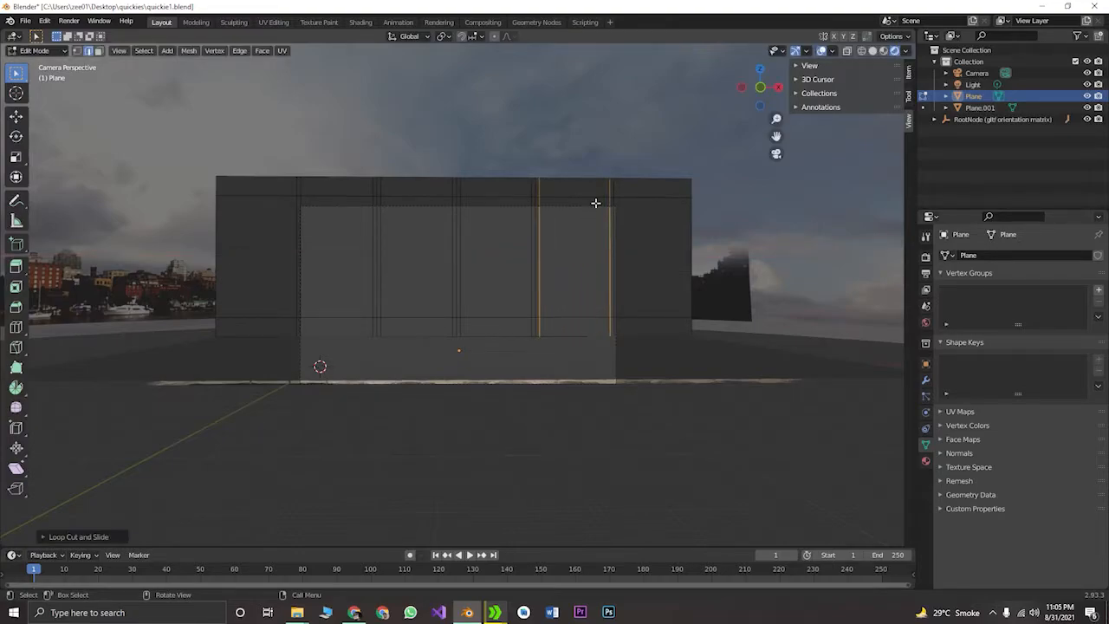
Delete the large inner faces of the wall's four middle panels one by one, from left to right, to open windows
key(alt+a)
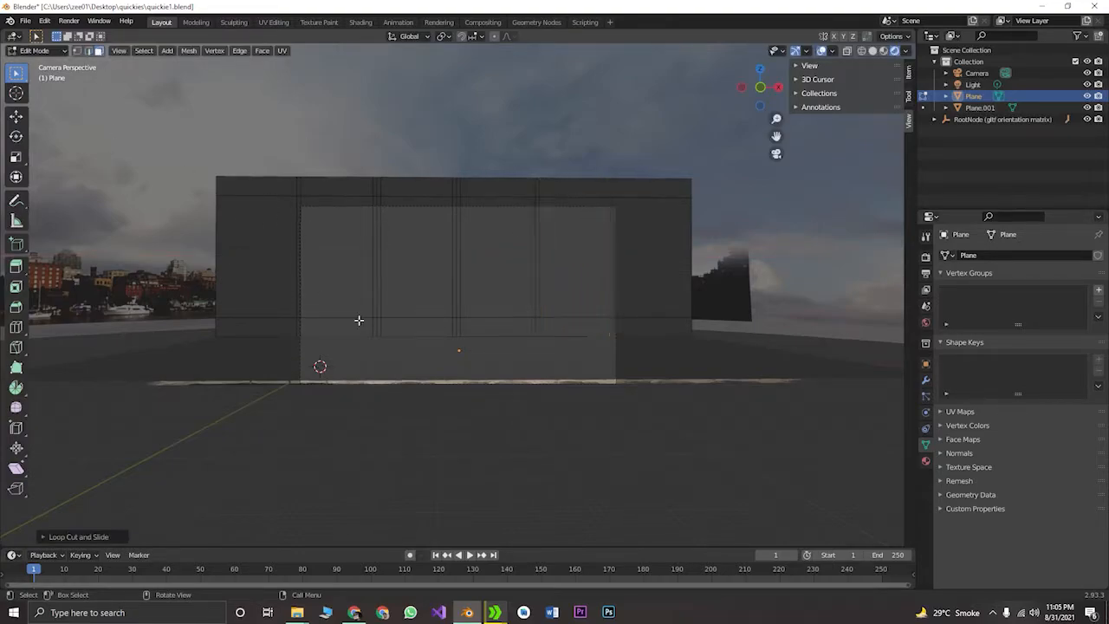
click(350, 264)
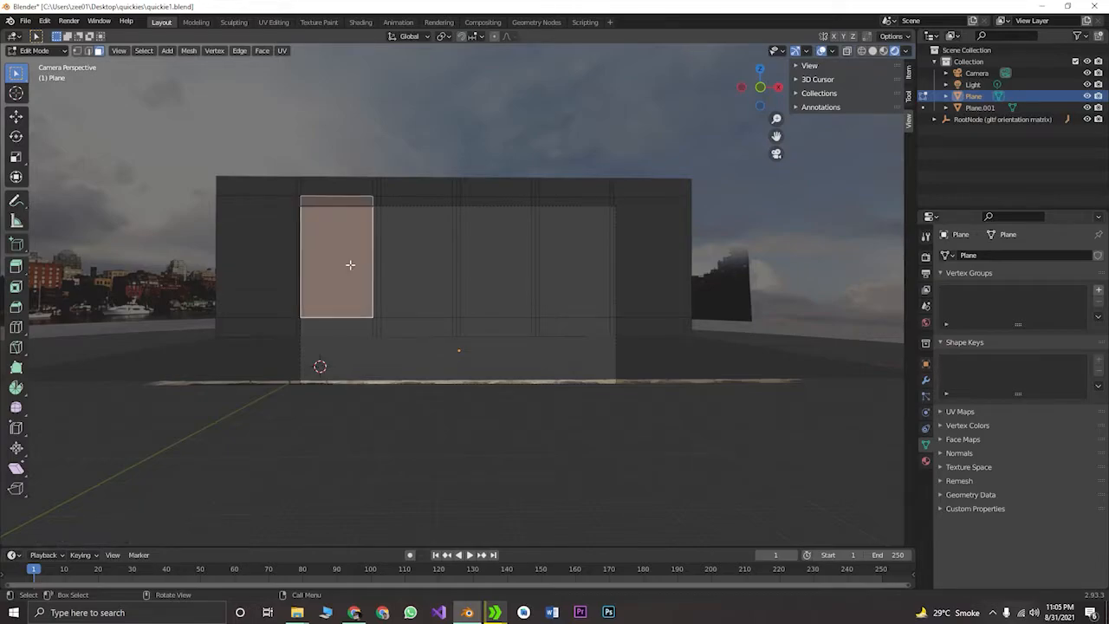
key(x)
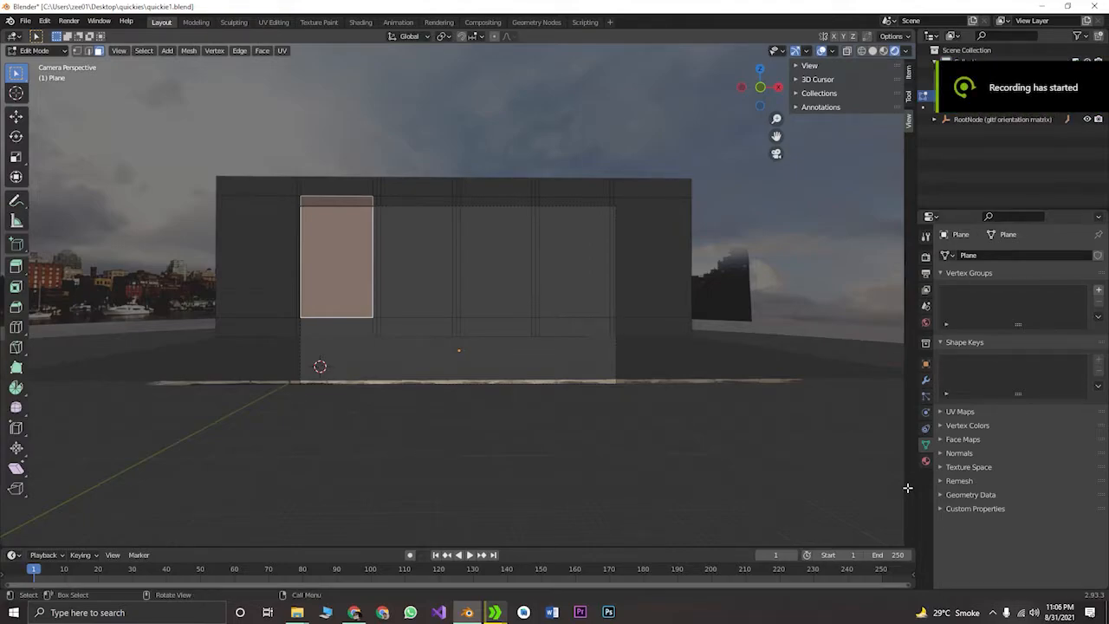
key(x)
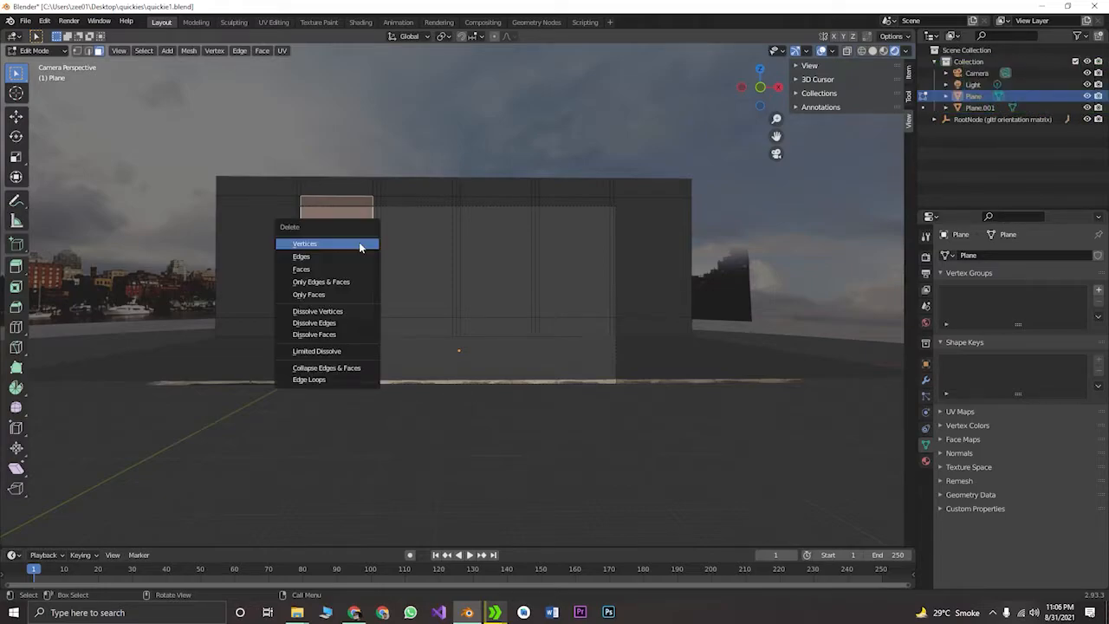
click(361, 269)
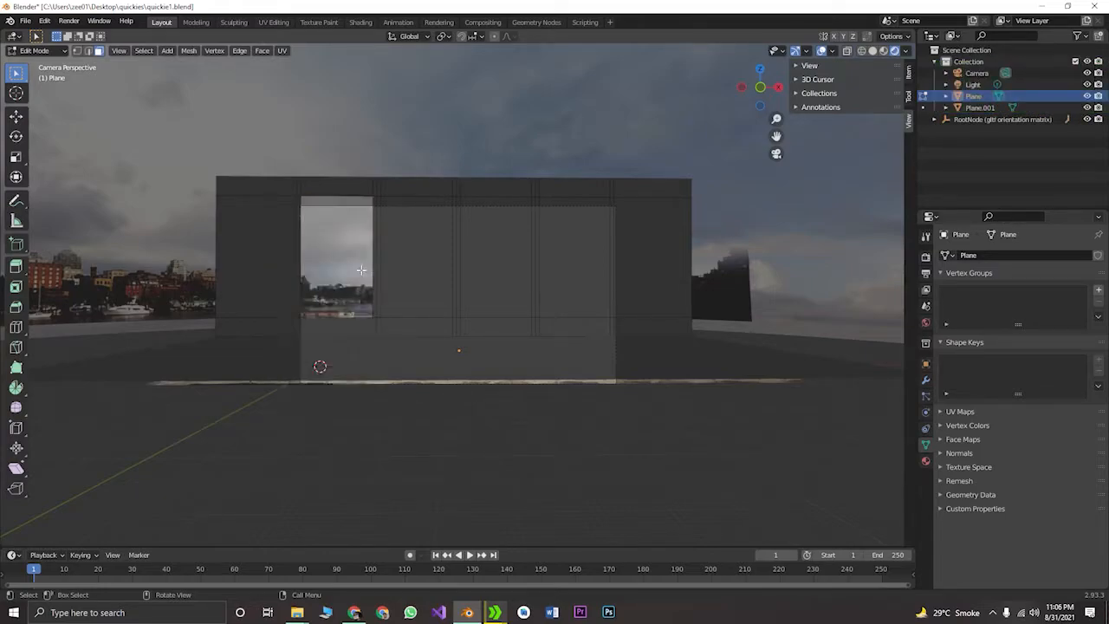
click(410, 278)
key(x)
click(407, 274)
click(505, 283)
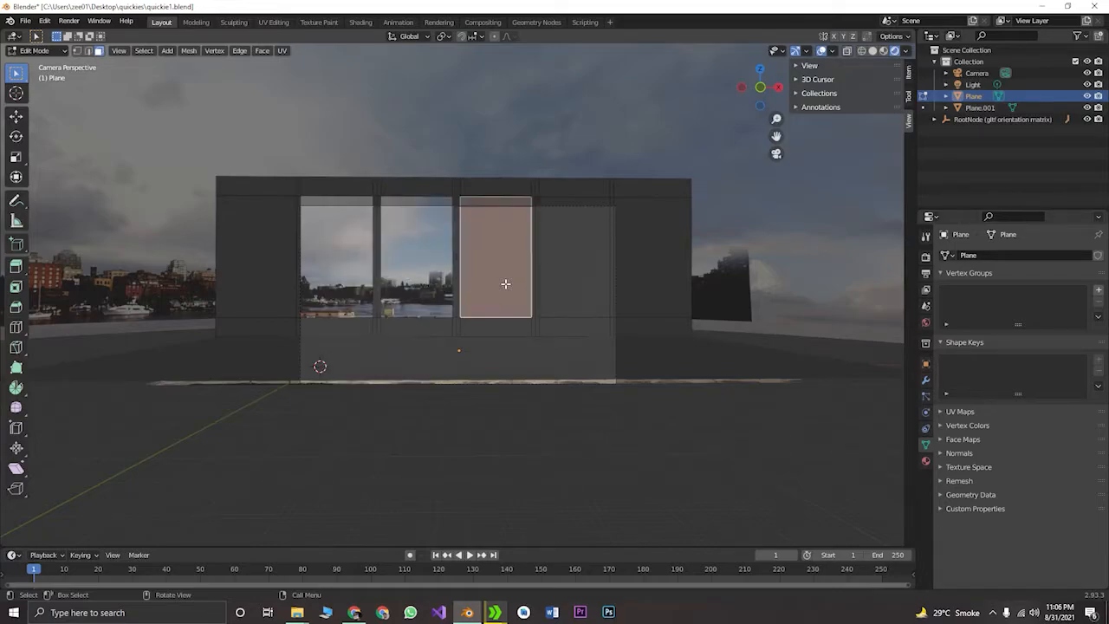
key(x)
click(505, 284)
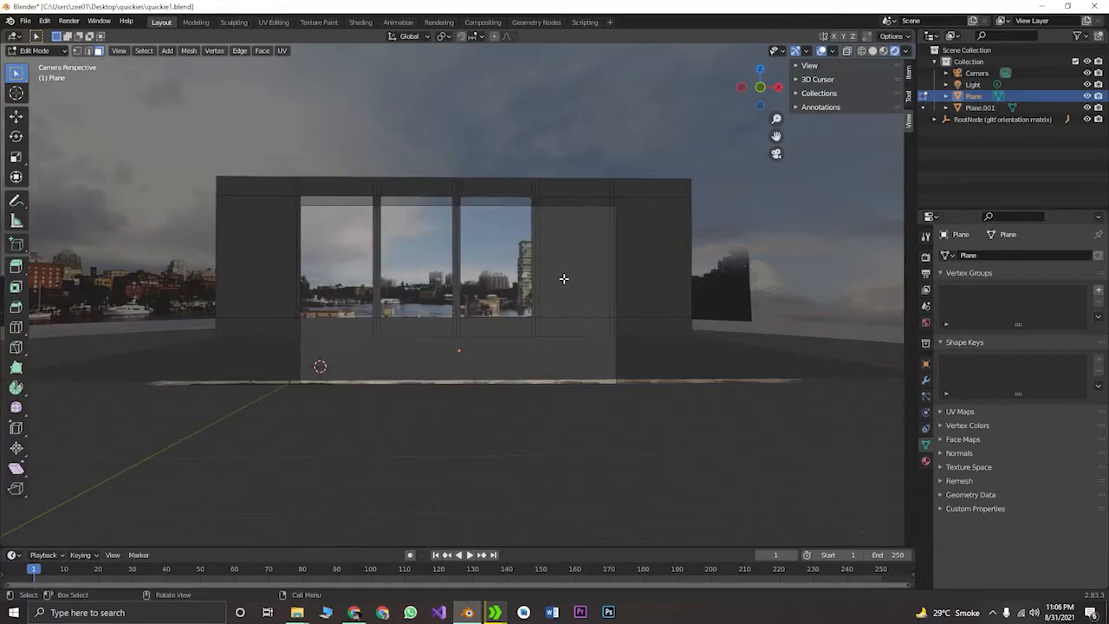
click(588, 264)
key(x)
click(585, 261)
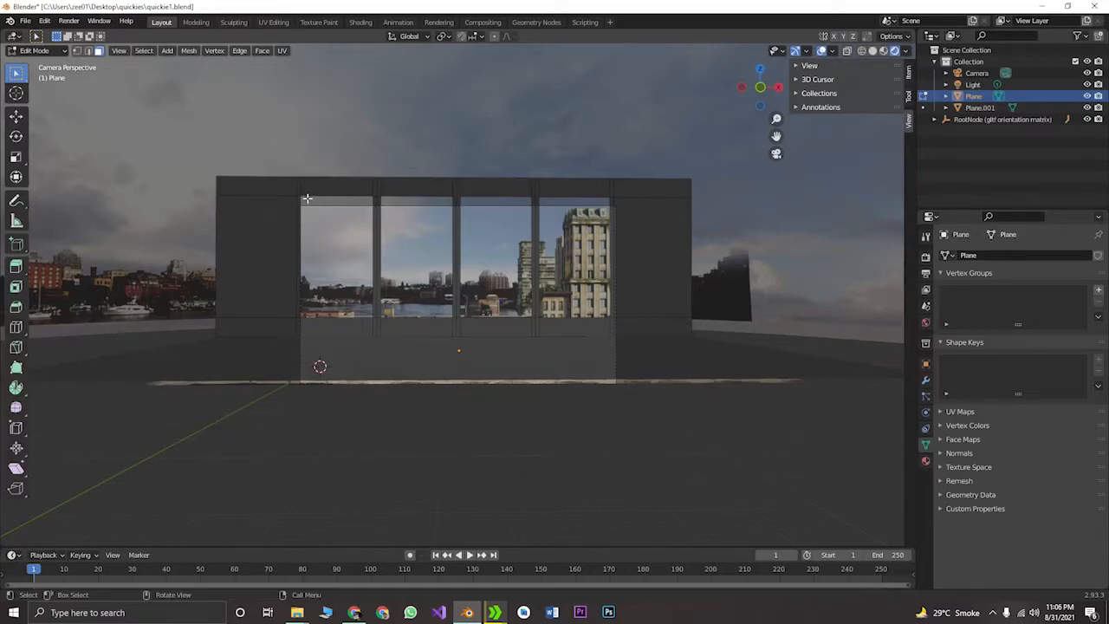
Undo the deletion of the four panel faces, back to the selected leftmost panel face
key(ctrl+z)
key(ctrl+z)
key(ctrl+z)
key(ctrl+z)
key(ctrl+z)
key(ctrl+z)
key(ctrl+z)
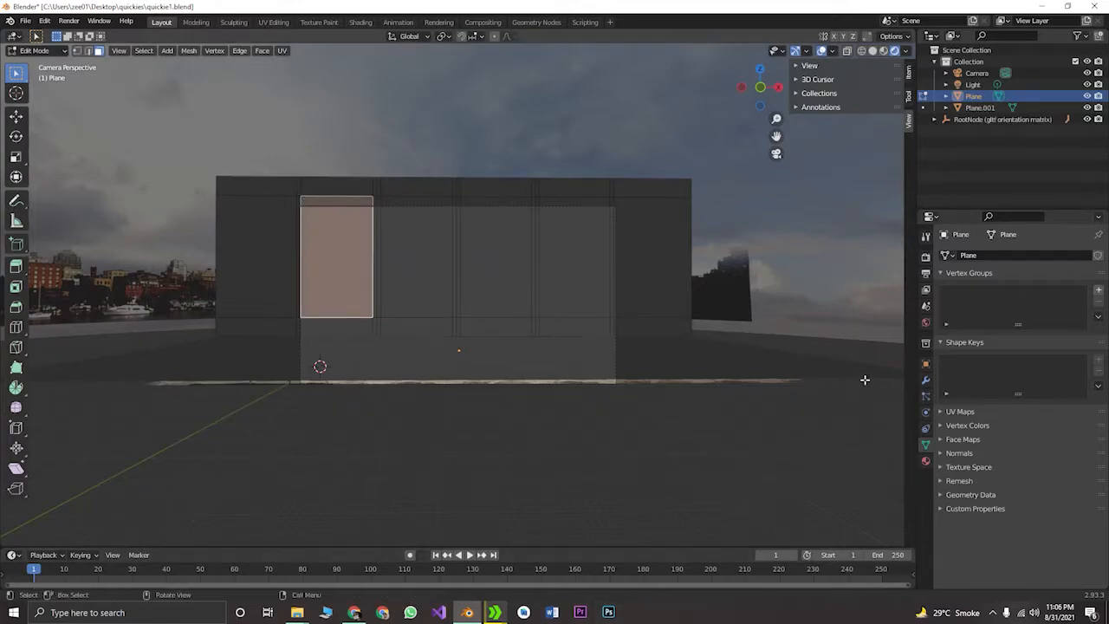
Create a new material on the wall object and look through its surface settings
click(926, 461)
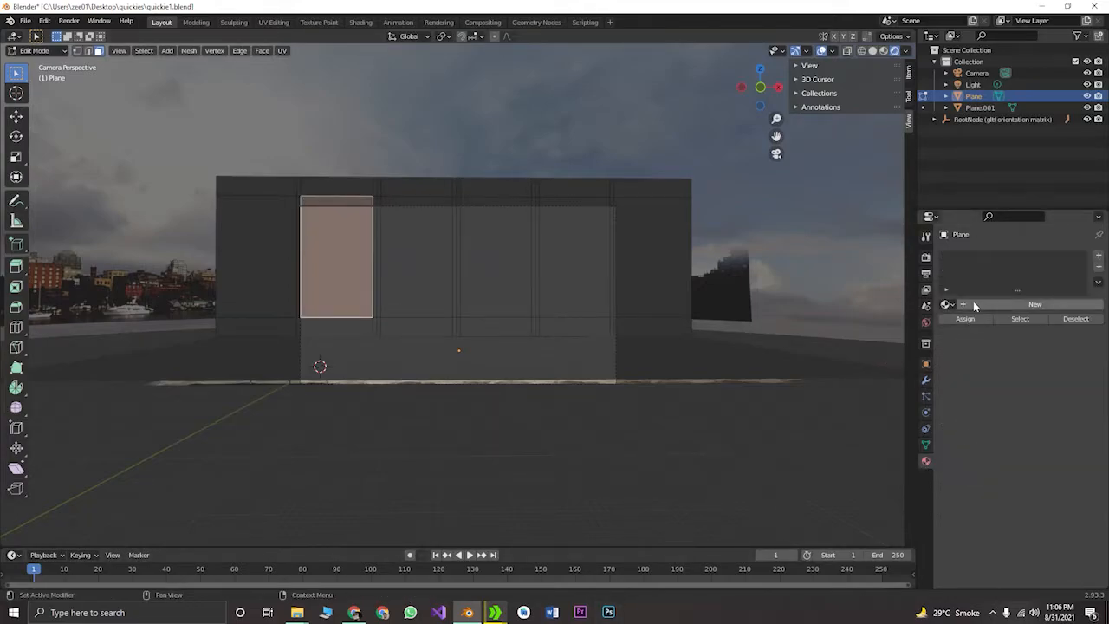
click(1034, 304)
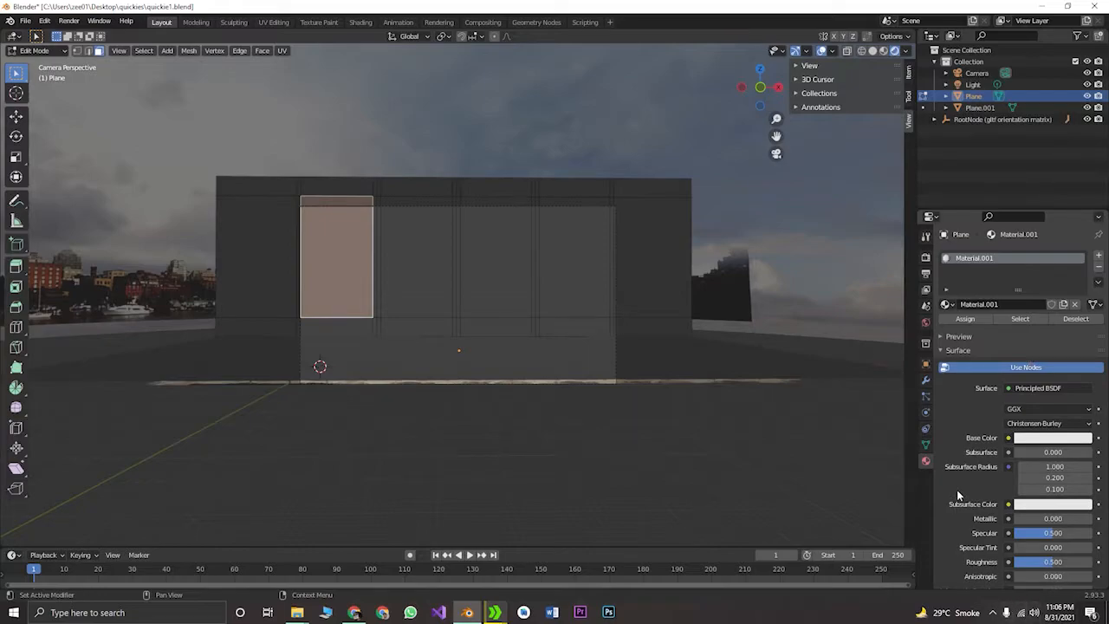
scroll(957, 490, down, 8)
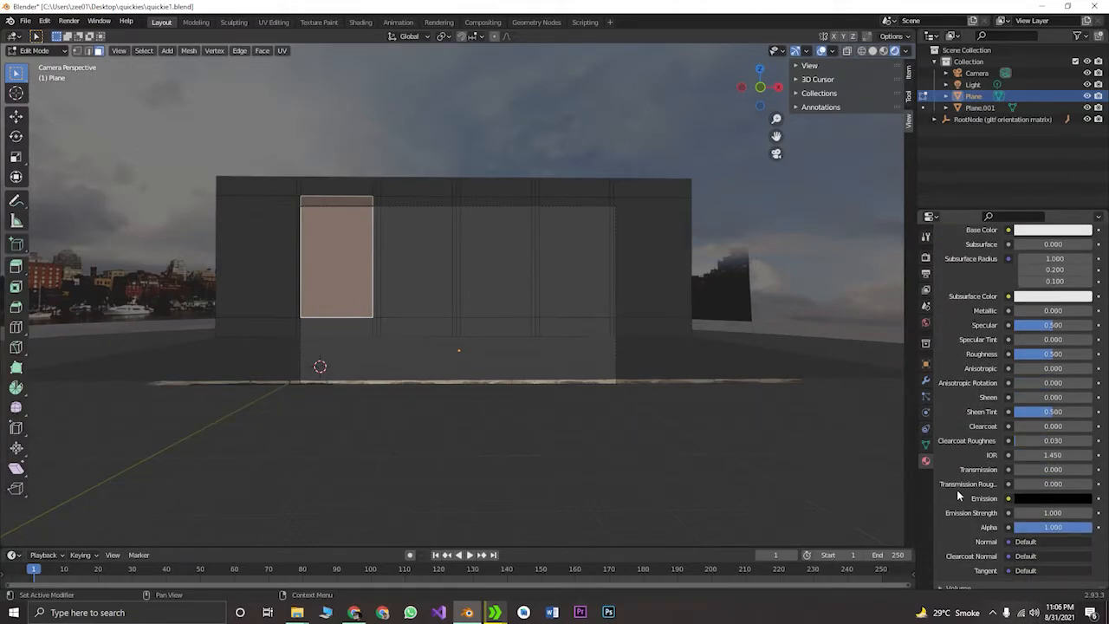
scroll(957, 489, down, 1)
scroll(957, 489, down, 7)
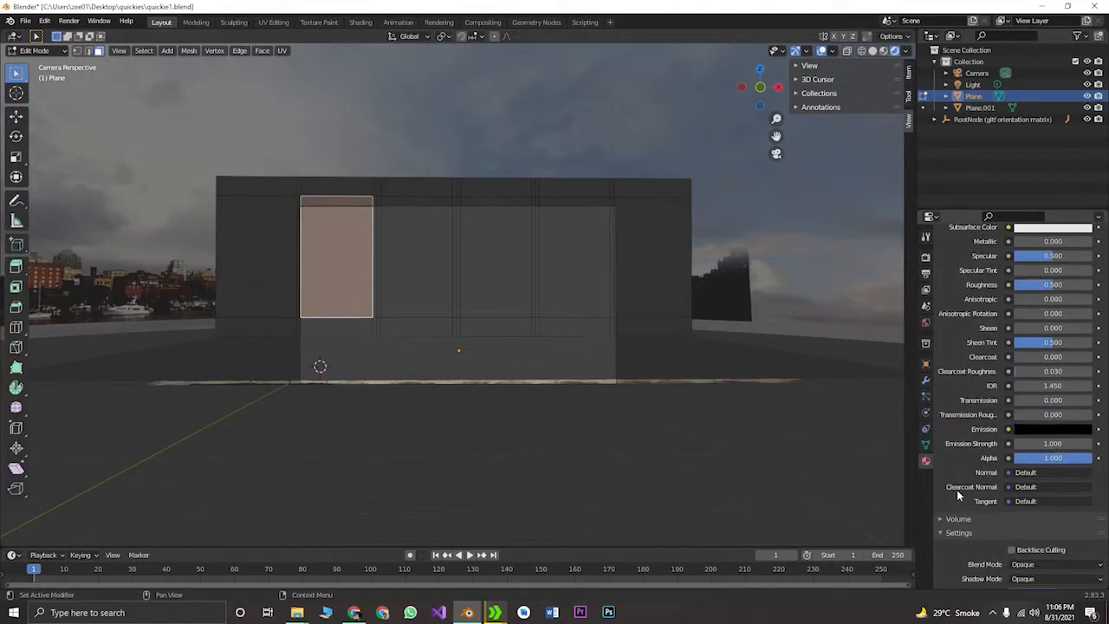
scroll(957, 489, up, 16)
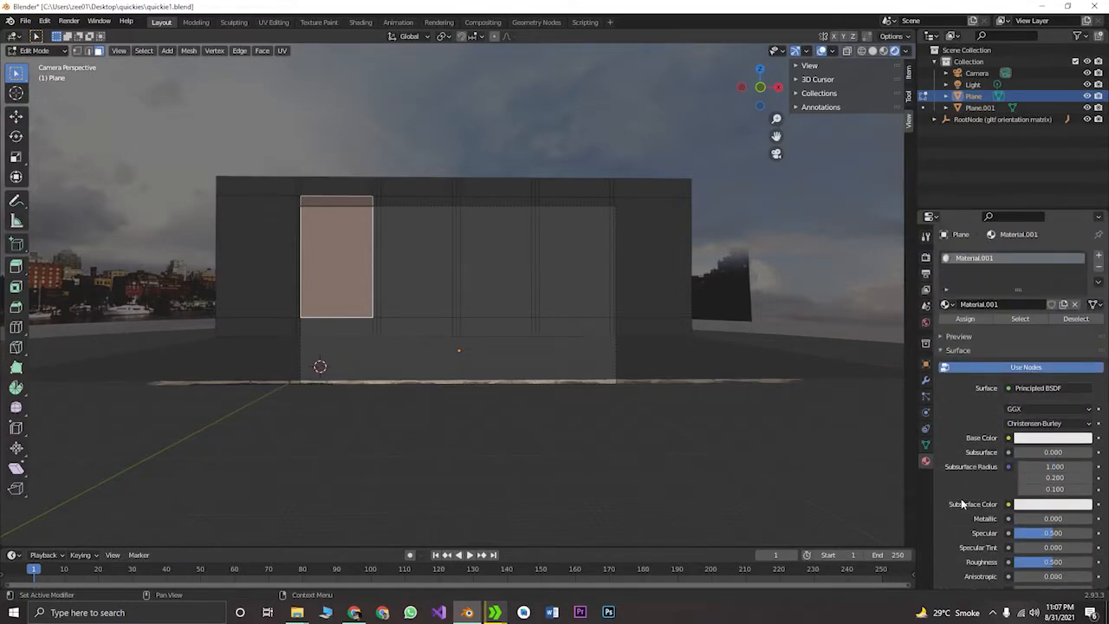
Set the wall material's base color to a yellow-green with hue 0.214, saturation 0.699 and value 0.8
click(1051, 437)
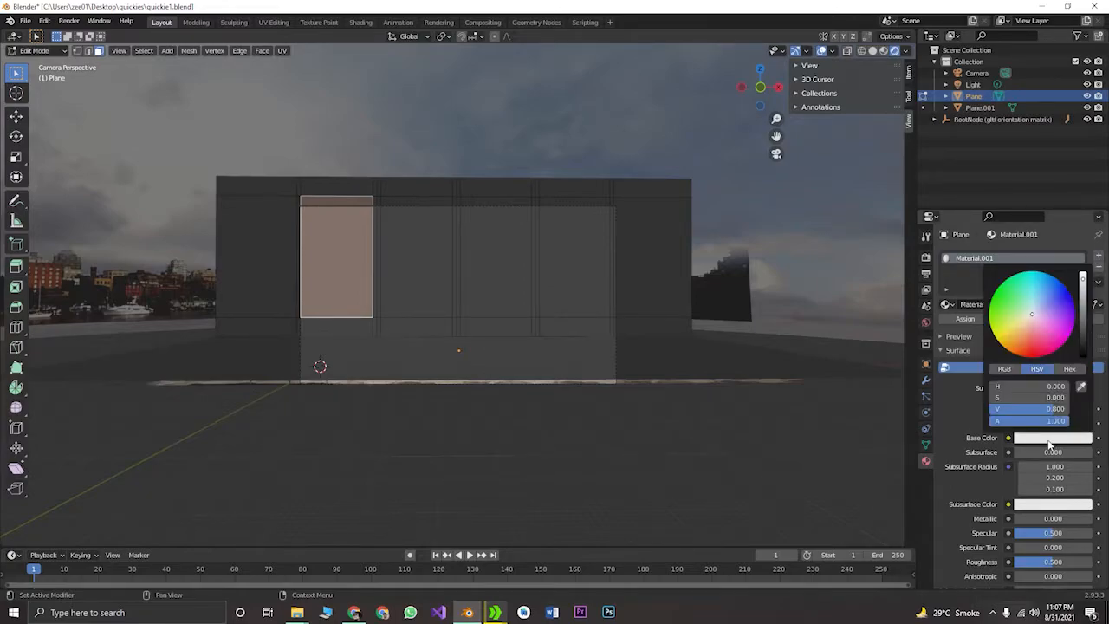
click(1016, 322)
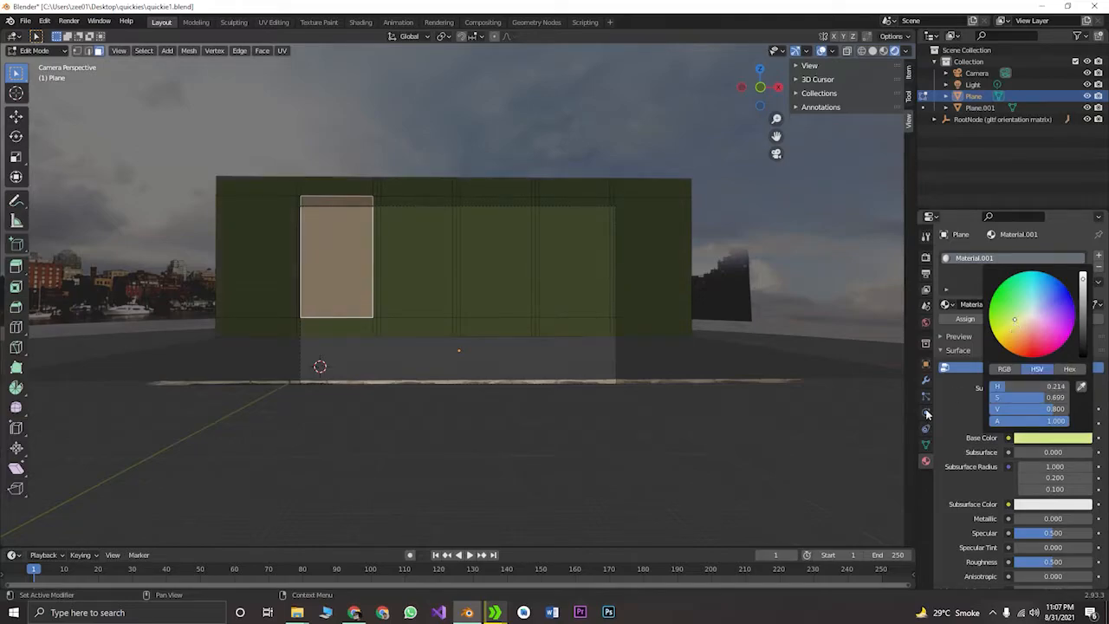
click(709, 468)
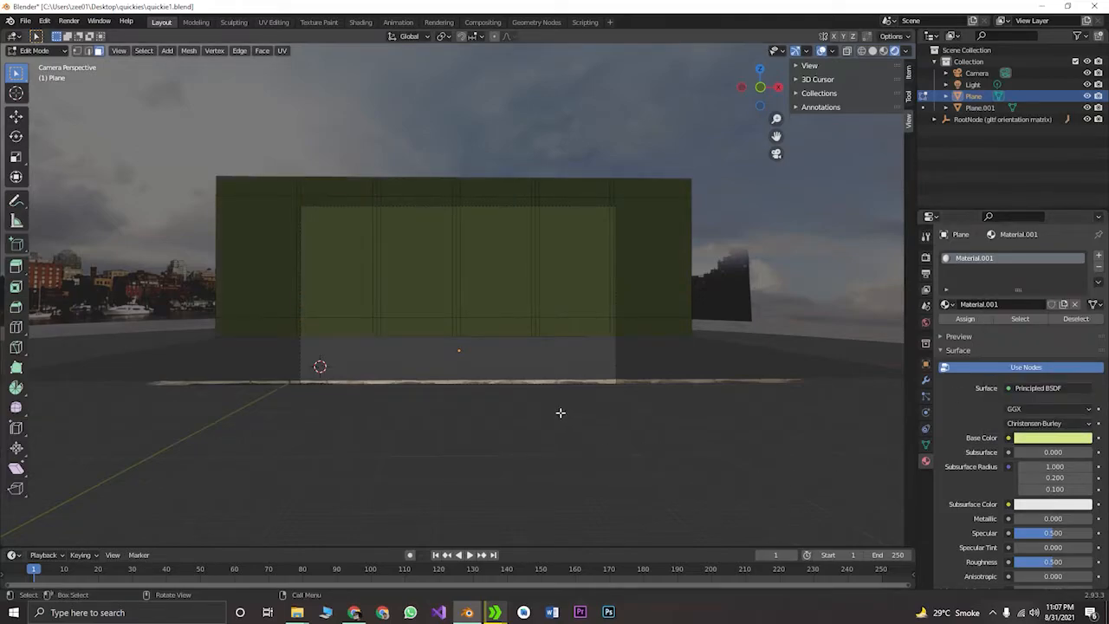
Remove the material from the wall object and separate the leftmost window panel face into its own object
ctrl+click(368, 297)
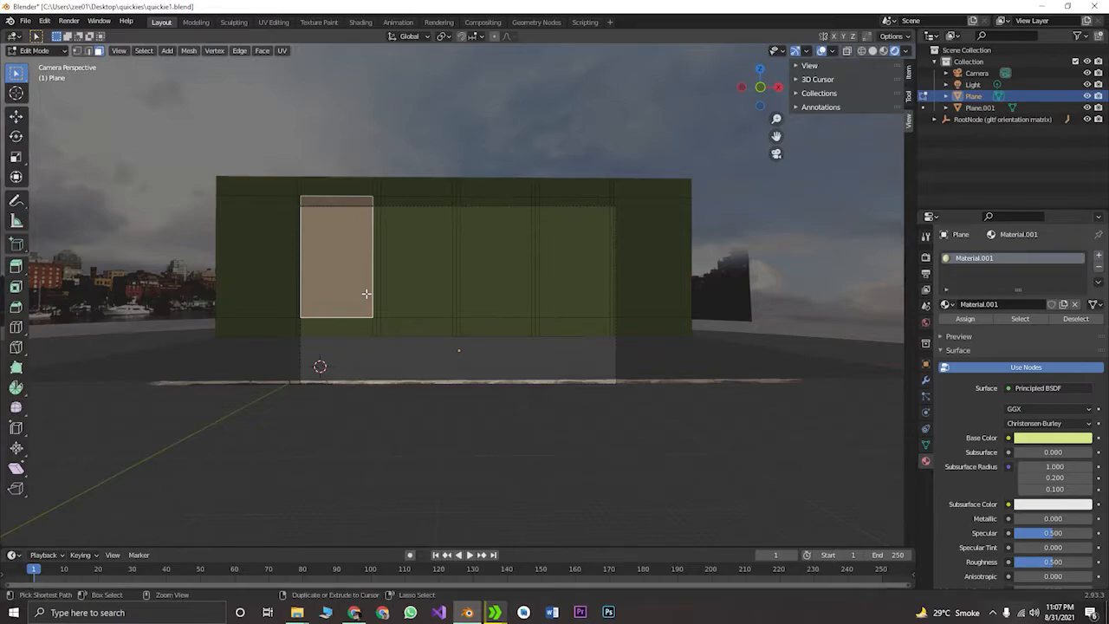
click(1099, 267)
right_click(351, 274)
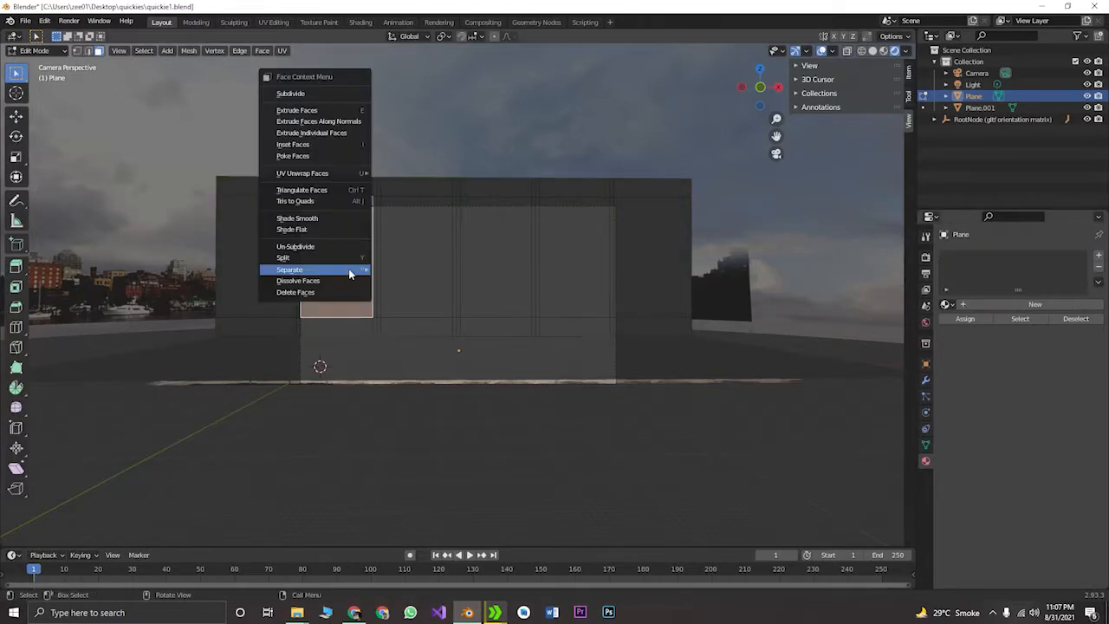
mouse_move(351, 274)
click(397, 270)
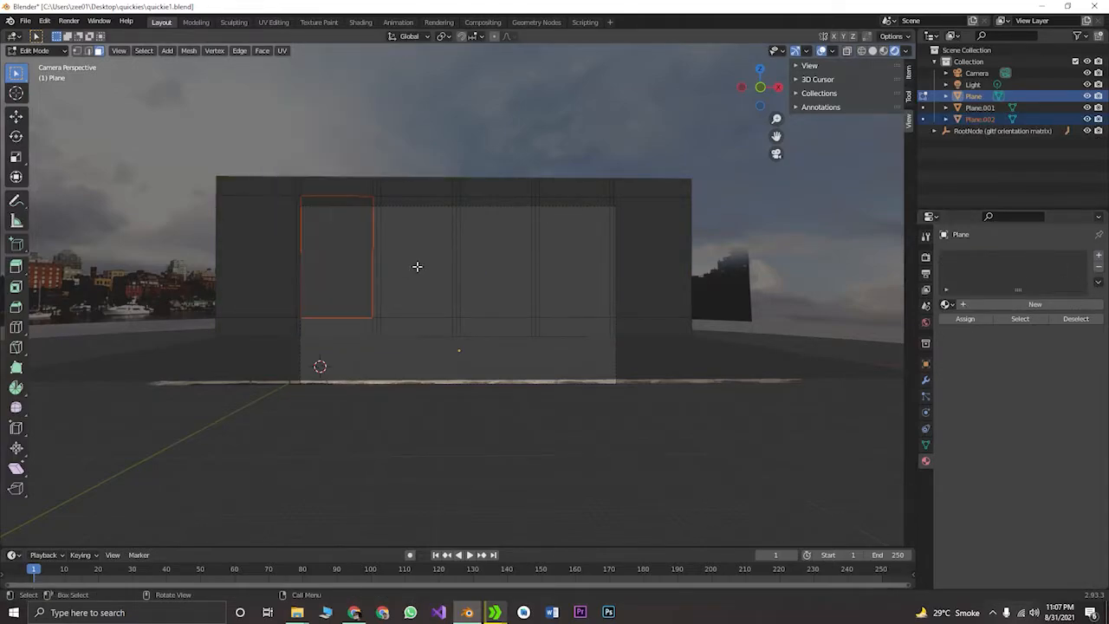
Separate the other three window panel faces one by one into their own objects
ctrl+click(417, 266)
right_click(417, 266)
mouse_move(417, 267)
click(452, 266)
ctrl+click(504, 266)
right_click(504, 266)
mouse_move(503, 266)
click(545, 263)
ctrl+click(573, 266)
right_click(574, 266)
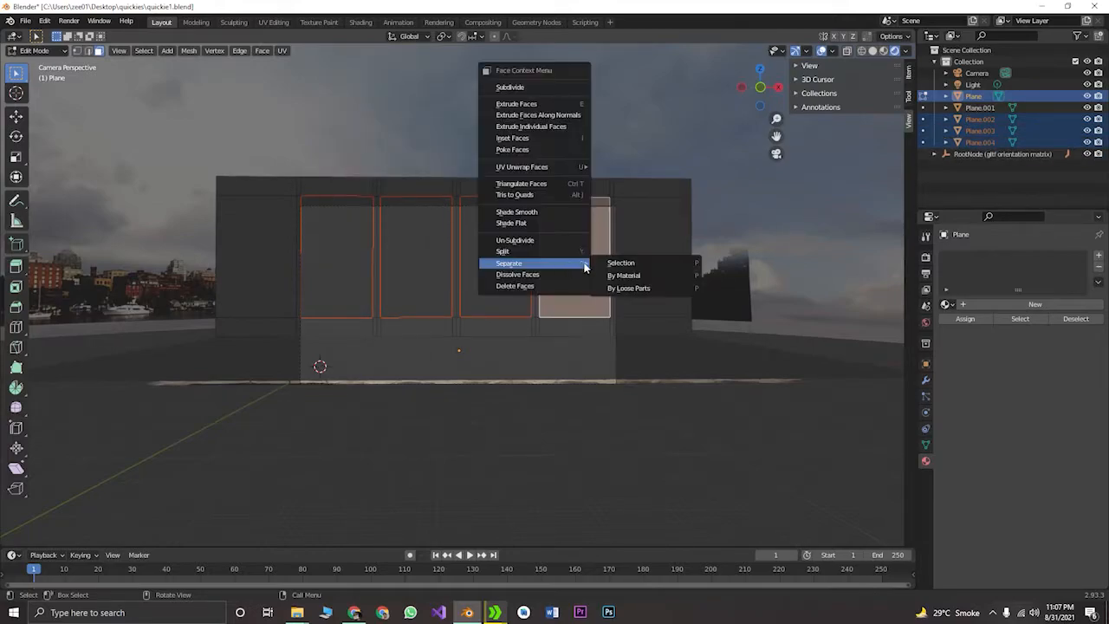
click(614, 263)
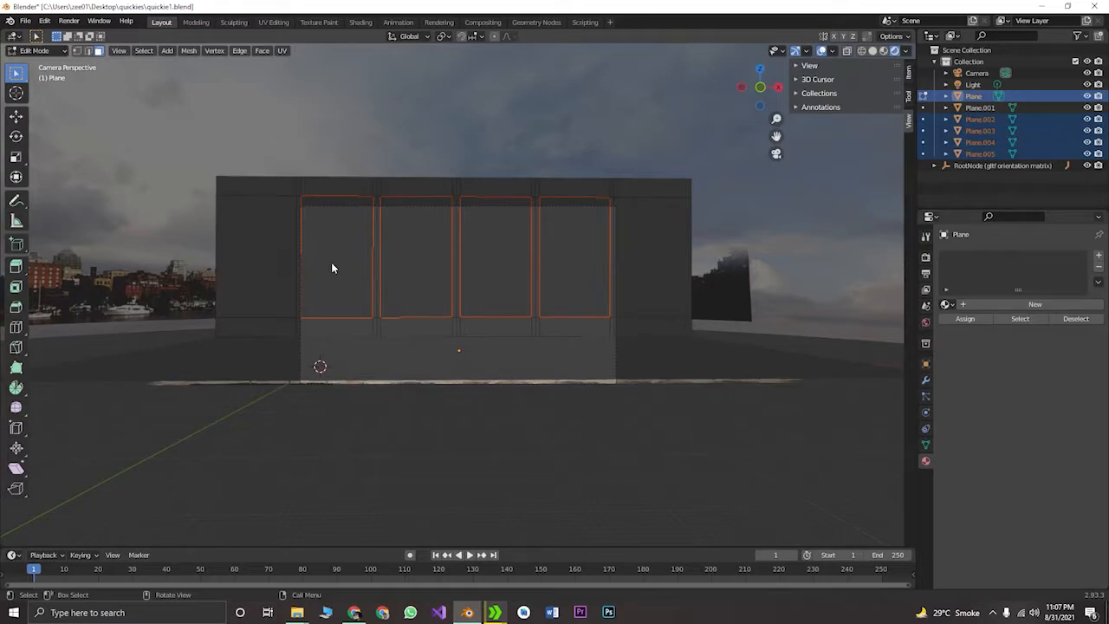
Return to Object Mode, select the leftmost window panel and give it a new material
key(Tab)
click(612, 283)
click(576, 279)
click(497, 275)
click(407, 265)
click(351, 258)
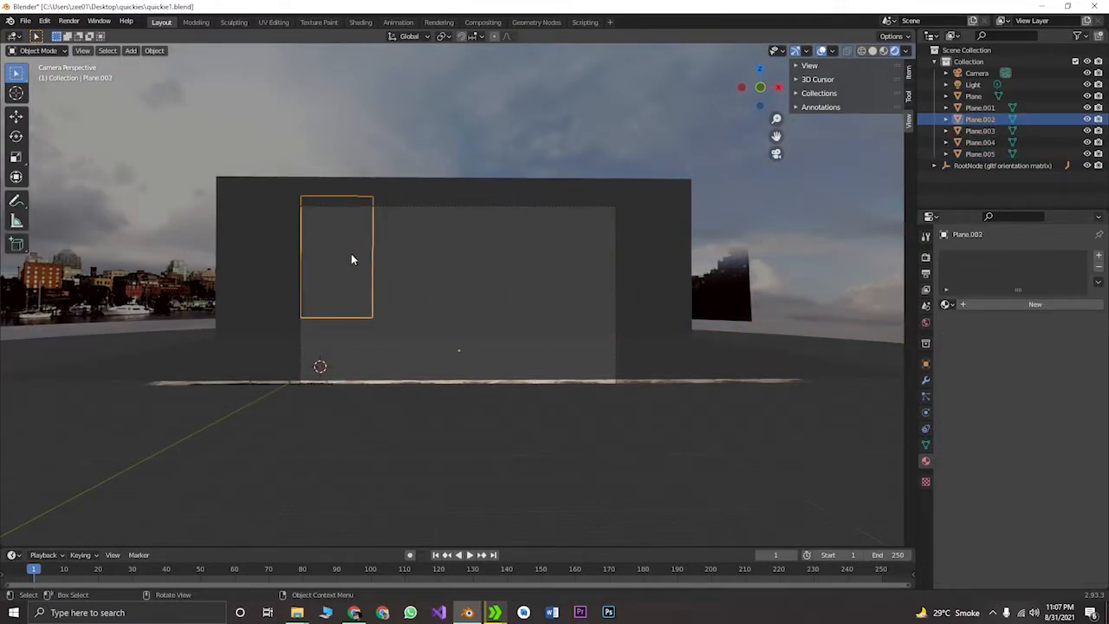
click(999, 306)
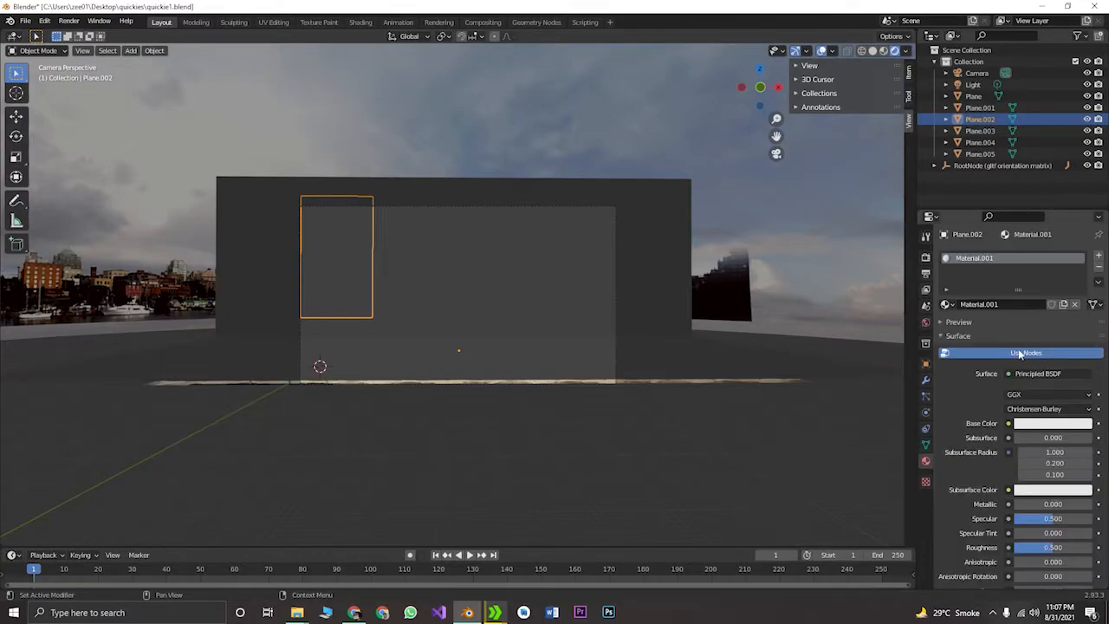
Set the leftmost panel's base color to amber yellow with hue 0.096, saturation 1.000 and value 0.800, and view its hex code
click(1051, 423)
click(1048, 426)
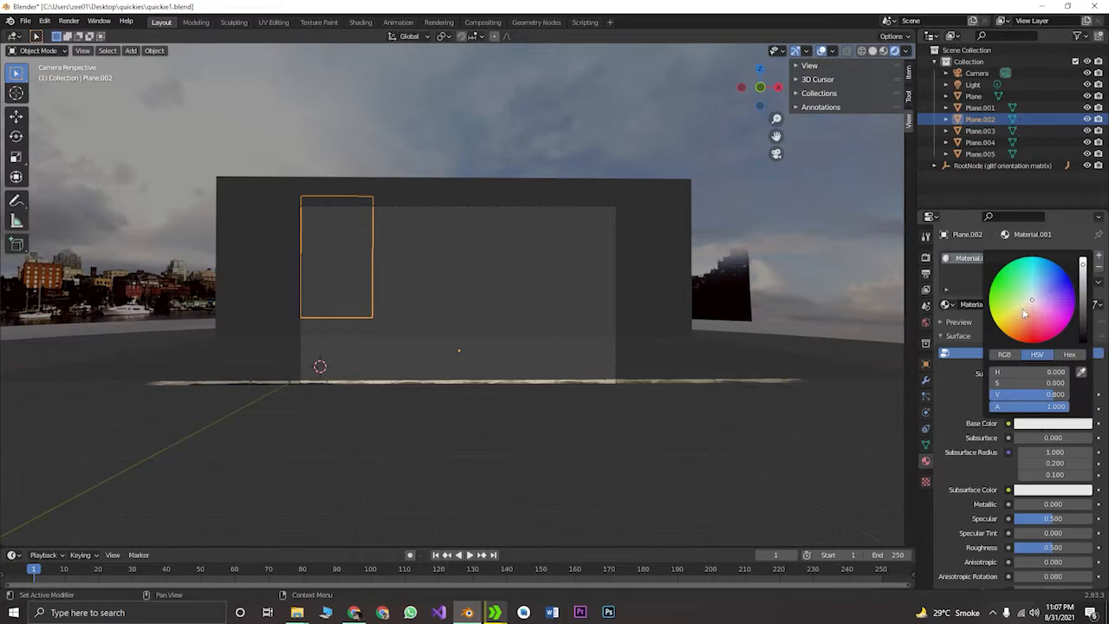
drag(1031, 304, 1002, 330)
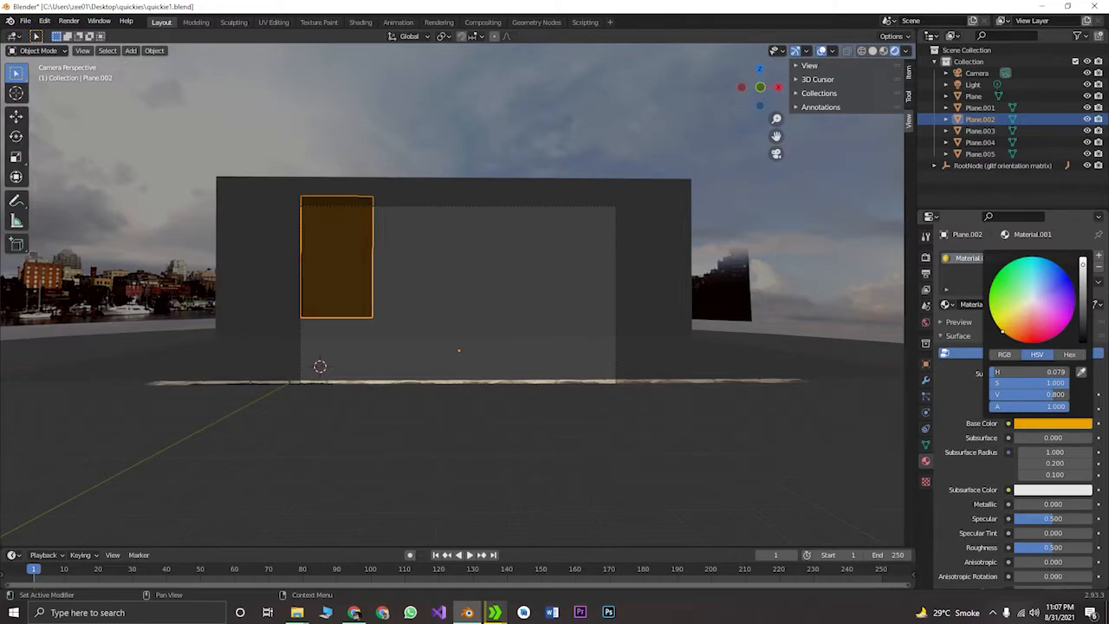
drag(1001, 330, 1001, 328)
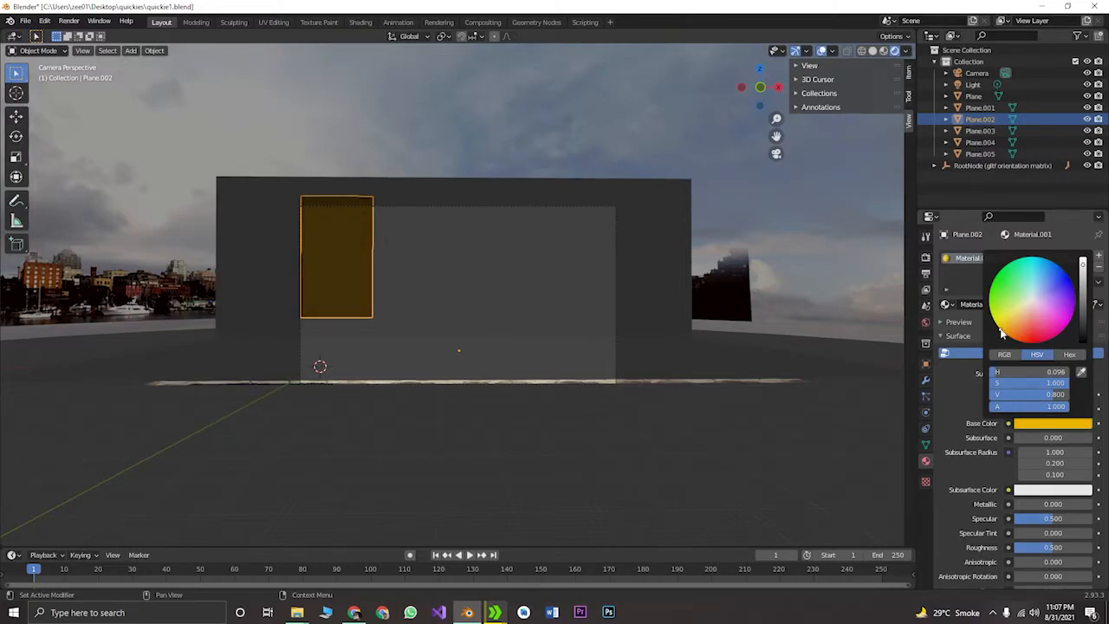
click(1070, 355)
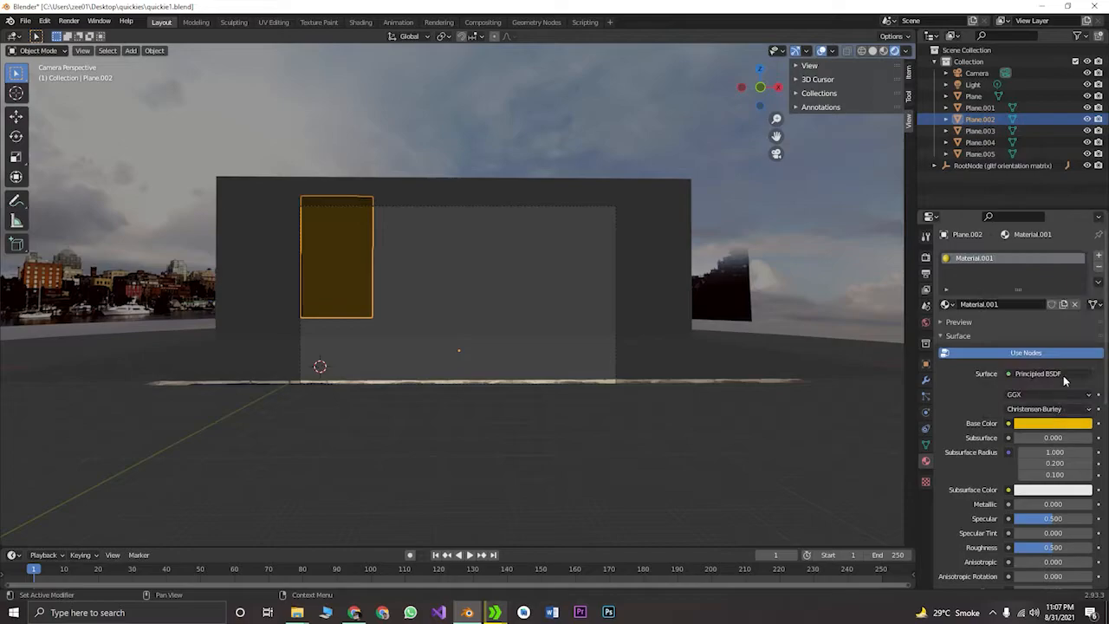
click(1085, 424)
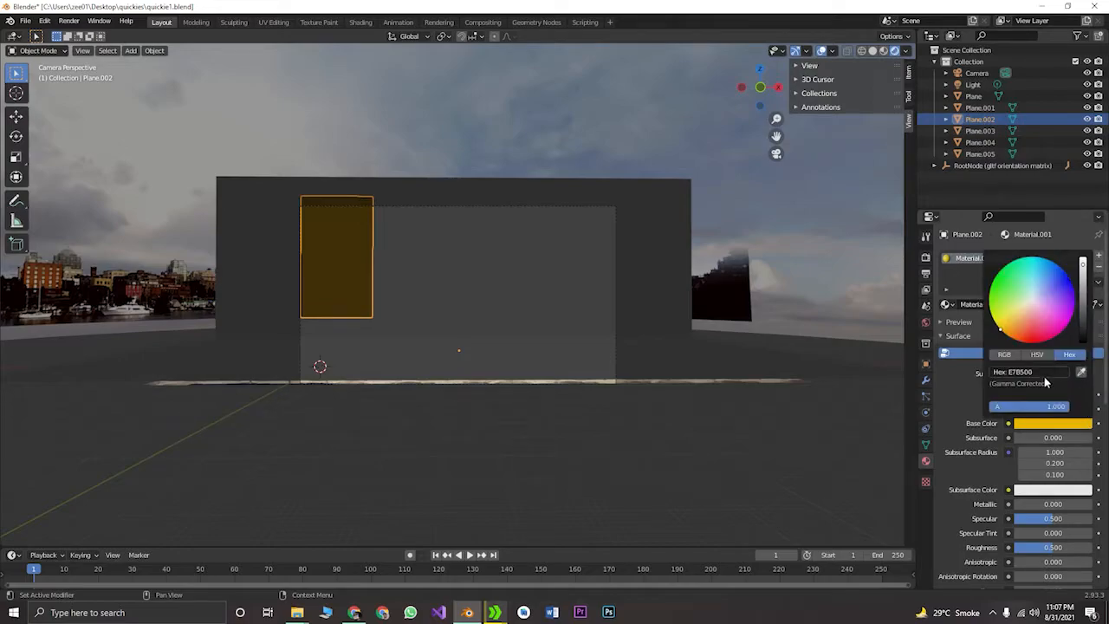
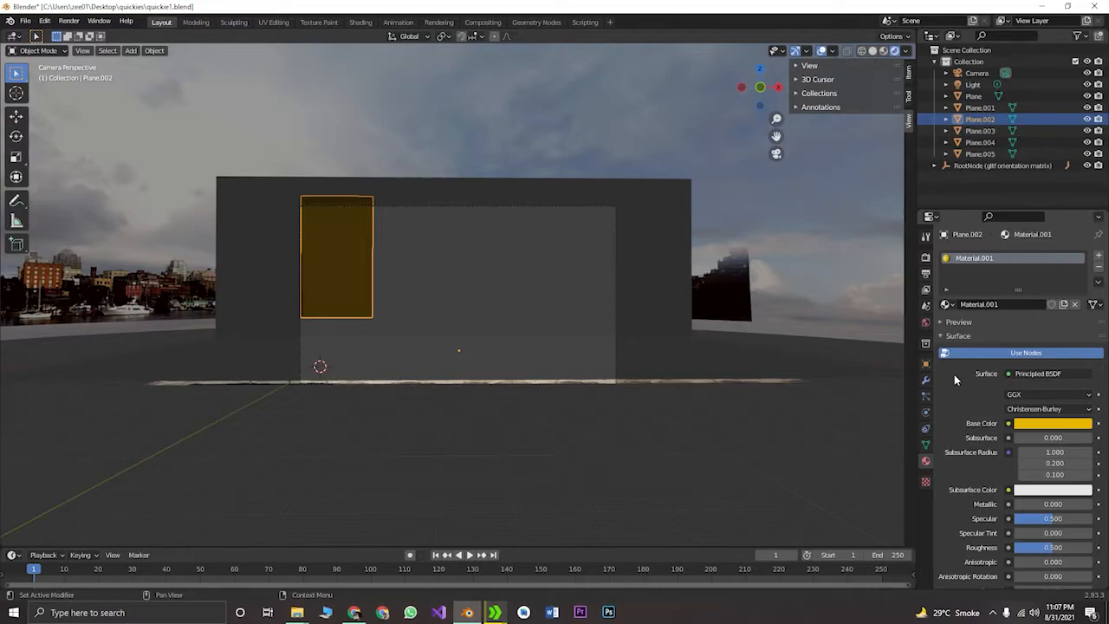
Set the panel material's alpha to 0.2 and its blend mode to Alpha Clip
scroll(1044, 484, down, 7)
scroll(1044, 483, down, 1)
double_click(1055, 443)
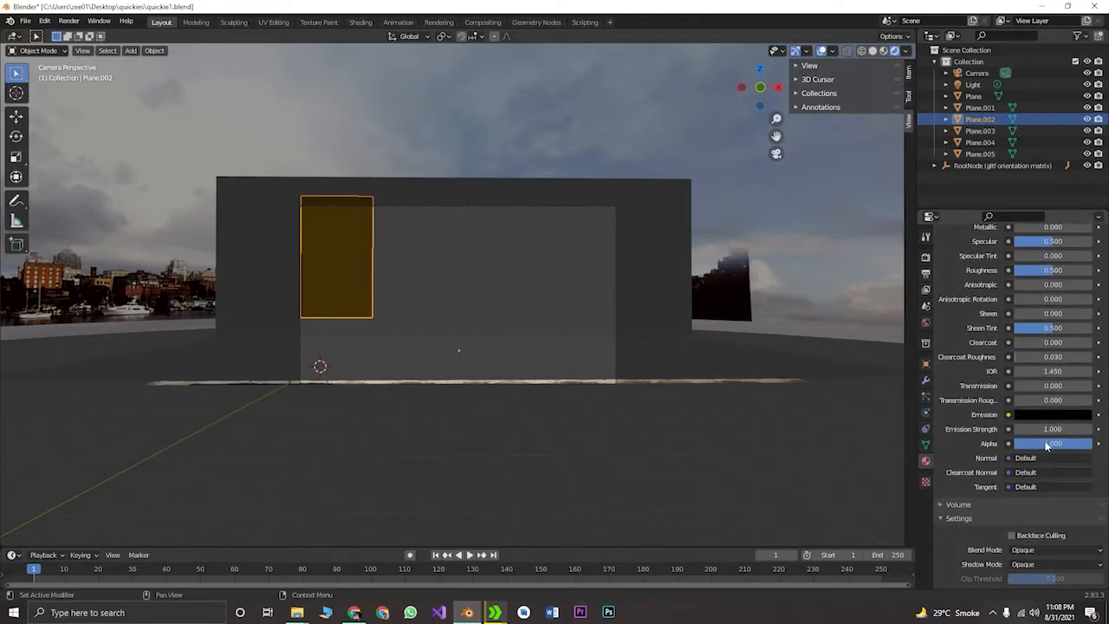
text(0.5)
key(Return)
click(1013, 536)
click(1059, 550)
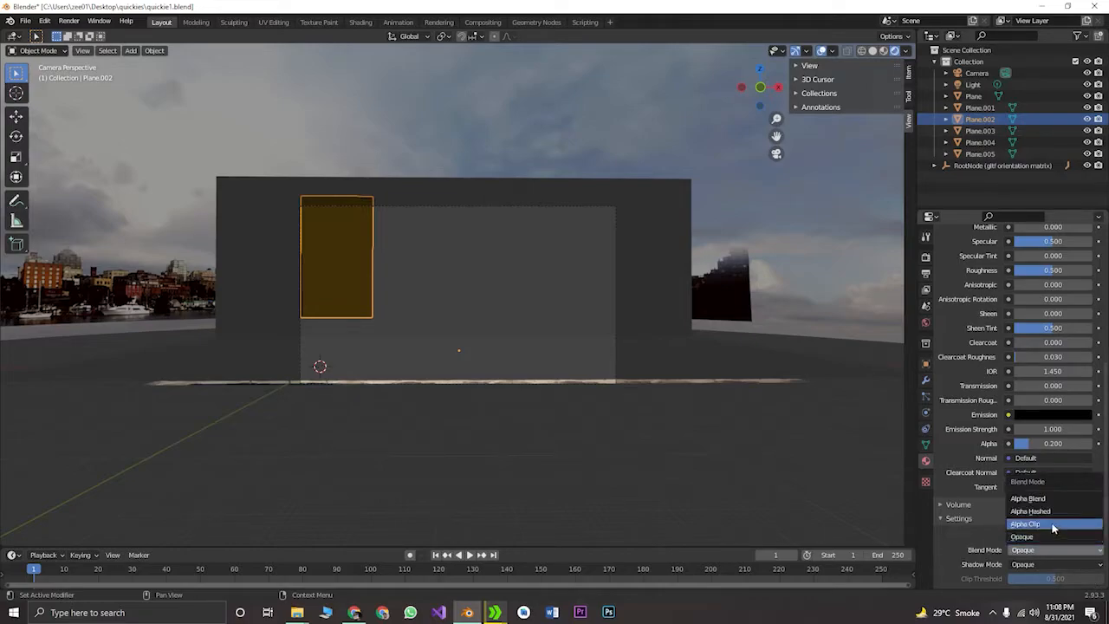
click(1054, 525)
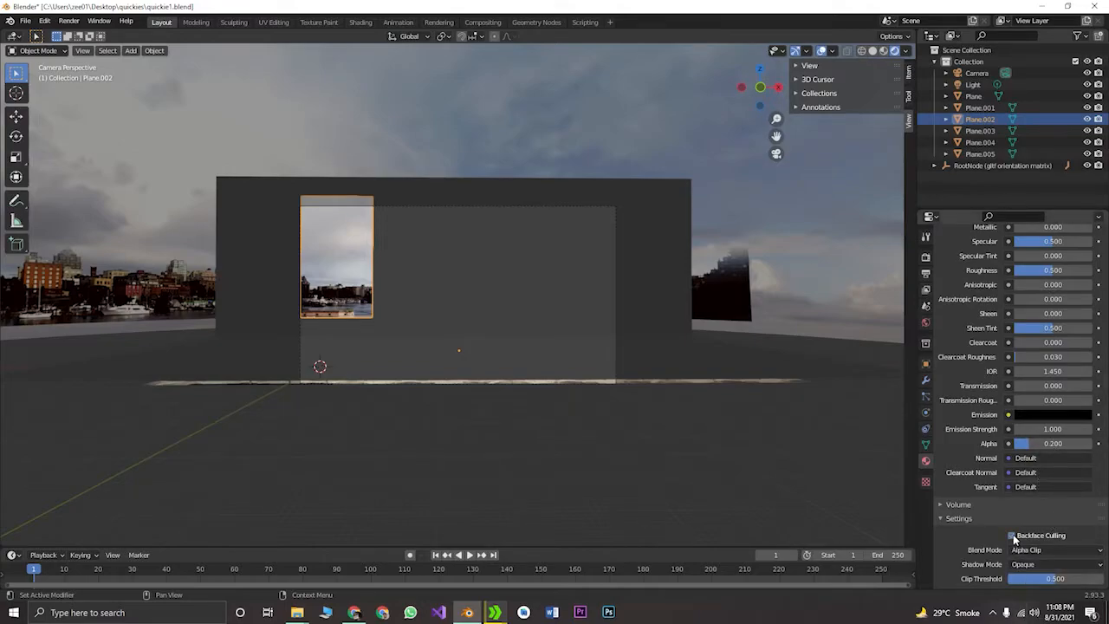
Try several higher alpha values on the panel material, ending with 0.6
click(1060, 445)
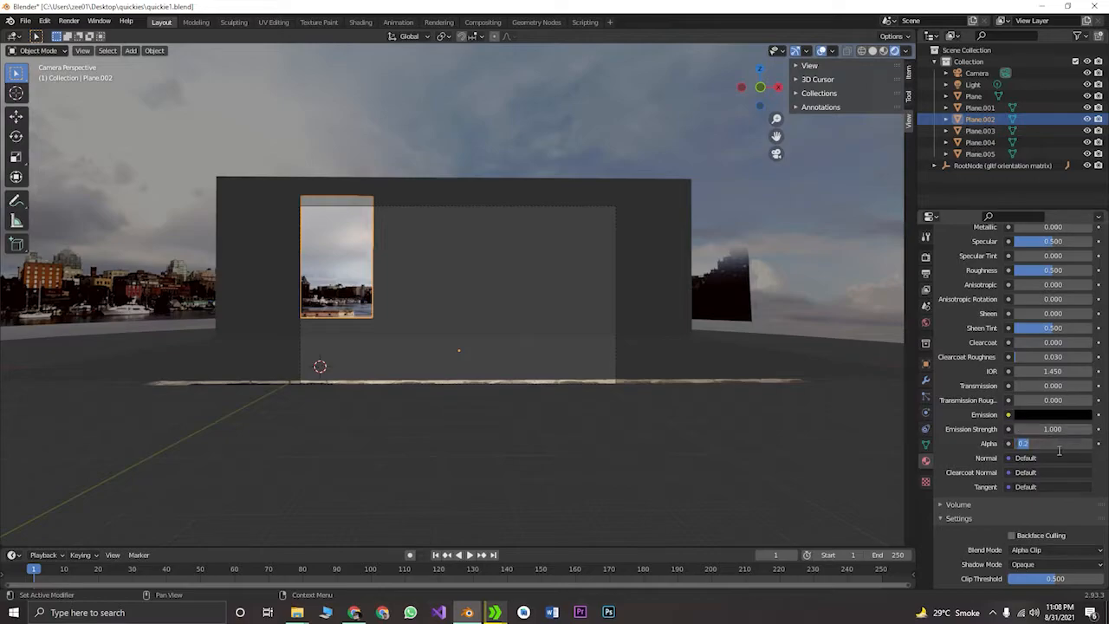
text(0.5)
key(Return)
click(1064, 443)
text(0.78)
key(Return)
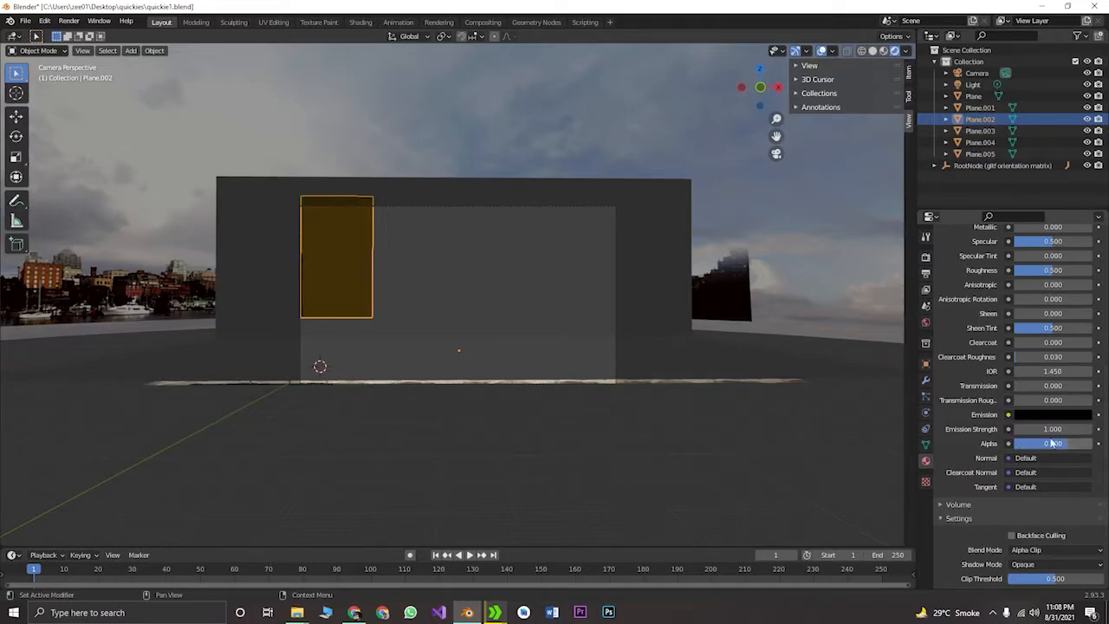
click(1059, 443)
text(0.6)
key(Return)
Enable backface culling on the panel material and set its shadow mode to Alpha Clip
click(1059, 537)
click(1065, 566)
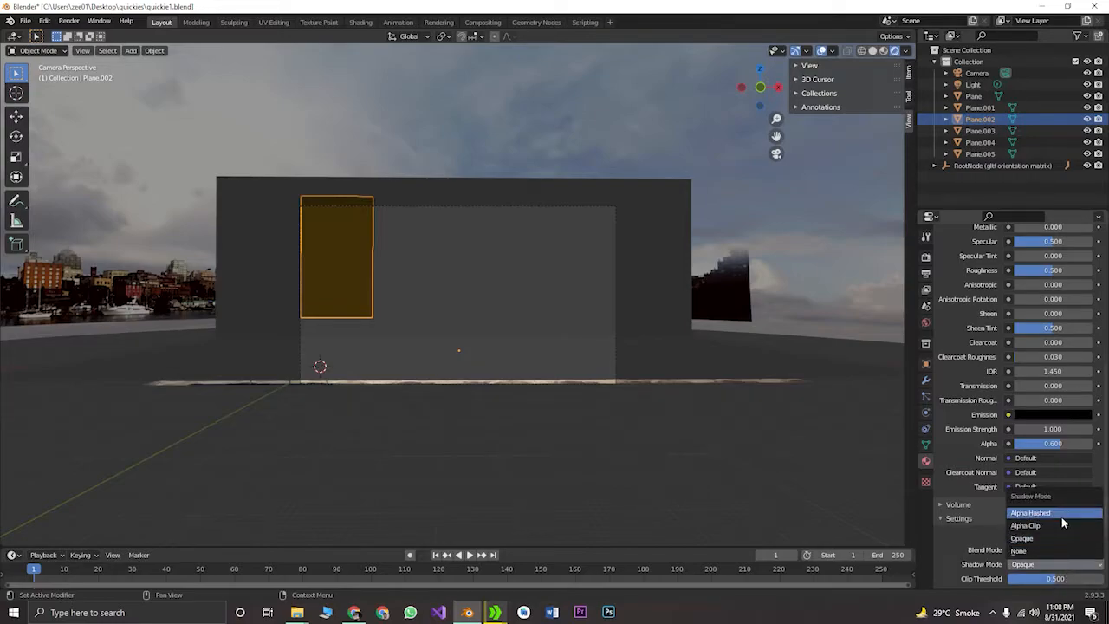
click(1062, 525)
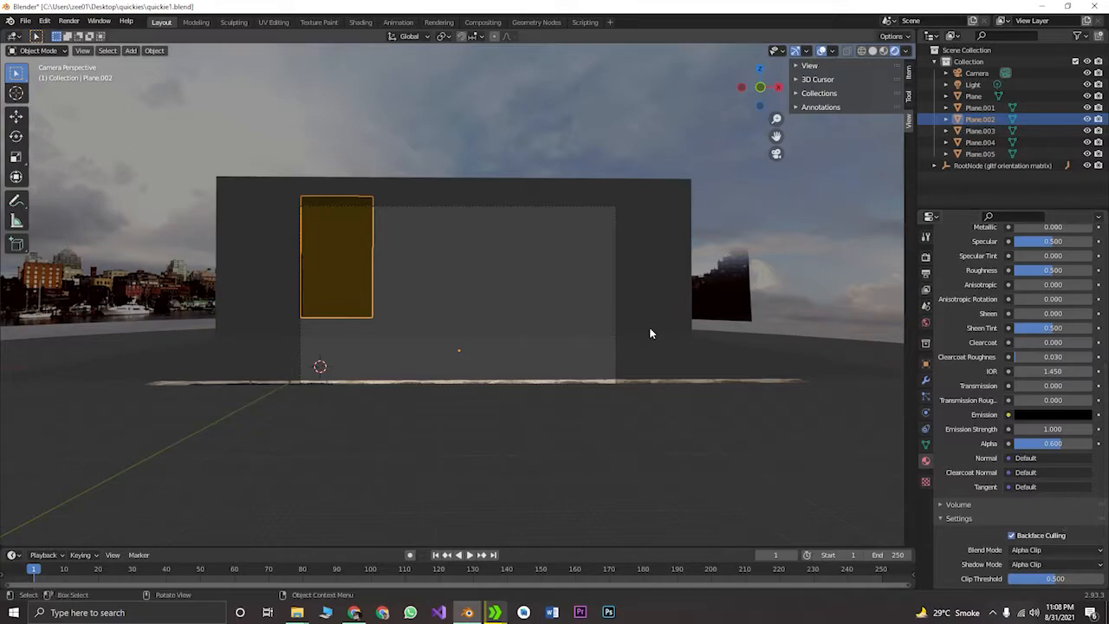
Reselect the leftmost panel and lower its material's alpha to 0.5, fine-tuning it to 0.456
click(426, 282)
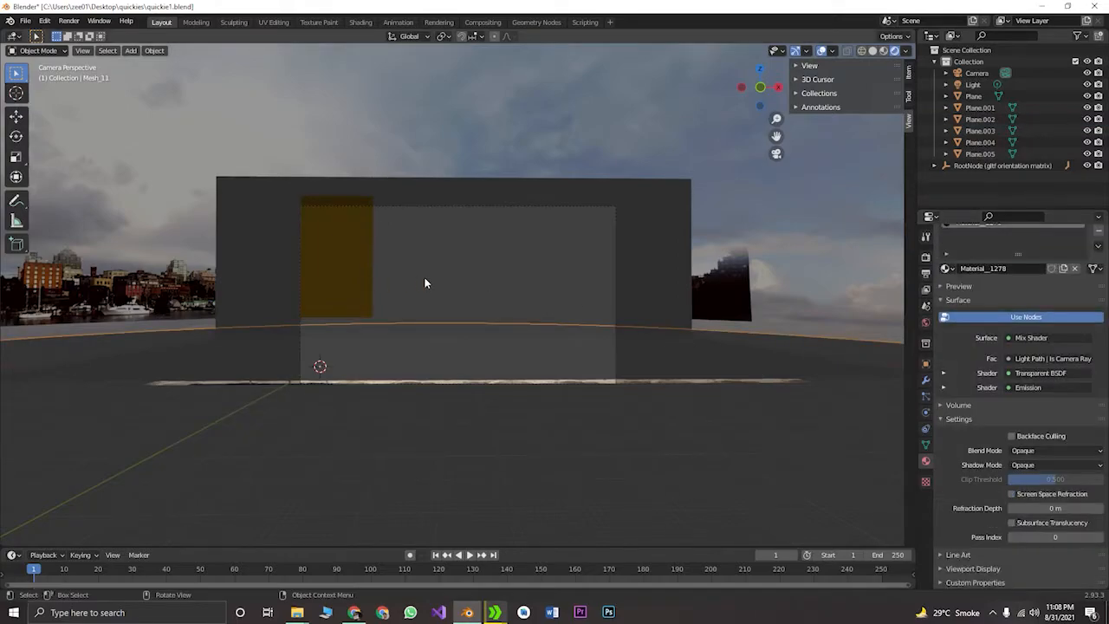
click(369, 269)
scroll(1053, 452, down, 8)
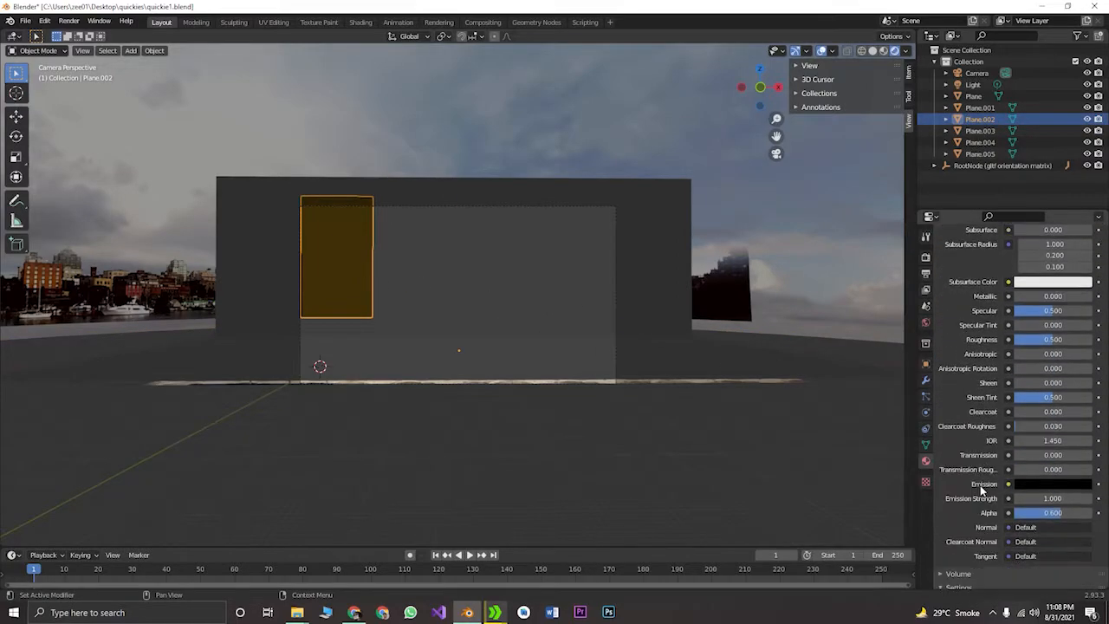
click(1061, 468)
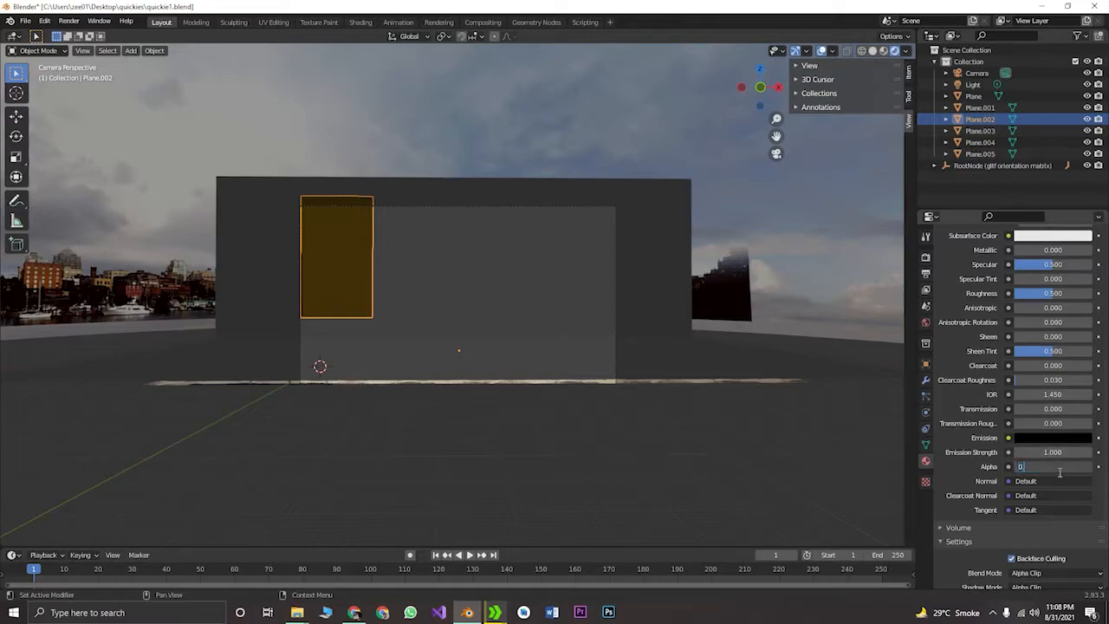
key(Return)
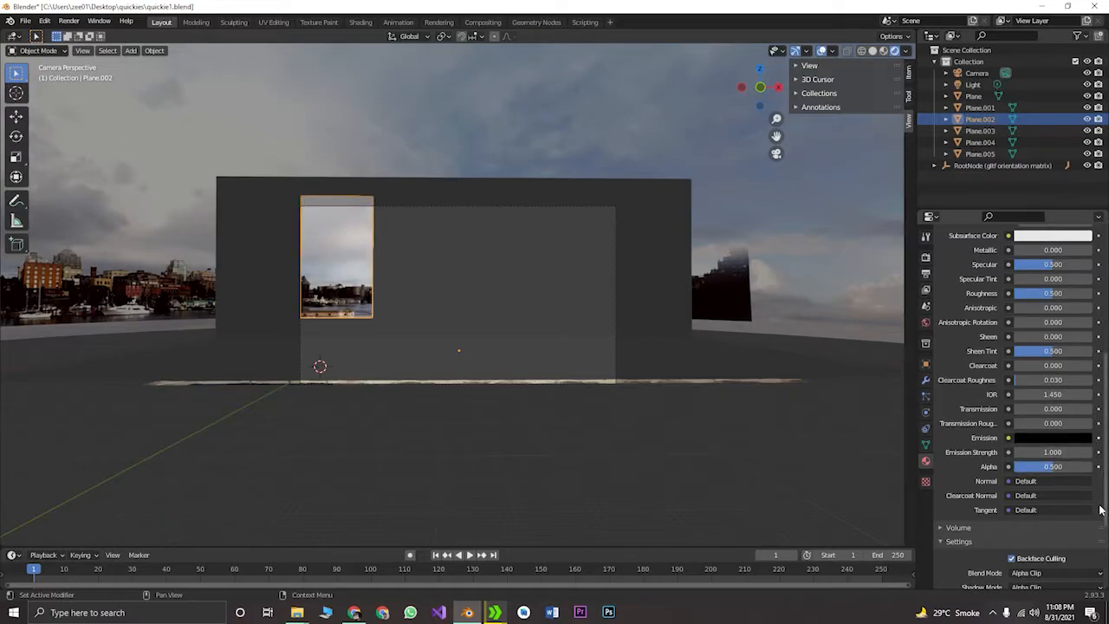
mouse_move(1053, 469)
mouse_down()
mouse_move(1087, 469)
mouse_move(1015, 469)
mouse_move(1050, 469)
mouse_up()
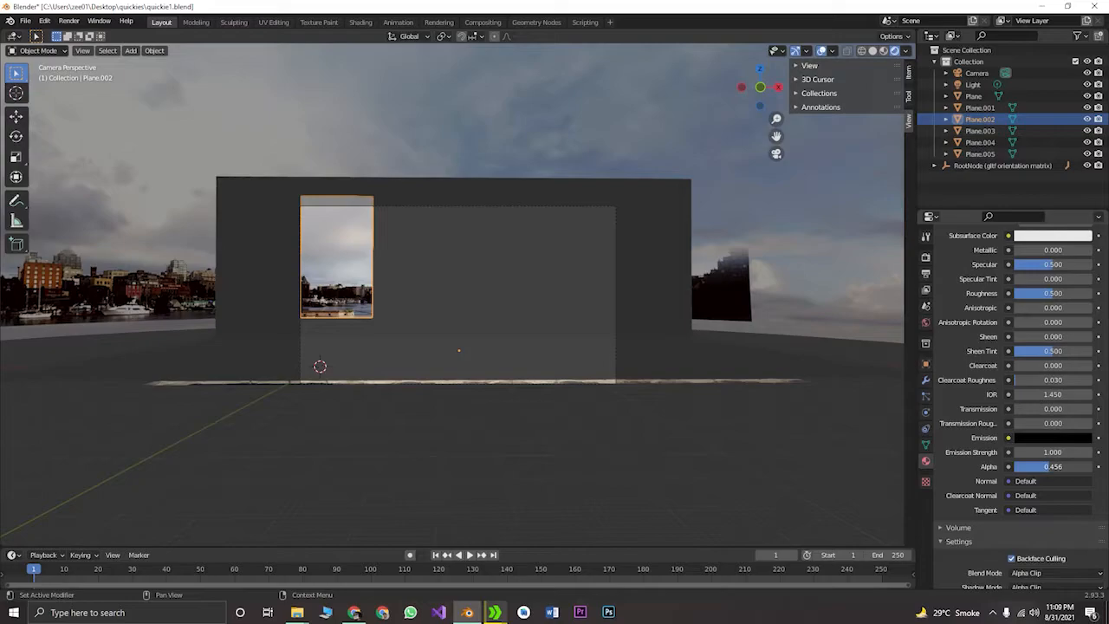
Enable screen space refraction on the panel material and set its shadow mode to Alpha Hashed
scroll(993, 511, down, 2)
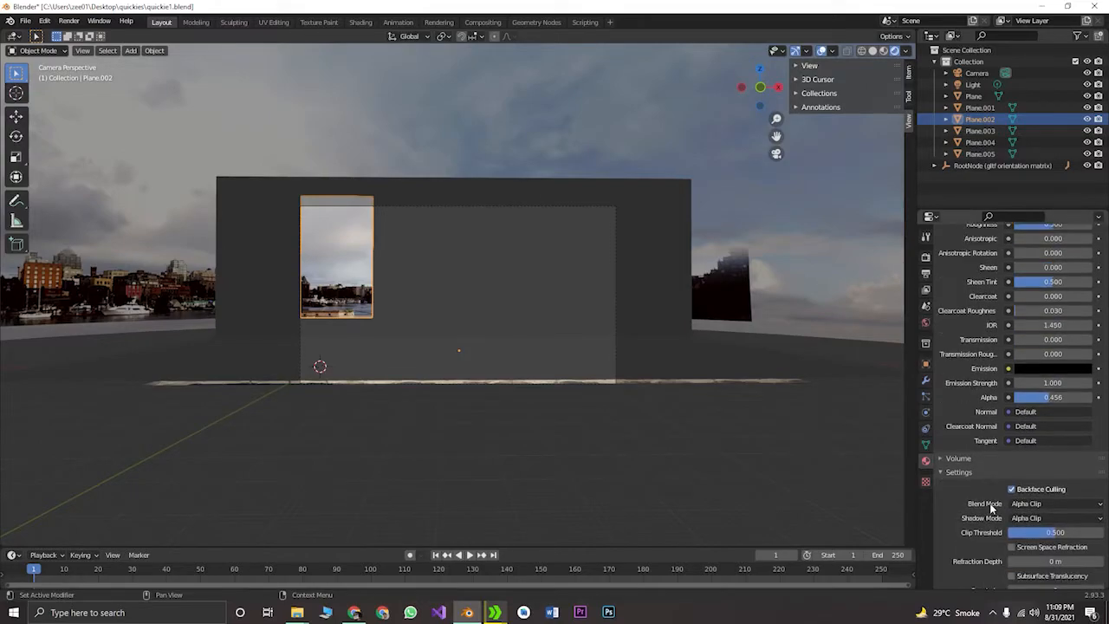
scroll(992, 510, down, 1)
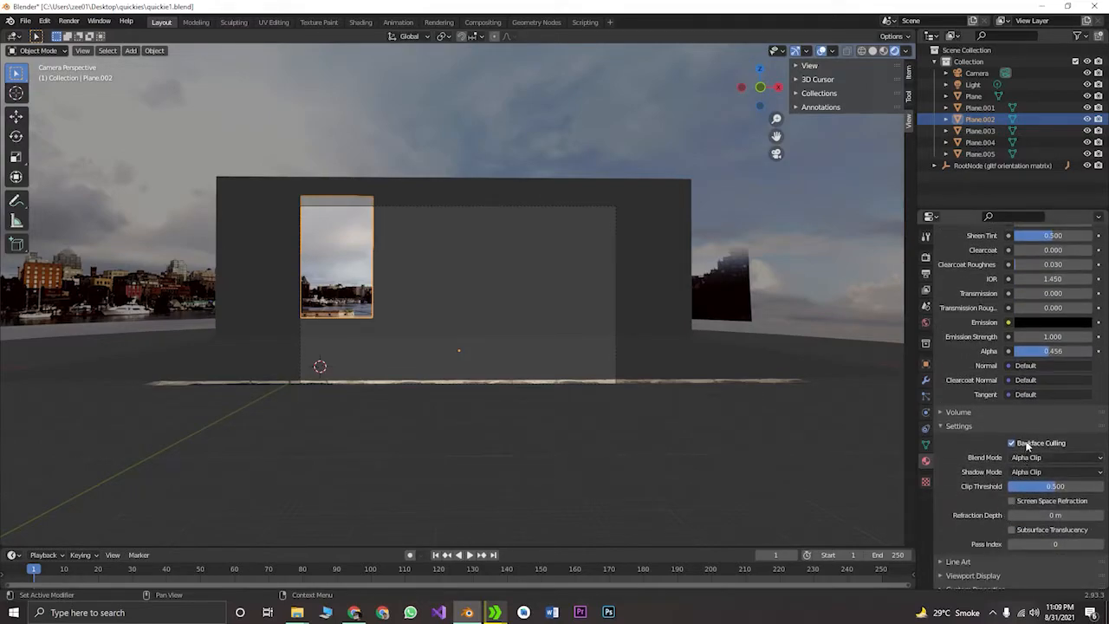
click(1030, 444)
click(1023, 502)
click(1031, 473)
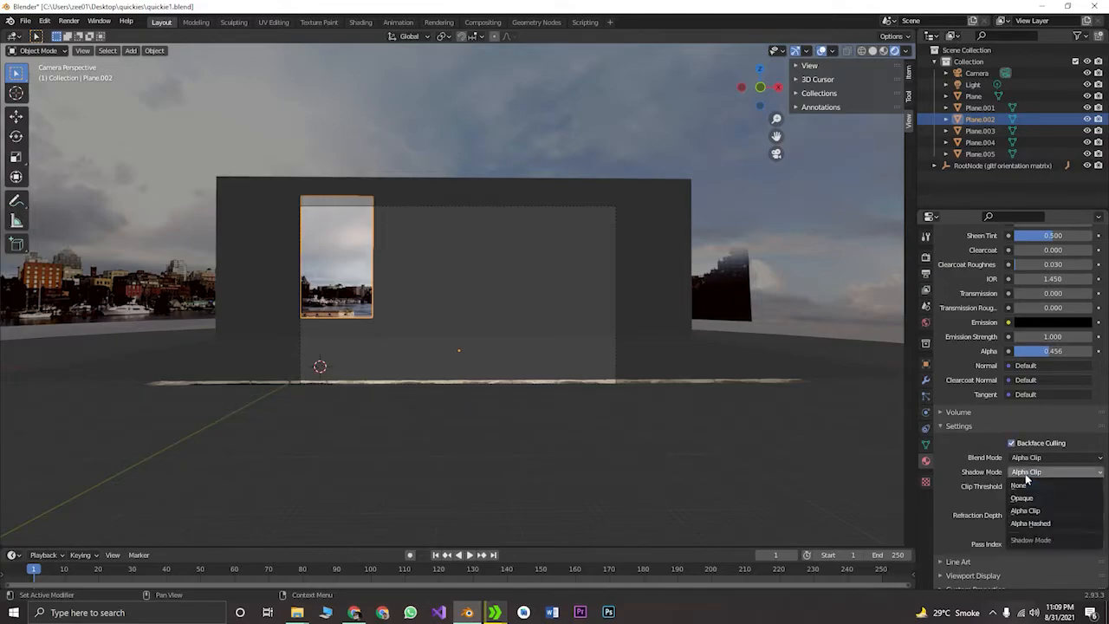
click(1031, 524)
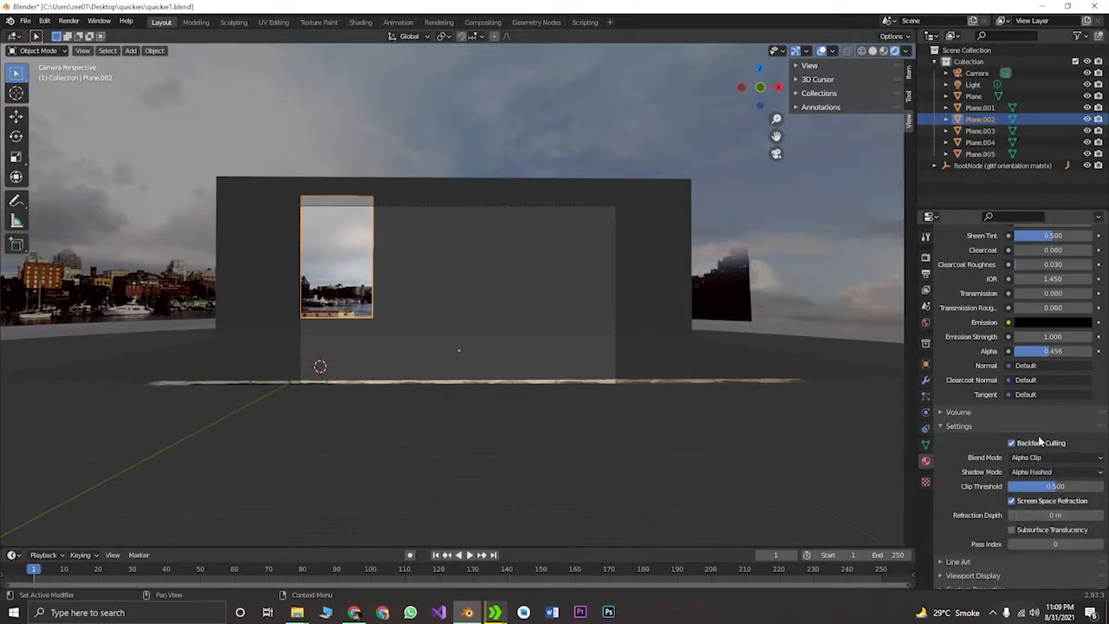
Raise the panel material's alpha to 0.757 and check the panel from an angled view of the scene
drag(1049, 351, 1094, 351)
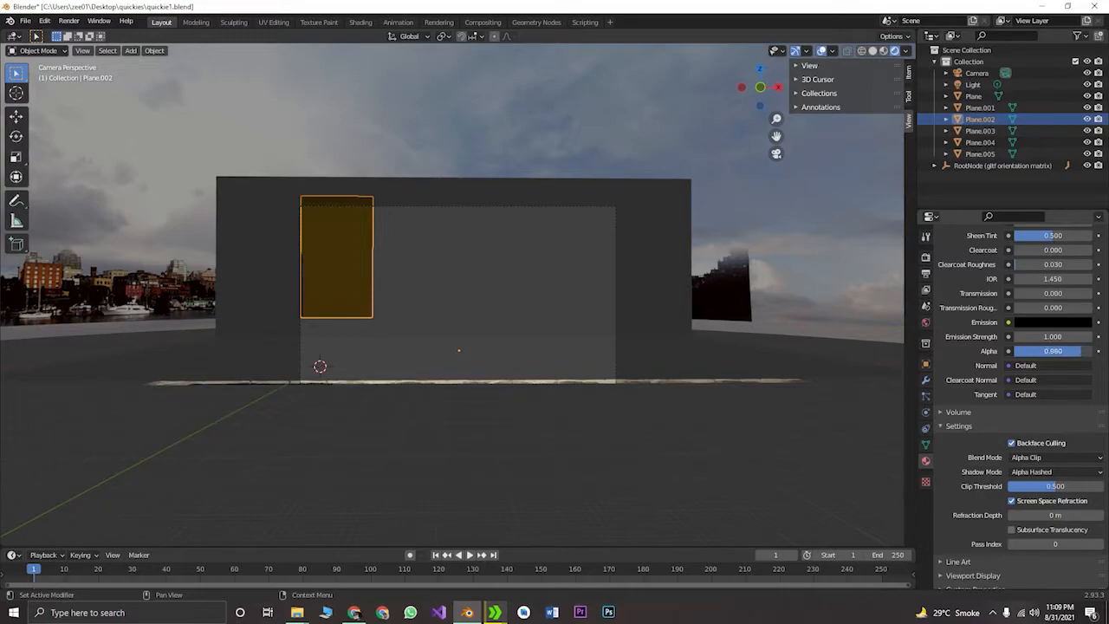
middle_drag(402, 318, 445, 322)
scroll(494, 326, up, 4)
scroll(490, 333, down, 5)
Switch backface culling off and back on for the leftmost panel's material, comparing the panel from different sides
click(643, 345)
click(460, 325)
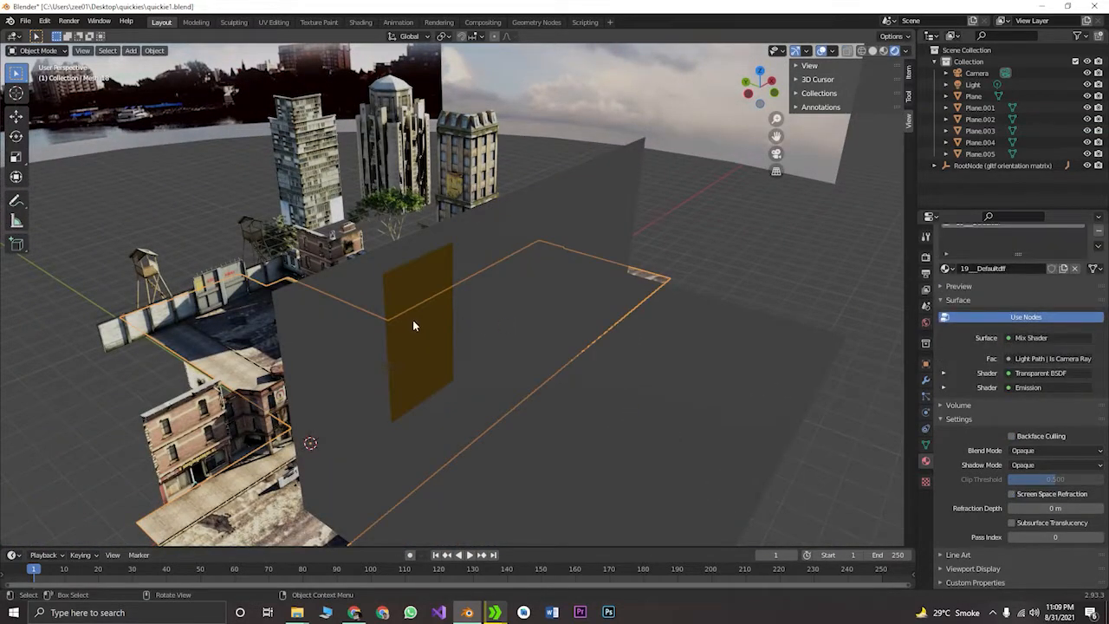
click(422, 331)
scroll(970, 462, down, 8)
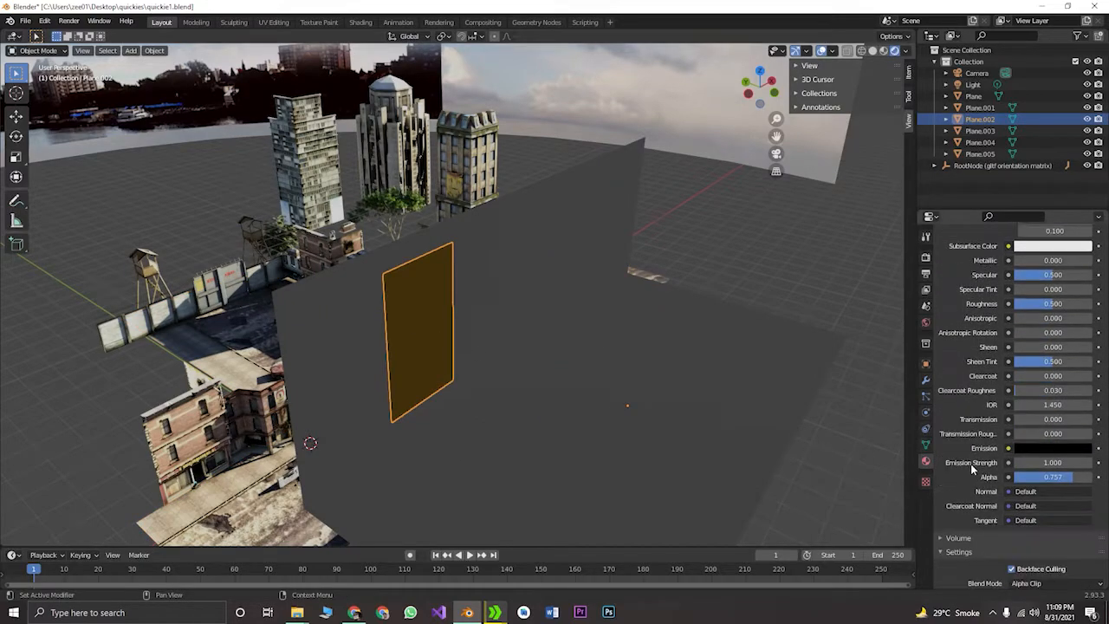
click(1013, 522)
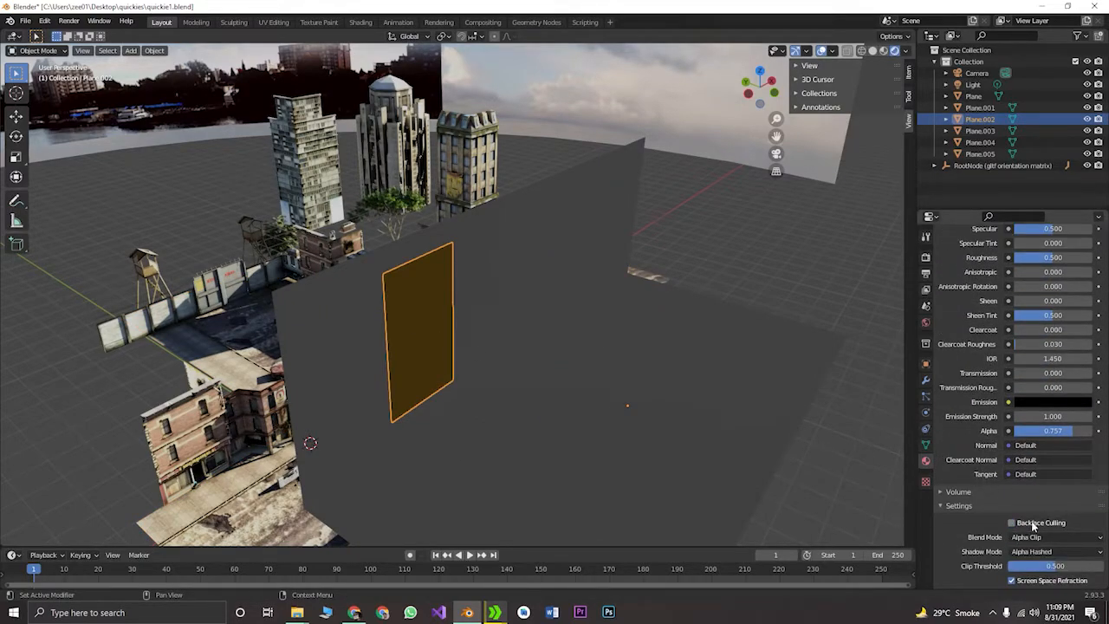
middle_drag(879, 507, 394, 303)
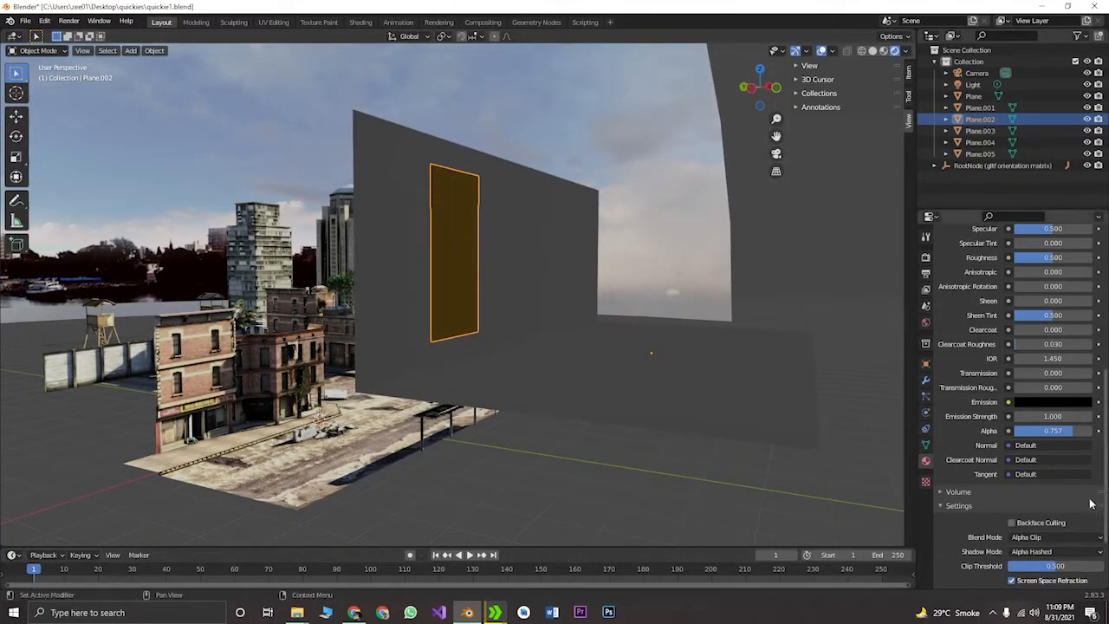
click(1035, 521)
middle_drag(867, 503, 139, 393)
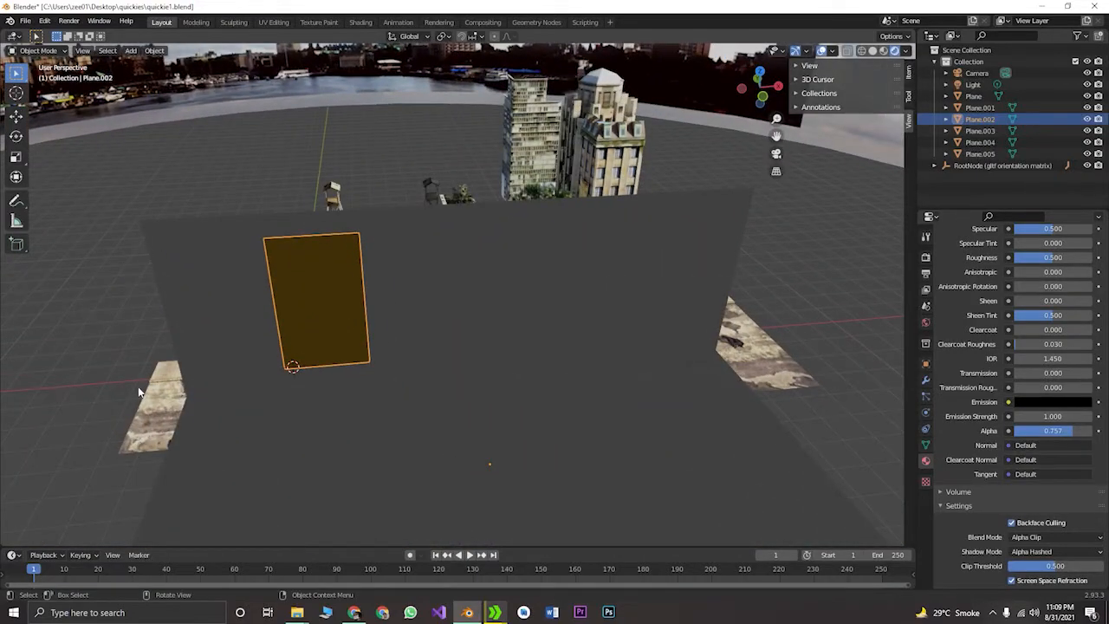
Rotate the selected window pane, Plane.002, 180° about the global Z axis
key(r)
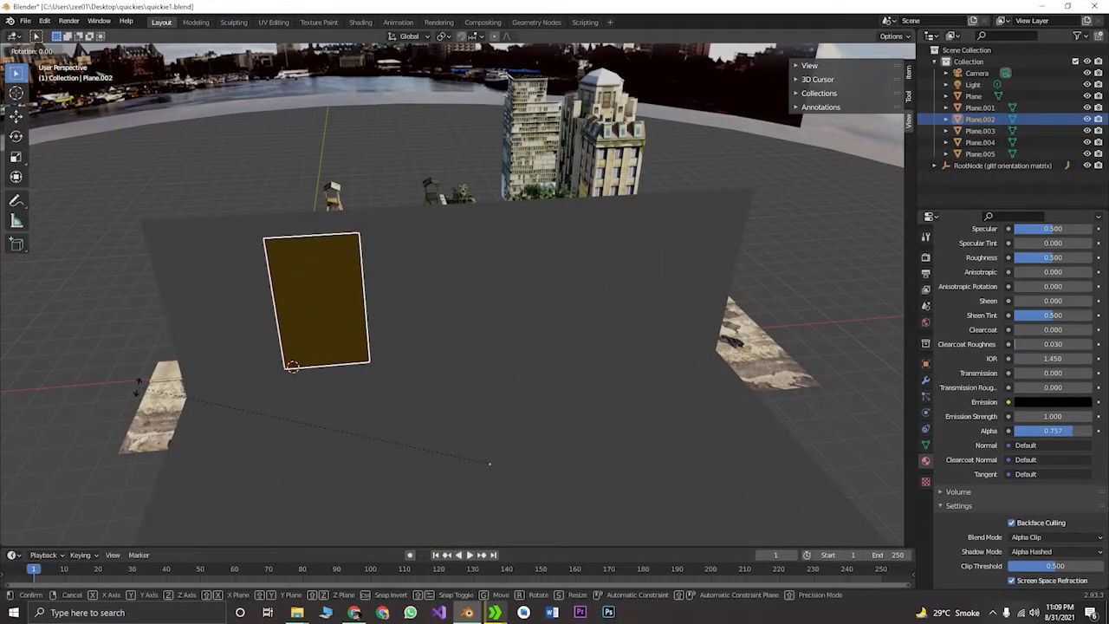
text(z180)
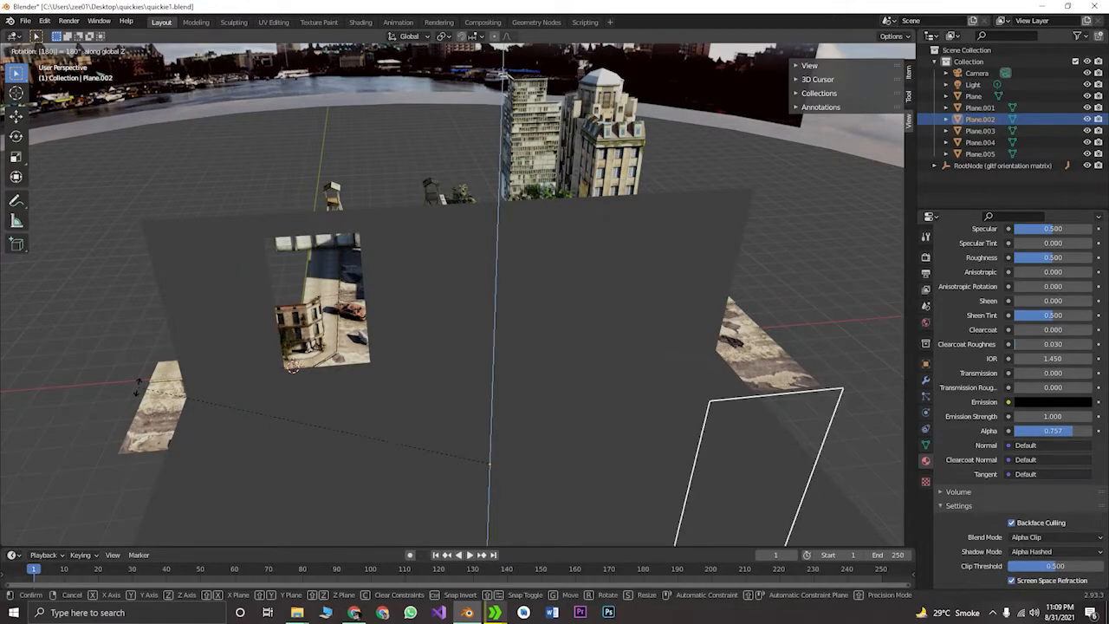
key(Return)
In the camera view, move the rotated pane along the global X axis over the leftmost window opening
key(KP_0)
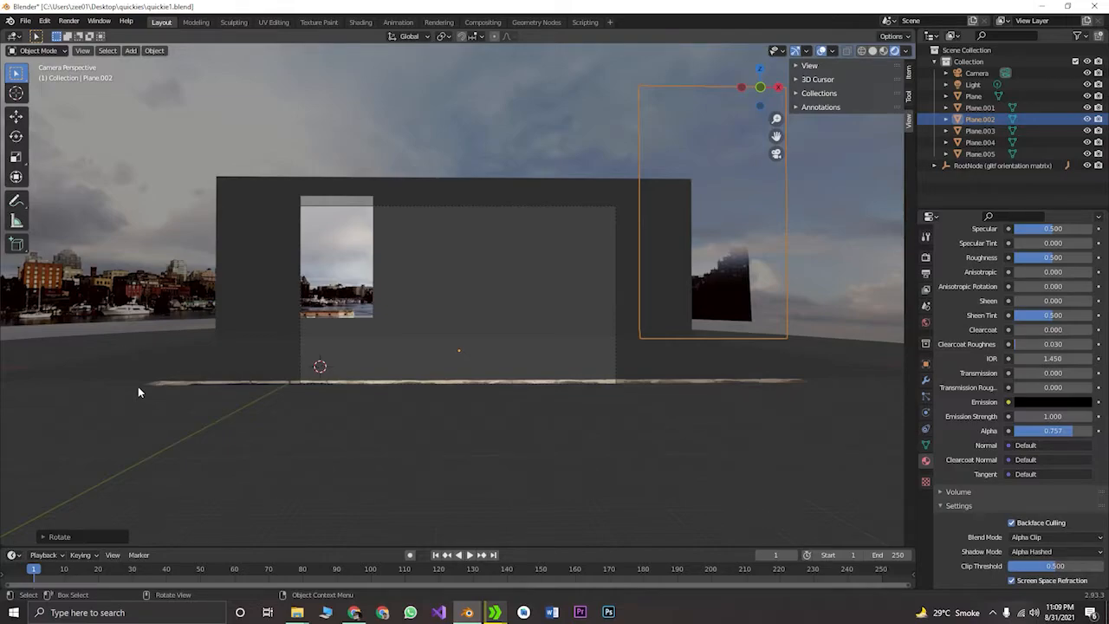
key(g)
key(x)
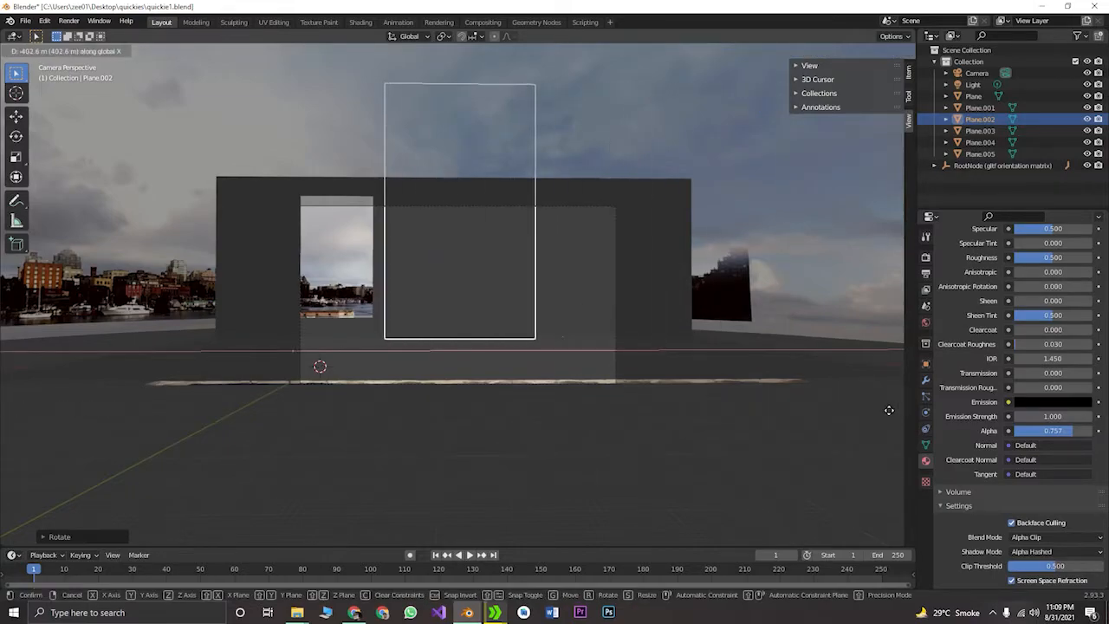
click(802, 412)
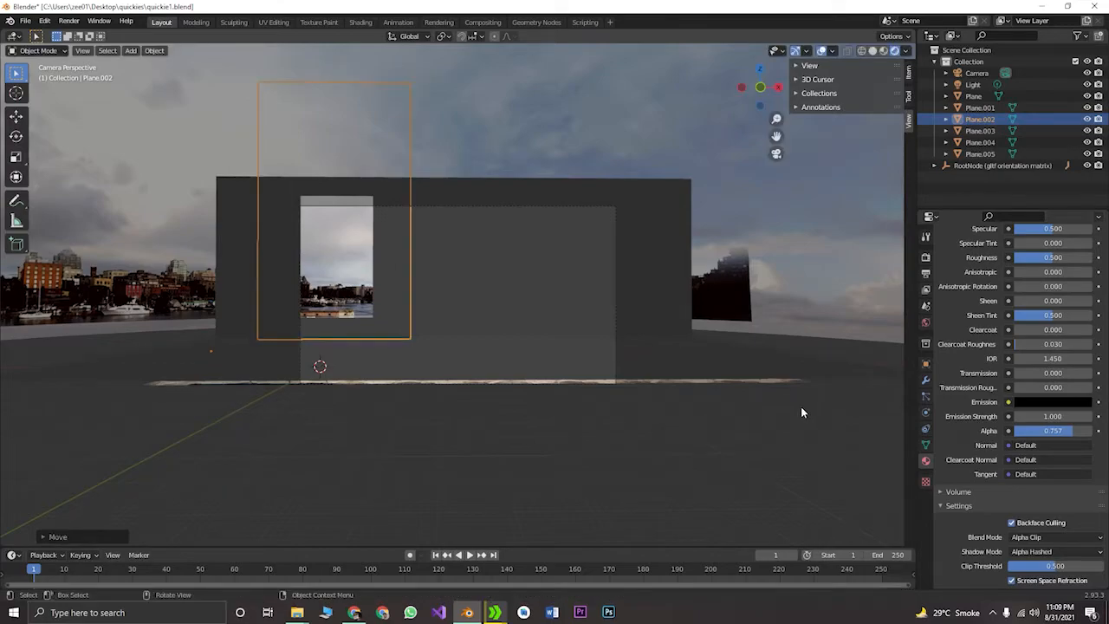
key(g)
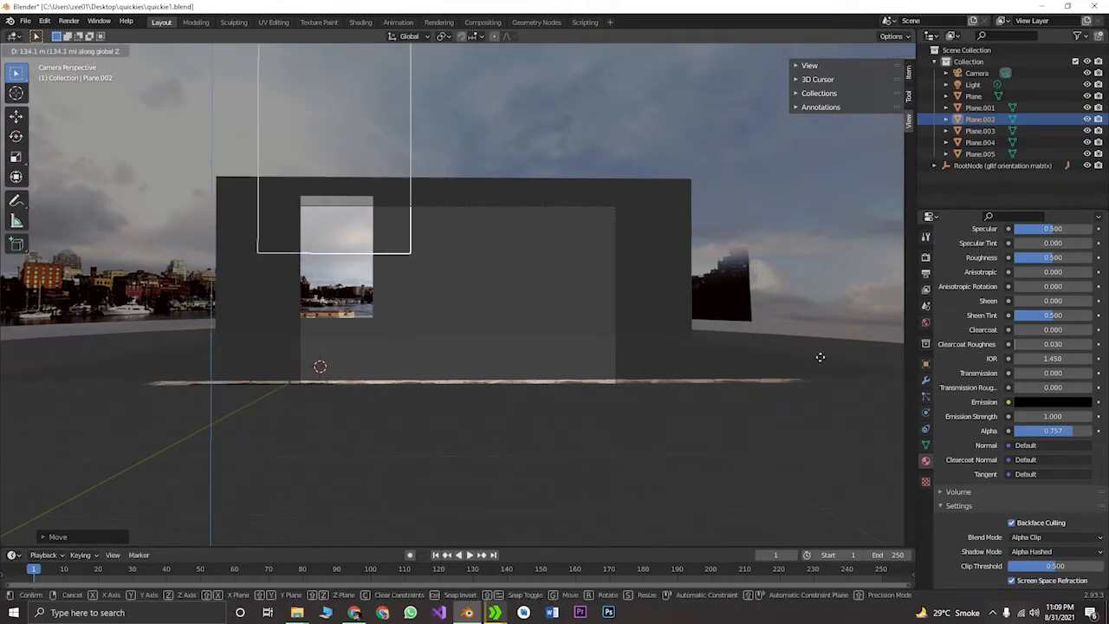
right_click(812, 367)
key(g)
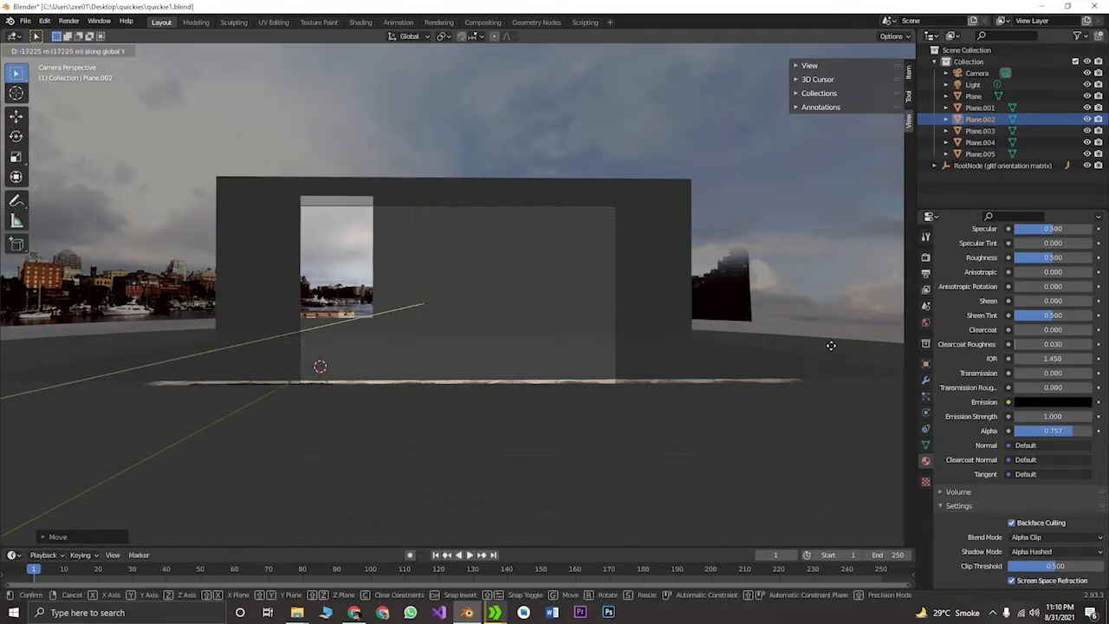
right_click(767, 382)
Move the pane along the global Y axis back to the wall with the window openings
middle_drag(767, 381, 896, 403)
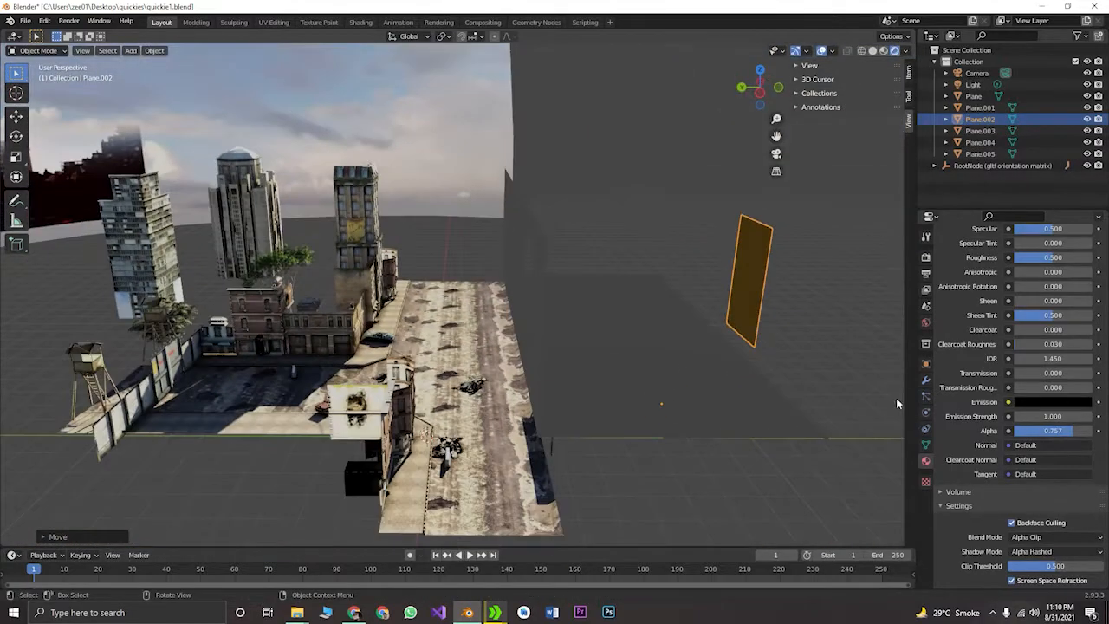
key(g)
key(y)
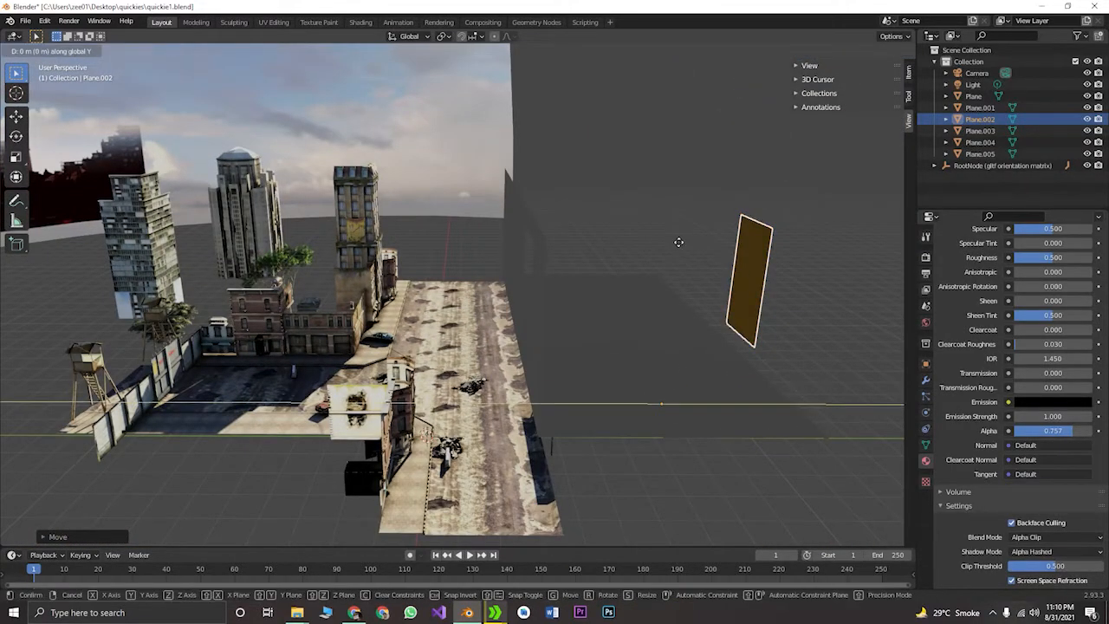
click(421, 287)
Shift the pane along the global X axis so it fits exactly in the leftmost window opening
middle_drag(659, 385, 525, 365)
key(KP_0)
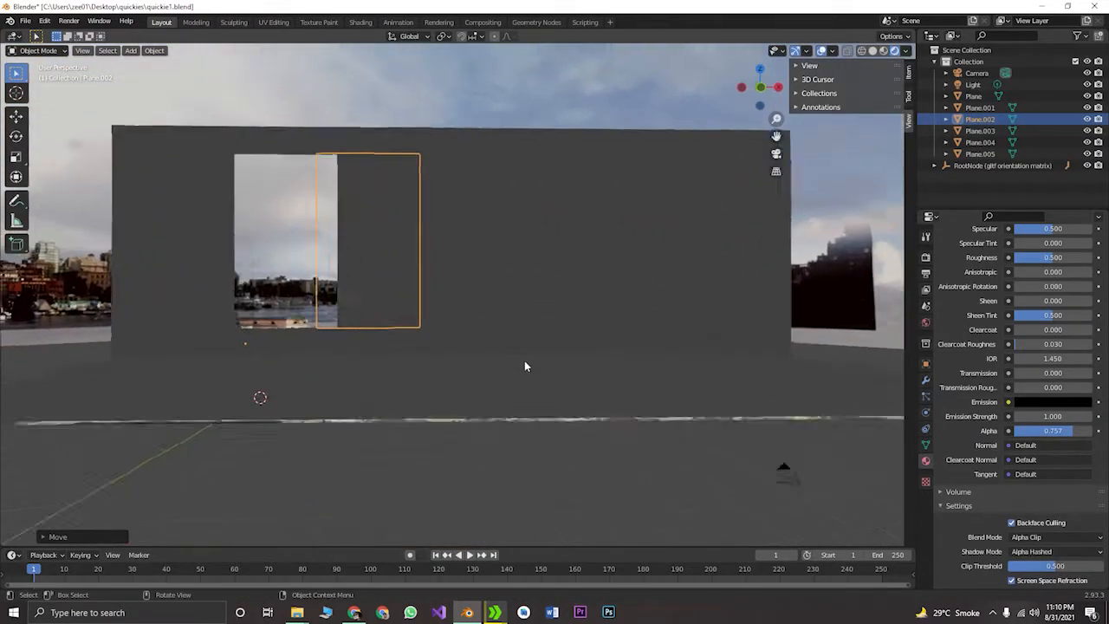
key(g)
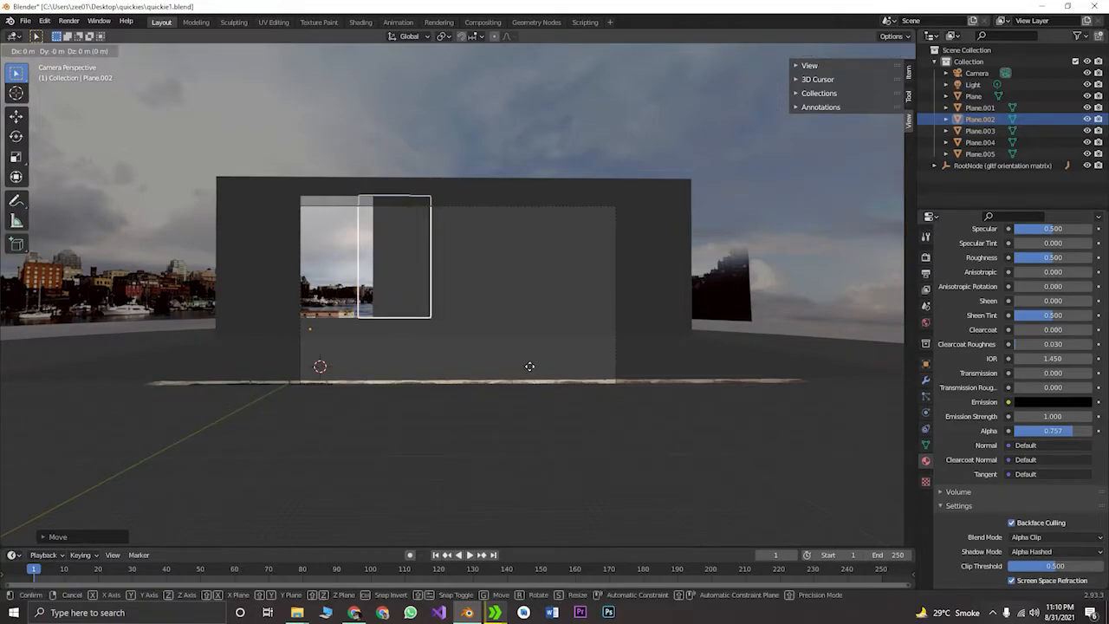
key(x)
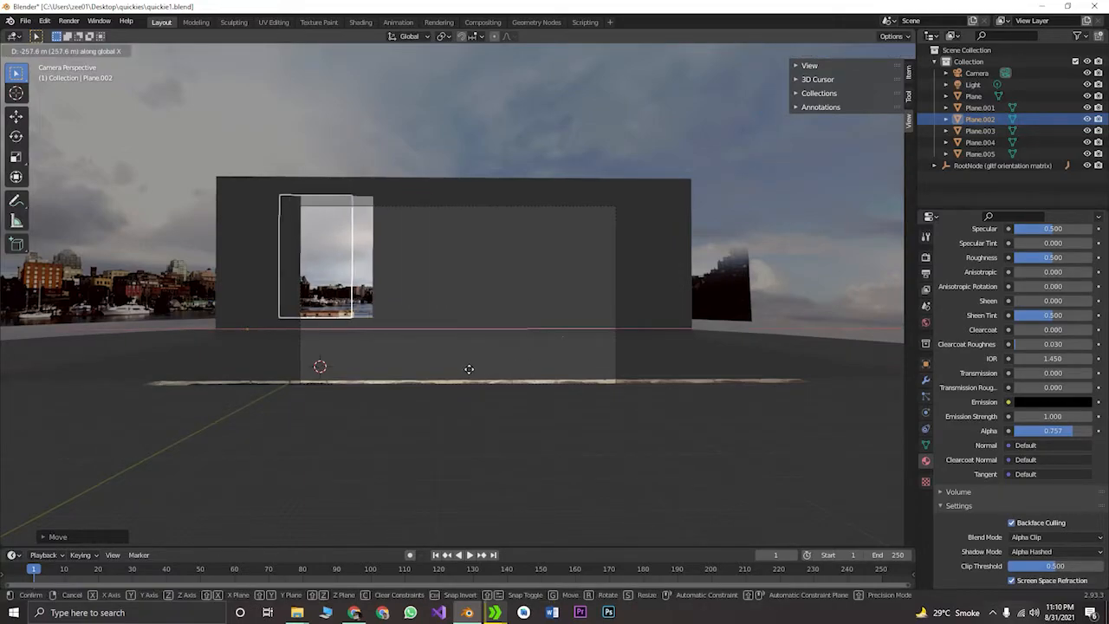
click(478, 370)
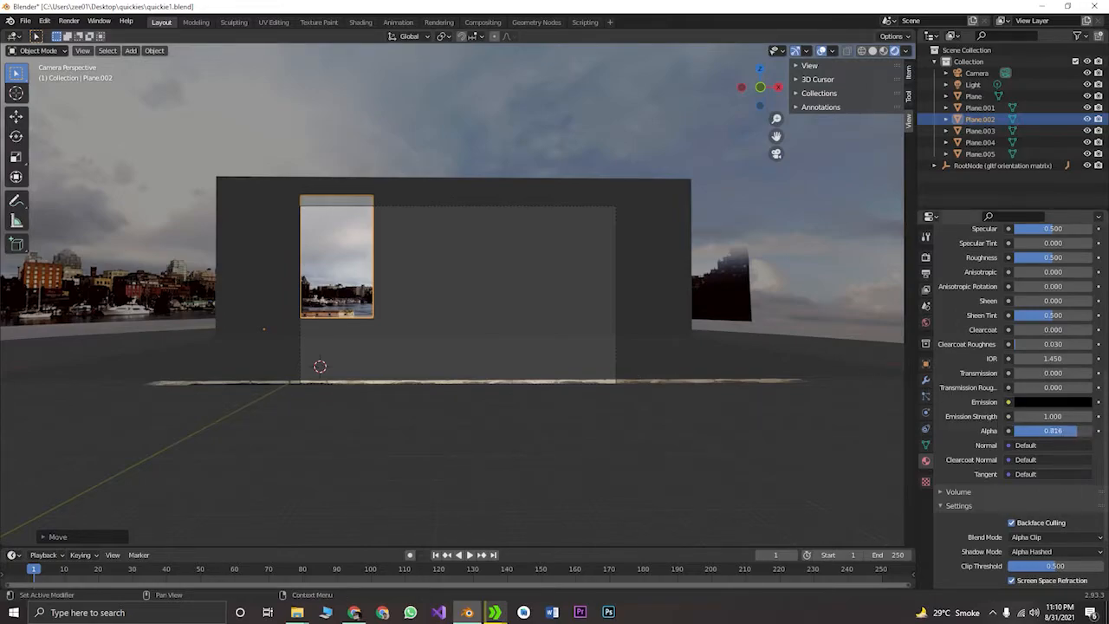
Set the pane material's alpha to 1.000 and its blend mode to Alpha Blend, trying Alpha Hashed first
mouse_move(1077, 431)
mouse_down()
mouse_move(1093, 431)
mouse_move(1081, 431)
mouse_up()
click(305, 403)
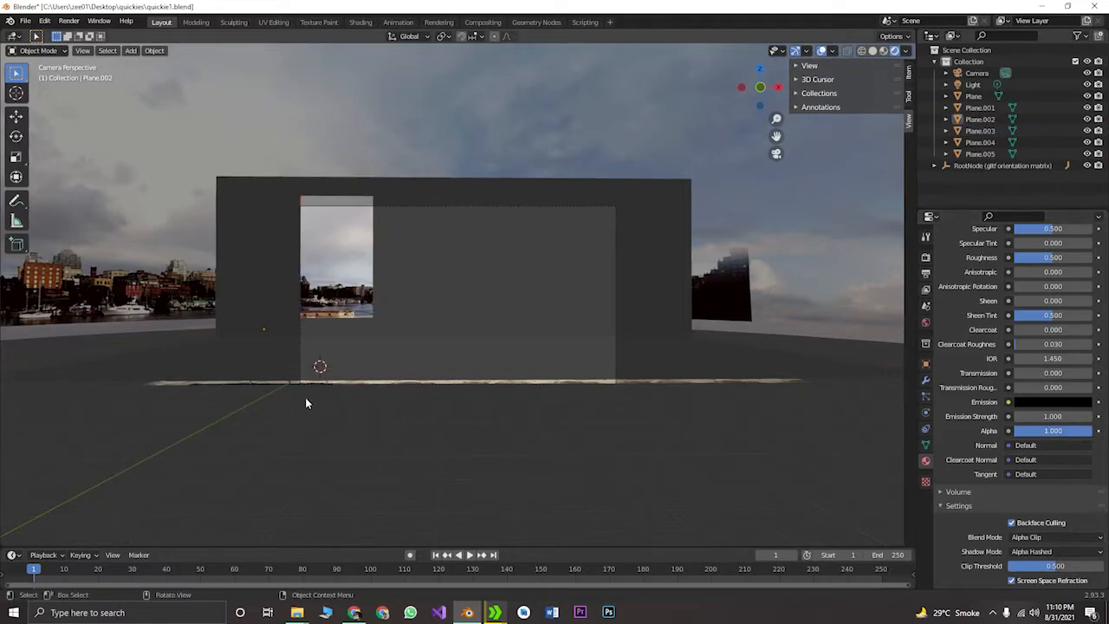
click(334, 300)
scroll(1023, 433, down, 3)
click(1028, 440)
click(1031, 440)
click(1066, 451)
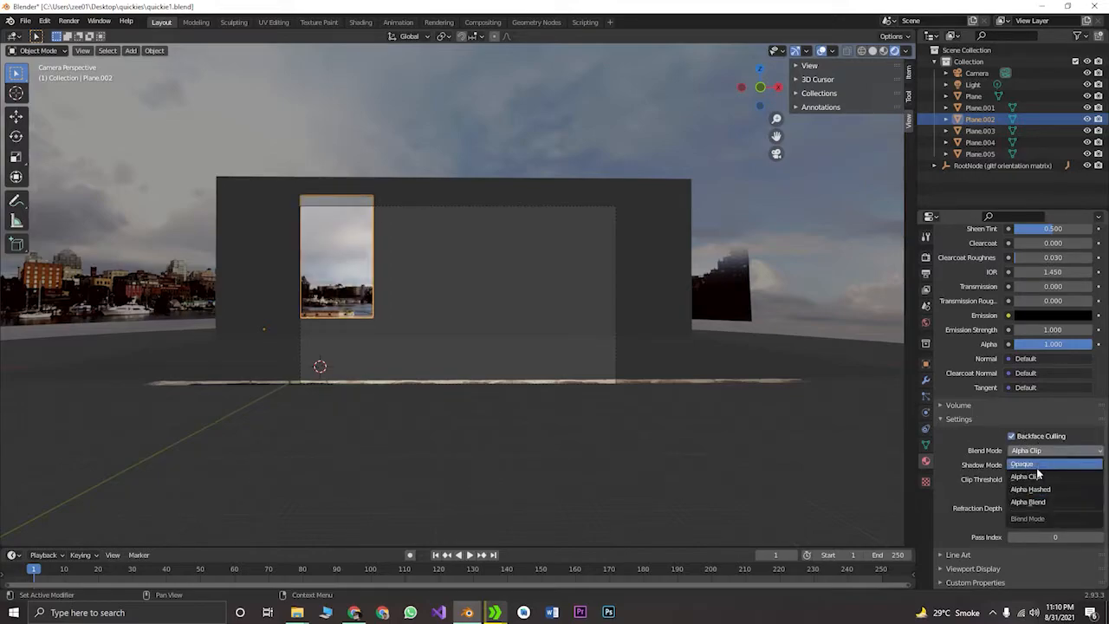
click(1040, 490)
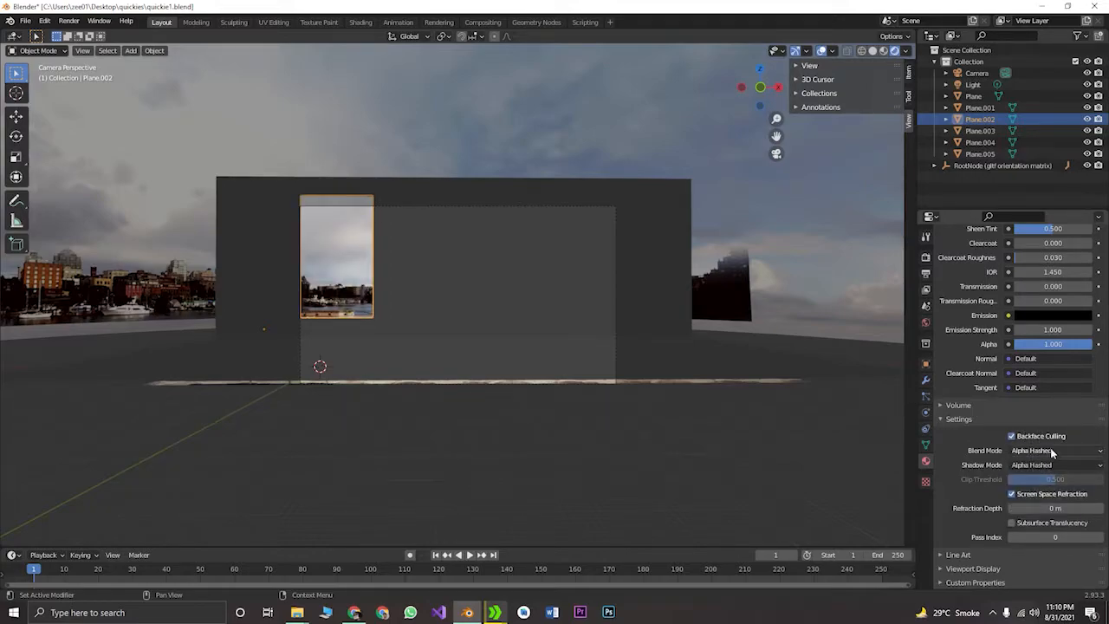
click(1053, 452)
click(1057, 502)
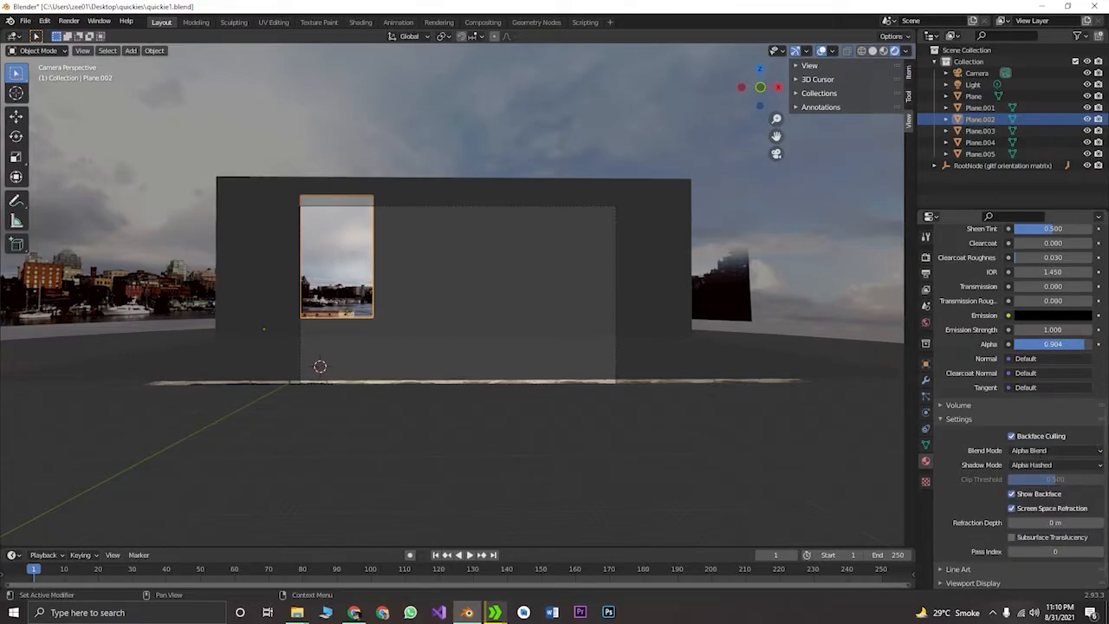
Lower the pane material's alpha to 0.750 and try the Alpha Clip and Alpha Hashed blend modes before returning to Alpha Blend
mouse_move(1074, 344)
mouse_down()
mouse_move(1060, 344)
mouse_move(1079, 346)
mouse_up()
click(1071, 451)
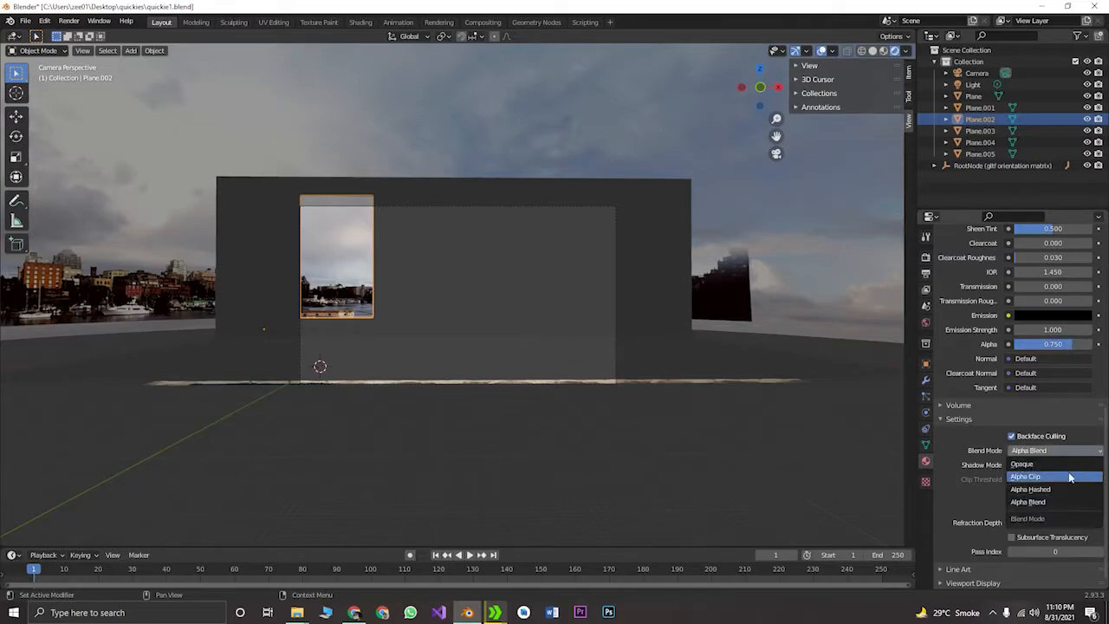
click(1071, 473)
click(1059, 450)
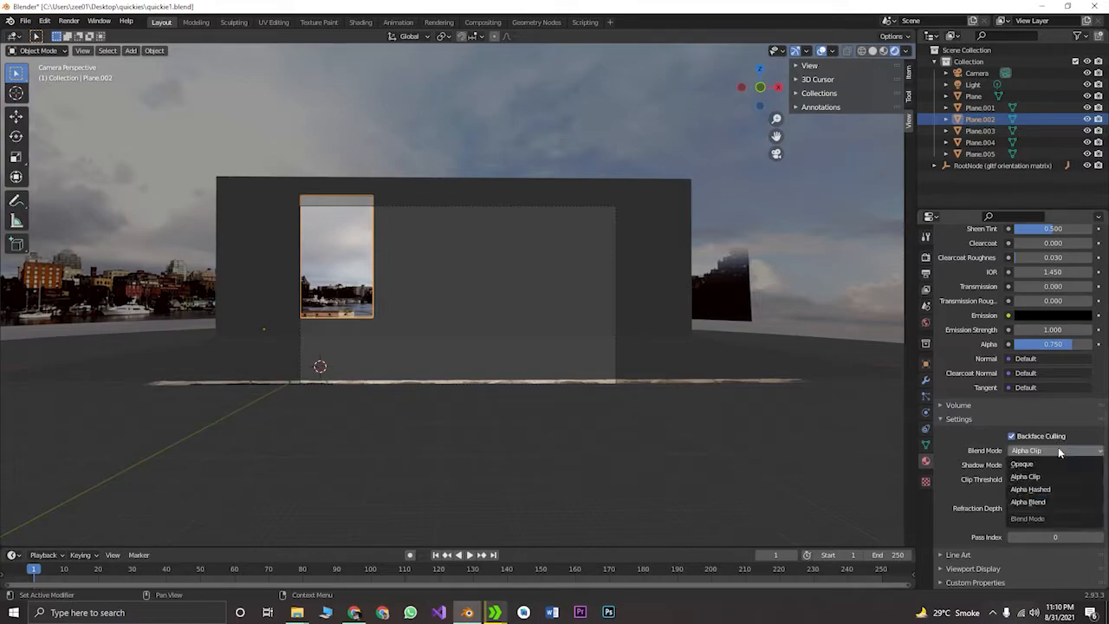
click(1075, 490)
click(1048, 446)
click(1048, 502)
Try the Alpha Hashed and Alpha Clip shadow modes on the pane's material, and set the shadow mode to Opaque
click(1048, 466)
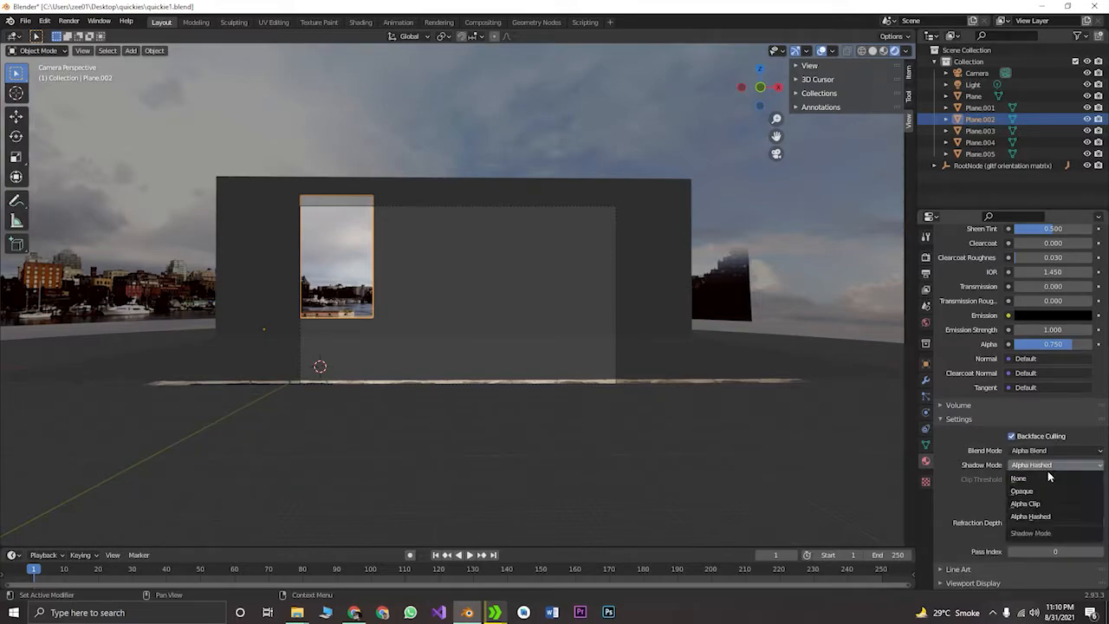
click(1061, 519)
click(1046, 466)
click(1049, 503)
click(1047, 466)
click(1047, 491)
Turn off backface culling for the pane's material and set its alpha to 0.787
click(1042, 437)
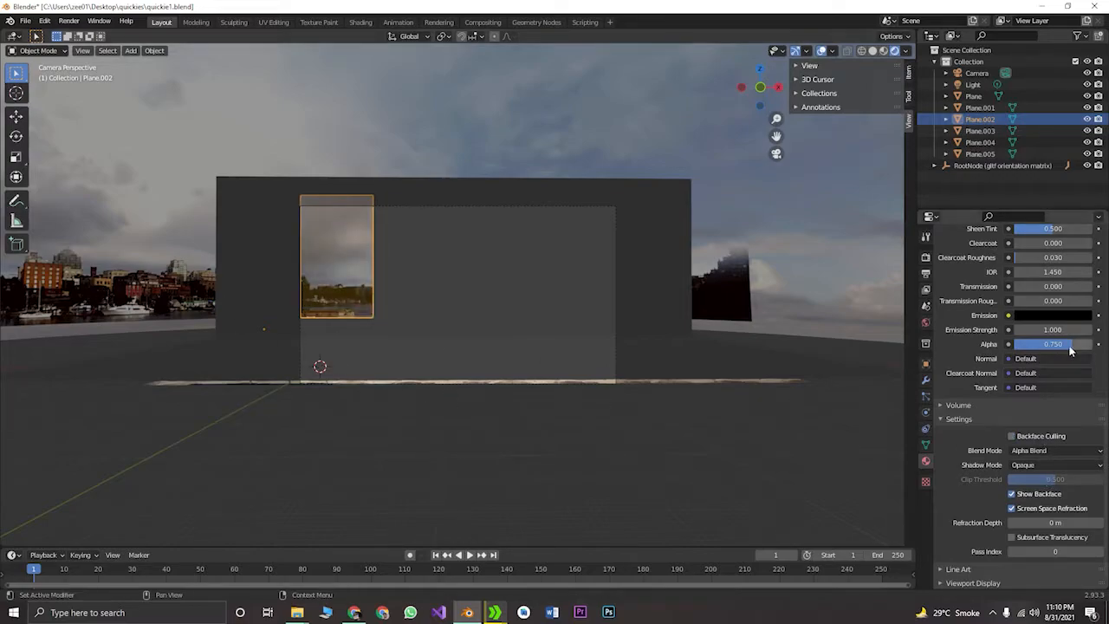
drag(1064, 346, 1068, 346)
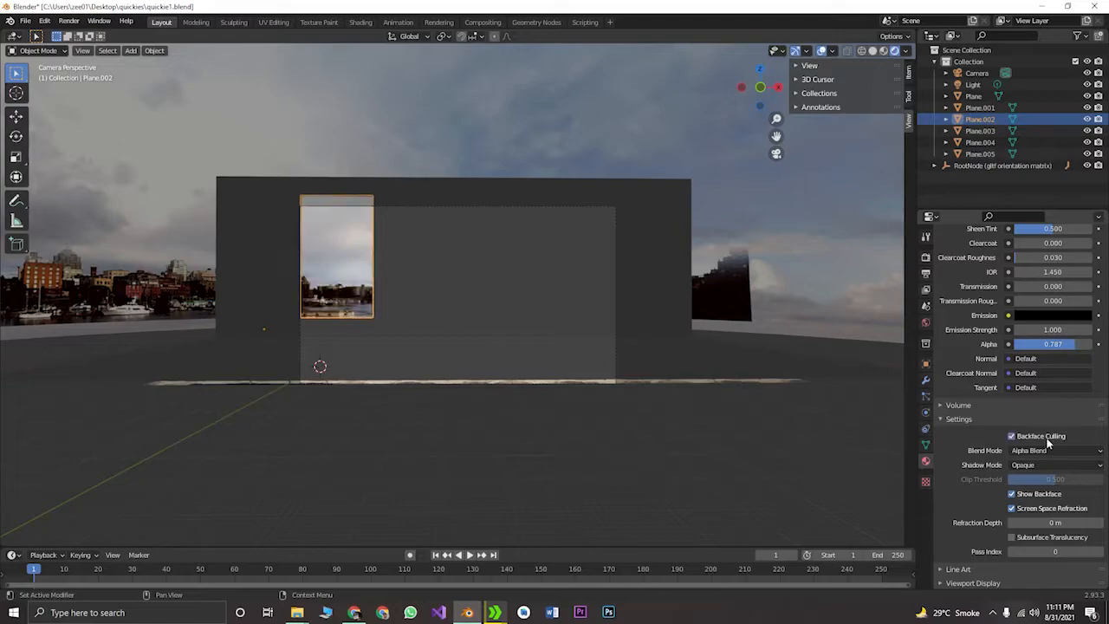
Assign the first pane's existing material, Material.001, to the second window pane, Plane.003
click(450, 260)
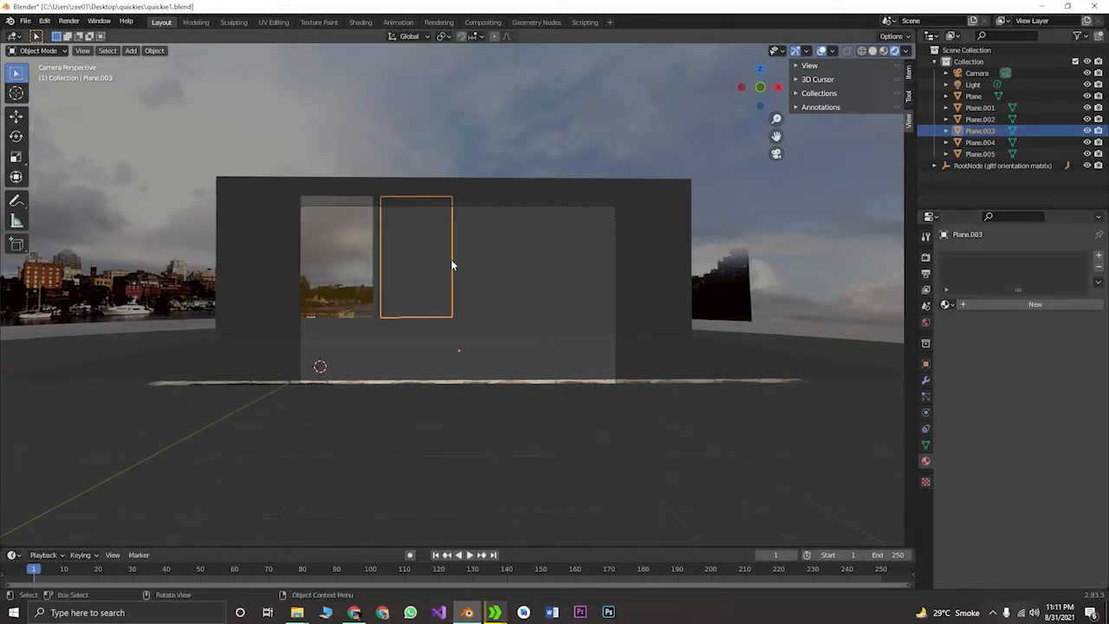
click(362, 272)
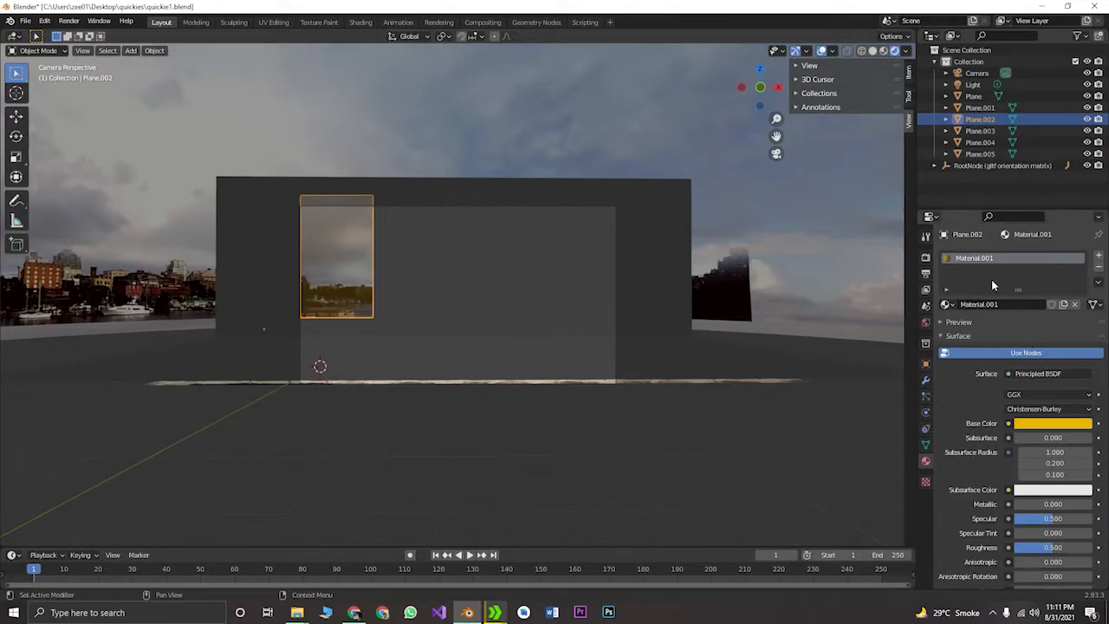
click(426, 263)
click(946, 305)
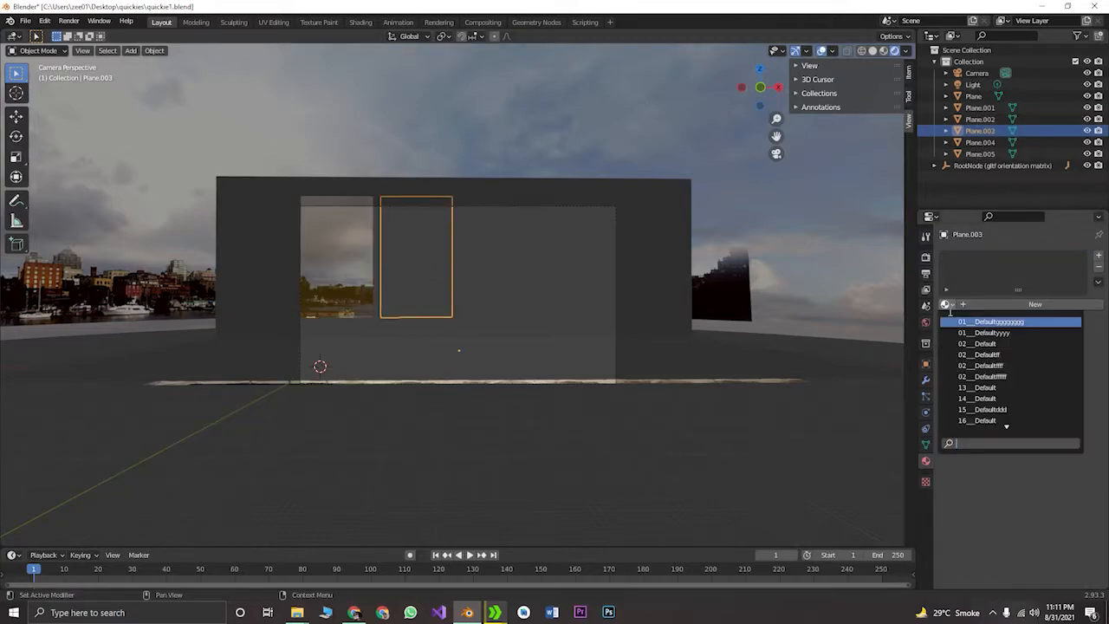
scroll(996, 382, down, 20)
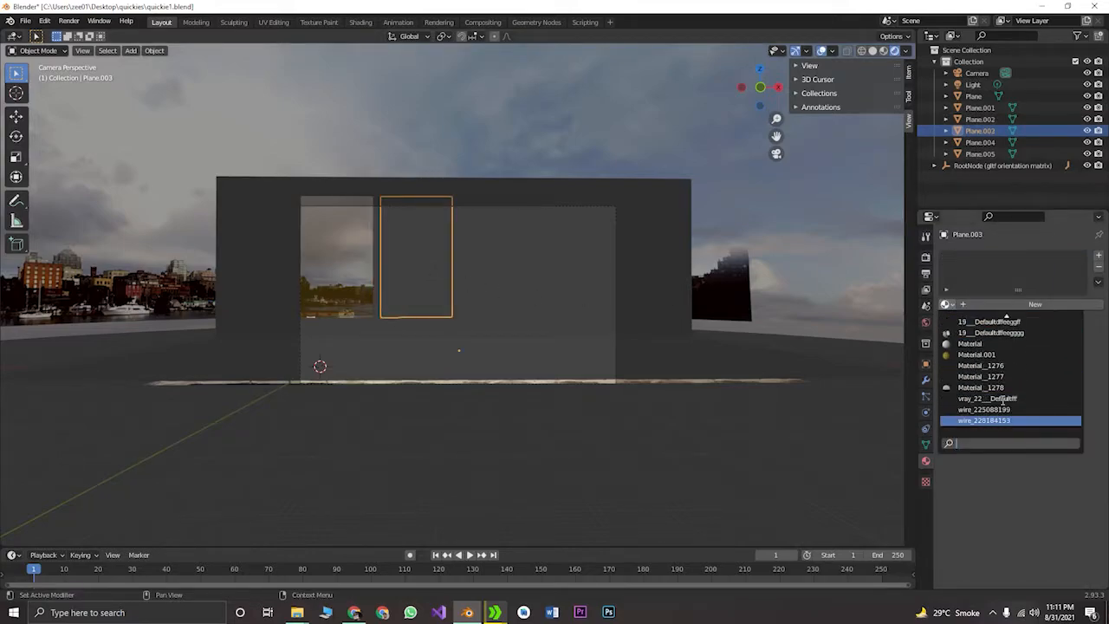
click(978, 354)
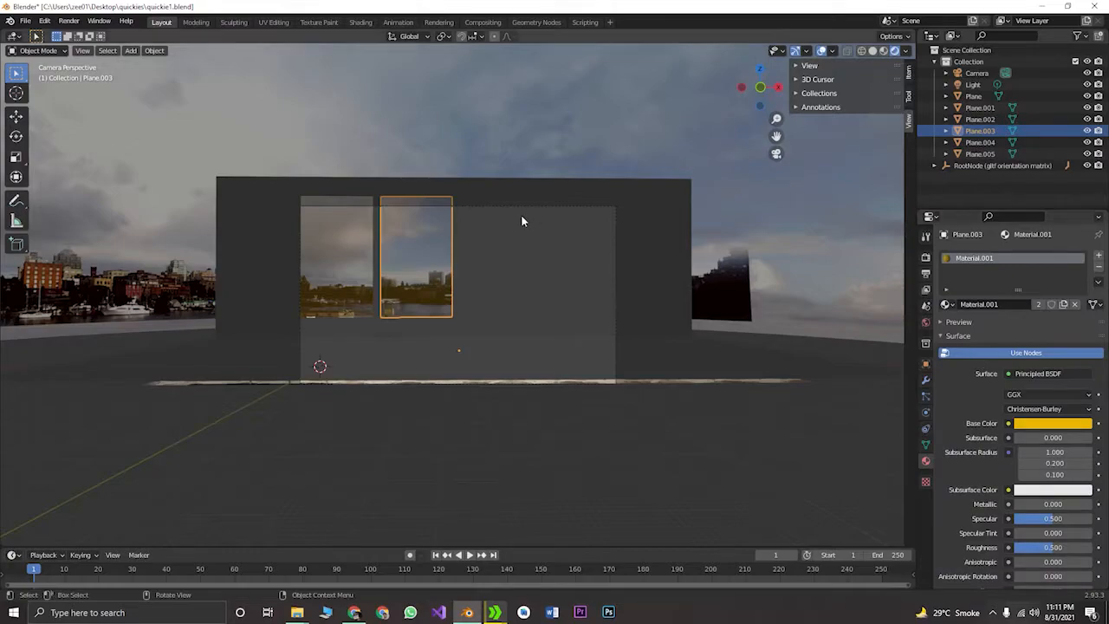
Assign the existing Material.001 to the third window pane, Plane.004
click(510, 237)
click(947, 305)
scroll(1001, 416, down, 20)
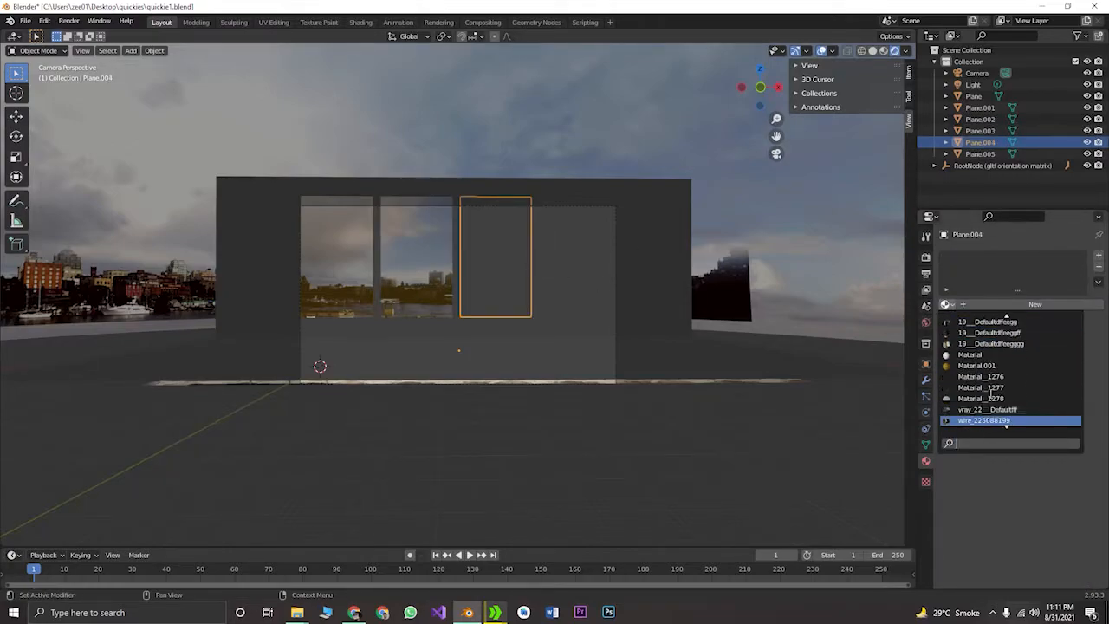
click(978, 365)
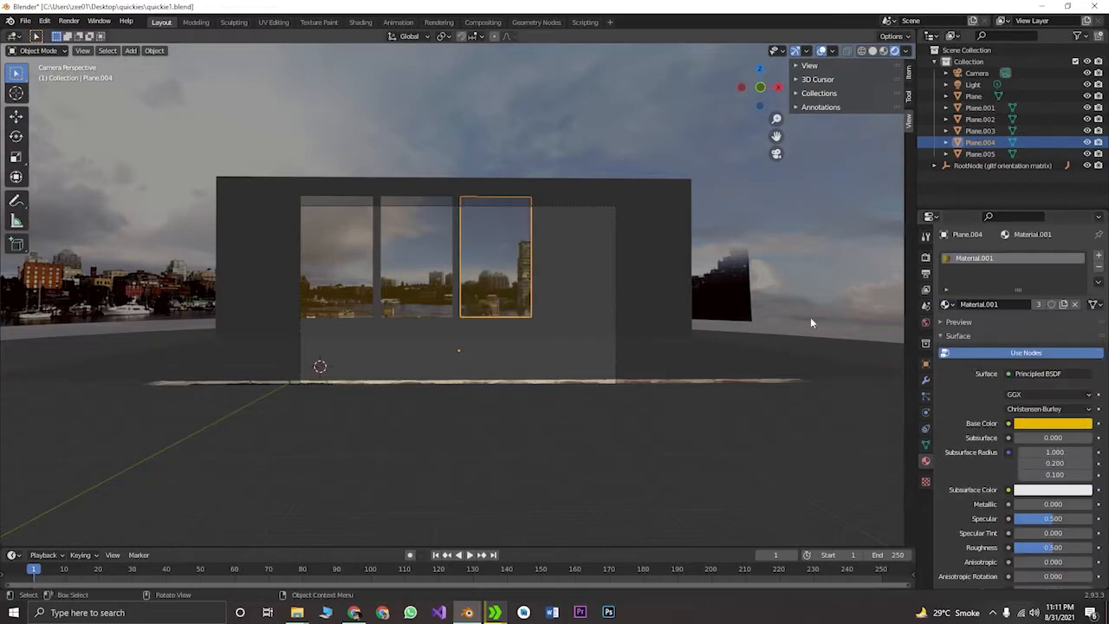
Assign the existing Material.001 to the fourth window pane, Plane.005
click(588, 253)
click(946, 304)
scroll(978, 385, down, 20)
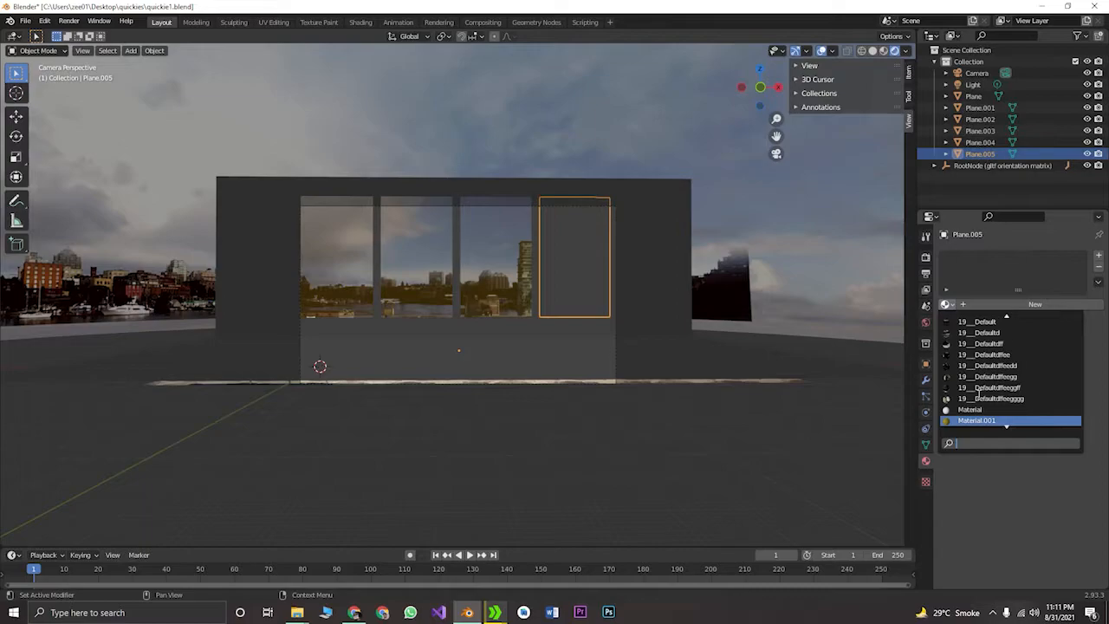
click(979, 419)
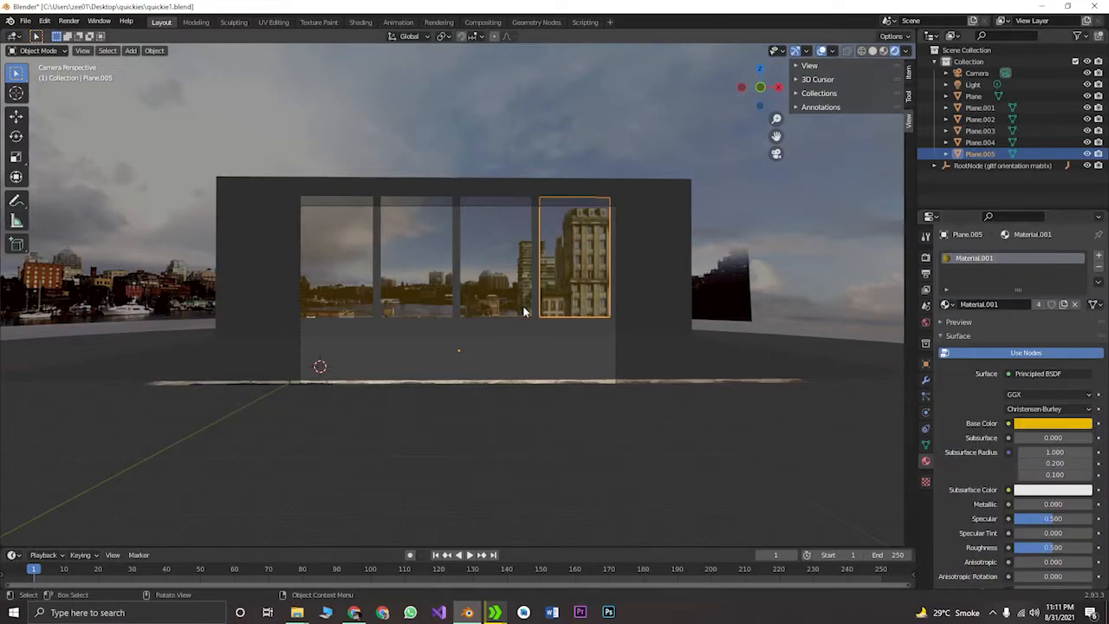
Raise the alpha of the shared window material to 0.860
scroll(1008, 503, down, 10)
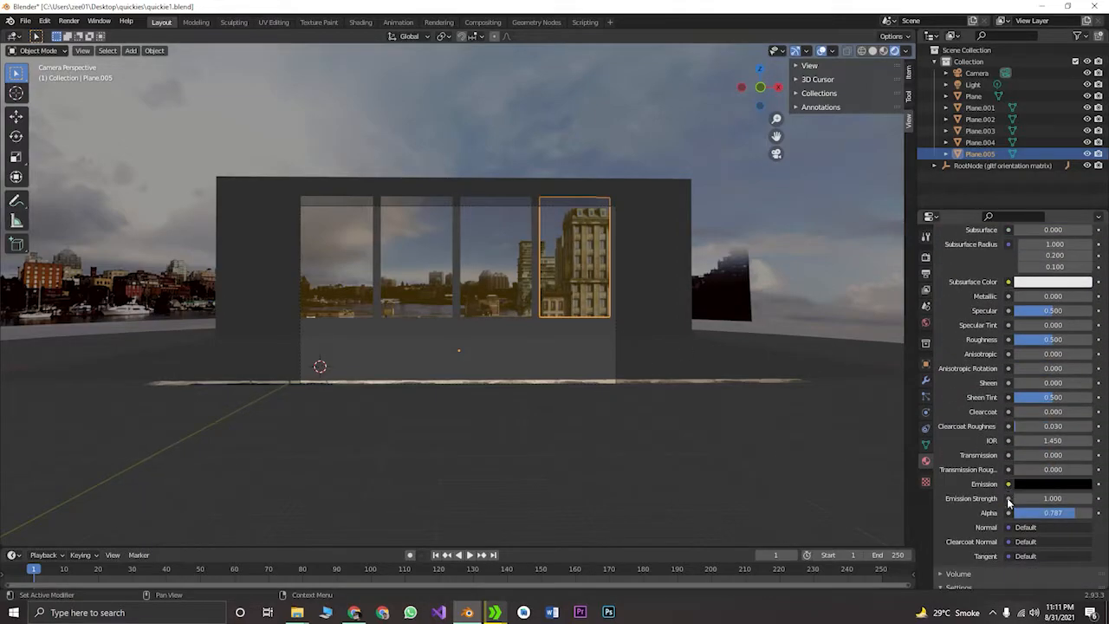
scroll(1007, 498, down, 2)
drag(1059, 374, 1075, 374)
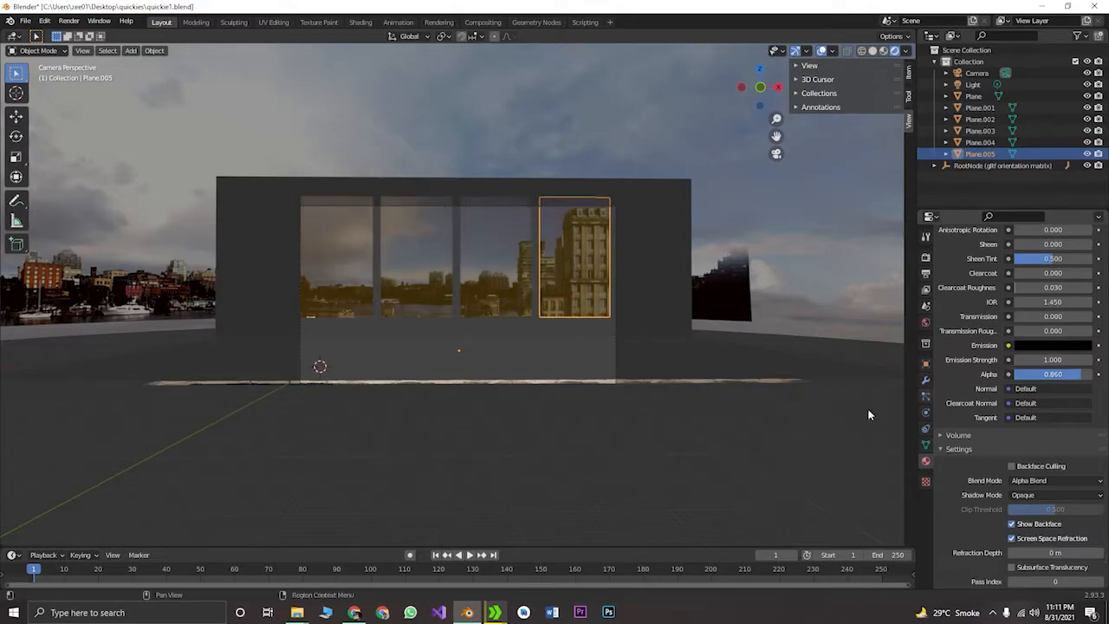
Deselect the pane and examine the window wall and city scene from the front and from above
click(538, 456)
middle_drag(537, 431, 88, 366)
key(KP_1)
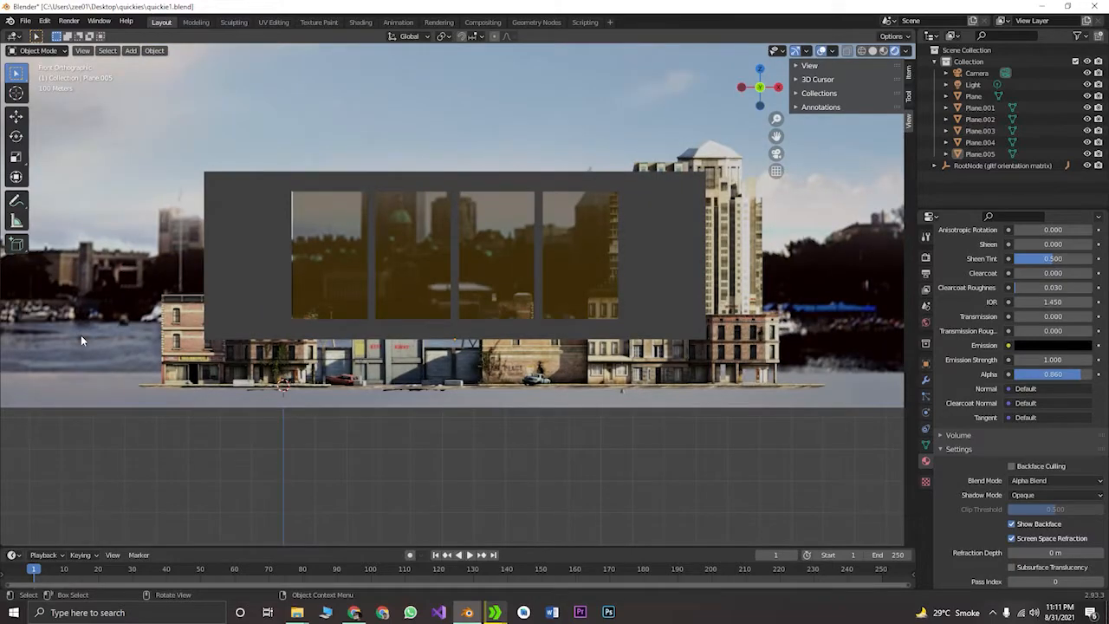
key(KP_7)
scroll(139, 282, down, 5)
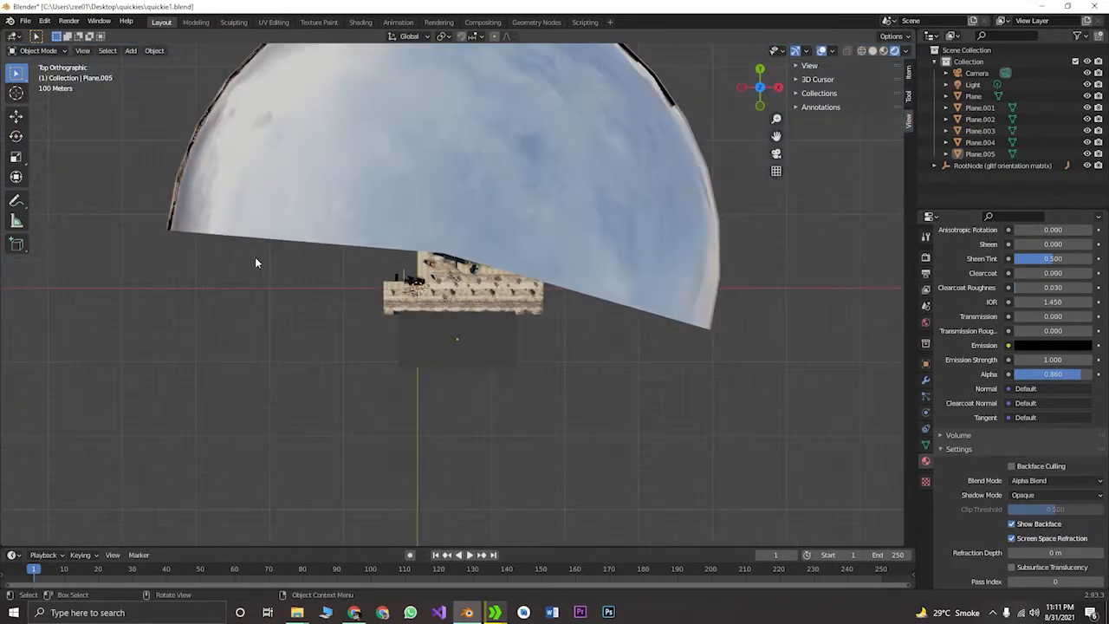
Try to move the curved sky backdrop along the global Y axis, away from the city
click(488, 214)
key(g)
key(x)
key(y)
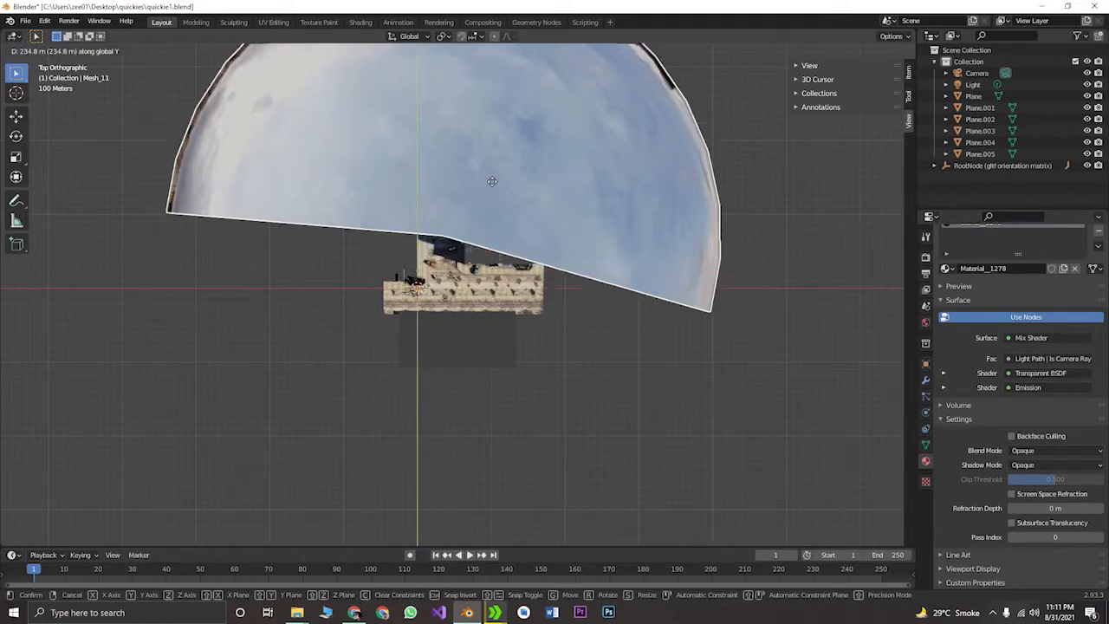
click(508, 119)
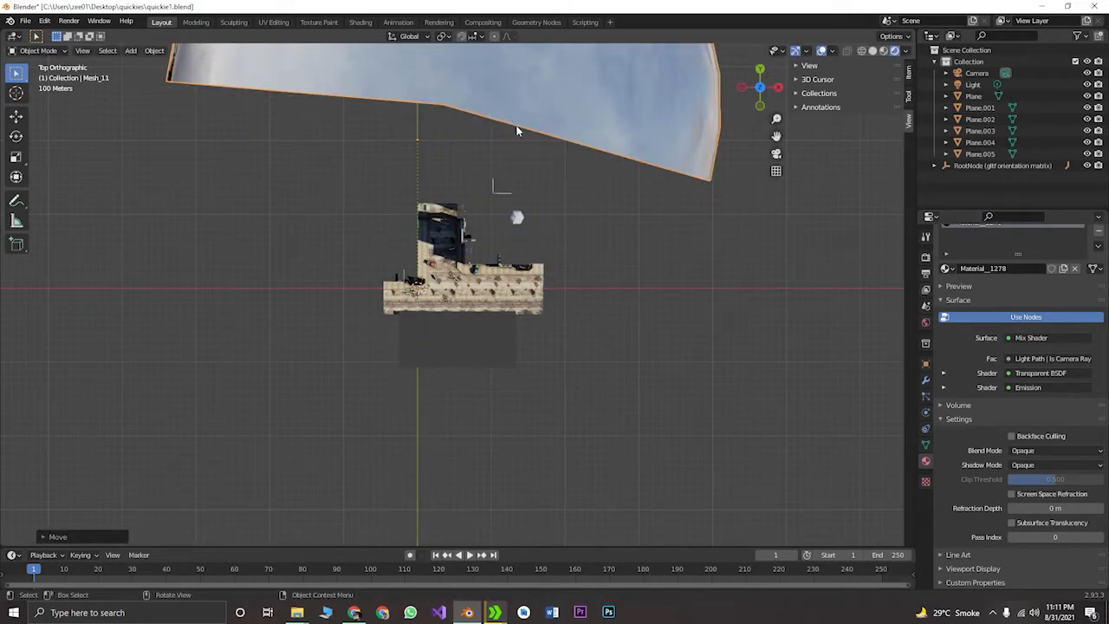
key(ctrl+z)
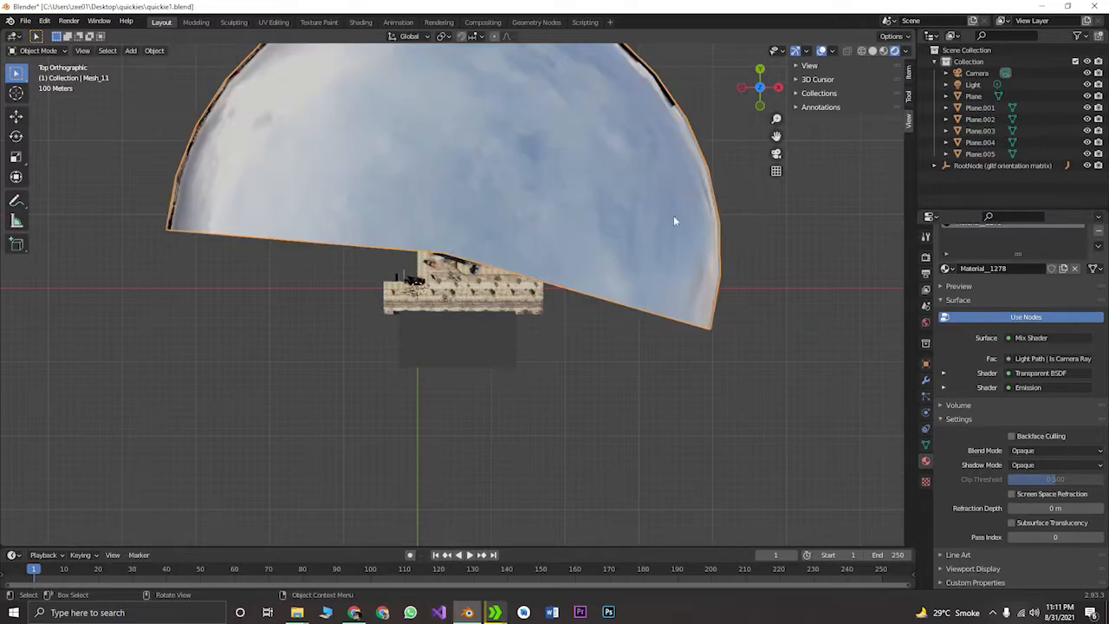
Try to select the whole city in wireframe display, leaving out the floor plane
click(925, 365)
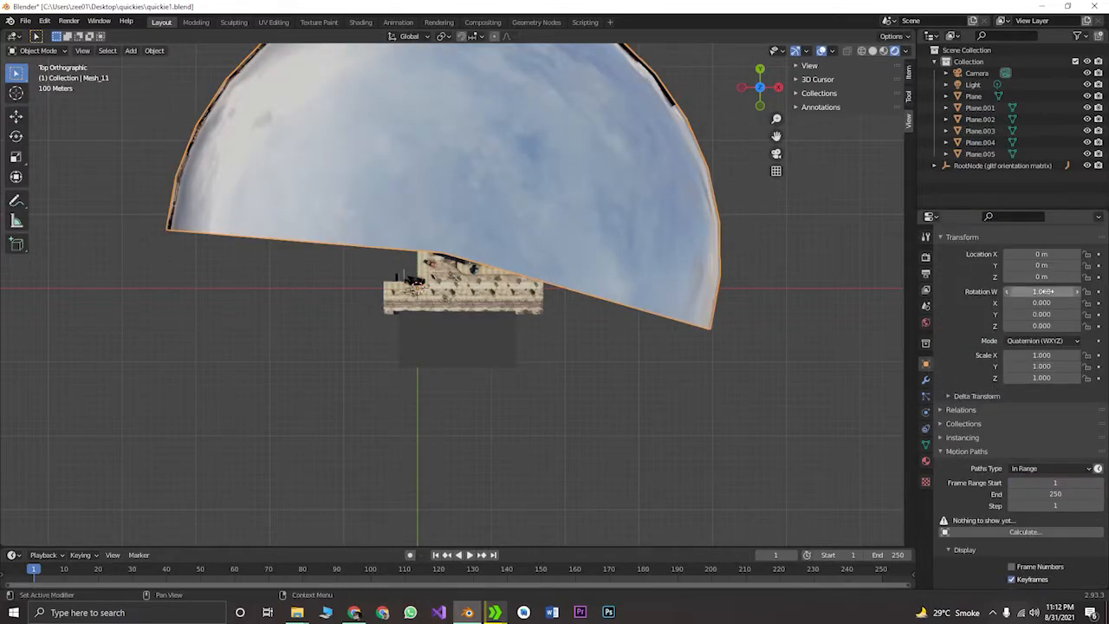
middle_drag(512, 396, 626, 338)
scroll(526, 319, up, 6)
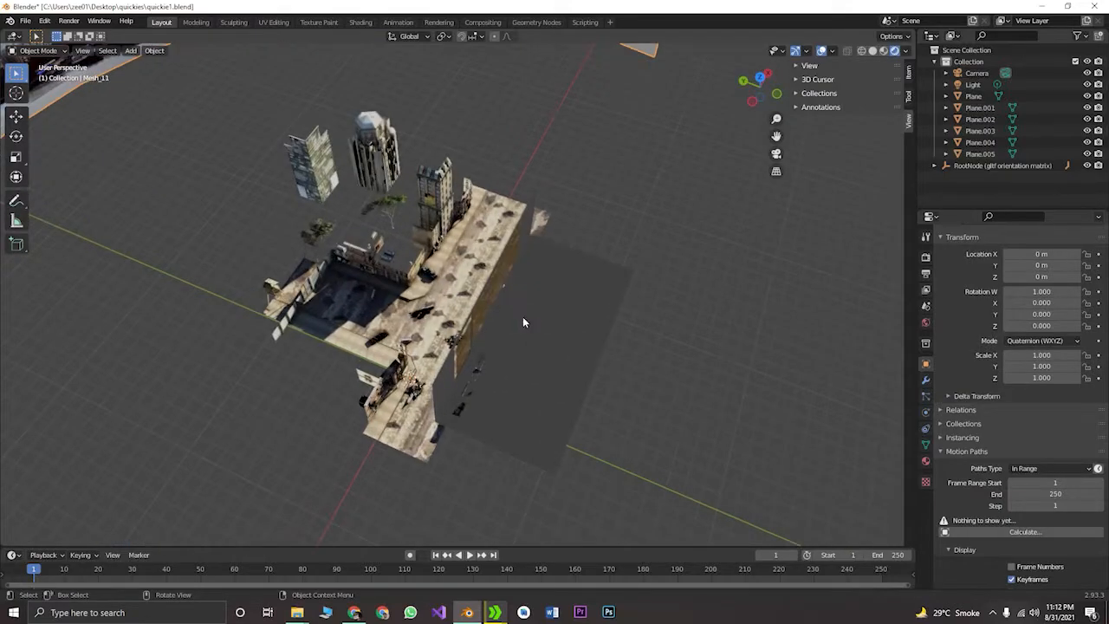
middle_drag(458, 345, 481, 368)
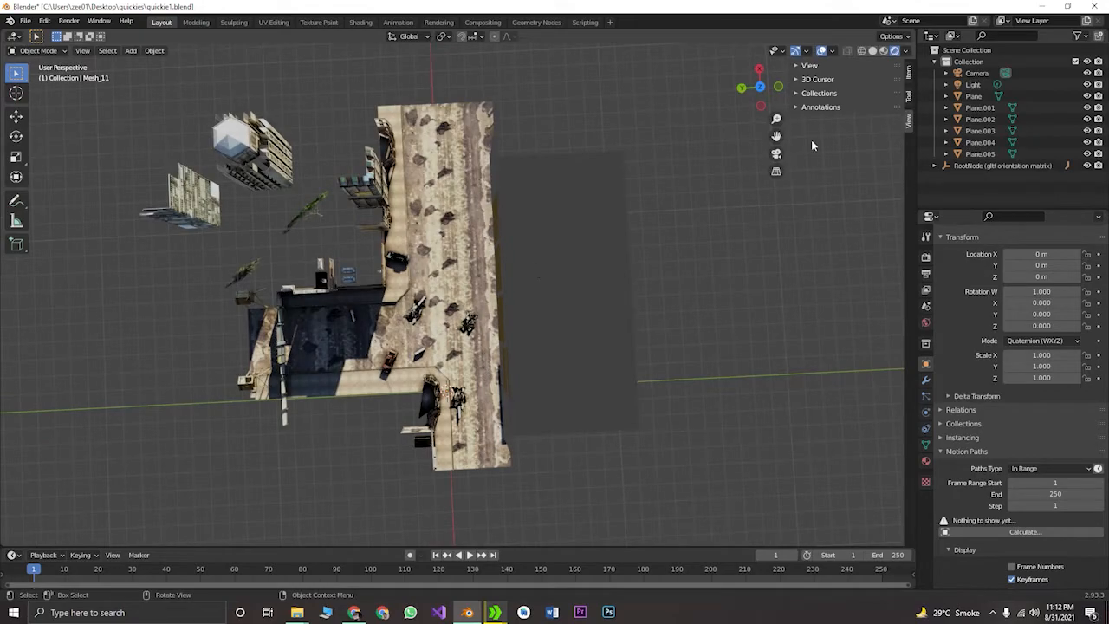
key(shift+z)
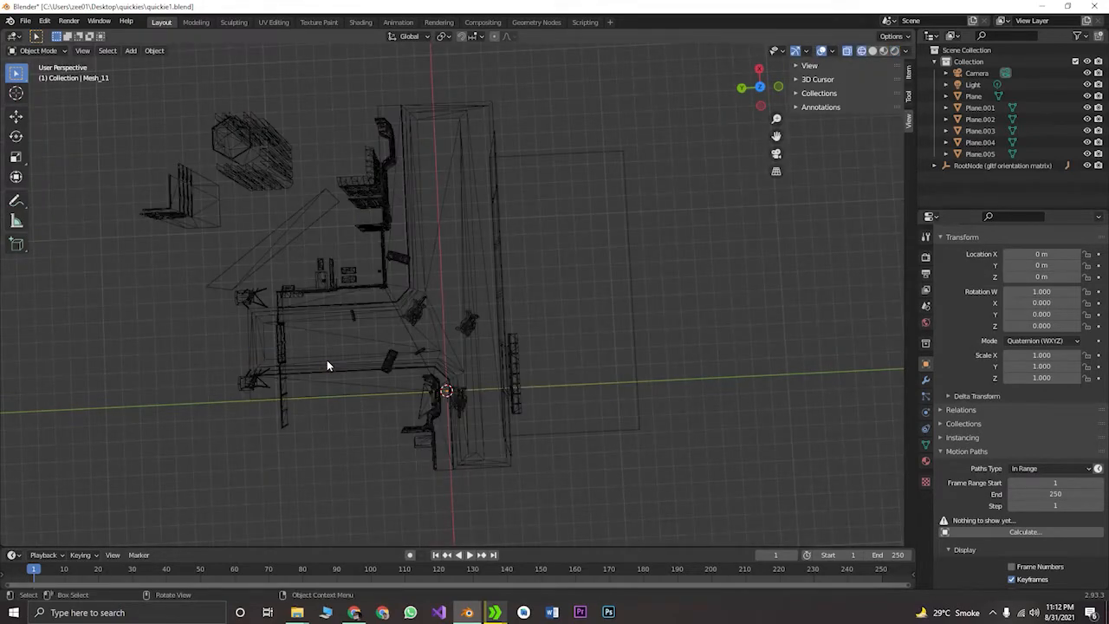
drag(84, 94, 488, 512)
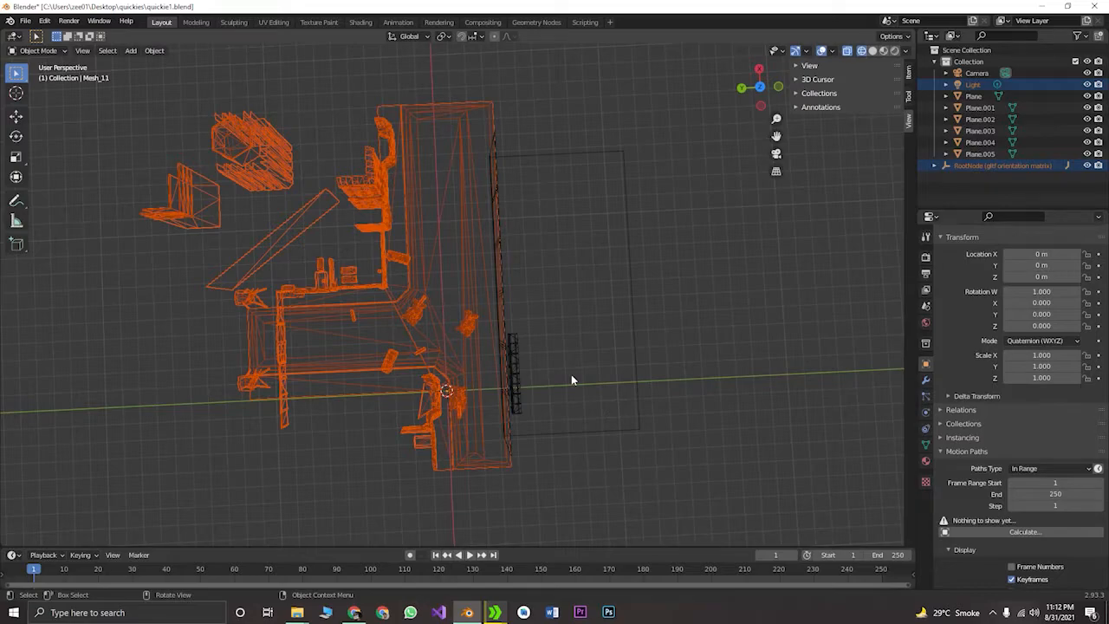
key(alt+a)
Try to select the road mesh together with the floor plane Plane.001
middle_drag(587, 367, 492, 294)
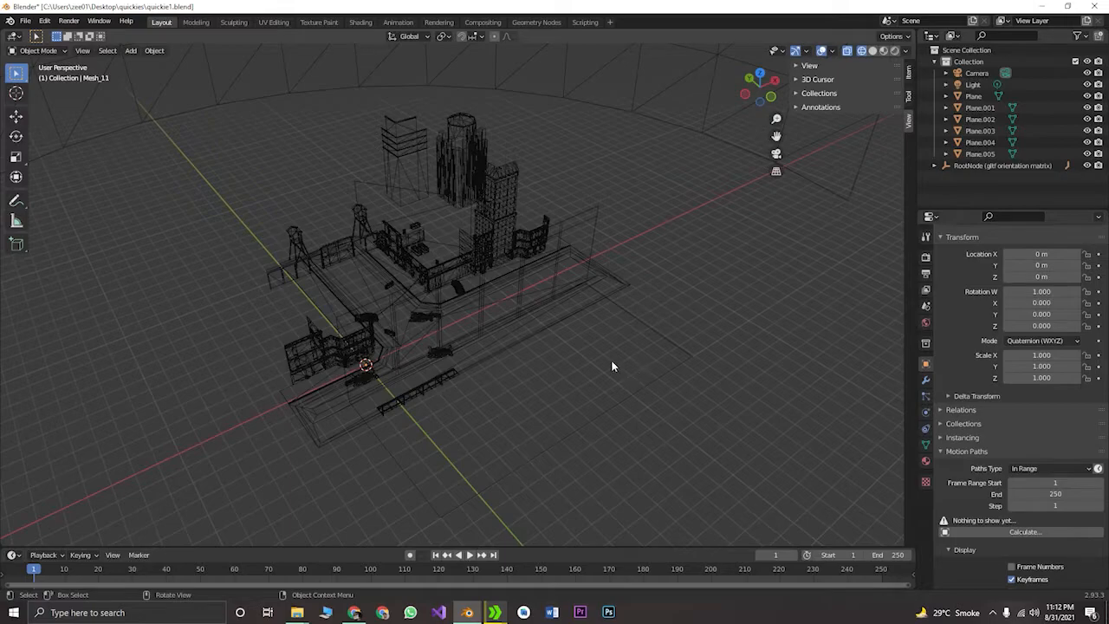
click(522, 283)
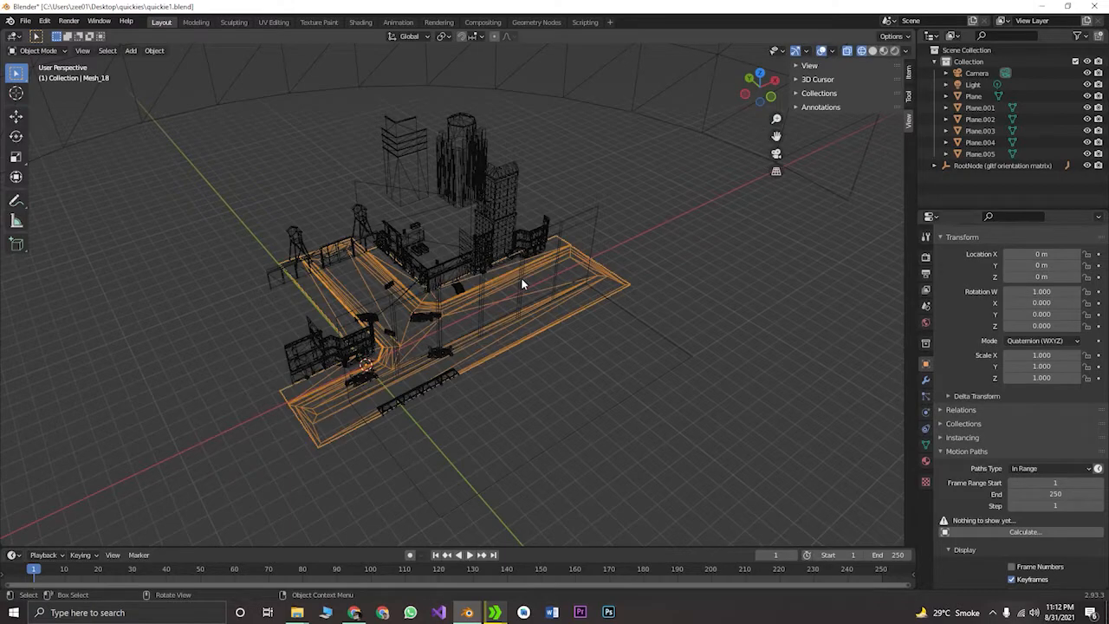
click(687, 361)
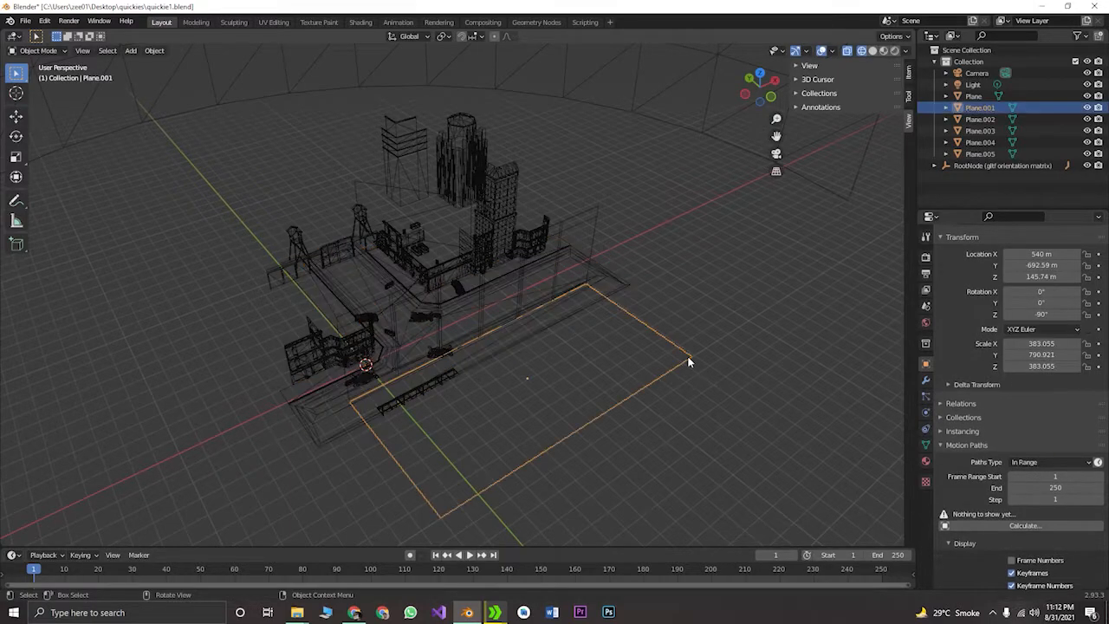
shift+click(408, 333)
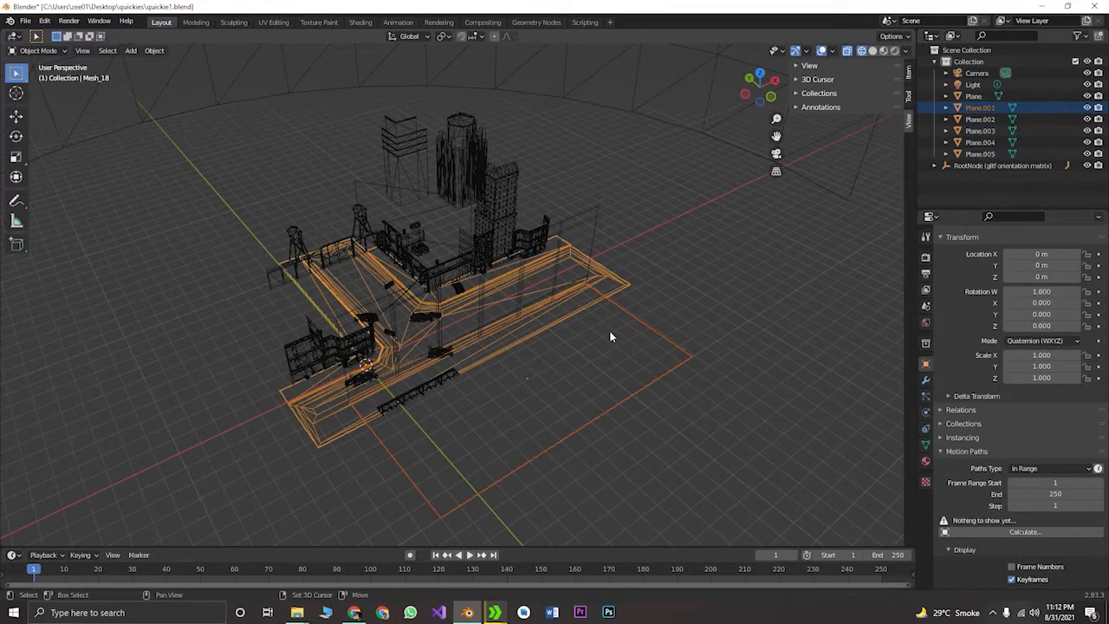
key(alt+a)
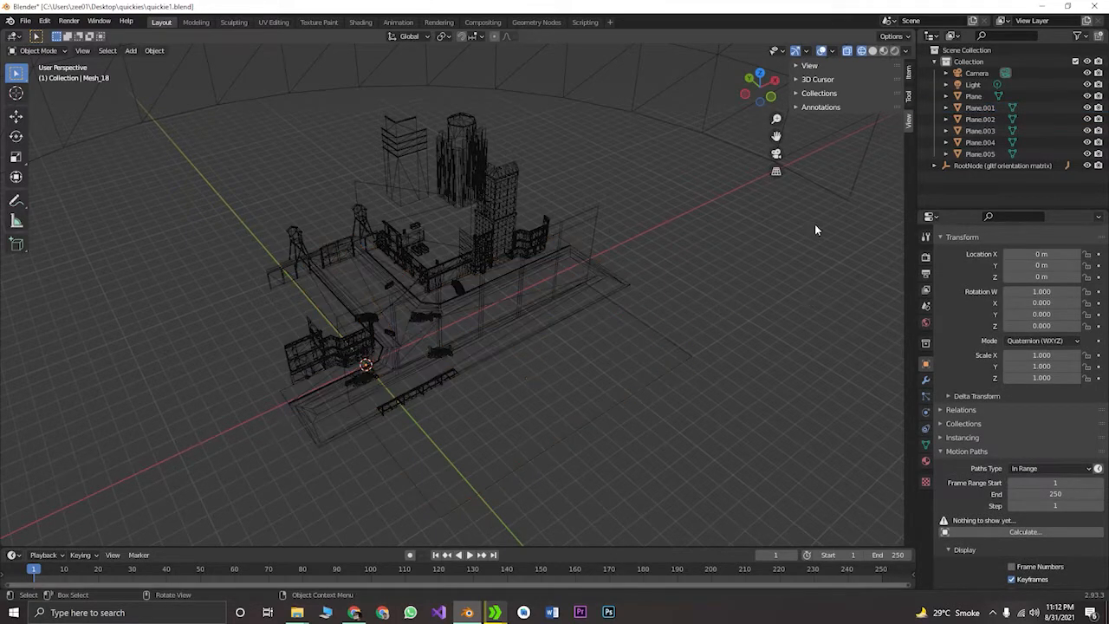
In solid display, select the floor, the wall and the four window panes and move them about 4639 m along the X axis
click(871, 51)
click(461, 416)
shift+click(415, 341)
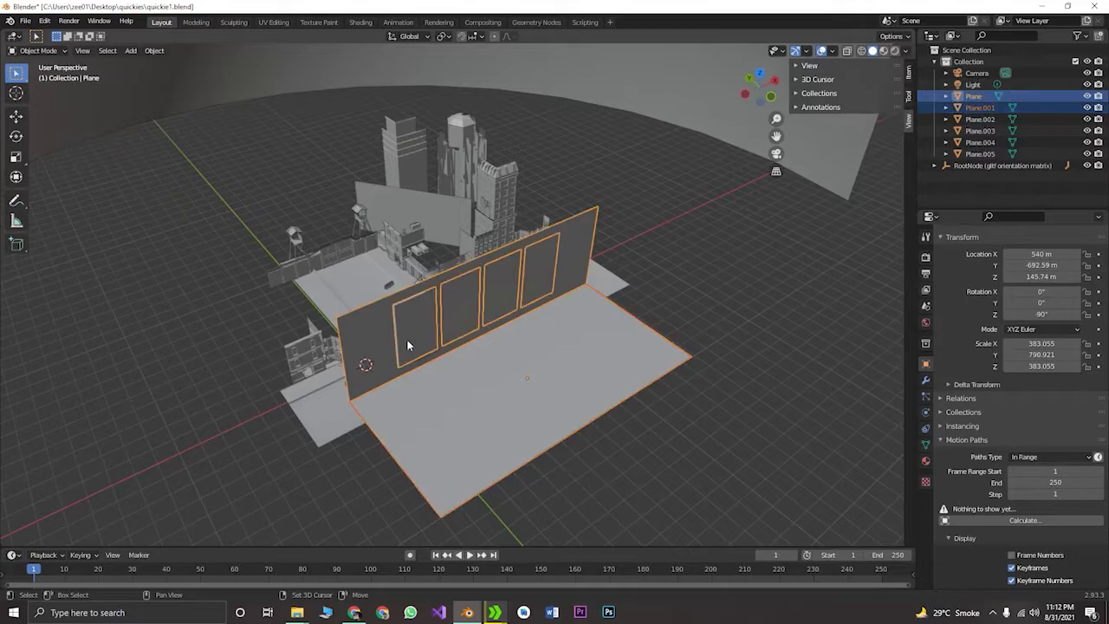
shift+click(457, 319)
shift+click(493, 310)
shift+click(543, 286)
shift+click(537, 296)
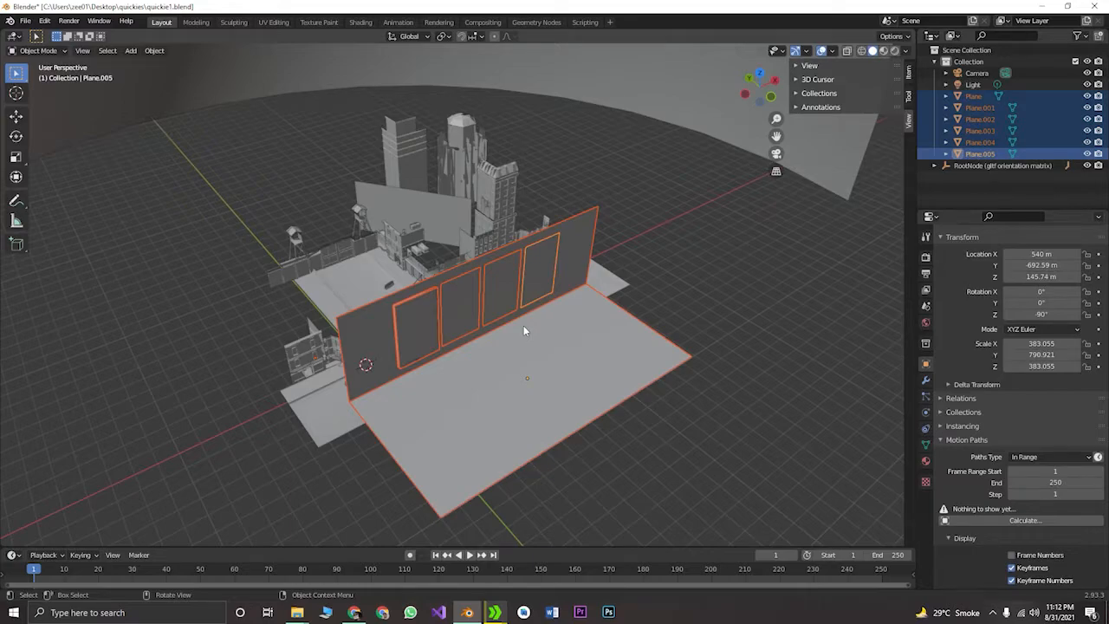
key(g)
key(x)
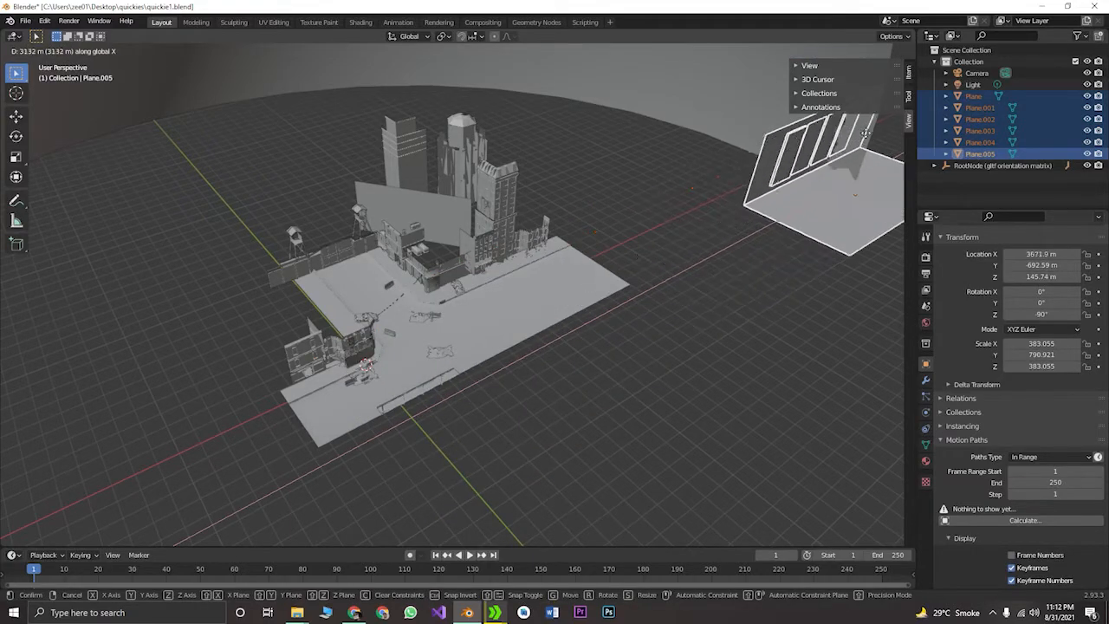
click(54, 102)
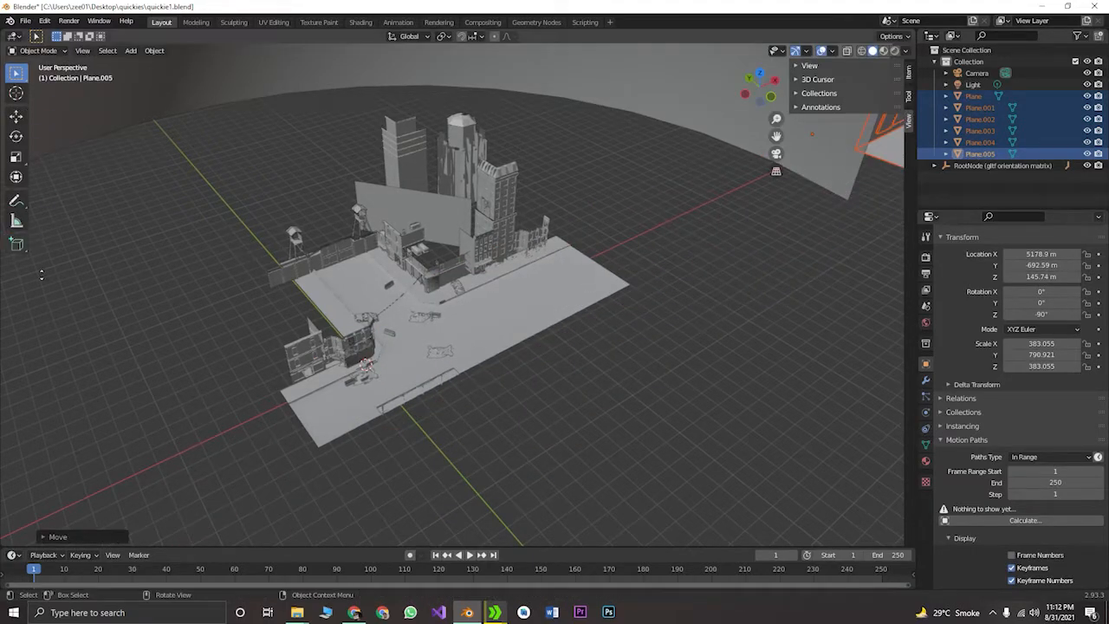
Examine the layout of the city's streets and buildings from above
middle_drag(136, 292, 313, 364)
scroll(244, 350, down, 2)
scroll(230, 329, up, 4)
scroll(327, 347, down, 1)
scroll(312, 364, down, 1)
scroll(312, 364, up, 1)
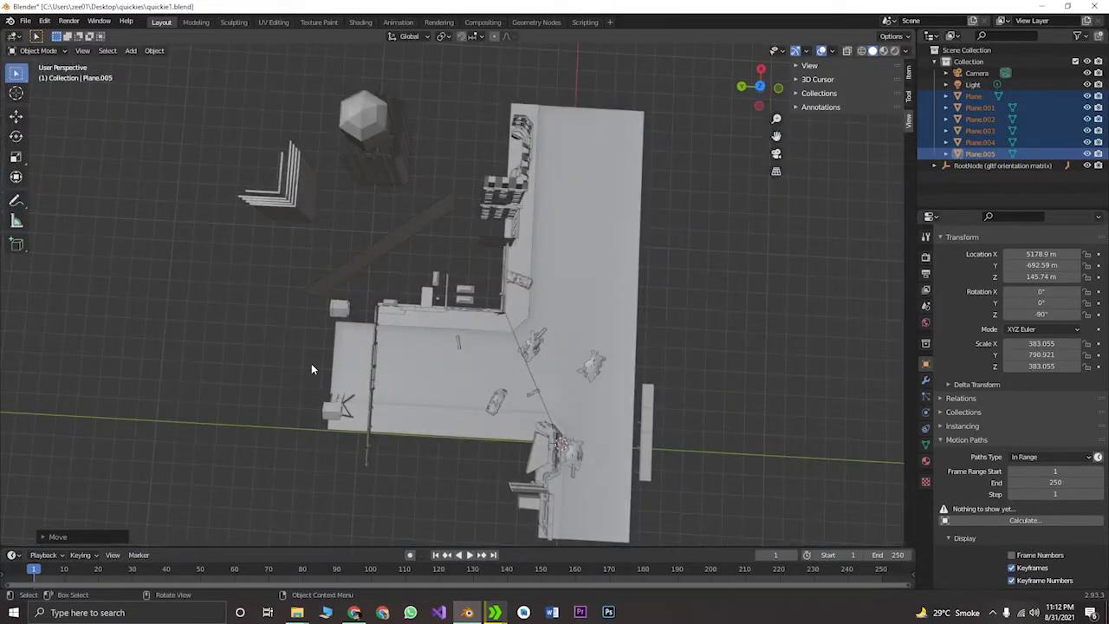
scroll(312, 363, down, 1)
scroll(312, 363, up, 1)
middle_drag(308, 362, 286, 350)
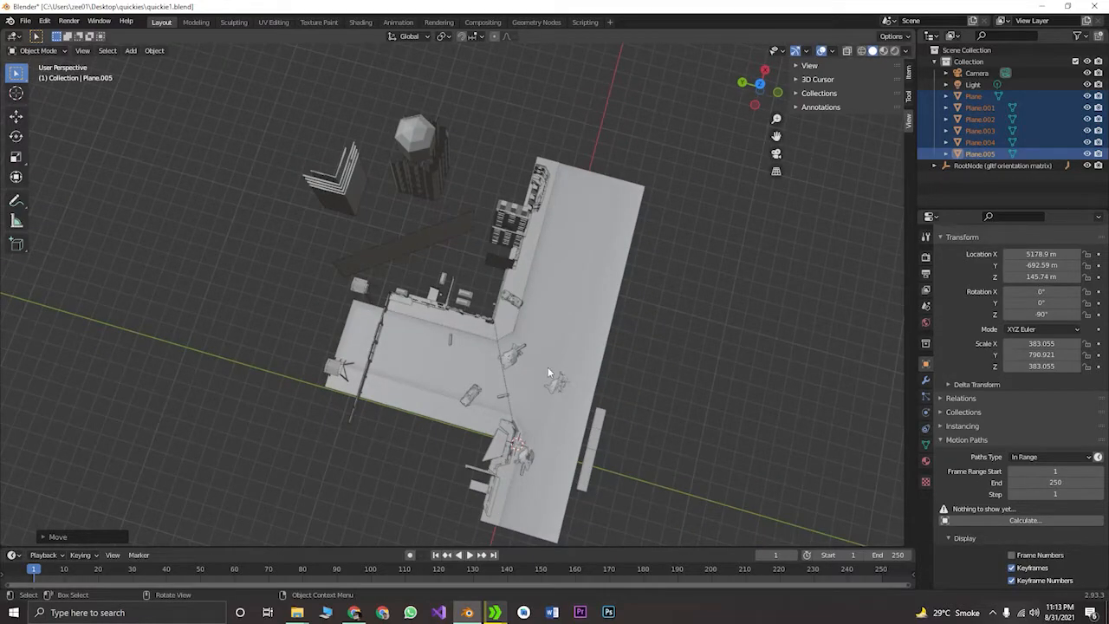
scroll(547, 367, down, 1)
scroll(547, 367, up, 1)
middle_drag(544, 366, 520, 344)
scroll(518, 339, down, 1)
scroll(516, 337, up, 1)
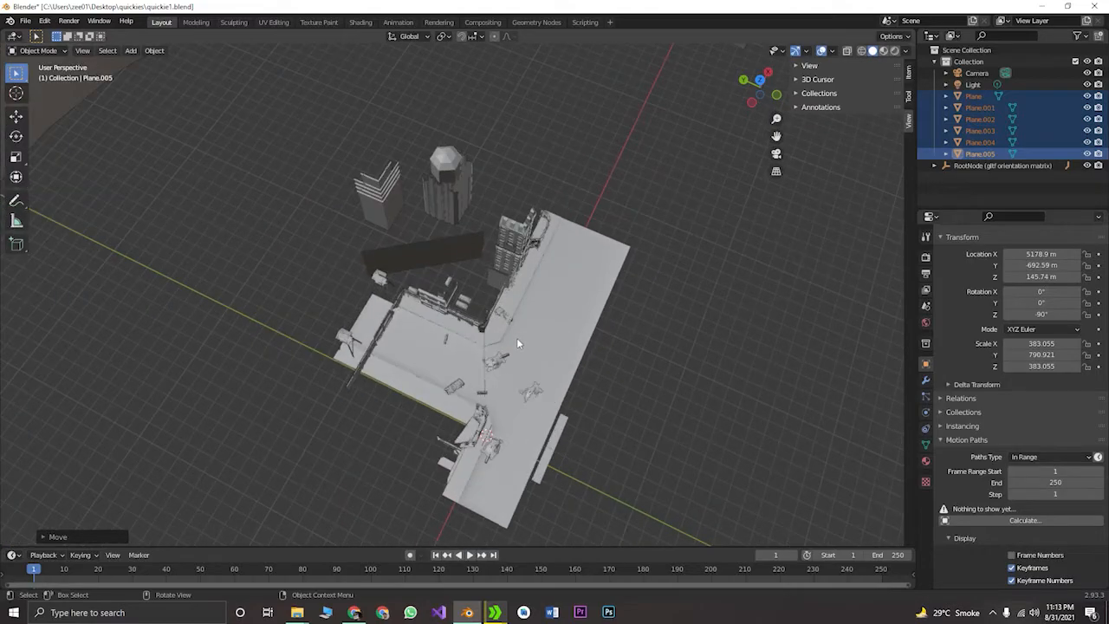
Select the whole city in wireframe display and move it about 329 m along the X axis in camera view
click(860, 50)
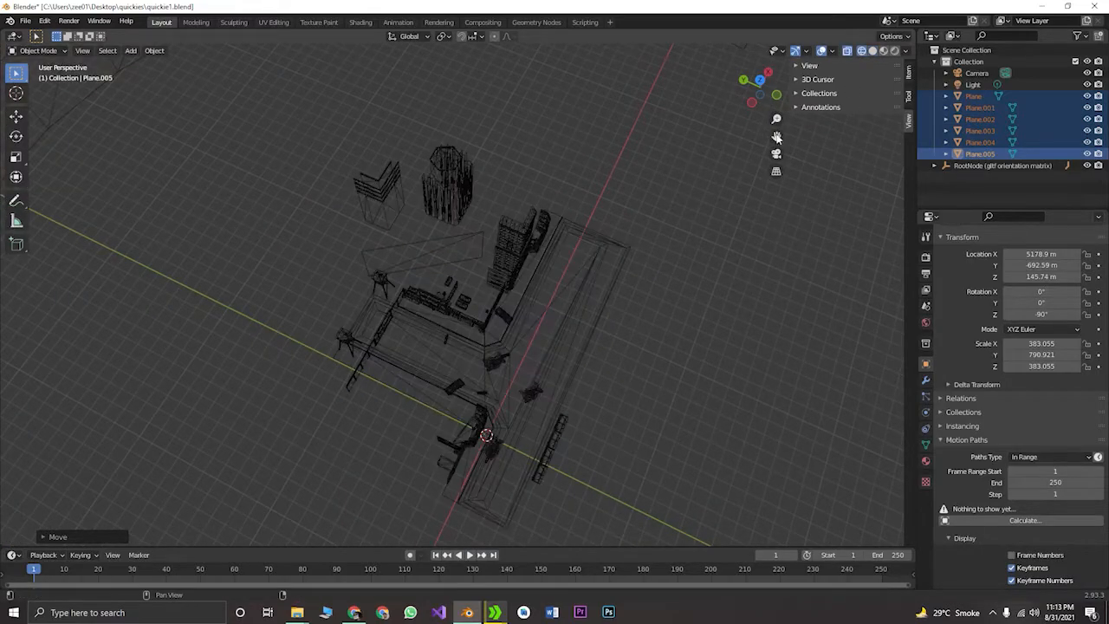
drag(230, 137, 709, 567)
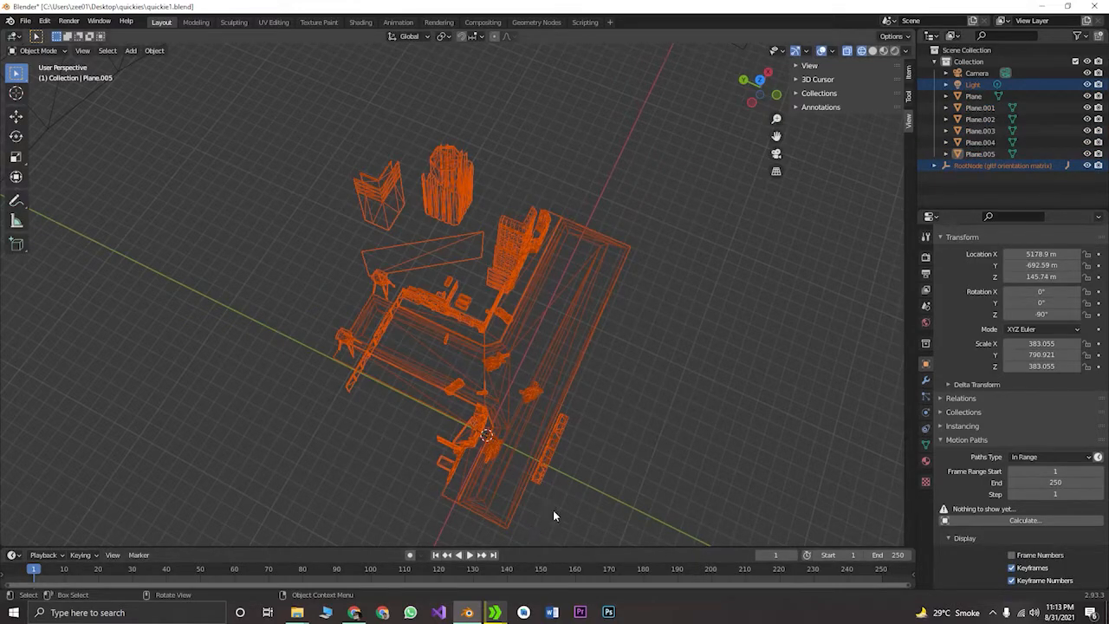
key(KP_0)
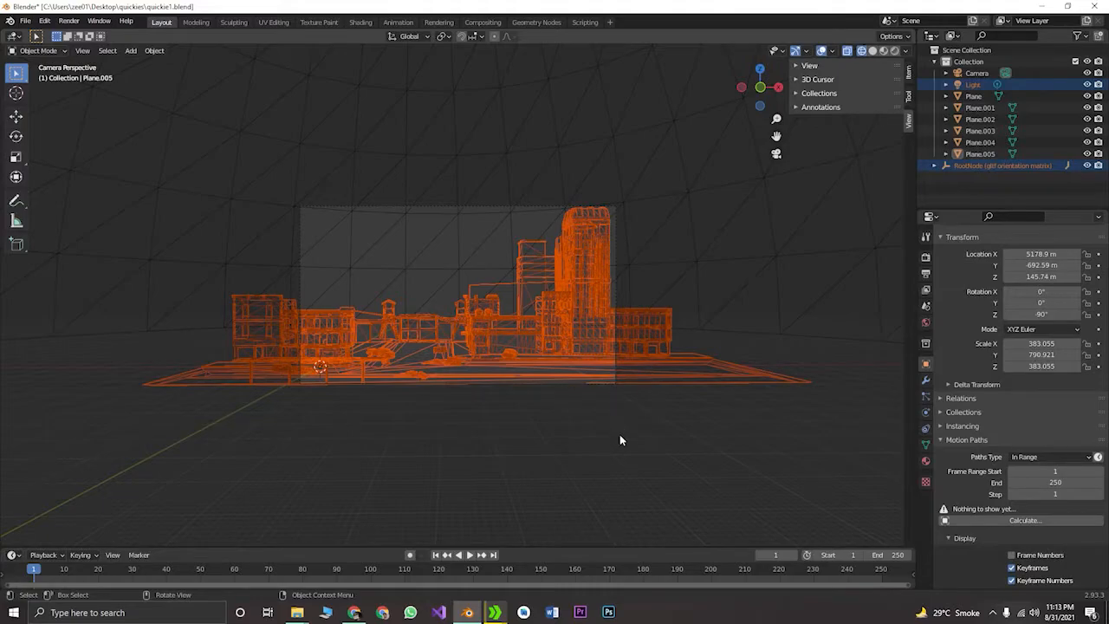
key(g)
key(x)
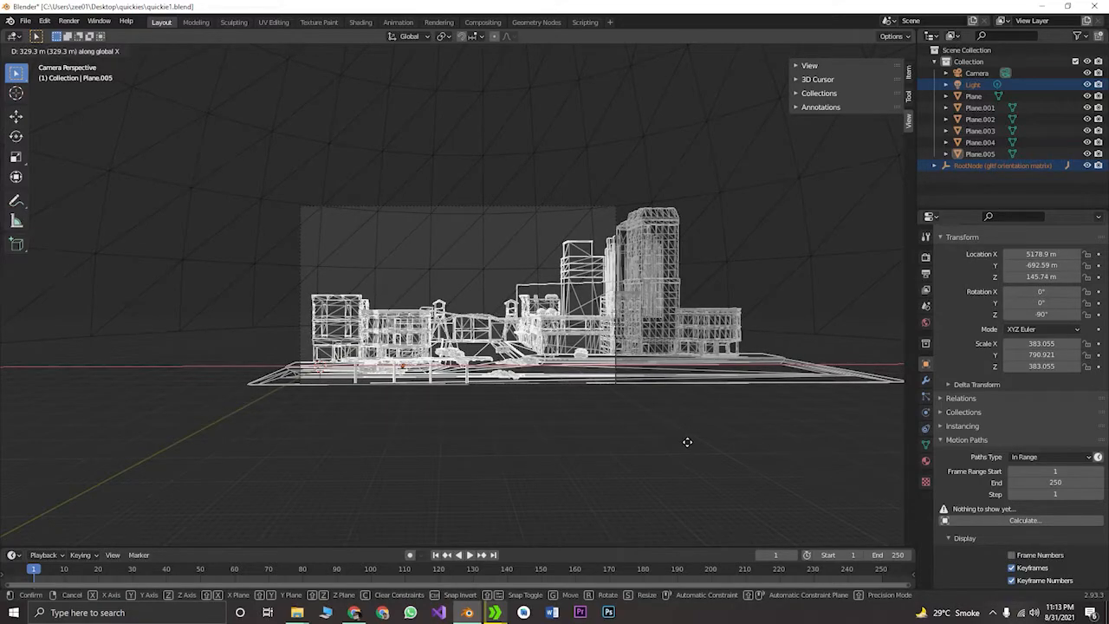
click(684, 442)
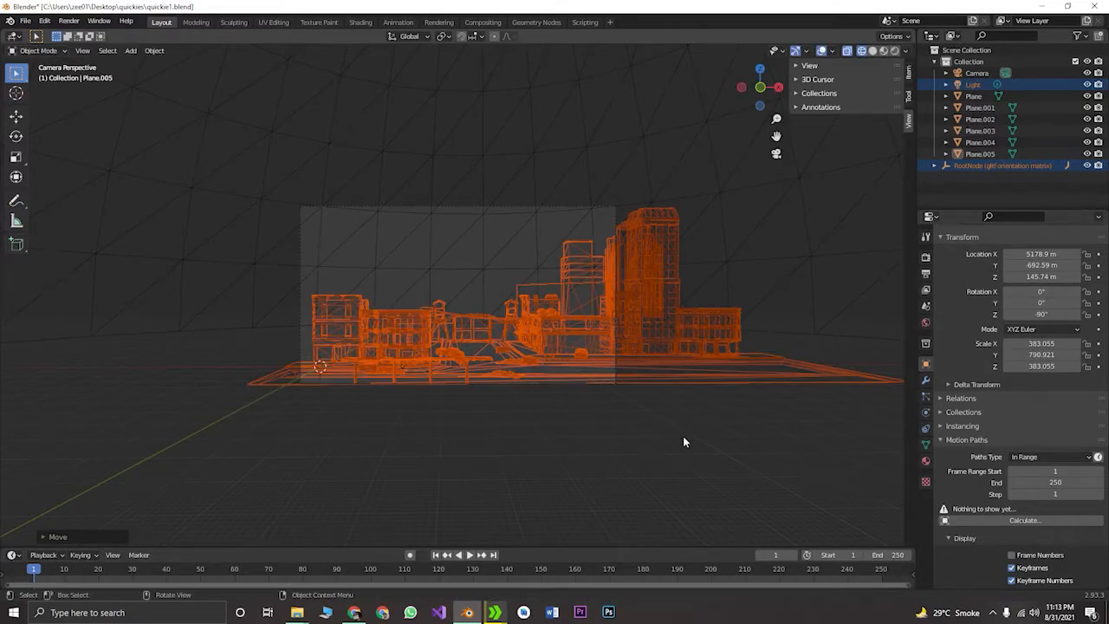
Raise the selected city about 106.5 m along the Z axis and deselect it
key(g)
key(z)
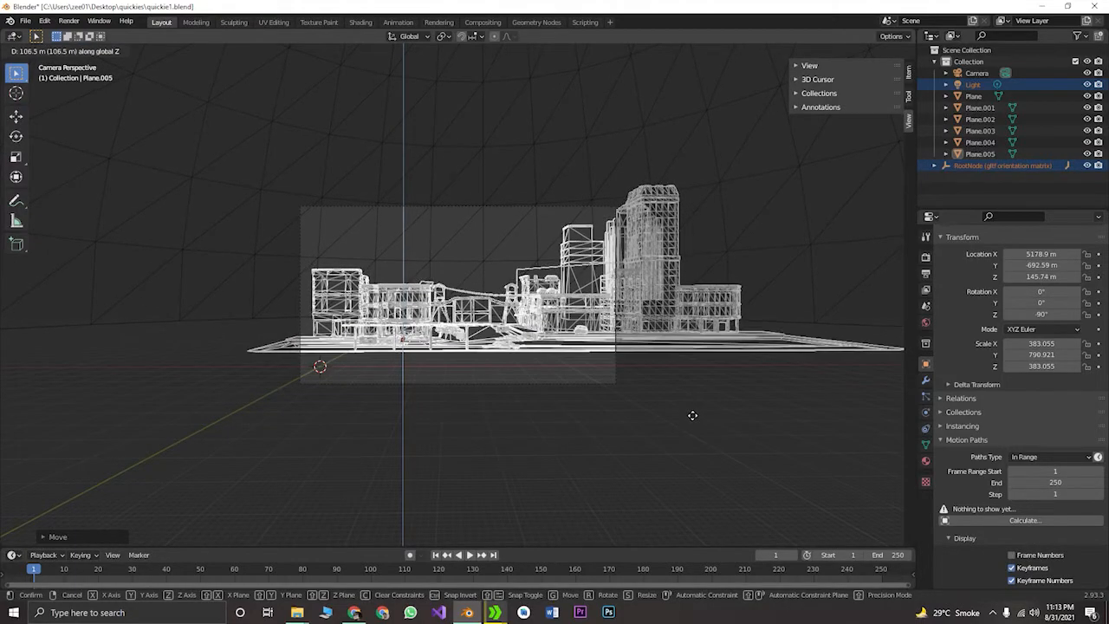
click(692, 416)
click(260, 375)
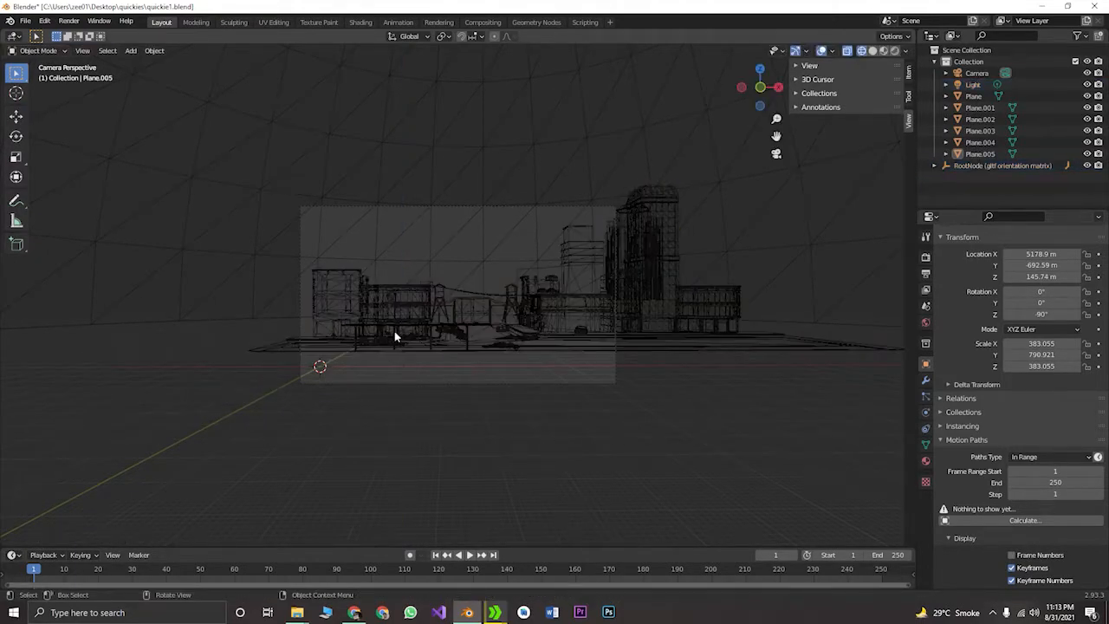
Switch to rendered display and select the floor, the wall and the four window panes
click(895, 51)
mouse_move(402, 412)
middle_down()
mouse_move(475, 442)
mouse_move(602, 366)
mouse_move(886, 377)
middle_up()
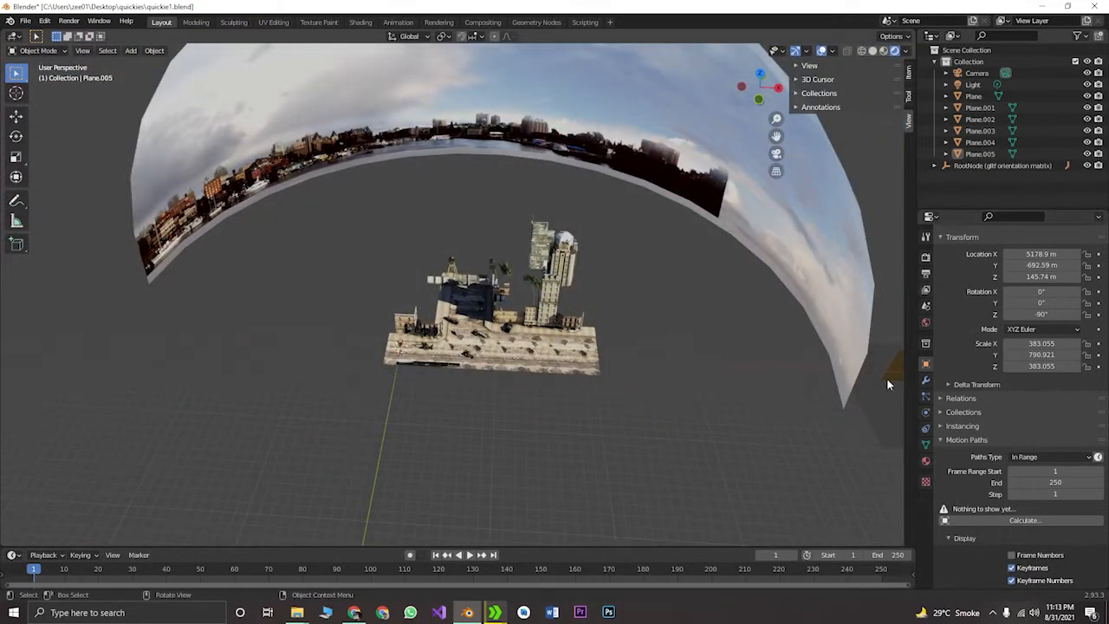
middle_drag(829, 353, 791, 409)
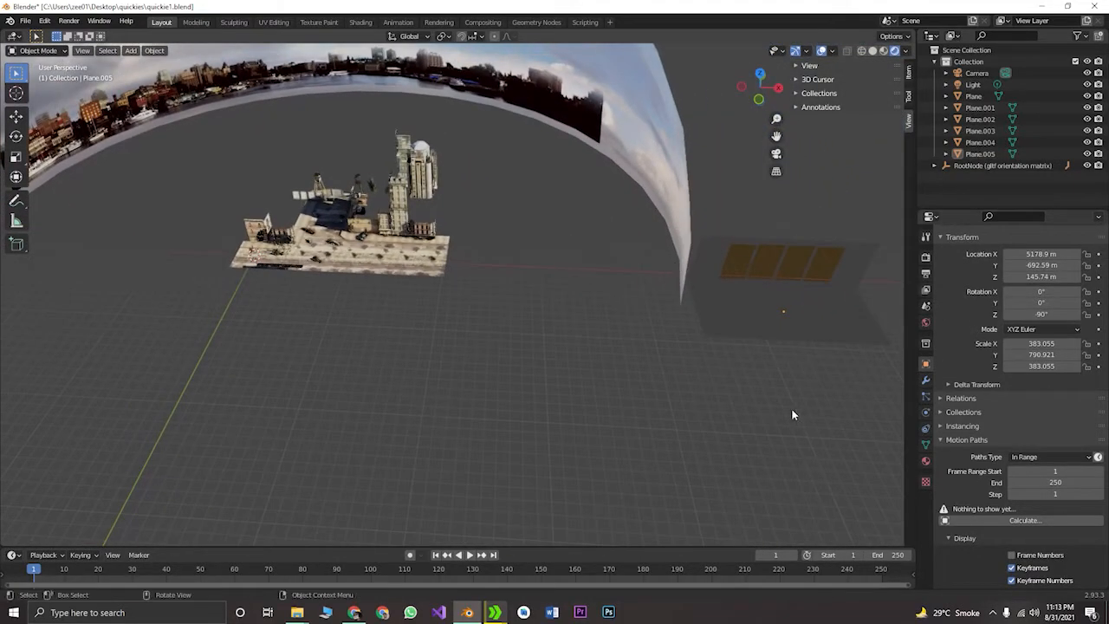
click(782, 327)
shift+click(715, 254)
shift+click(739, 268)
shift+click(795, 272)
shift+click(826, 272)
shift+click(826, 273)
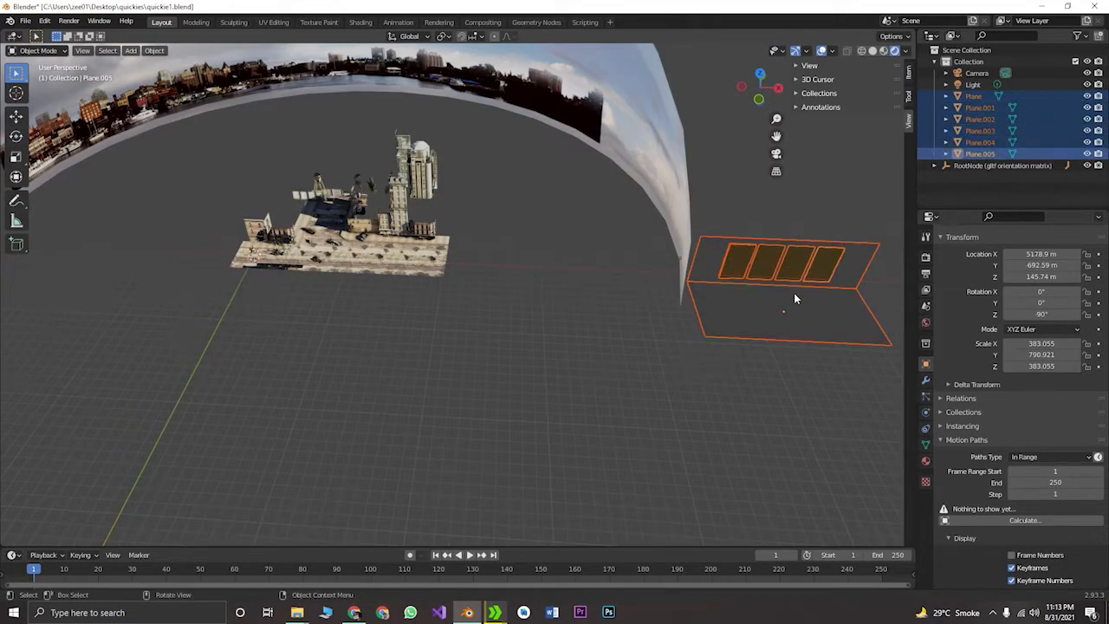
key(ctrl+m)
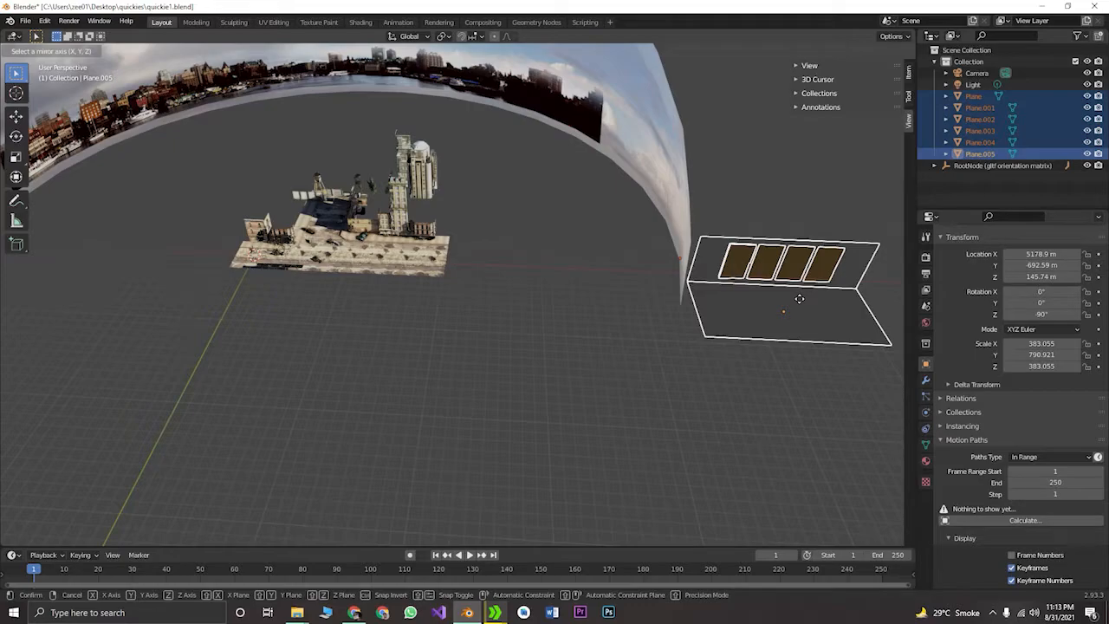
key(Escape)
Link the selected floor, wall and panes to a new collection named scene
key(shift+m)
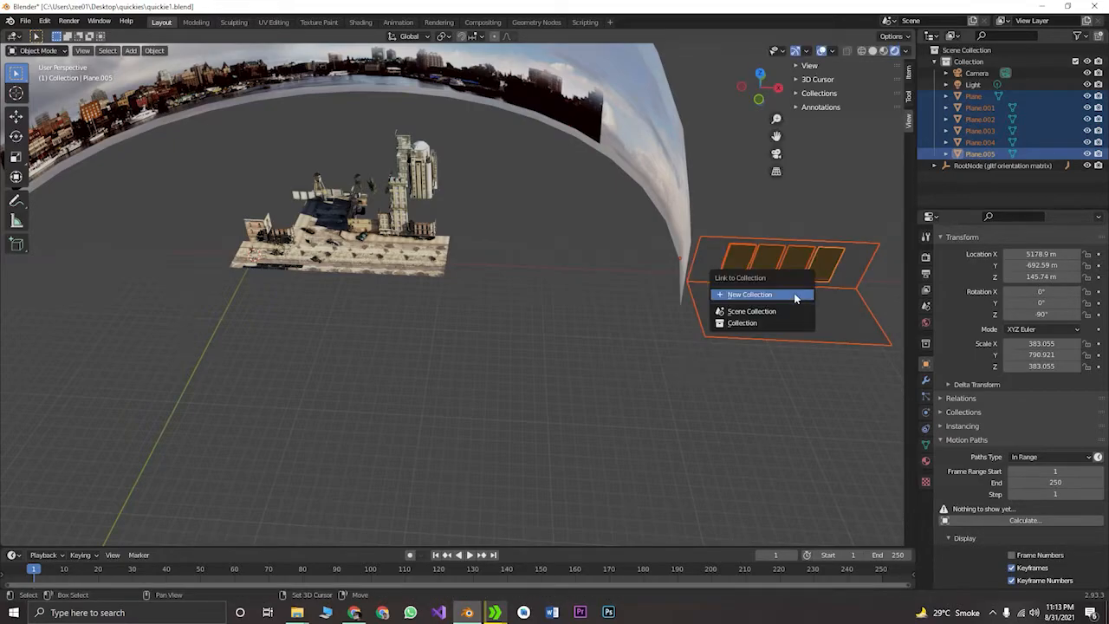
click(795, 298)
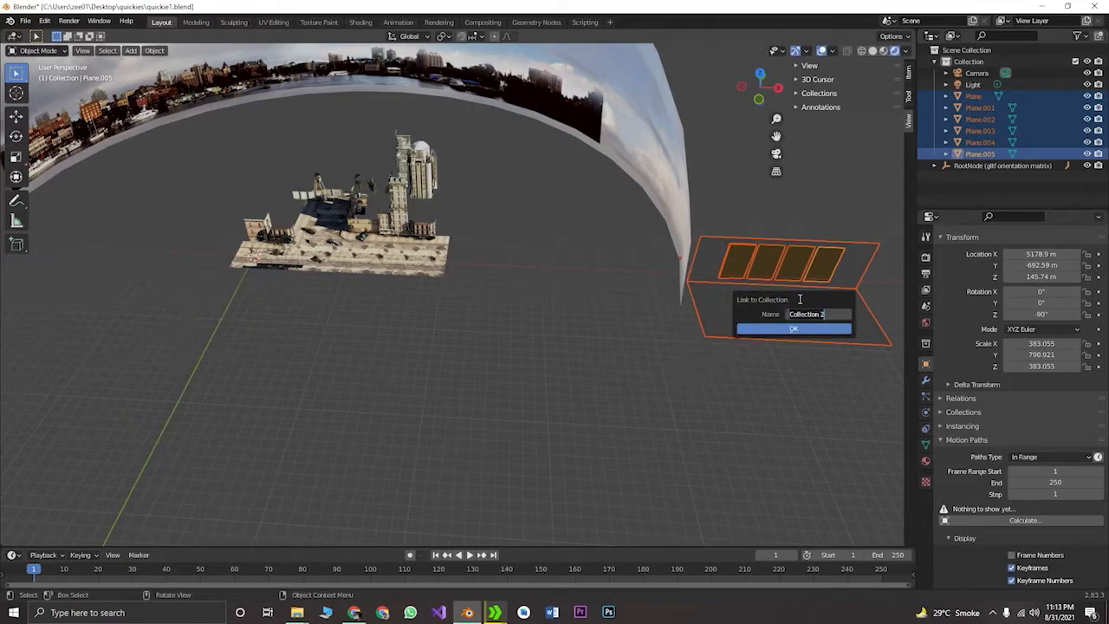
text(SCENE)
key(BackSpace)
key(BackSpace)
key(BackSpace)
key(BackSpace)
key(BackSpace)
text(scene)
key(Return)
key(Return)
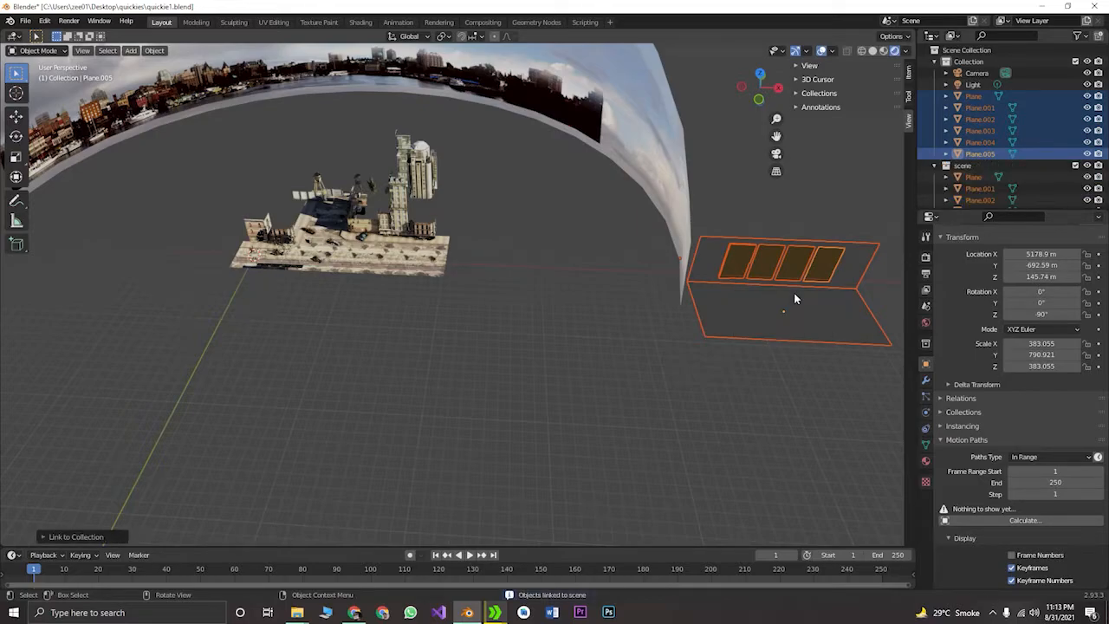
key(g)
right_click(798, 297)
click(497, 616)
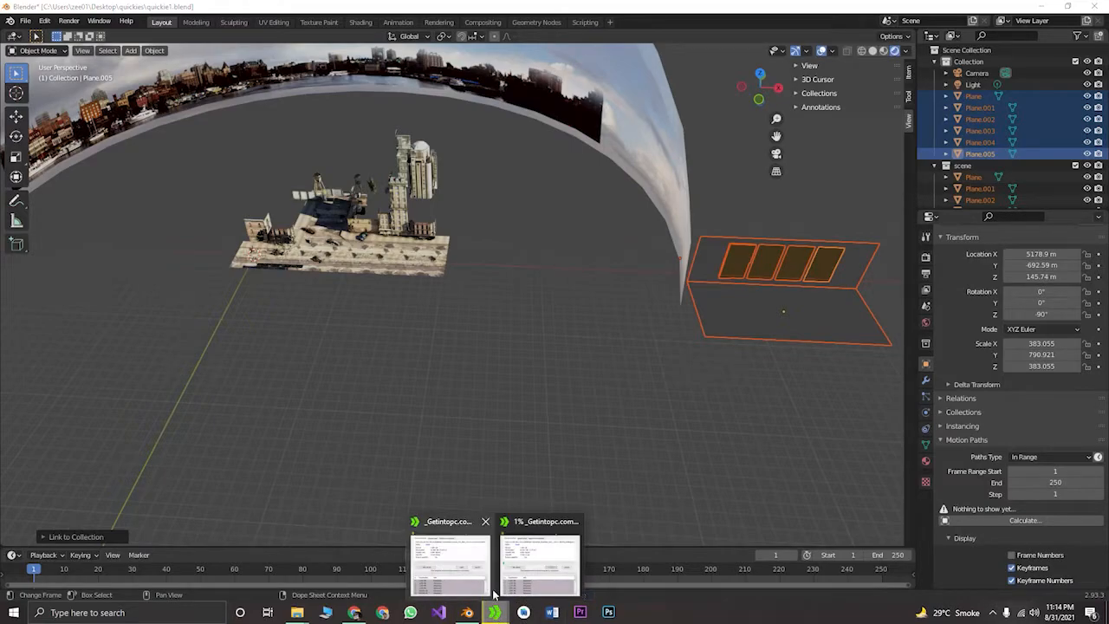
Switch to the download manager, resume the Adobe Illustrator archive download and minimise its progress window
click(540, 565)
click(598, 316)
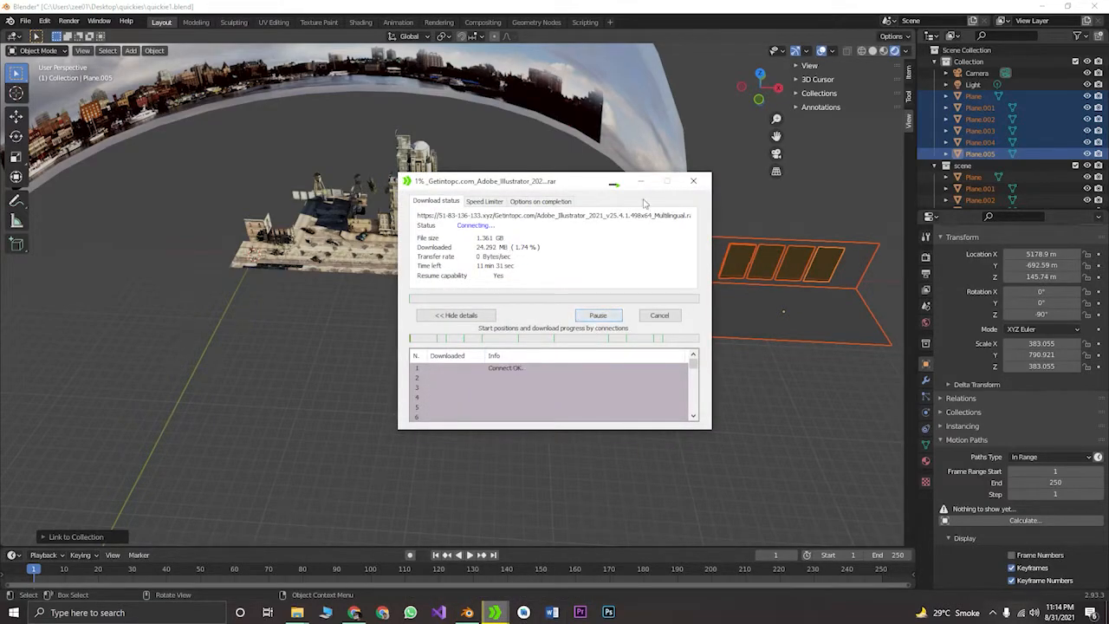
click(642, 182)
Move the selected floor, wall and window panes about -4640 m along the X axis in camera view and deselect them
key(KP_0)
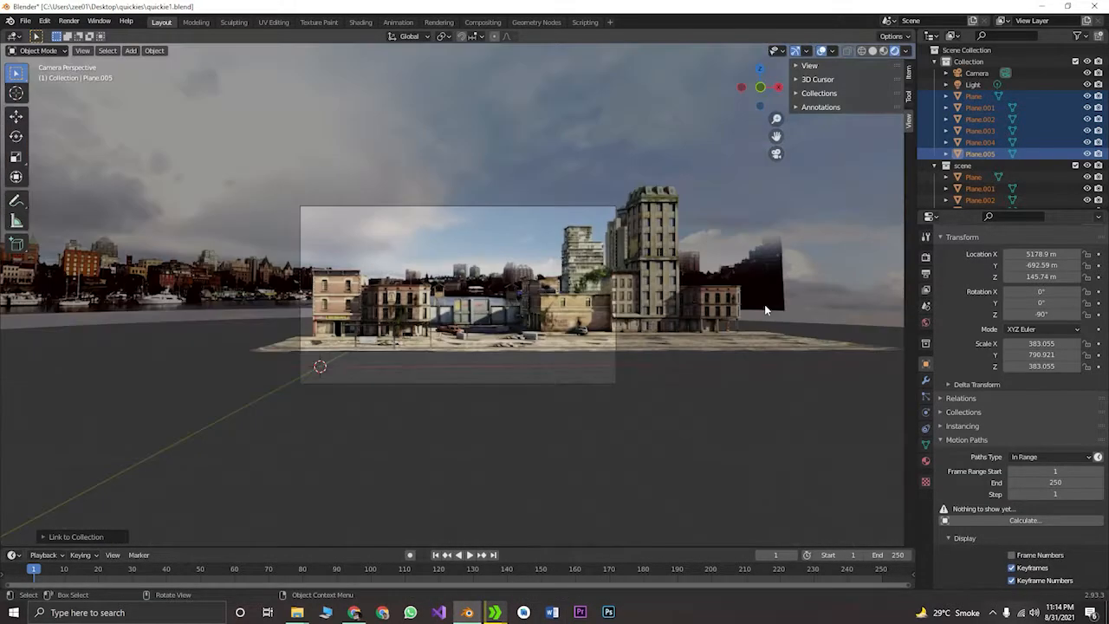
key(g)
key(x)
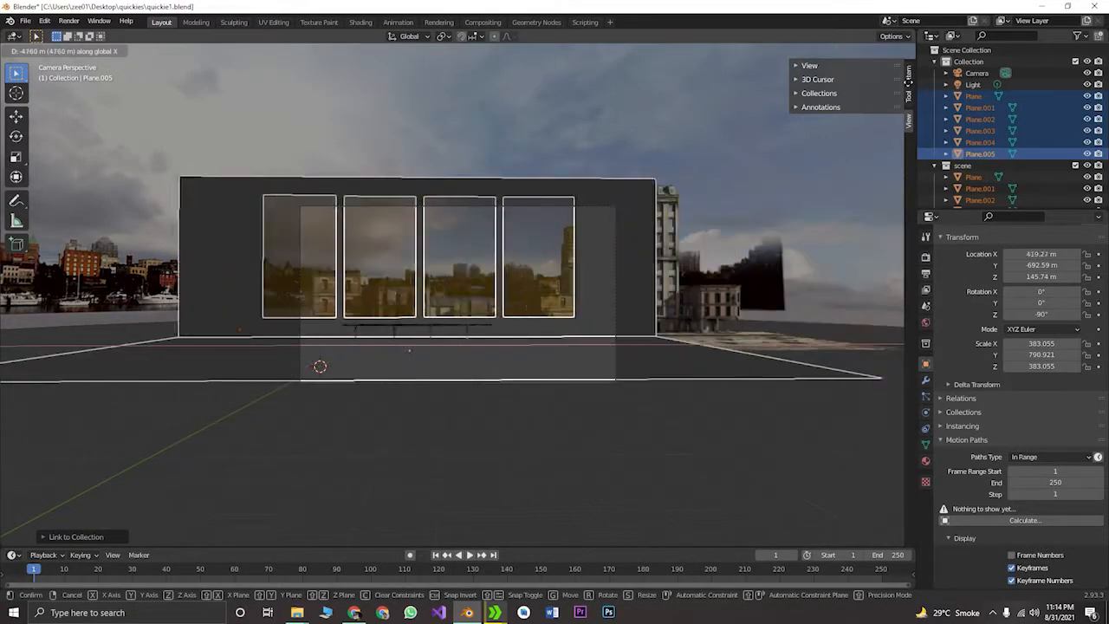
click(71, 90)
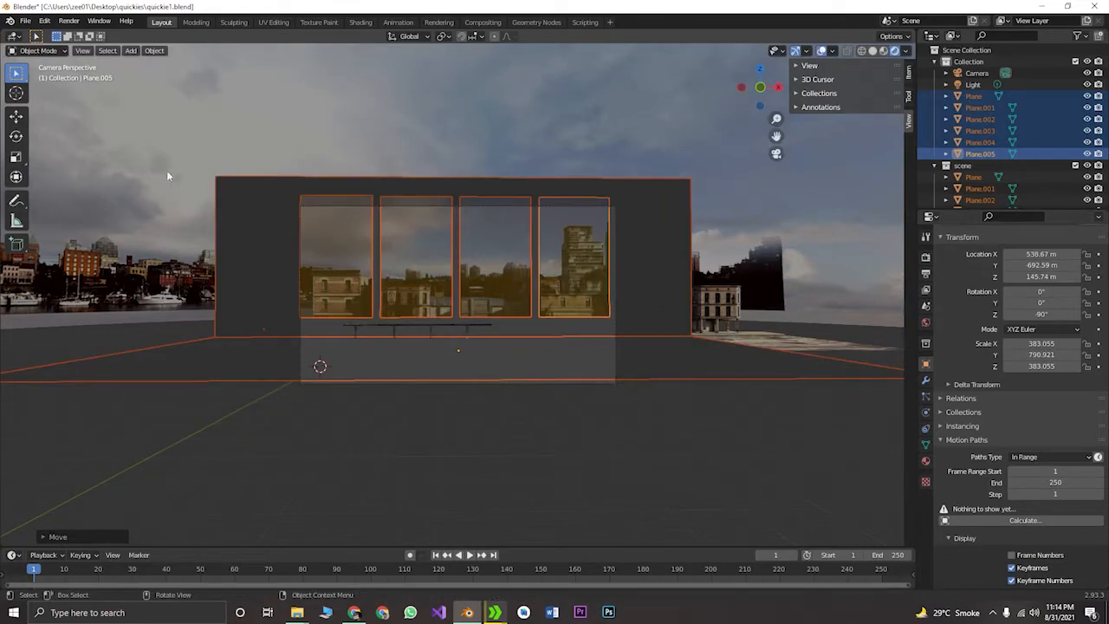
click(325, 444)
Reselect the floor, wall and window panes and add the camera to the selection
scroll(356, 429, down, 3)
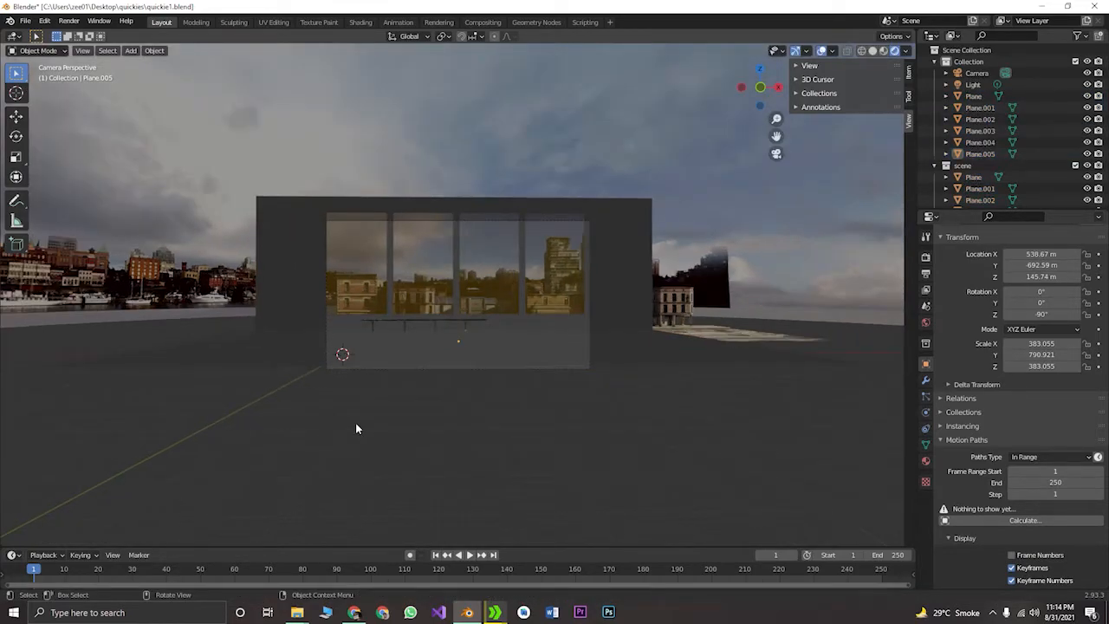
click(459, 369)
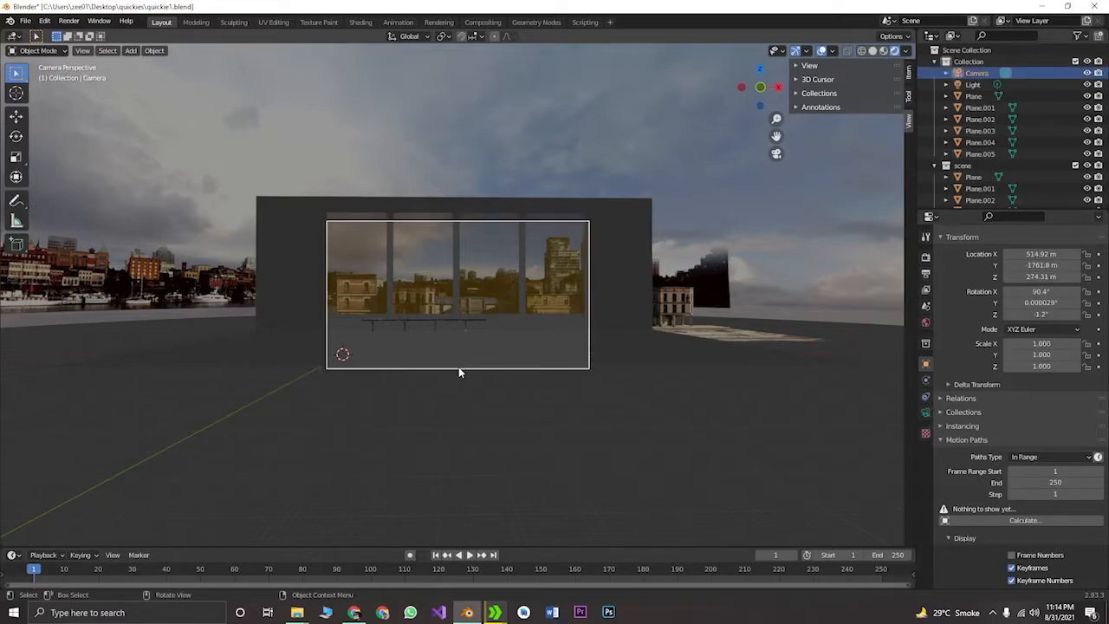
click(459, 370)
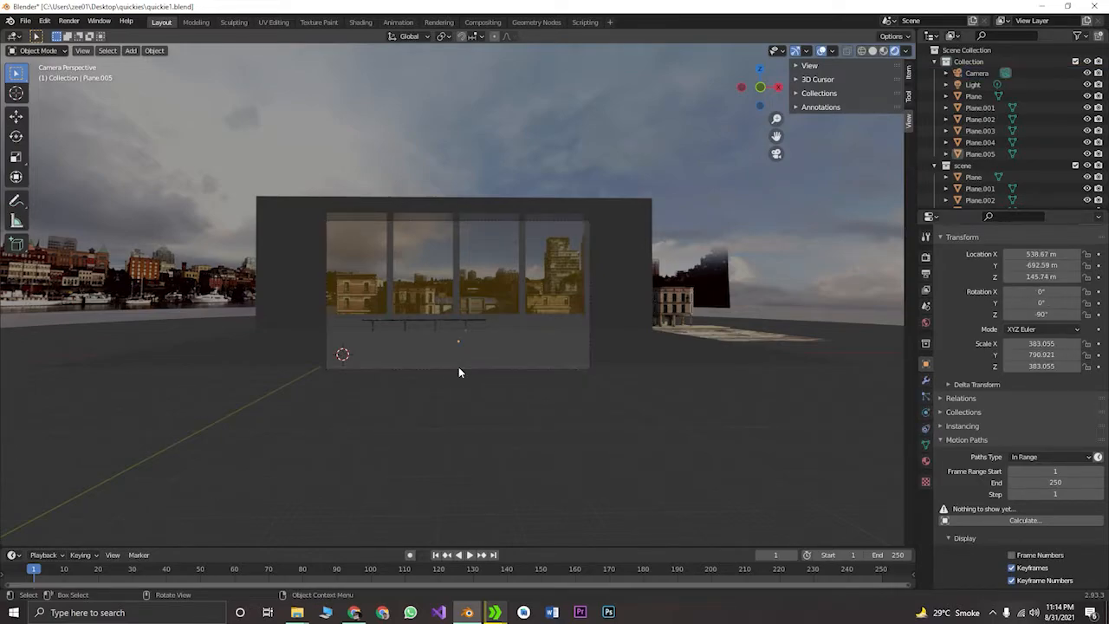
click(279, 328)
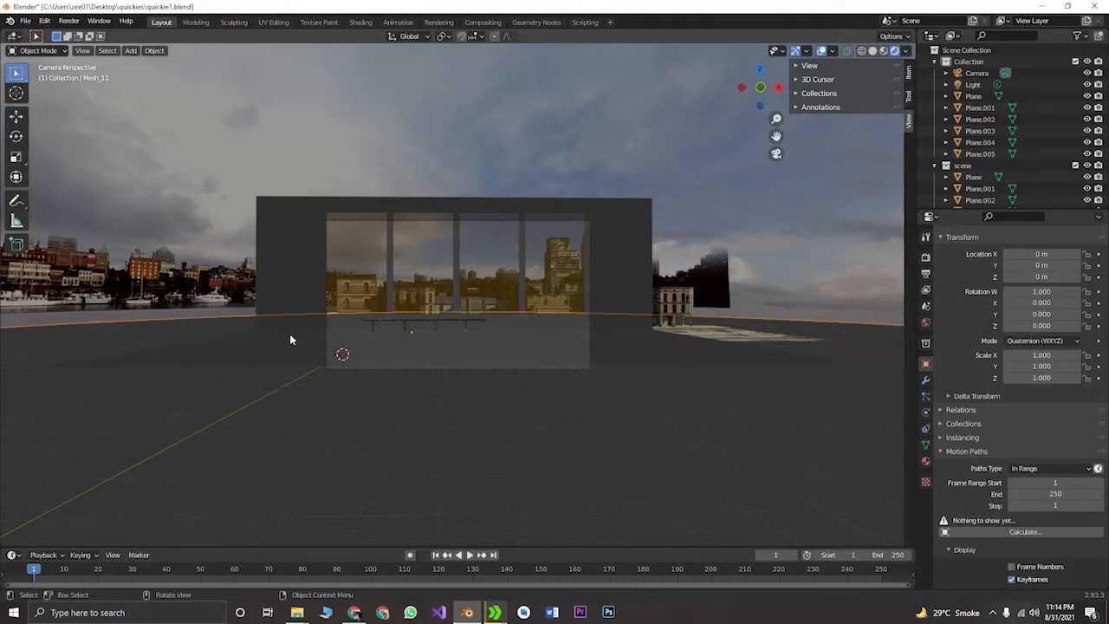
click(296, 361)
click(297, 361)
key(a)
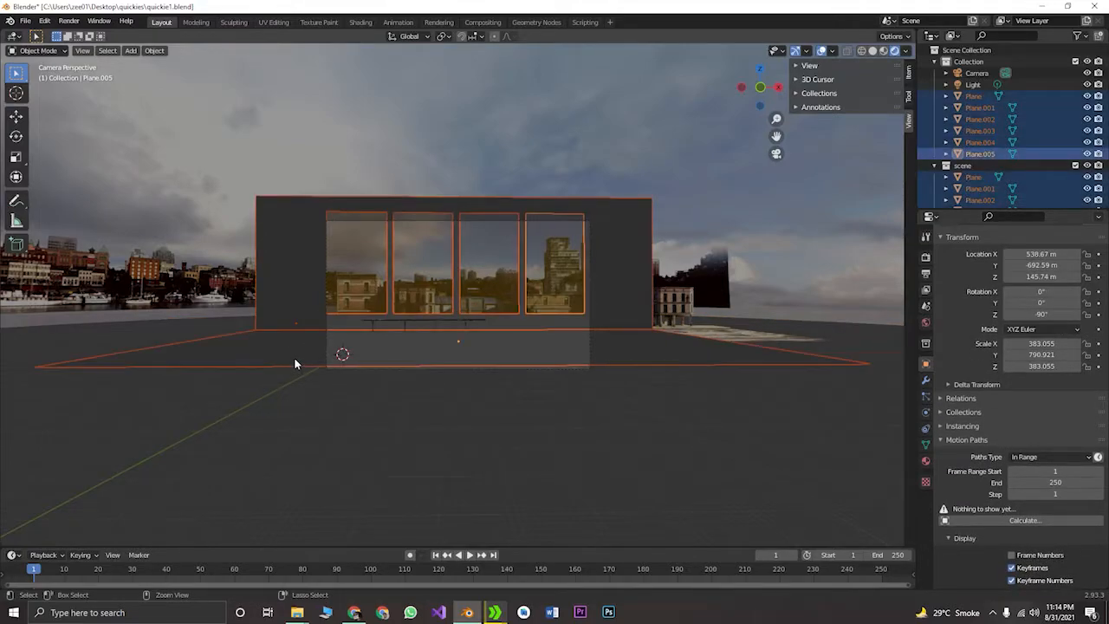
shift+click(493, 368)
Try to lower the selected camera, floor, wall and panes about 121 m along the Z axis, and deselect them
key(g)
key(z)
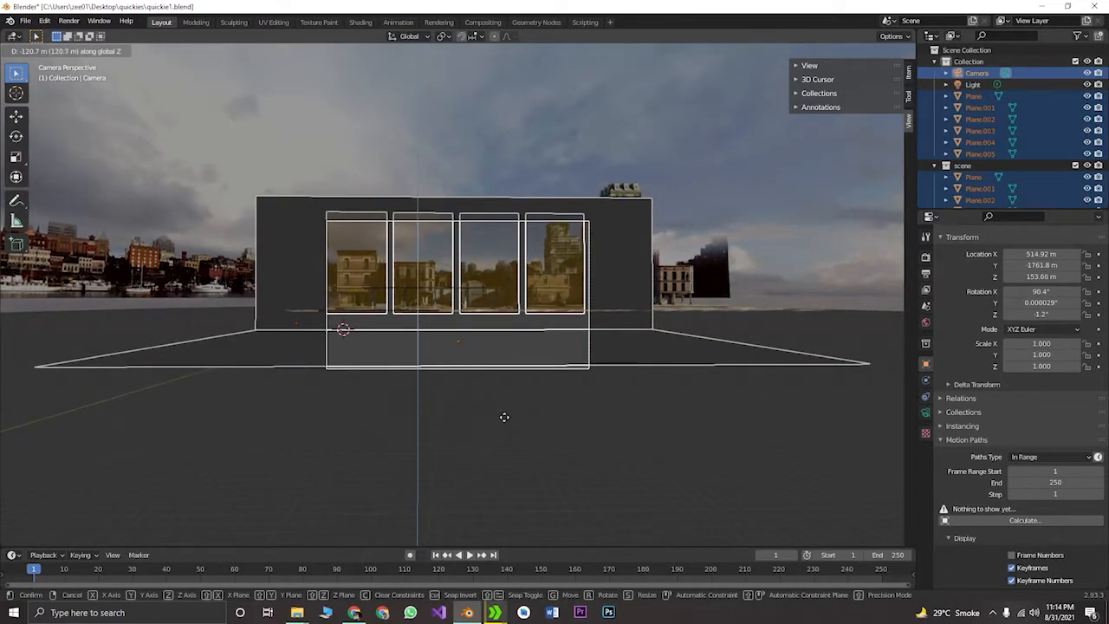
click(497, 409)
click(253, 408)
Delete the long black railing structure along the street edge beside the window wall
middle_drag(131, 371, 433, 487)
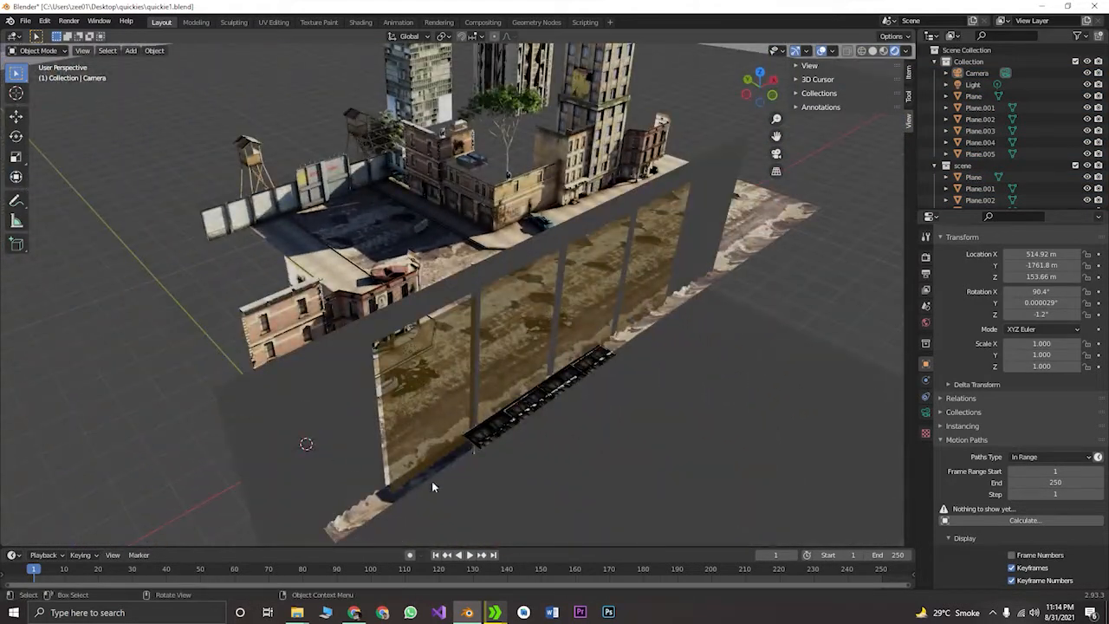
click(512, 426)
key(x)
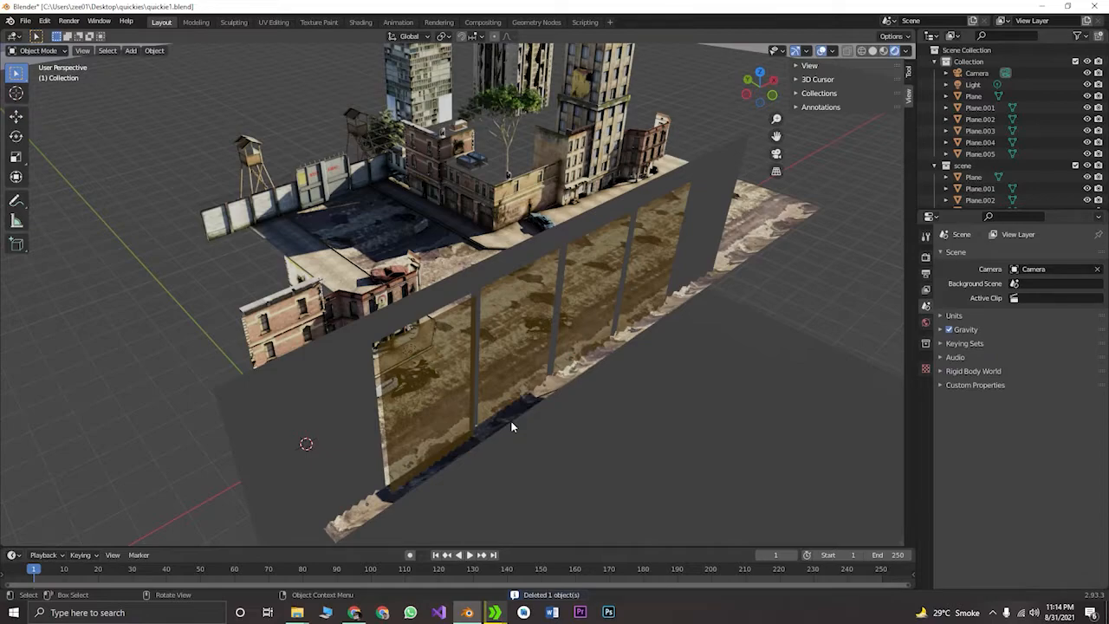
Check the view through the windows from the camera and inspect the city's ground mesh from above
key(KP_0)
scroll(511, 427, up, 5)
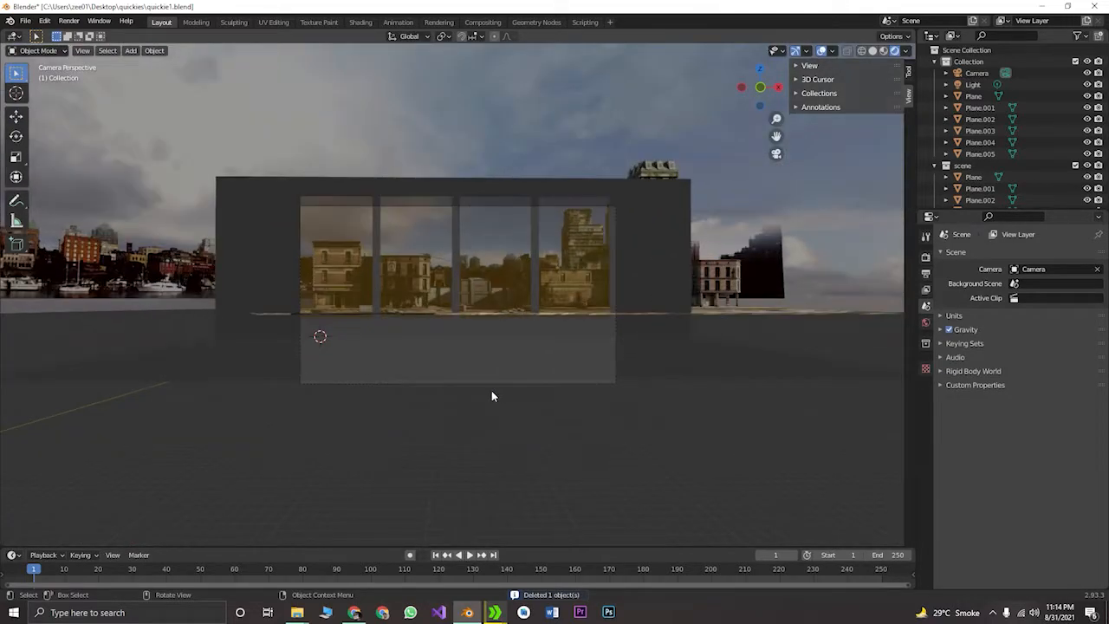
click(405, 318)
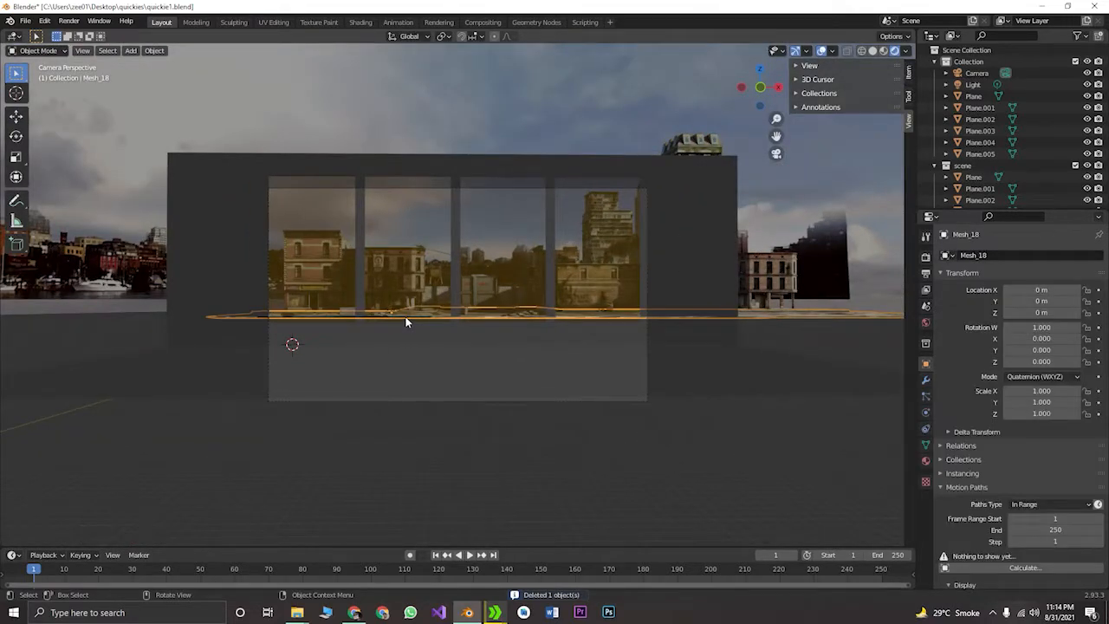
middle_drag(248, 332, 356, 368)
scroll(504, 435, down, 8)
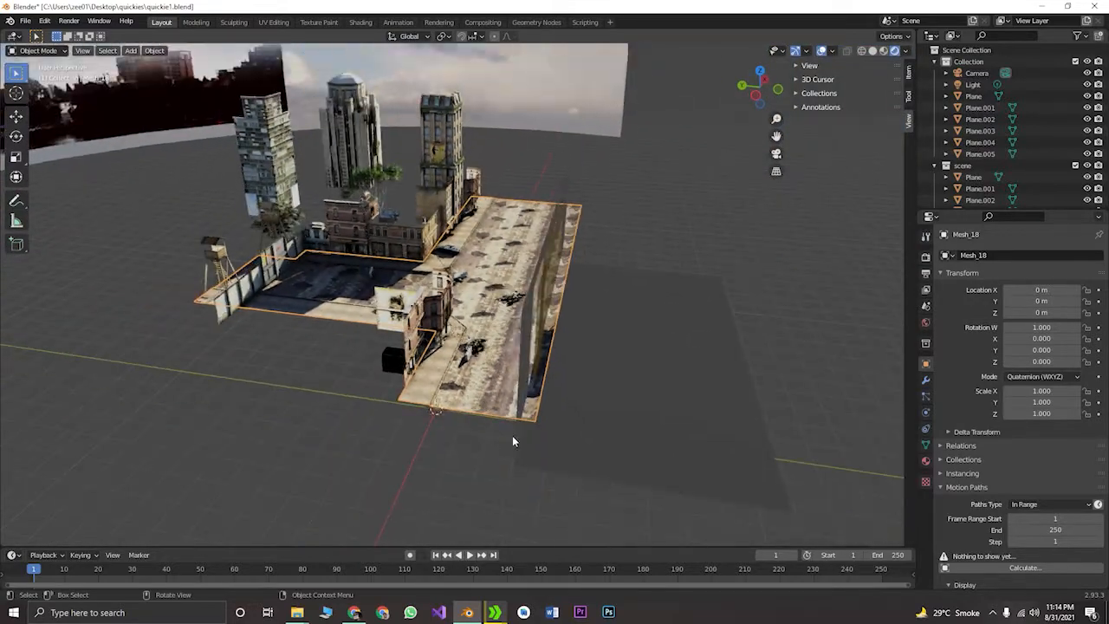
key(KP_Decimal)
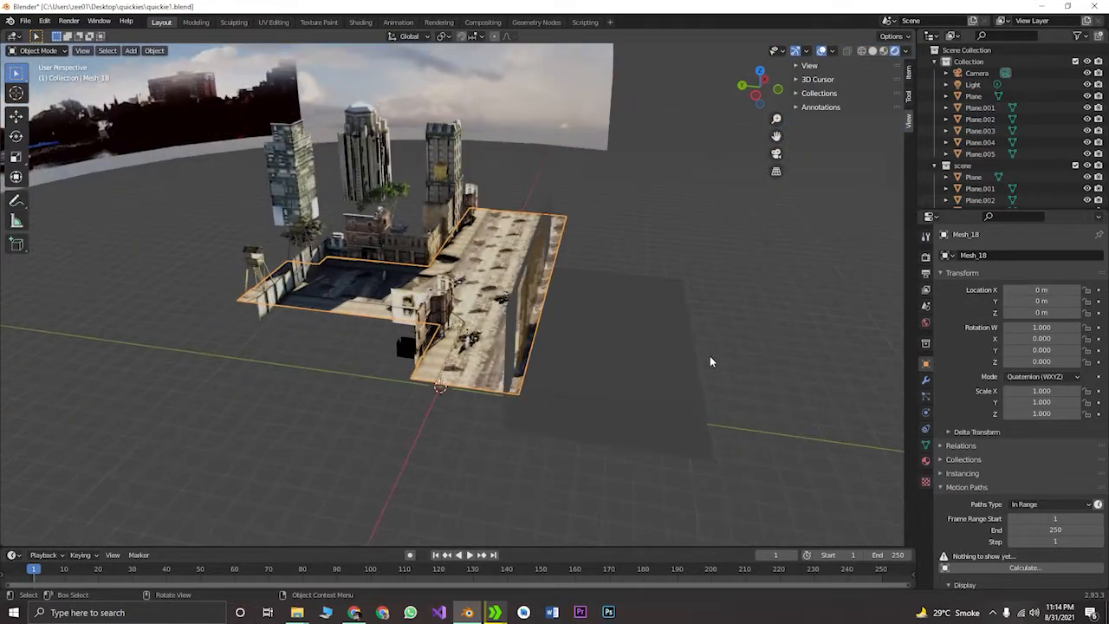
key(KP_0)
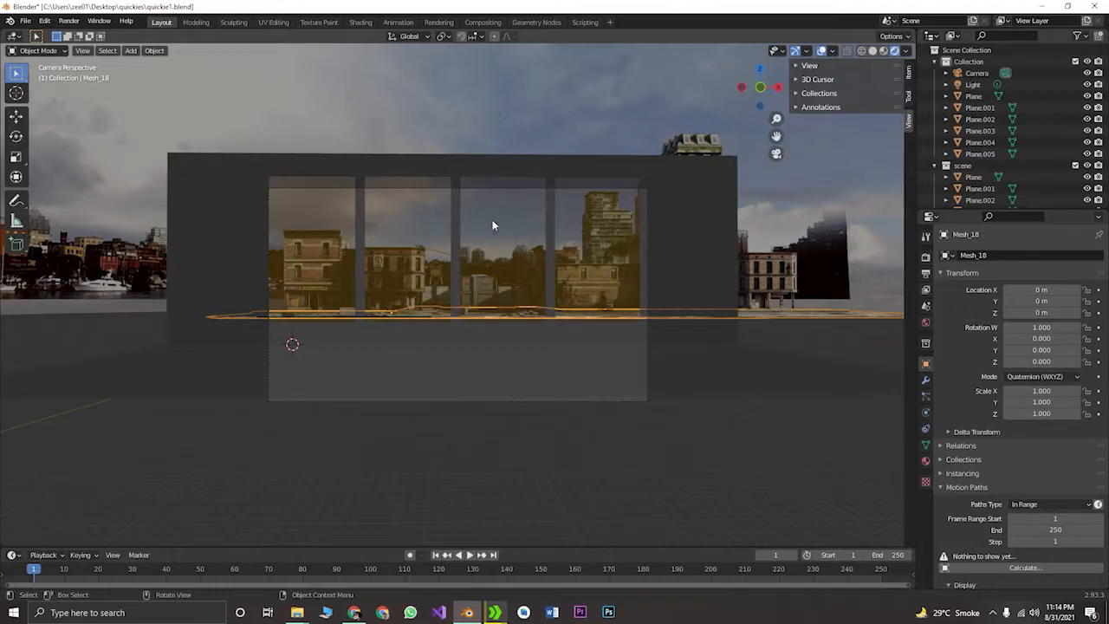
Undo the railing deletion and the last Z move, back to the selected camera, floor, wall and panes
key(ctrl+z)
key(ctrl+z)
key(ctrl+z)
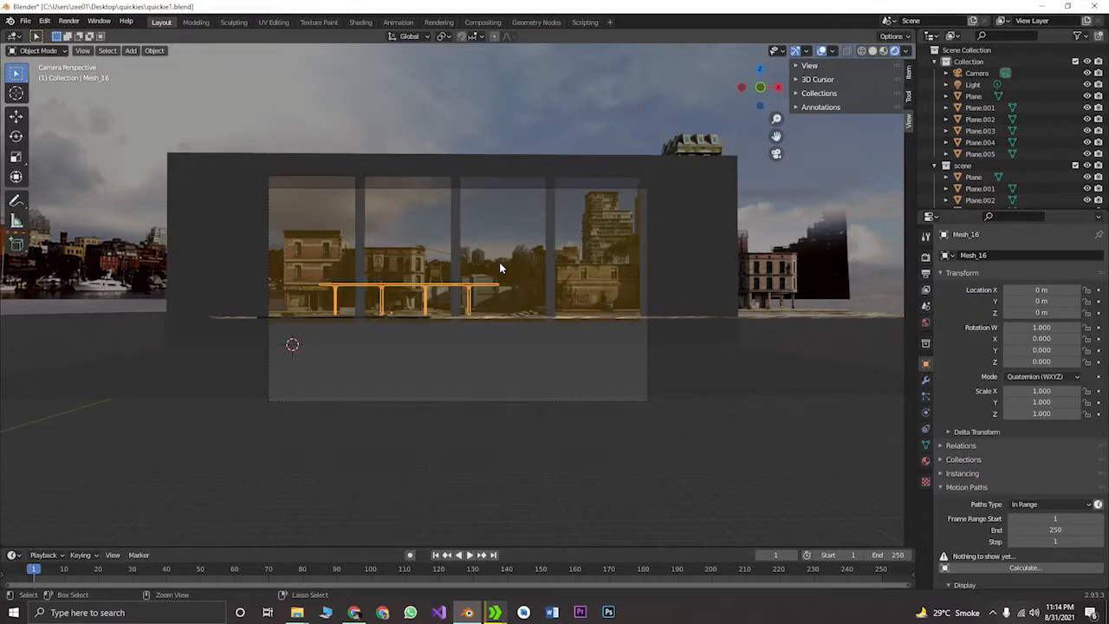
key(ctrl+z)
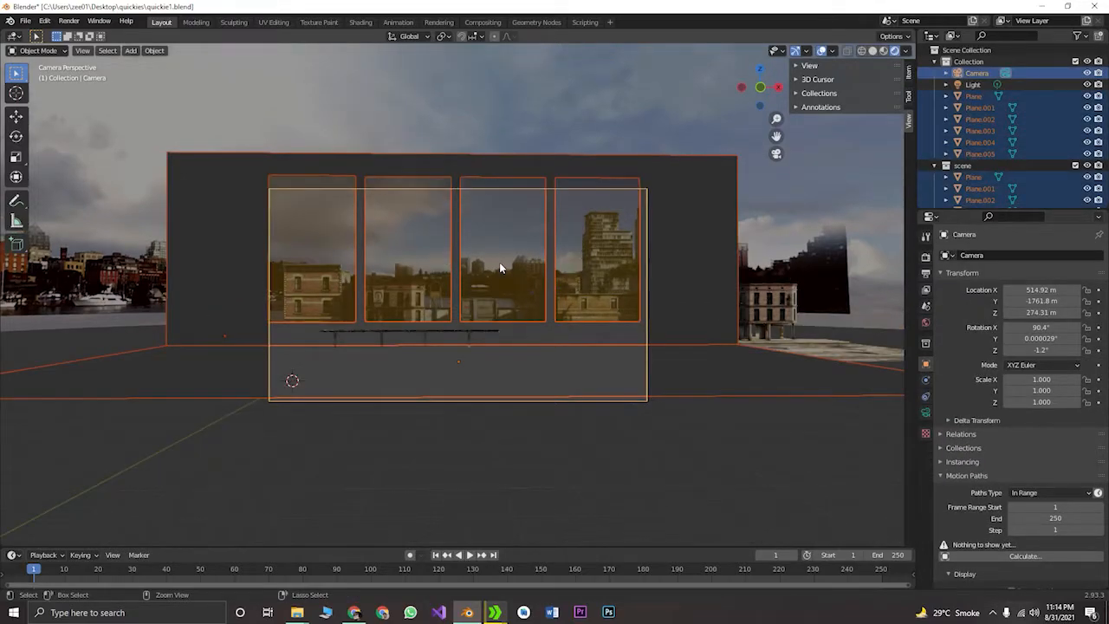
Move the selected camera, floor, wall and panes about -414 m along the Y axis and about -121 m along the Z axis
key(g)
key(y)
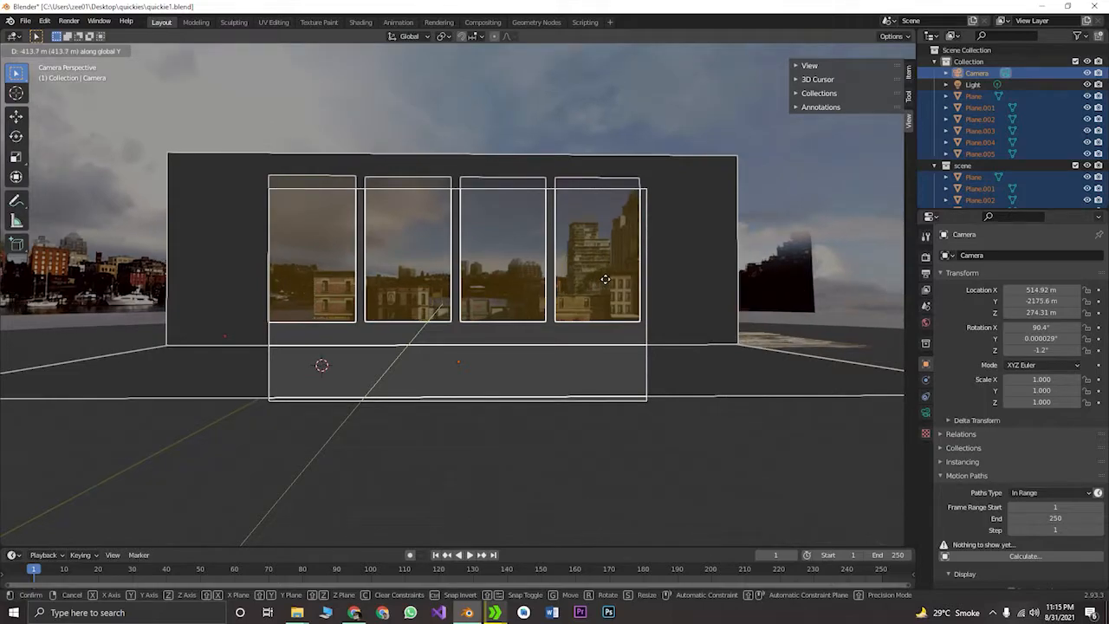
click(605, 280)
key(g)
key(z)
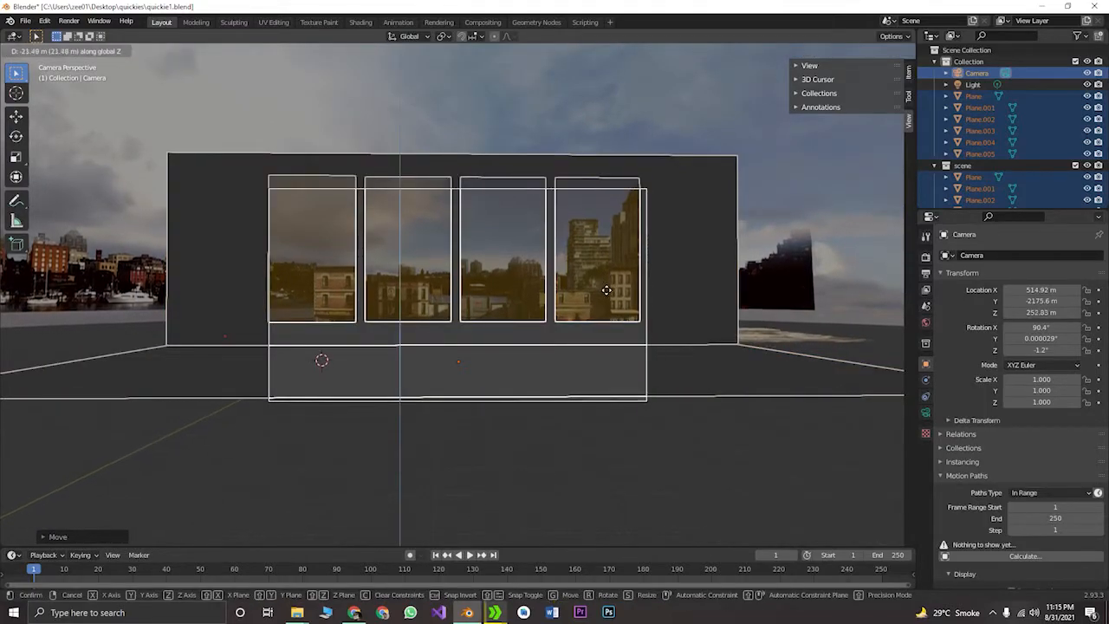
click(607, 338)
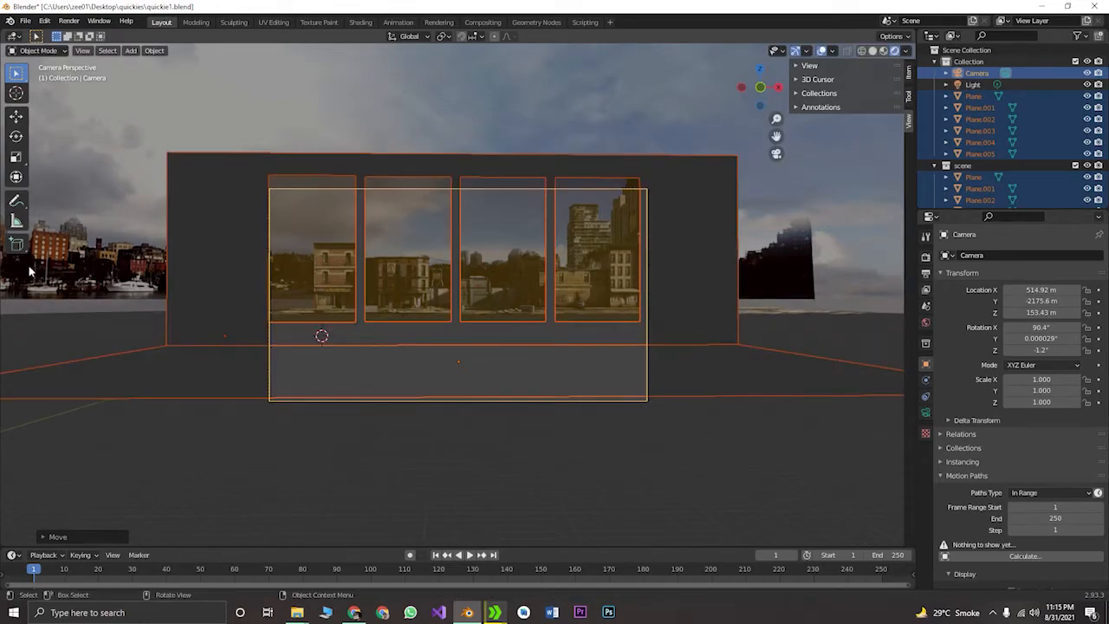
Examine the window wall's placement against the city and backdrop in camera view and from several angles
click(260, 318)
scroll(385, 315, down, 1)
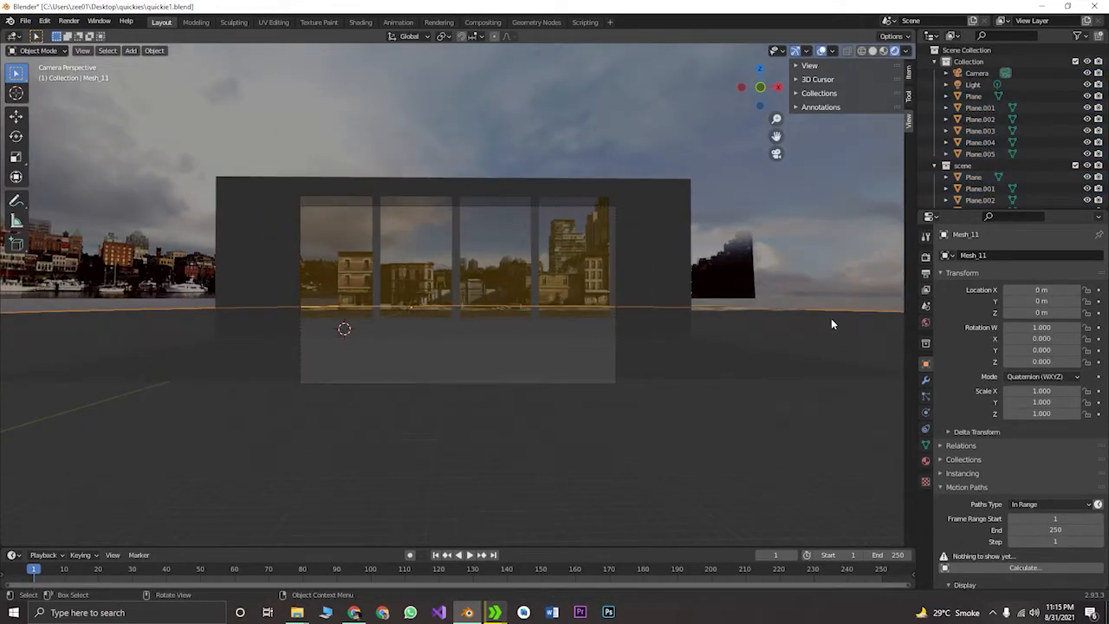
click(831, 319)
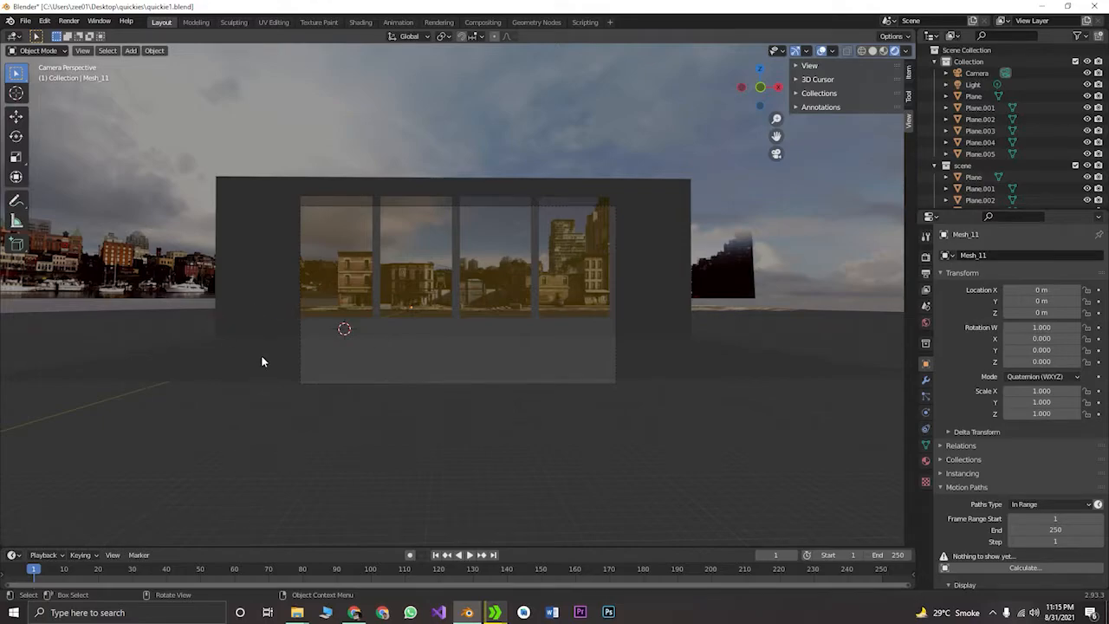
click(249, 302)
middle_drag(279, 304, 418, 344)
scroll(419, 339, up, 4)
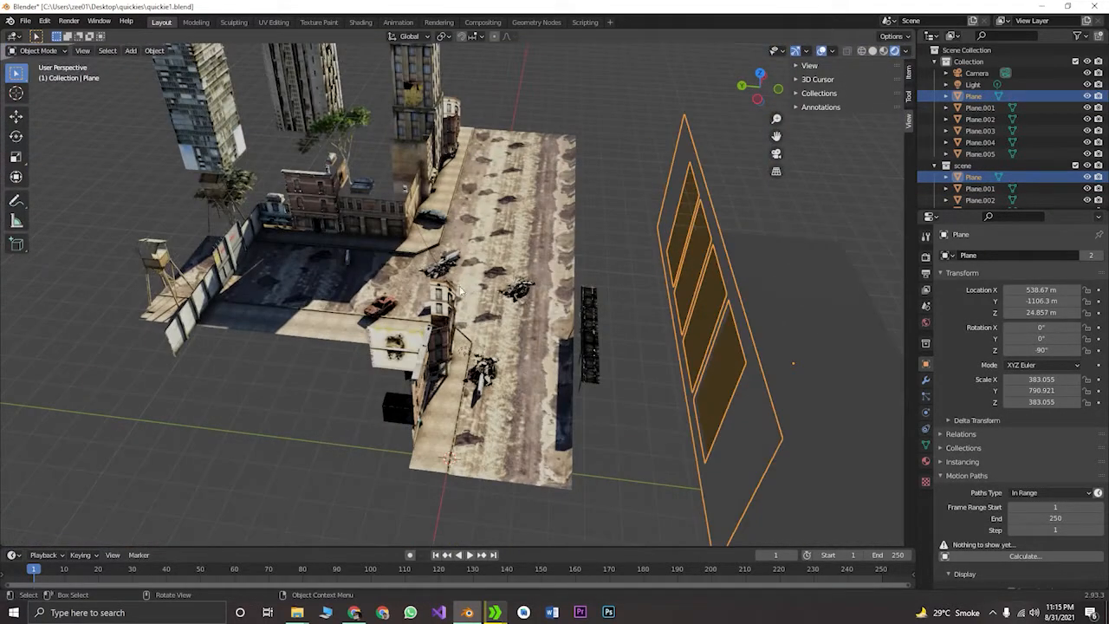
scroll(520, 315, down, 1)
middle_drag(631, 329, 516, 311)
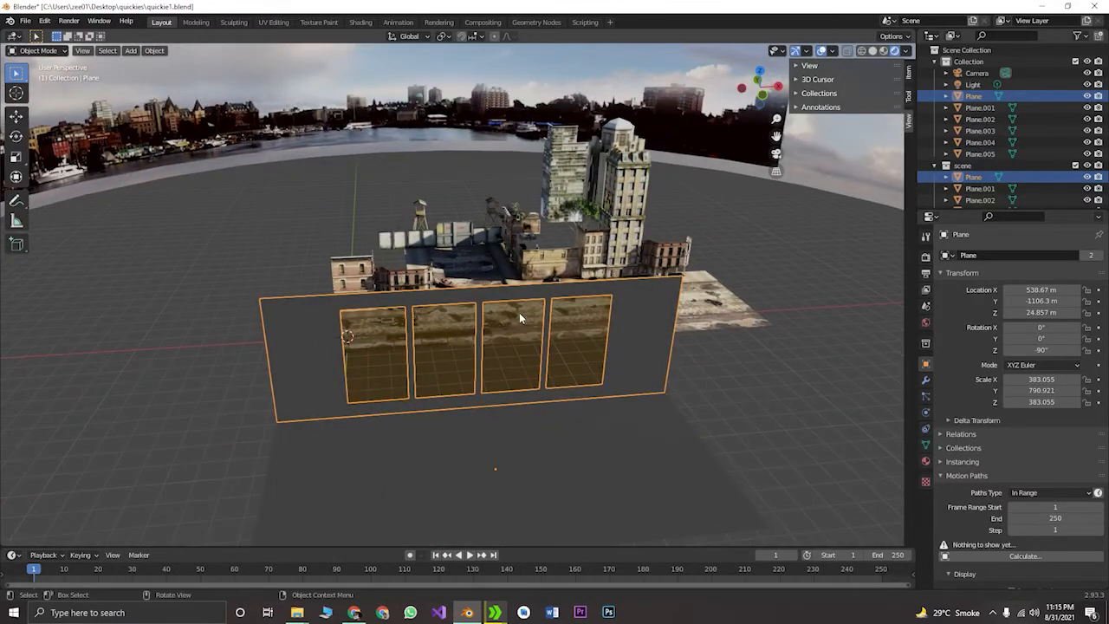
click(751, 370)
click(668, 353)
middle_drag(220, 233, 118, 270)
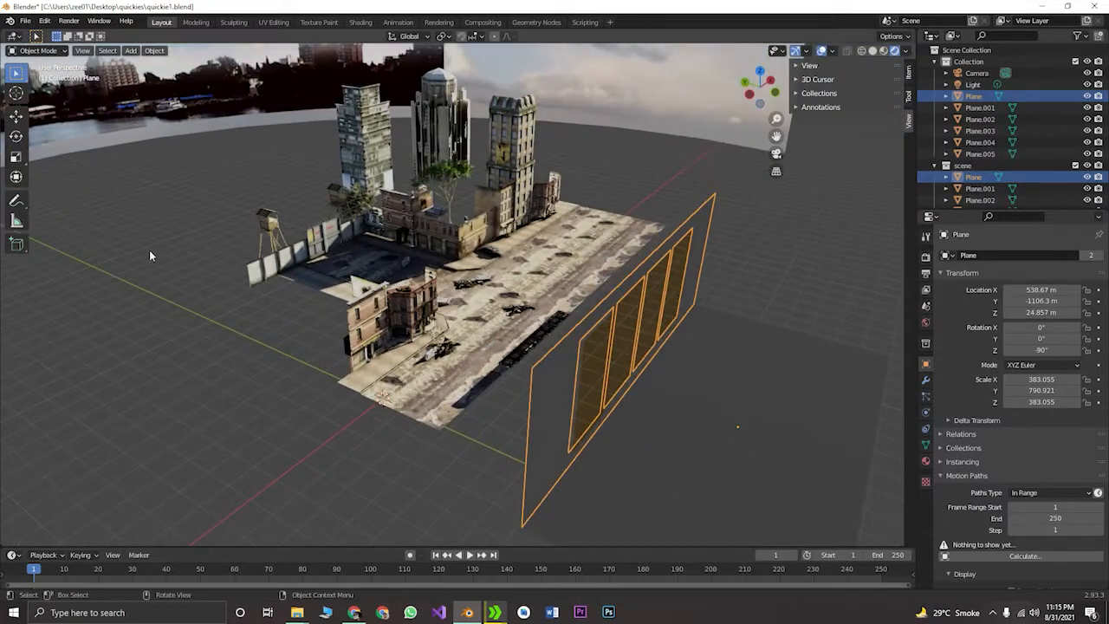
Inspect the gated fence and the street rubble by selecting them, and look through the object list for the rubble mesh
scroll(118, 270, up, 5)
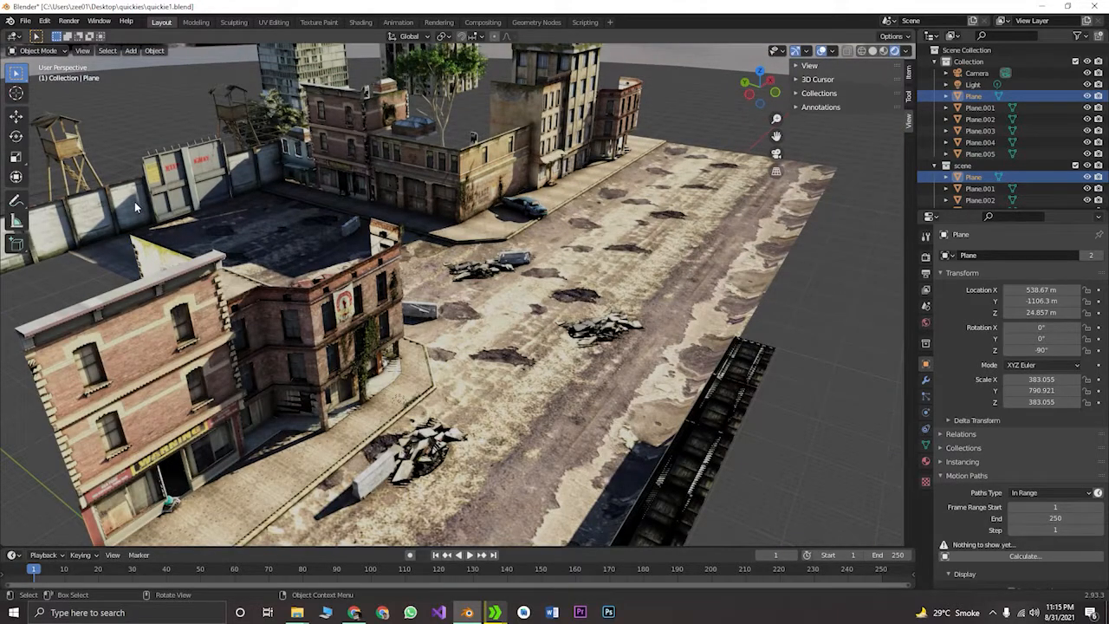
click(135, 201)
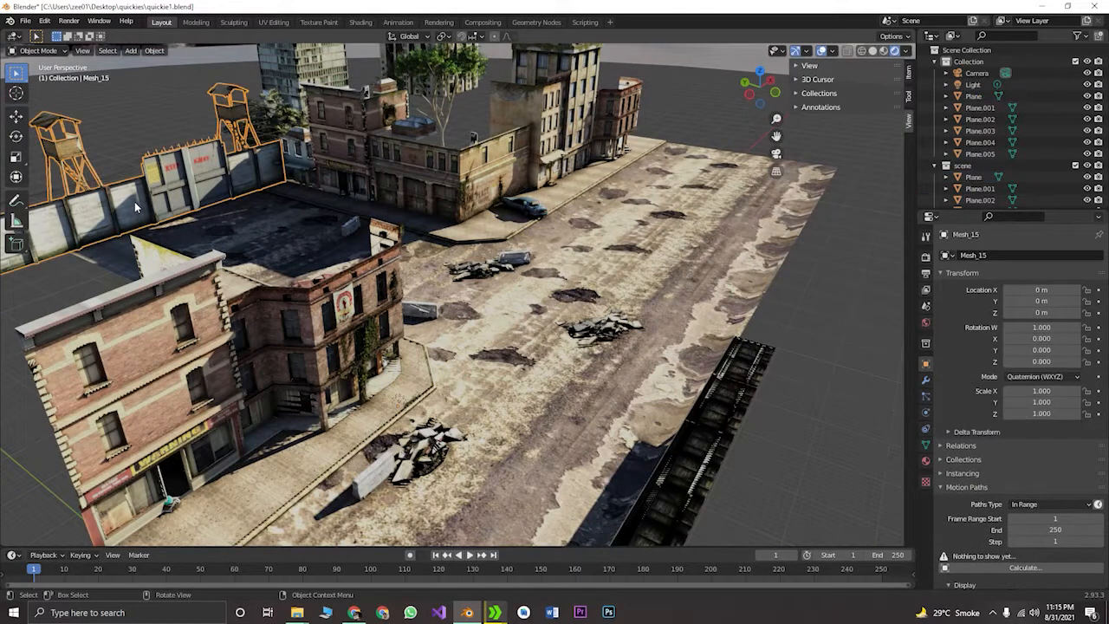
click(516, 235)
click(606, 343)
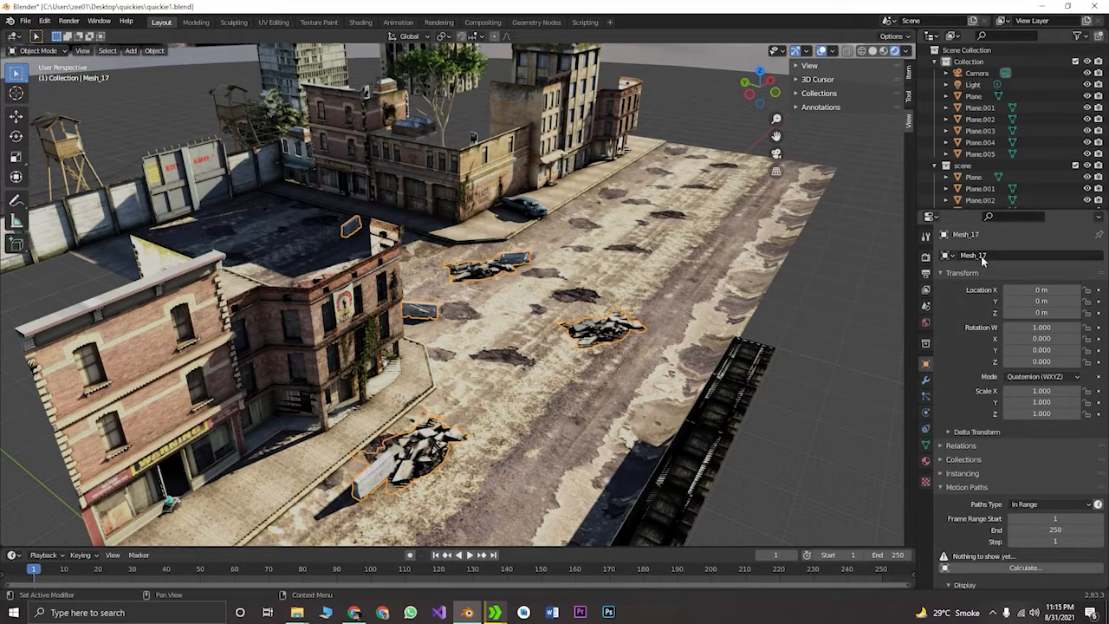
click(946, 256)
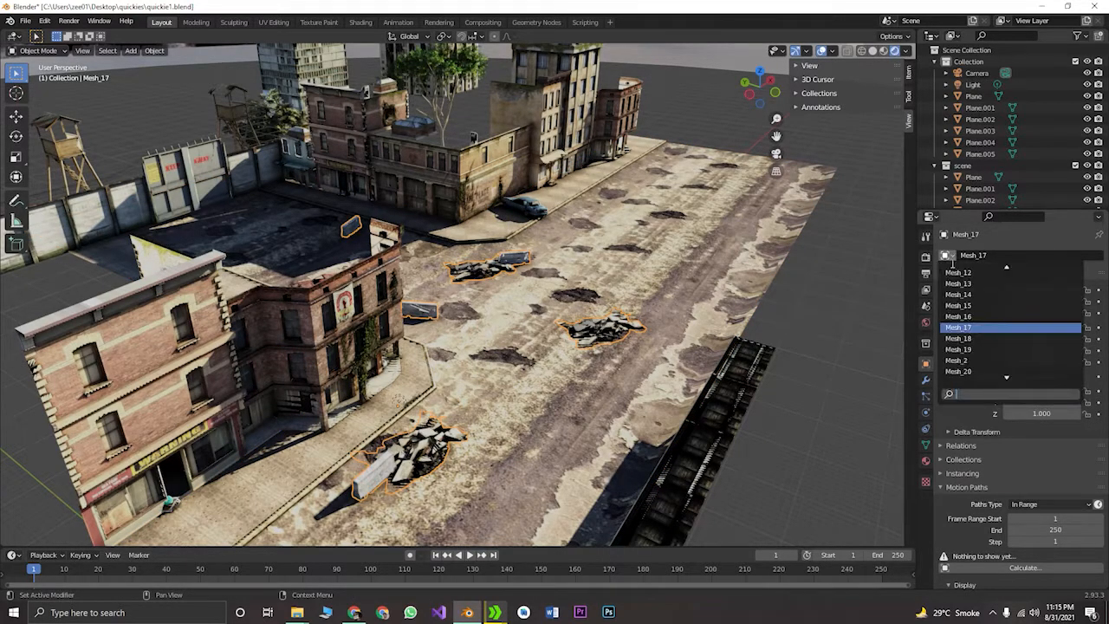
click(949, 260)
Select the window wall and choose Mesh_17 from the object list as the active object
scroll(792, 367, down, 4)
middle_drag(792, 368, 716, 359)
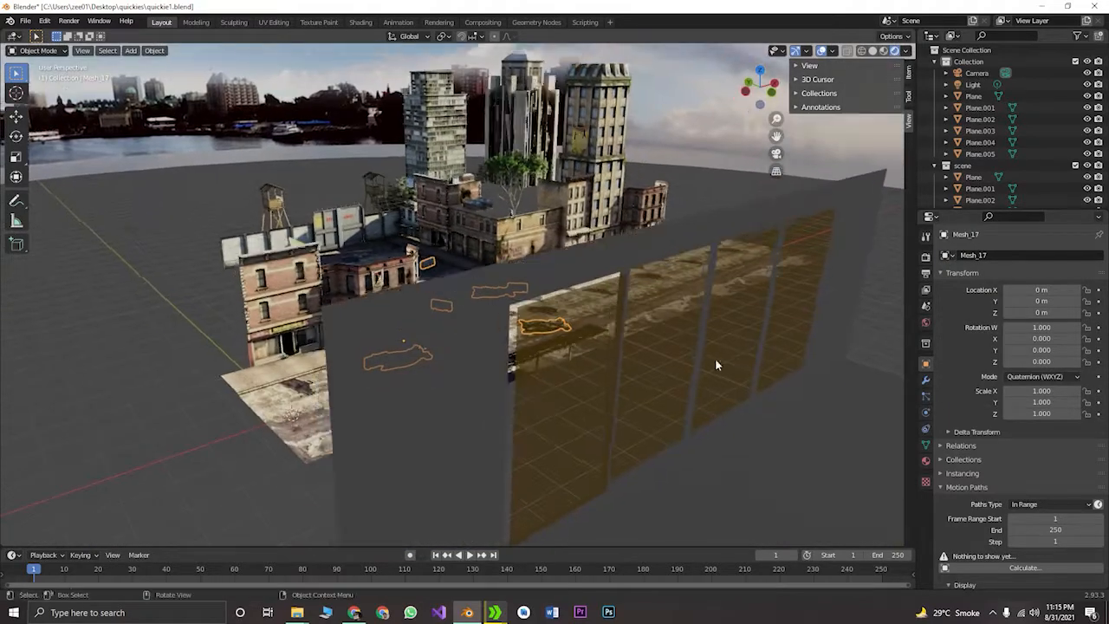
click(485, 428)
click(947, 256)
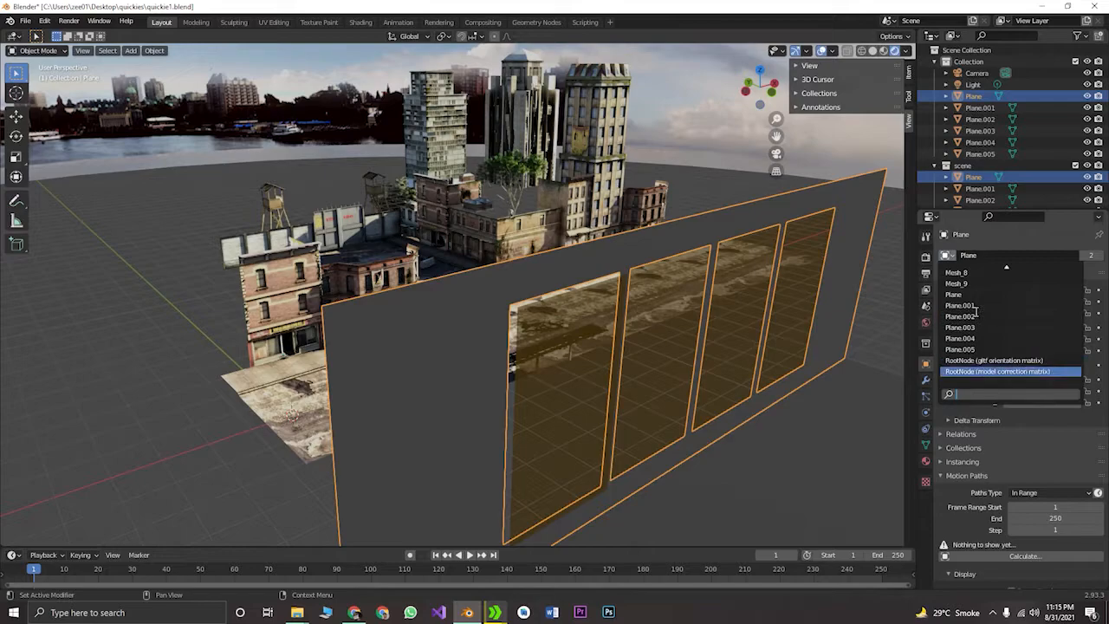
scroll(977, 314, up, 13)
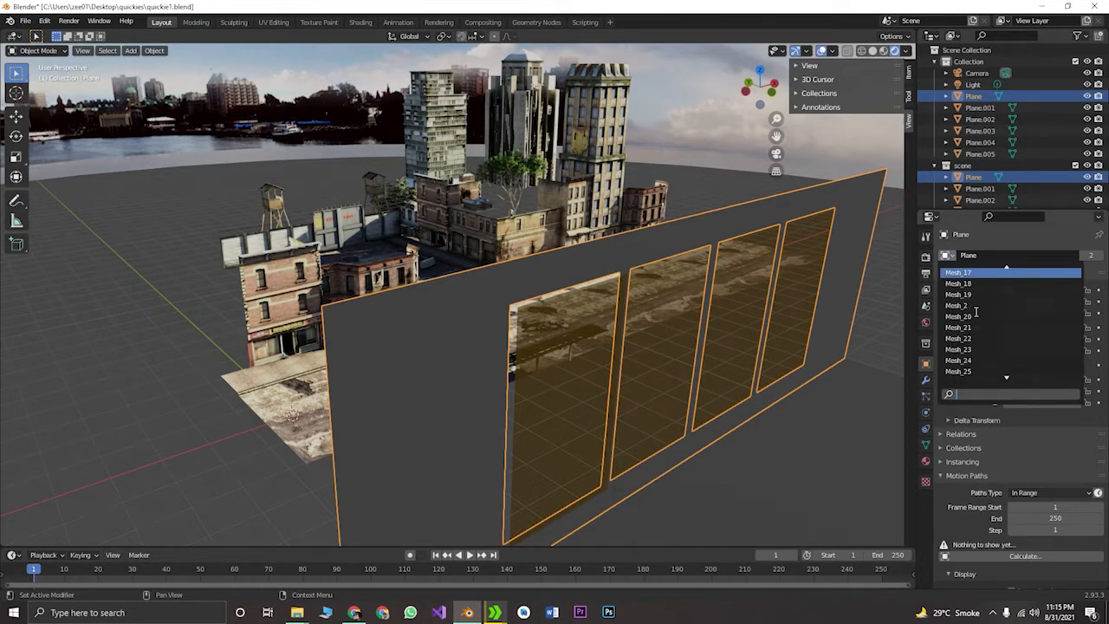
click(962, 284)
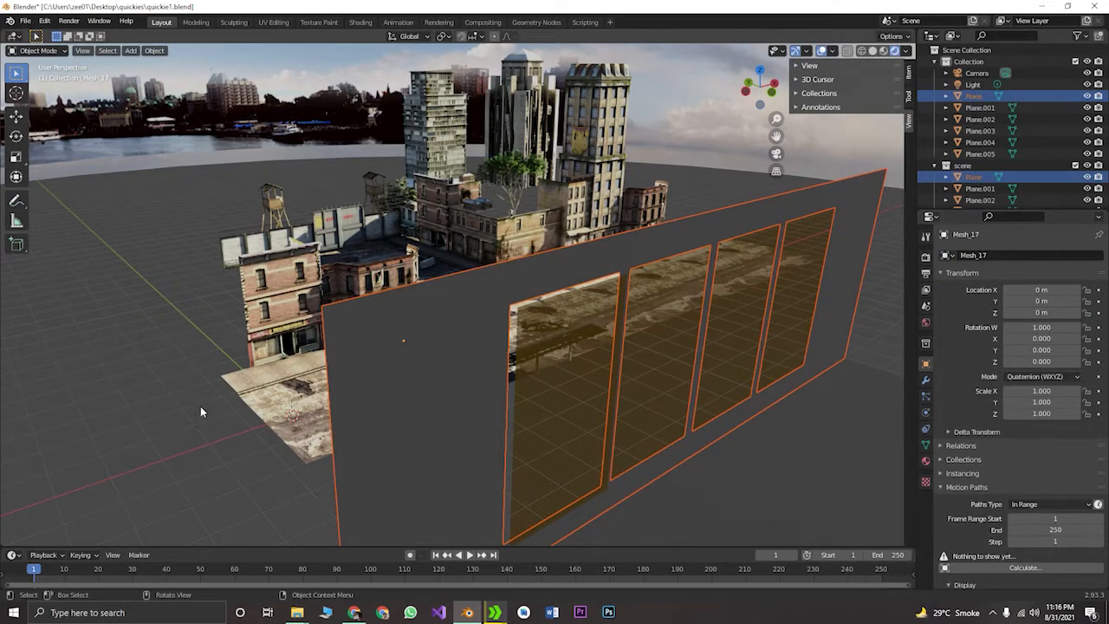
Select the street rubble and examine the material it uses along with the list of available materials
click(132, 365)
middle_drag(131, 366, 336, 428)
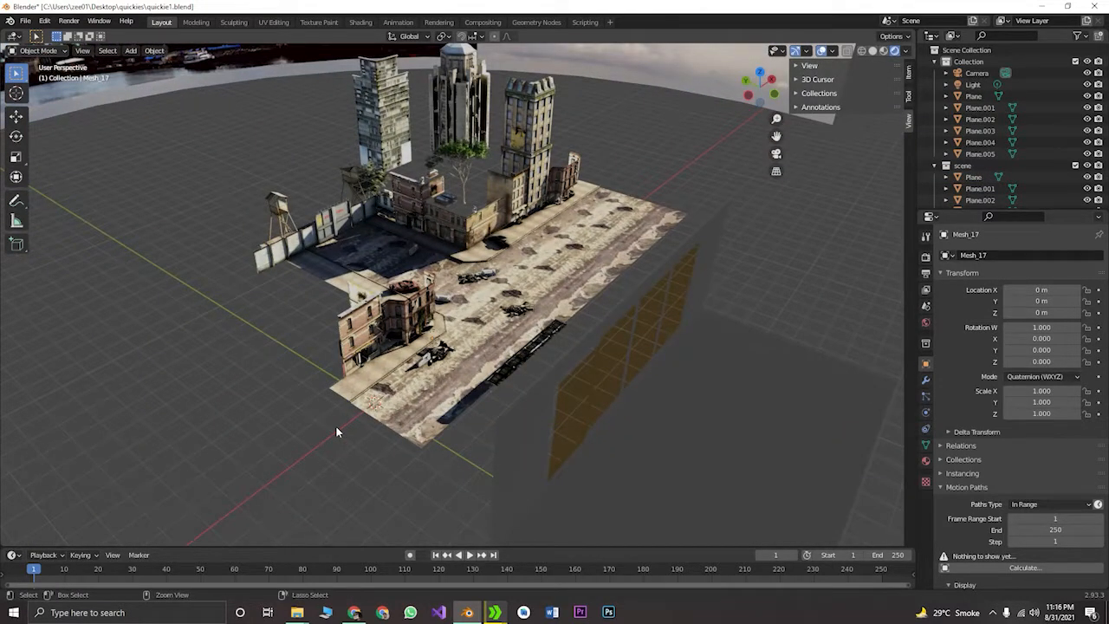
key(ctrl+z)
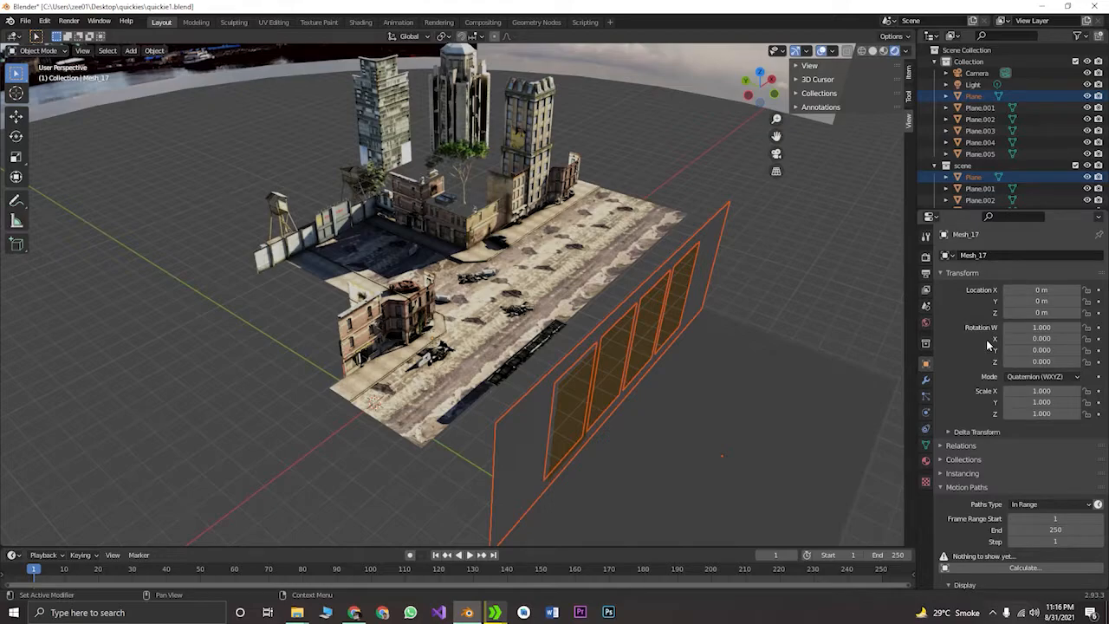
click(927, 460)
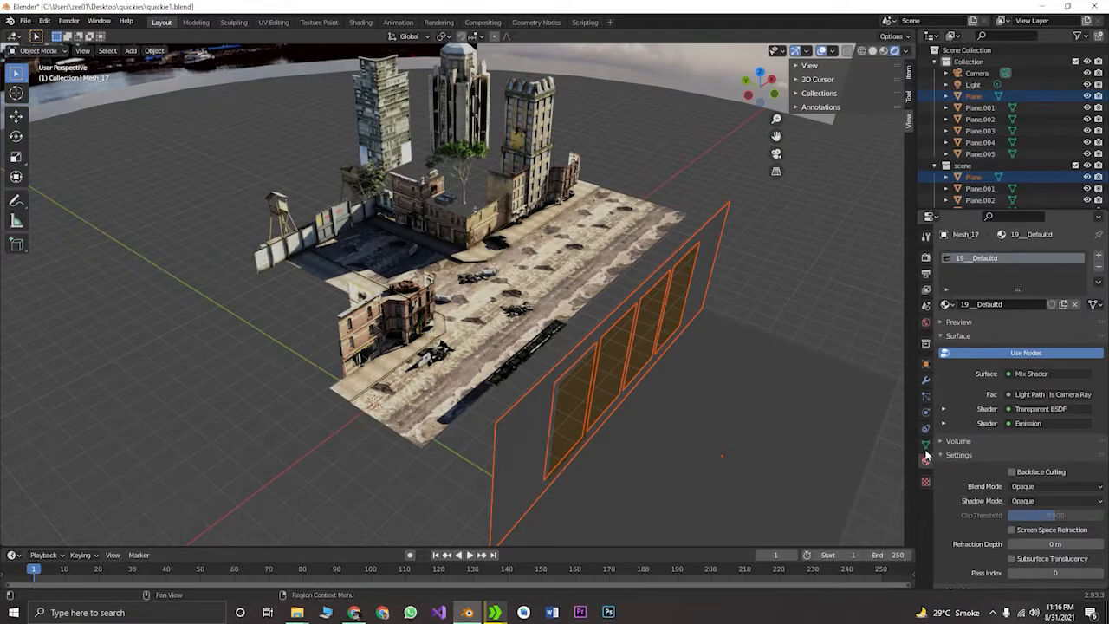
click(945, 304)
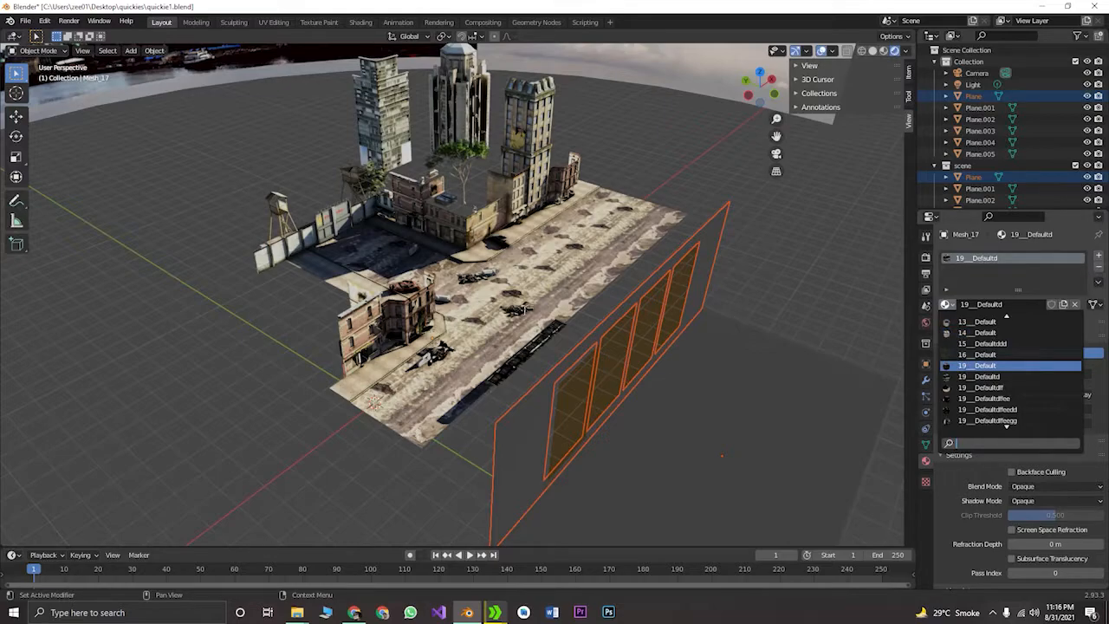
click(520, 312)
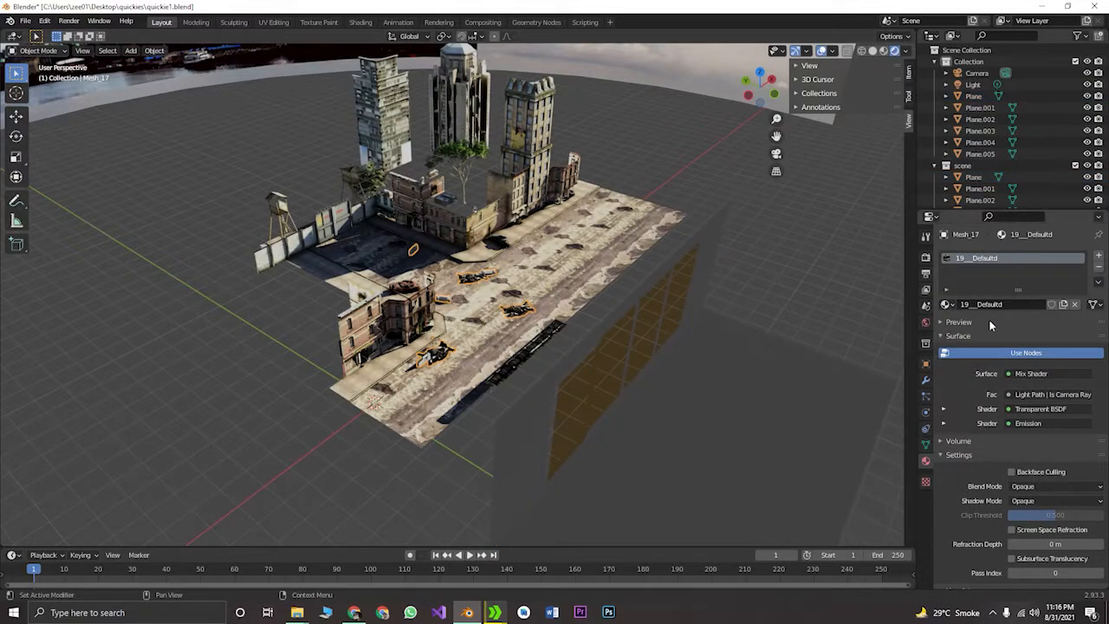
click(397, 312)
click(523, 313)
click(523, 311)
Try the existing 19__Defaultd material on the window wall, and remove its material slot again
click(689, 245)
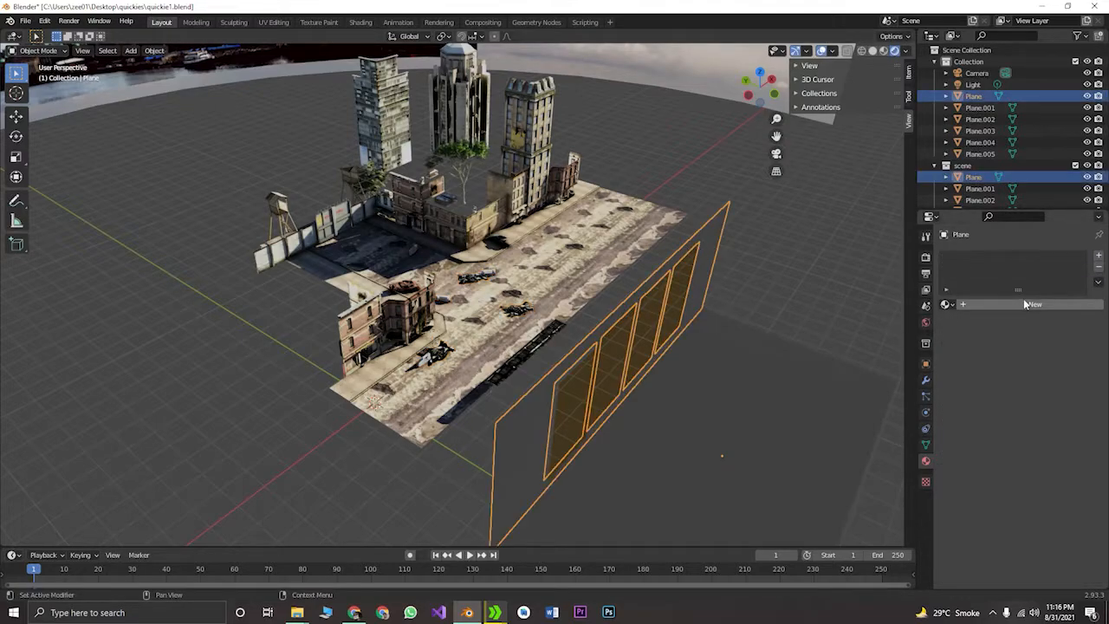
click(947, 304)
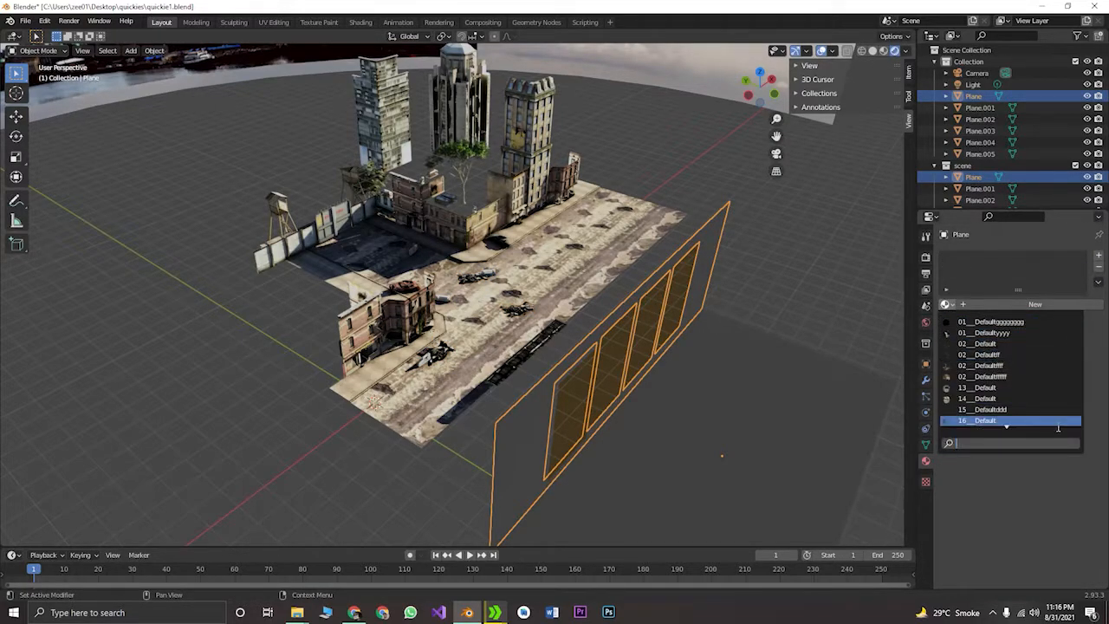
scroll(1021, 400, down, 3)
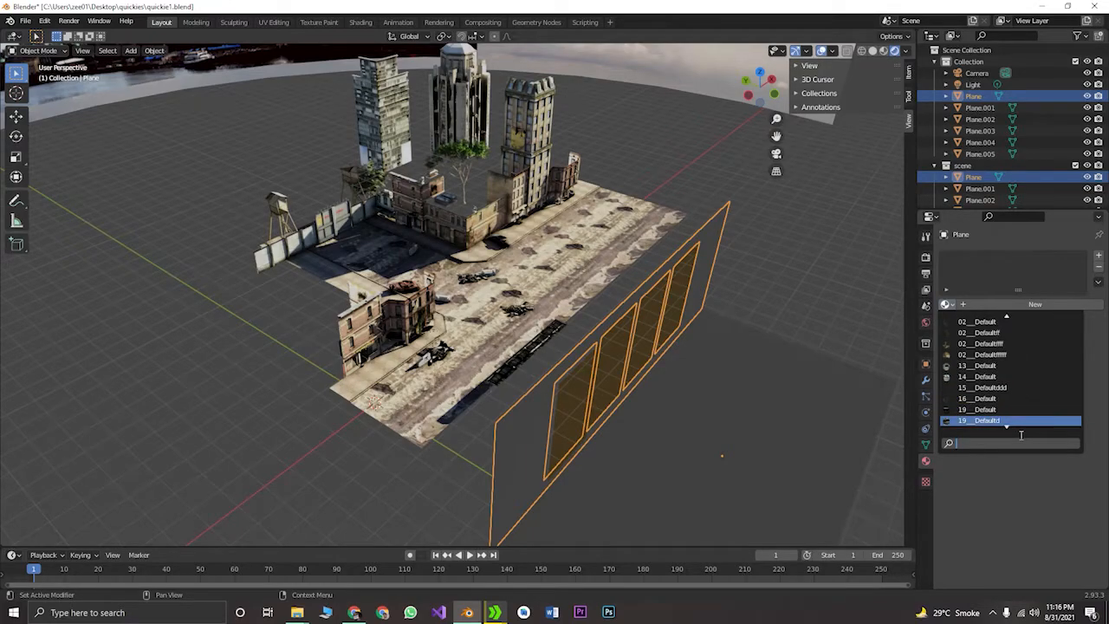
click(1006, 421)
middle_drag(633, 459, 418, 392)
scroll(459, 384, up, 4)
click(367, 364)
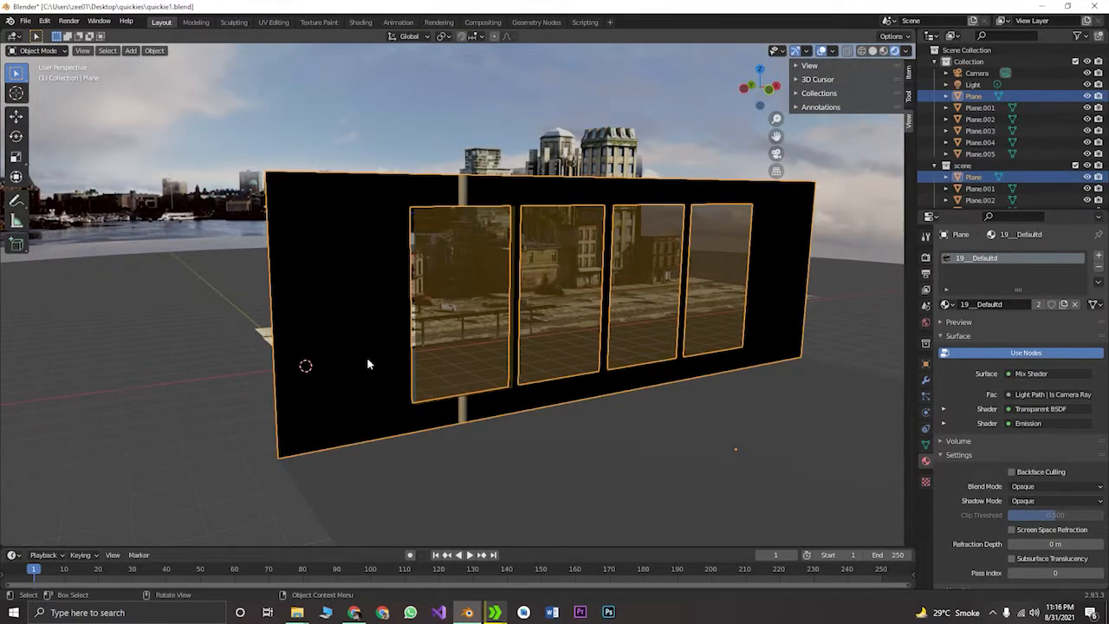
click(1099, 268)
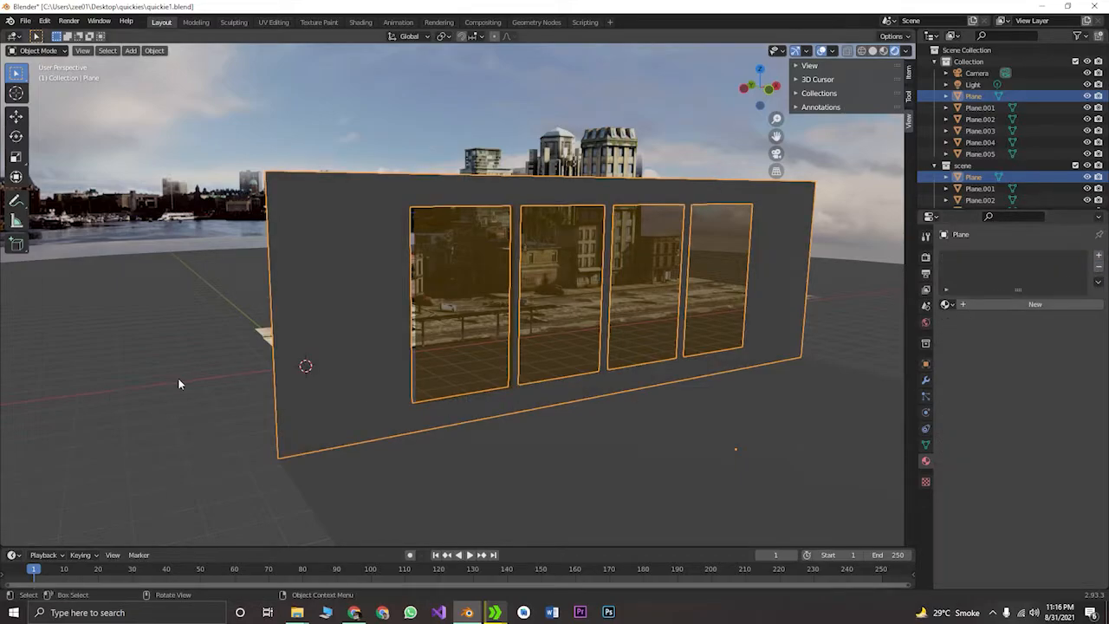
middle_drag(249, 442, 439, 490)
Switch to Chrome, search for cc0 textures in a new tab and open ambientCG's full asset list
click(354, 612)
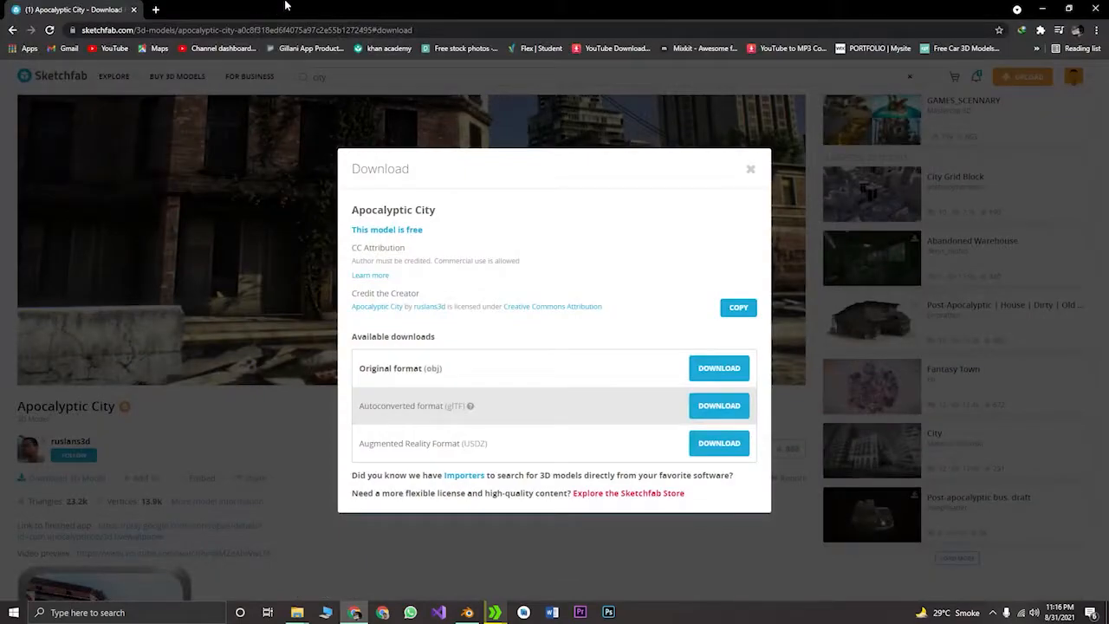
click(156, 11)
text(cc)
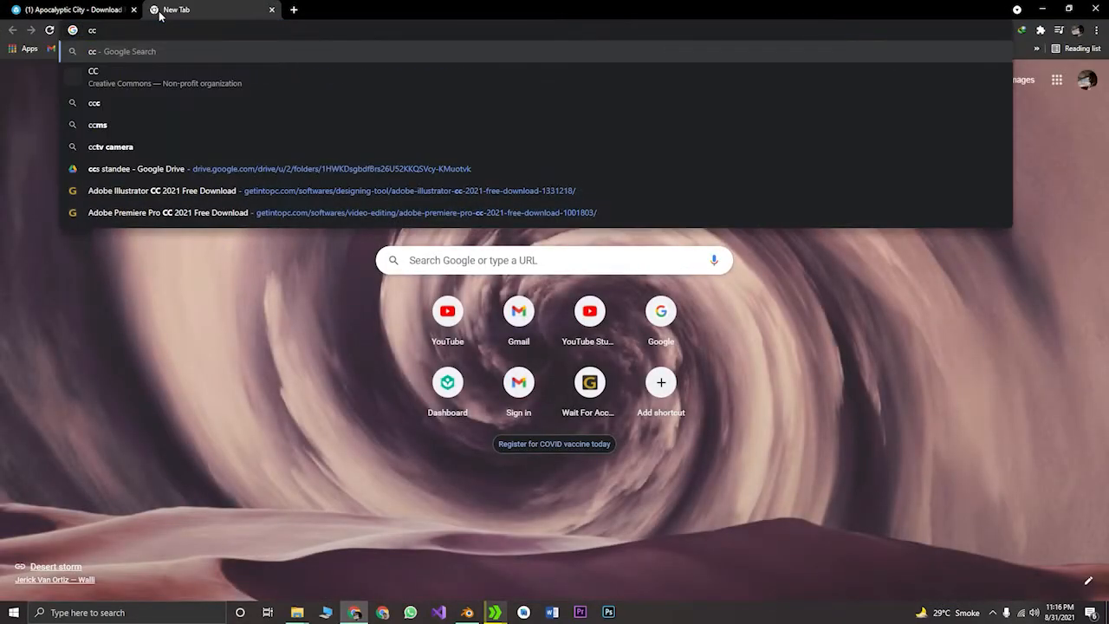
text(0)
key(Down)
key(Return)
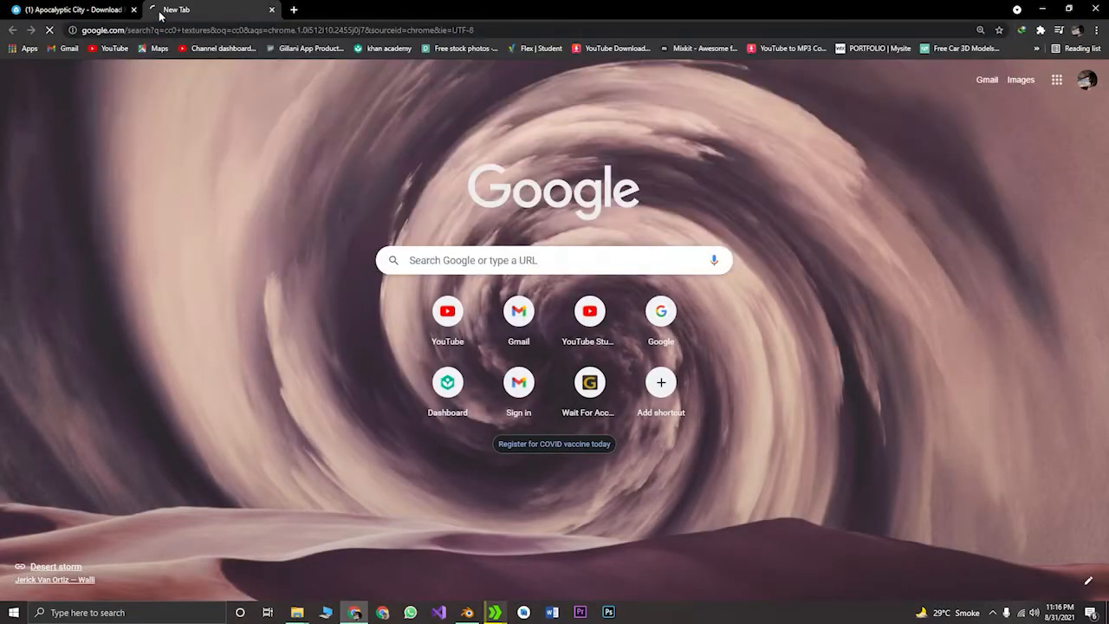
click(198, 190)
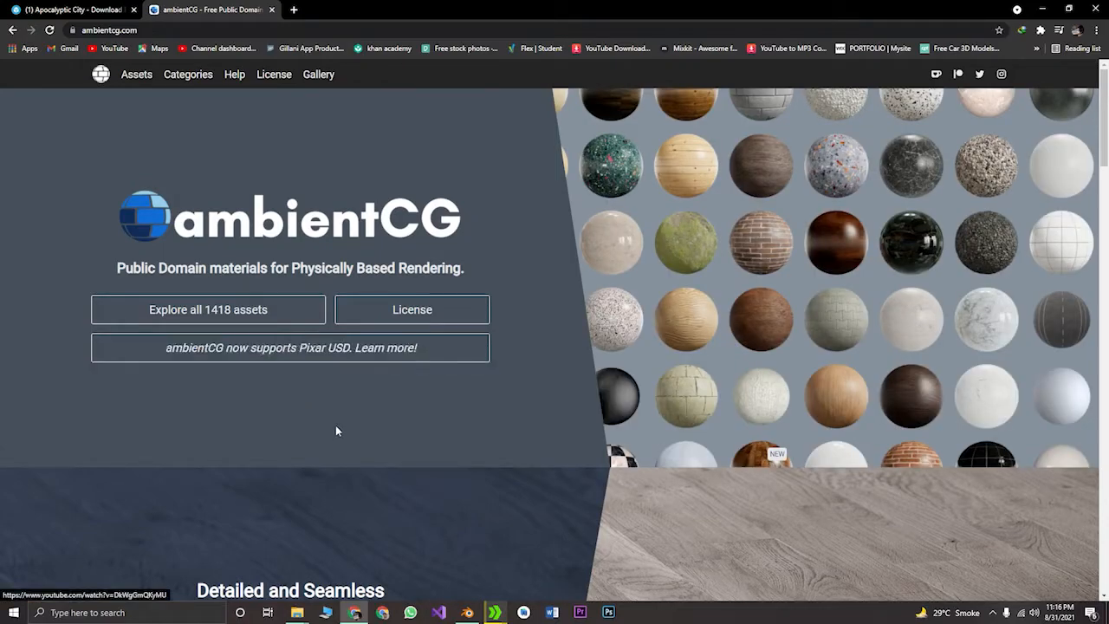
click(286, 314)
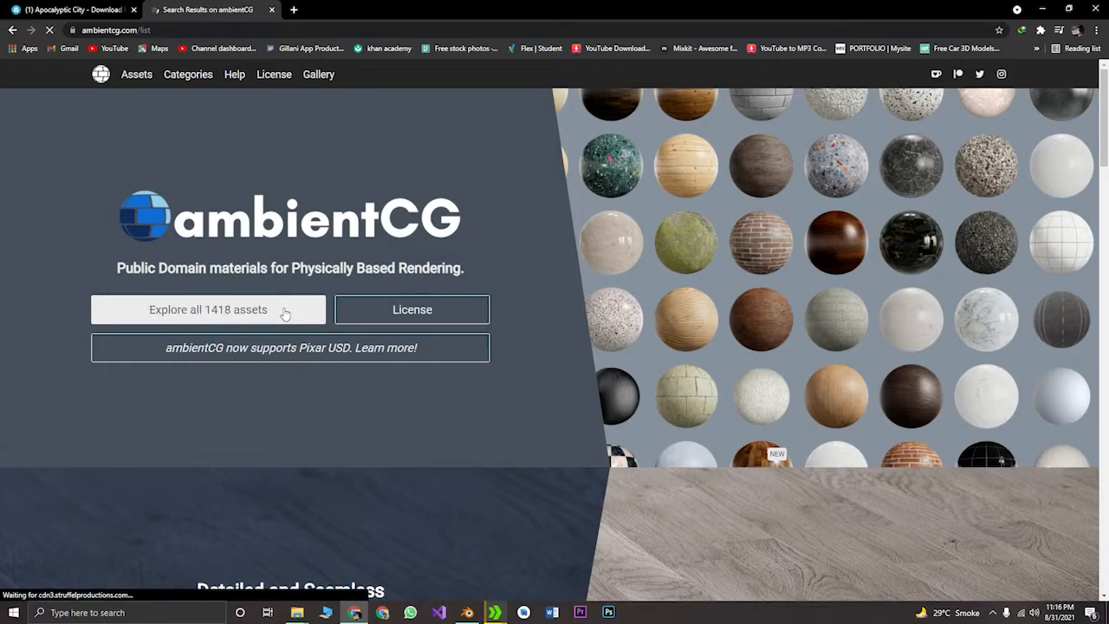
Browse the ambientCG materials for a stone texture and open the Gravel 024 page
scroll(574, 397, down, 1)
scroll(575, 397, down, 6)
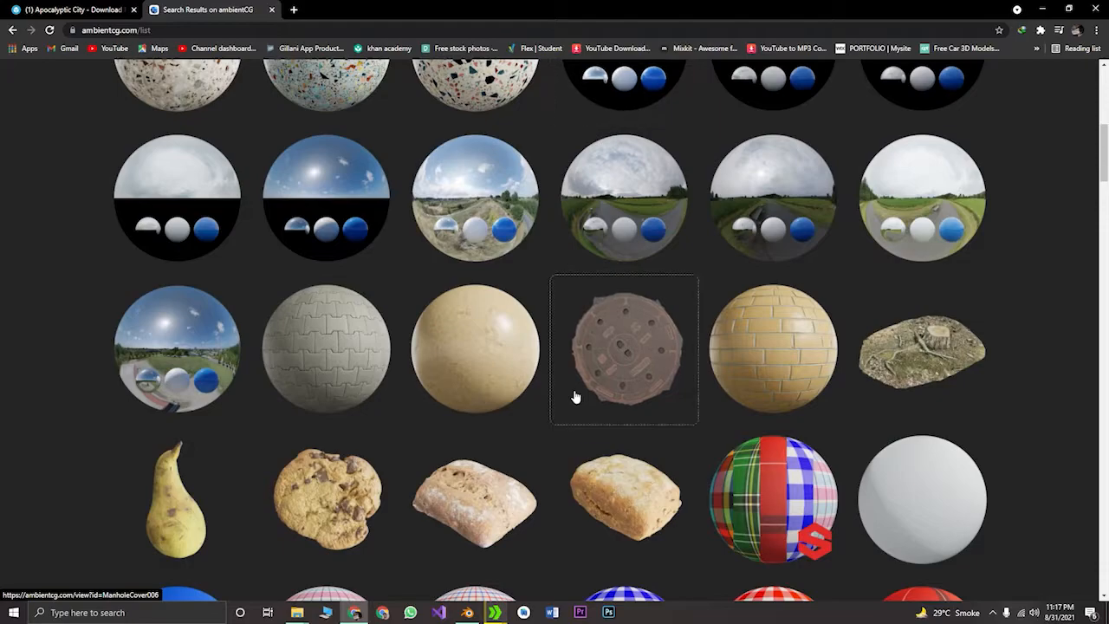
right_click(768, 347)
scroll(762, 344, down, 1)
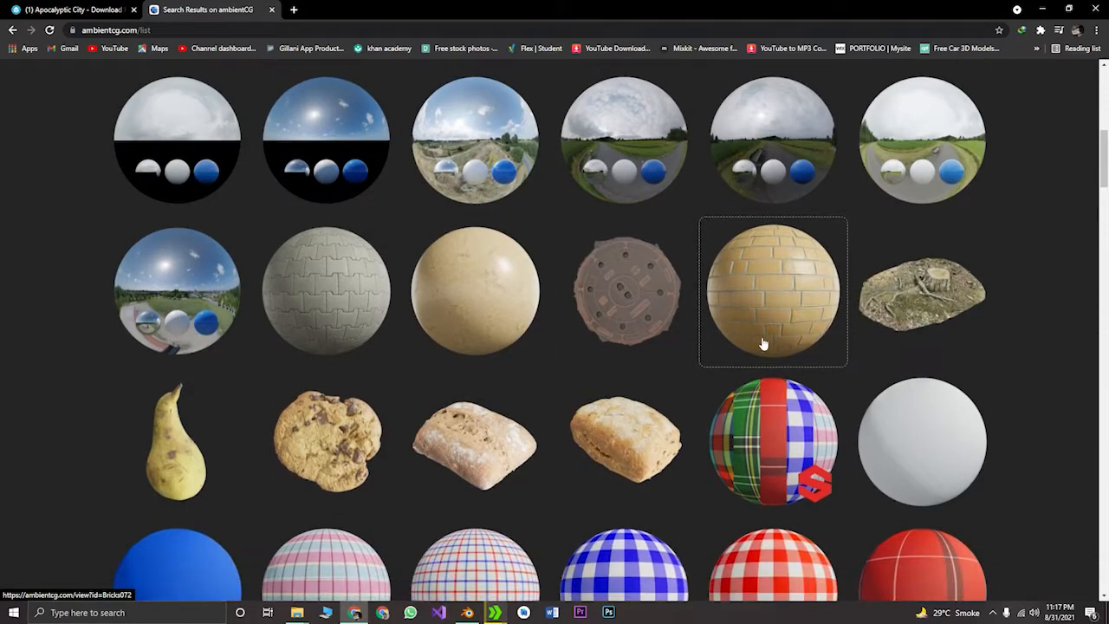
scroll(763, 344, down, 7)
scroll(757, 341, down, 5)
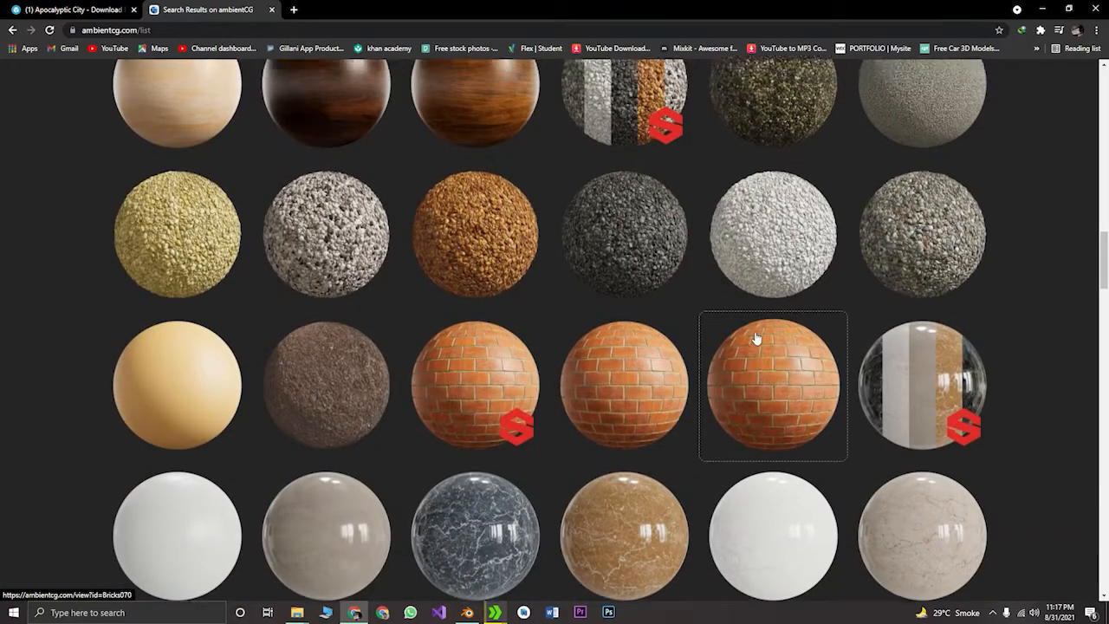
scroll(636, 329, up, 1)
mouse_move(631, 330)
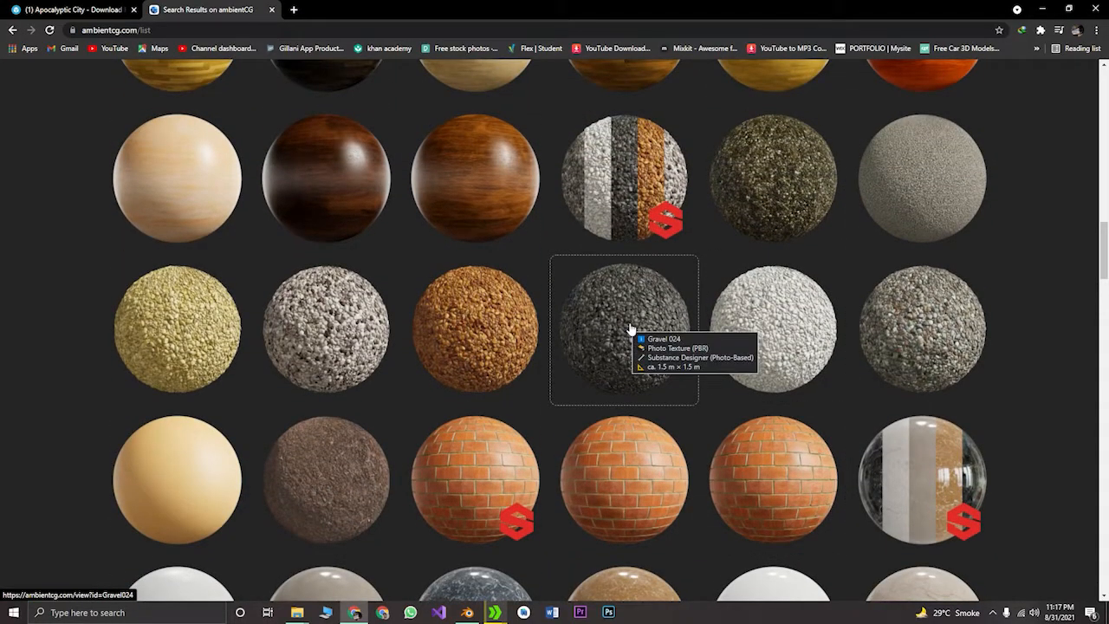
mouse_move(767, 329)
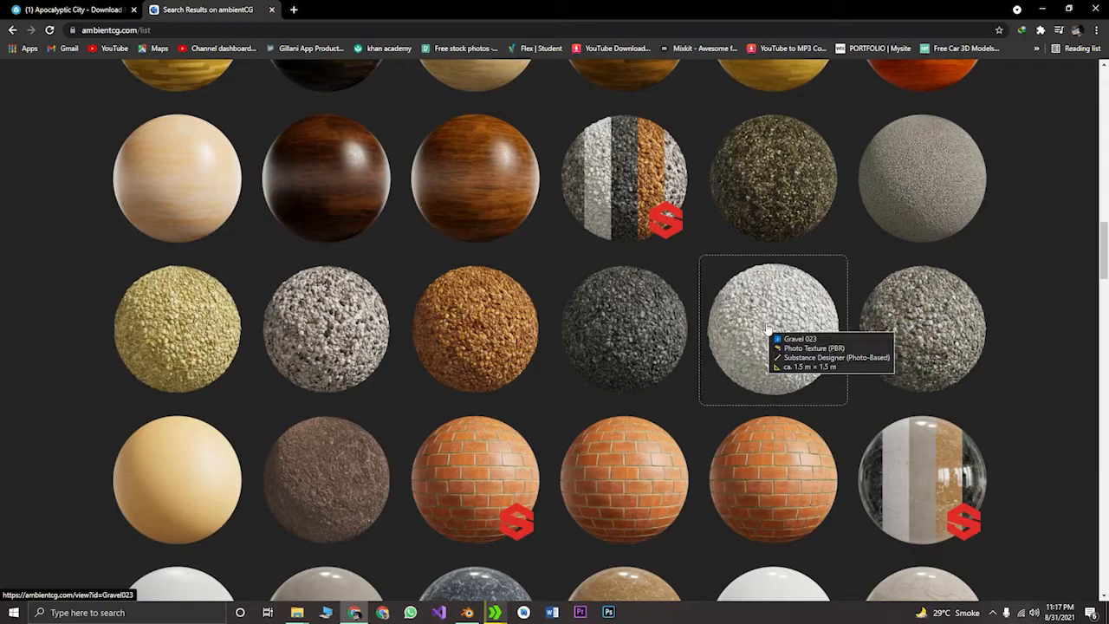
click(663, 337)
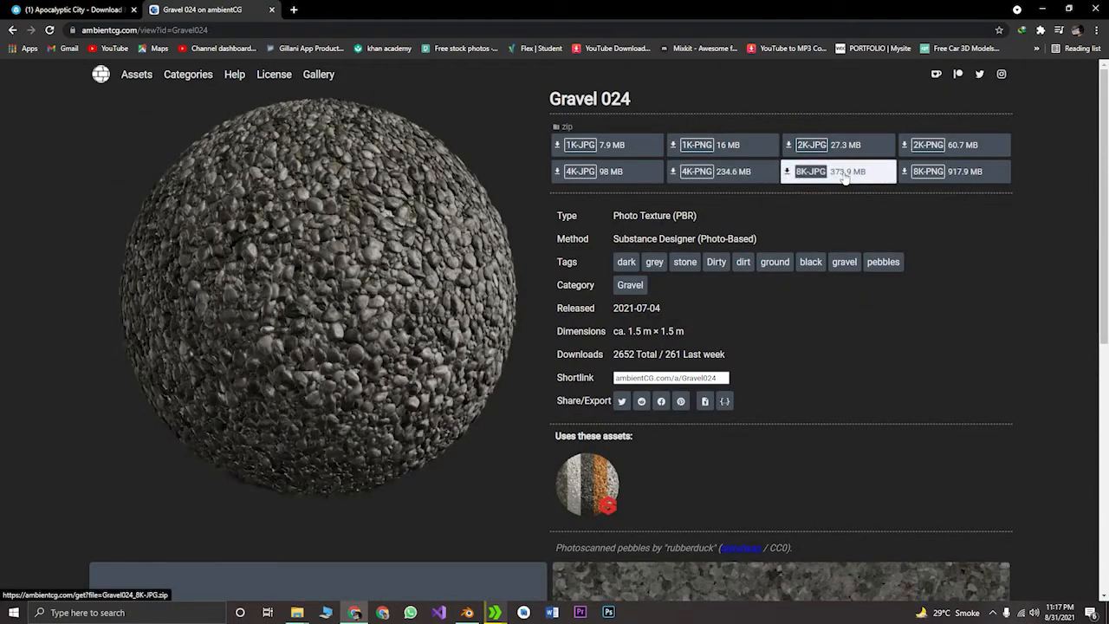
Request the 4K-JPG download of Gravel 024 and pause the running Adobe Illustrator download
mouse_move(751, 176)
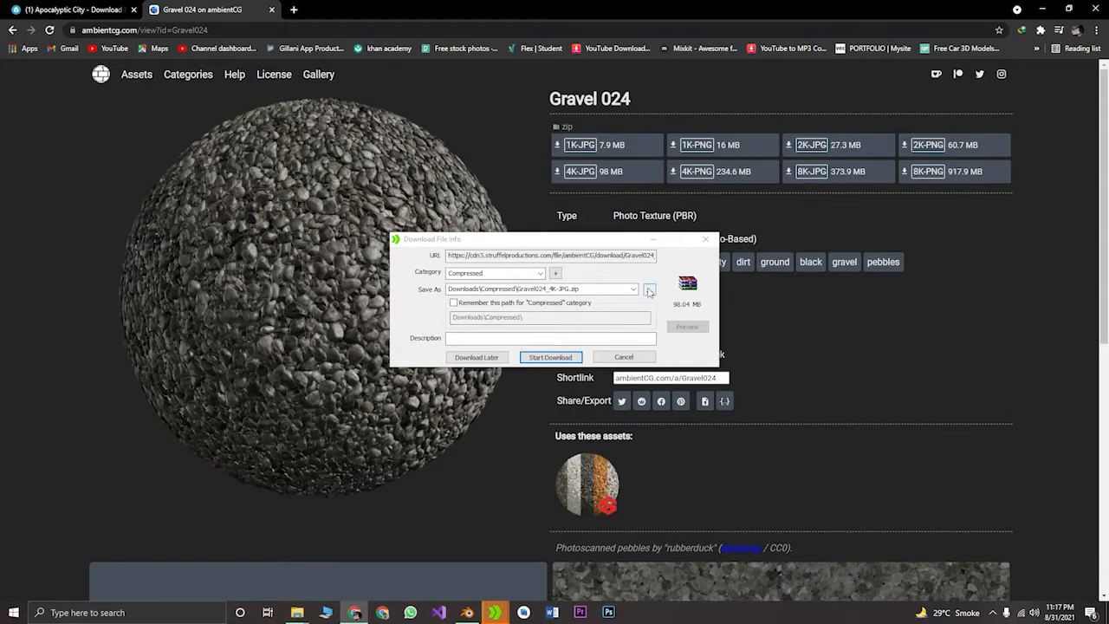
mouse_move(495, 613)
click(506, 559)
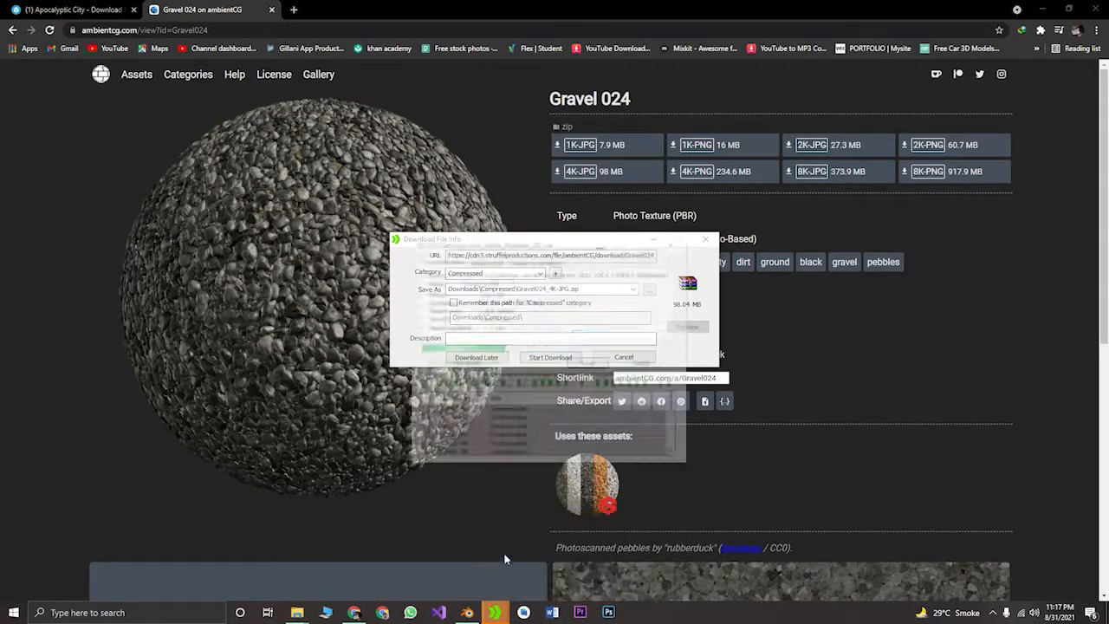
click(598, 316)
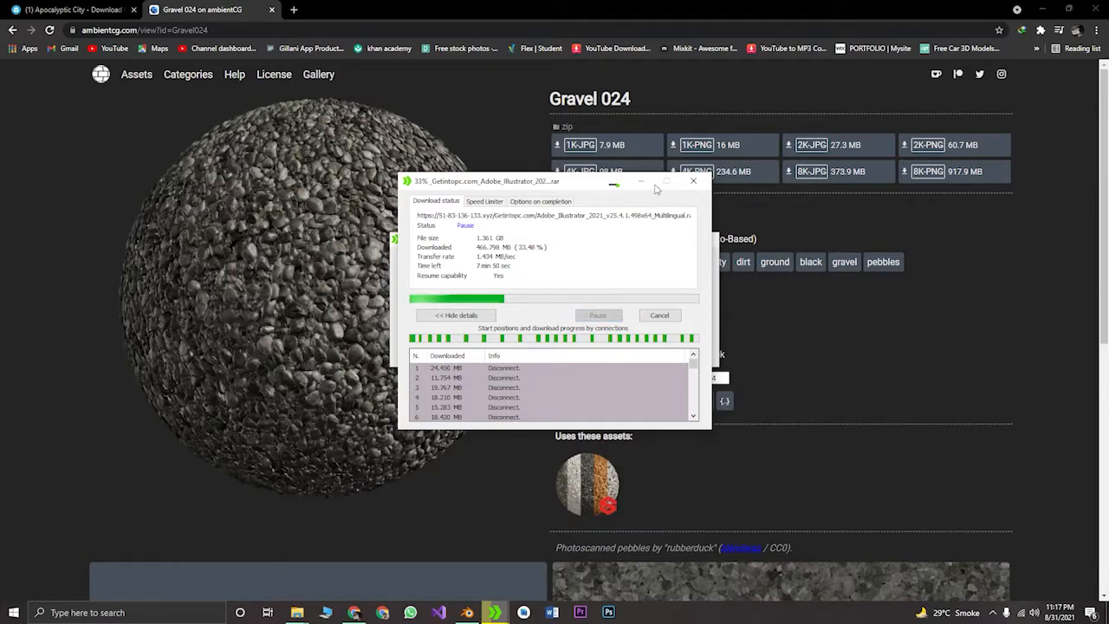
click(644, 183)
Download Gravel024_4K-JPG.zip into the quickies folder on the desktop
click(649, 290)
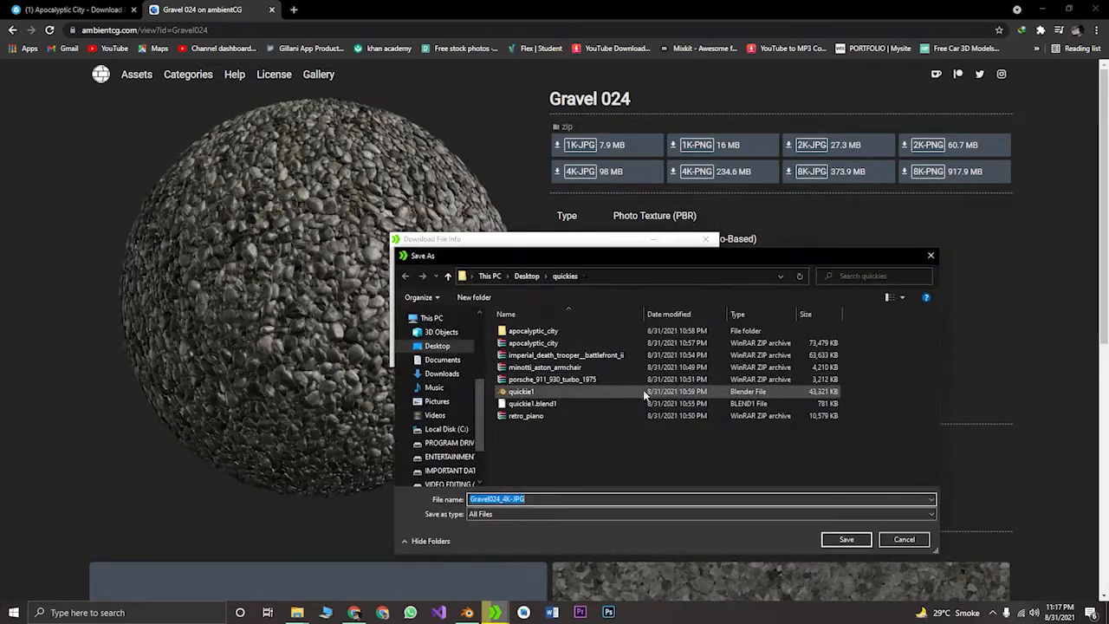
click(847, 539)
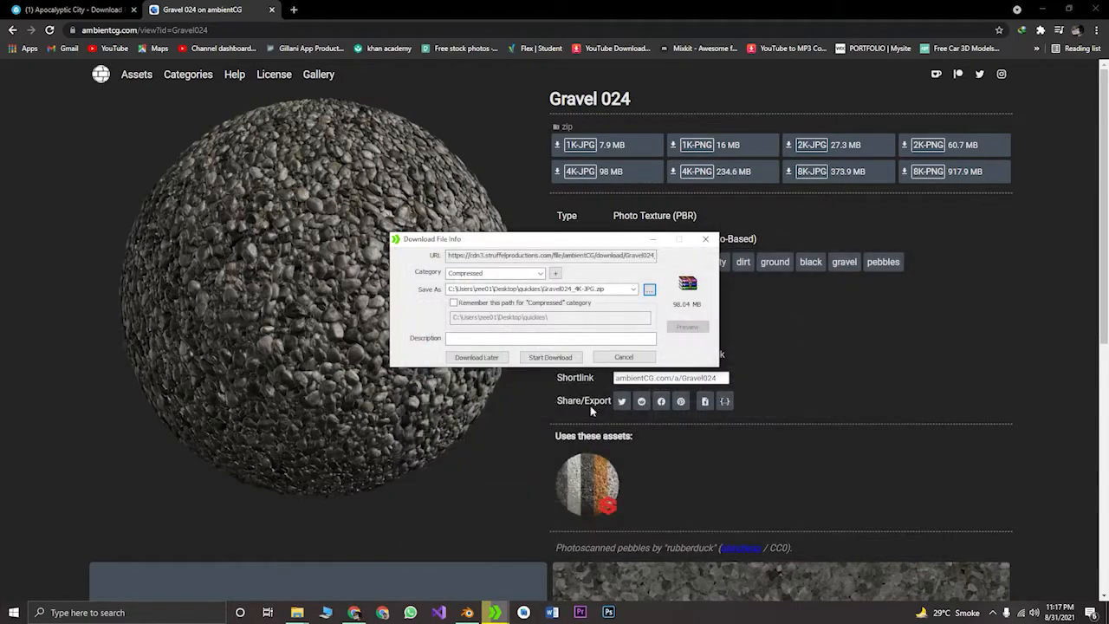
click(551, 357)
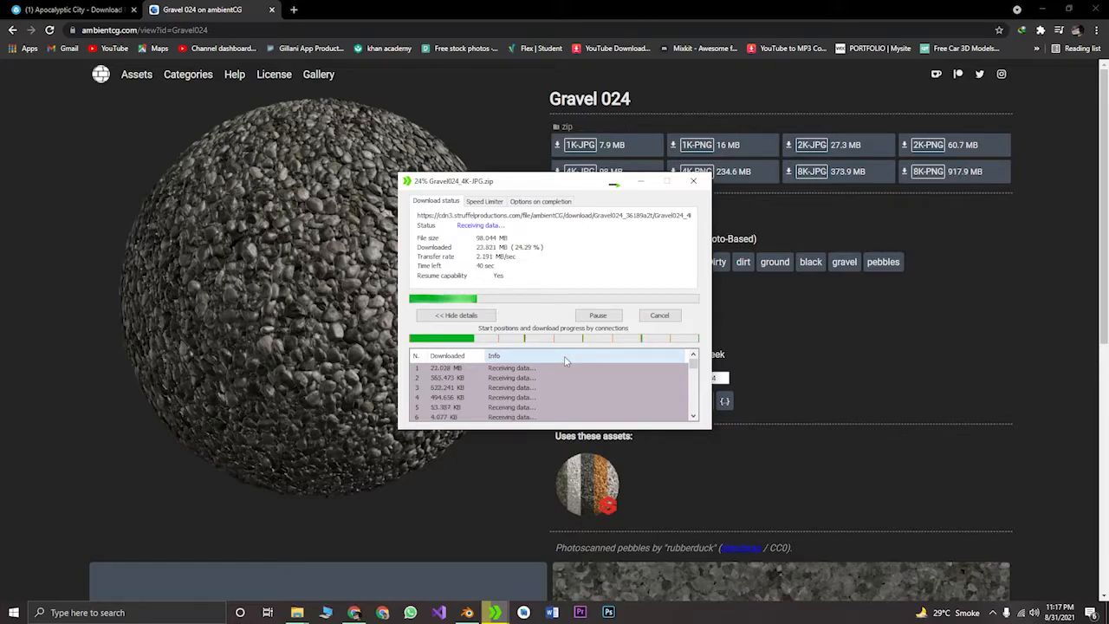
click(640, 180)
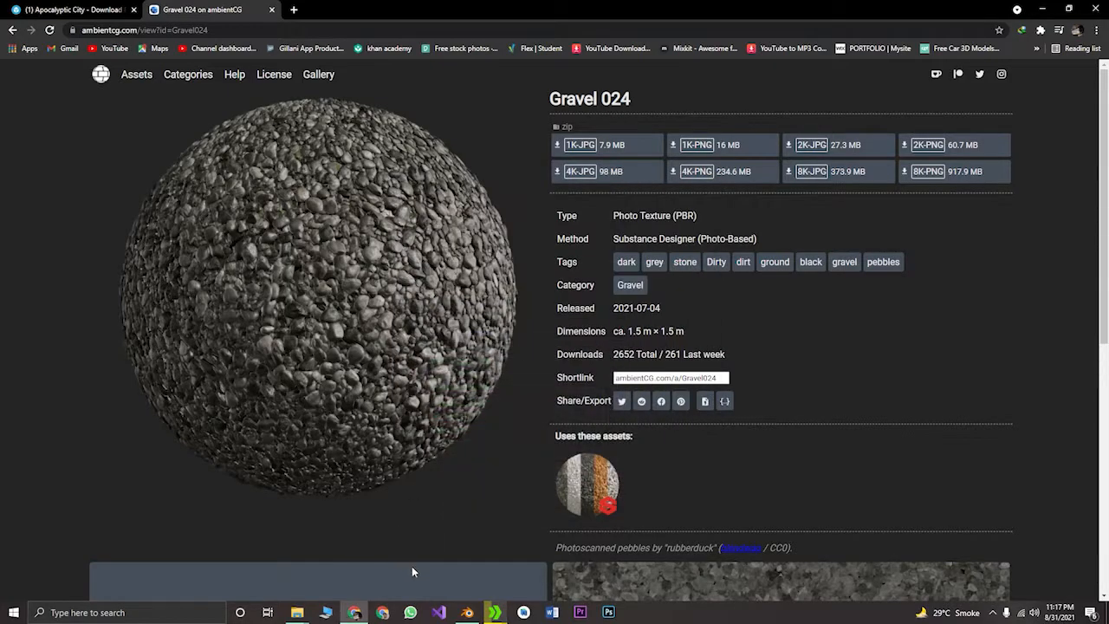
Switch to File Explorer and extract the imperial_death_trooper__battlefront_ii archive in the quickies folder into its own folder
click(466, 614)
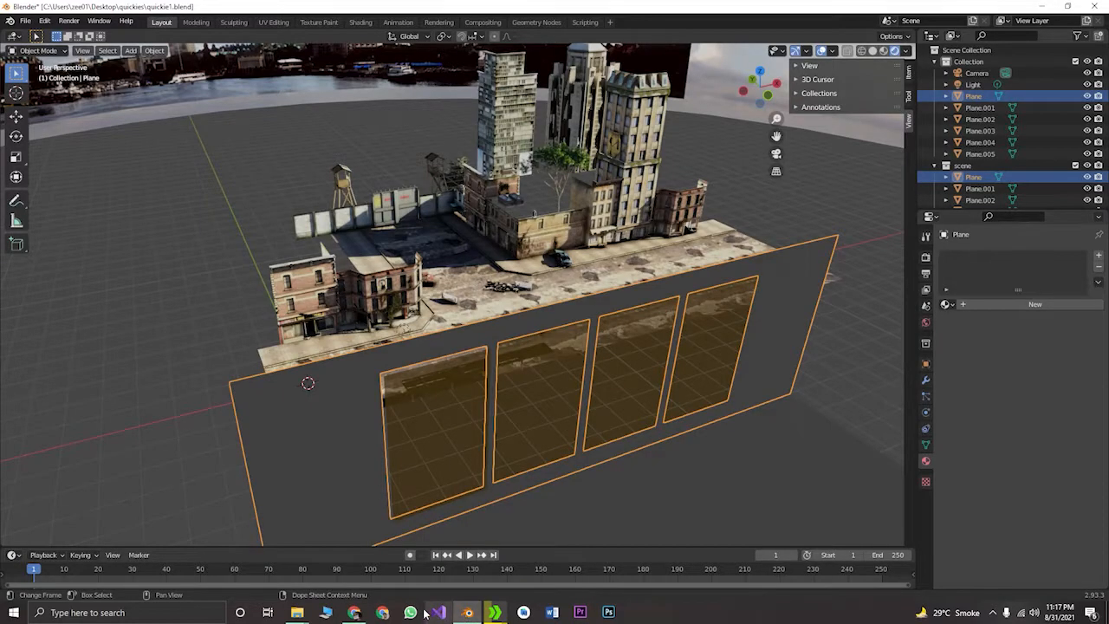
mouse_move(299, 613)
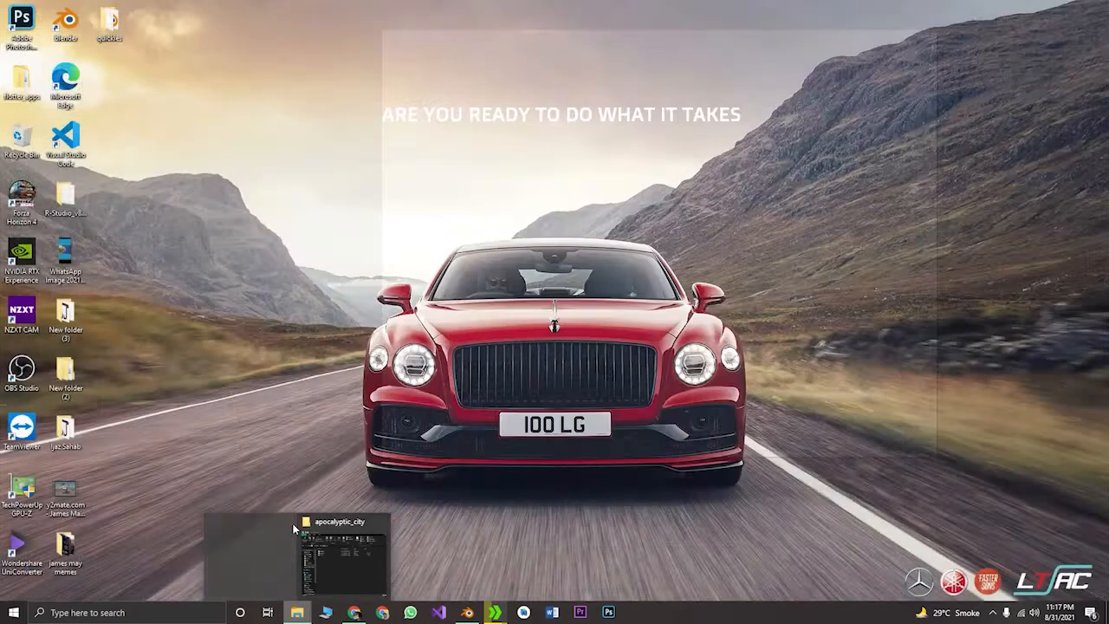
click(317, 548)
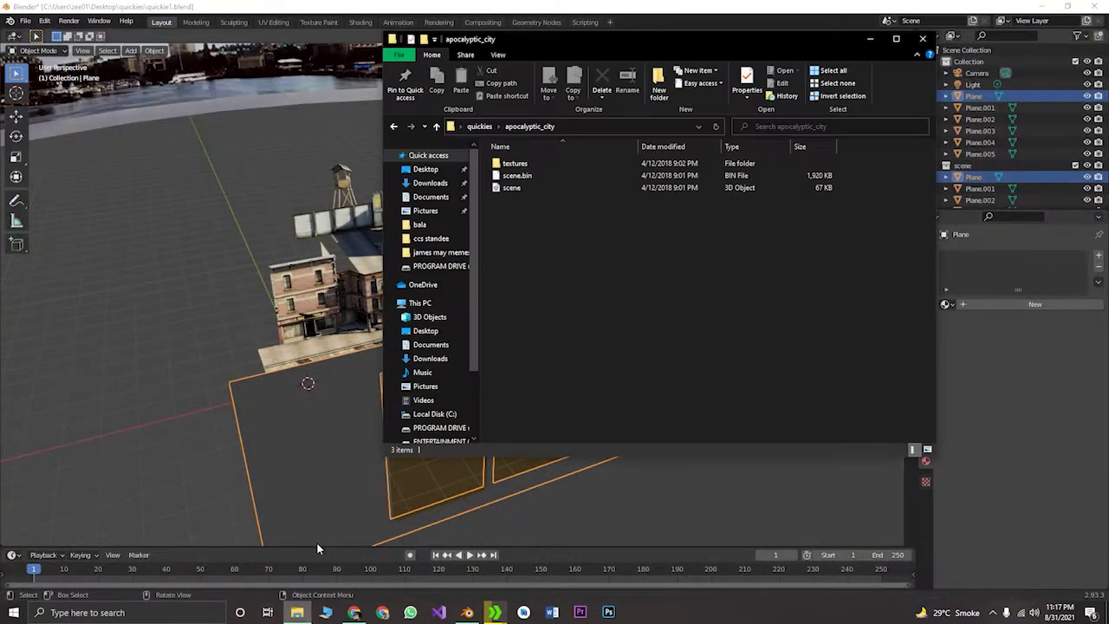
click(435, 126)
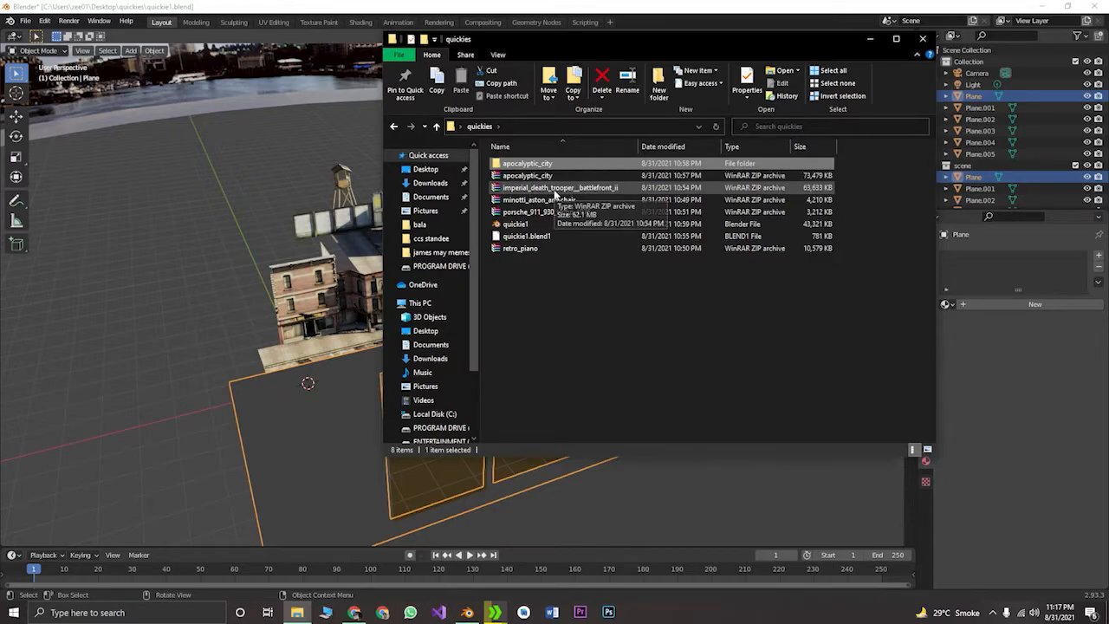
click(555, 189)
right_click(555, 193)
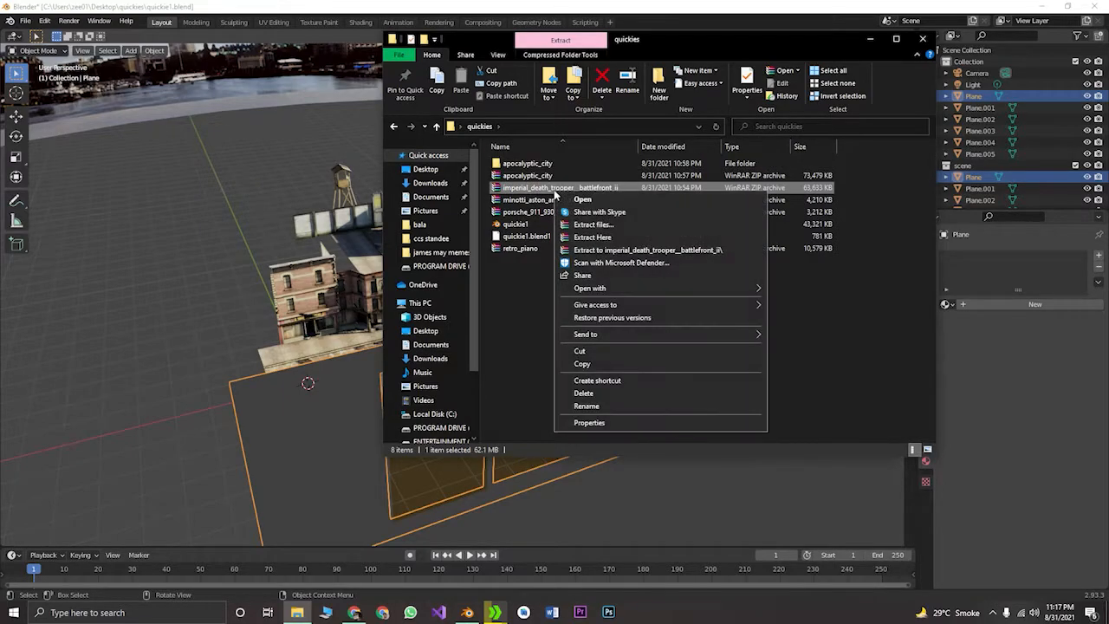
click(648, 235)
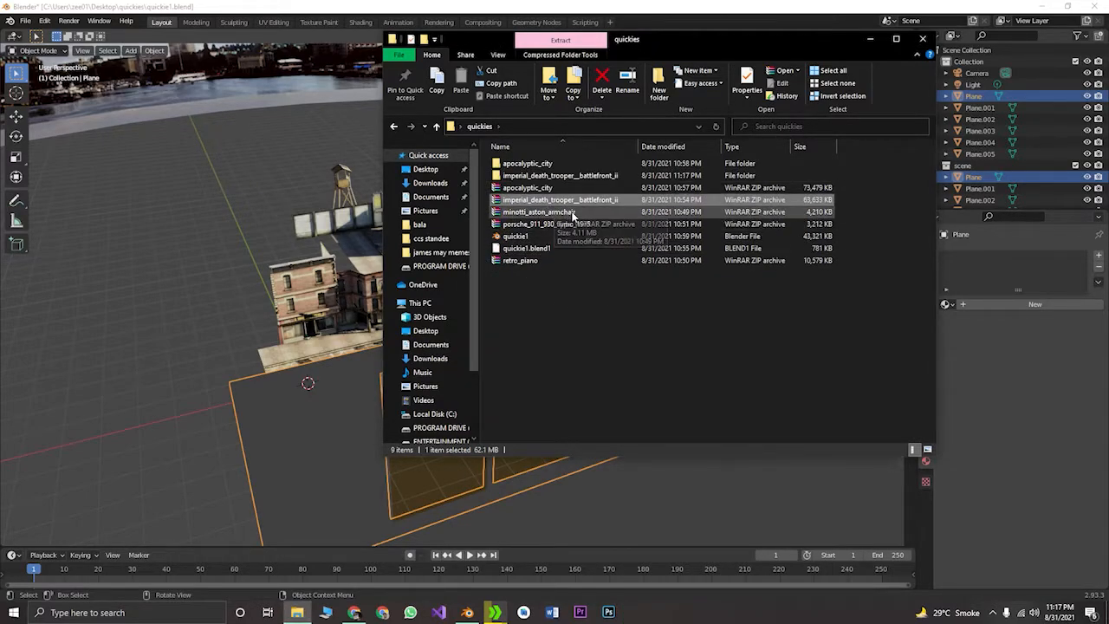
Extract the minotti_aston_armchair, porsche_911_930_turbo_1975 and retro_piano archives, each into its own folder in quickies
right_click(572, 214)
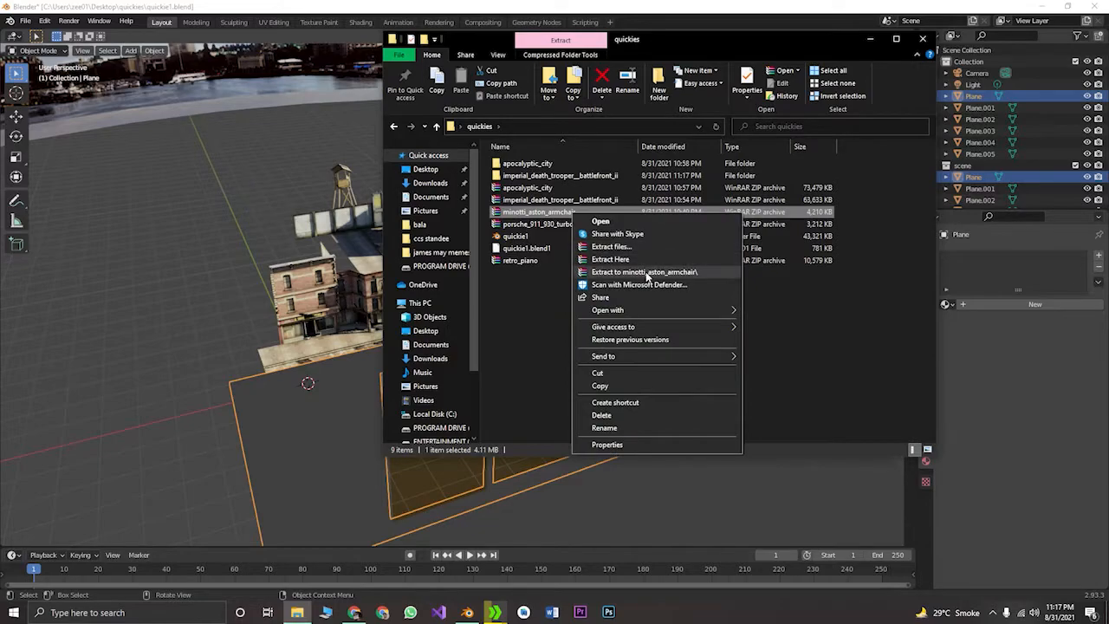
click(646, 272)
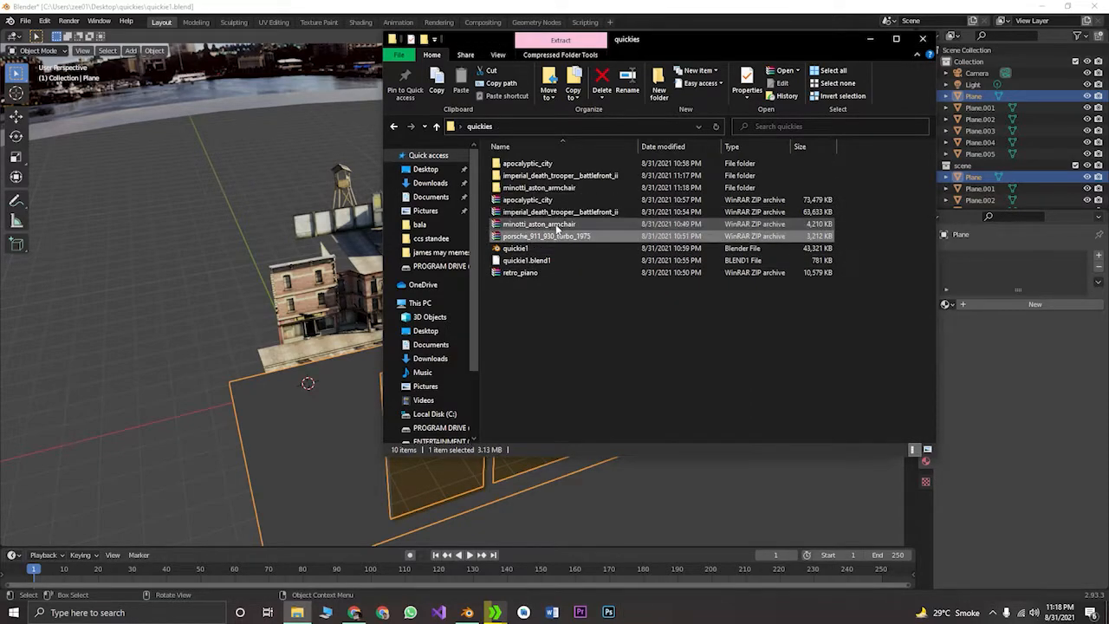
right_click(559, 227)
right_click(548, 236)
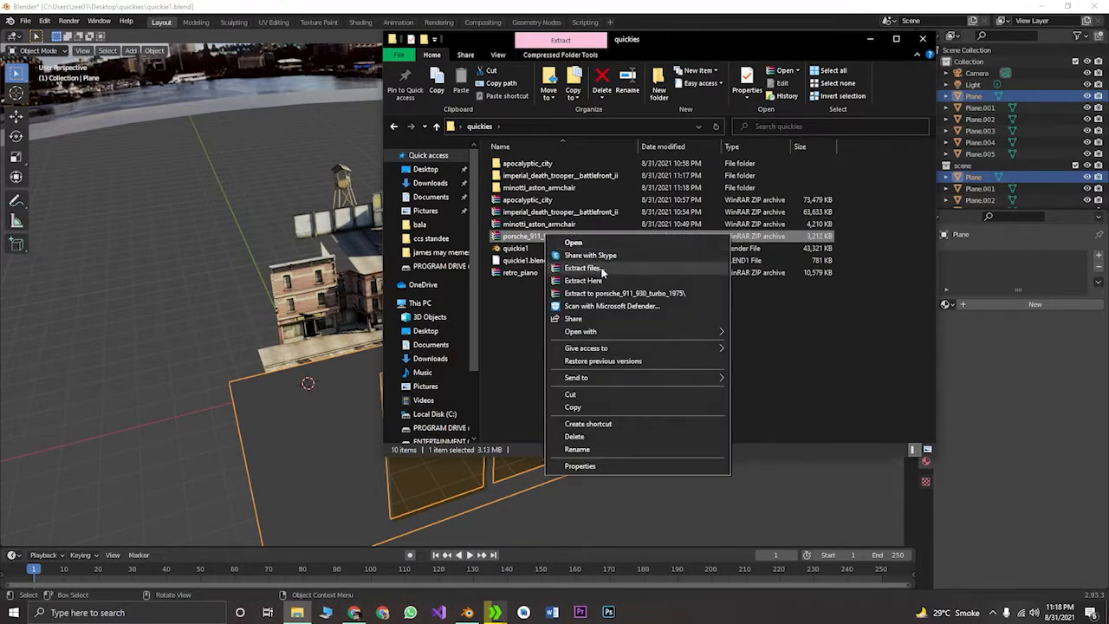
click(618, 294)
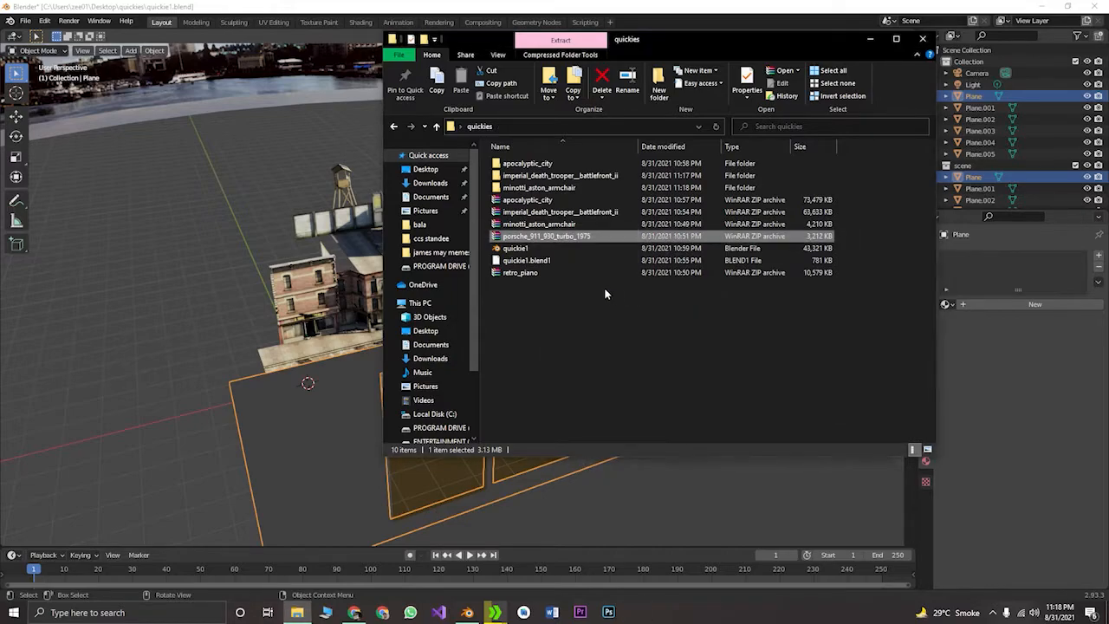
right_click(541, 284)
right_click(529, 287)
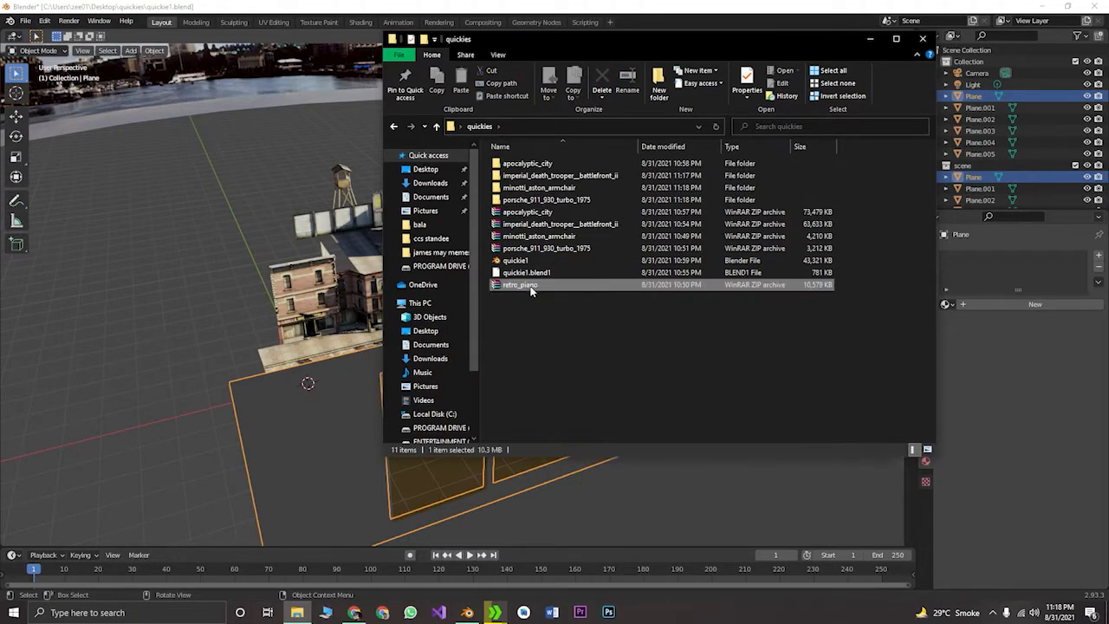
click(579, 347)
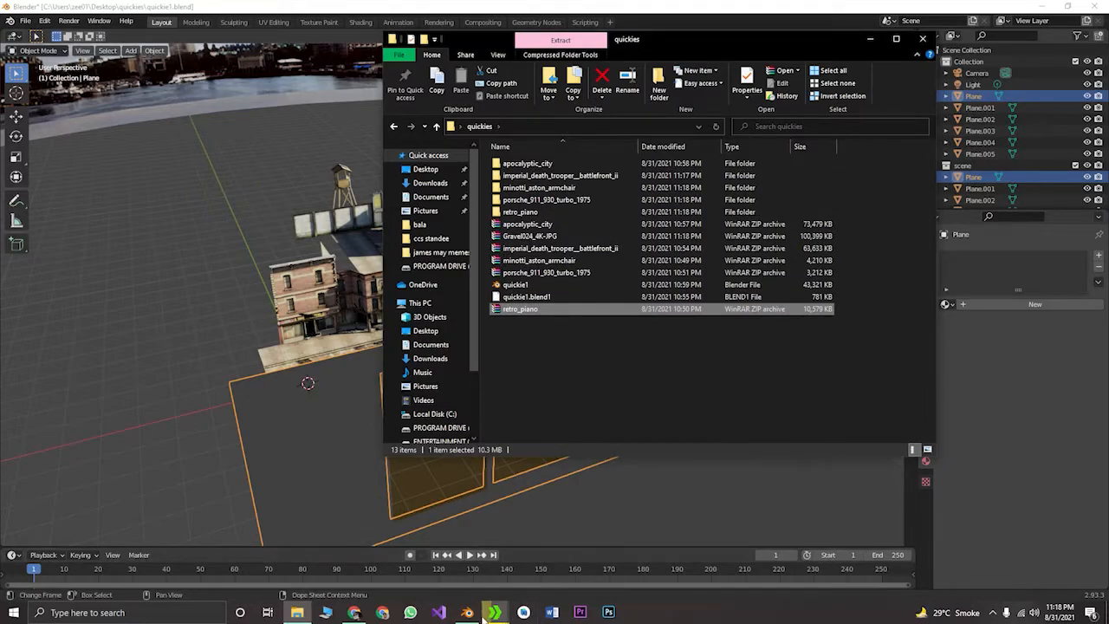
Dismiss the finished gravel download and return to the ambientCG material list in Chrome to open the Bricks 069 page
mouse_move(490, 615)
click(562, 559)
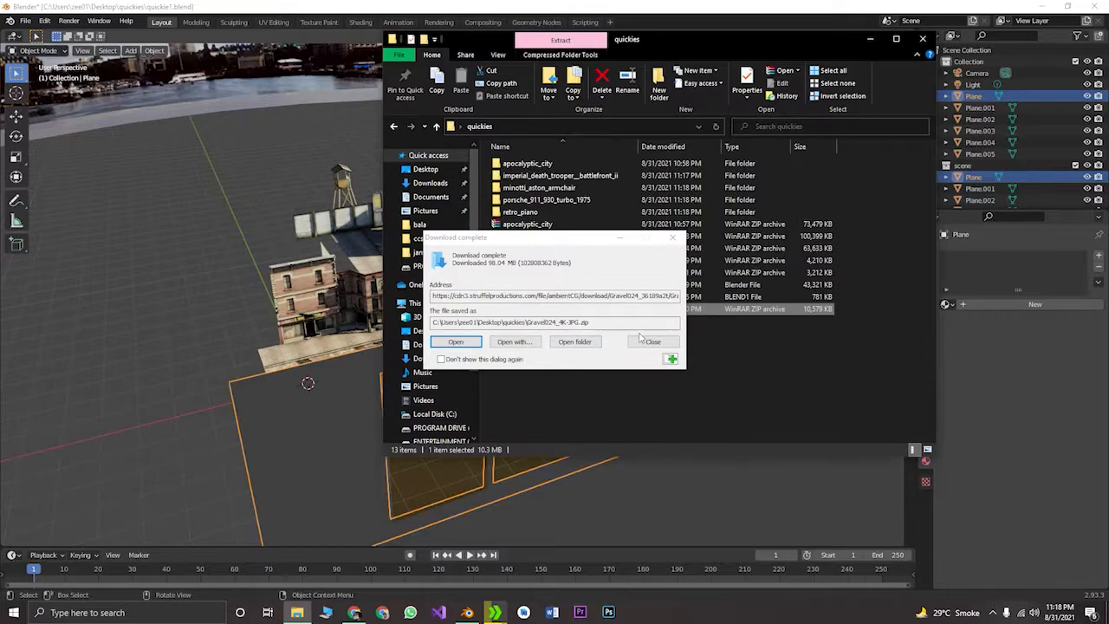
click(354, 613)
click(12, 29)
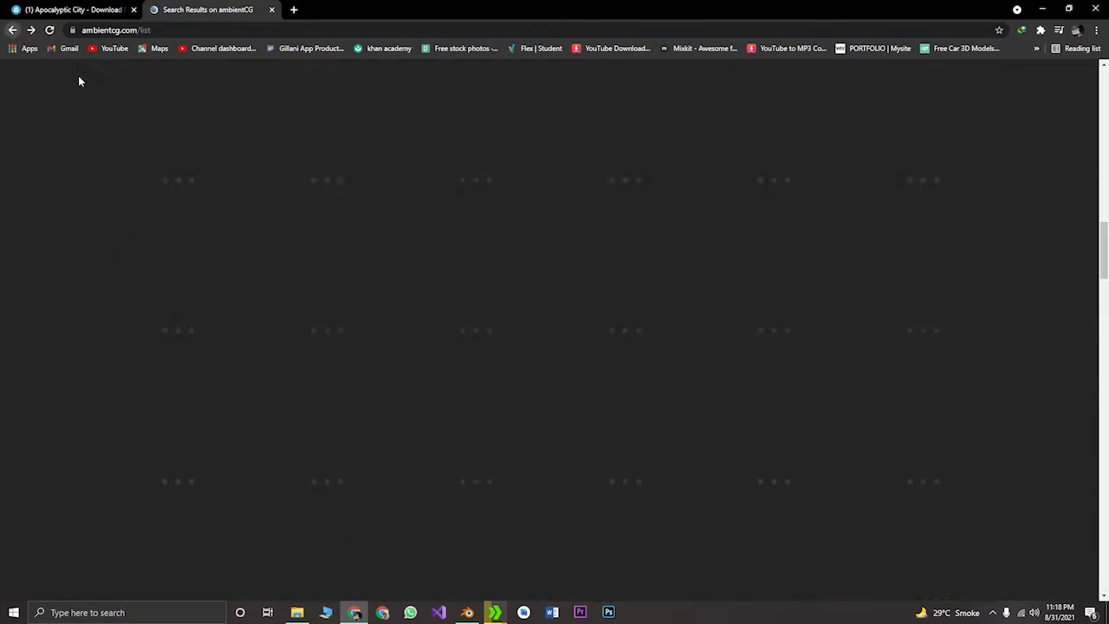
scroll(694, 357, down, 2)
scroll(693, 357, down, 3)
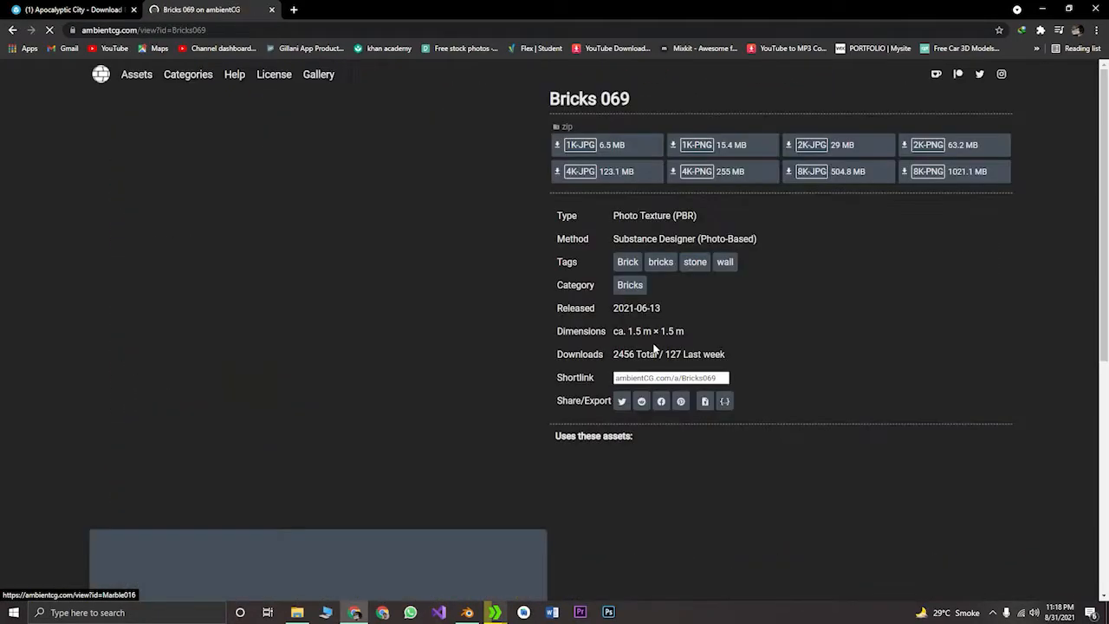
Download the 4K-PNG version of Bricks 069 as Bricks069_4K-PNG.zip into the quickies folder on the desktop
click(710, 173)
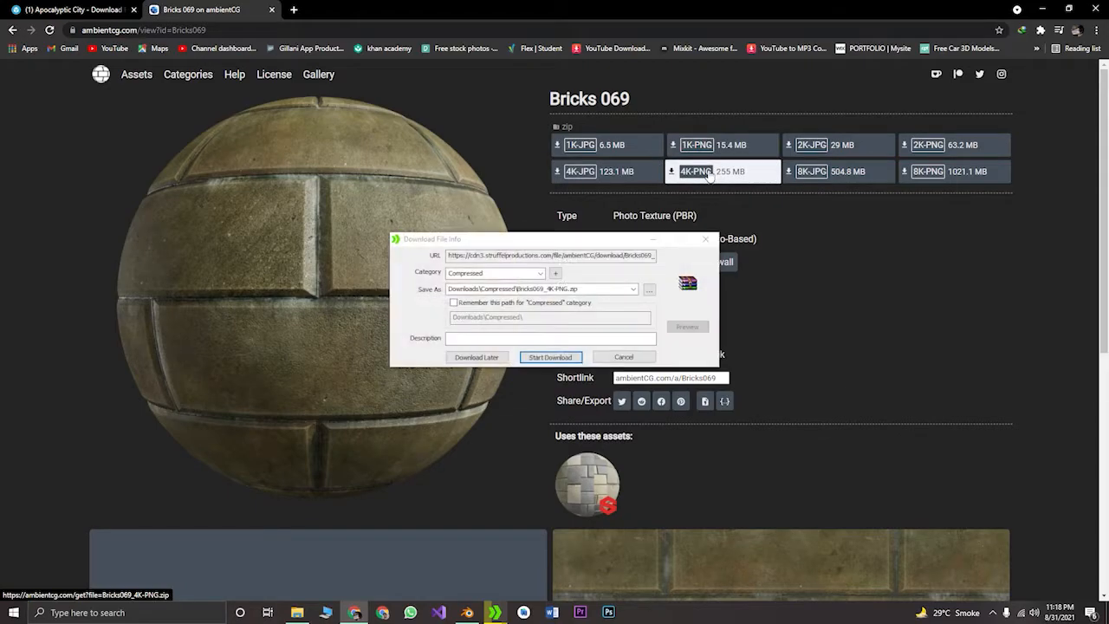
click(650, 290)
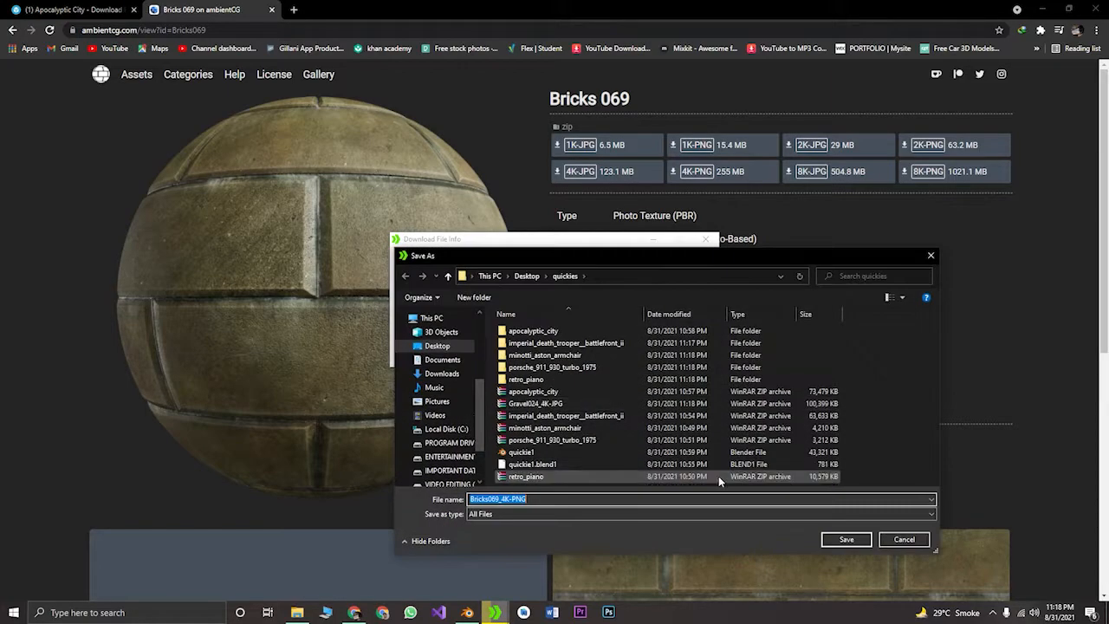
click(846, 539)
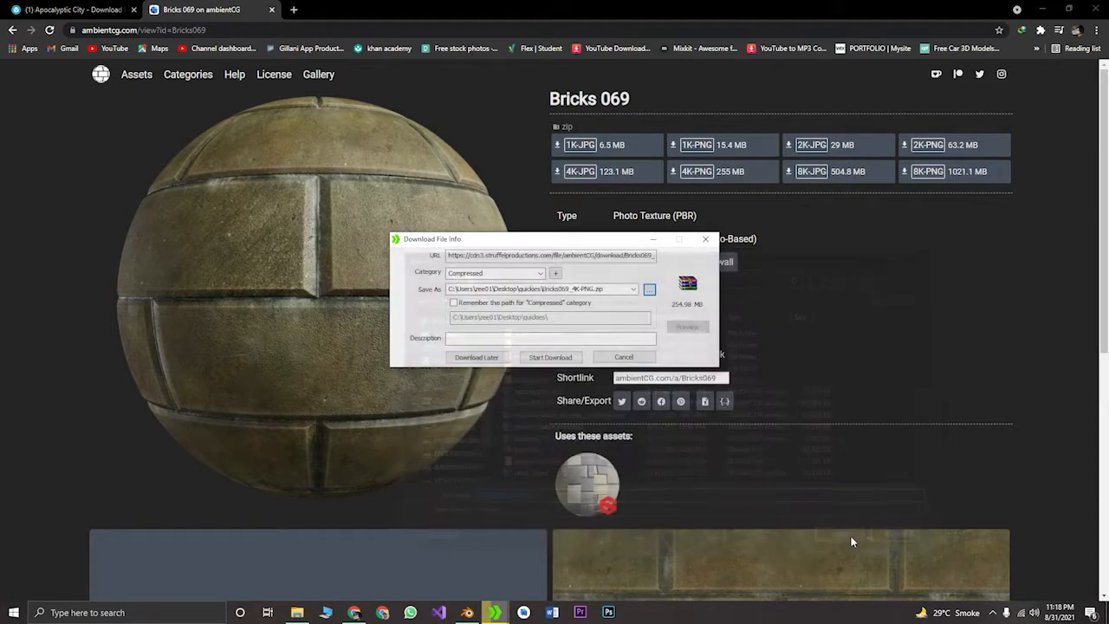
click(551, 357)
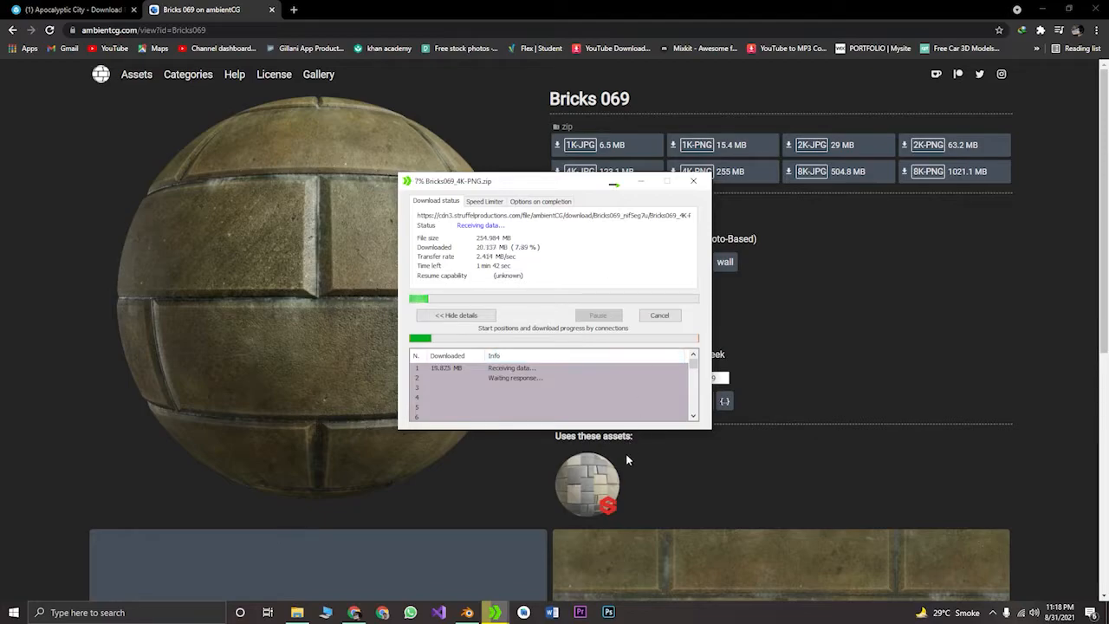
Switch to File Explorer and extract the Gravel024_4K-JPG archive into its own folder in quickies
click(300, 614)
click(534, 241)
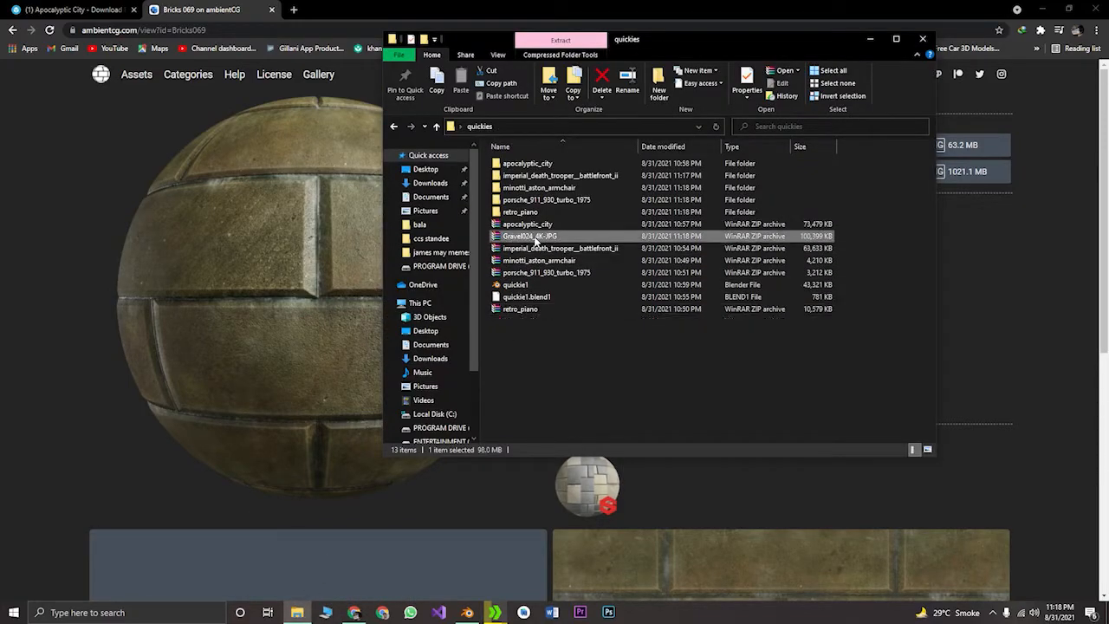
right_click(537, 242)
click(589, 297)
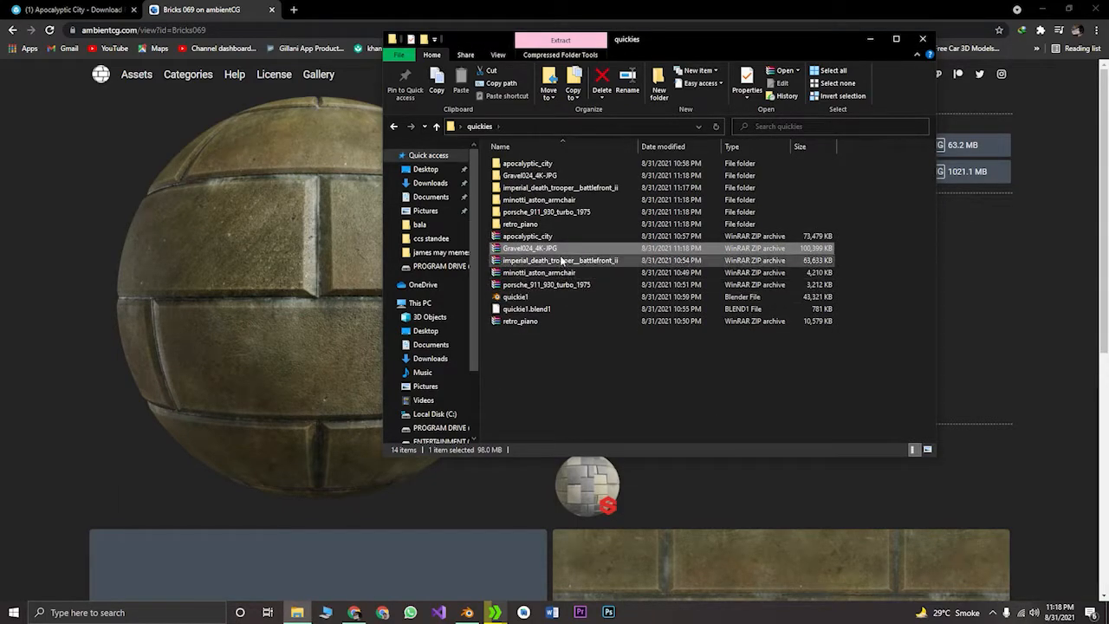
Open the extracted Gravel024_4K-JPG folder and view the Gravel024_PREVIEW image
double_click(546, 176)
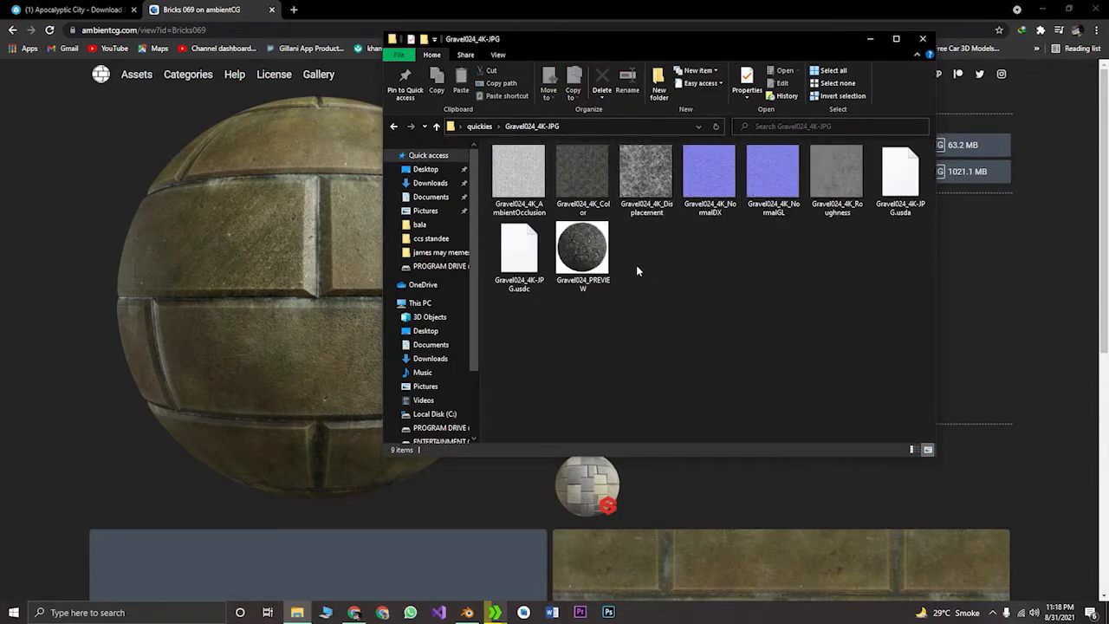
double_click(583, 247)
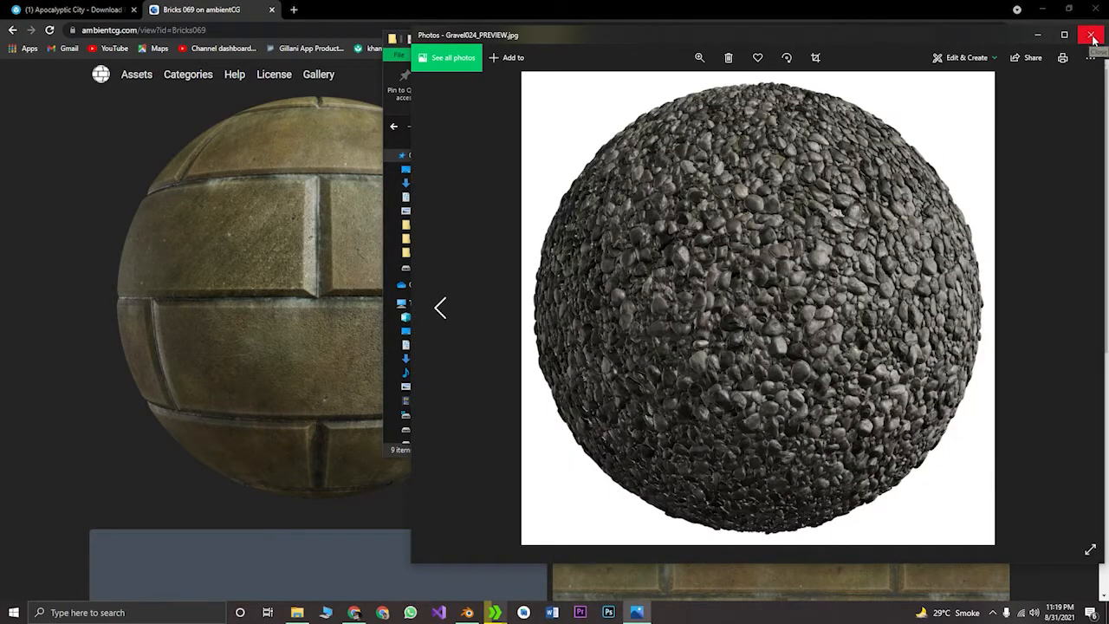
click(1091, 35)
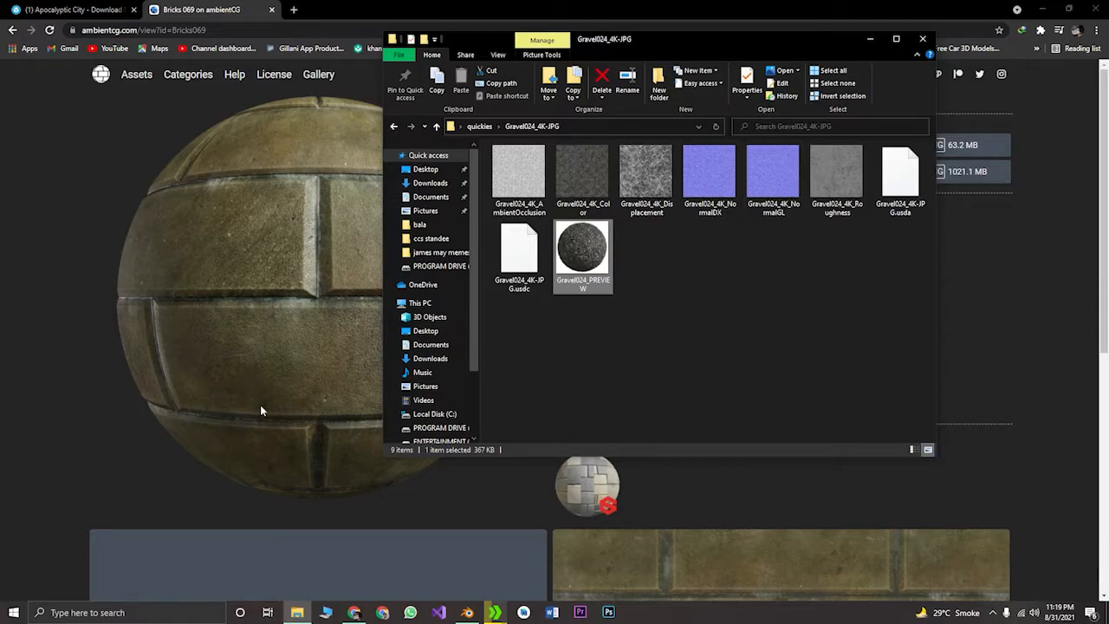
Switch to Blender, split the 3D viewport into two side-by-side areas, and create a new material for the window wall plane
click(467, 612)
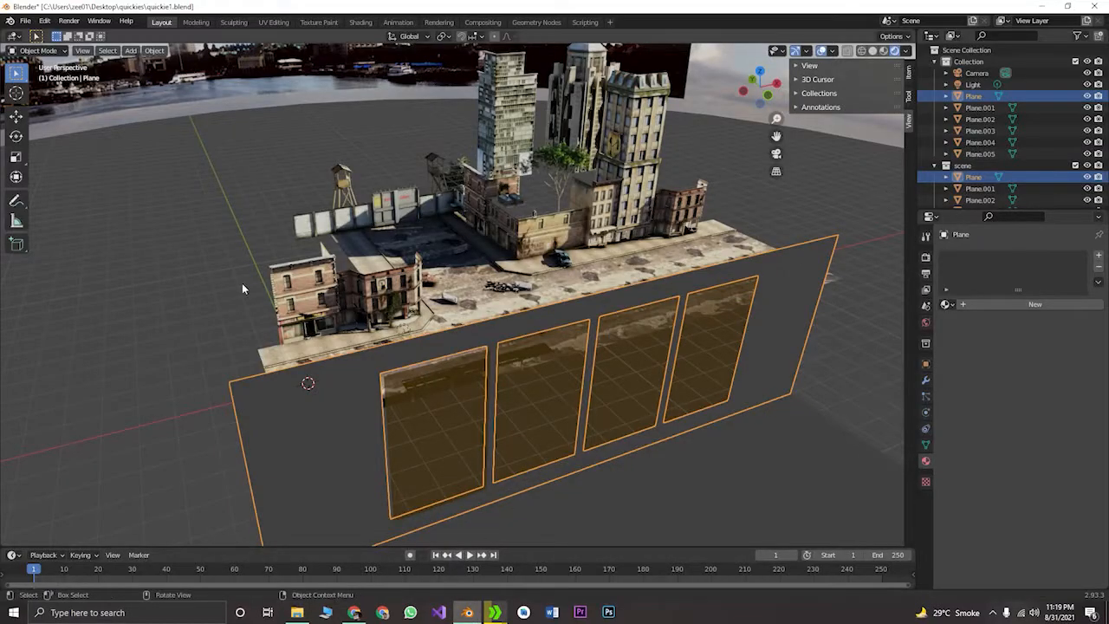
mouse_move(6, 35)
mouse_down()
mouse_move(104, 61)
mouse_move(617, 86)
mouse_up()
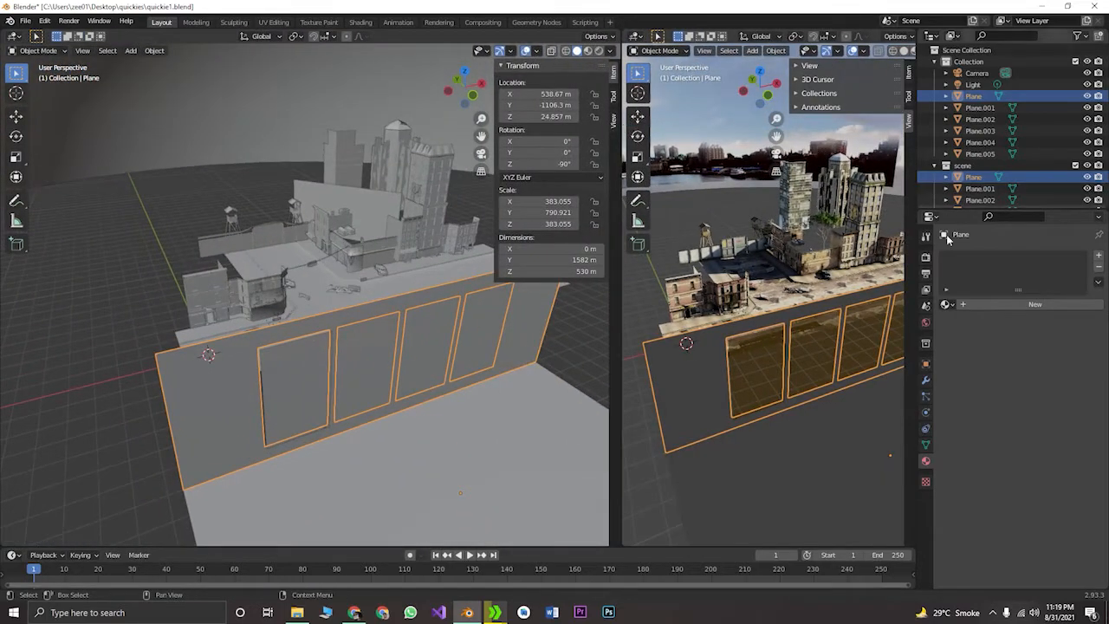
click(979, 304)
key(Tab)
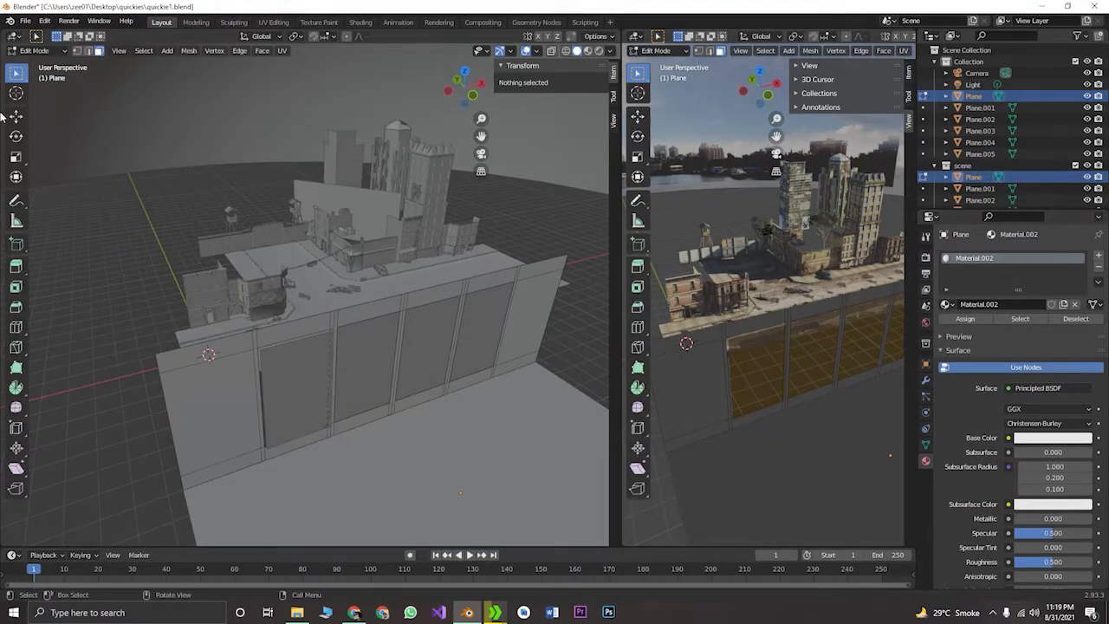
Change the larger viewport area to the Shader Editor and leave room for texture nodes beside the Principled BSDF node
click(14, 36)
click(12, 37)
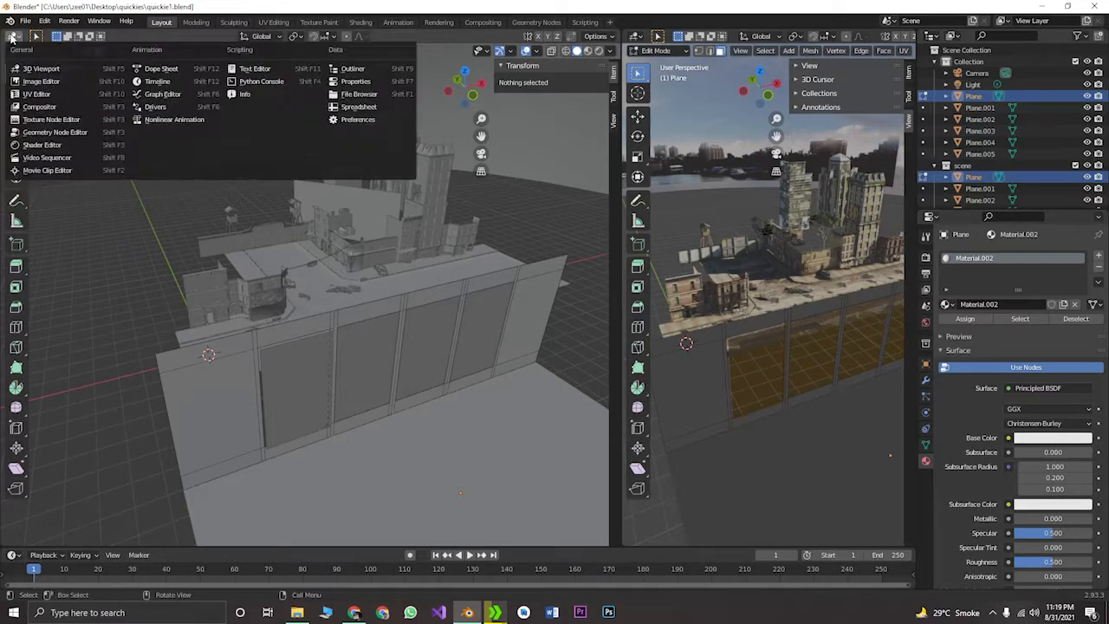
click(42, 145)
drag(197, 284, 432, 92)
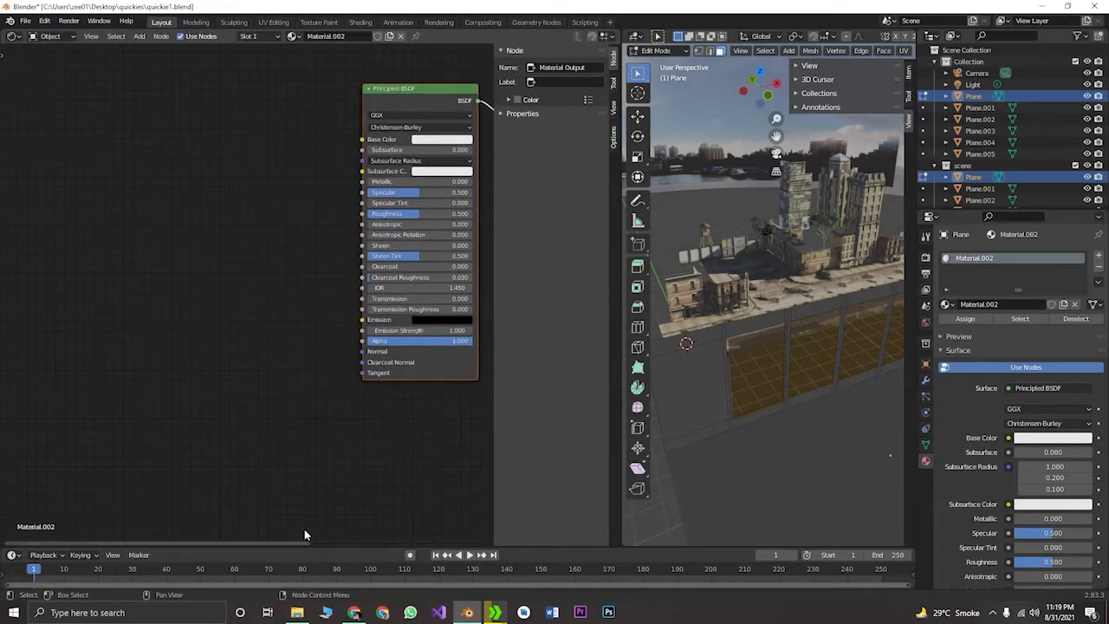
Import the Gravel024_4K Color, Displacement, NormalDX, NormalGL and Roughness images from File Explorer into the wall material as image texture nodes
click(298, 613)
click(572, 166)
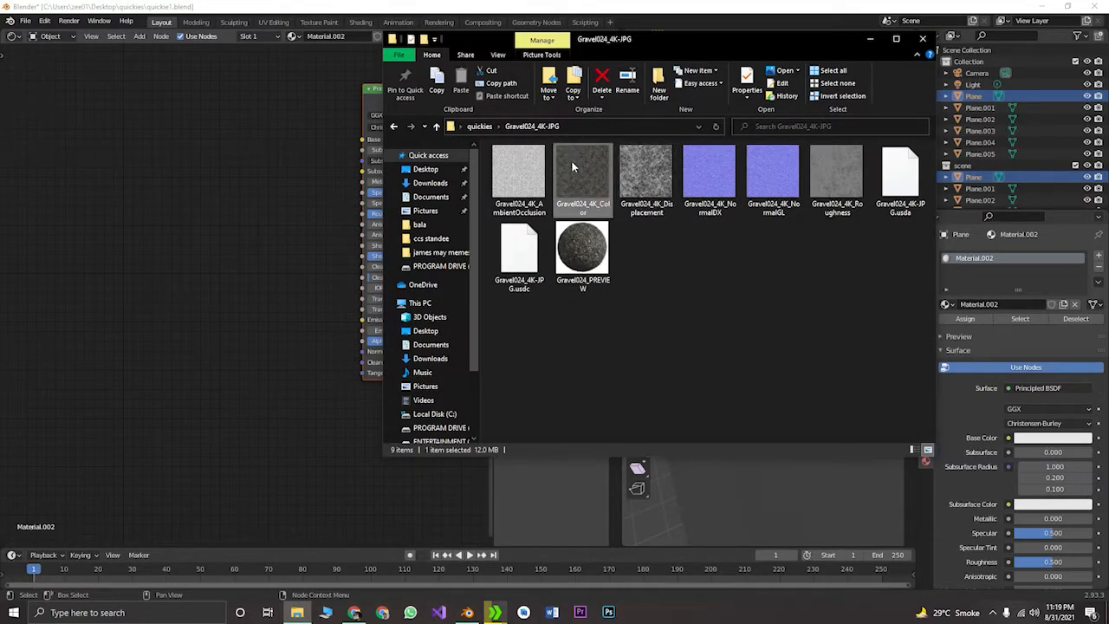
drag(483, 159, 196, 144)
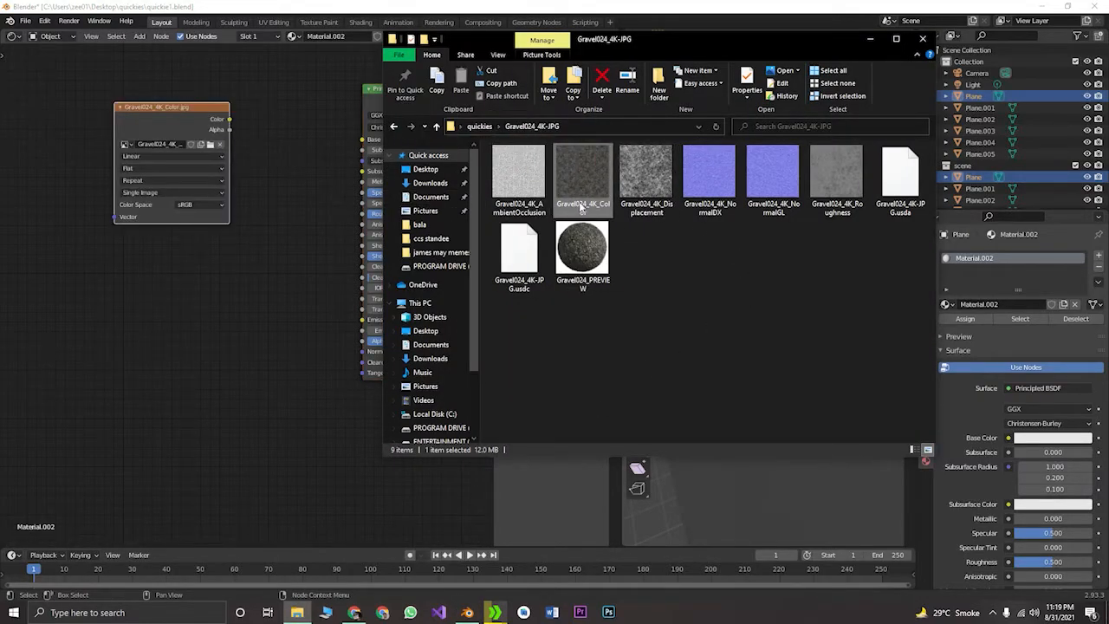
drag(646, 178, 54, 313)
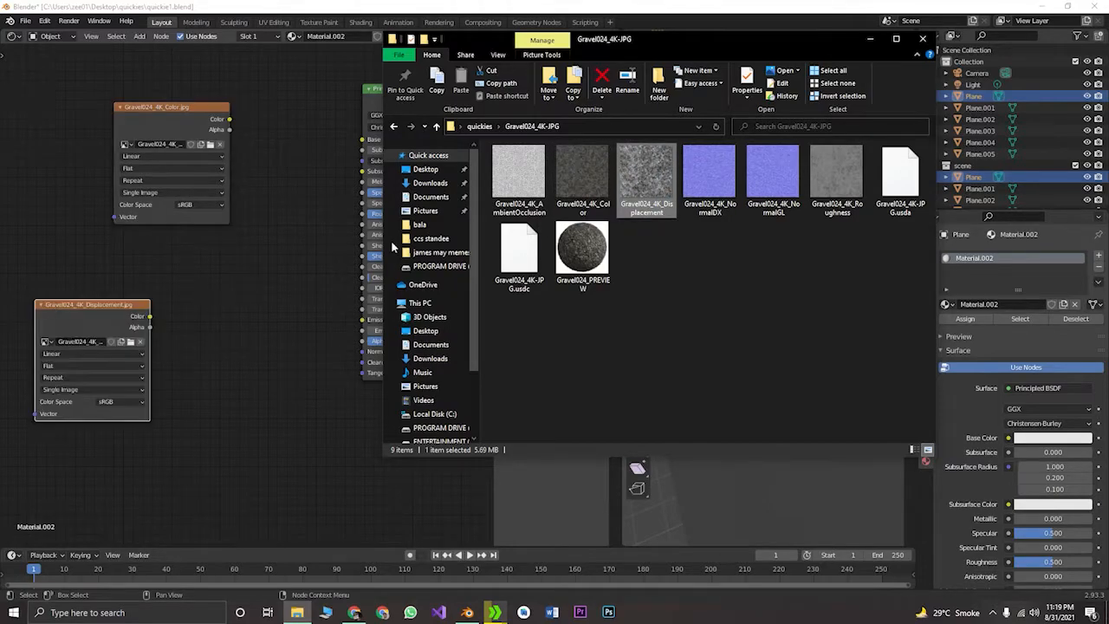
click(702, 188)
drag(709, 199, 283, 428)
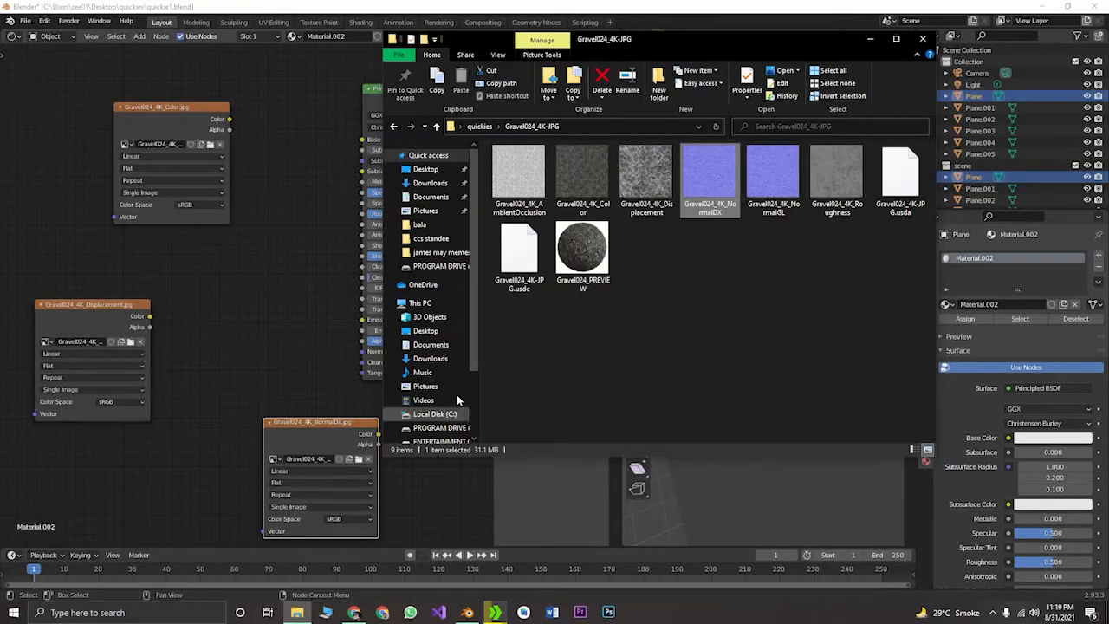
click(782, 187)
drag(782, 167, 235, 332)
click(839, 182)
drag(847, 179, 7, 173)
Move the Gravel024_4K_NormalGL texture node up beside the Principled BSDF, clear of the NormalDX node
drag(267, 328, 257, 264)
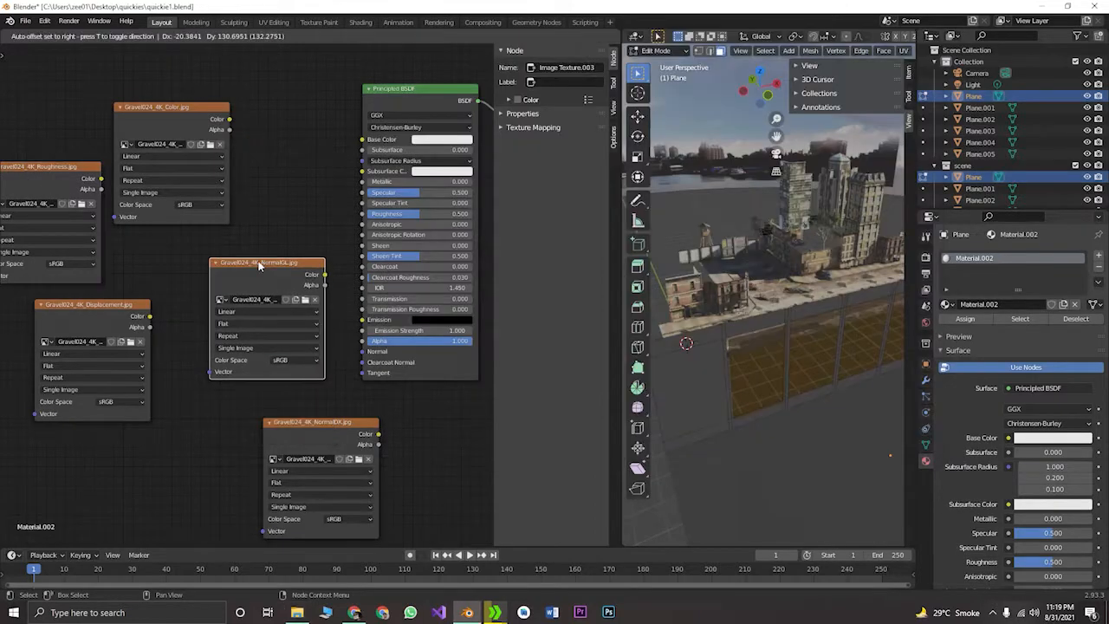
click(316, 426)
click(273, 290)
click(303, 437)
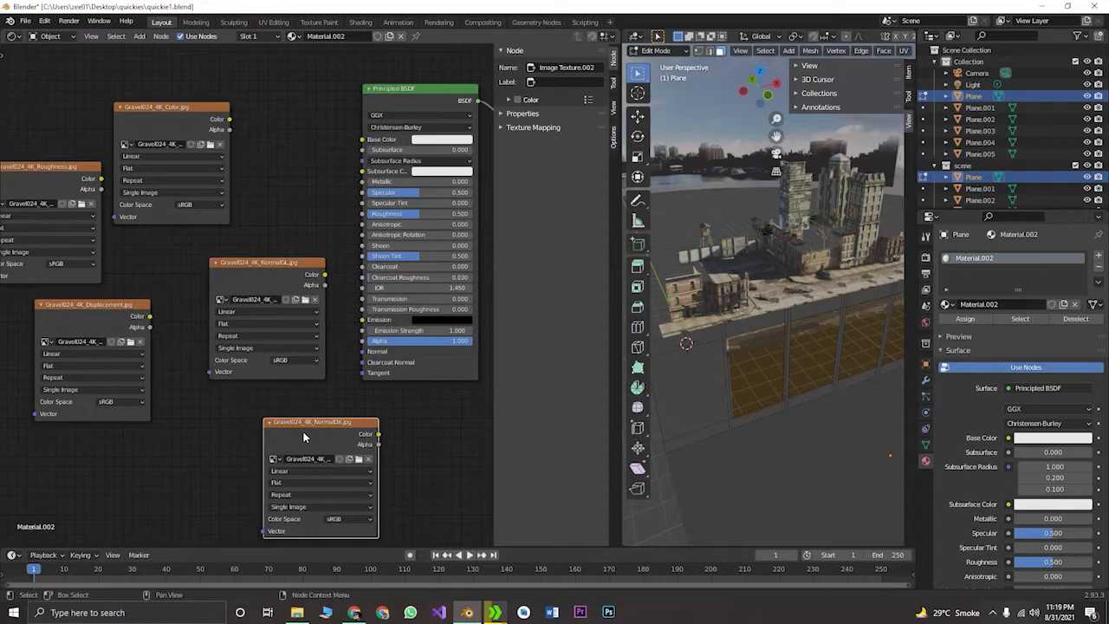
click(260, 276)
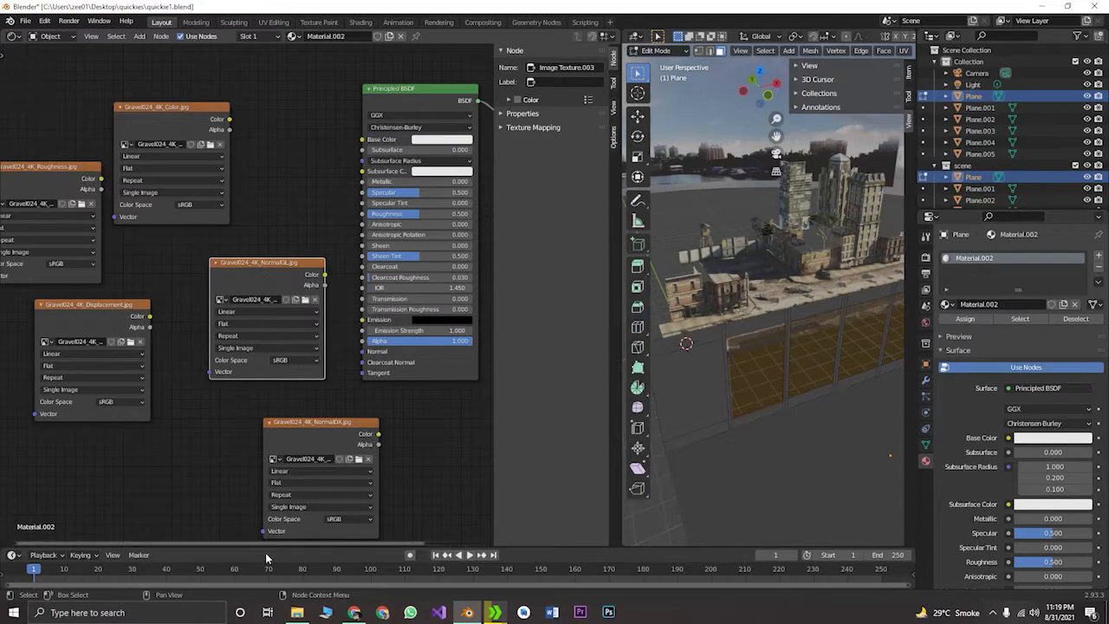
Check the file properties of the Gravel024_4K_NormalGL image in File Explorer, then minimize the window
click(297, 613)
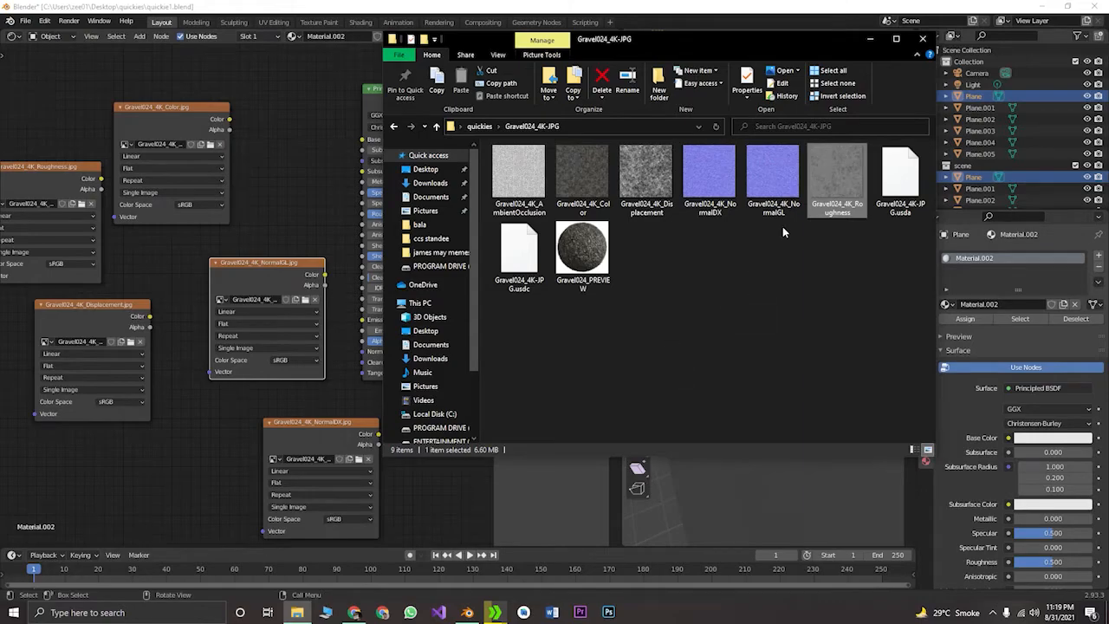
right_click(771, 199)
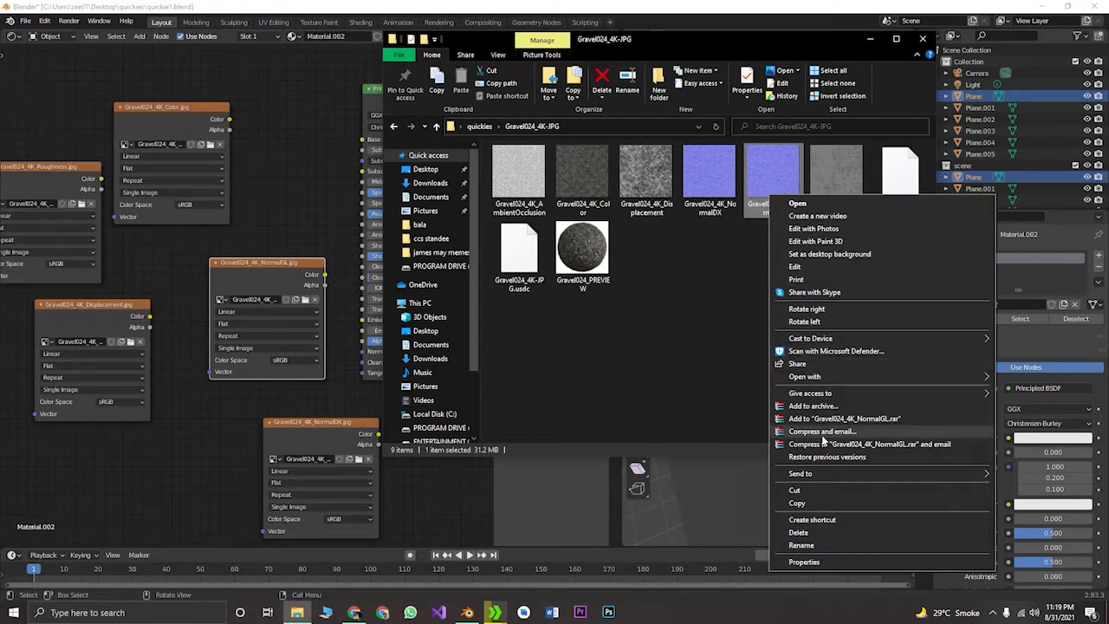
click(810, 561)
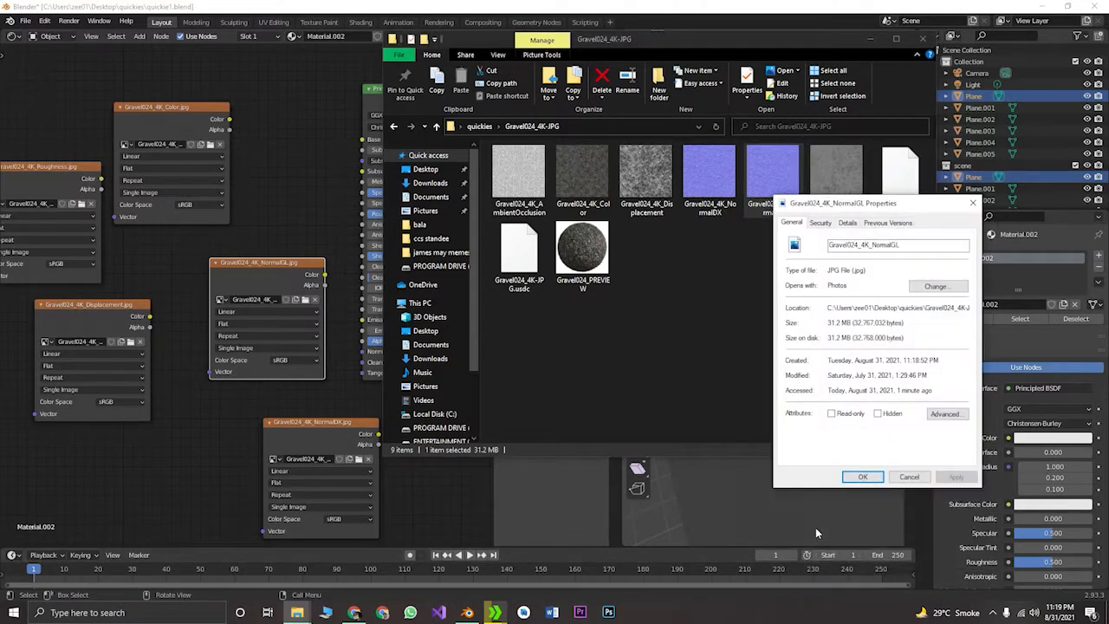
click(863, 477)
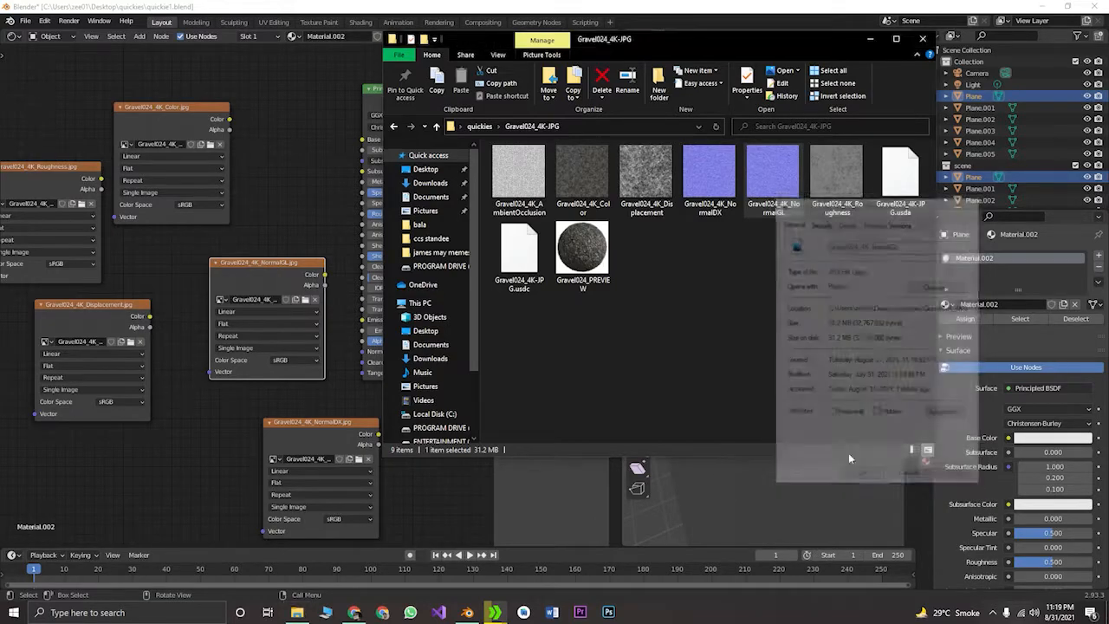
click(869, 40)
Delete the Gravel024_4K_NormalDX texture node and connect the NormalGL texture's Color output to the Principled BSDF Normal input
click(295, 426)
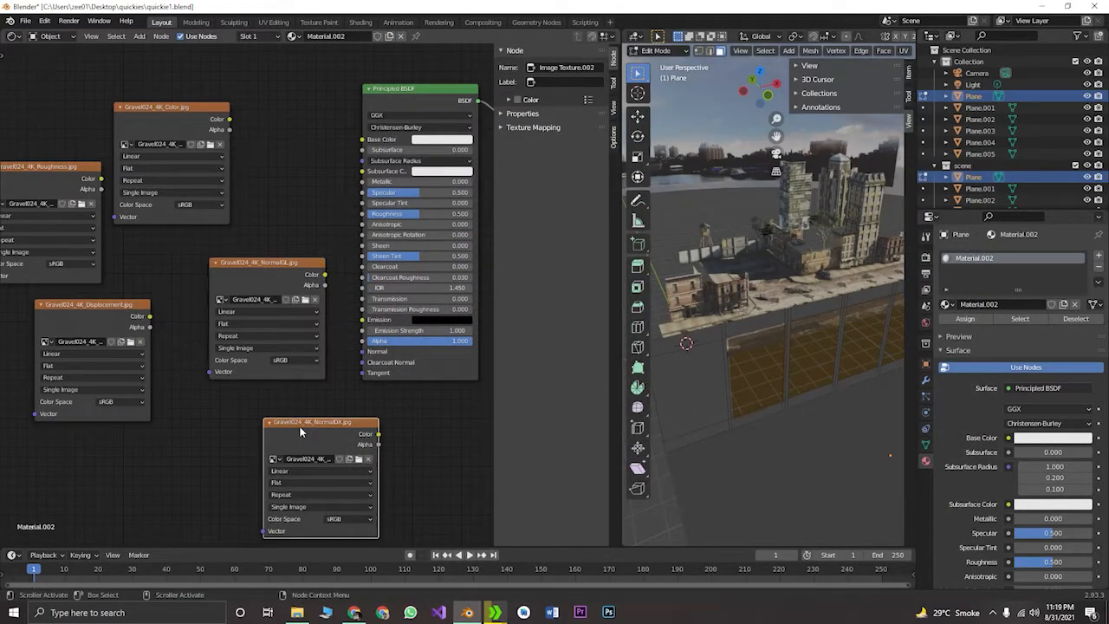
key(Delete)
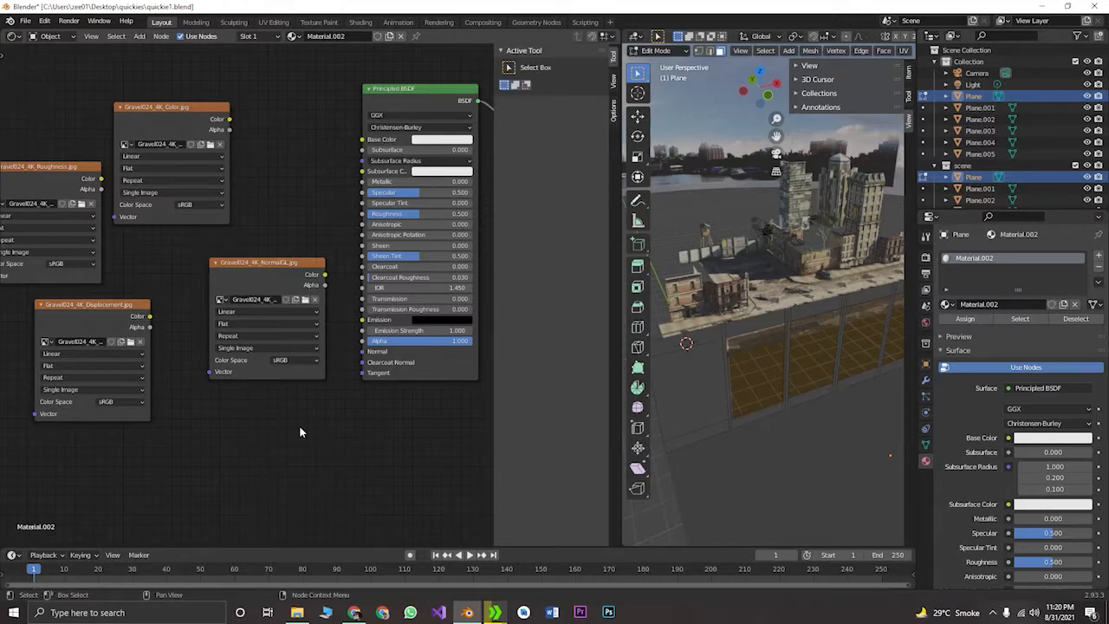
drag(291, 267, 362, 351)
Move the Displacement node below the shader, link the Color texture to Base Color and the Roughness texture to Roughness, and save the file
drag(122, 308, 474, 445)
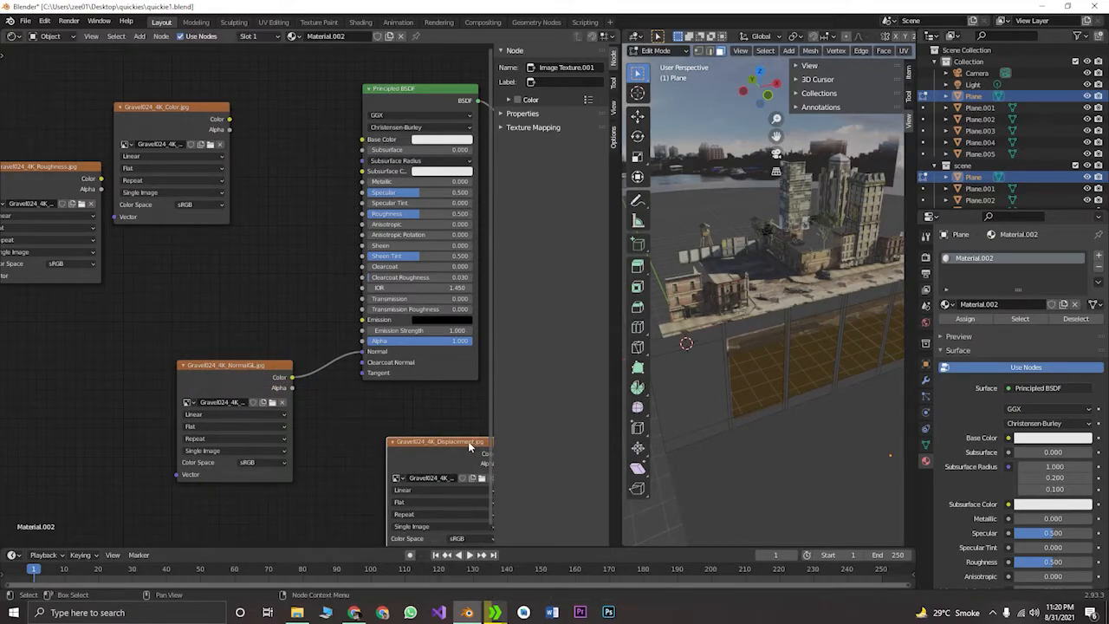
drag(165, 119, 362, 140)
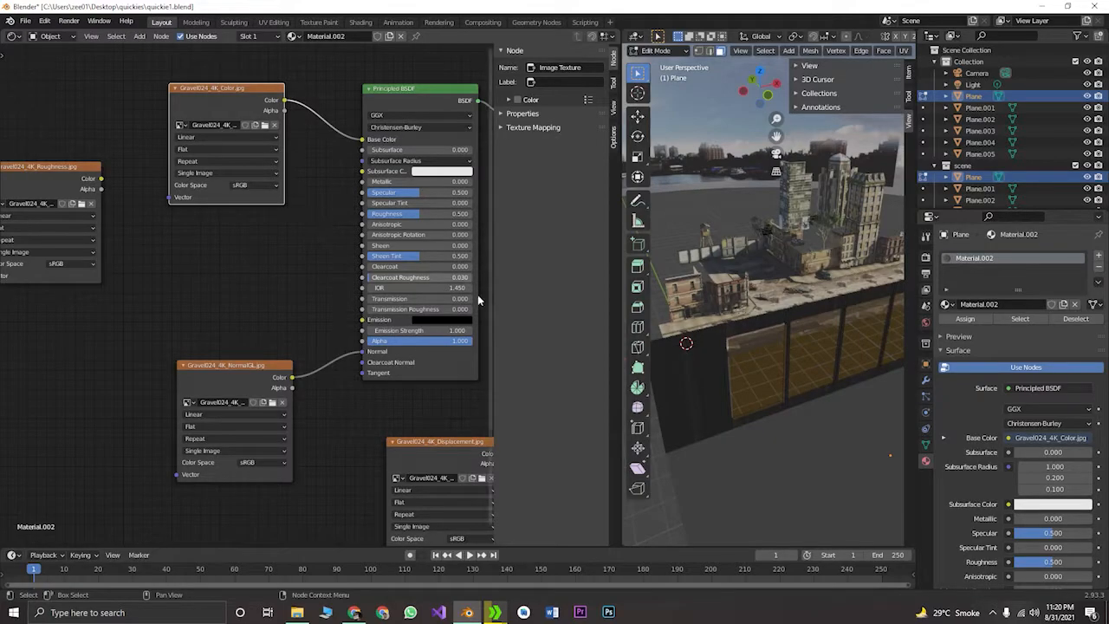
drag(69, 170, 362, 214)
middle_drag(397, 436, 110, 459)
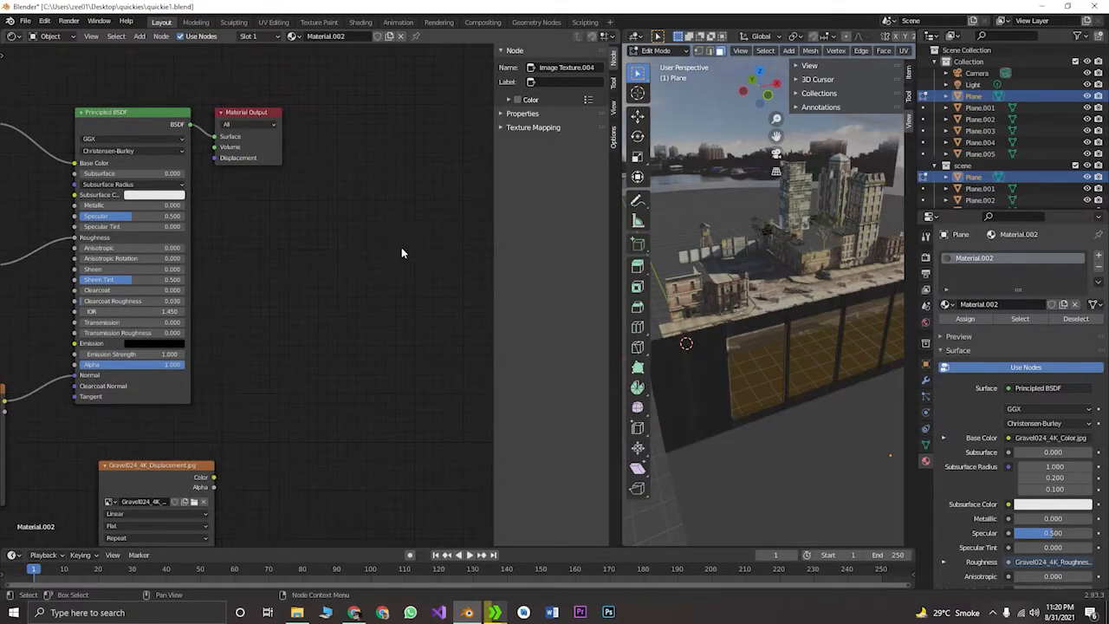
key(ctrl+s)
Move the Material Output node away from the shader and connect the Displacement texture's Color output to its Displacement input
click(256, 114)
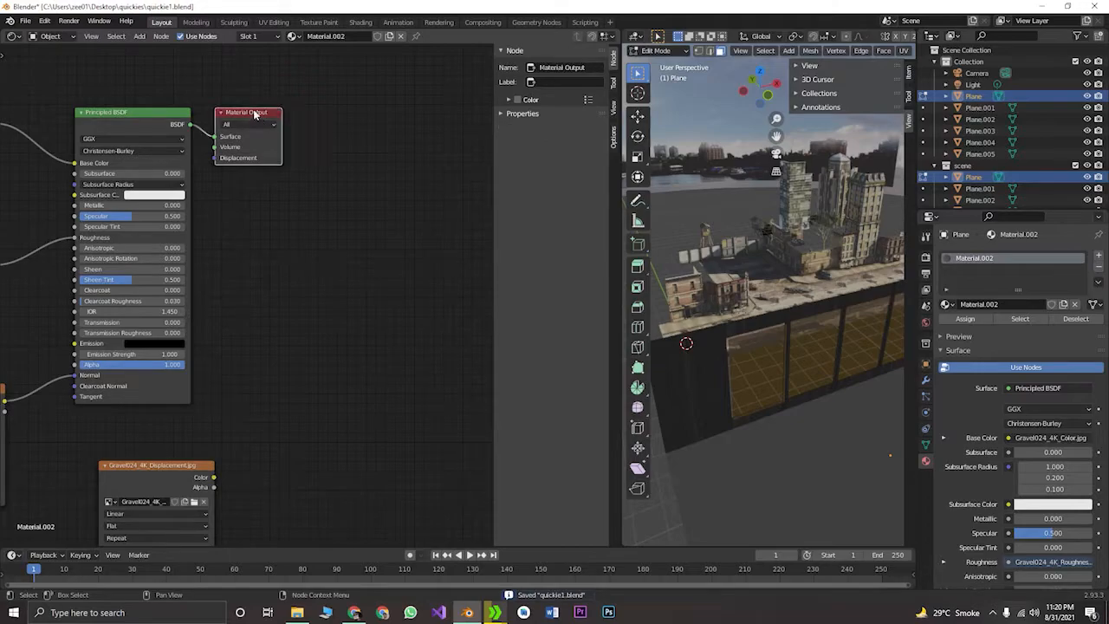
drag(255, 115, 431, 147)
drag(179, 471, 393, 189)
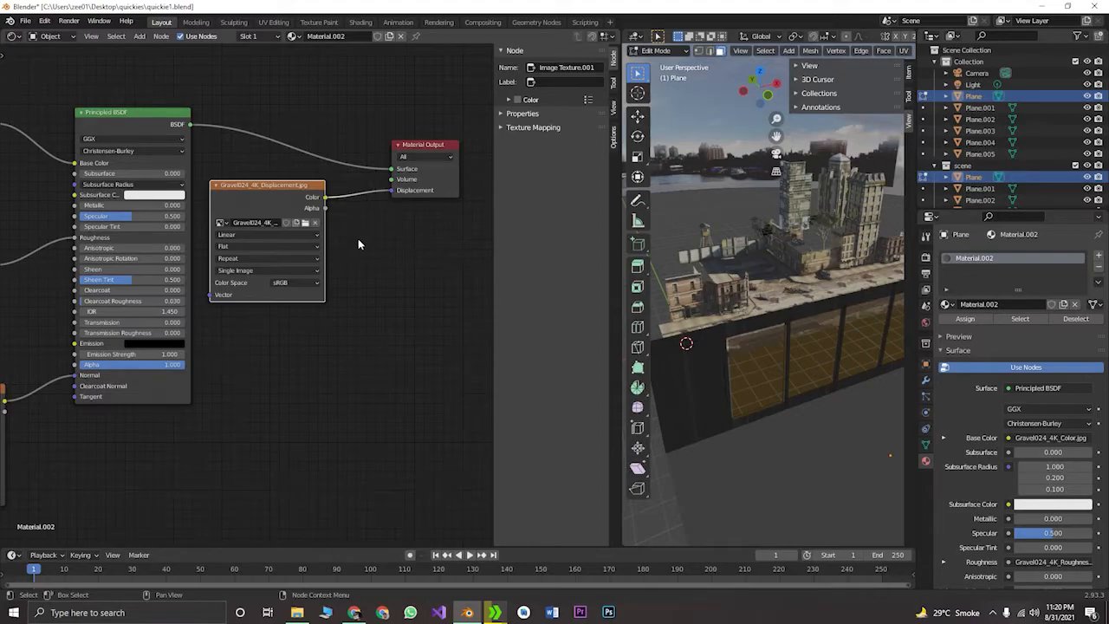
Select all faces of the window wall mesh and change the Shader Editor area to the UV Editor
middle_drag(763, 381, 781, 373)
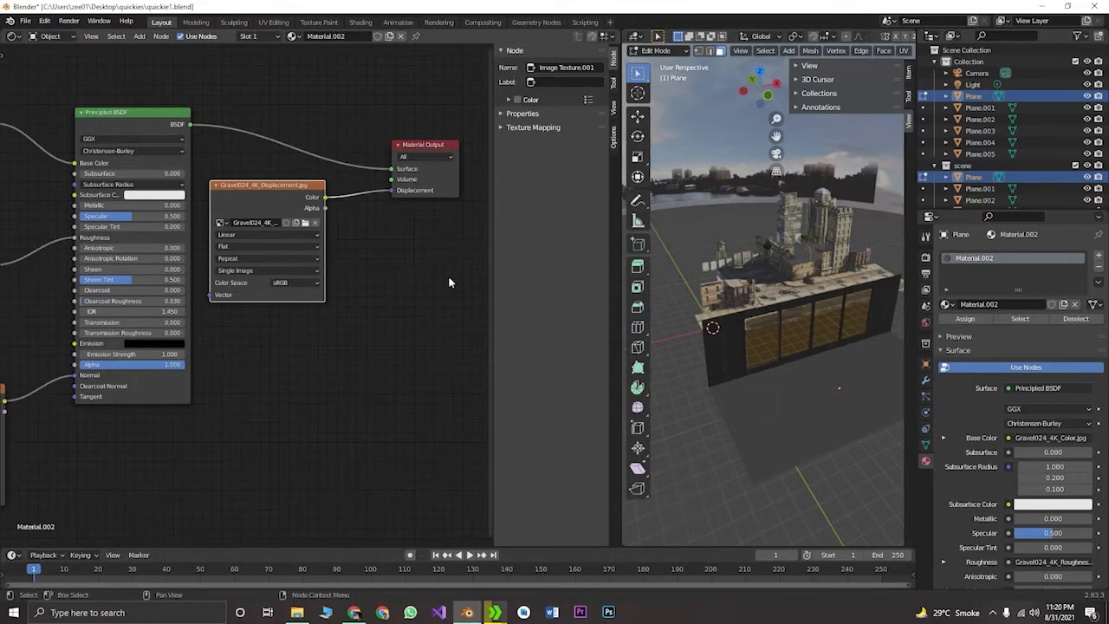
click(734, 371)
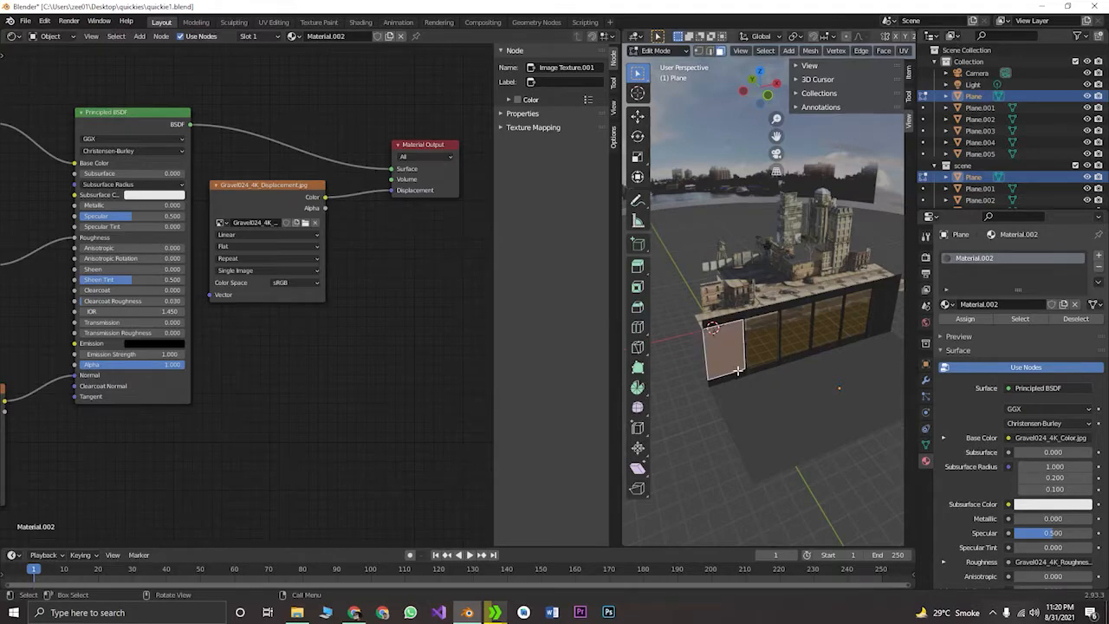
key(shift+a)
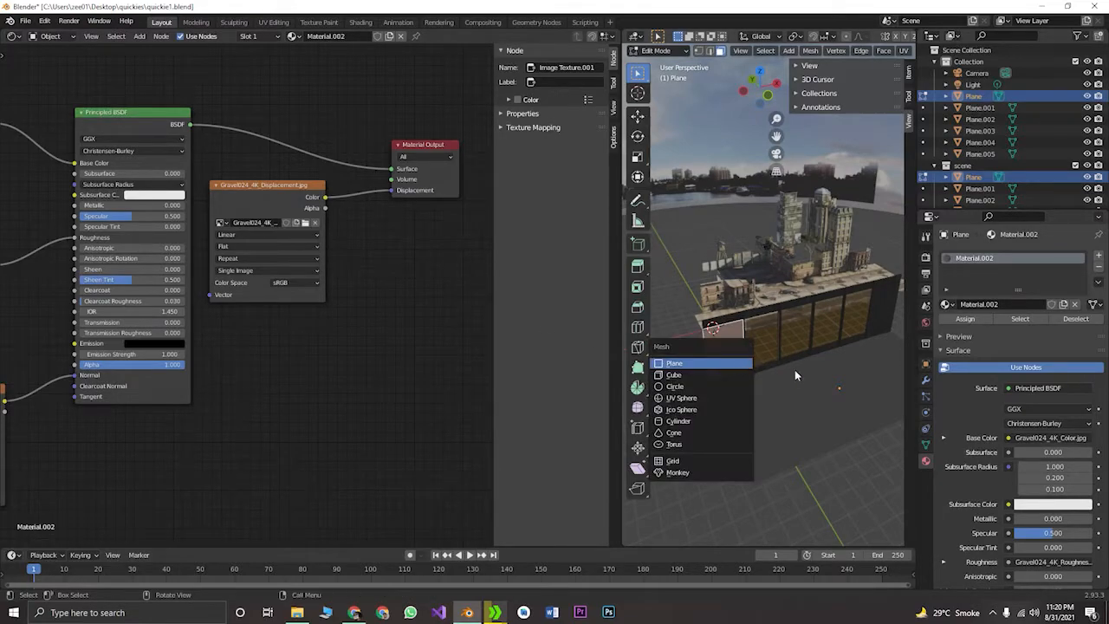
key(Escape)
key(a)
click(19, 37)
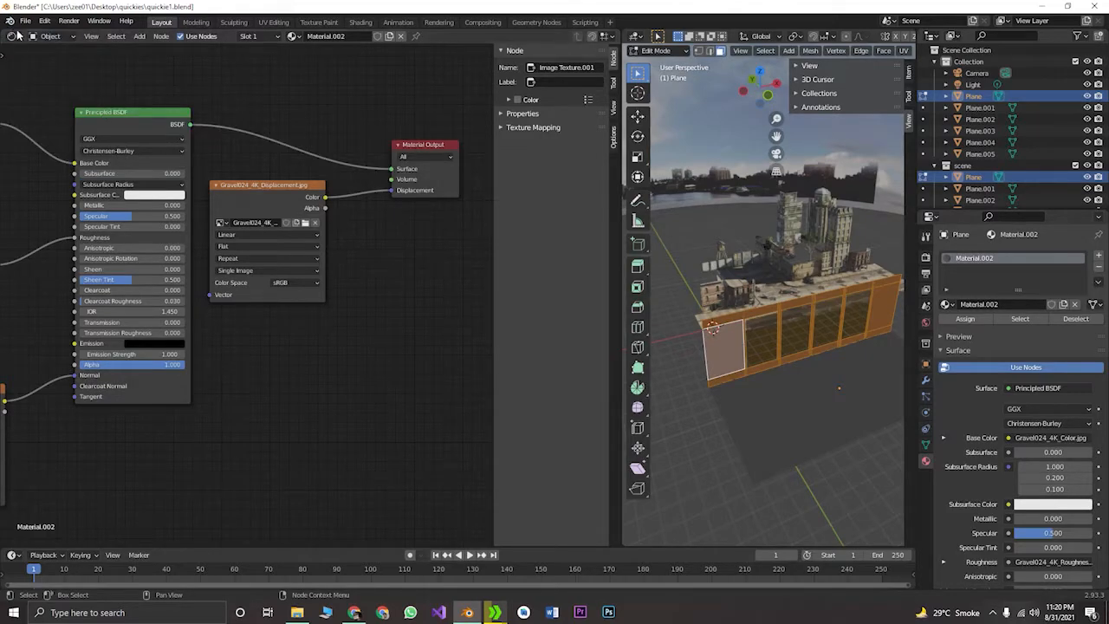
click(14, 36)
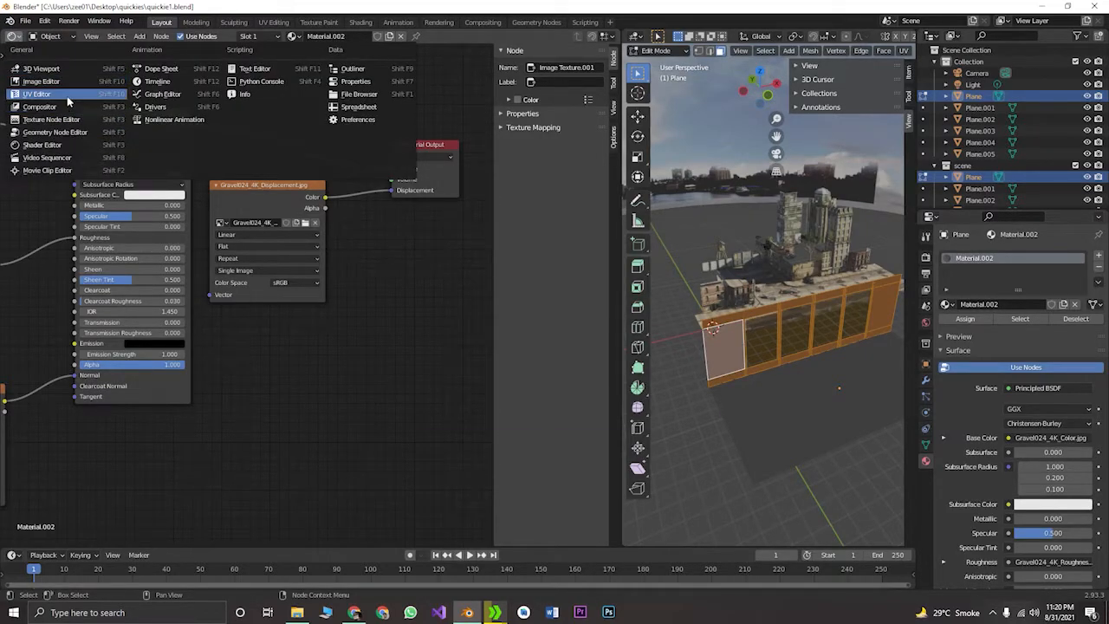
click(68, 95)
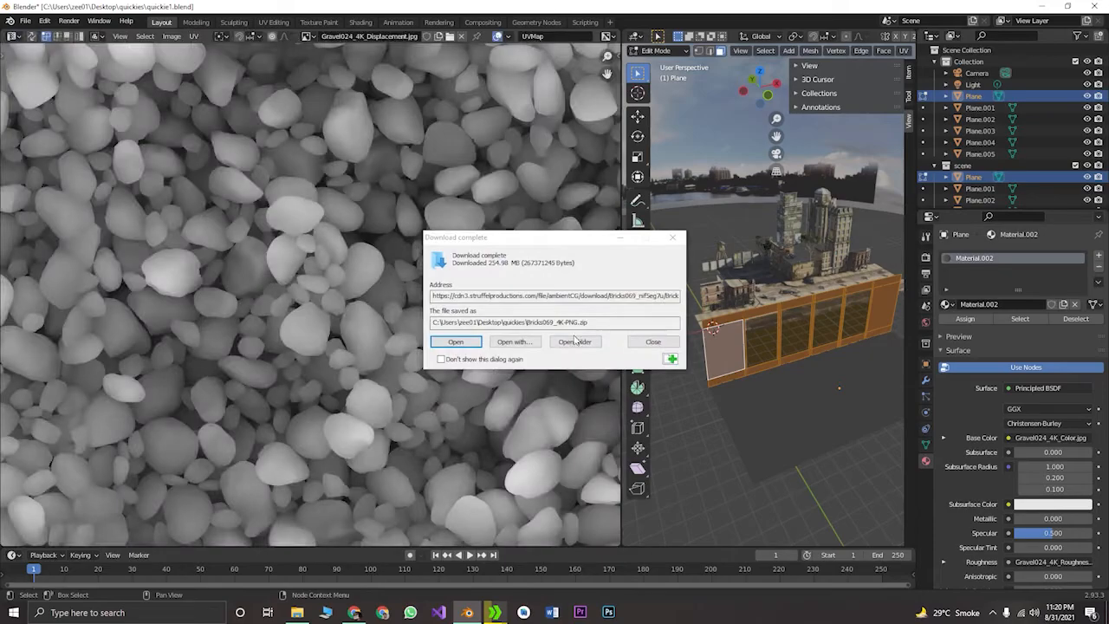
Close the Bricks069_4K-PNG download notice, resume the paused Adobe Illustrator download in the download manager, and return to Blender
click(648, 343)
mouse_move(496, 612)
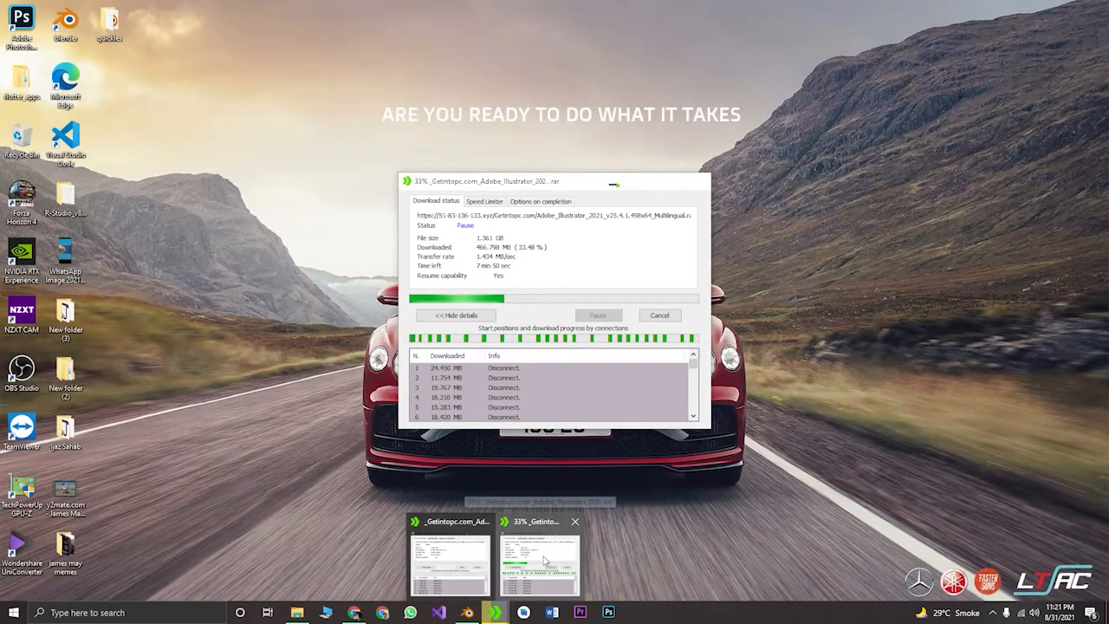
click(537, 567)
click(612, 318)
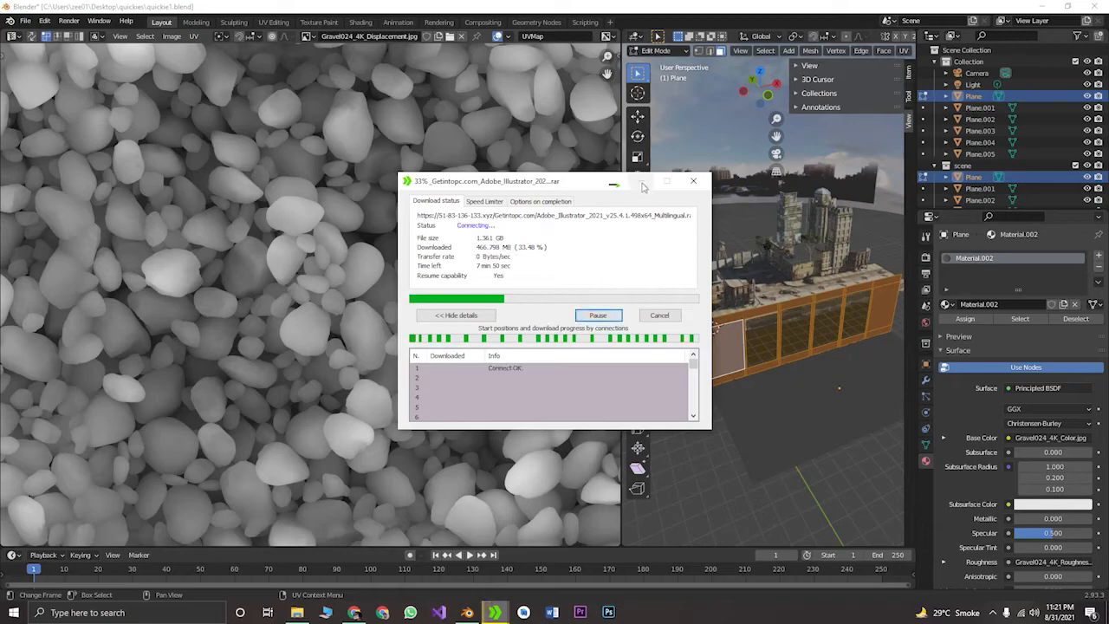
click(231, 296)
Unwrap only the large solid wall face beside the leftmost window, with the whole gravel image in view
scroll(232, 296, down, 6)
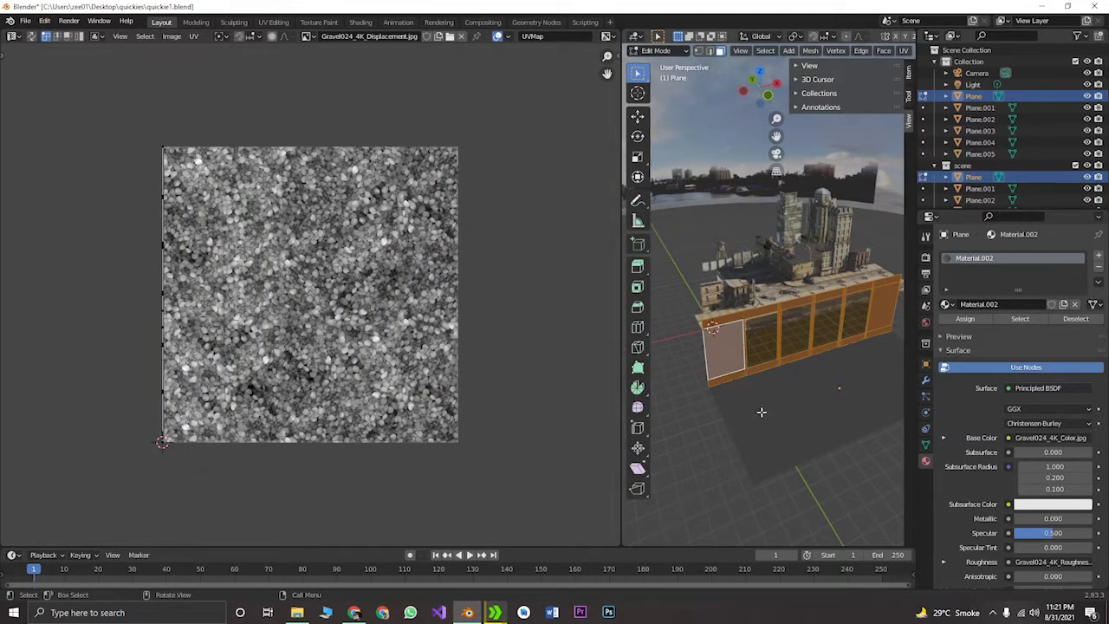
middle_drag(794, 400, 763, 381)
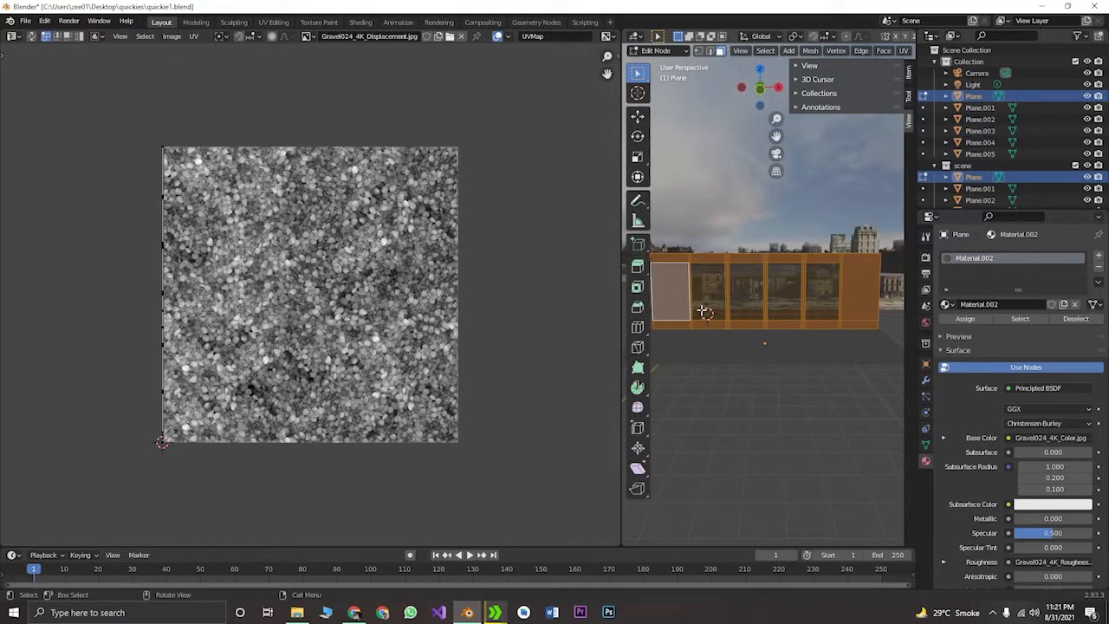
click(673, 294)
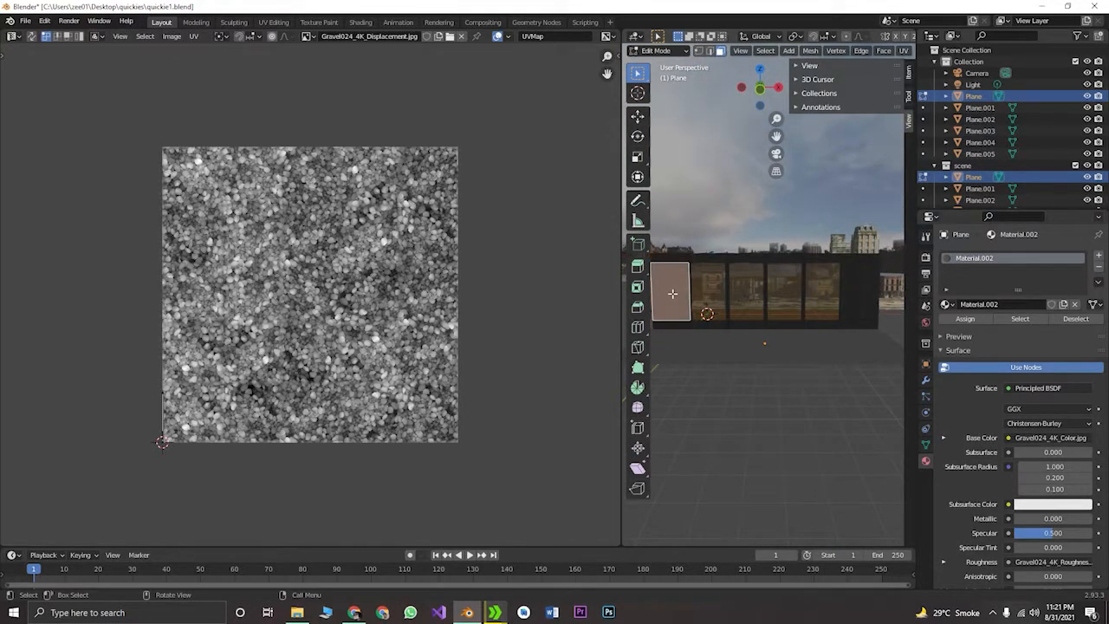
right_click(672, 294)
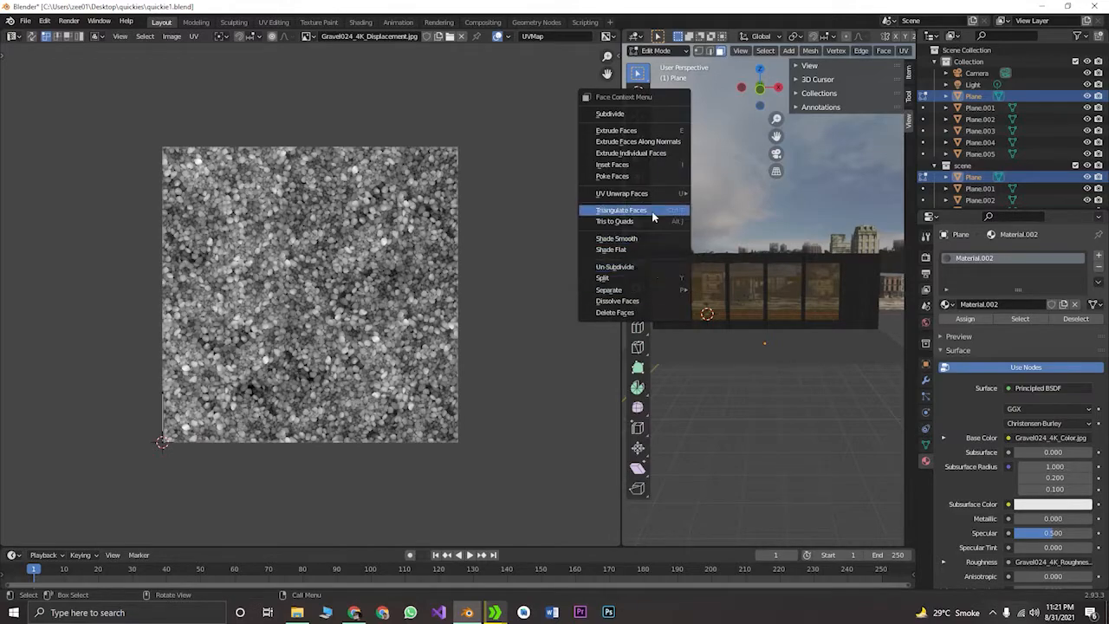
mouse_move(660, 194)
click(729, 205)
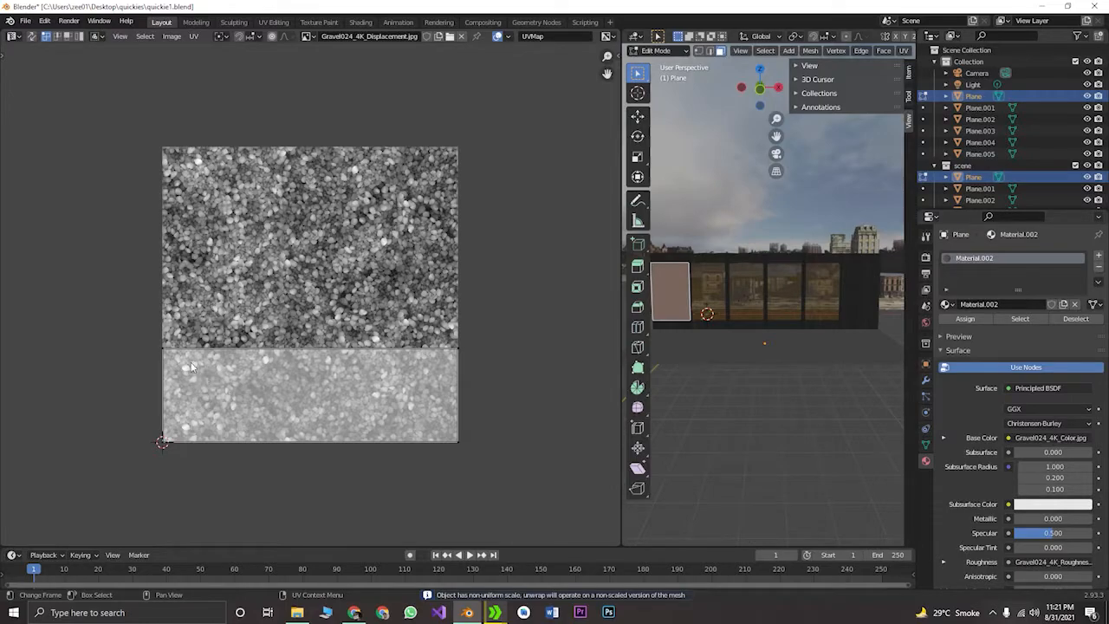
Select the wall face's whole UV island and scale it up along Y to about two and a half times its height
key(a)
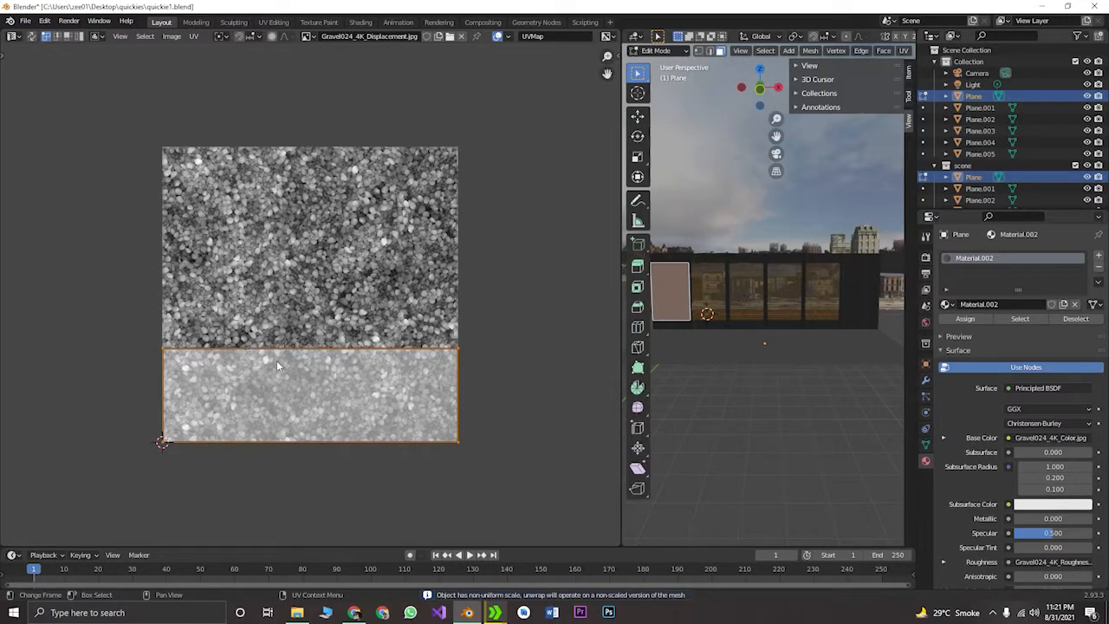
key(s)
key(x)
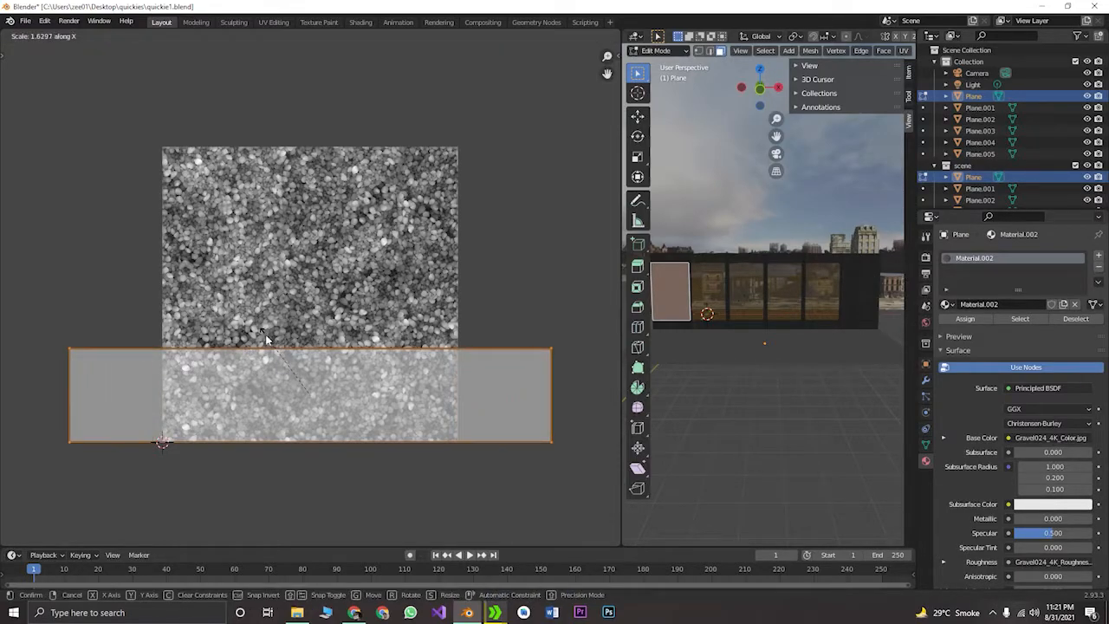
key(y)
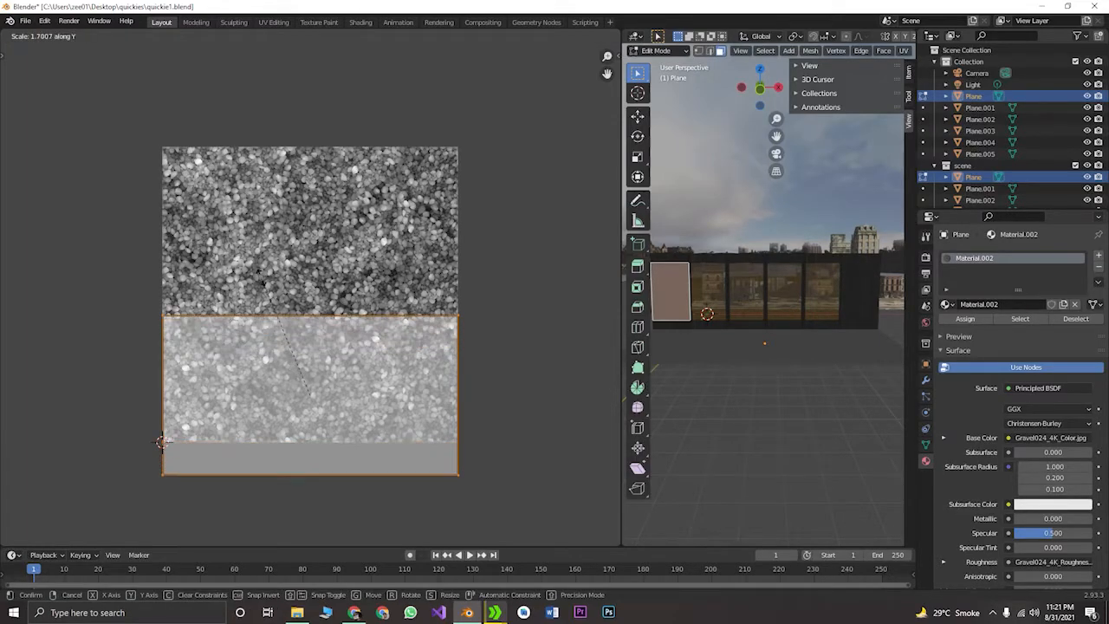
click(362, 351)
Move the UV island up along Y onto the gravel image and scale it about 1.2 along Y to nearly fill the image
key(g)
key(y)
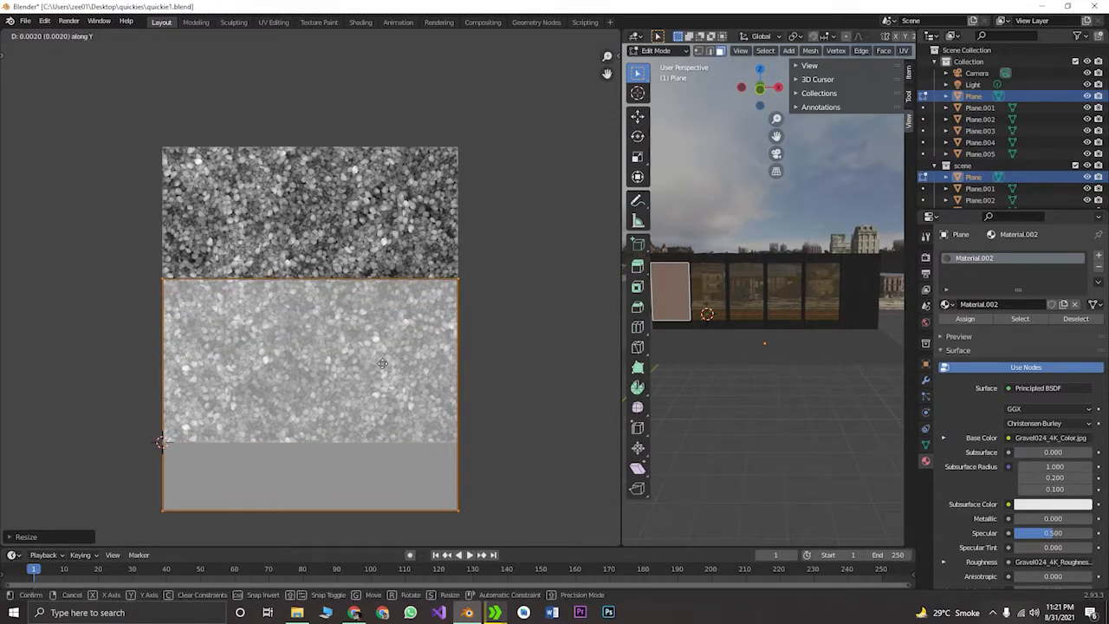
click(358, 267)
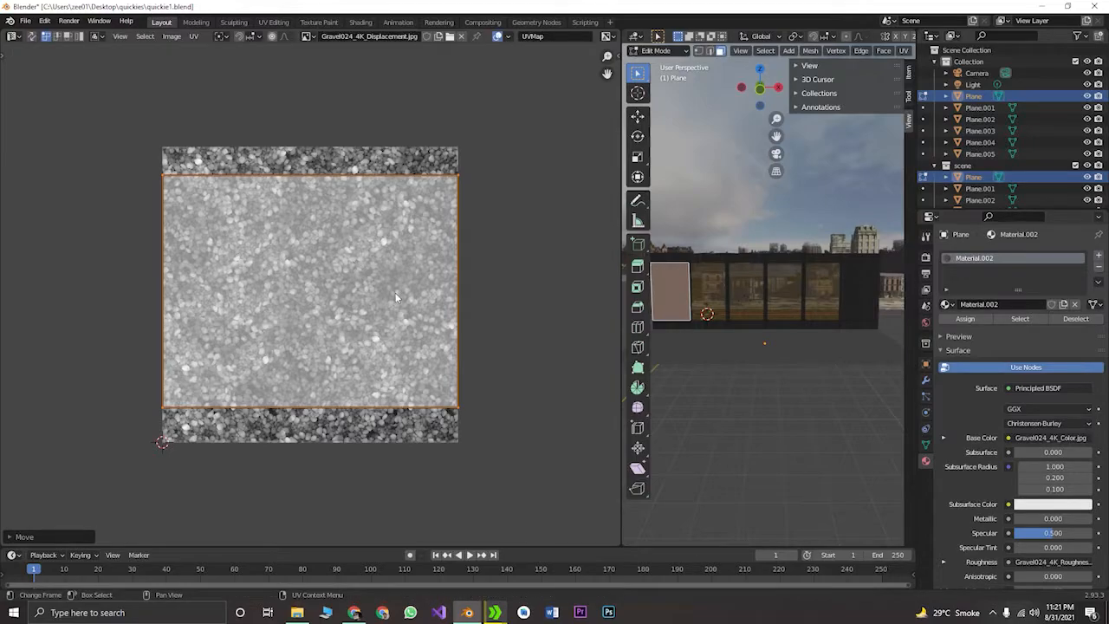
key(s)
key(y)
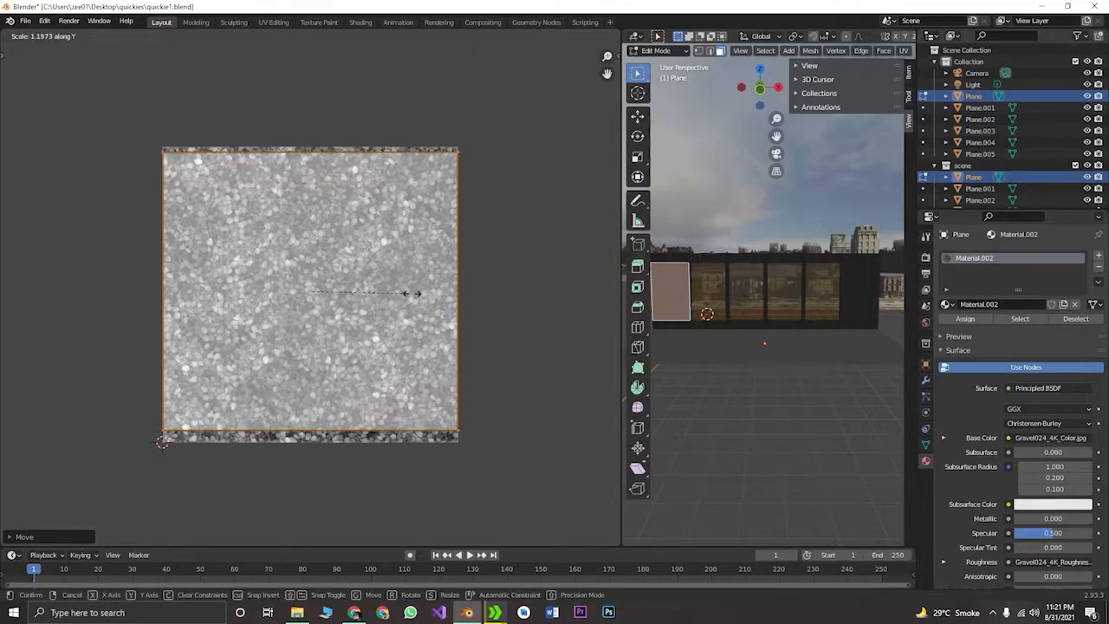
click(414, 293)
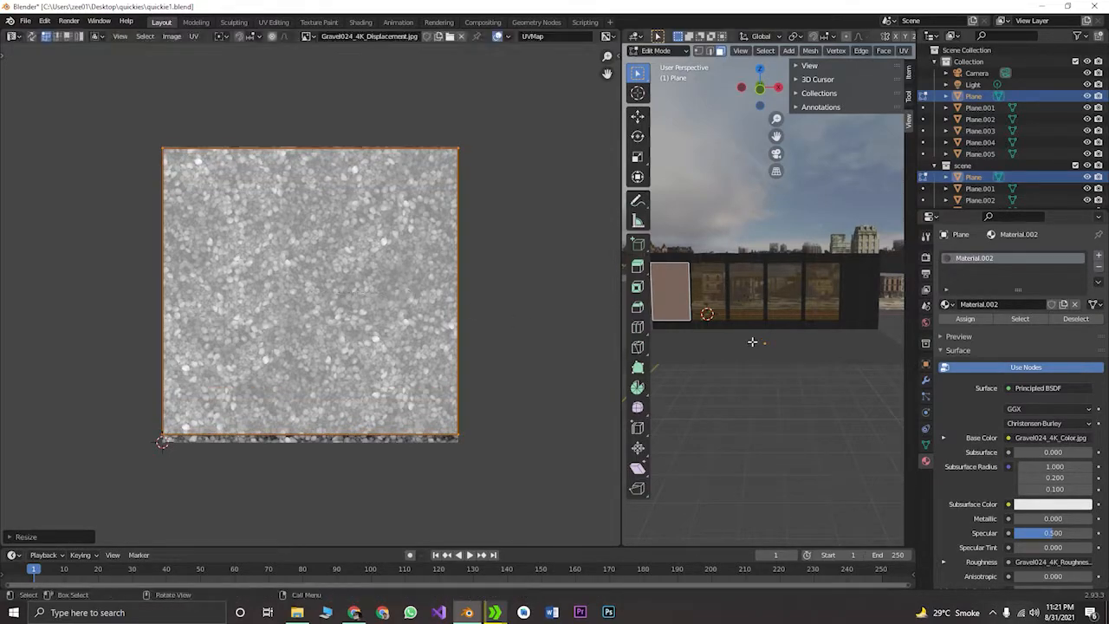
Unwrap the thin wall faces directly above and below the large solid wall face
click(682, 261)
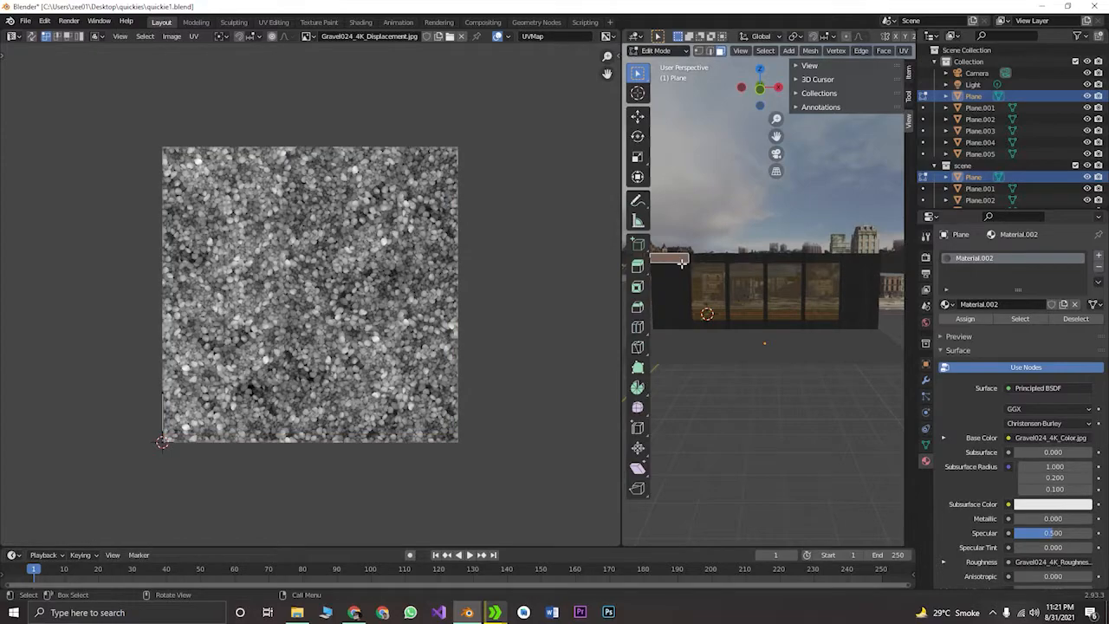
key(u)
click(743, 289)
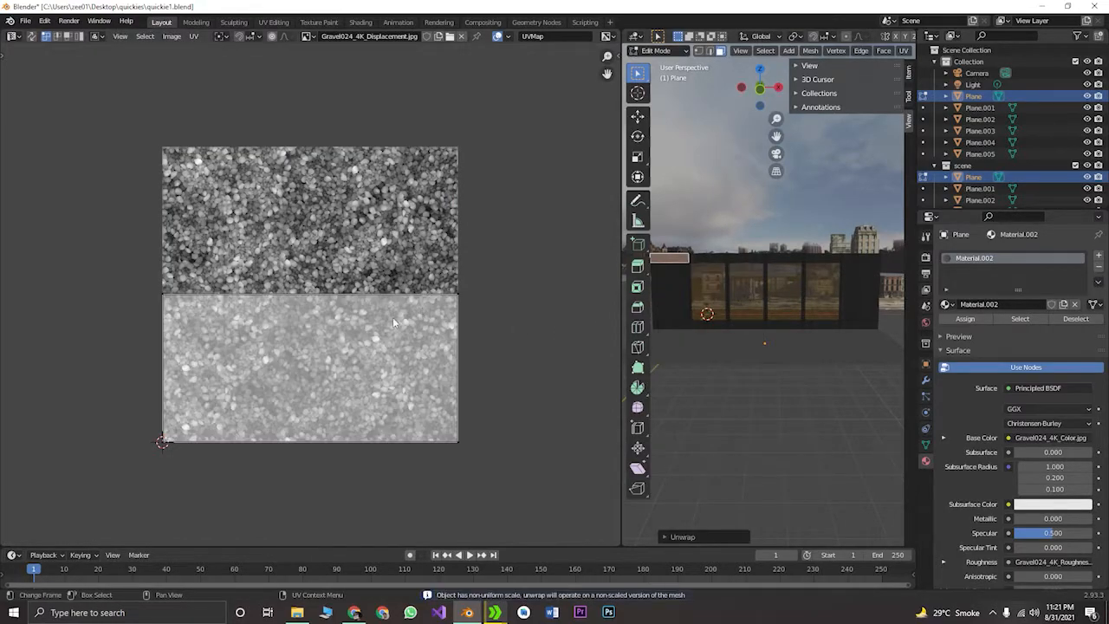
click(672, 328)
key(u)
click(693, 330)
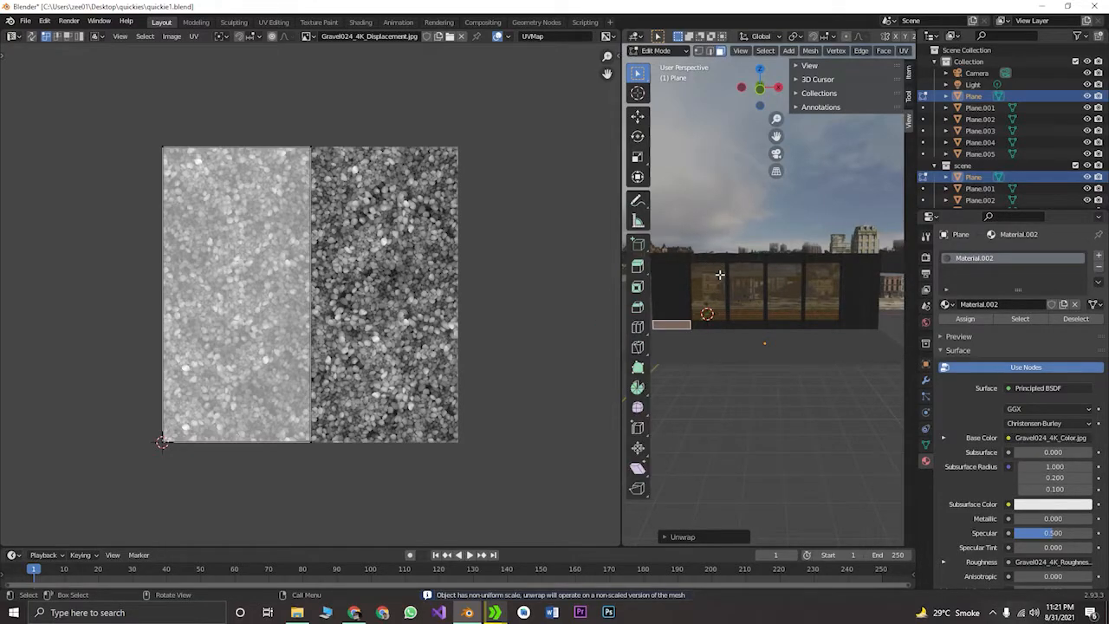
Unwrap the narrow face above the leftmost window's outer edge and the vertical strip beside that window
scroll(719, 274, up, 4)
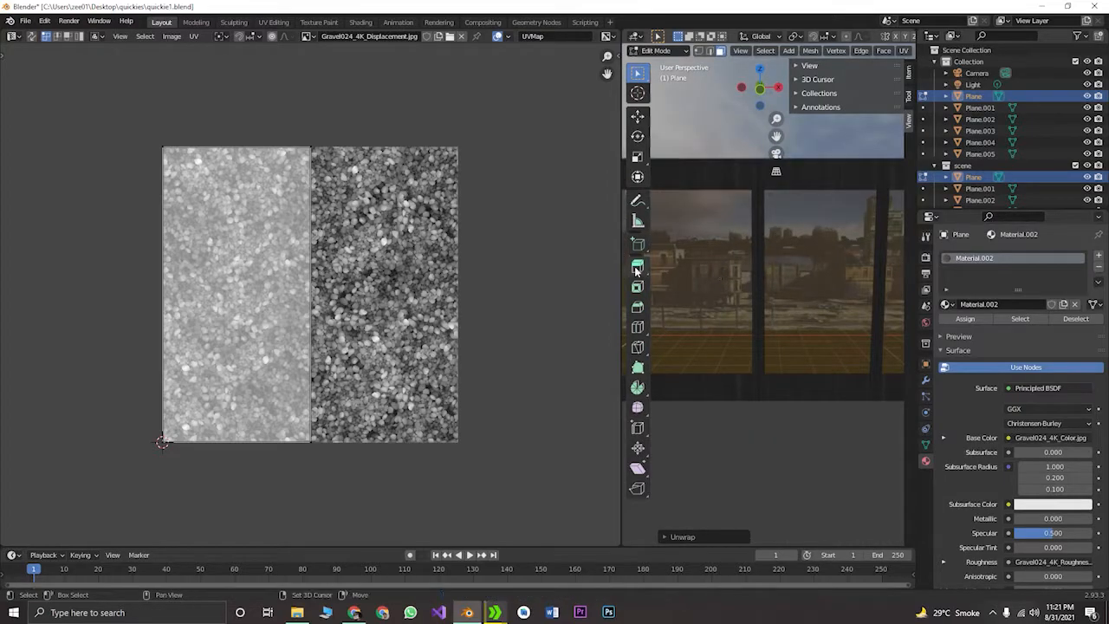
middle_drag(738, 354, 711, 259)
scroll(708, 211, up, 4)
scroll(708, 211, down, 4)
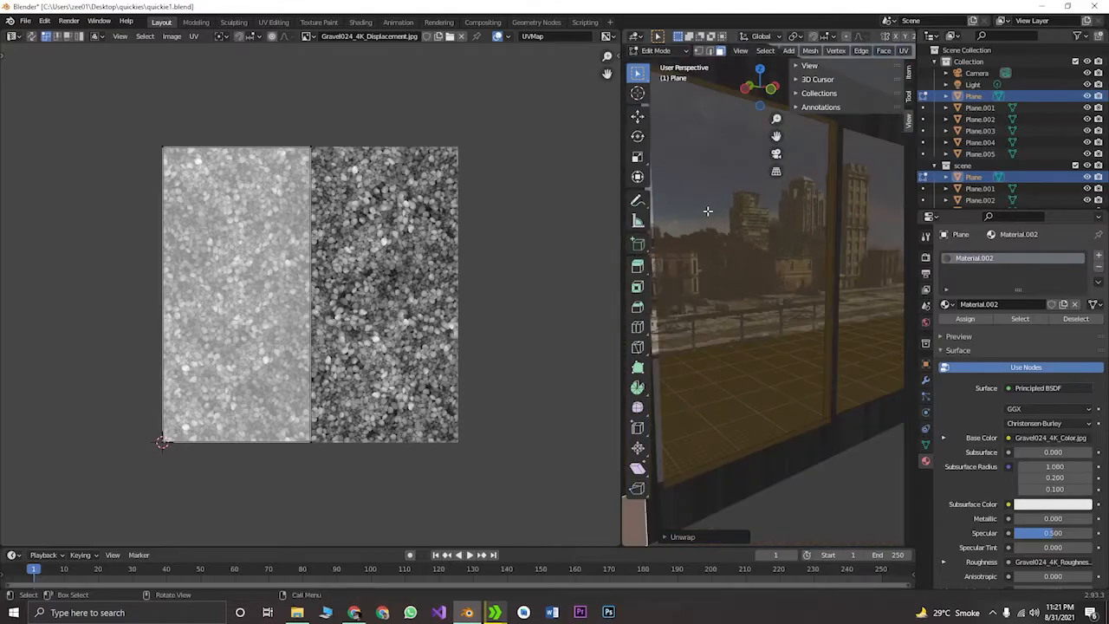
click(703, 158)
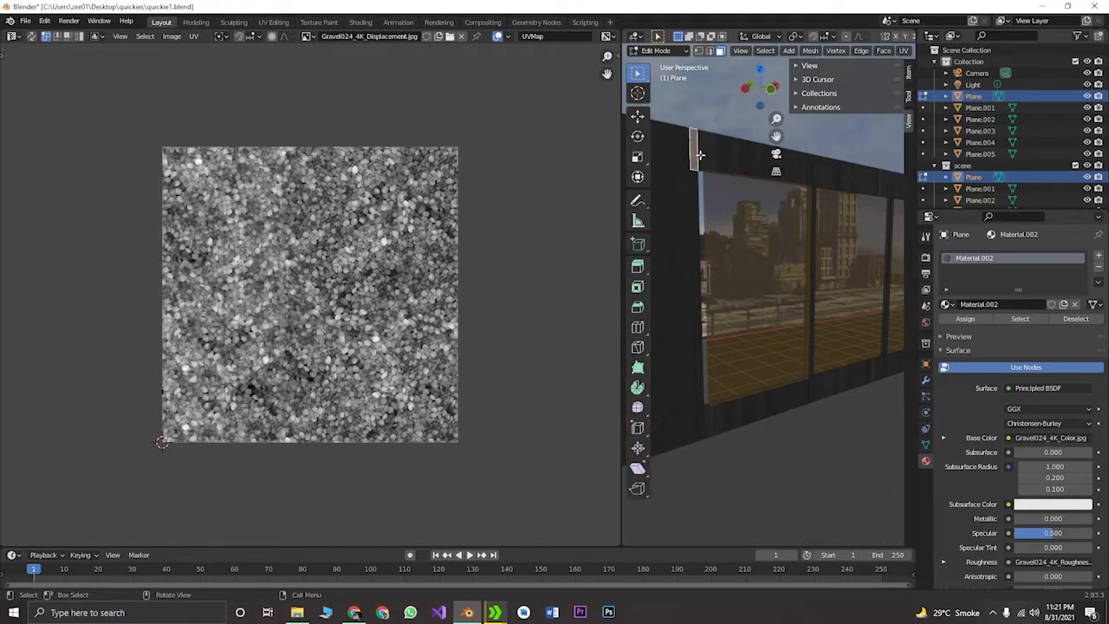
key(u)
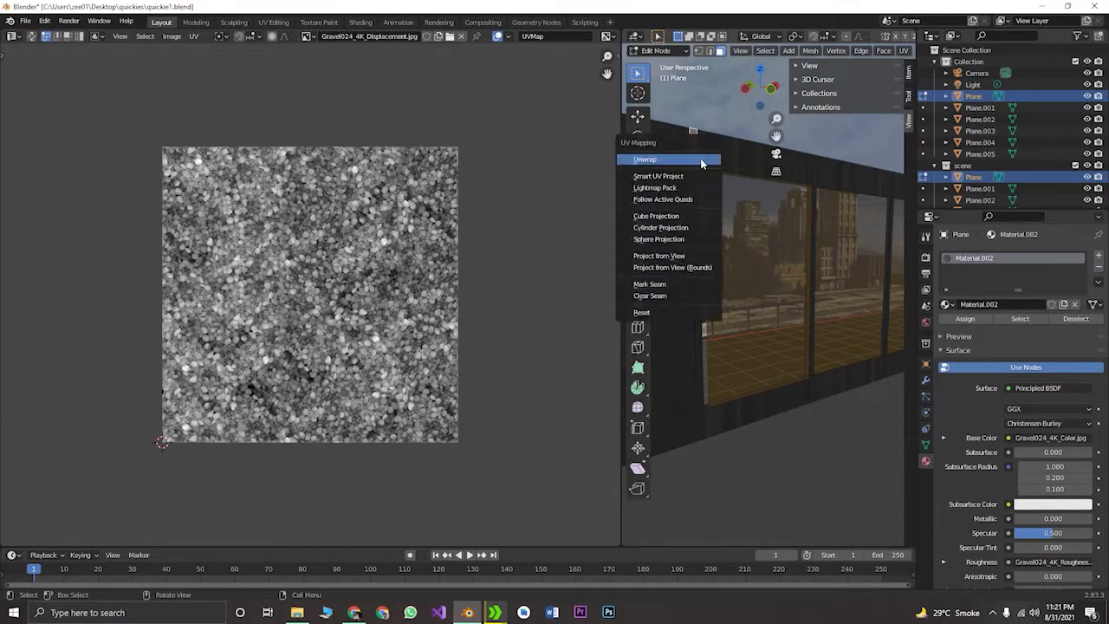
click(704, 163)
click(701, 203)
key(u)
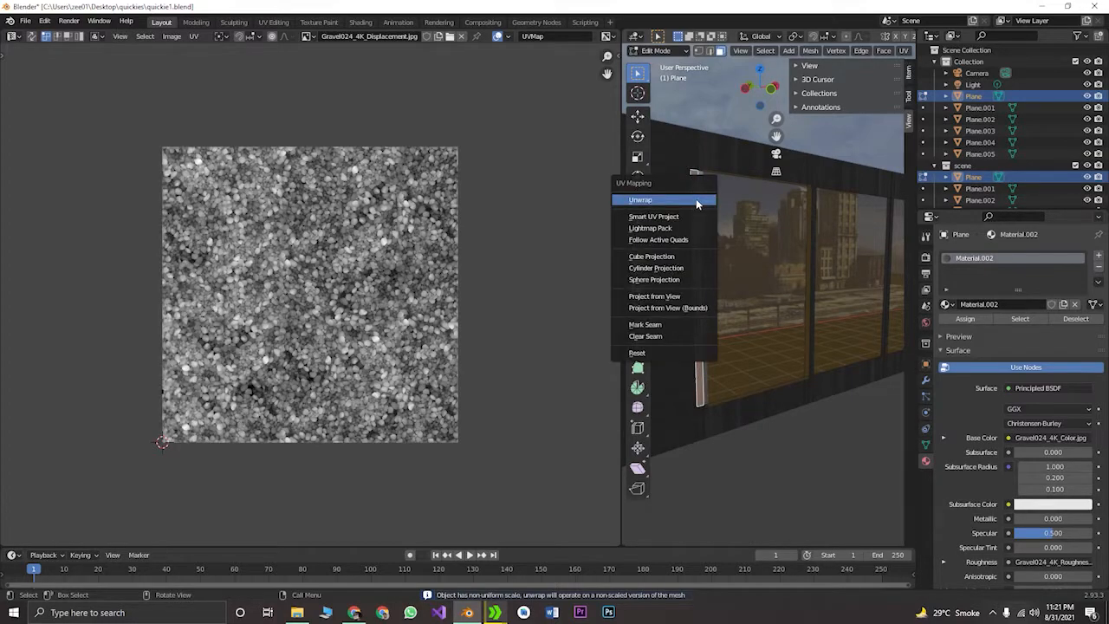
click(697, 200)
Select all faces of the window wall and unwrap them together
key(a)
key(u)
click(700, 204)
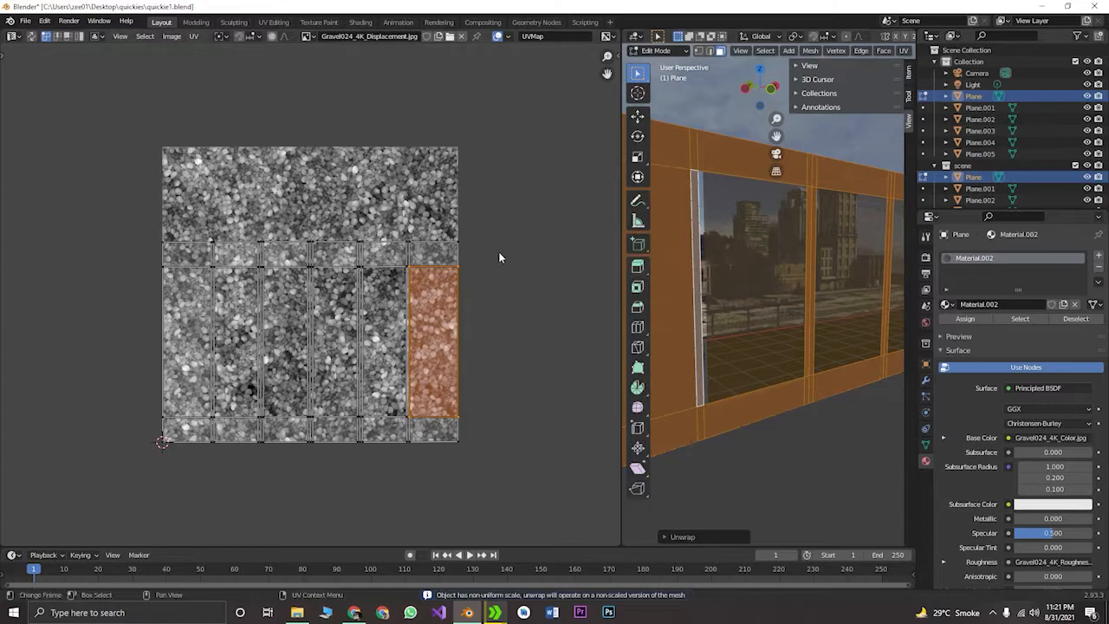
click(415, 184)
scroll(770, 320, down, 4)
Unwrap the large solid wall face beside the leftmost window on its own
click(699, 400)
scroll(723, 398, up, 7)
scroll(744, 370, down, 2)
scroll(717, 367, up, 2)
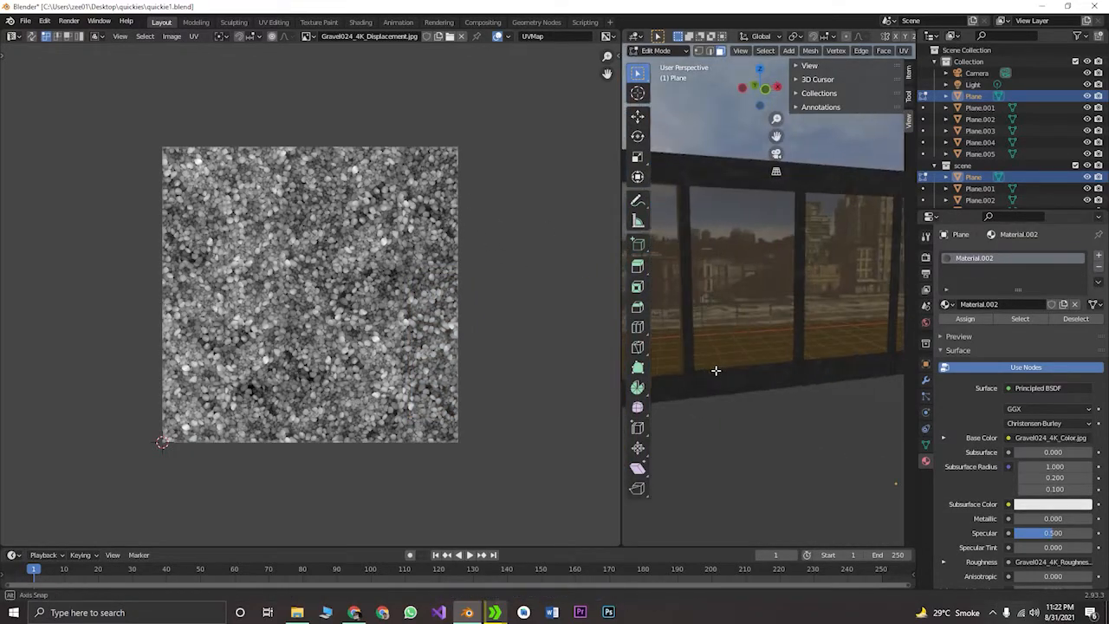
scroll(725, 366, up, 3)
scroll(726, 364, down, 4)
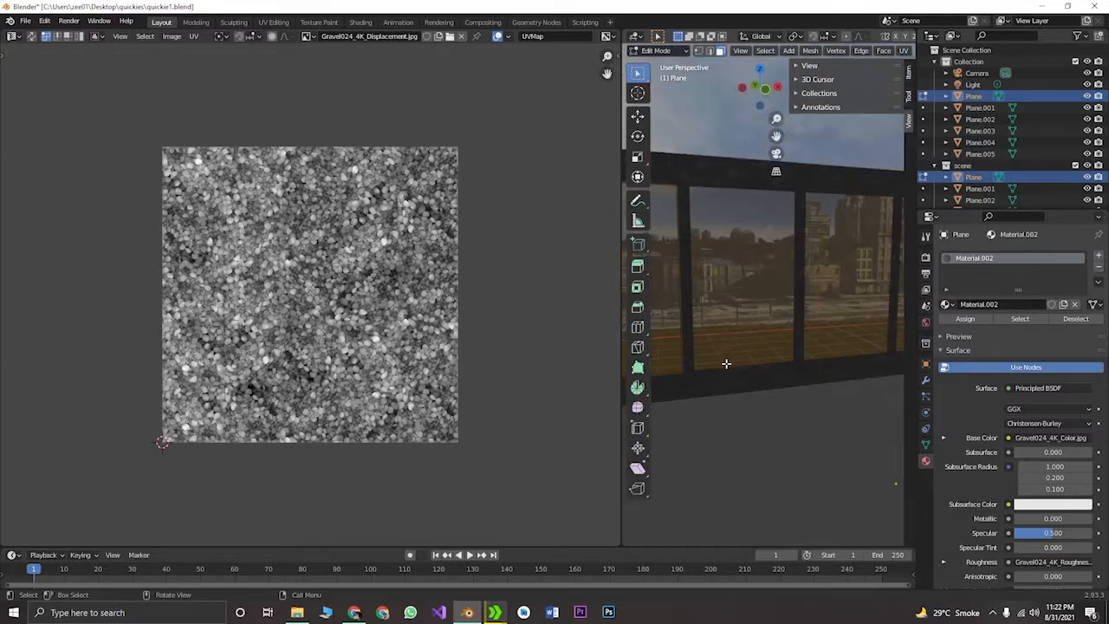
scroll(737, 350, down, 4)
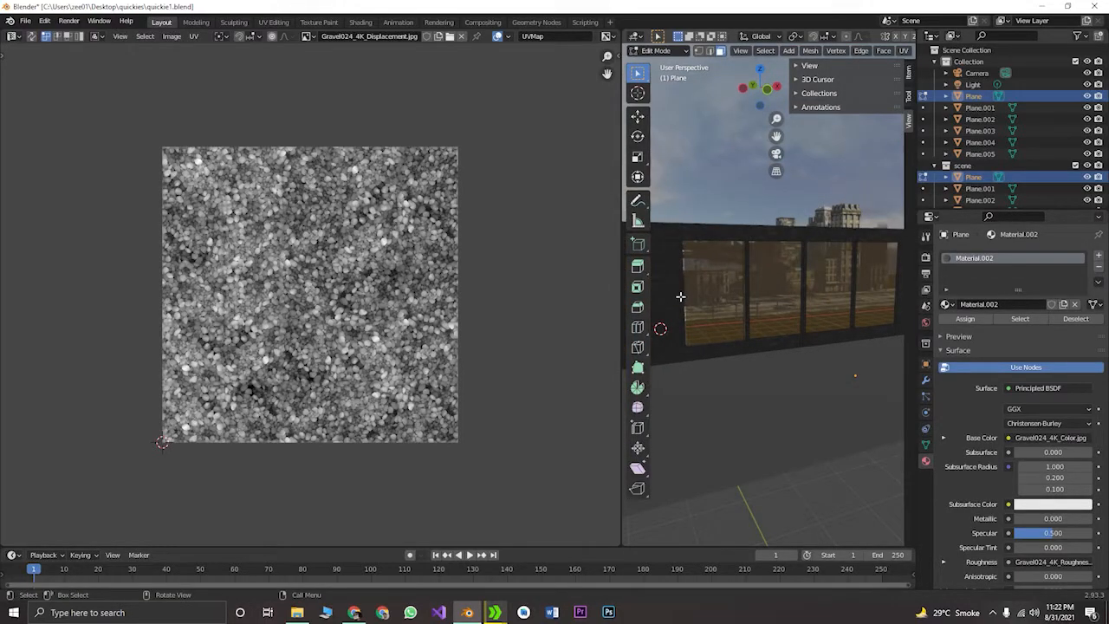
click(676, 297)
key(u)
click(676, 293)
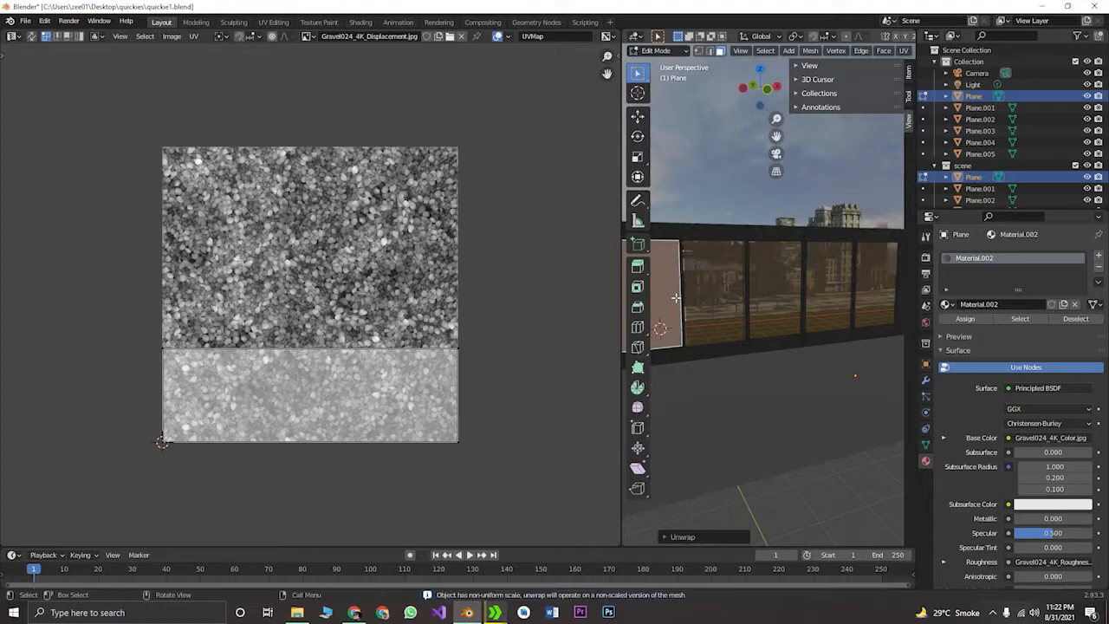
Unwrap the thin wall faces above and below the large solid face separately
click(669, 235)
key(u)
click(668, 235)
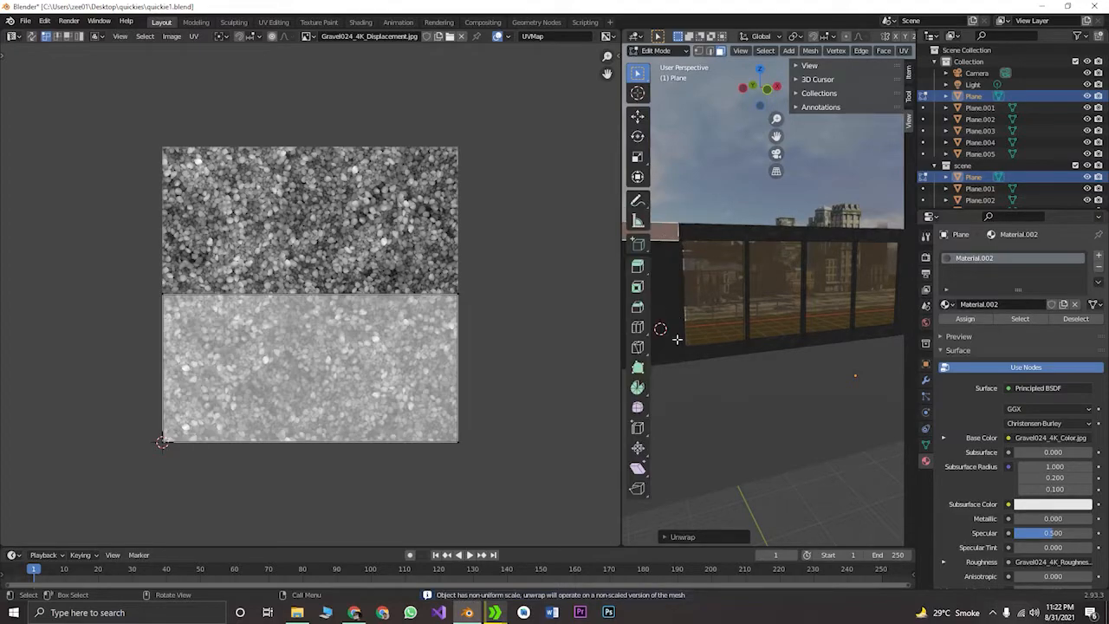
click(676, 358)
key(u)
click(676, 356)
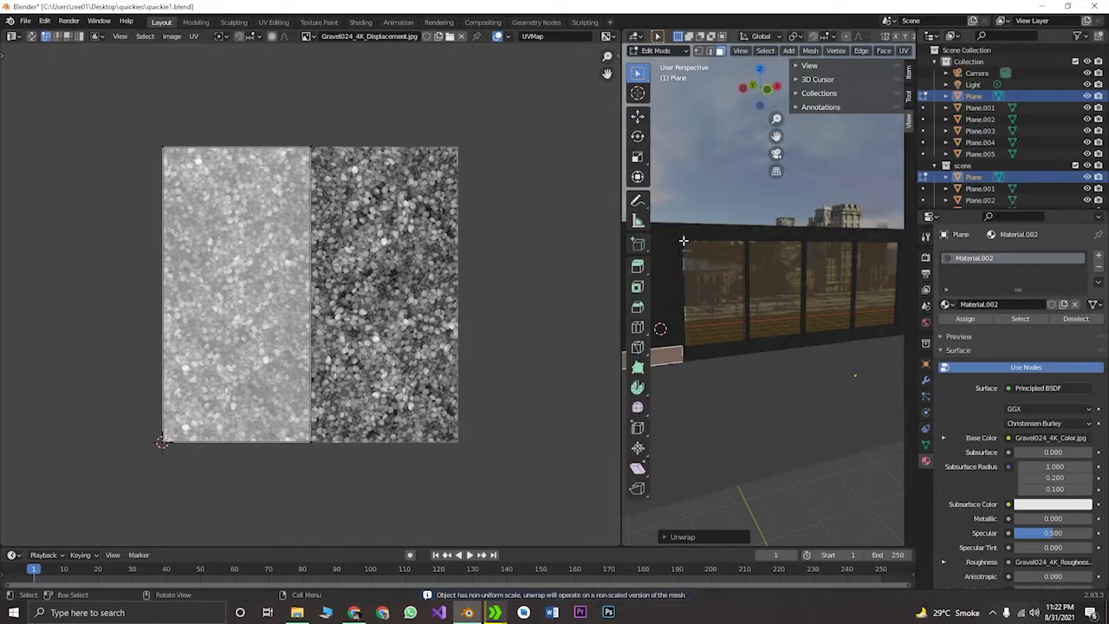
Unwrap the narrow corner face above, the vertical strip beside, and the narrow corner face below the leftmost window's outer edge one by one
click(686, 240)
key(u)
click(686, 239)
click(684, 260)
key(u)
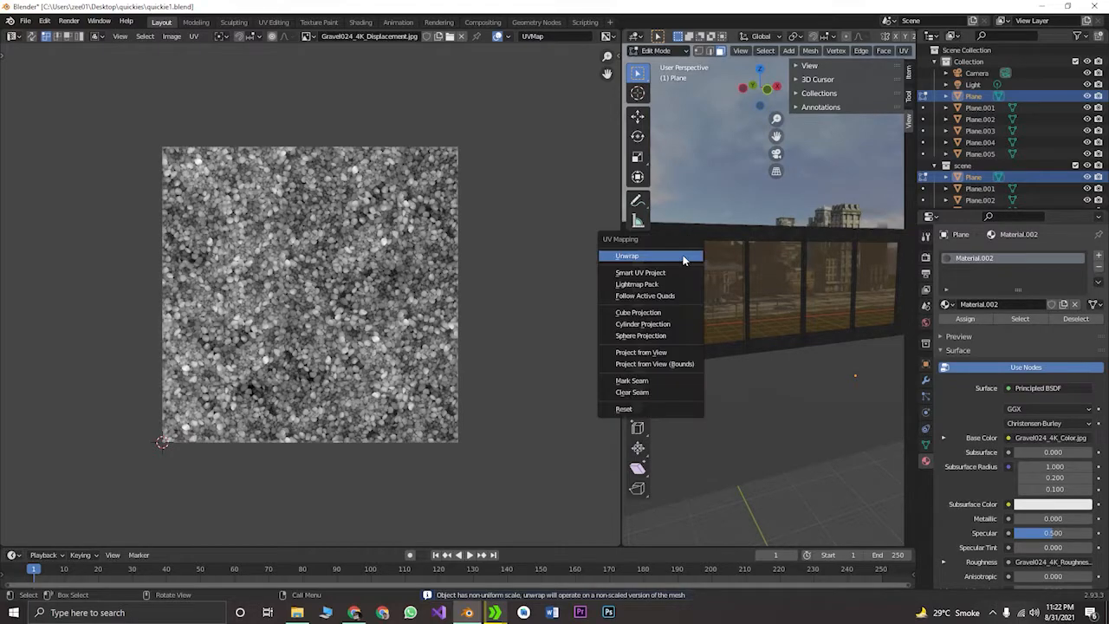
click(683, 256)
click(684, 277)
key(u)
click(687, 278)
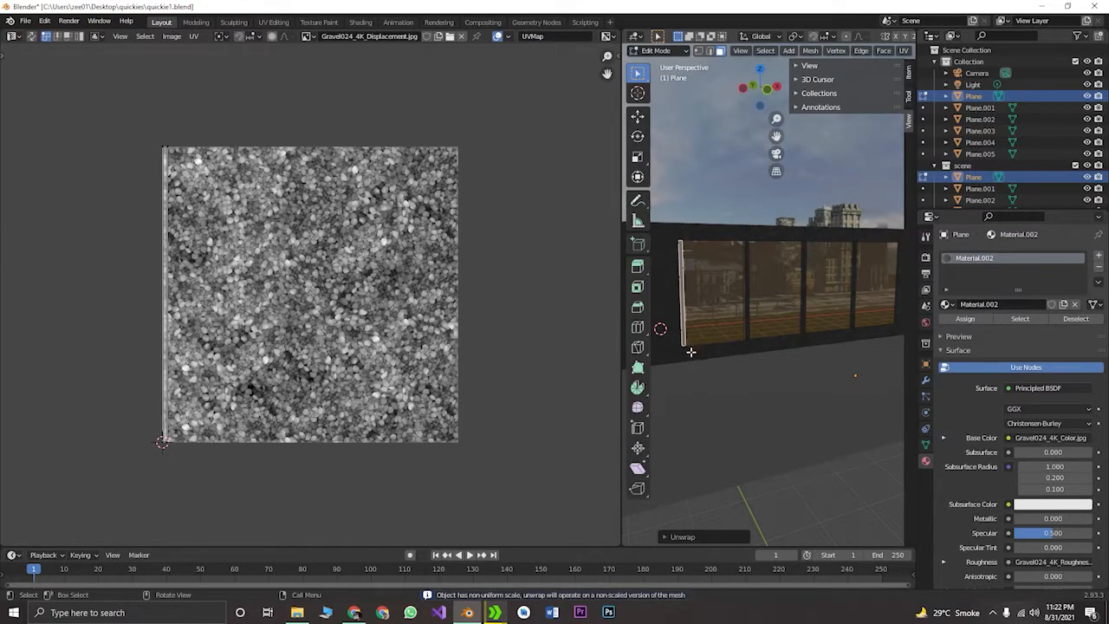
click(689, 354)
key(u)
click(687, 353)
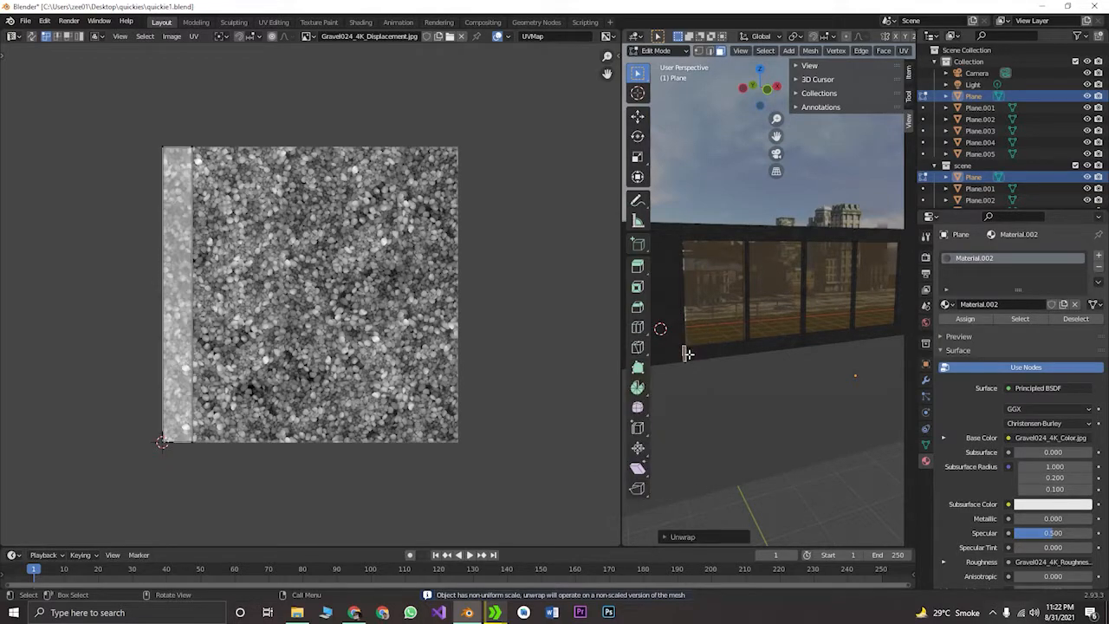
Unwrap the wall faces directly below and directly above the leftmost window separately
click(714, 359)
key(u)
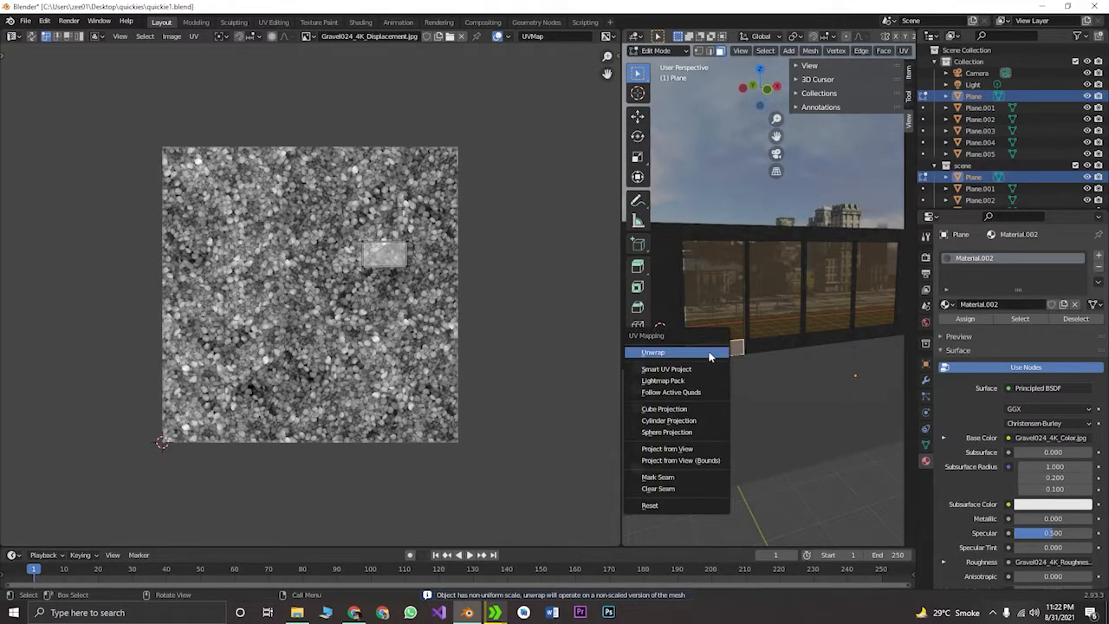
click(709, 353)
click(706, 236)
key(u)
click(705, 239)
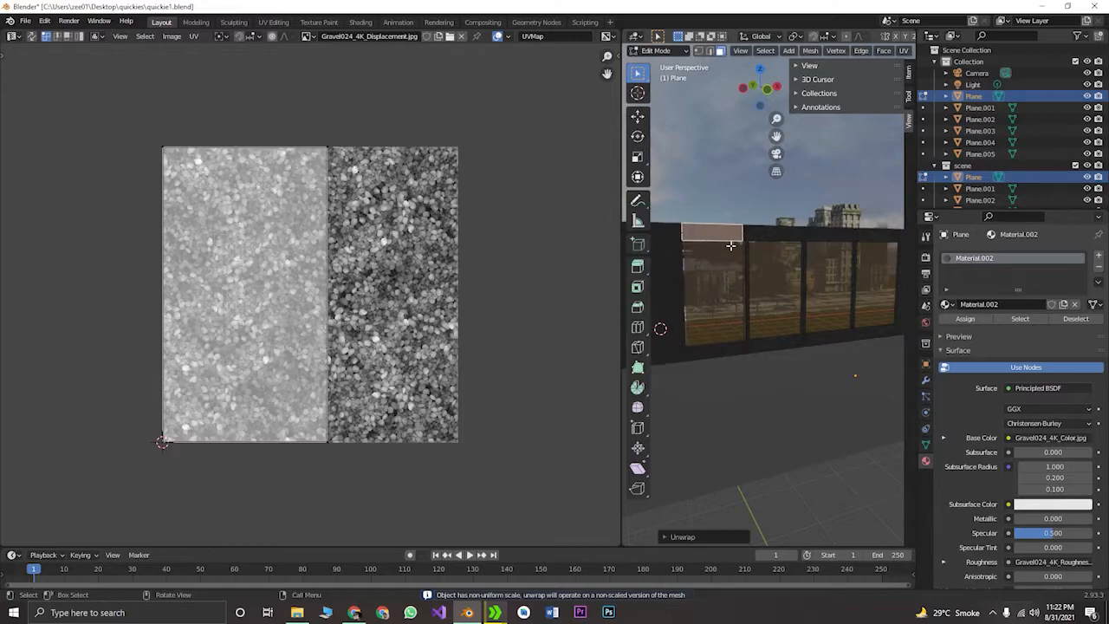
Unwrap each of the two narrow faces above the post between the first and second windows
click(750, 239)
key(u)
click(750, 257)
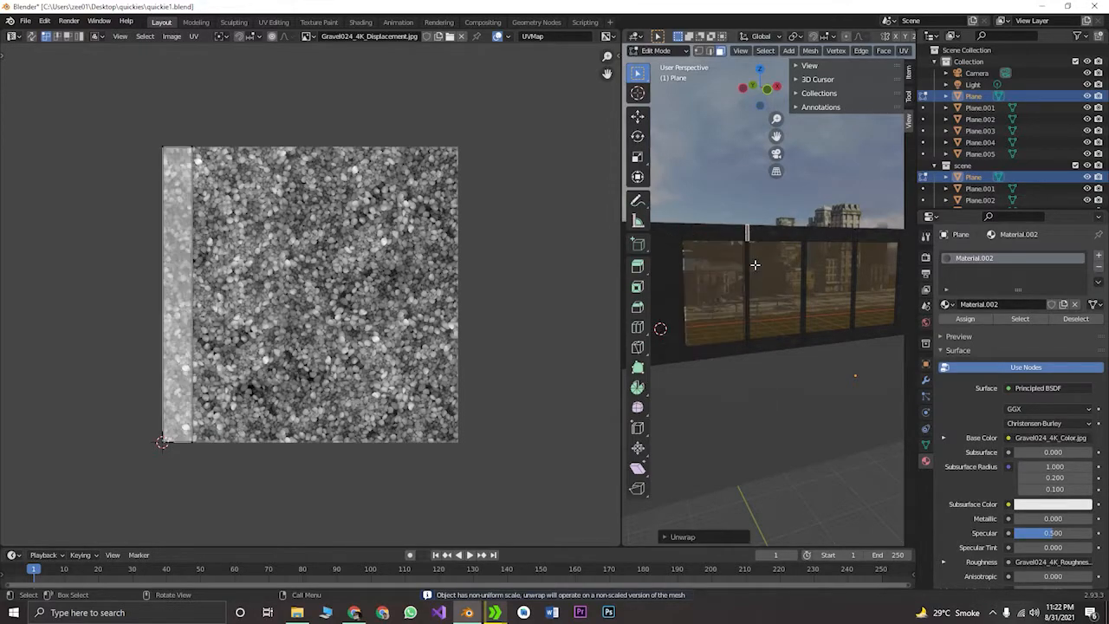
scroll(751, 264, up, 4)
scroll(751, 264, down, 3)
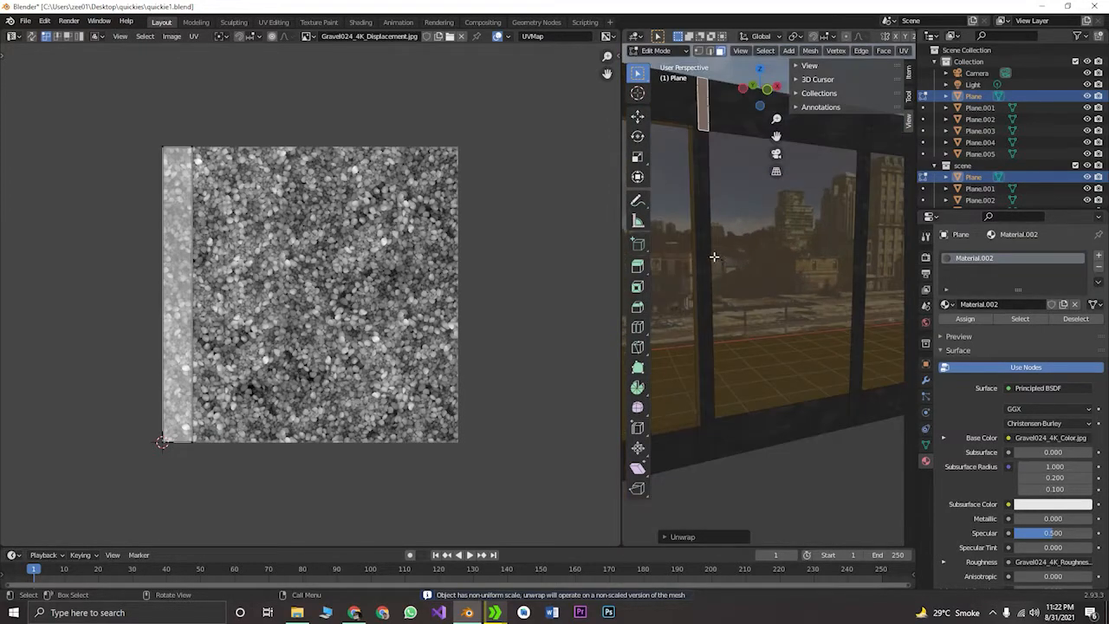
click(697, 121)
key(u)
click(697, 121)
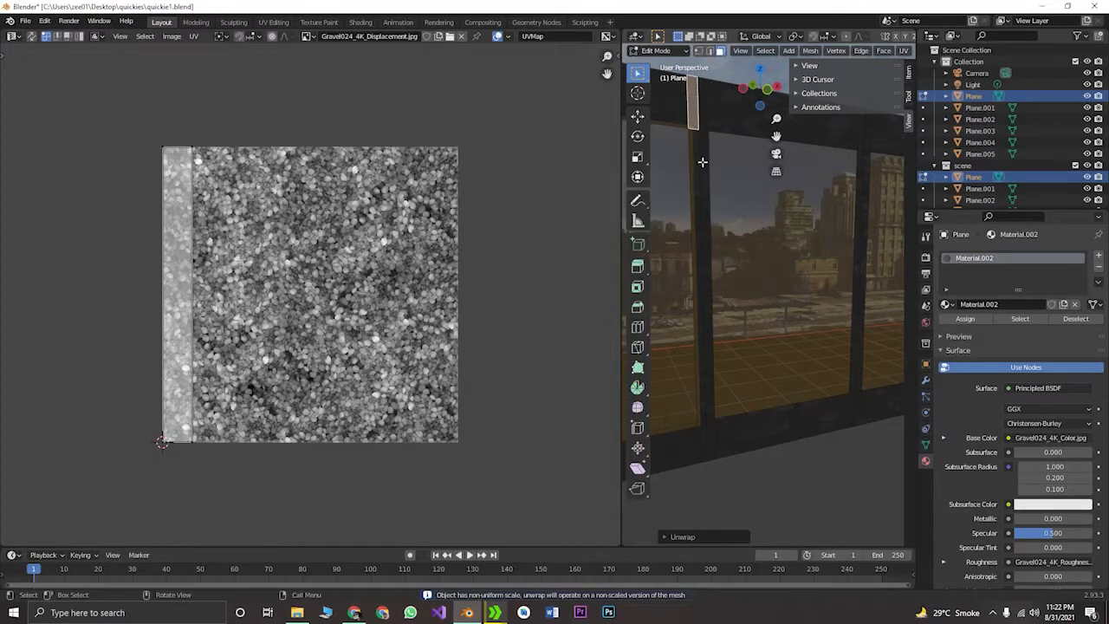
Unwrap the first-window-side vertical strip of the post and the narrow face beneath it
click(702, 165)
key(u)
click(702, 166)
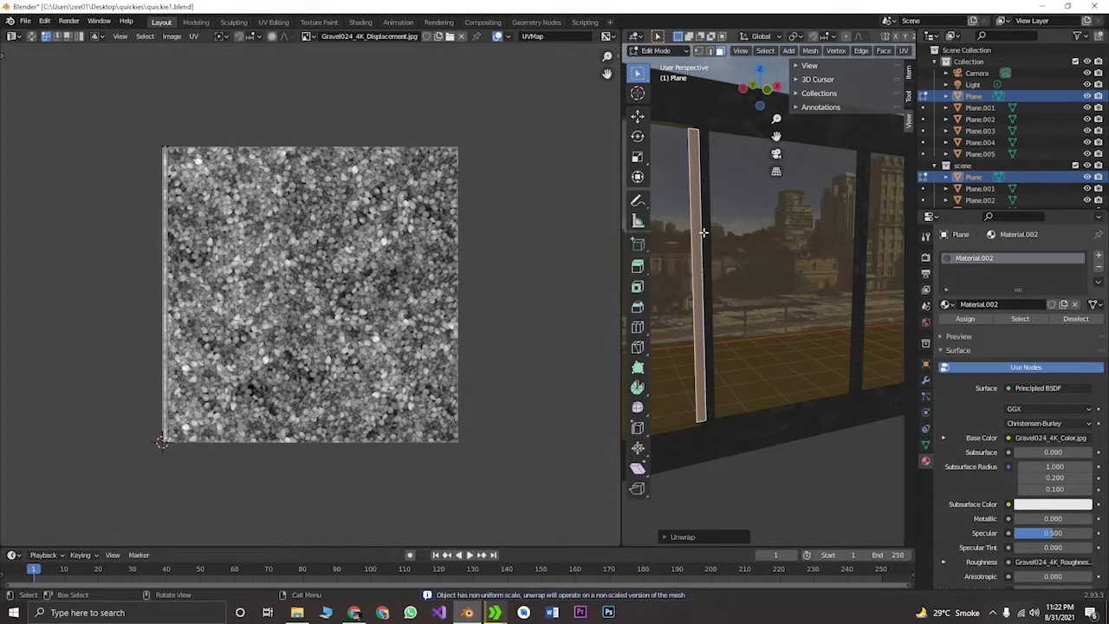
click(705, 435)
key(u)
click(708, 427)
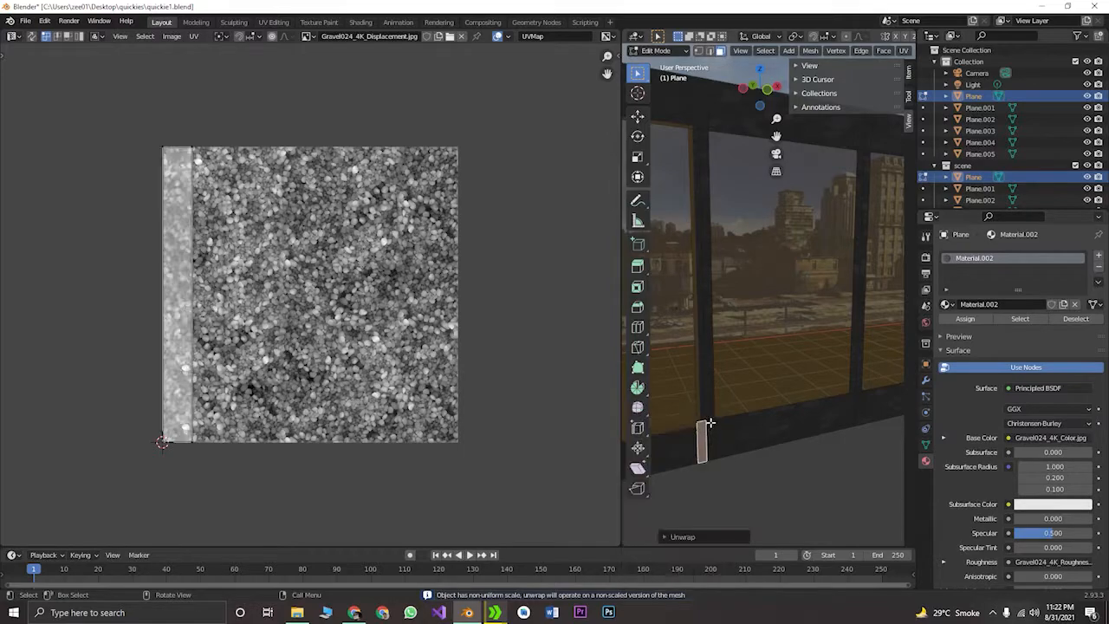
Apply Smart UV Project separately to the wall face below the second window and the adjoining narrow face under the post
click(720, 412)
click(721, 448)
key(u)
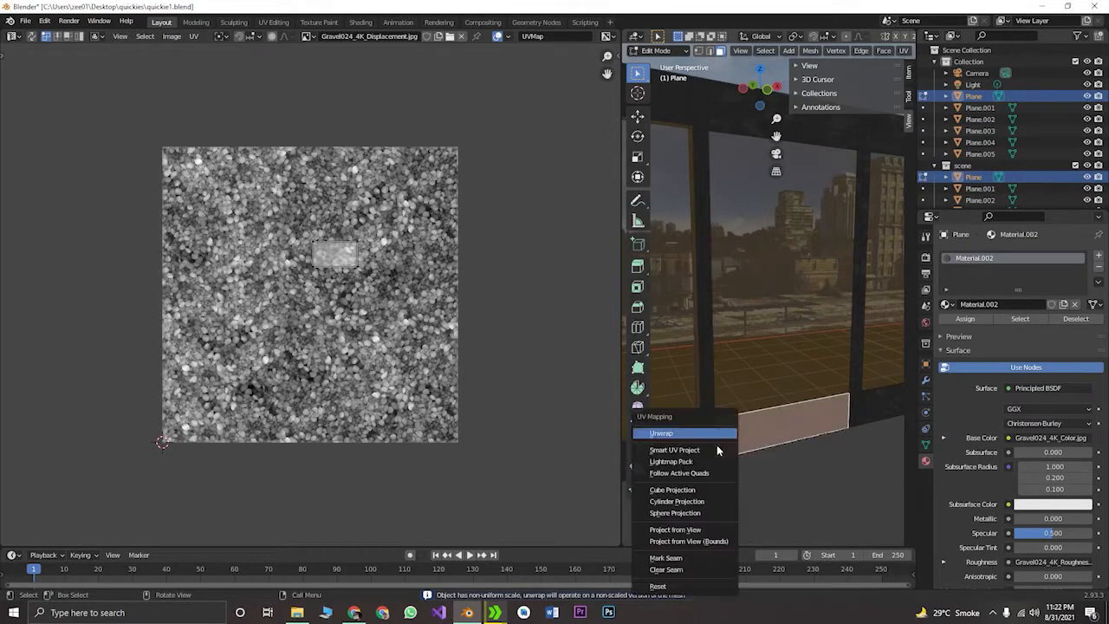
click(717, 450)
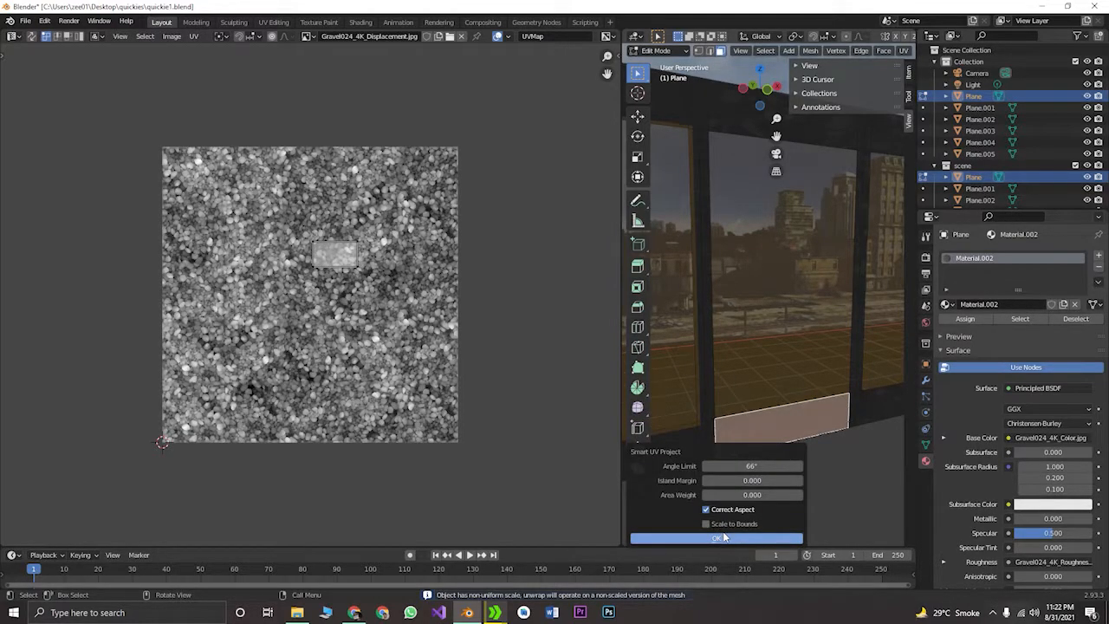
click(723, 530)
click(712, 436)
key(u)
click(714, 445)
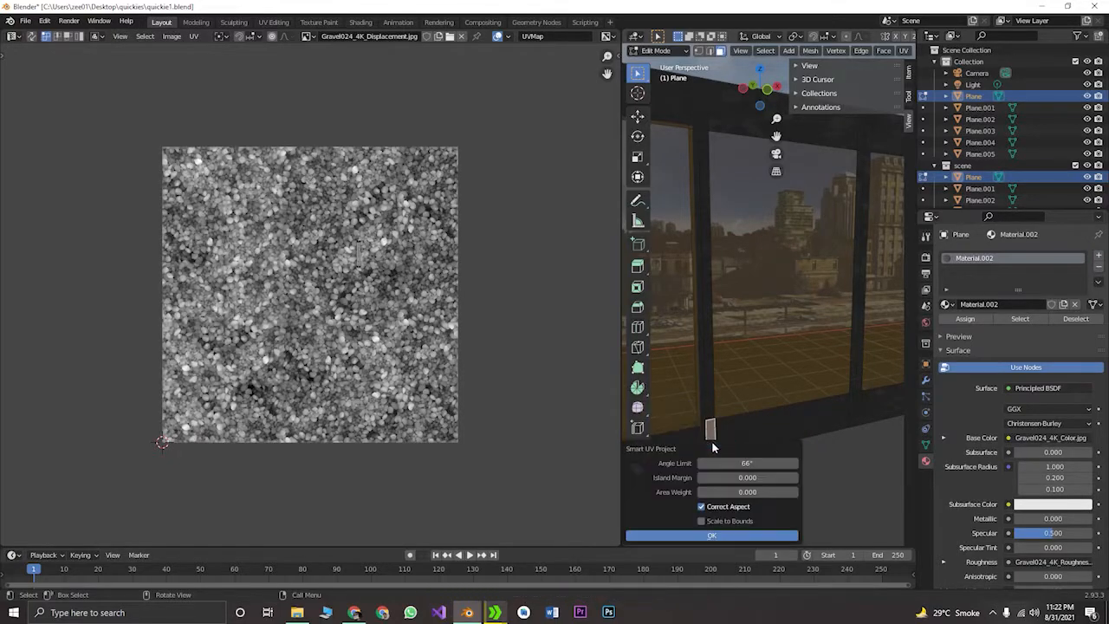
click(723, 534)
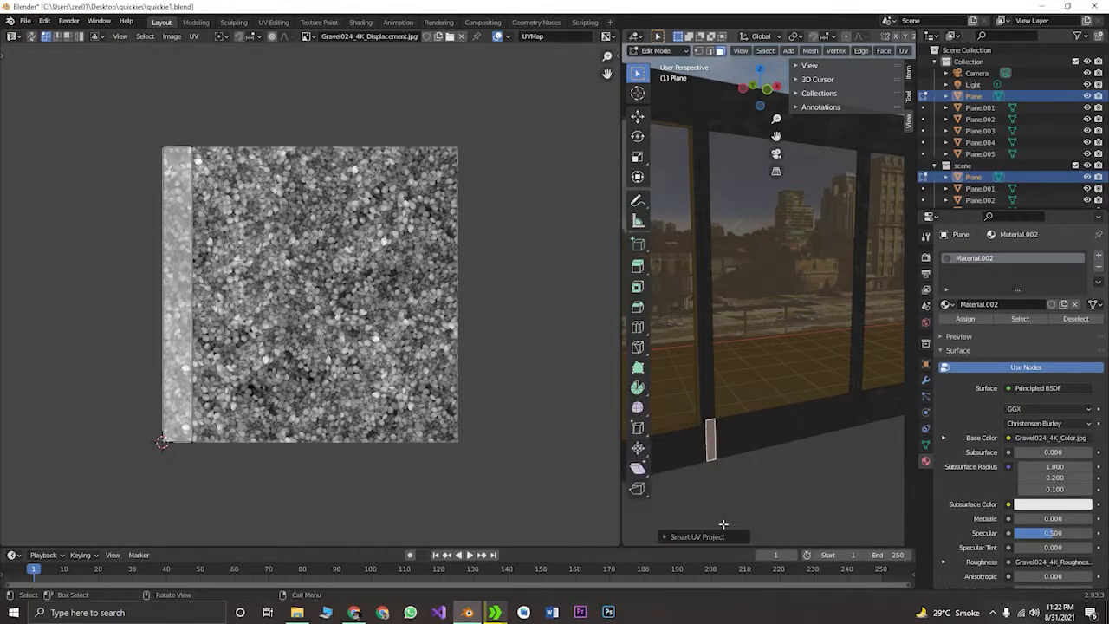
Unwrap the post's vertical strip bordering the second window and the wall face above that window
click(712, 366)
key(u)
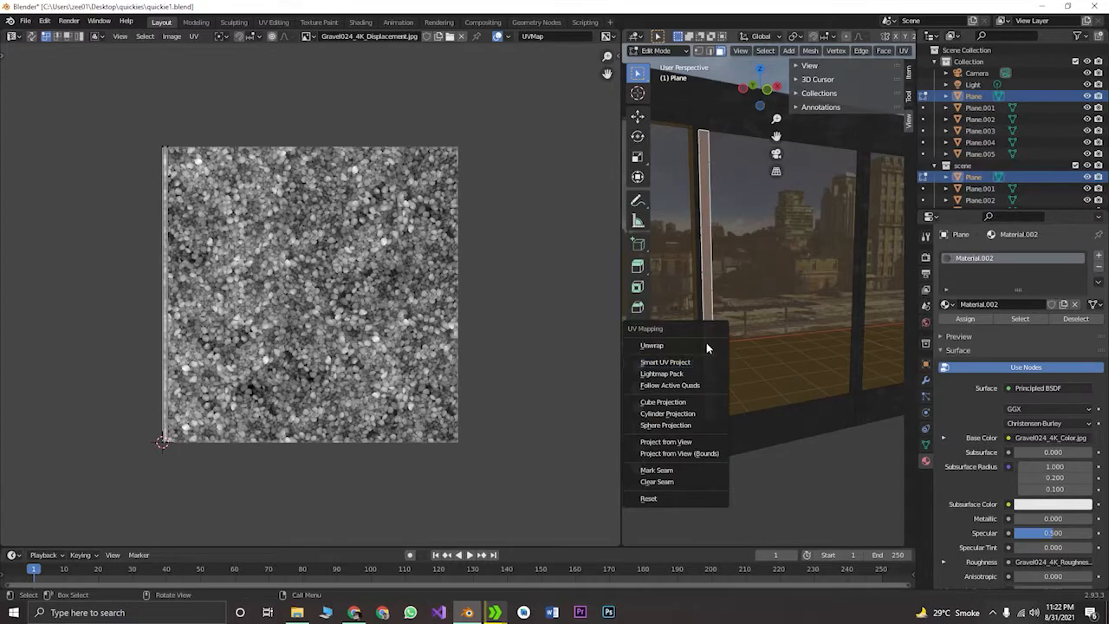
click(706, 342)
click(728, 126)
key(u)
click(735, 132)
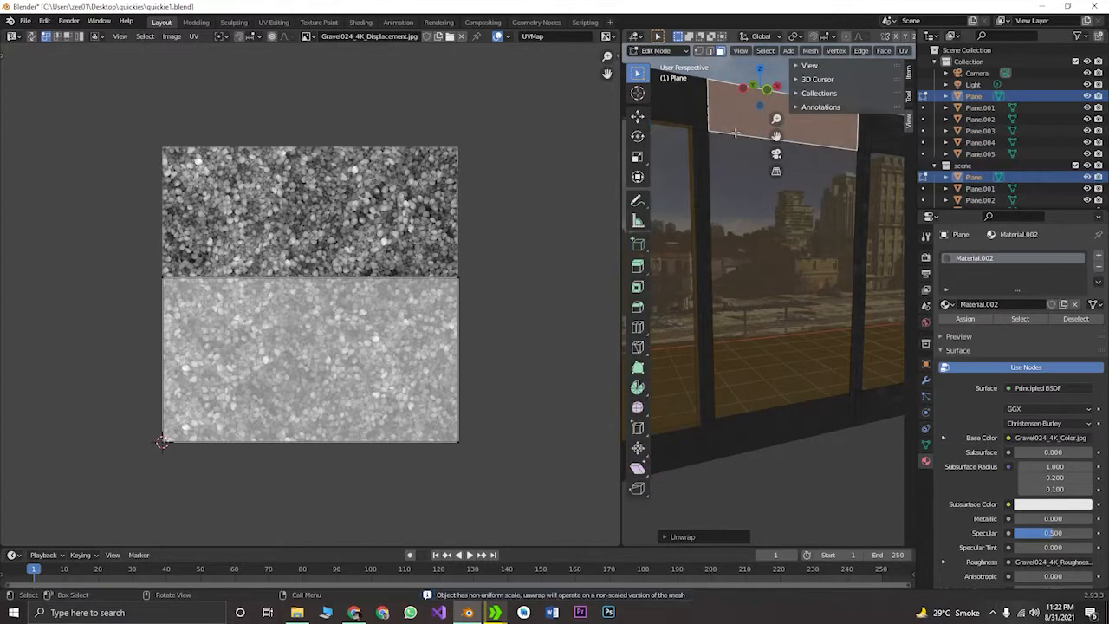
Unwrap each of the two vertical strips of the post between the second and third windows
click(778, 446)
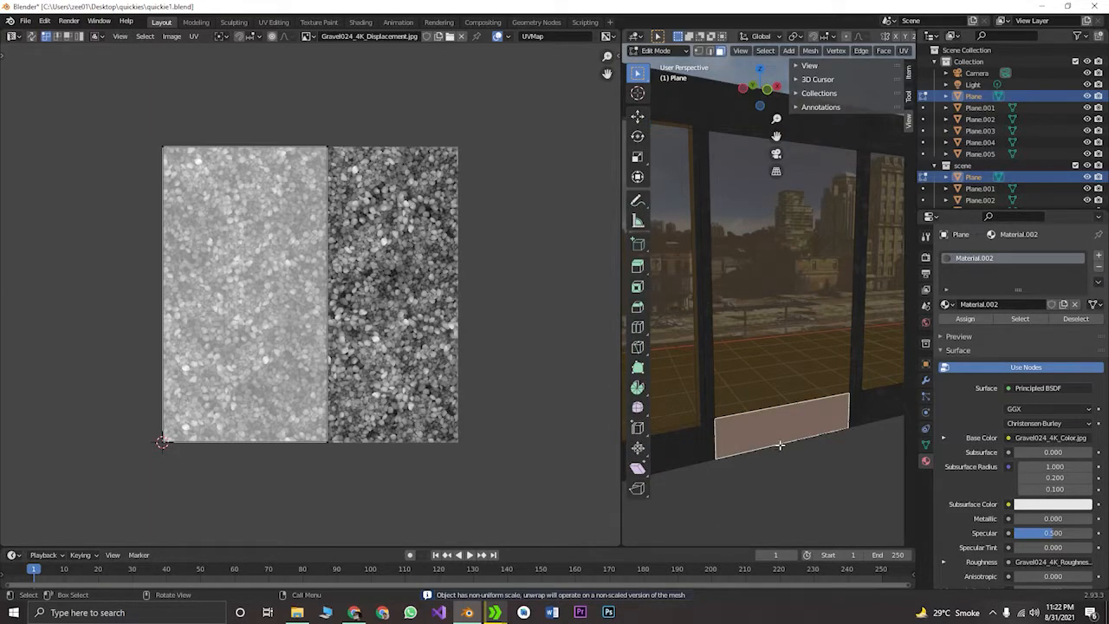
middle_drag(783, 445, 673, 293)
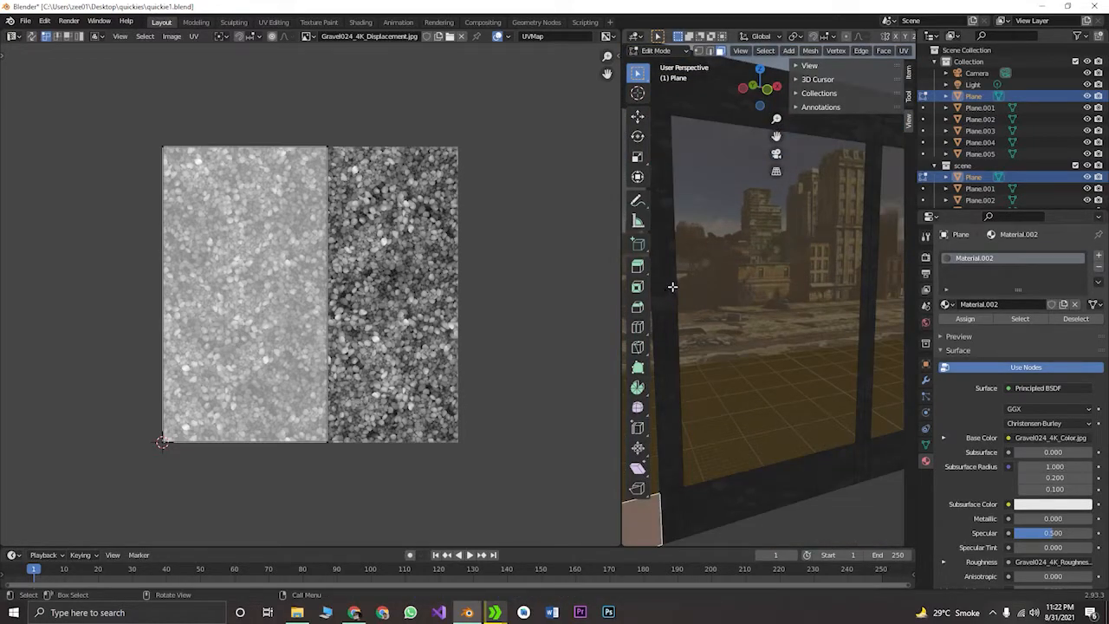
click(673, 287)
key(u)
click(672, 286)
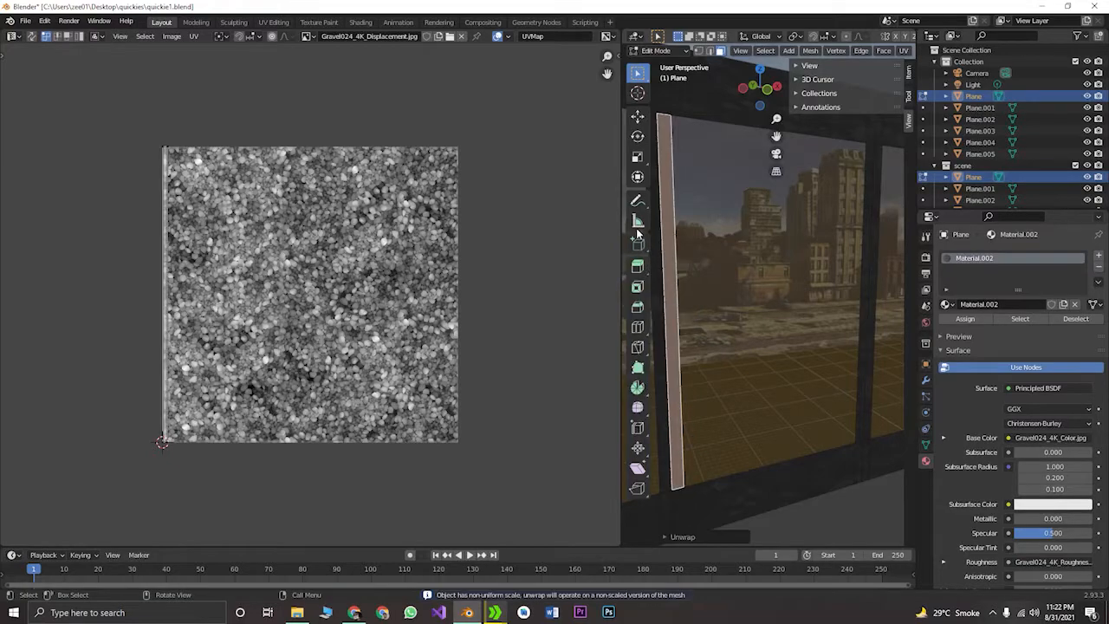
key(u)
click(662, 283)
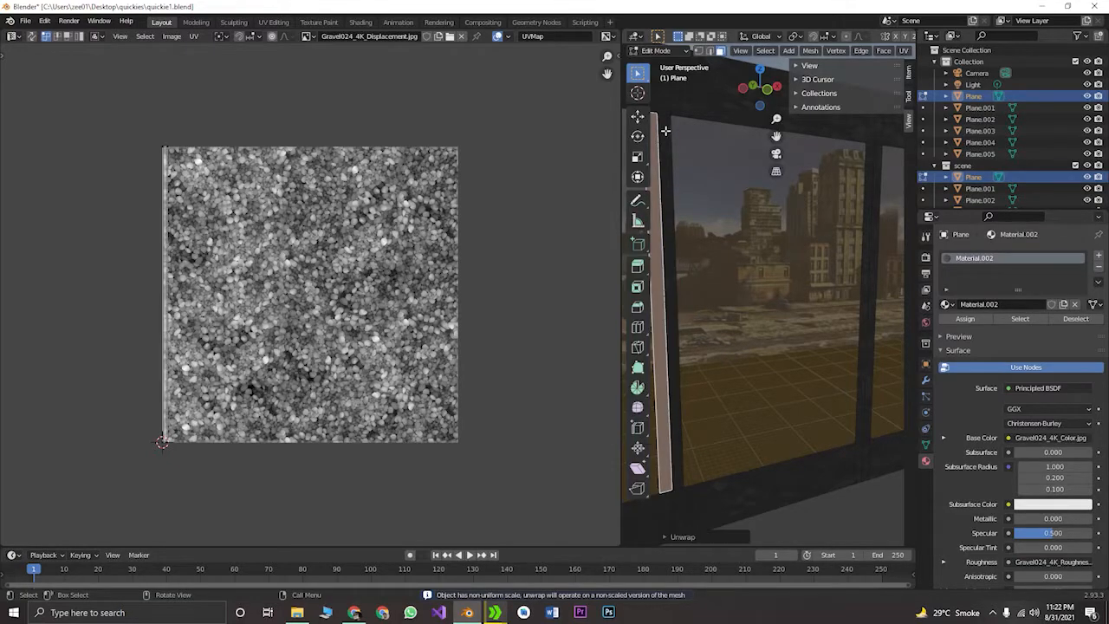
Unwrap each of the two narrow faces above the post between the second and third windows
click(659, 106)
key(u)
click(658, 106)
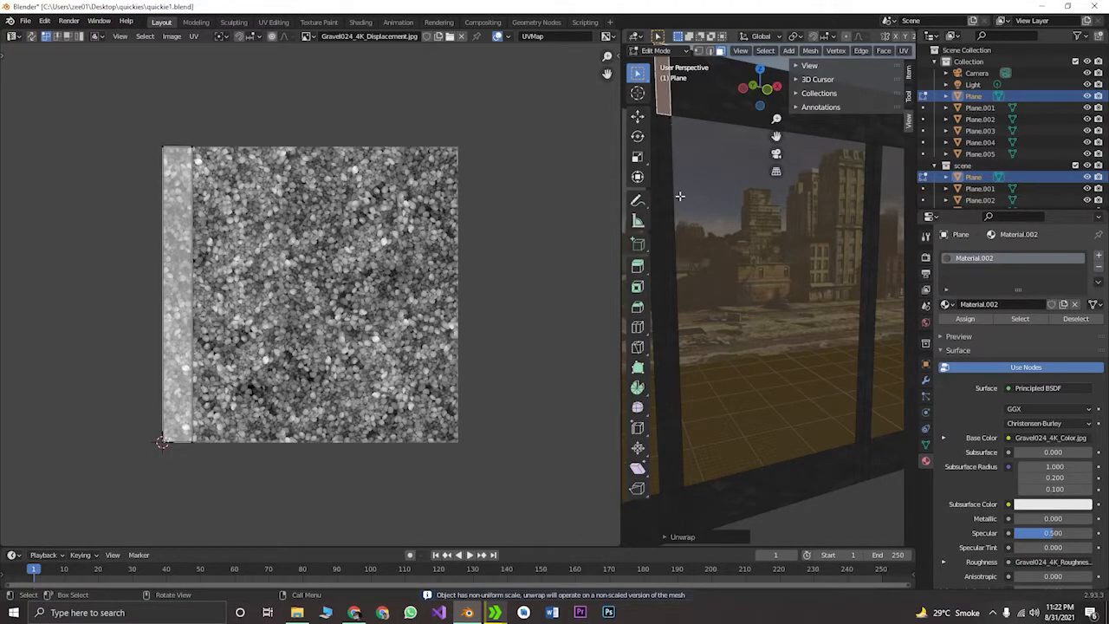
middle_drag(680, 196, 701, 166)
click(701, 167)
key(u)
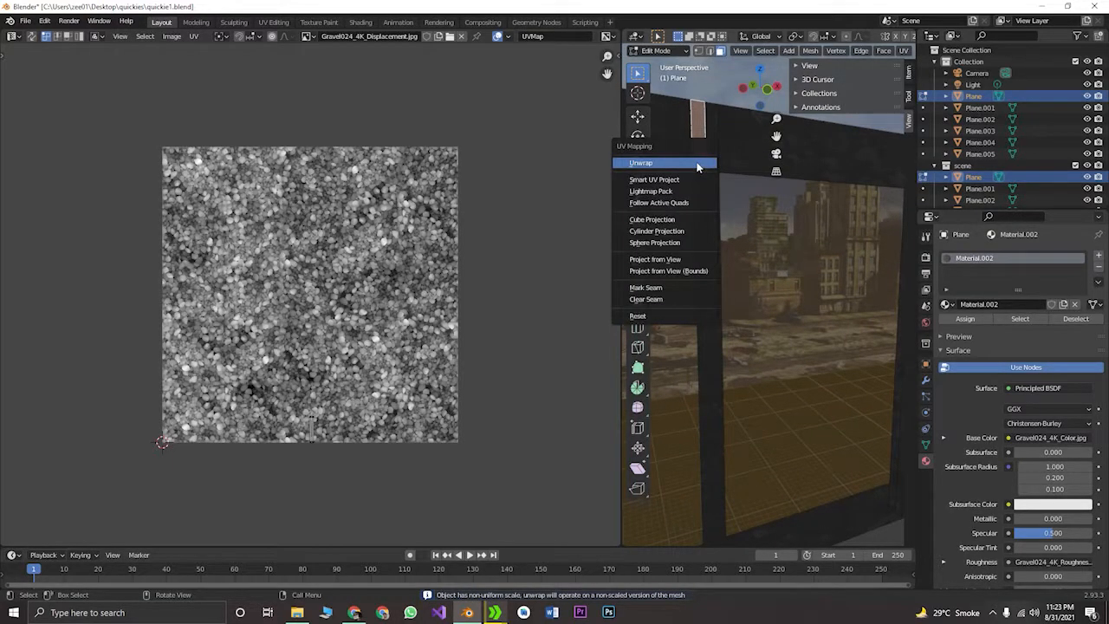
click(701, 165)
Unwrap one narrow face below the post between the second and third windows and apply Smart UV Project to the adjoining one
middle_drag(787, 471, 782, 425)
click(768, 431)
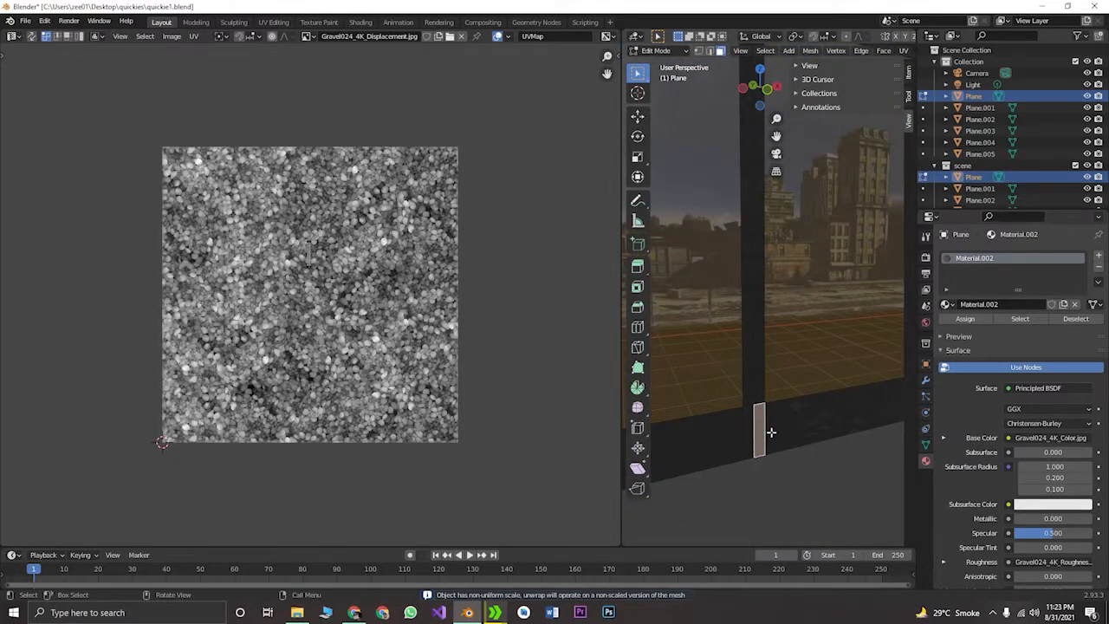
key(u)
click(769, 434)
click(753, 438)
key(u)
click(750, 444)
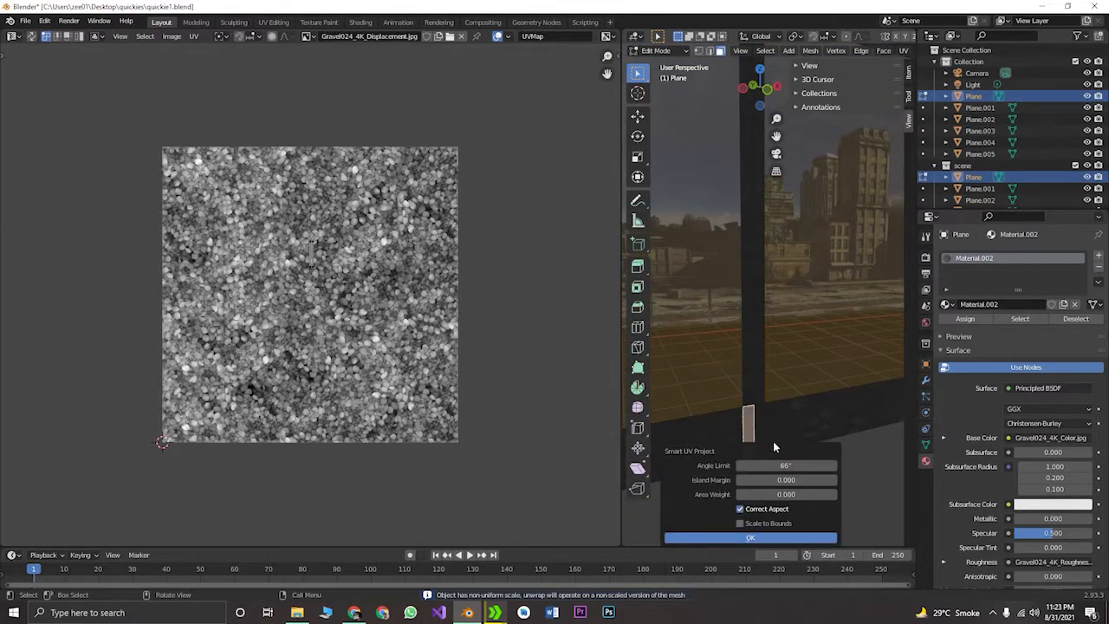
click(771, 537)
Apply Smart UV Project to the wall face below the third window and unwrap the face above that window
click(804, 429)
key(u)
click(802, 424)
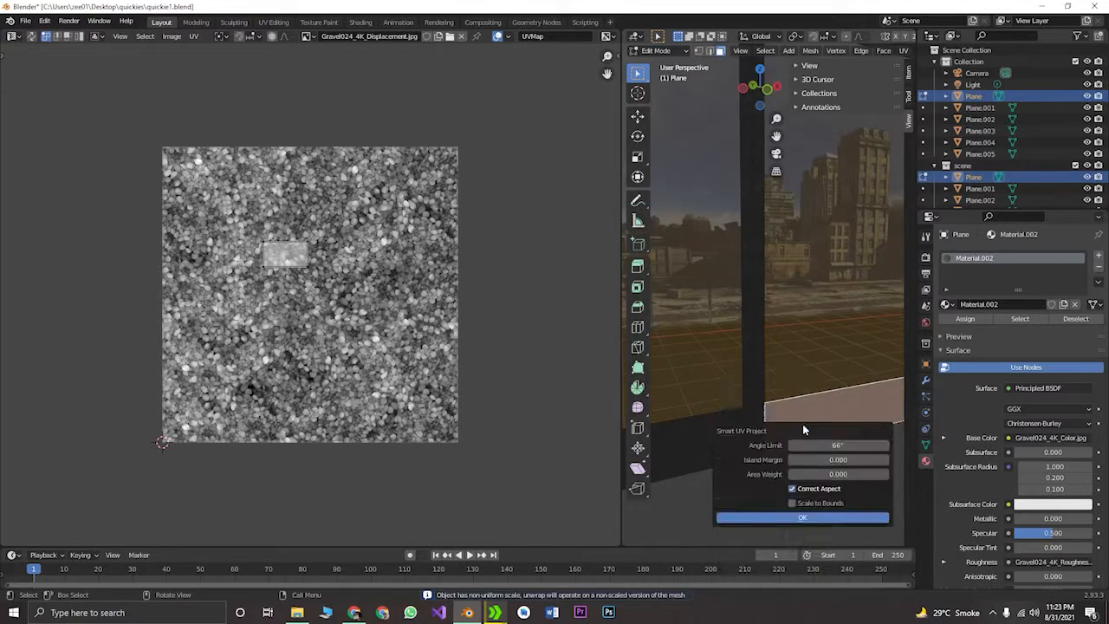
click(807, 520)
middle_drag(785, 384, 751, 464)
click(753, 297)
key(u)
click(737, 278)
Unwrap the narrow wall faces above the post between the third and fourth windows
middle_drag(854, 302, 811, 309)
click(774, 296)
key(u)
click(780, 295)
key(ctrl+z)
key(u)
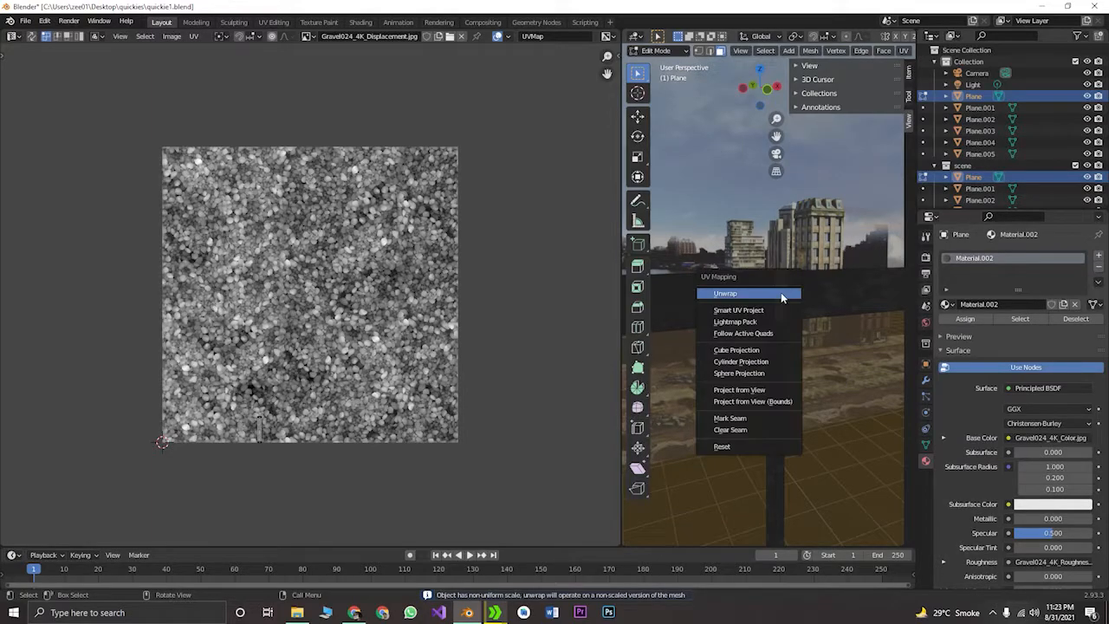
click(781, 295)
Unwrap the vertical strips of the post between the third and fourth windows
key(ctrl+z)
key(u)
click(780, 345)
key(ctrl+z)
key(u)
click(774, 353)
Unwrap each of the two narrow faces below the post between the third and fourth windows
scroll(776, 347, down, 3)
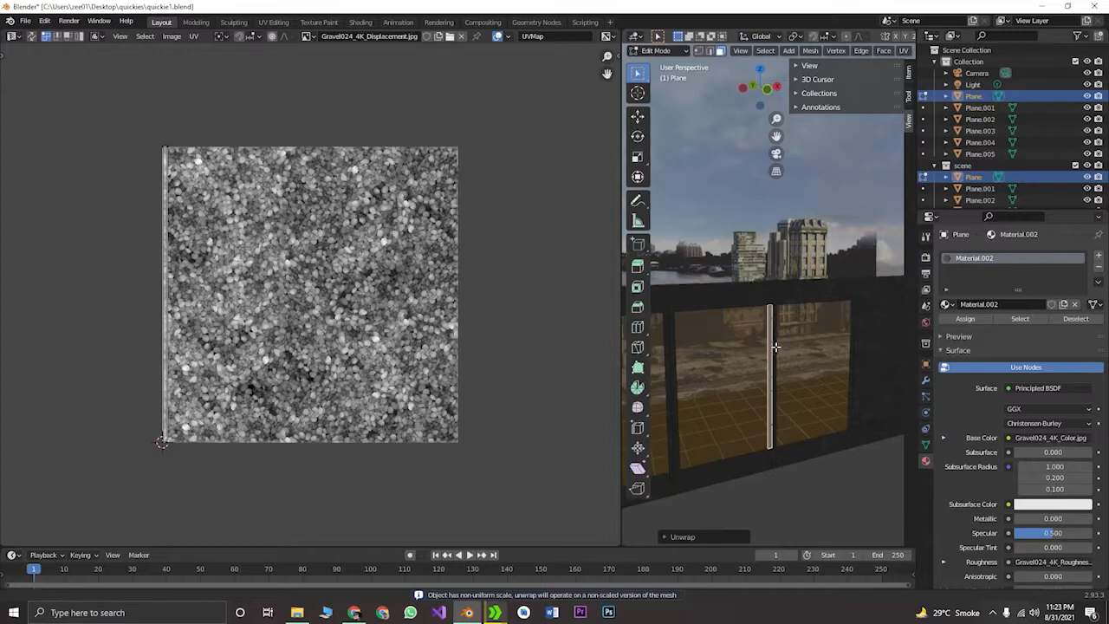
shift+middle_drag(776, 347, 763, 247)
scroll(761, 260, up, 5)
shift+middle_drag(758, 361, 757, 241)
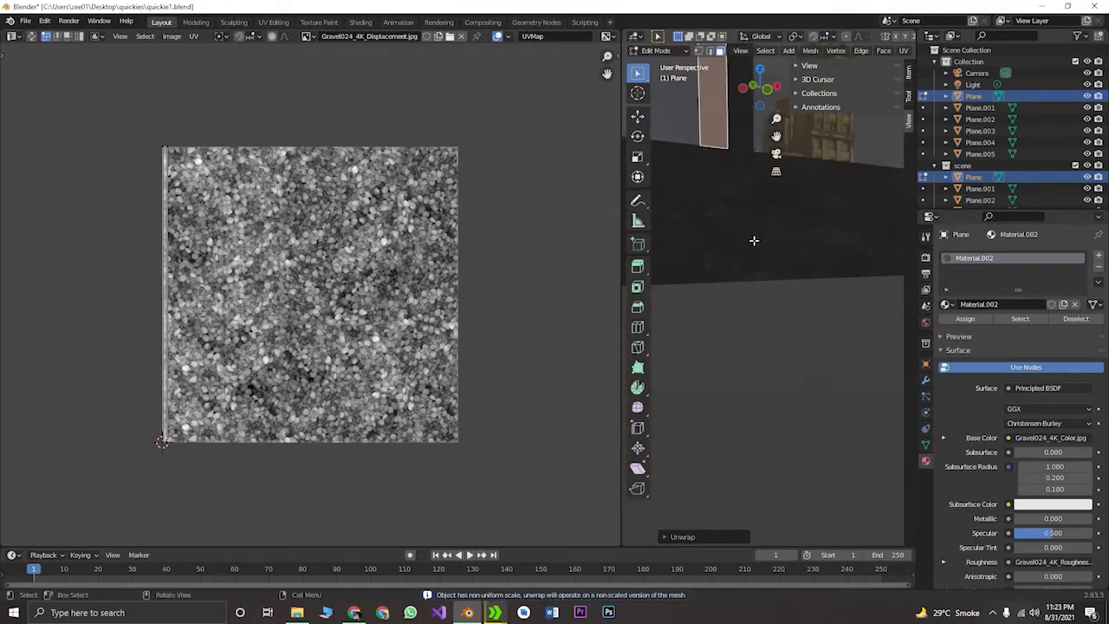
click(750, 241)
key(u)
click(751, 239)
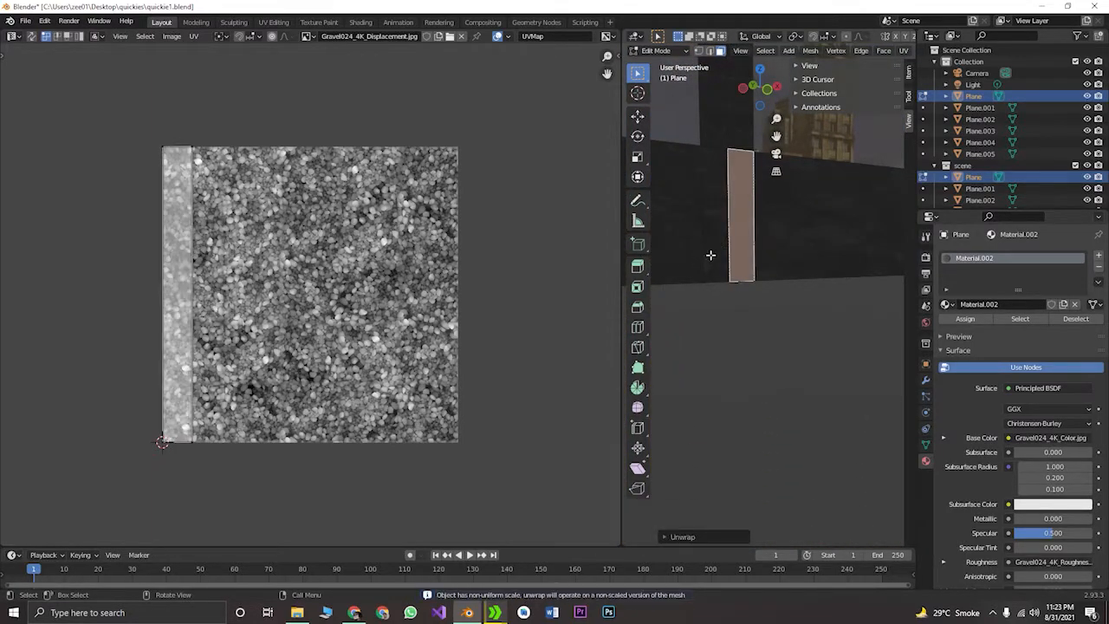
click(719, 247)
key(u)
click(722, 245)
Unwrap the wall face below the fourth window and the wall face above it
click(784, 247)
key(u)
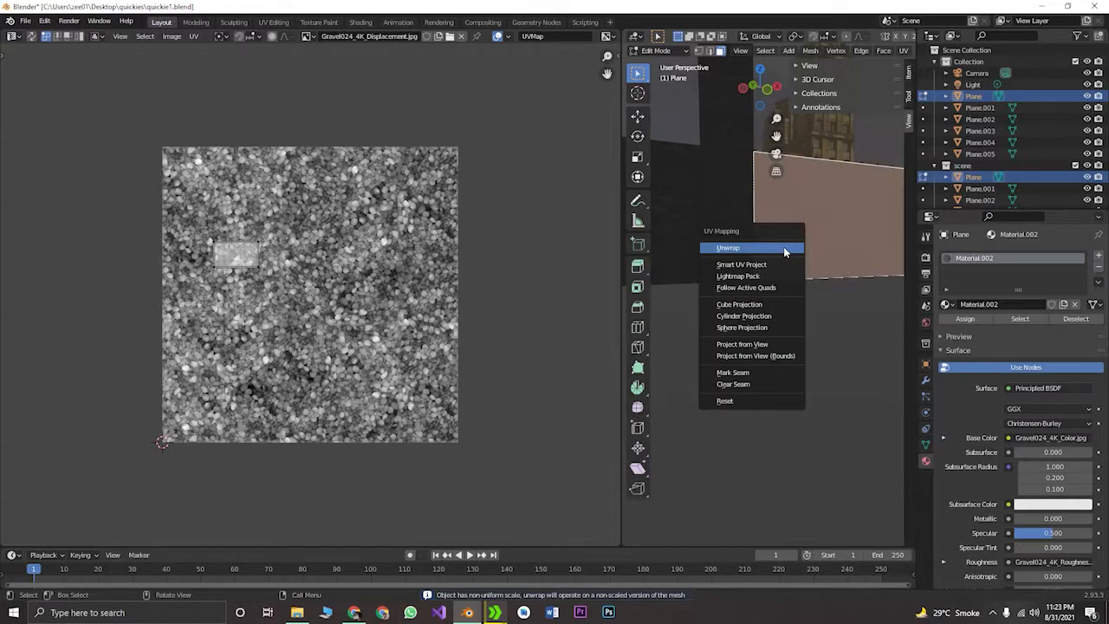
click(787, 248)
scroll(784, 246, down, 2)
middle_drag(784, 245, 767, 184)
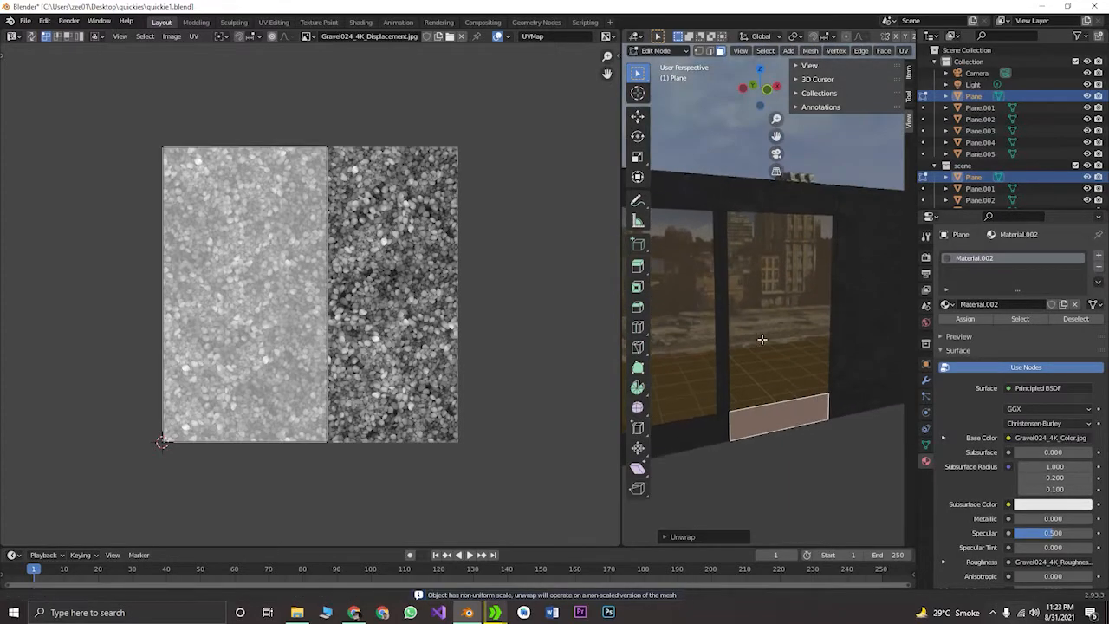
click(768, 204)
key(u)
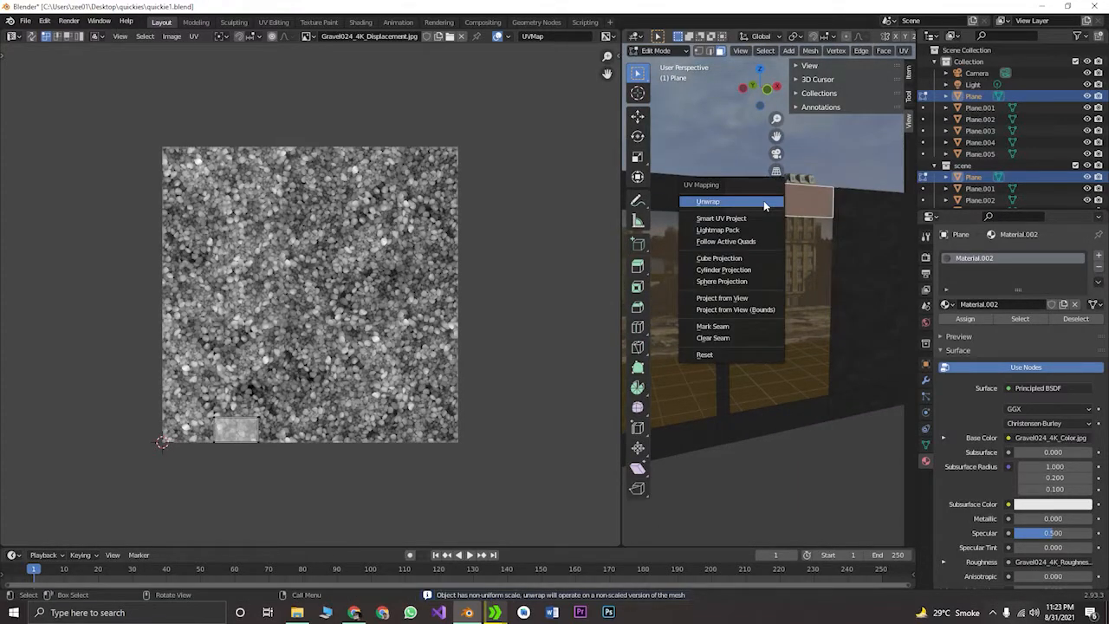
click(763, 200)
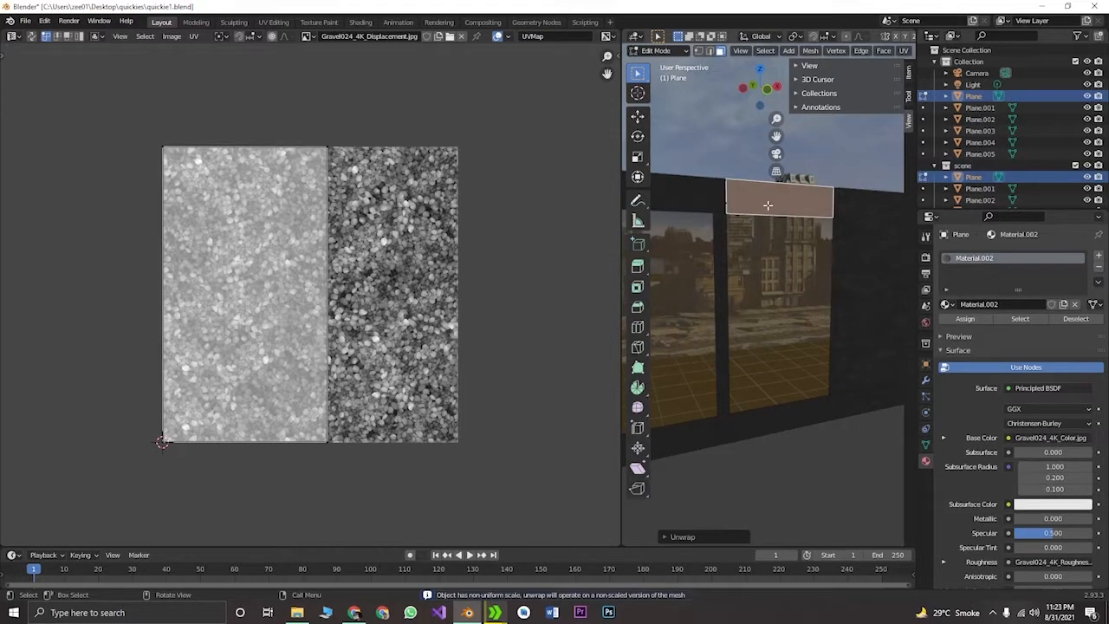
Unwrap the large wall section beside the fourth window from the camera view
key(KP_0)
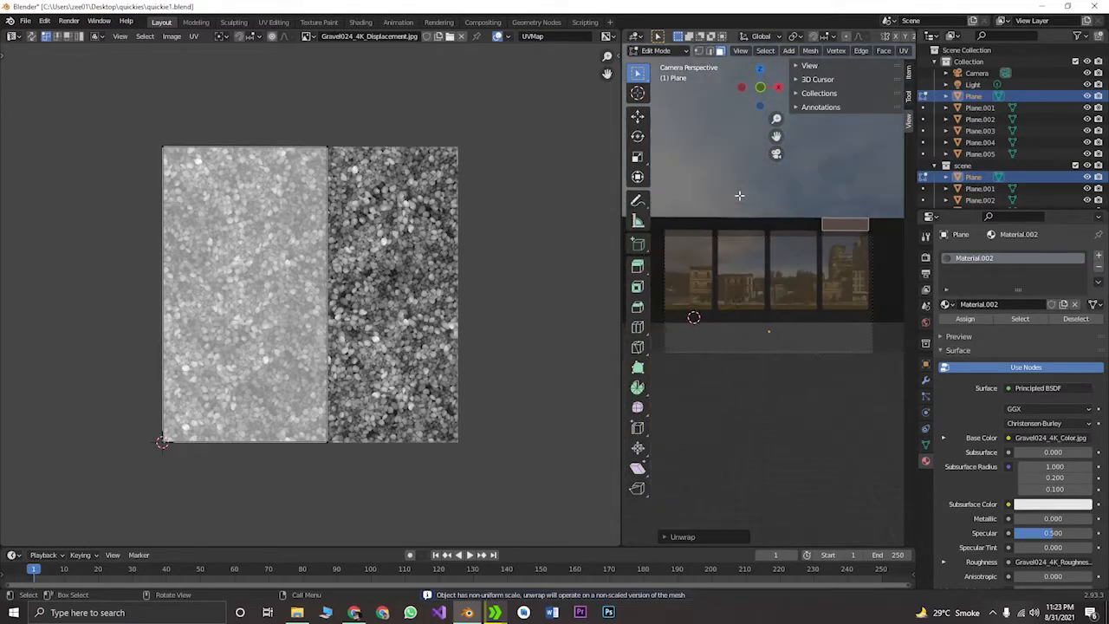
click(900, 273)
key(u)
click(896, 269)
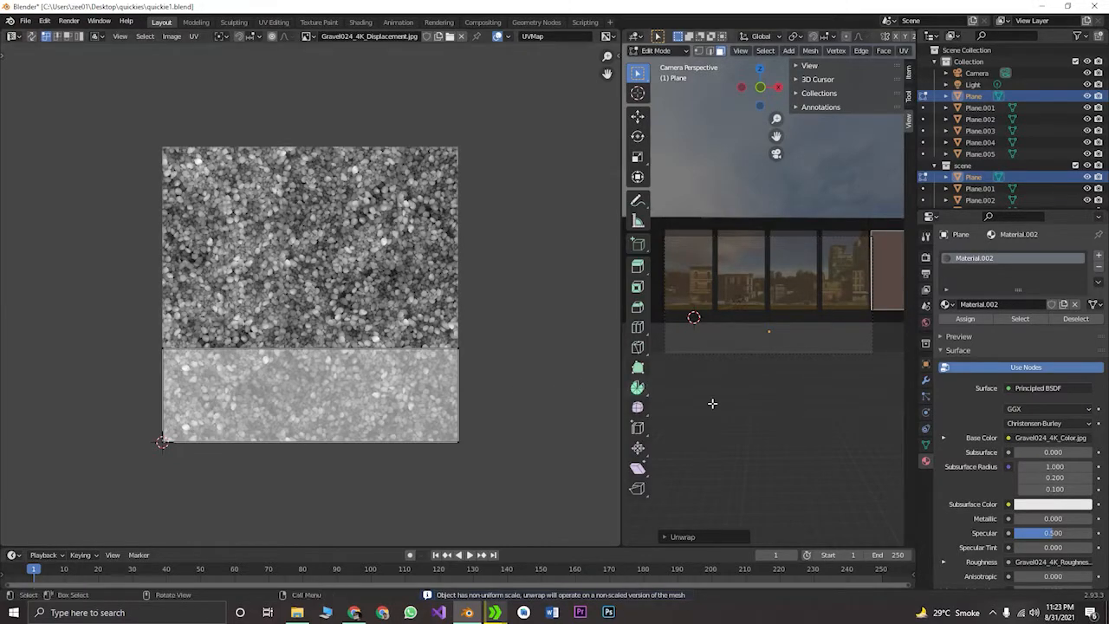
Return to Object Mode and examine the gravel texture on the wall's end section up close
key(Tab)
scroll(770, 405, up, 3)
middle_drag(5, 413, 45, 409)
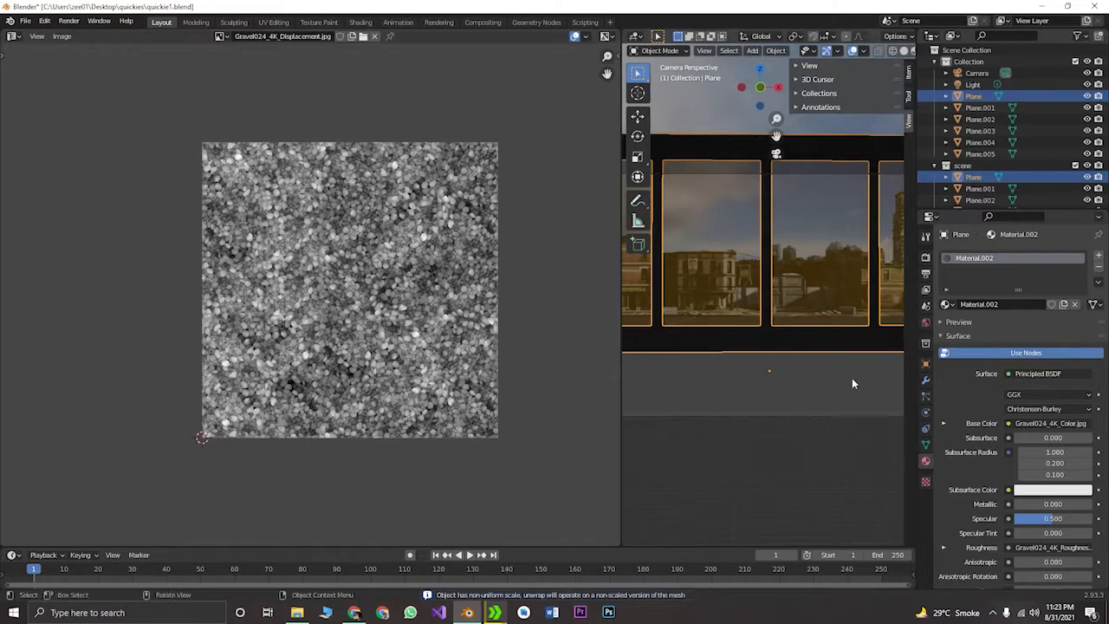
middle_drag(852, 378, 875, 371)
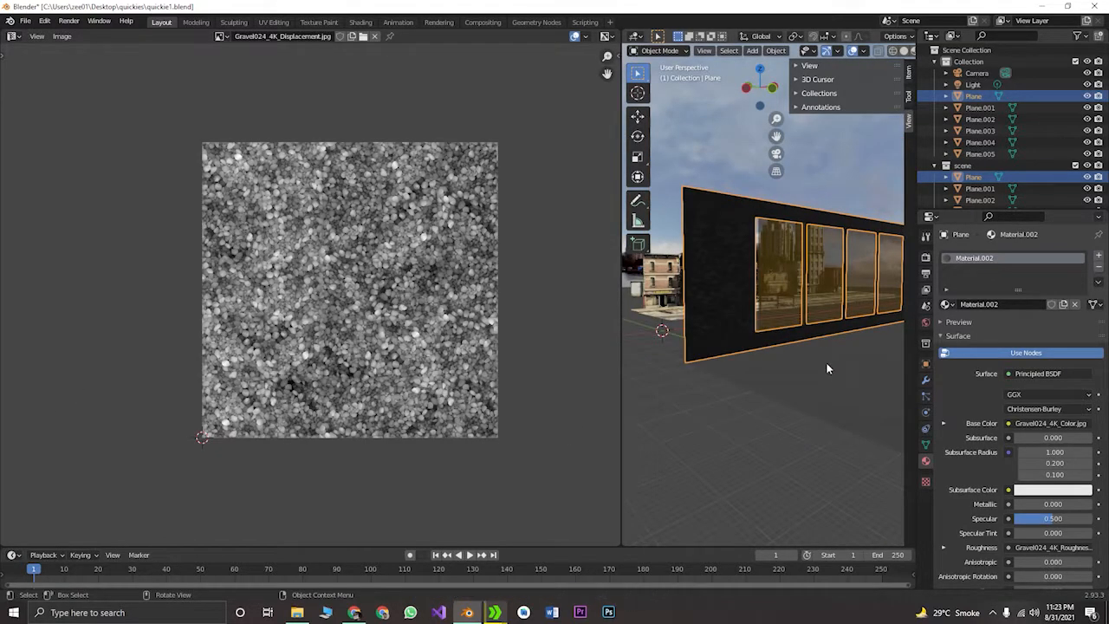
scroll(815, 347, up, 4)
scroll(696, 355, up, 2)
scroll(696, 355, up, 3)
middle_drag(705, 355, 721, 357)
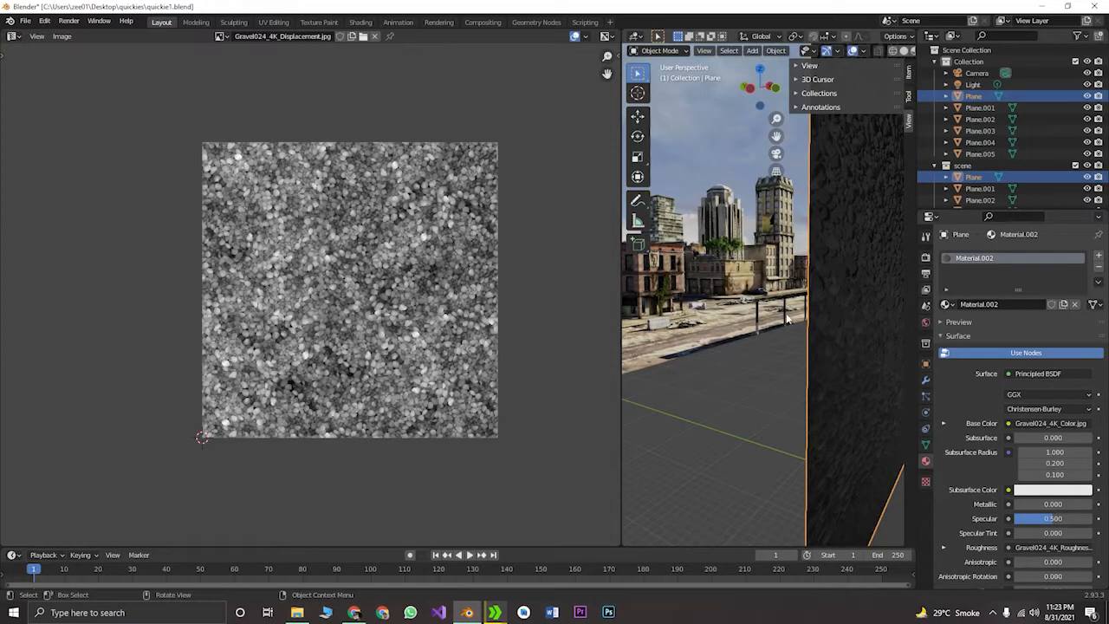
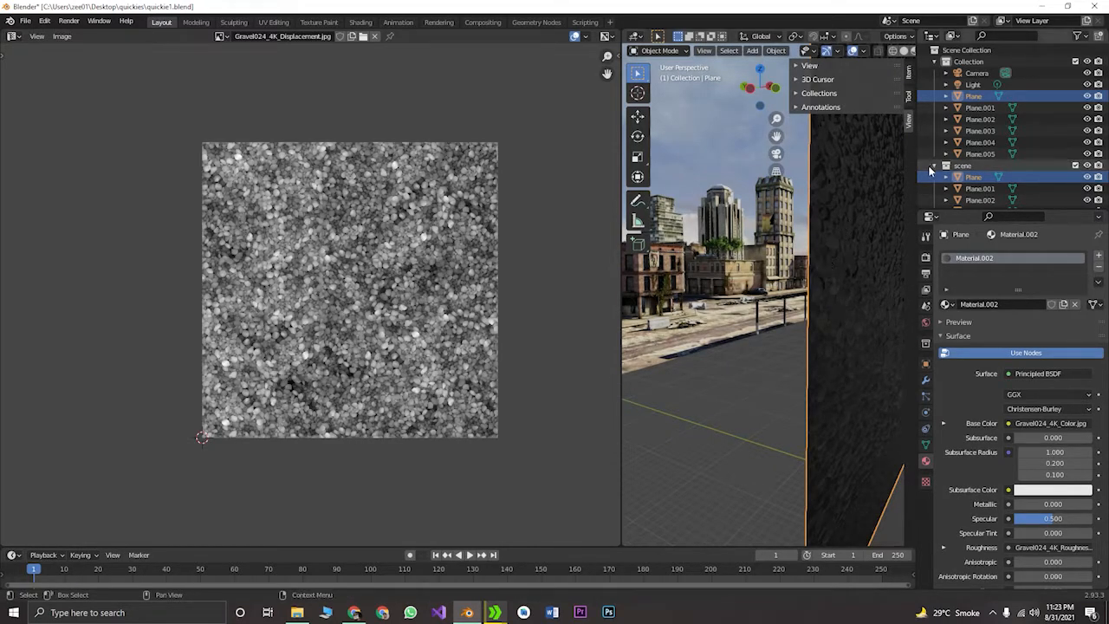
Select the curved sky backdrop mesh and show its material nodes in the Shader Editor
scroll(828, 157, down, 6)
middle_drag(808, 168, 749, 168)
click(746, 141)
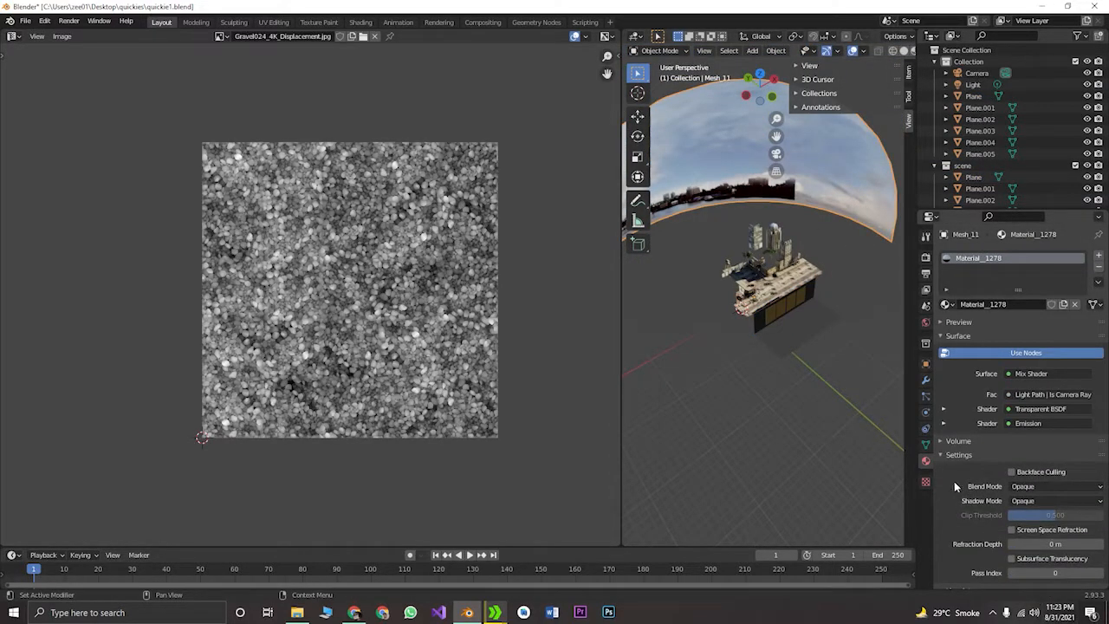
scroll(970, 454, down, 2)
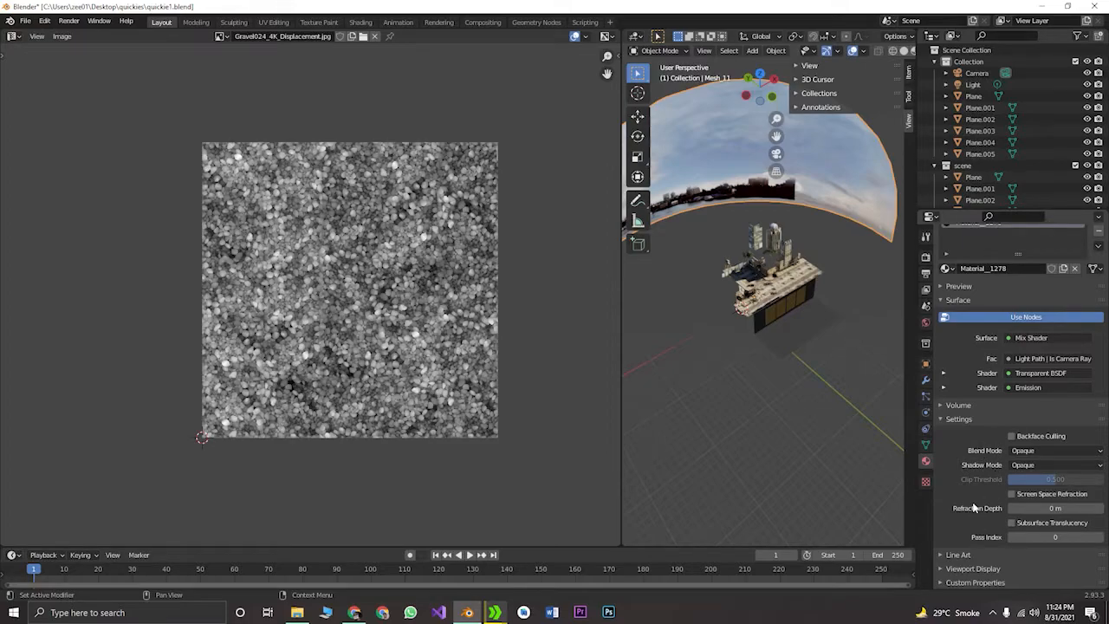
click(11, 36)
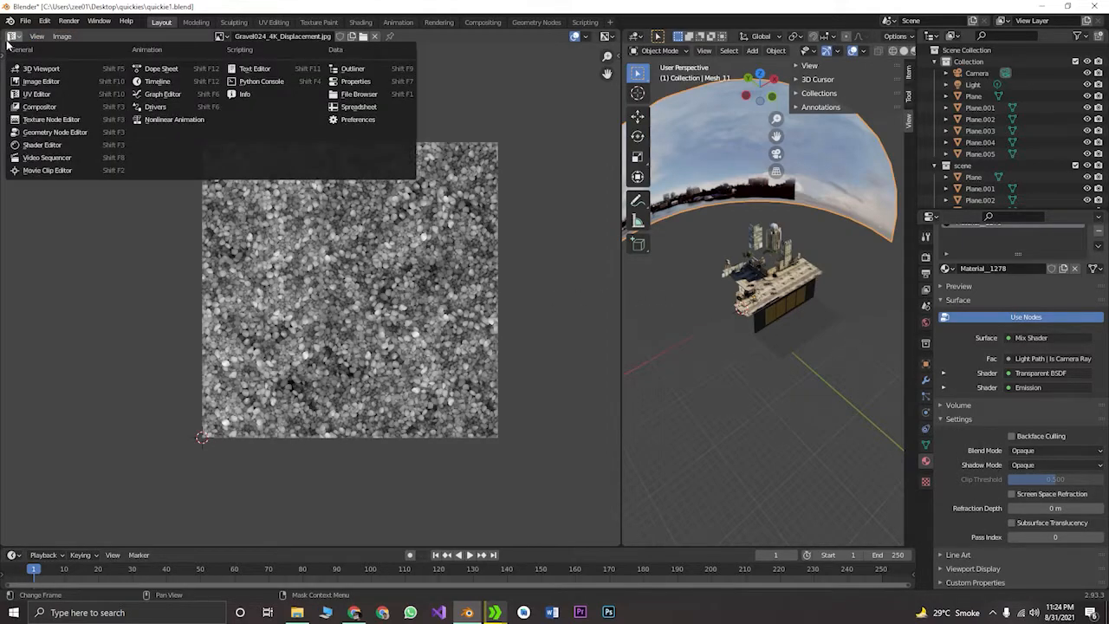
click(38, 147)
ctrl+middle_drag(106, 267, 290, 231)
ctrl+scroll(290, 231, down, 4)
scroll(198, 273, down, 2)
middle_drag(197, 273, 298, 242)
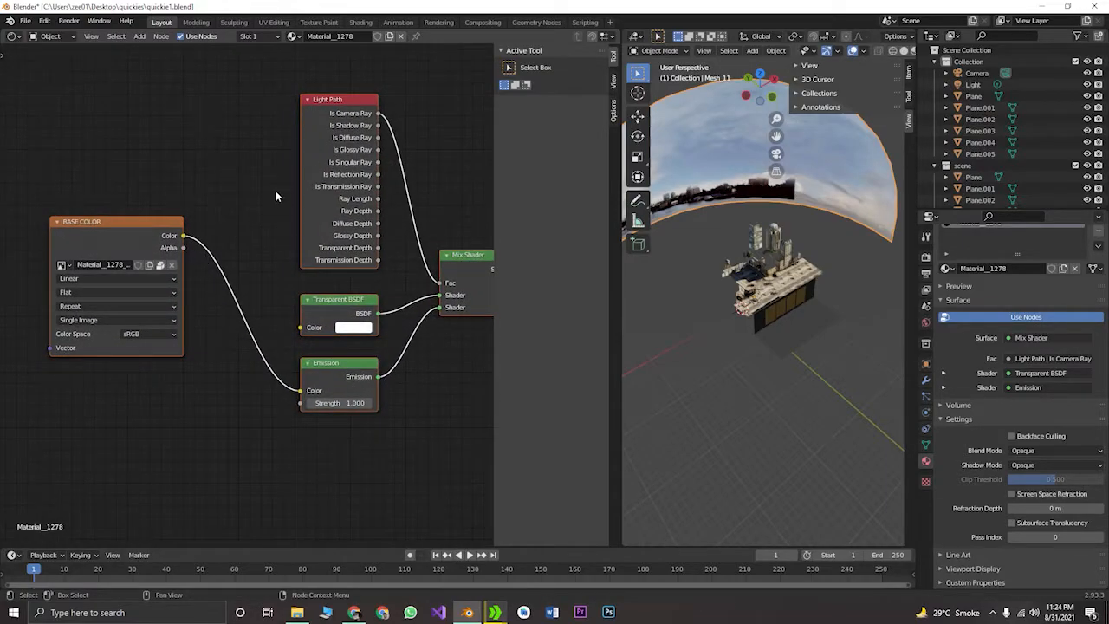
Set the sky material's Emission strength to 0.5, and reduce it further to 0.3
click(352, 404)
key(Return)
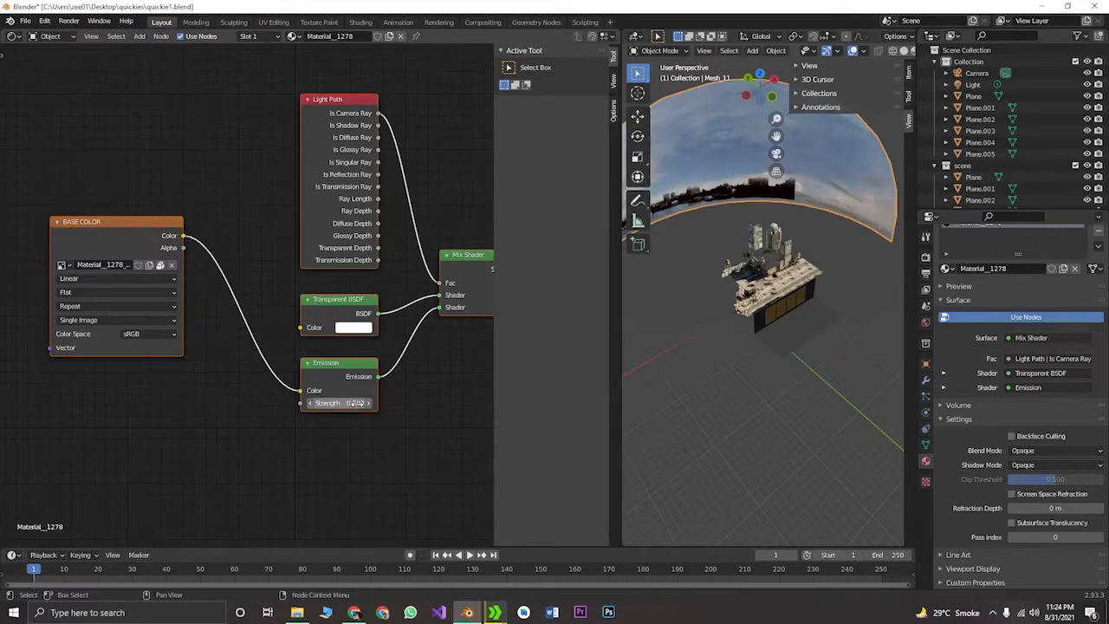
click(357, 403)
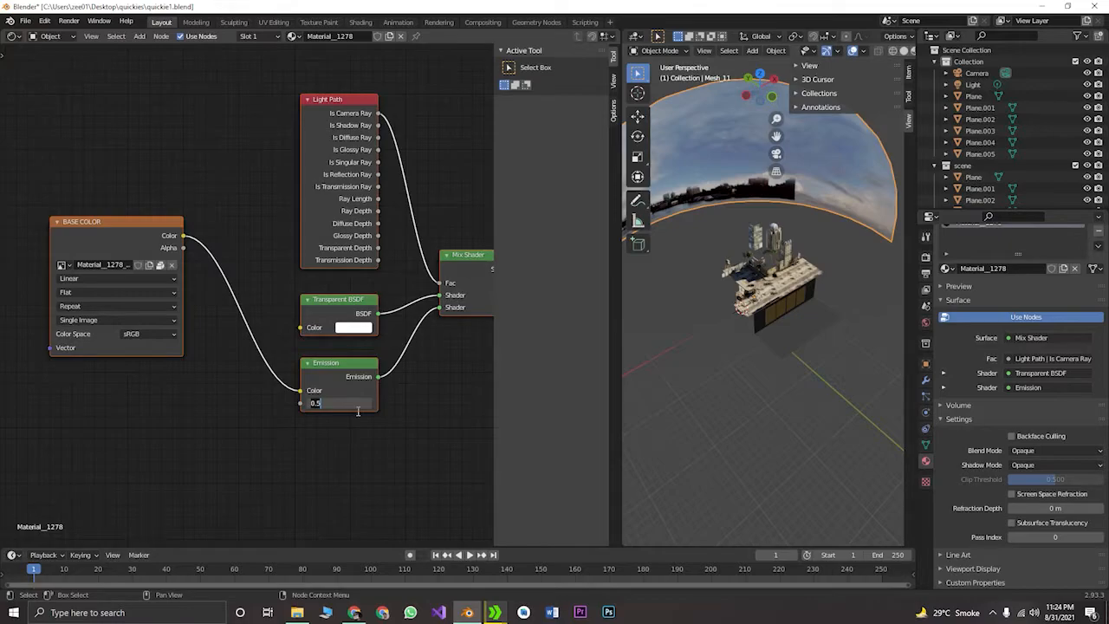
text(0.3)
key(Return)
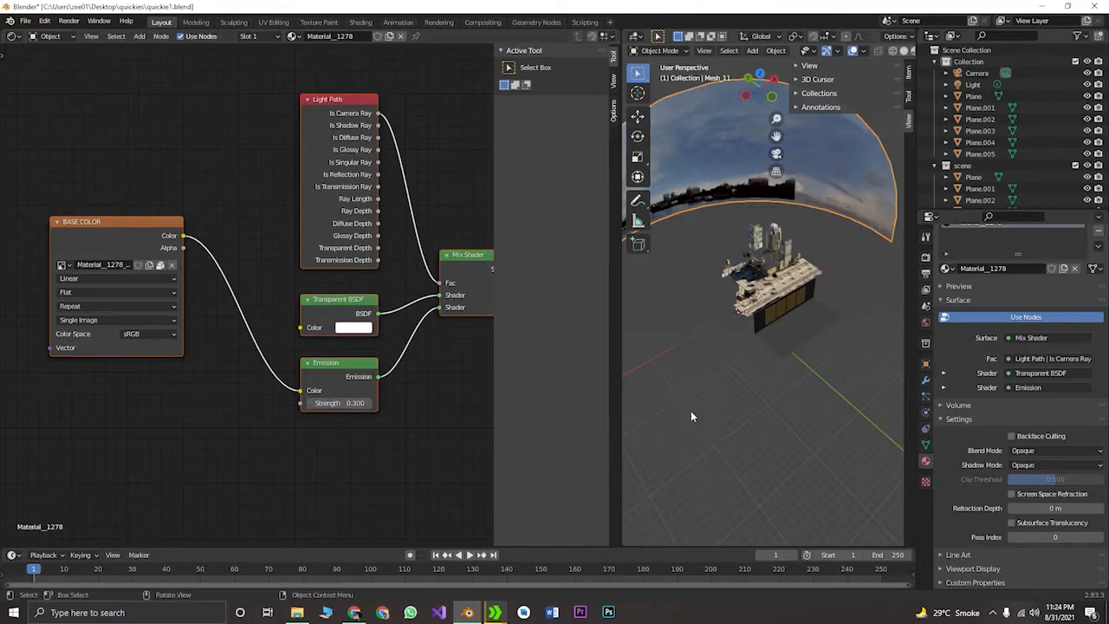
Switch to the camera view and close the Shader Editor area so the 3D viewport fills its space
key(KP_0)
scroll(844, 321, down, 12)
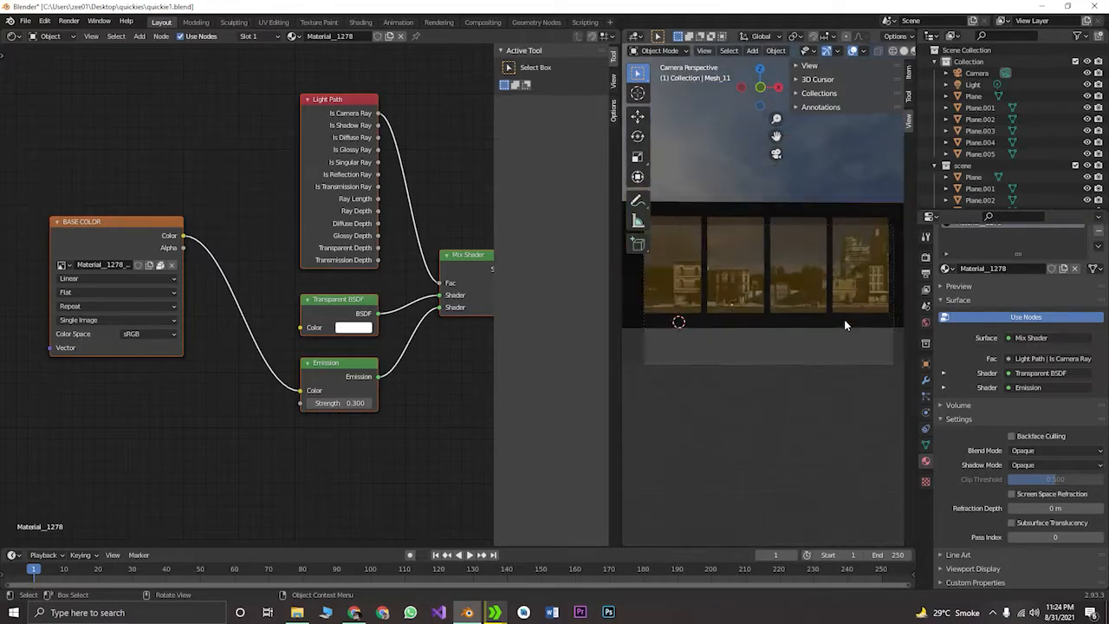
scroll(770, 347, up, 1)
scroll(771, 351, up, 2)
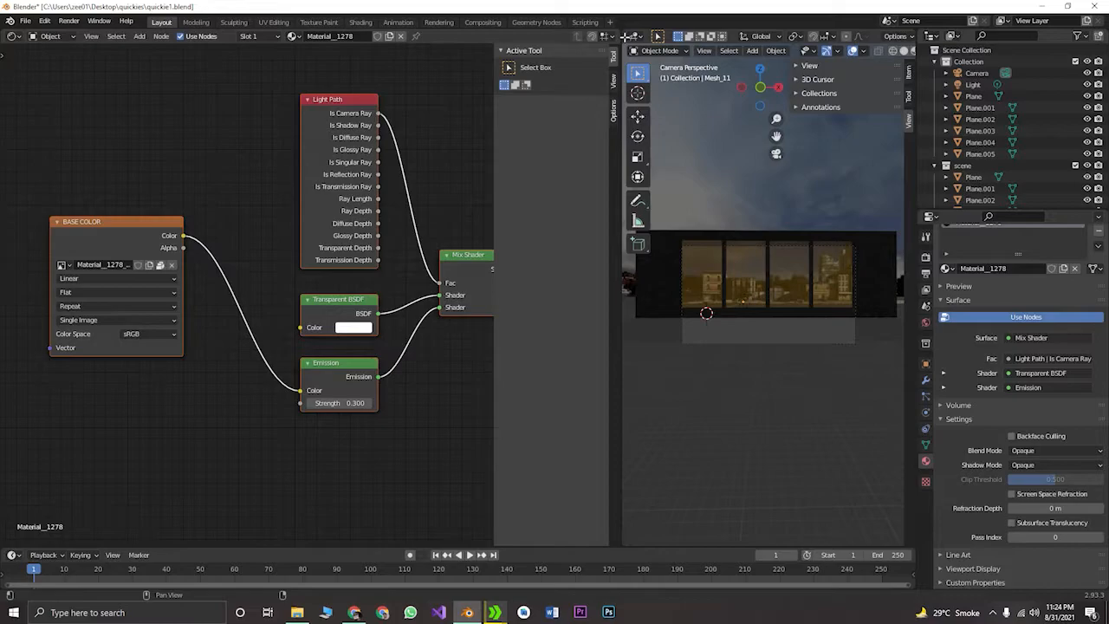
drag(626, 38, 598, 45)
scroll(365, 387, up, 2)
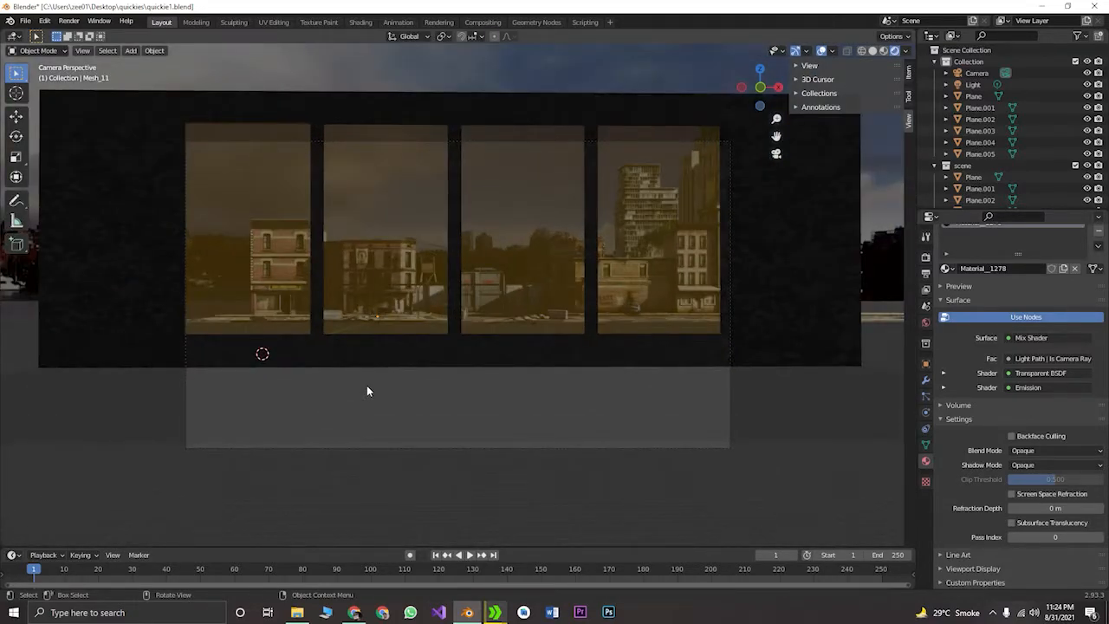
Examine the window wall and city in perspective and in the front, right and top orthographic views
middle_drag(386, 392, 449, 369)
scroll(419, 359, down, 1)
scroll(448, 369, up, 3)
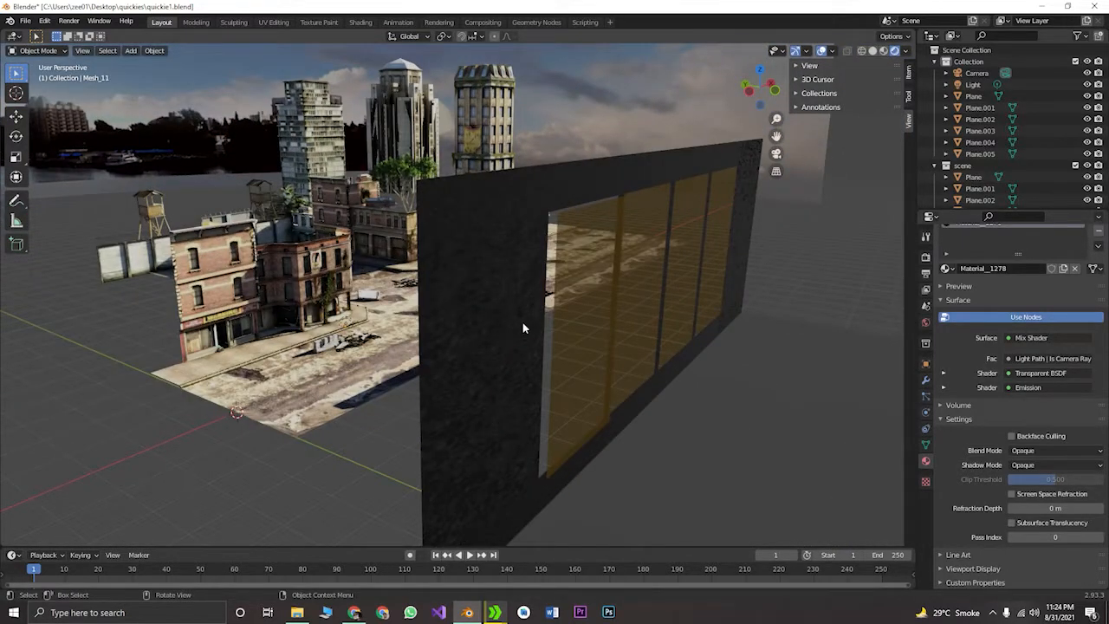
key(KP_1)
key(KP_3)
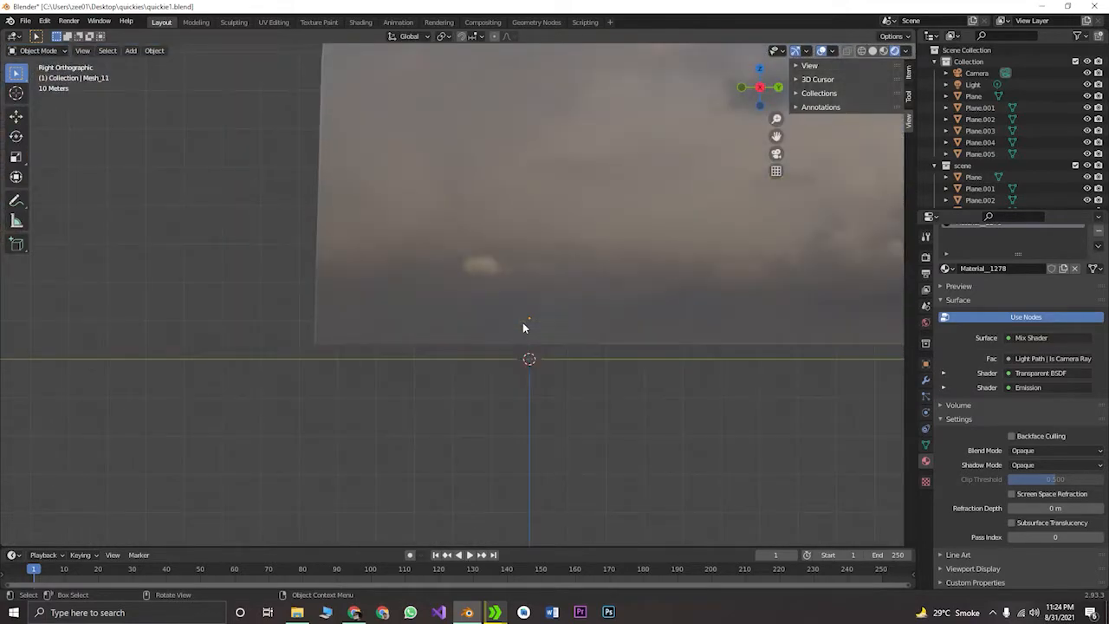
key(KP_1)
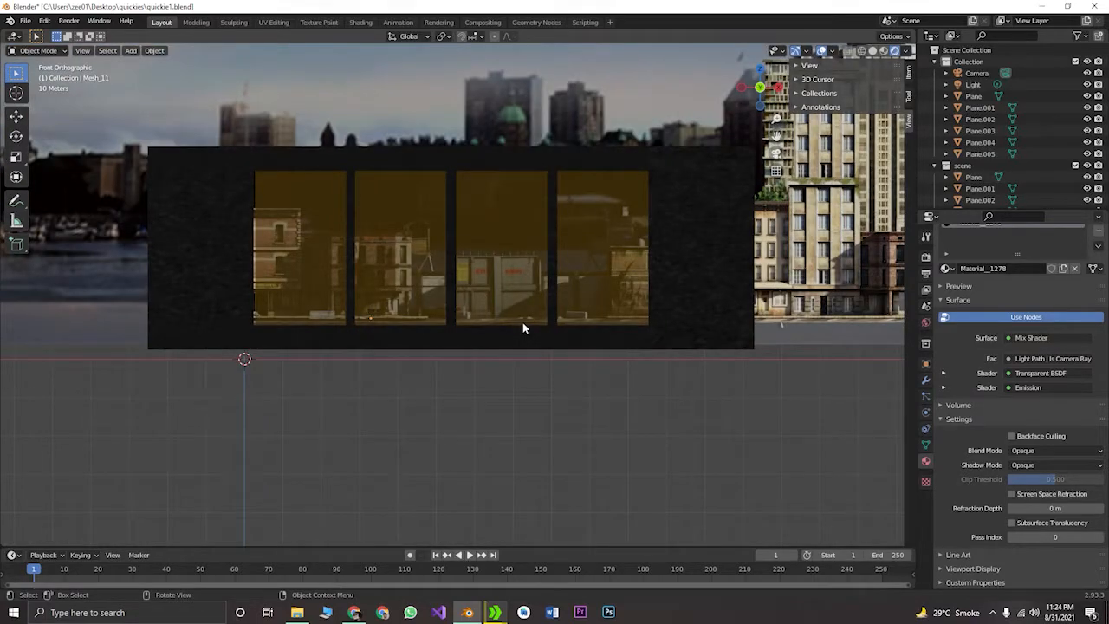
key(KP_4)
key(KP_5)
key(KP_7)
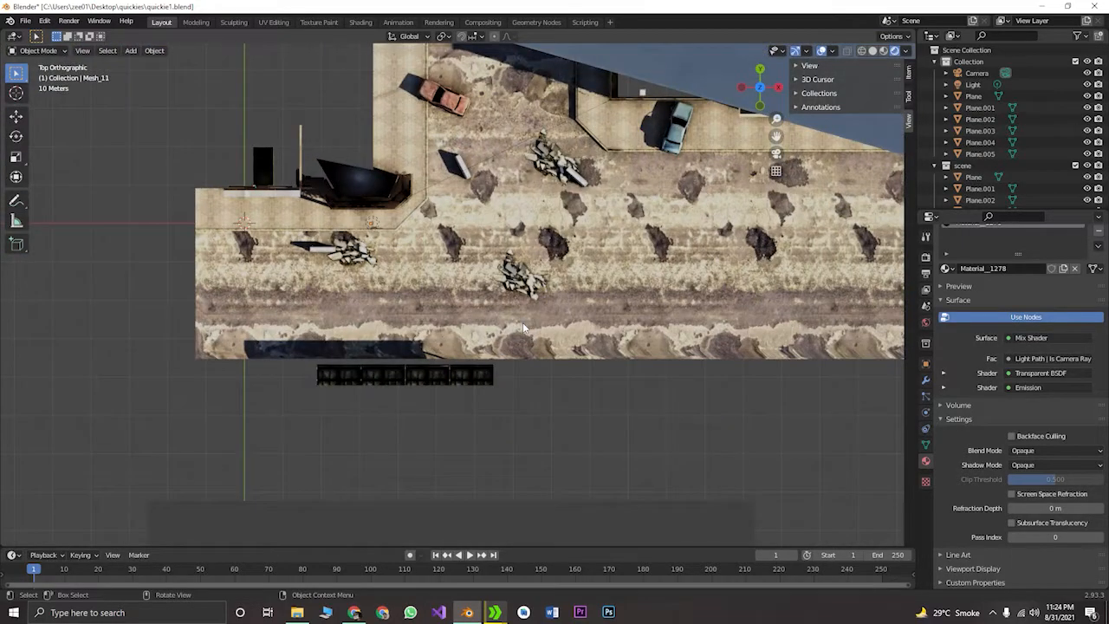
key(KP_1)
key(KP_3)
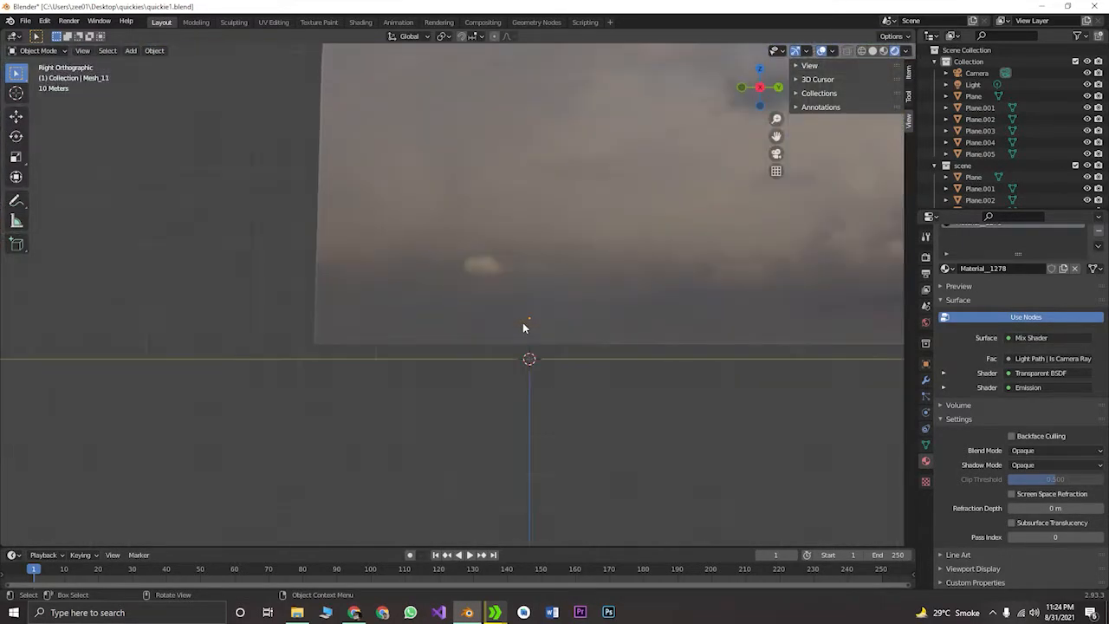
scroll(523, 327, up, 10)
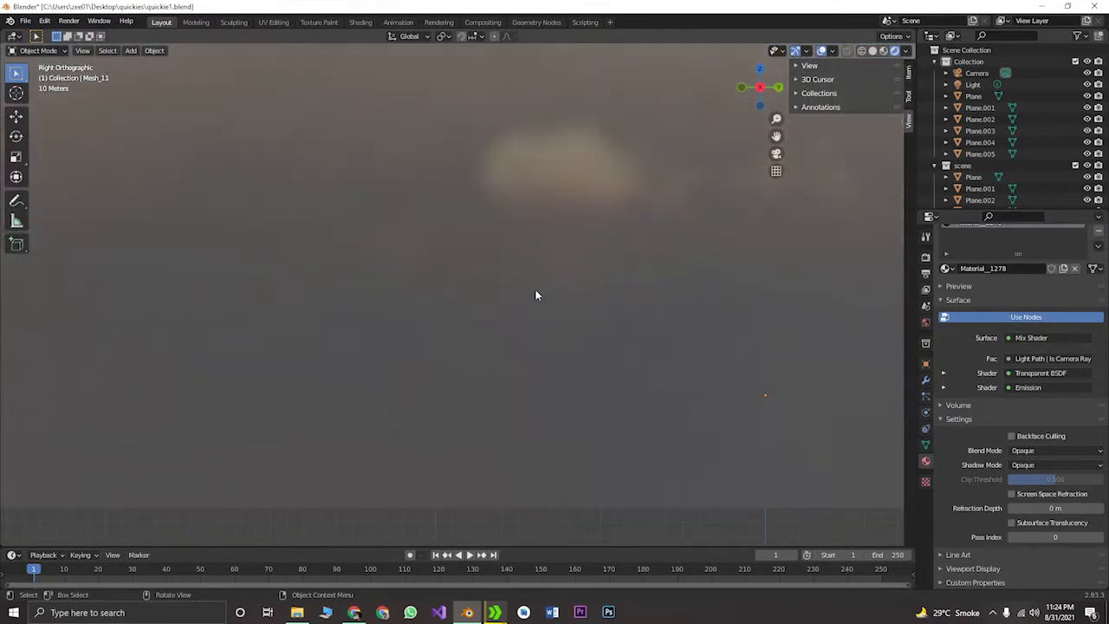
scroll(536, 295, up, 3)
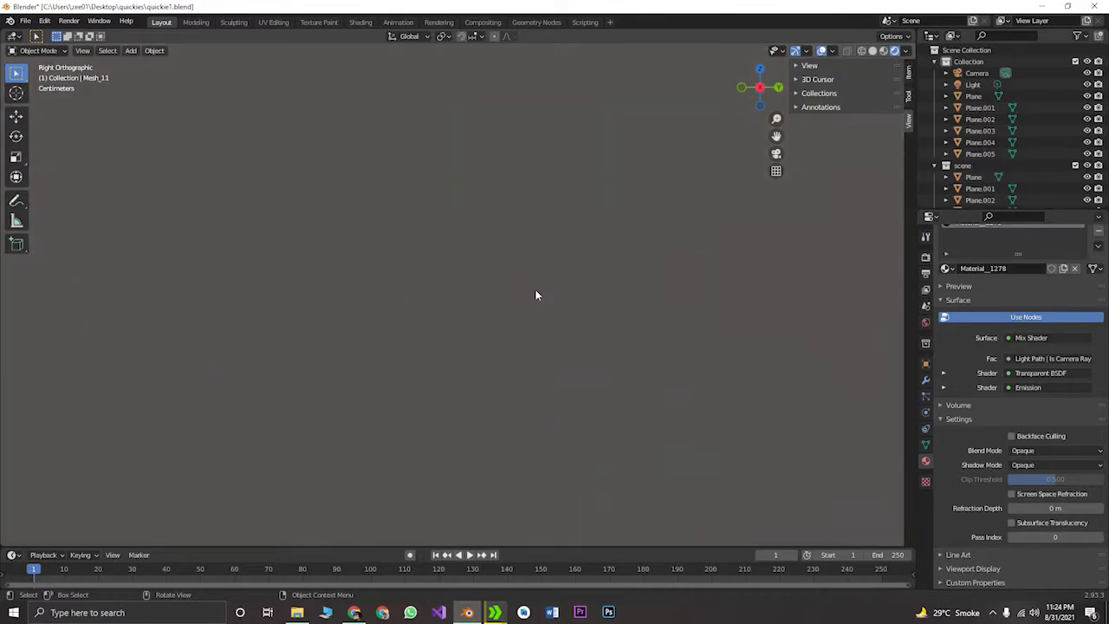
scroll(558, 247, down, 15)
middle_drag(560, 243, 461, 324)
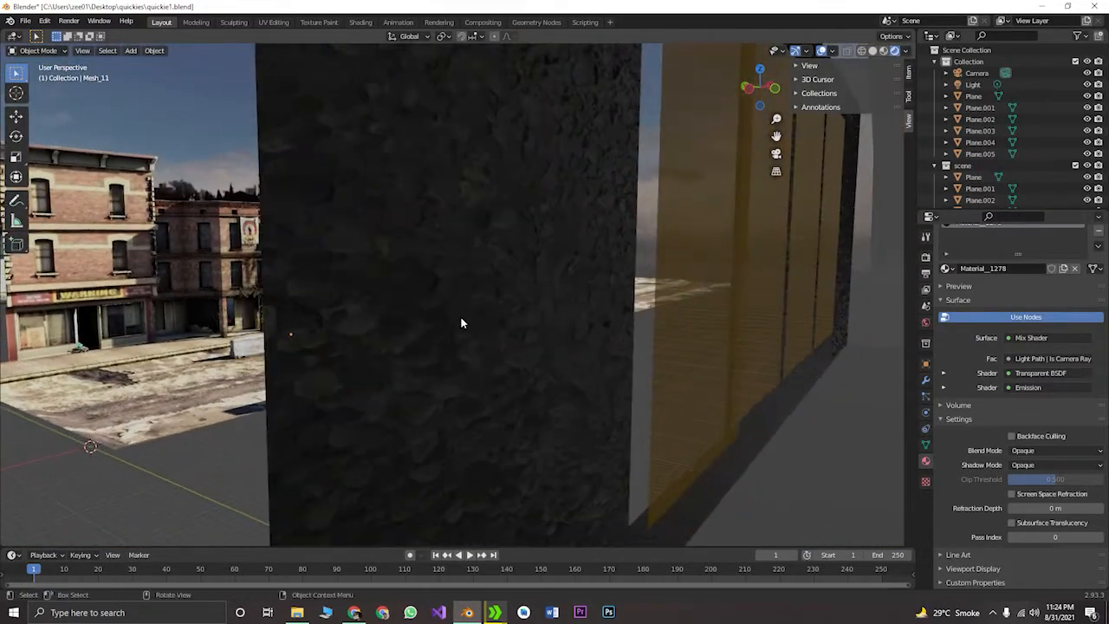
Move the leftmost window pane along the Y axis until it sits flush in its wall opening
click(659, 307)
key(g)
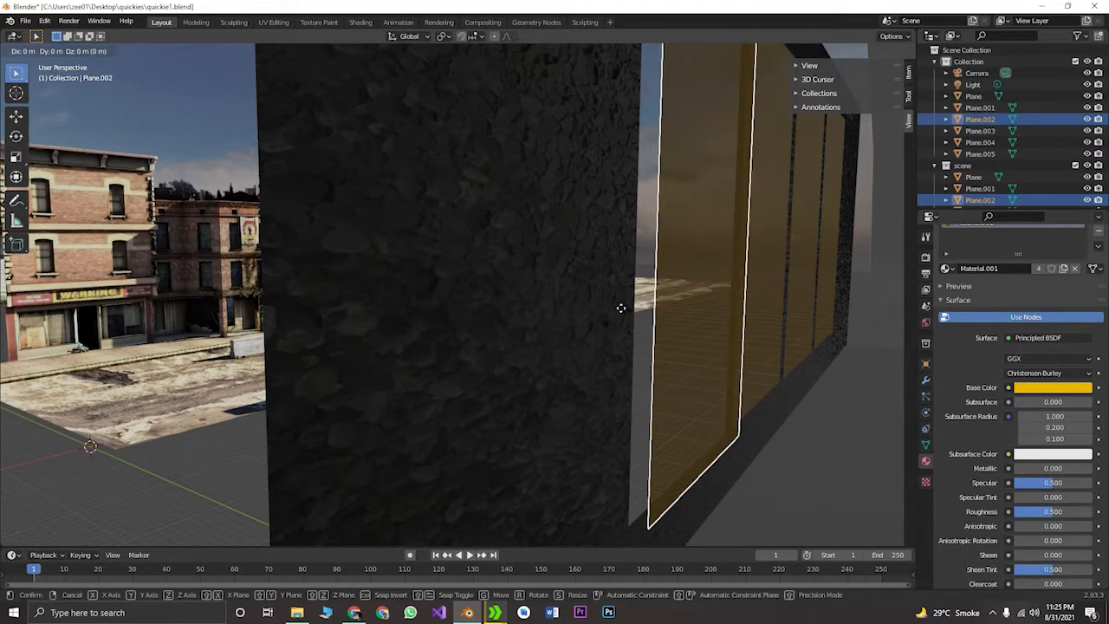
key(y)
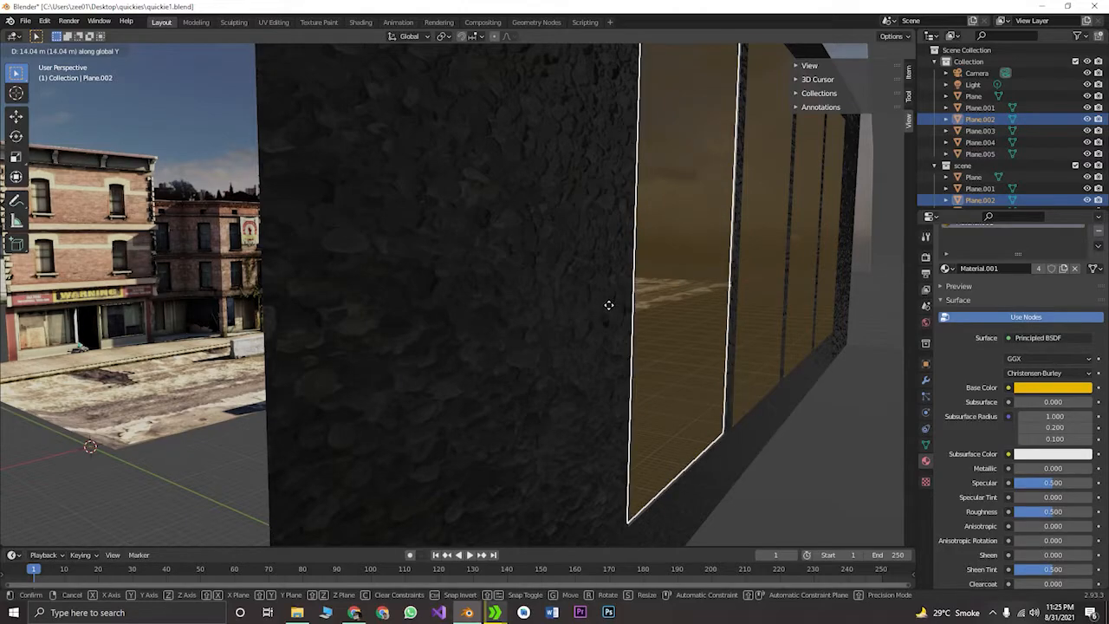
click(607, 305)
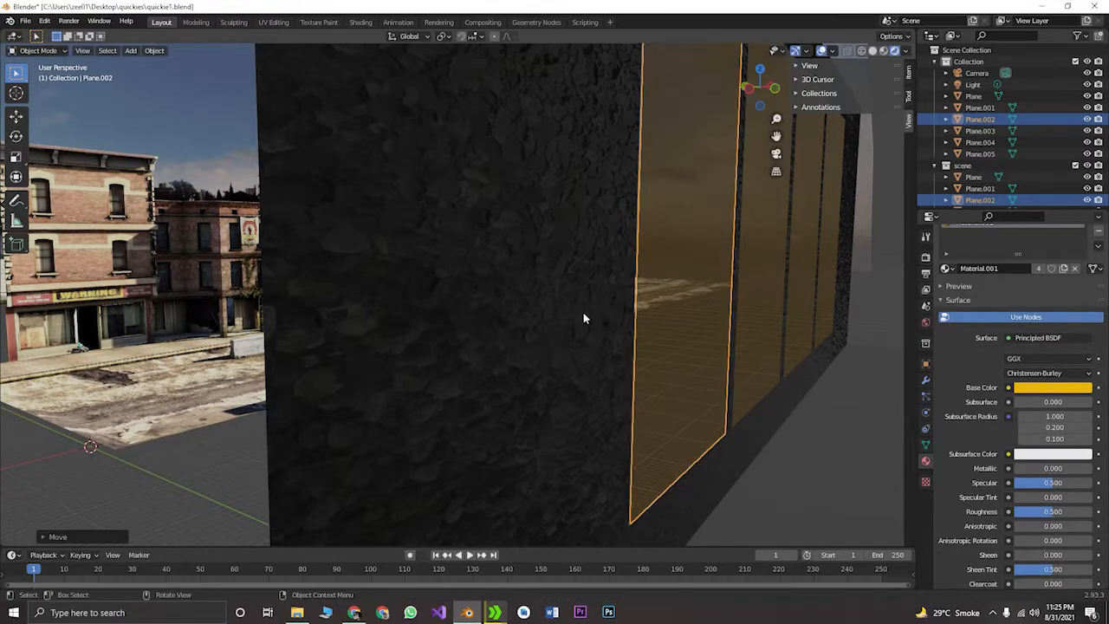
In the camera view, nudge the leftmost window pane slightly along the X axis to line it up with its opening
click(241, 480)
scroll(806, 388, down, 5)
middle_drag(825, 373, 686, 321)
scroll(706, 323, up, 4)
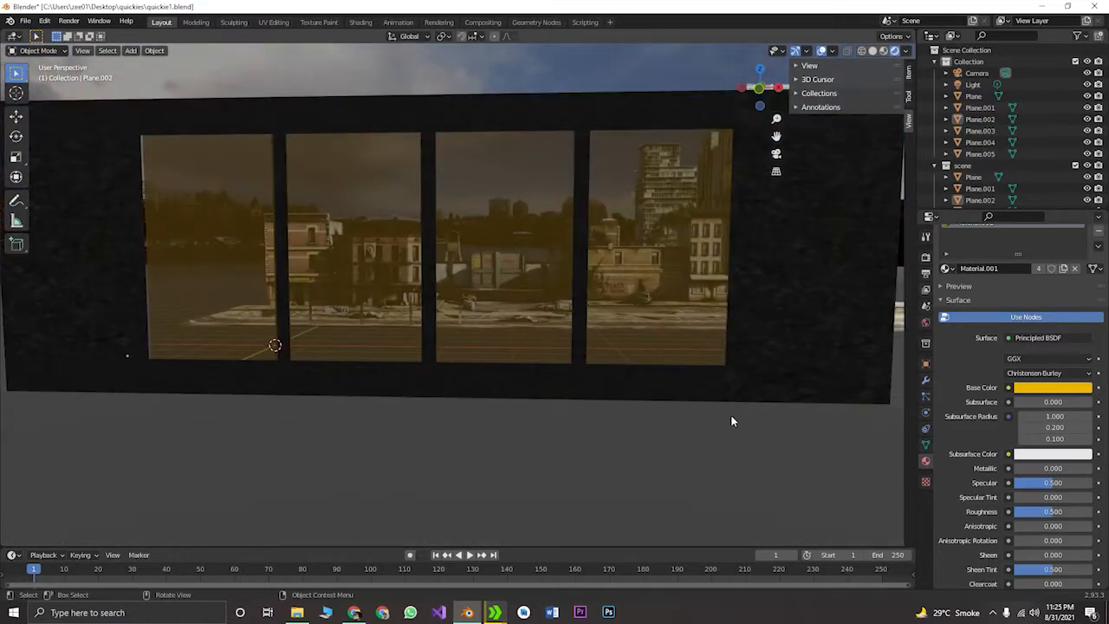
key(KP_0)
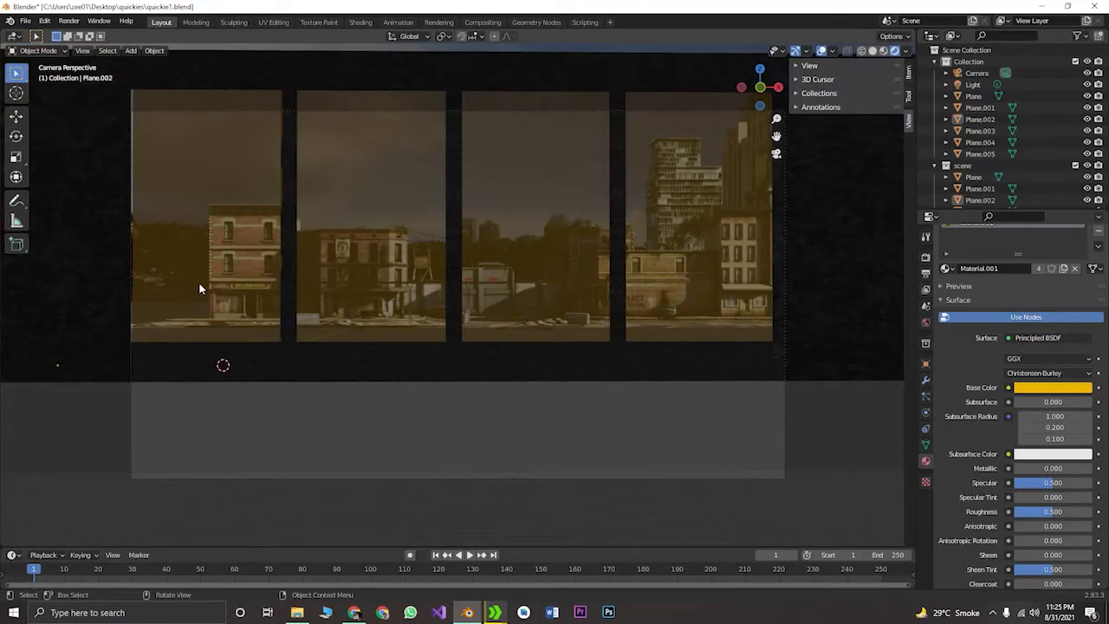
click(198, 289)
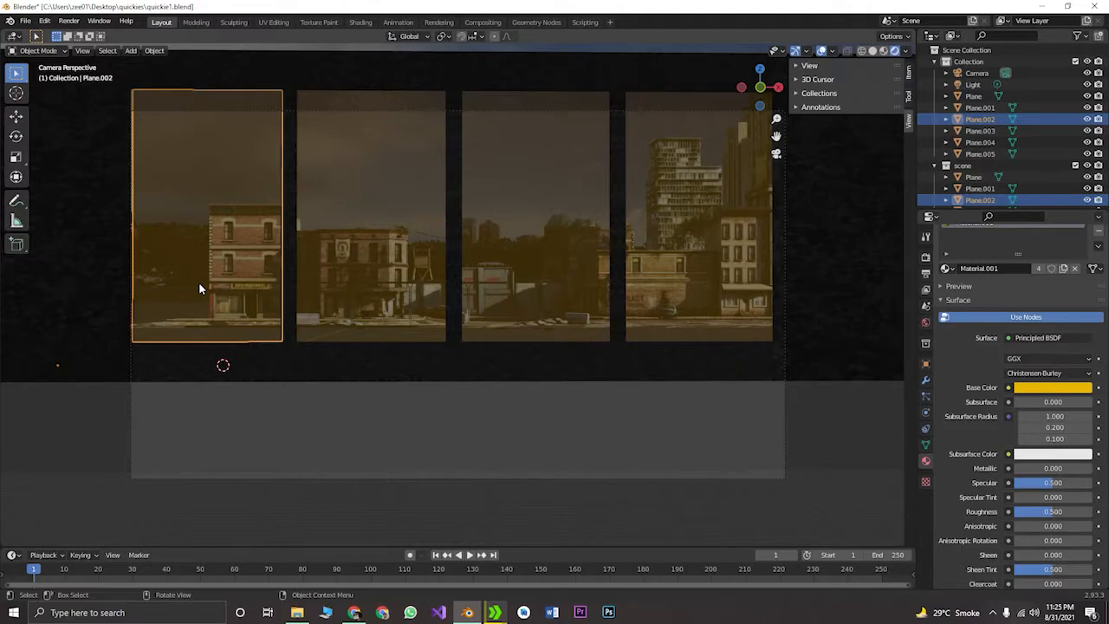
key(g)
key(x)
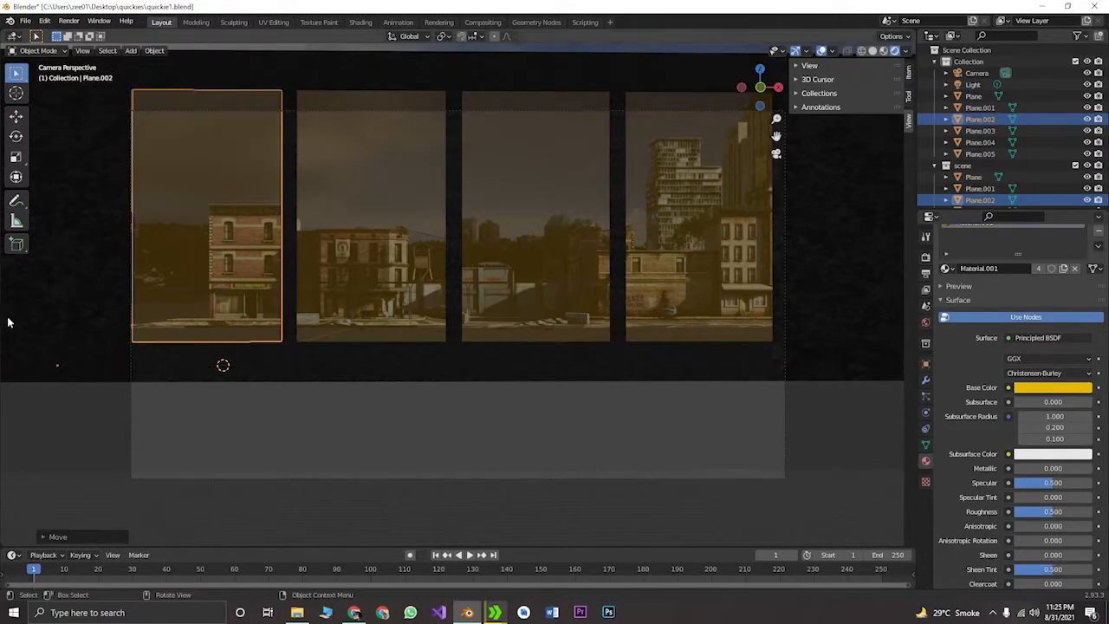
Select the floor plane in front of the window wall and bring the whole plane into view
click(114, 451)
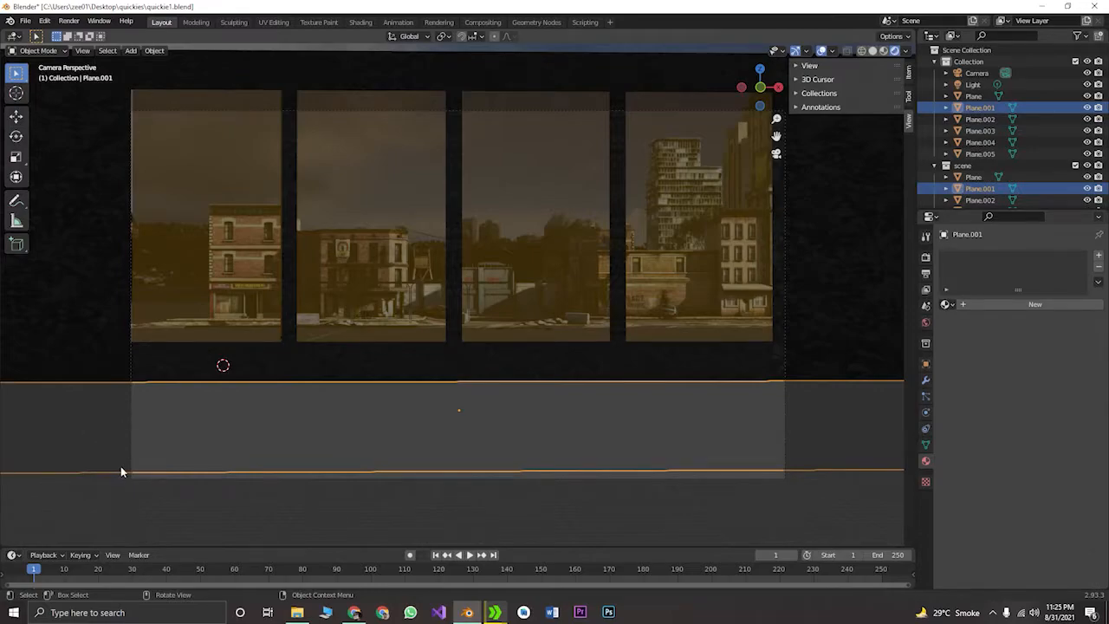
scroll(381, 435, down, 3)
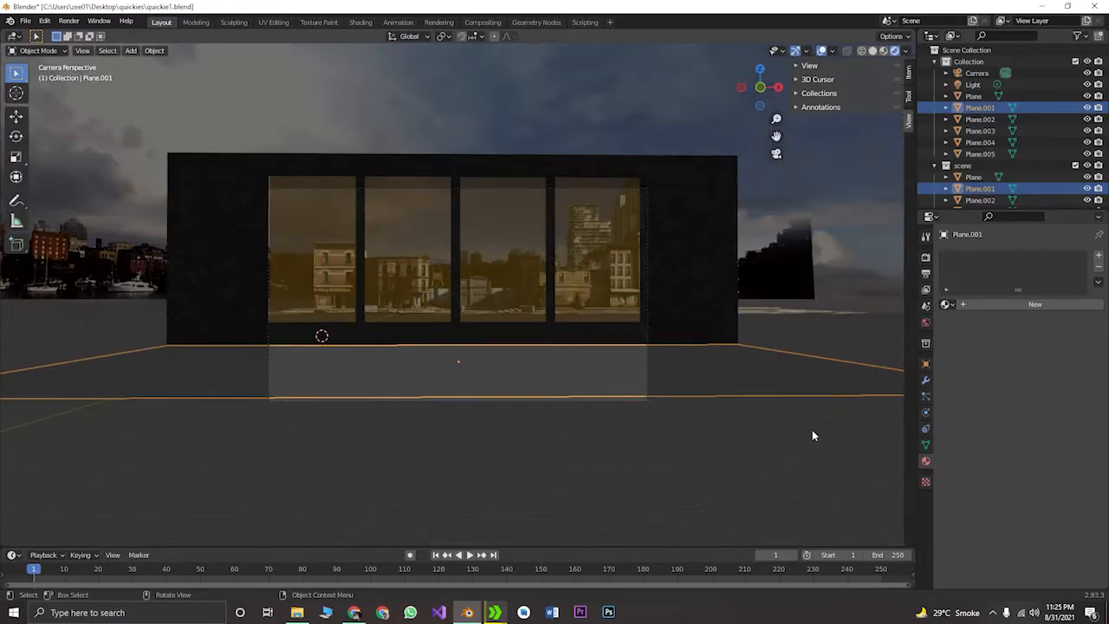
scroll(645, 311, down, 3)
middle_drag(538, 403, 652, 466)
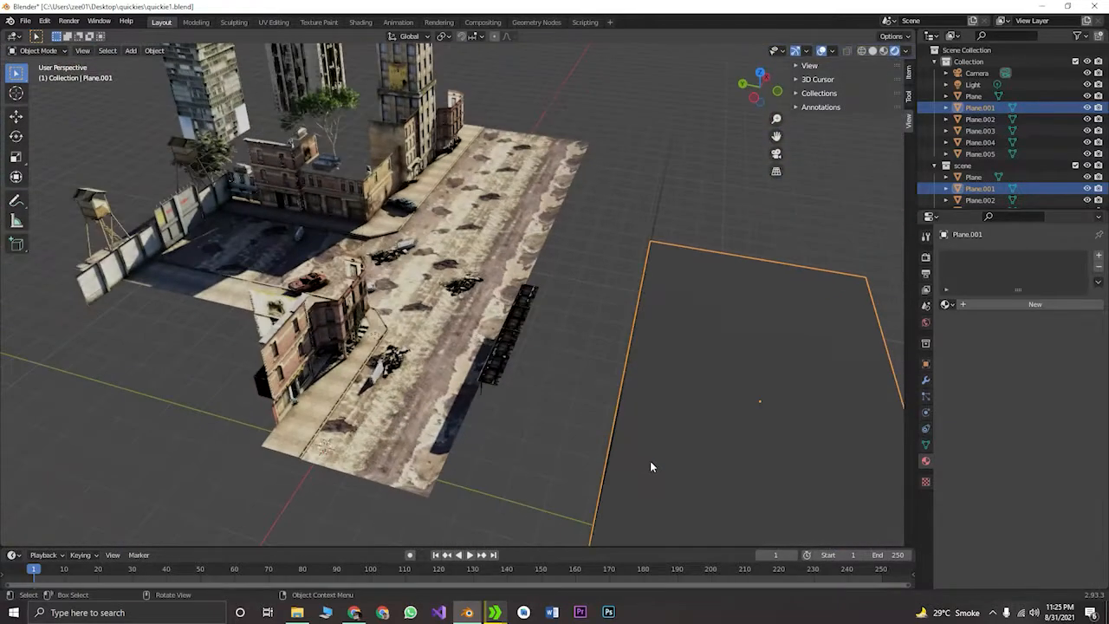
scroll(625, 451, down, 3)
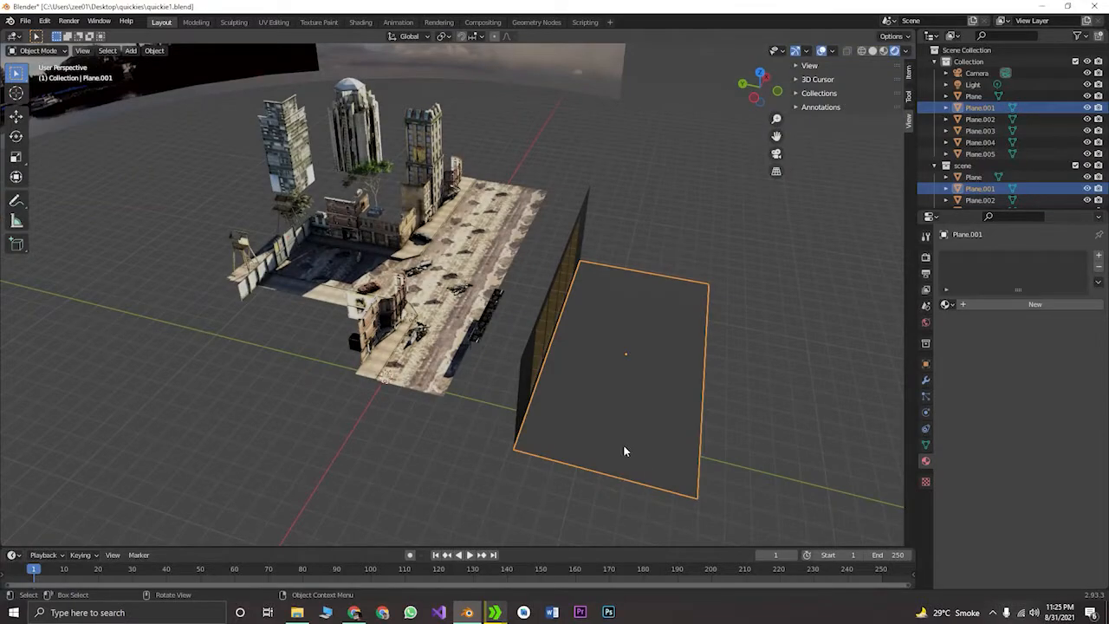
In File Explorer, extract the Bricks069_4K-PNG archive in the quickies folder, open the extracted folder, and return to Blender
click(298, 613)
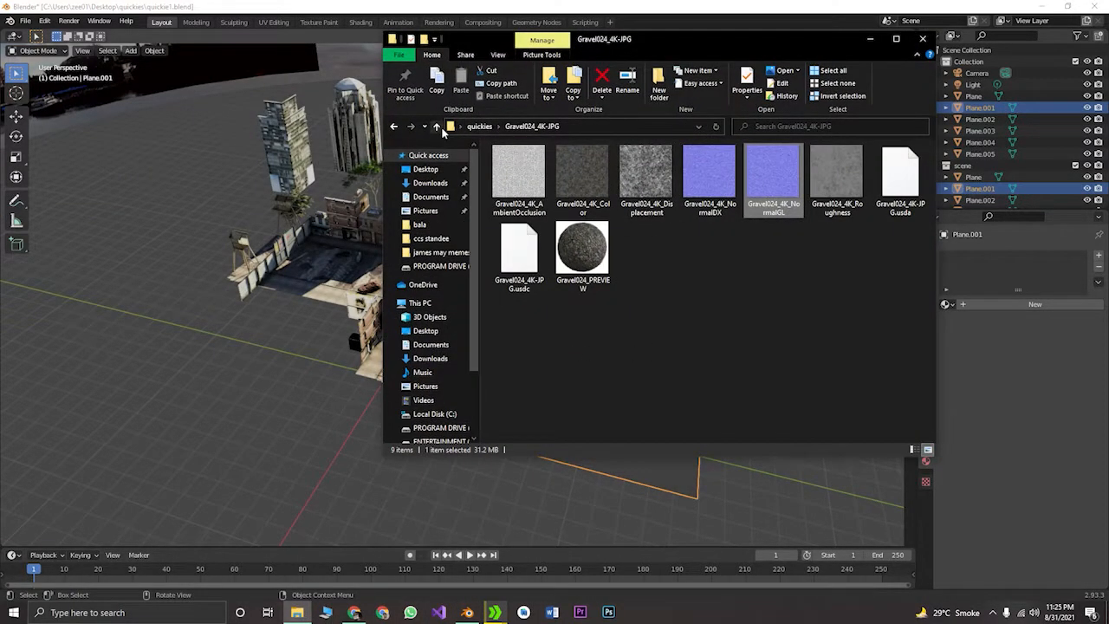
click(436, 126)
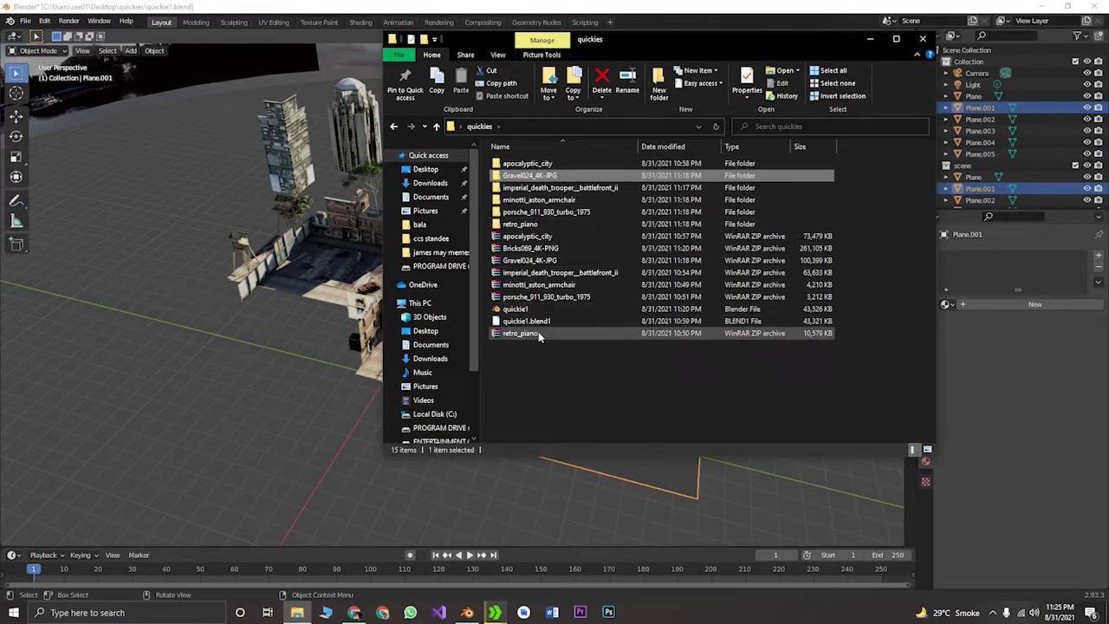
right_click(551, 249)
click(609, 305)
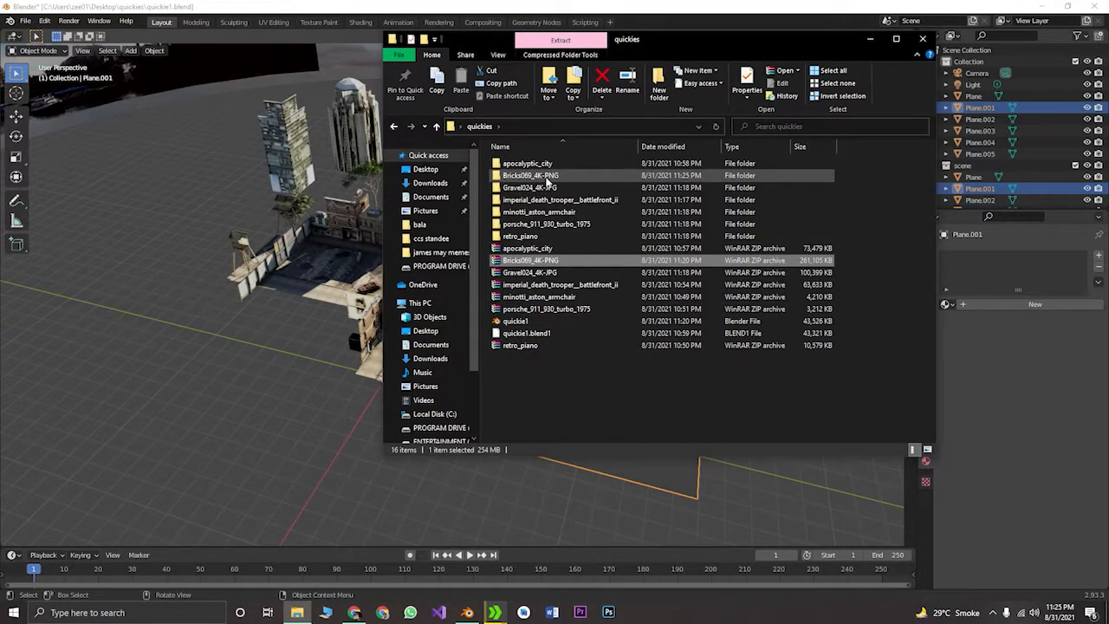
double_click(547, 176)
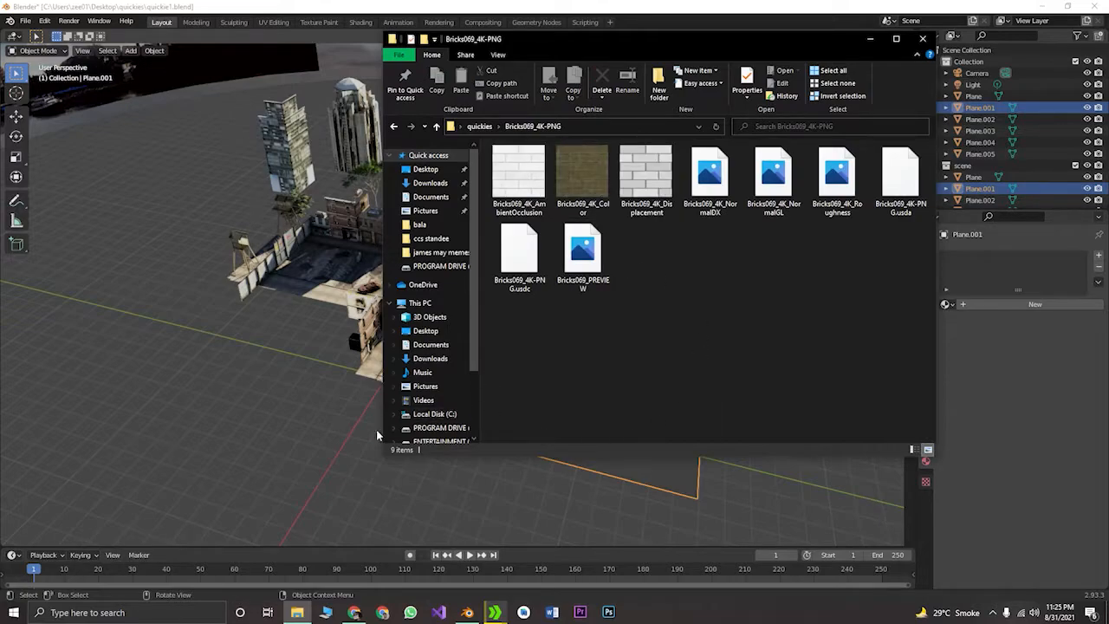
click(870, 39)
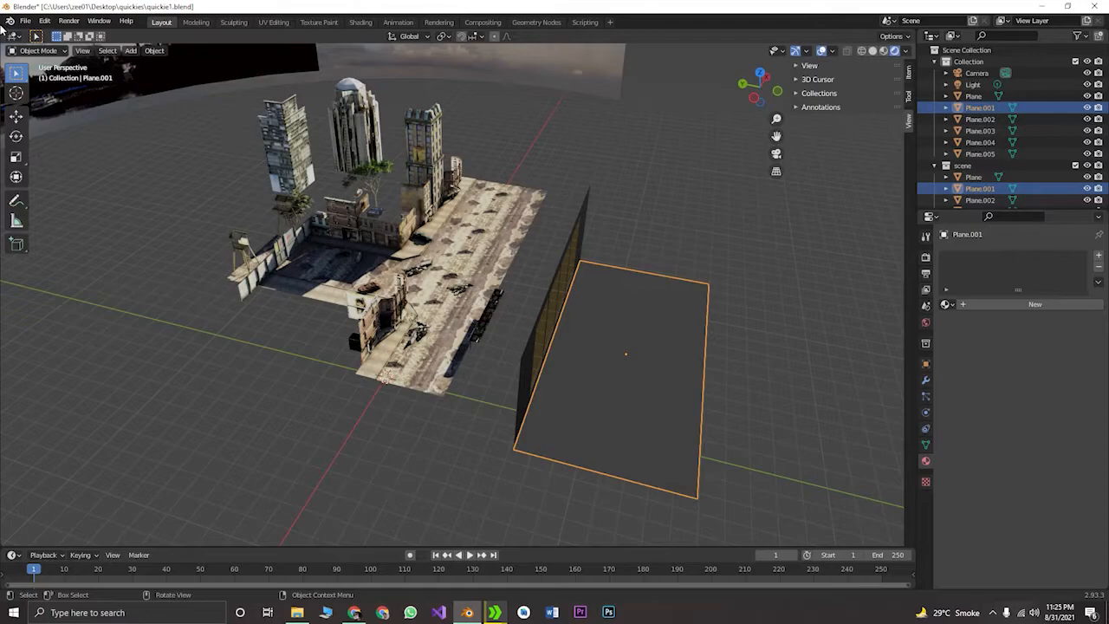
Split the 3D viewport, turn the new area into a Shader Editor, and create a new material on the floor plane
drag(5, 33, 599, 125)
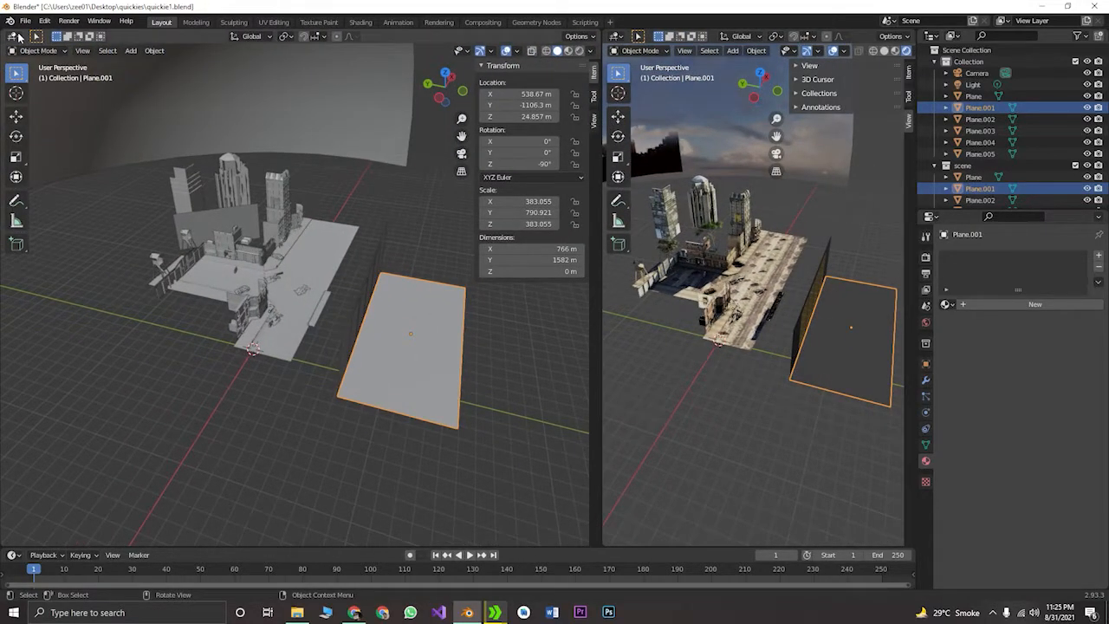
click(14, 36)
click(47, 145)
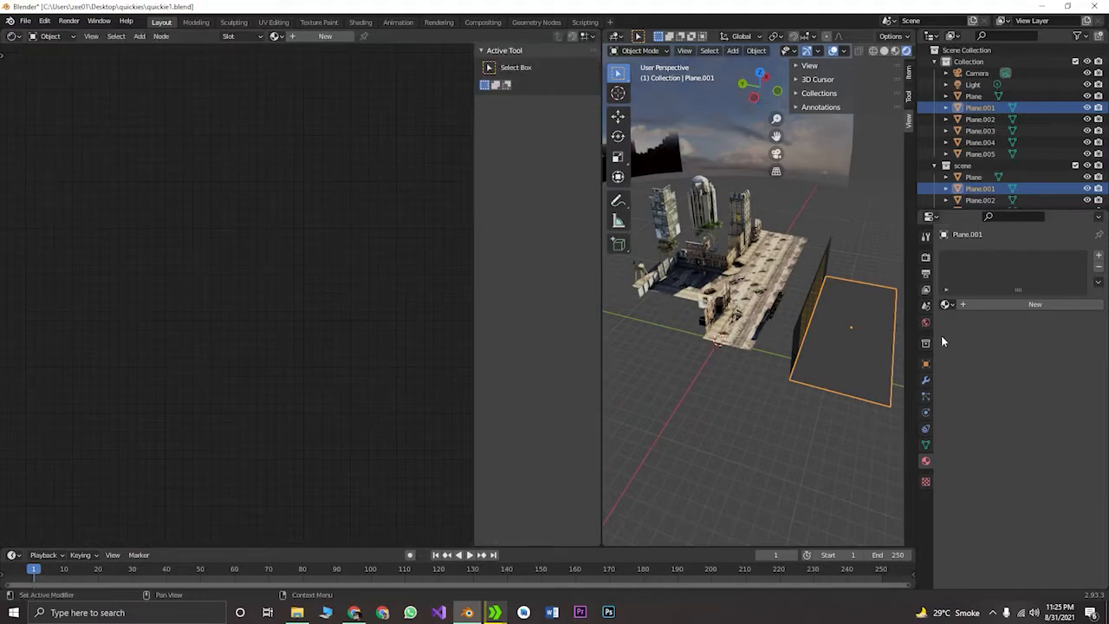
click(992, 305)
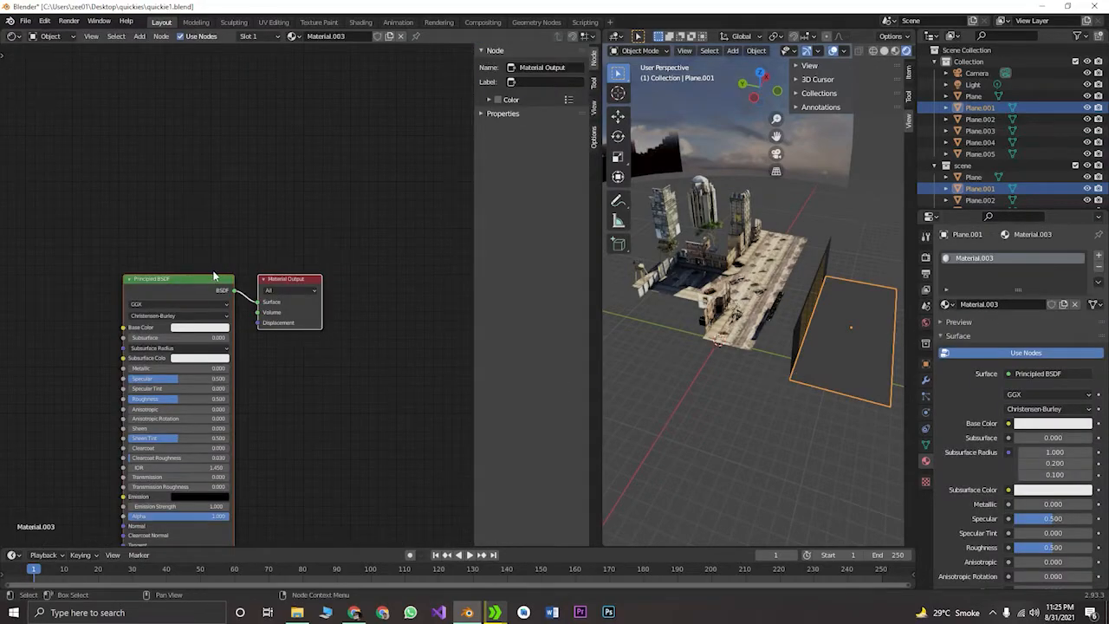
middle_drag(214, 276, 338, 191)
Add the Bricks069_4K_Color image to the floor material, connect its Color to the Principled BSDF's Base Color, and save the file
click(297, 613)
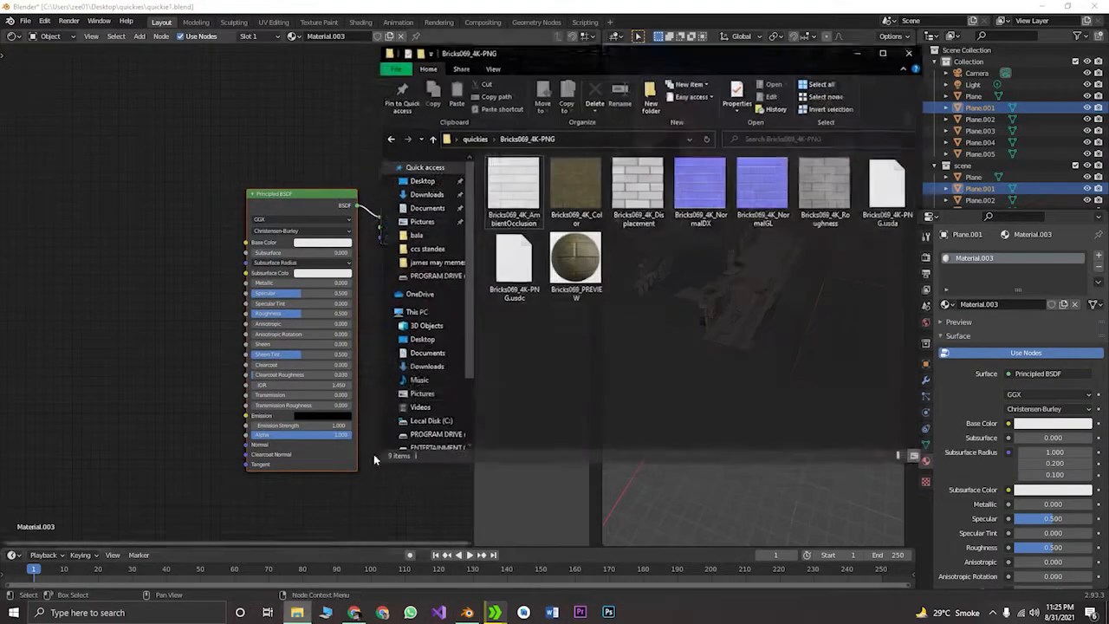
double_click(591, 165)
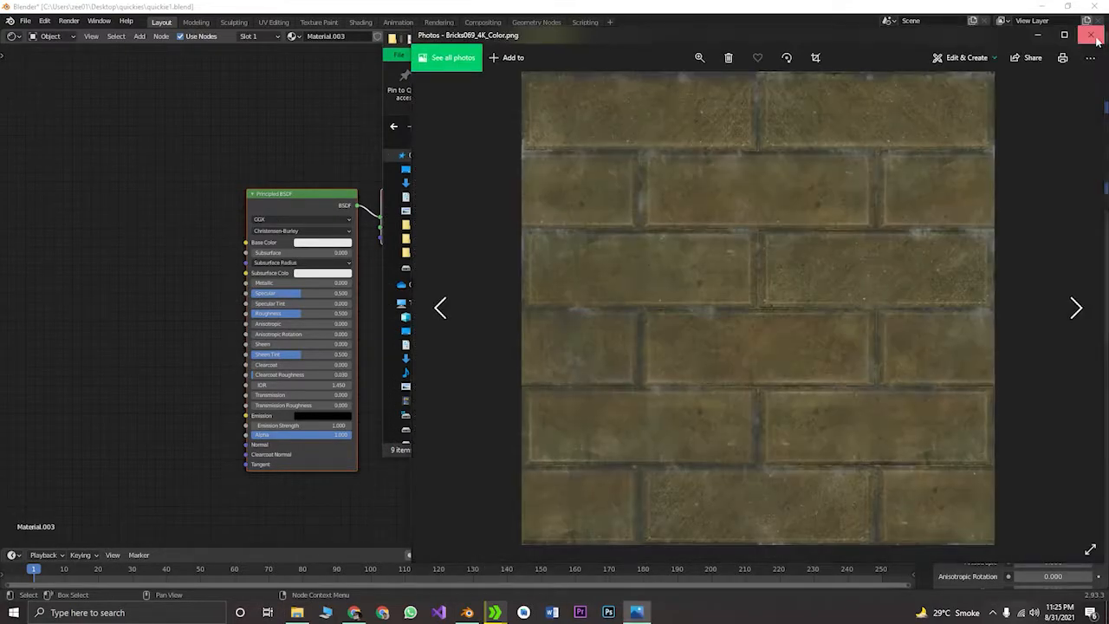
click(1092, 35)
drag(171, 274, 248, 248)
click(173, 243)
click(249, 248)
drag(185, 231, 247, 243)
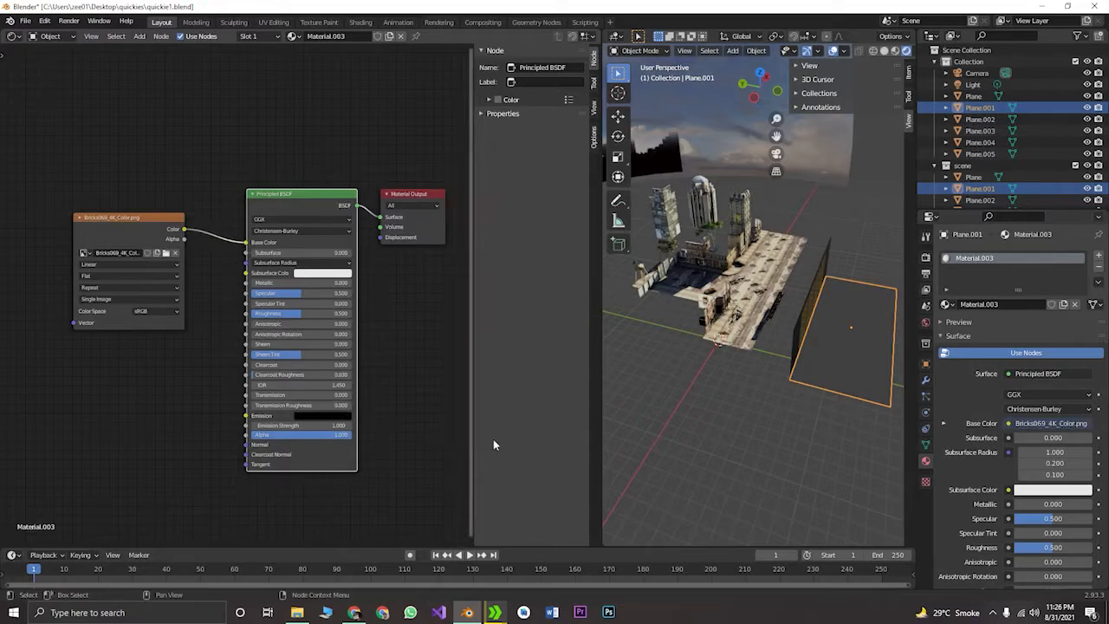
click(667, 434)
key(ctrl+s)
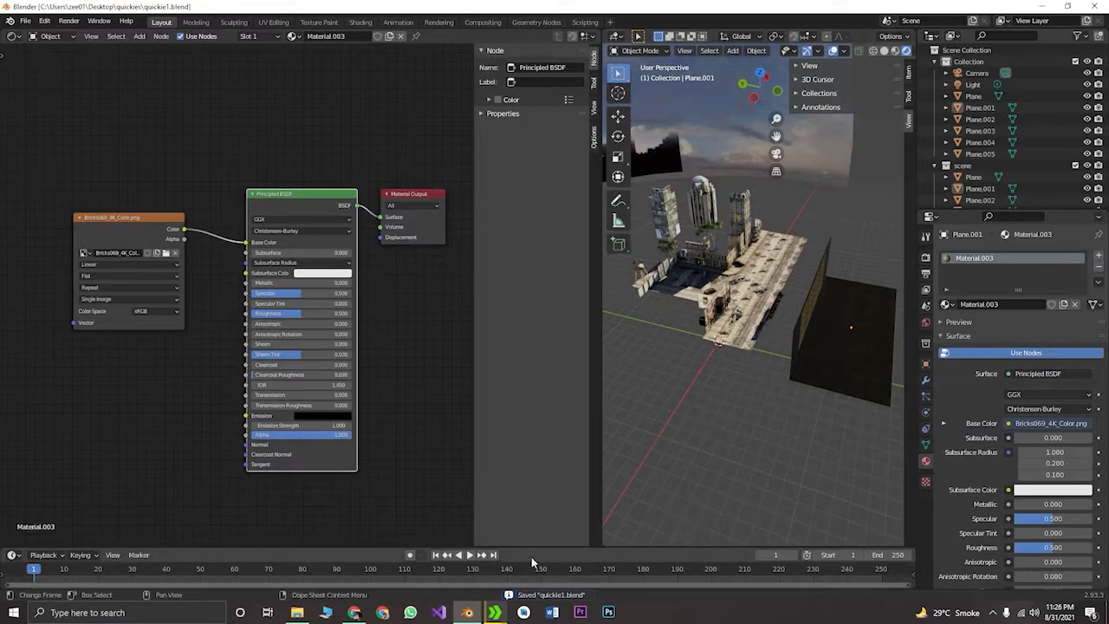
Spread out the floor material's nodes, raising the color texture and moving the Material Output farther from the Principled BSDF
click(297, 612)
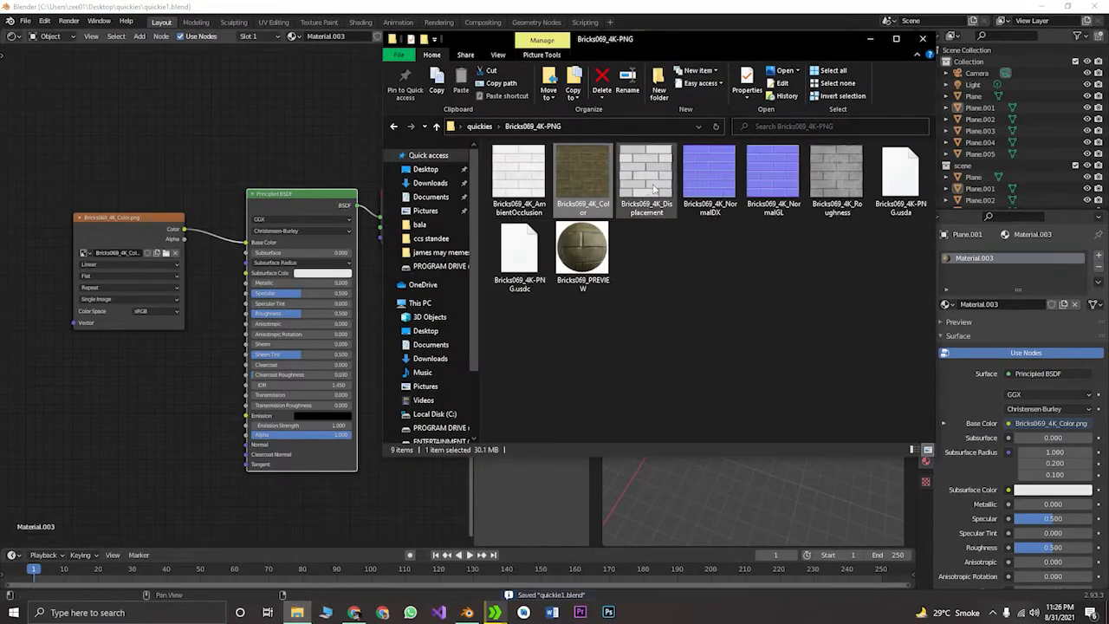
drag(143, 226, 143, 189)
drag(391, 192, 468, 190)
scroll(438, 304, down, 1)
middle_drag(431, 310, 312, 309)
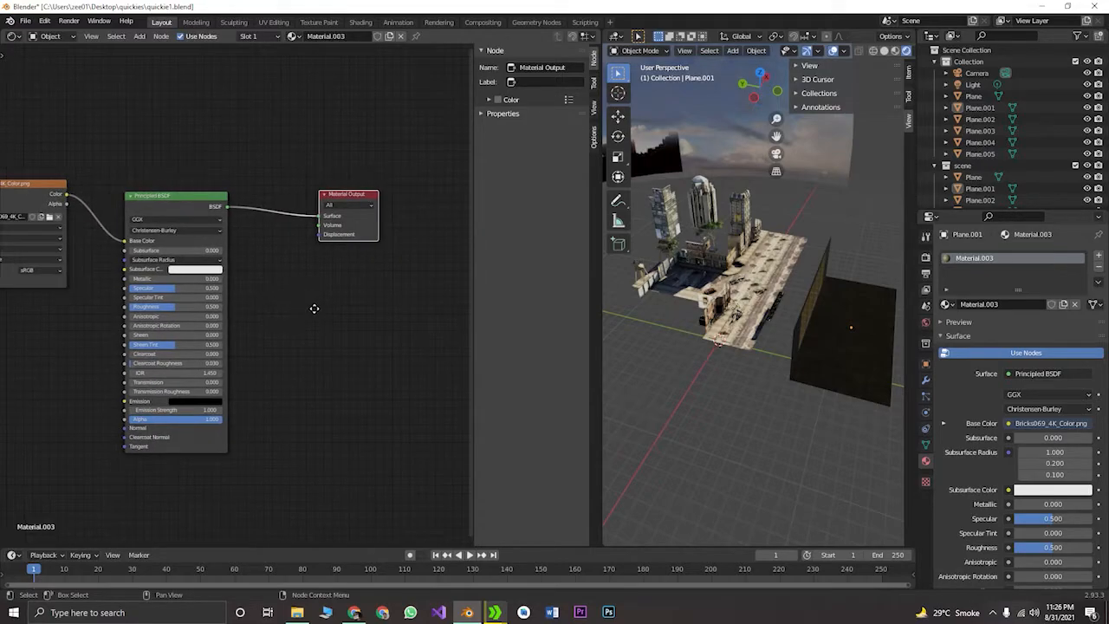
drag(334, 201, 419, 207)
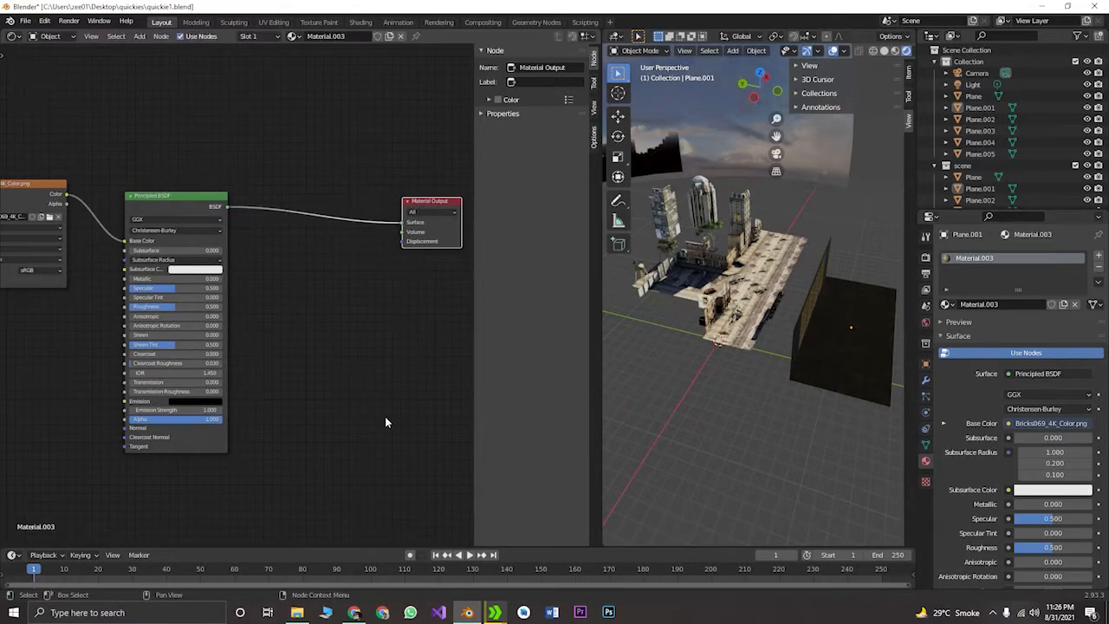
Add the Bricks069_4K_Displacement image and connect its Color to the Material Output's Displacement
click(297, 612)
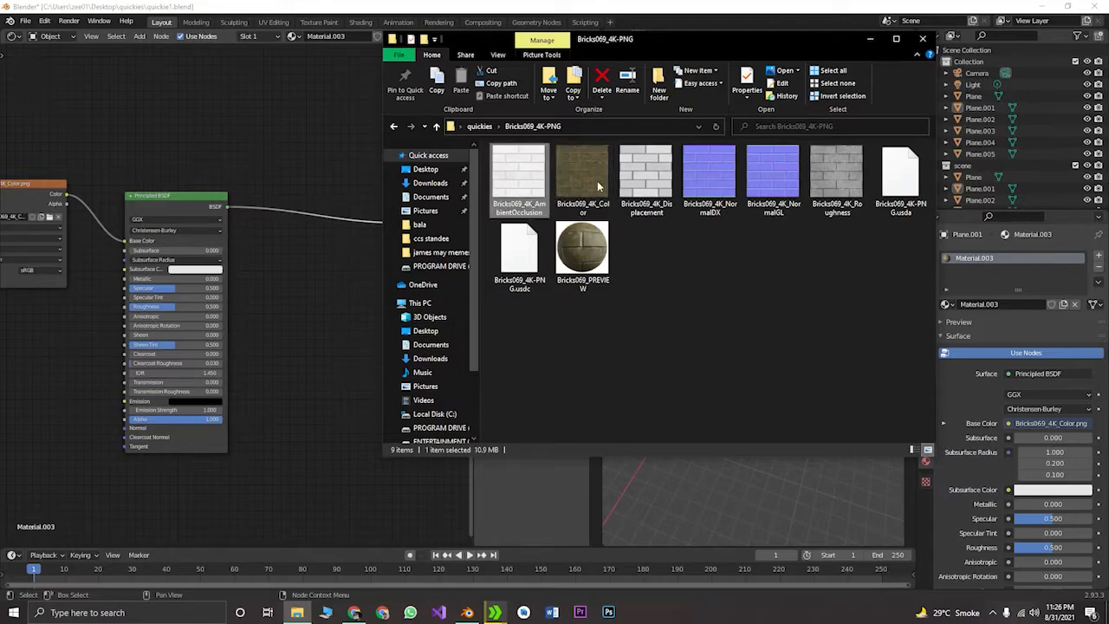
drag(646, 178, 327, 322)
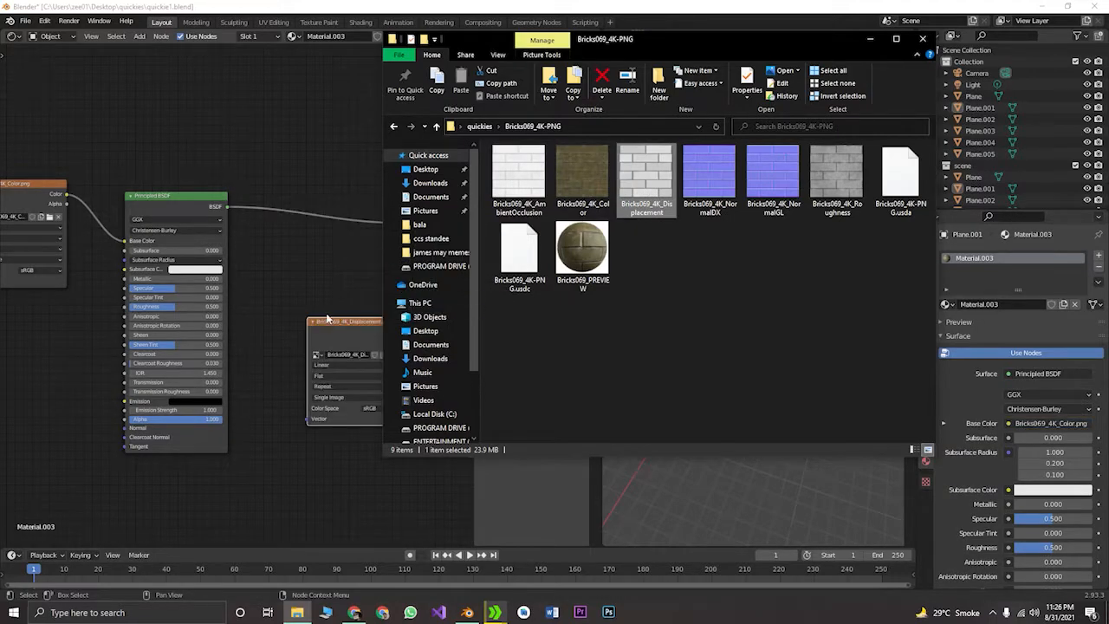
click(281, 265)
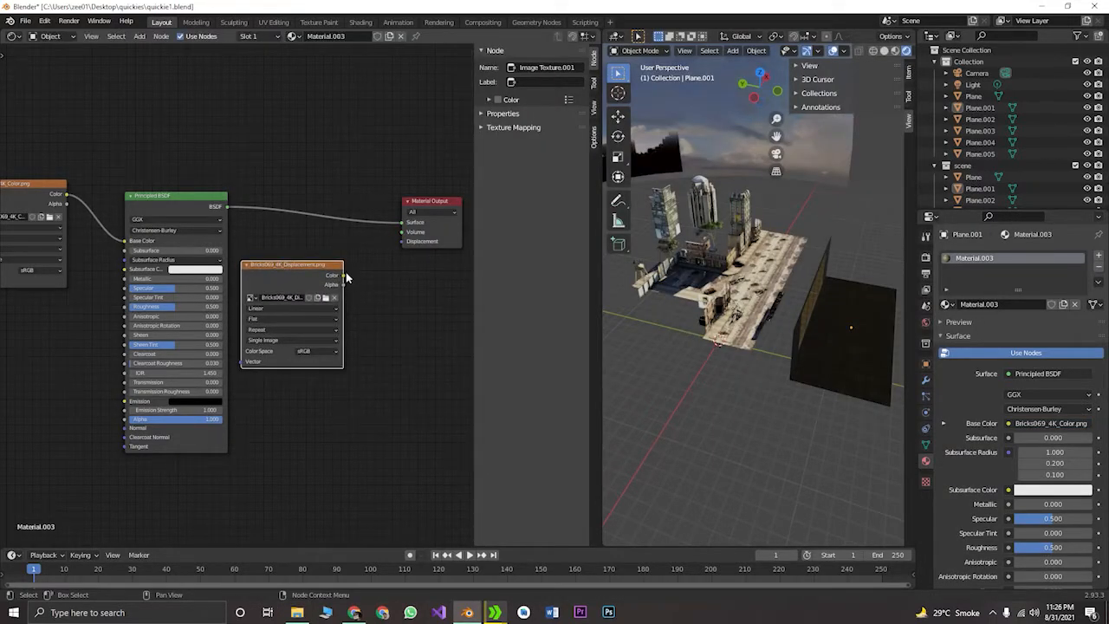
drag(343, 277, 403, 242)
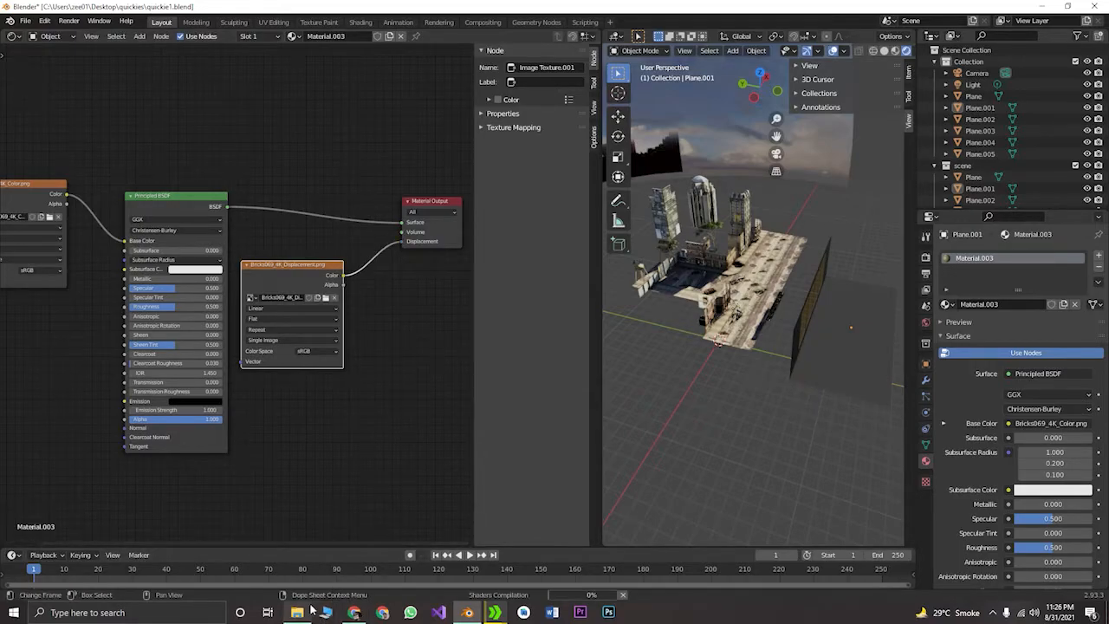
Add the Bricks069_4K_NormalDX image below the color texture and connect its Color to the Principled BSDF's Normal
click(296, 613)
click(723, 183)
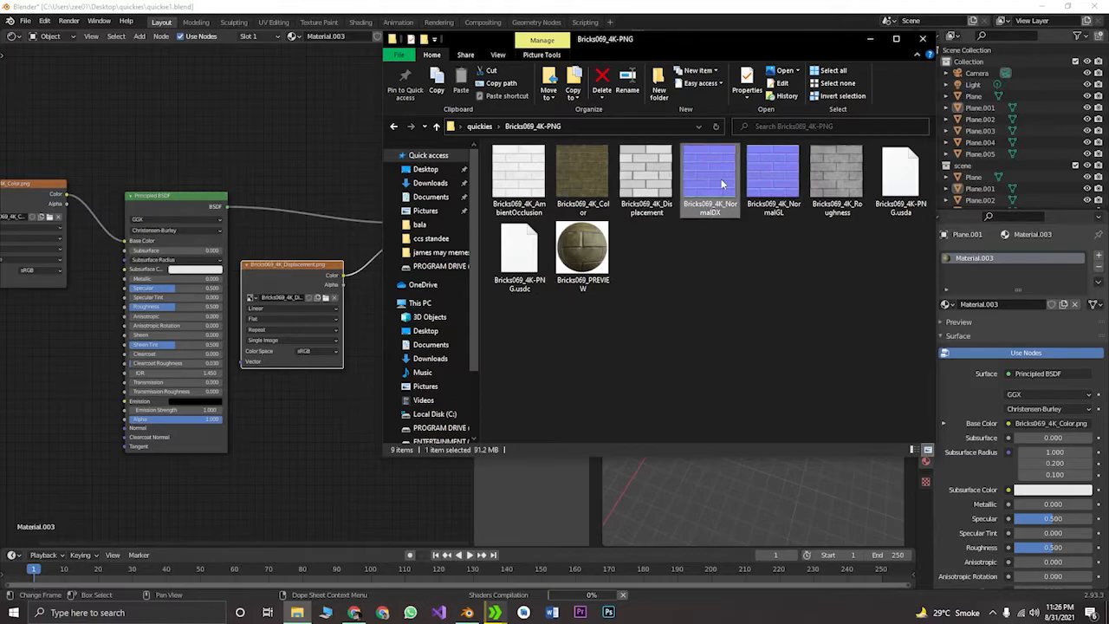
drag(32, 380, 25, 414)
mouse_move(74, 382)
mouse_down()
mouse_move(43, 422)
mouse_move(127, 428)
mouse_up()
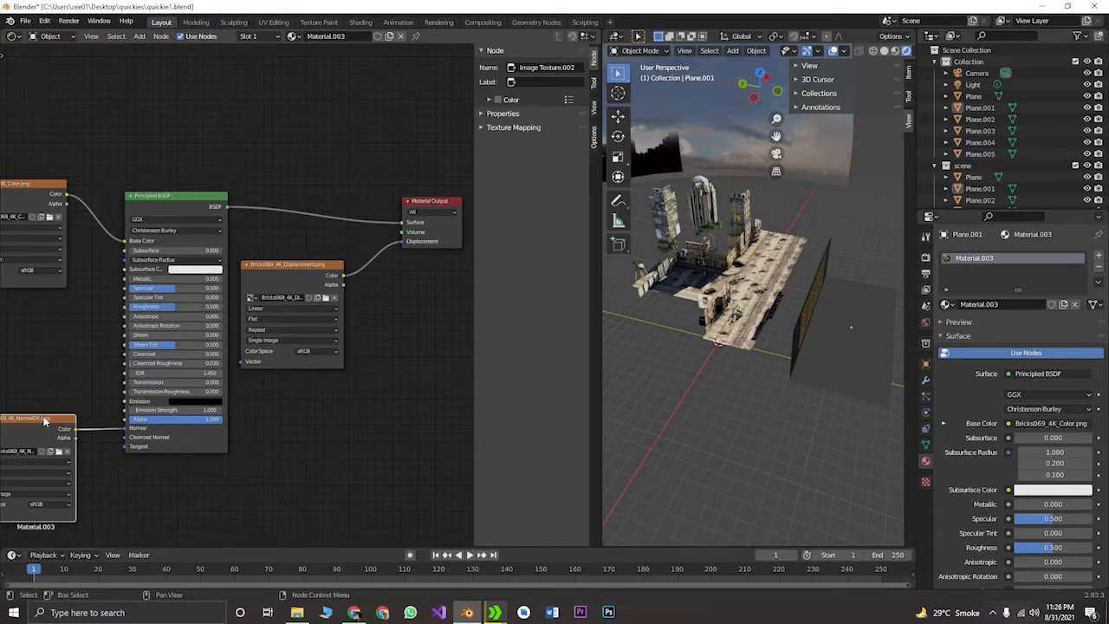
drag(45, 420, 45, 443)
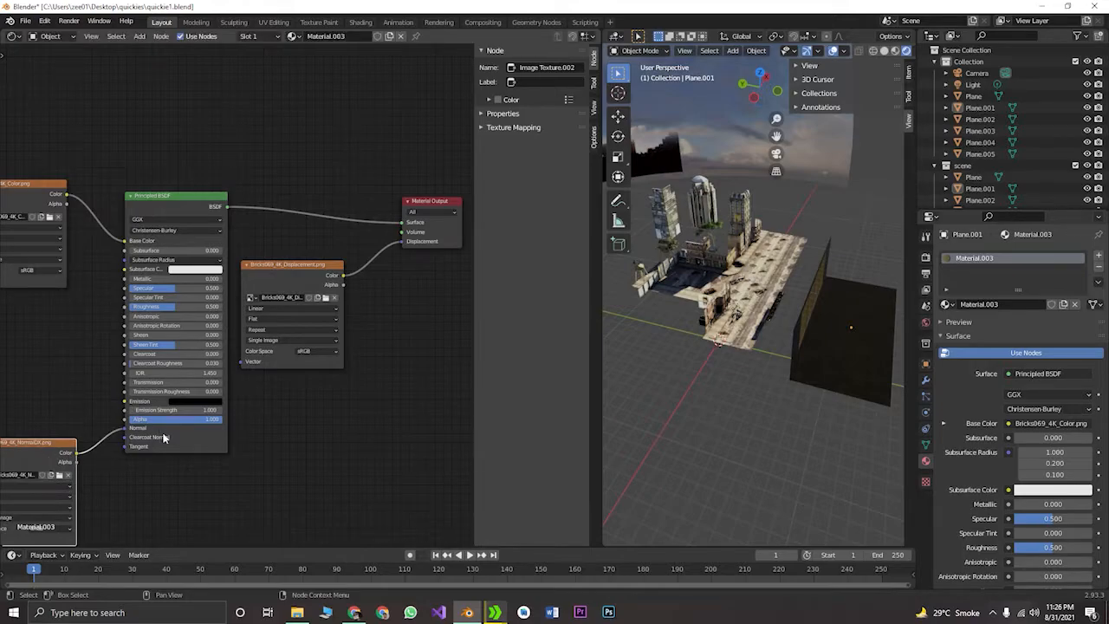
Add the Bricks069_4K_Roughness image between the other textures and connect its Color to the Principled BSDF's Roughness
click(297, 613)
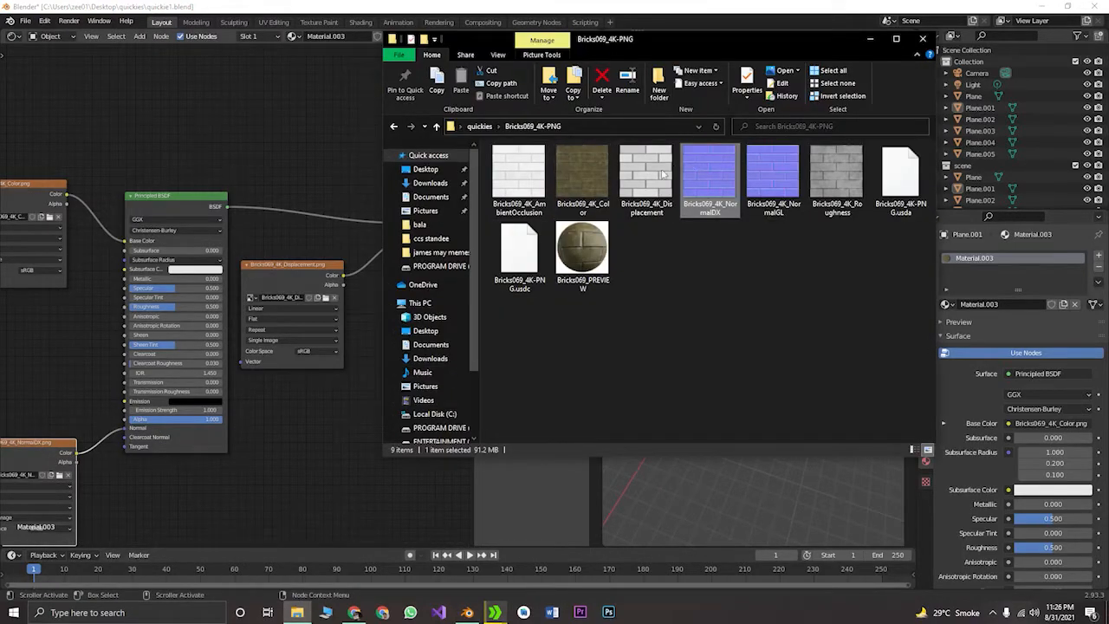
drag(819, 180, 26, 340)
click(46, 334)
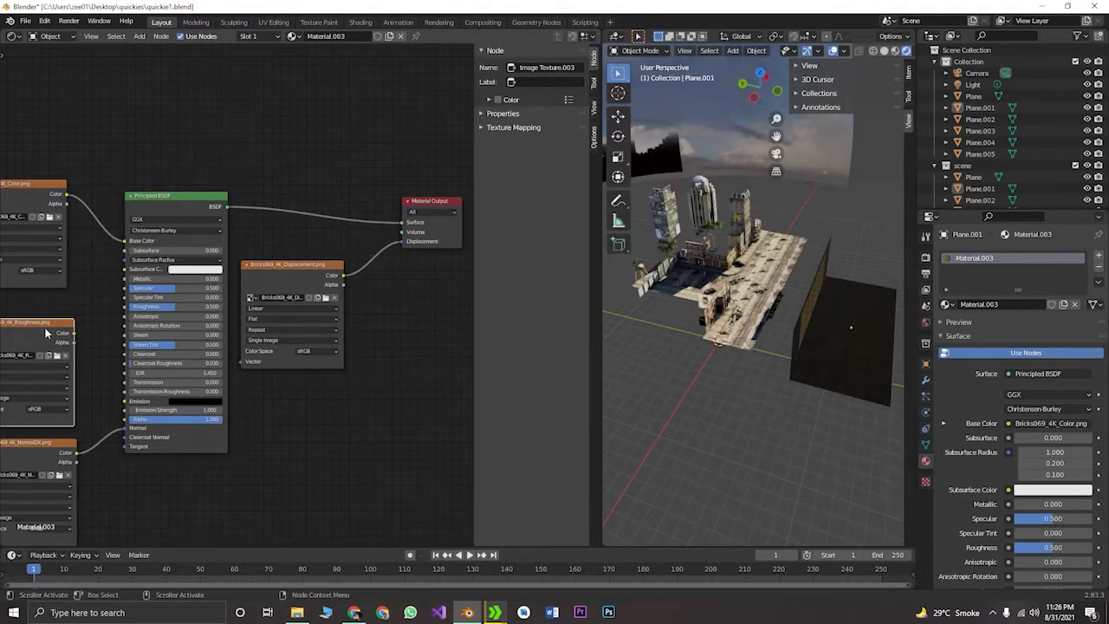
drag(75, 335, 126, 307)
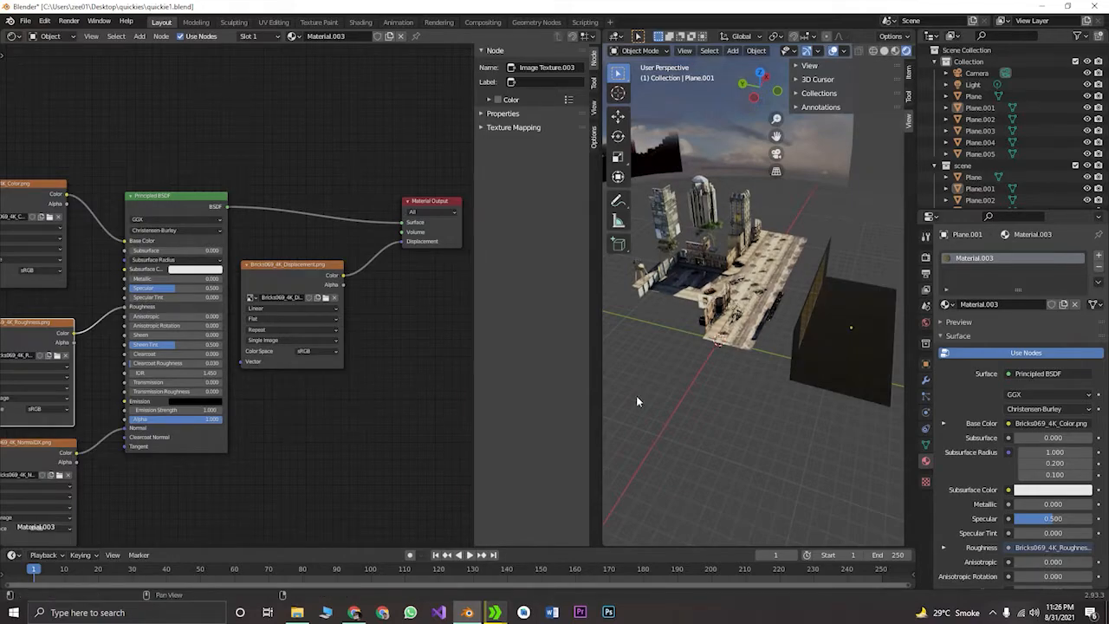
Select the floor plane in the viewport and switch the Shader Editor area to the Image Editor
middle_drag(870, 362, 864, 371)
click(847, 399)
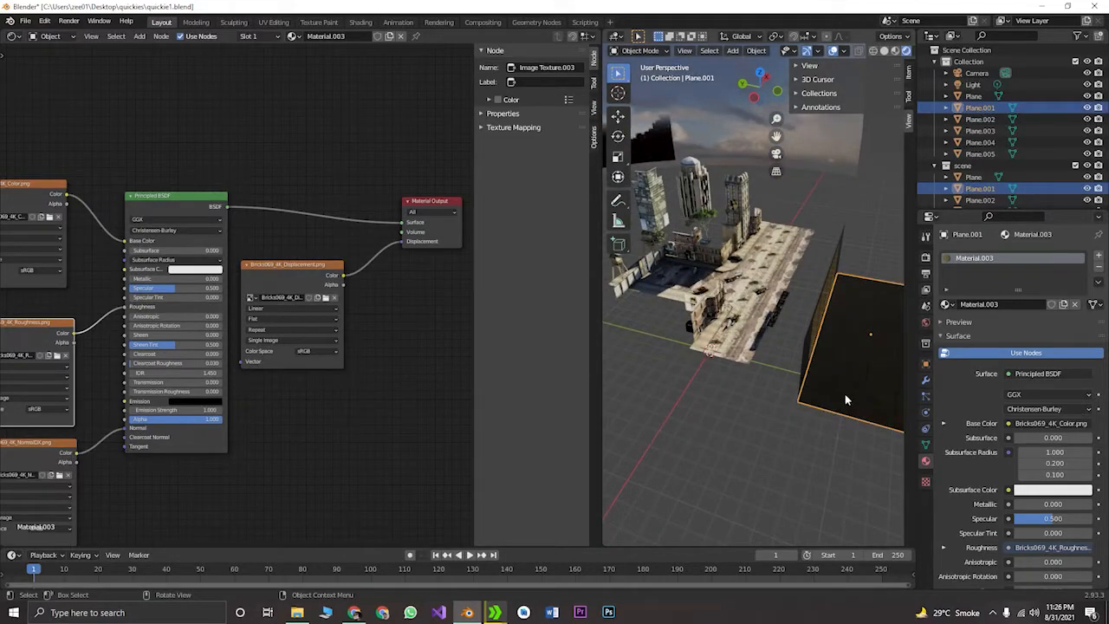
scroll(845, 393, down, 4)
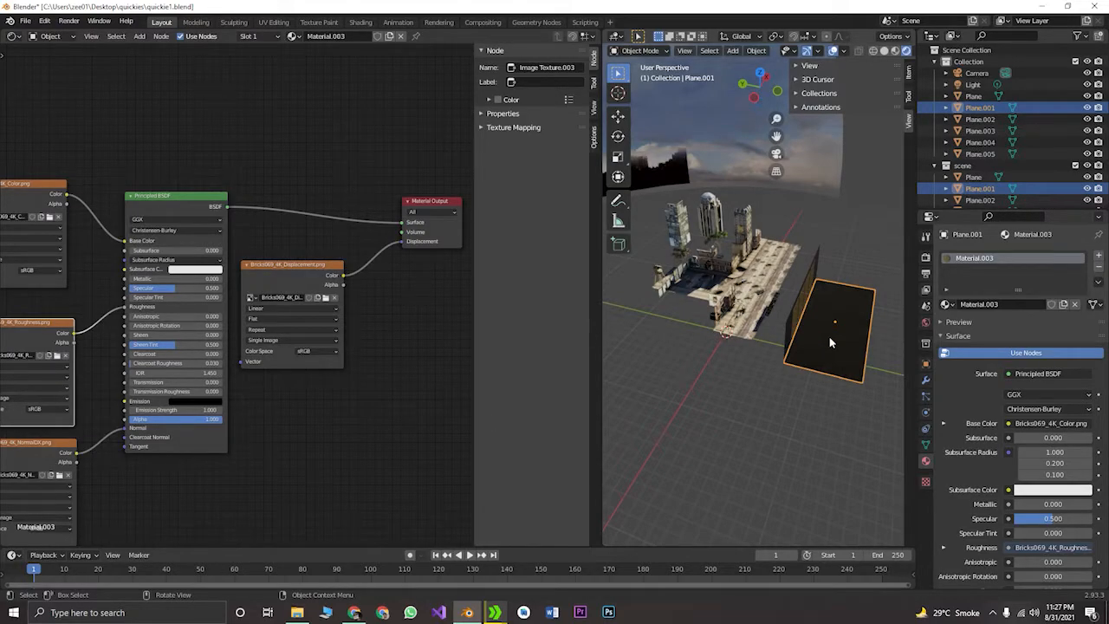
click(12, 35)
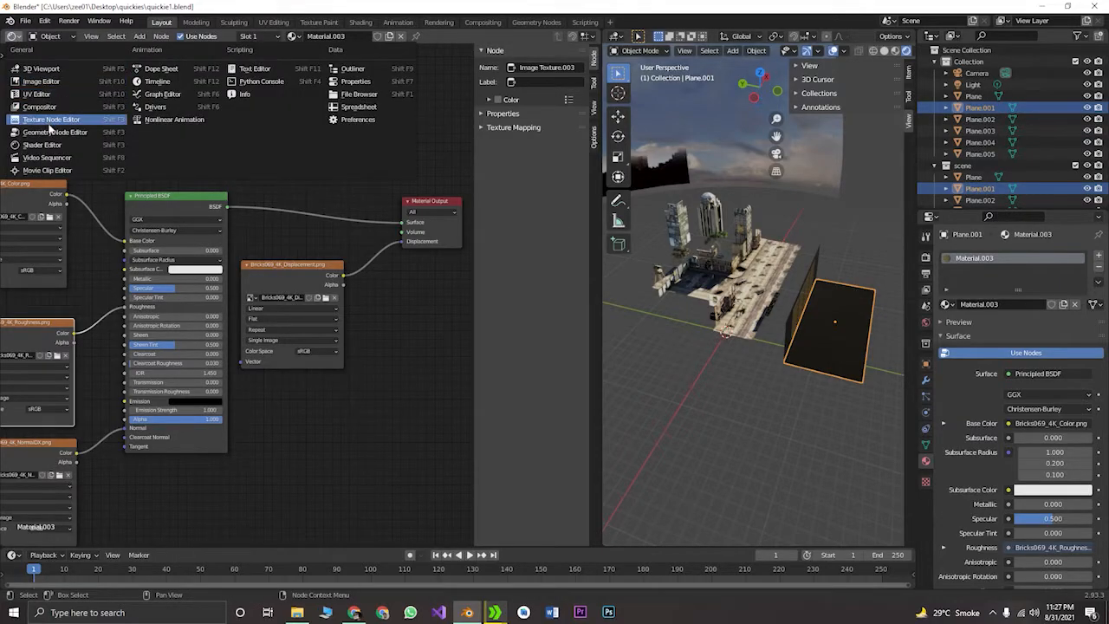
click(40, 82)
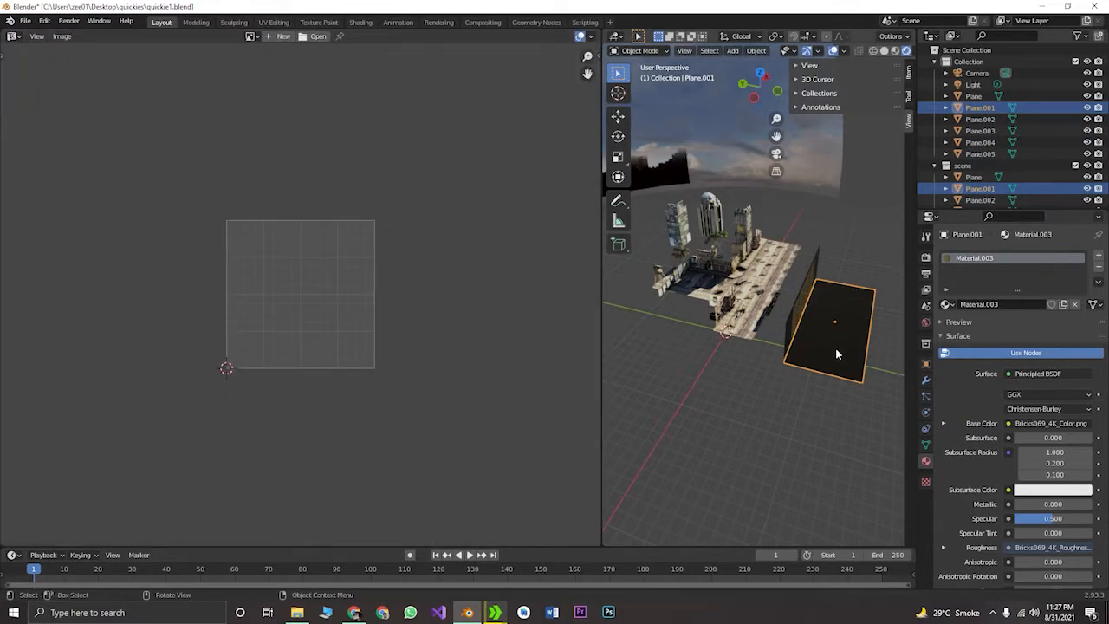
Examine the floor plane's UV layout over its brick roughness texture in Edit Mode
key(Tab)
key(a)
scroll(310, 264, down, 12)
scroll(311, 263, up, 3)
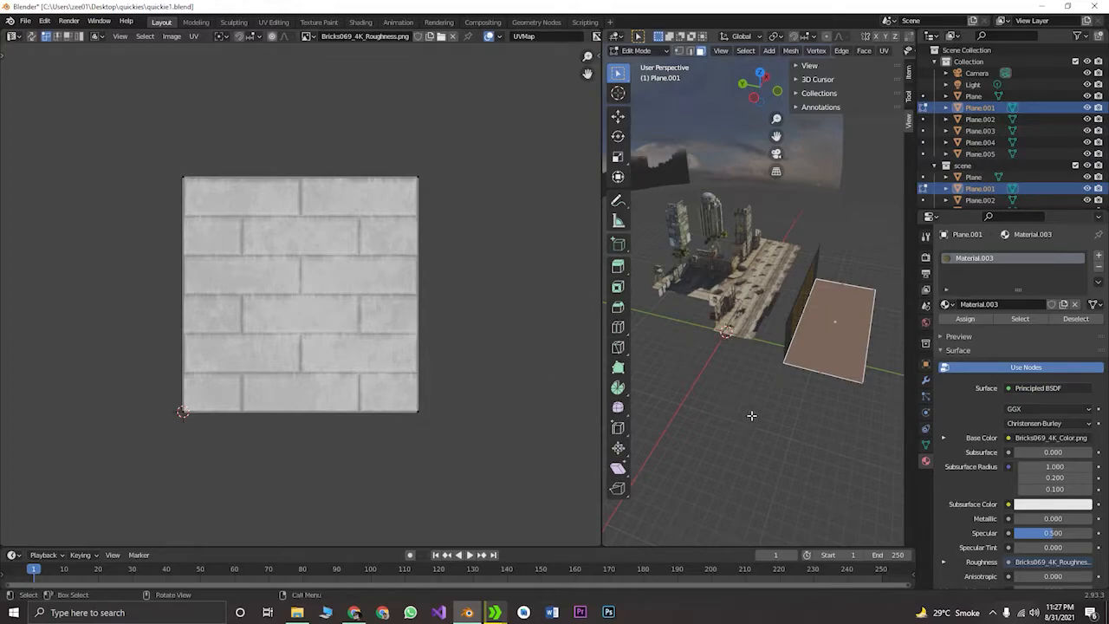
click(788, 401)
middle_drag(815, 385, 759, 354)
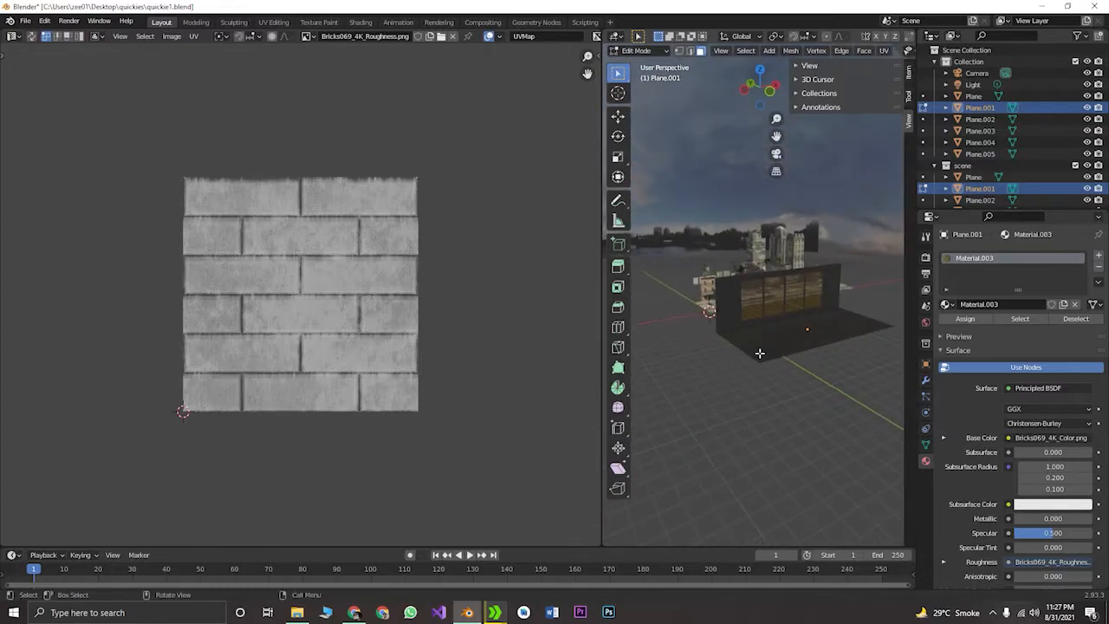
Close the UV editor so the 3D viewport takes its area, and return the floor plane to Object Mode
key(KP_0)
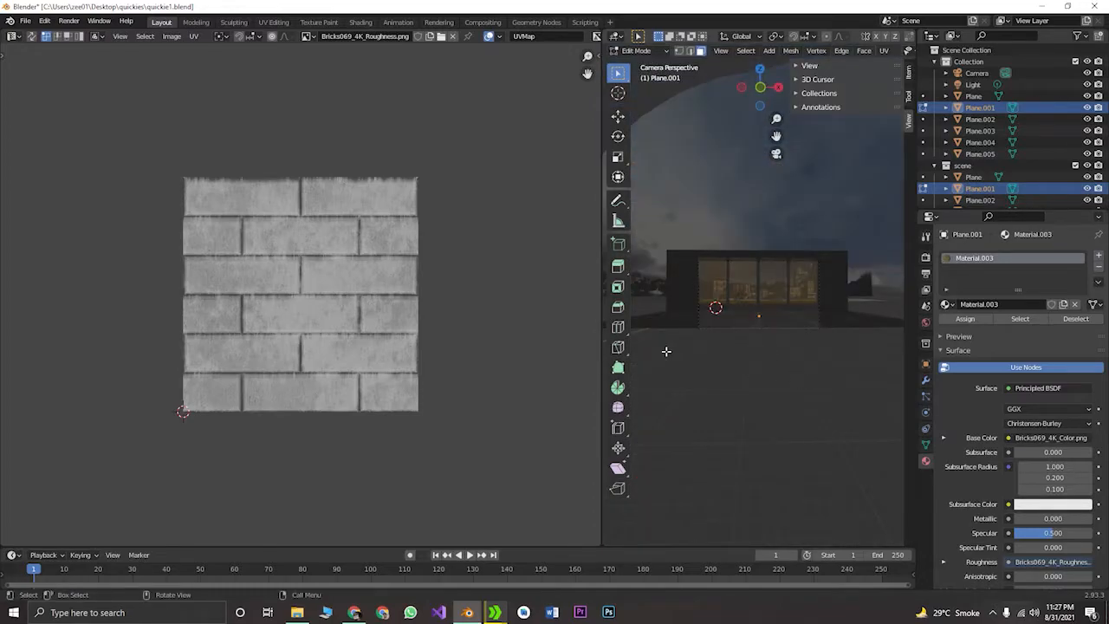
drag(610, 36, 590, 409)
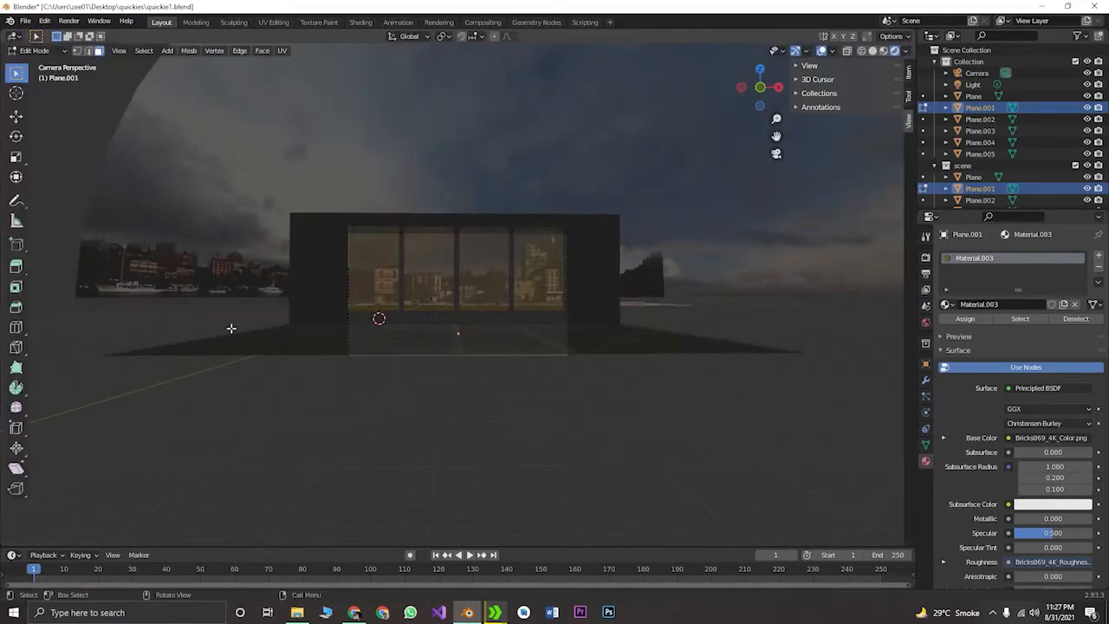
key(Tab)
click(395, 401)
middle_drag(448, 400, 480, 413)
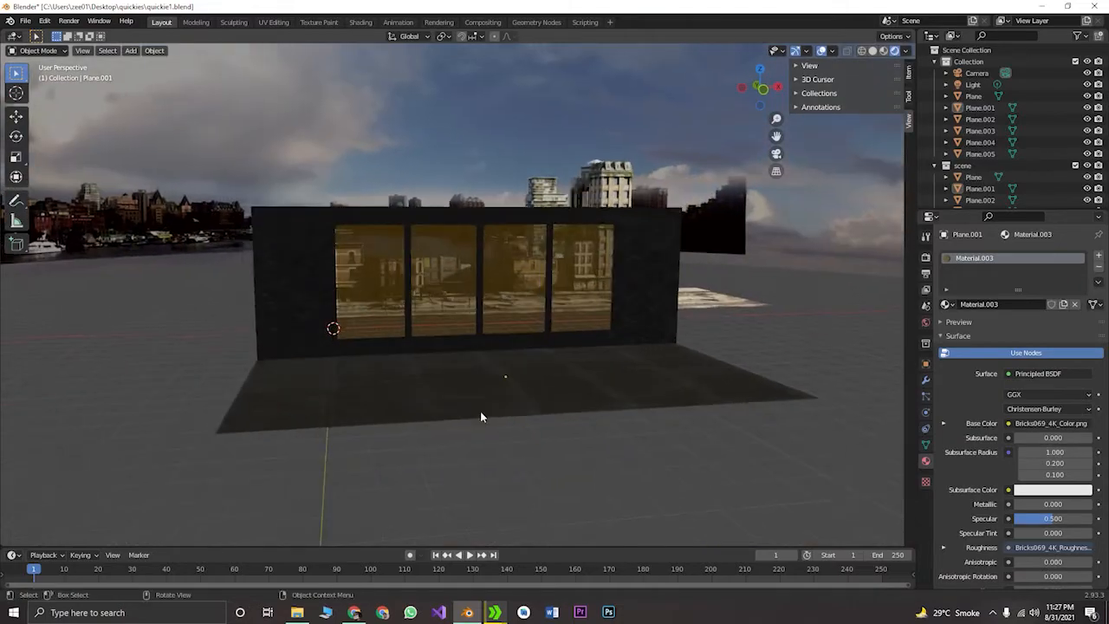
Show the render settings and unwrap all faces of the floor plane in front of the windowed wall
click(927, 258)
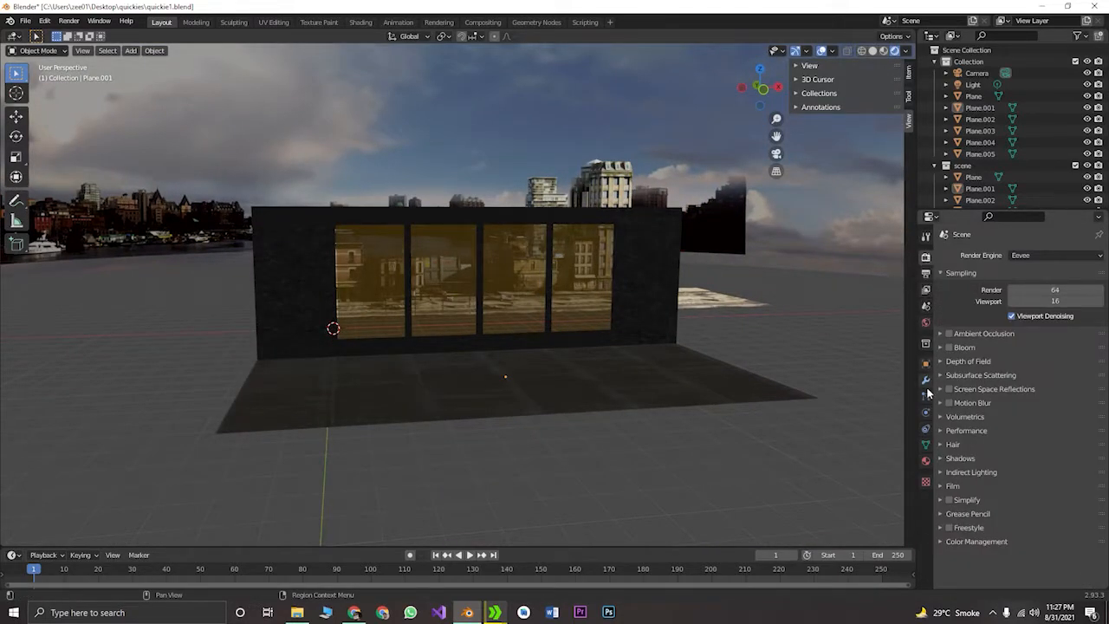
middle_drag(507, 468, 433, 436)
click(510, 429)
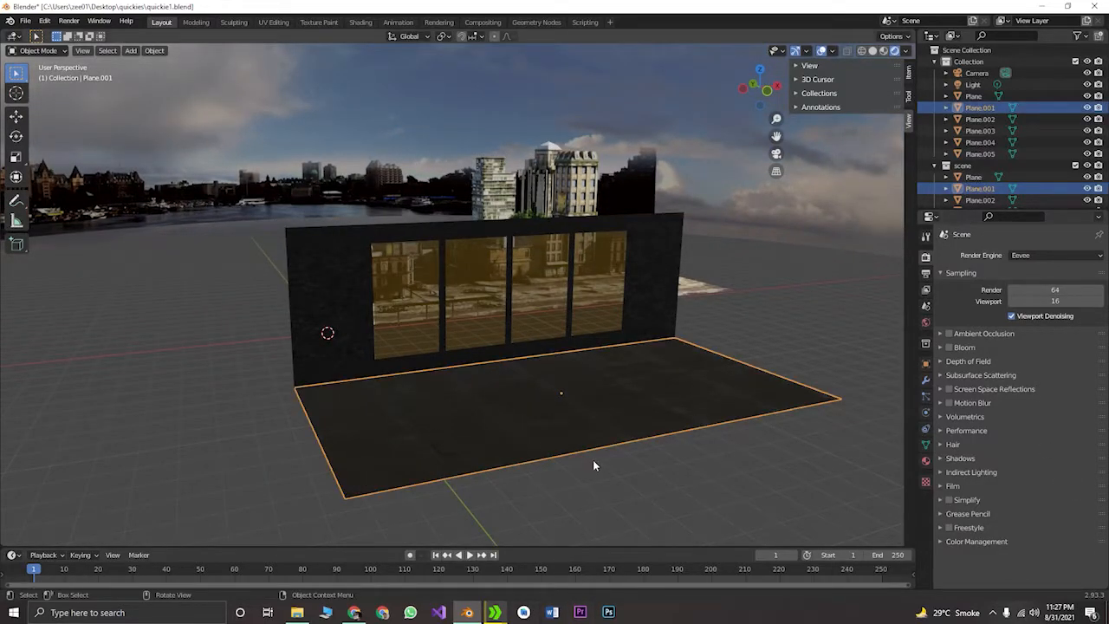
key(Tab)
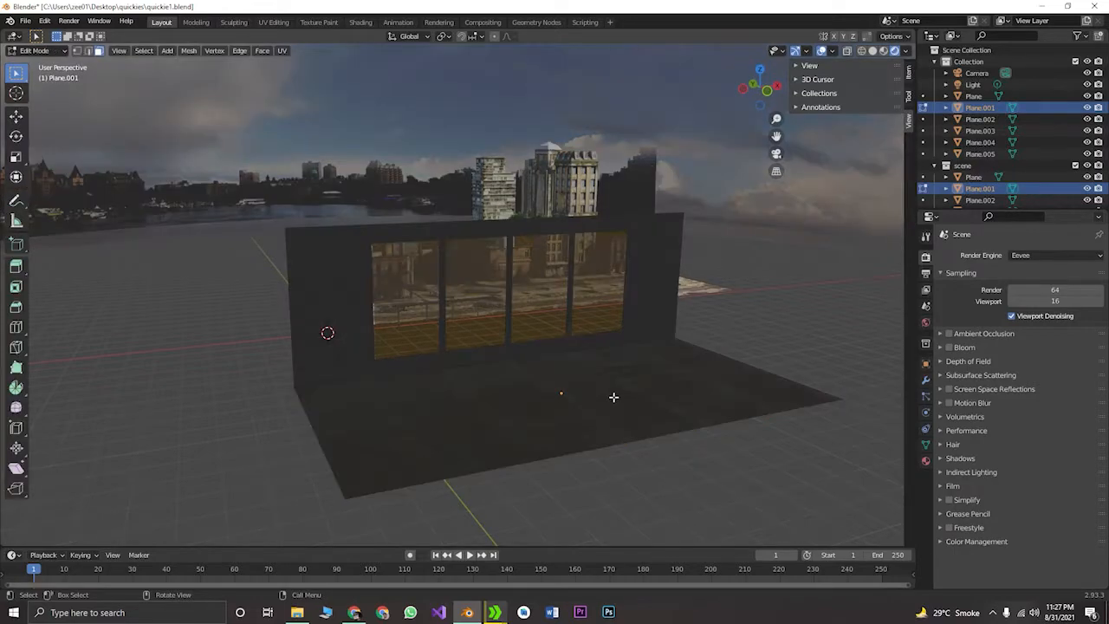
key(a)
key(u)
click(614, 397)
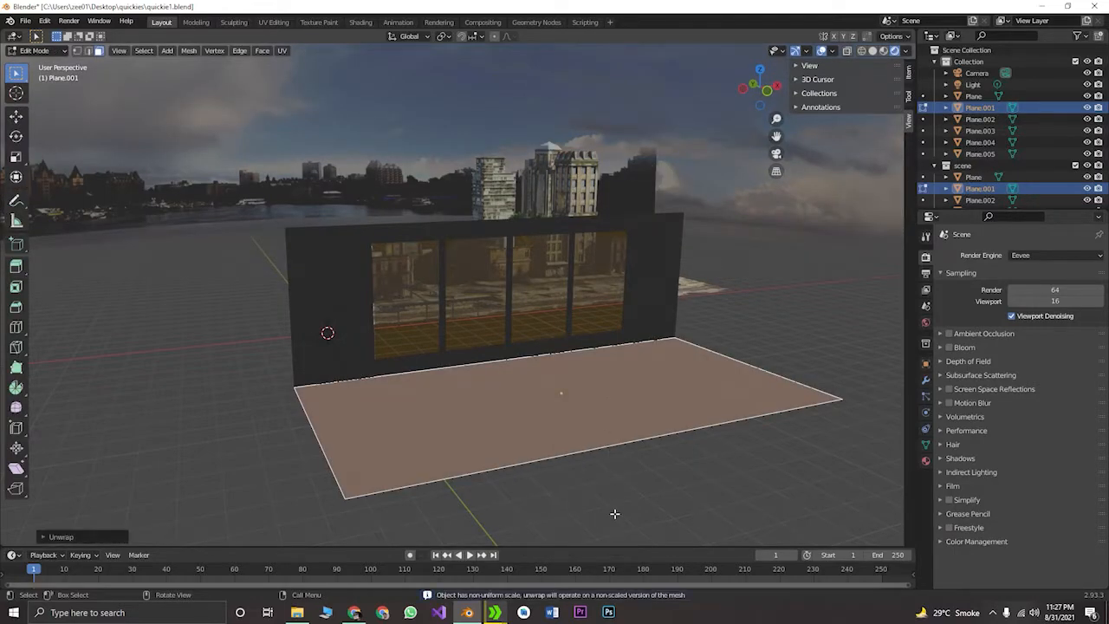
key(Tab)
click(285, 411)
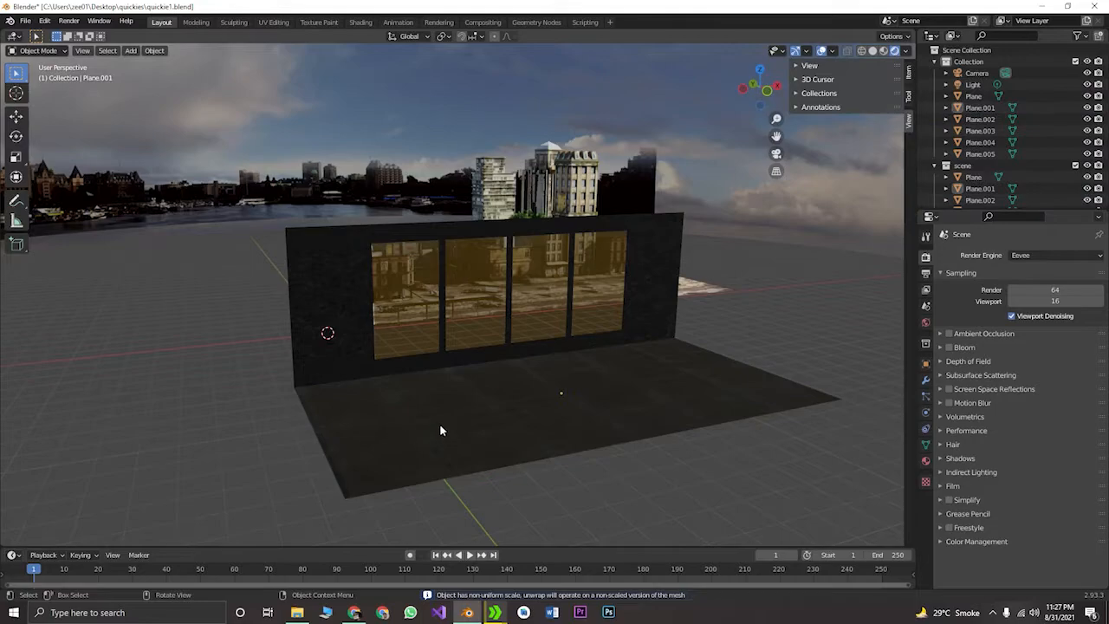
Import the glTF 2.0 model from the imperial_death_trooper__battlefront_ii folder inside quickies
scroll(481, 345, down, 4)
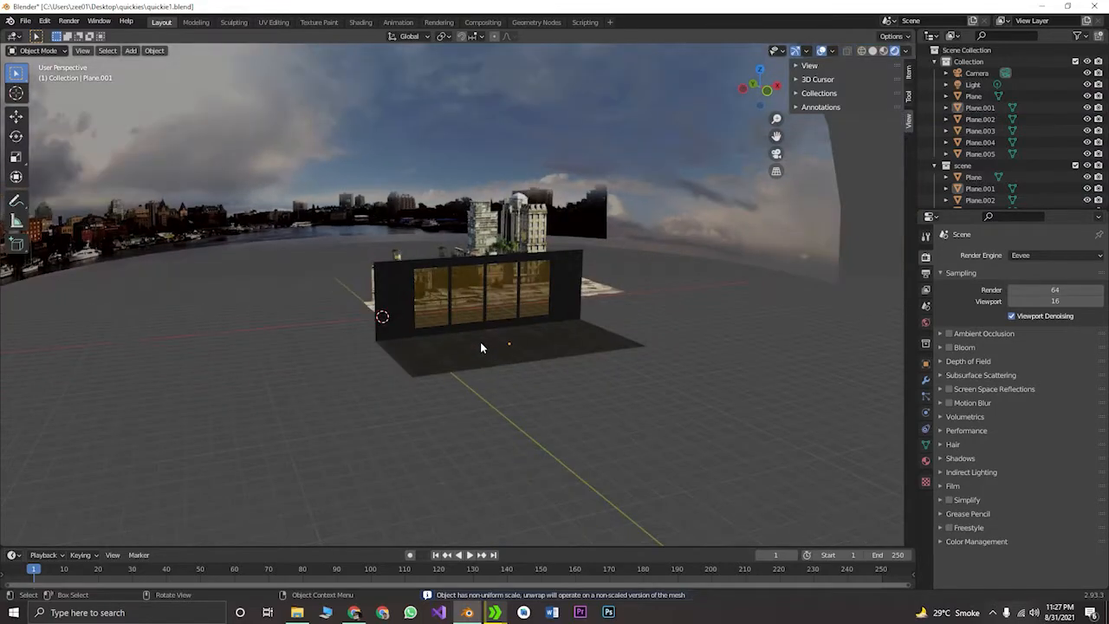
click(25, 20)
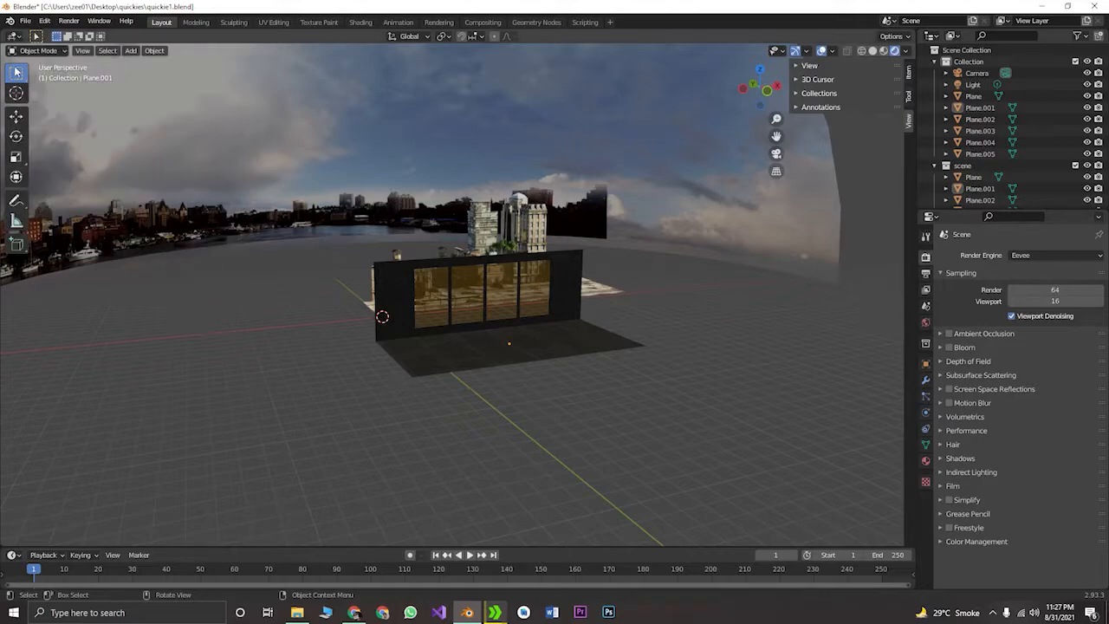
click(25, 20)
mouse_move(91, 176)
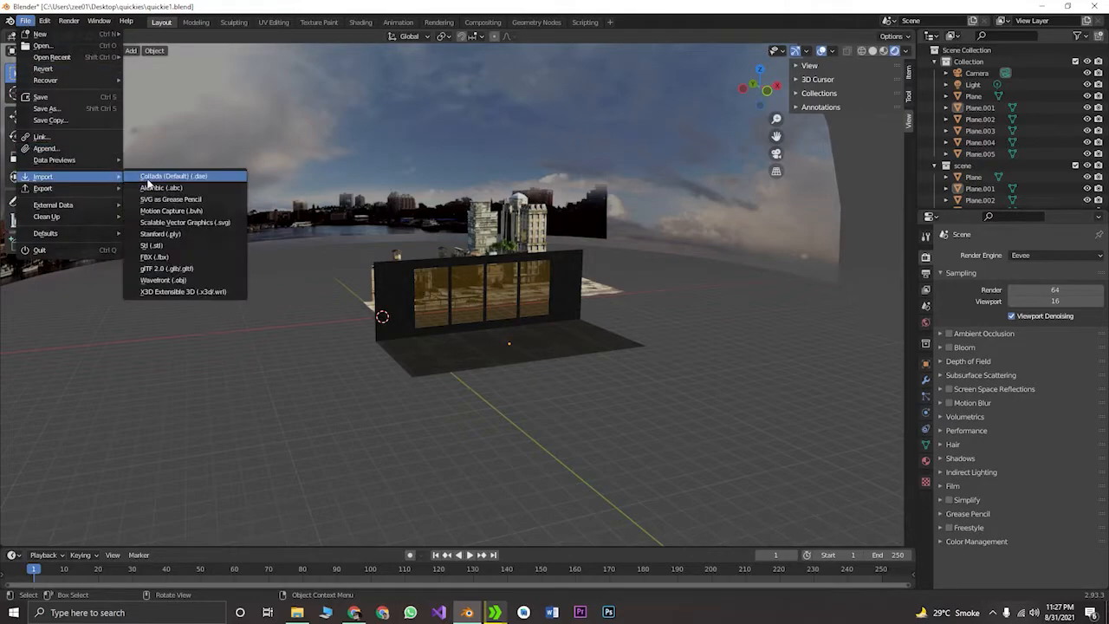
click(191, 270)
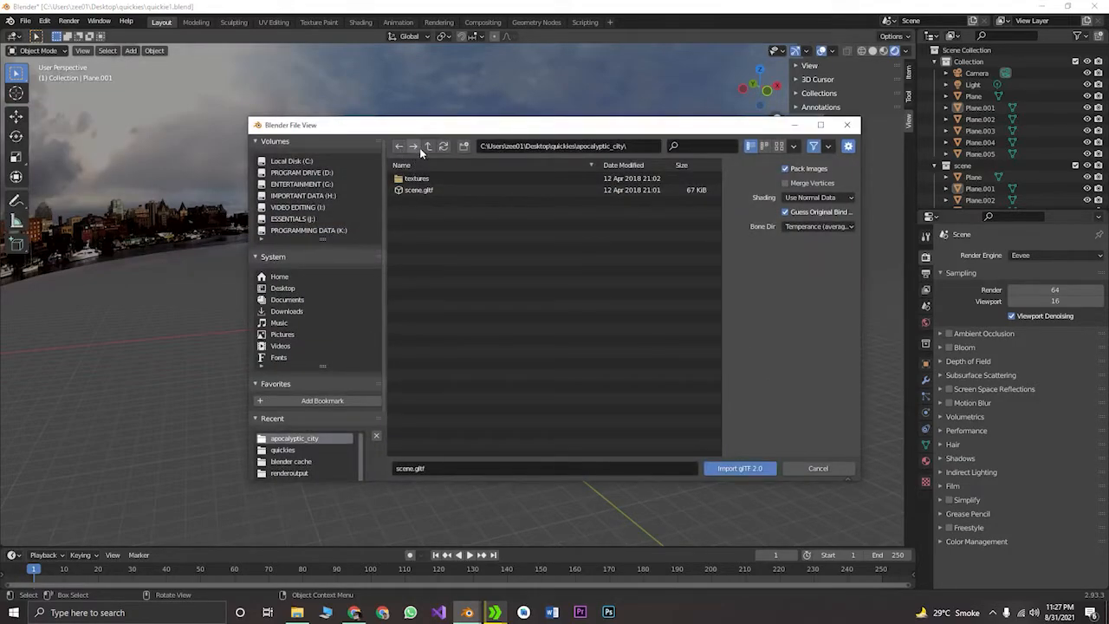
click(428, 146)
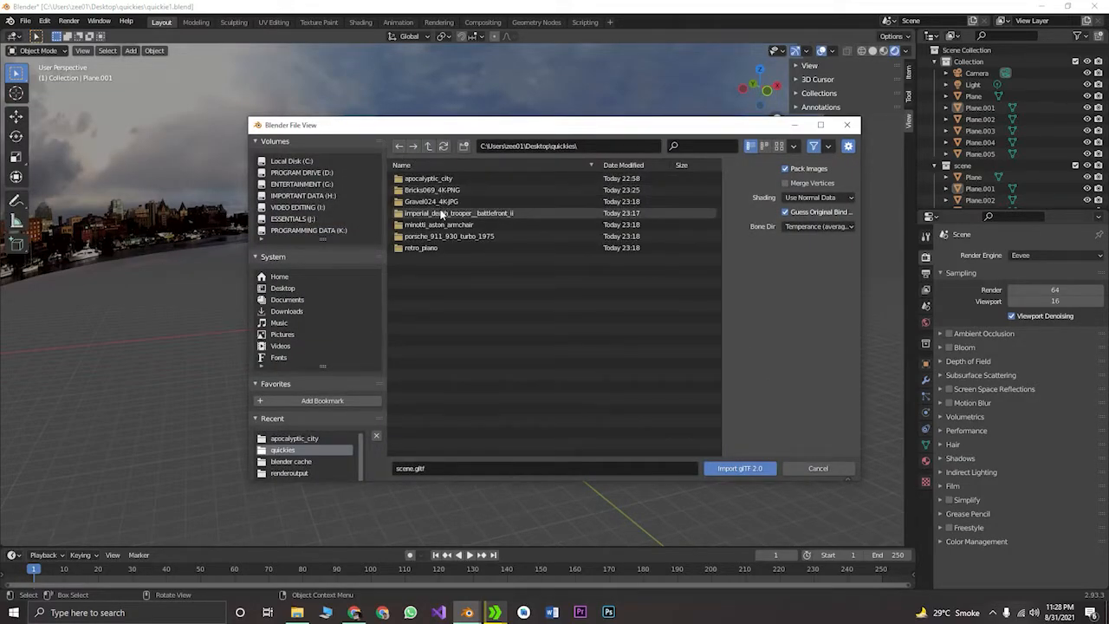
double_click(442, 214)
double_click(444, 191)
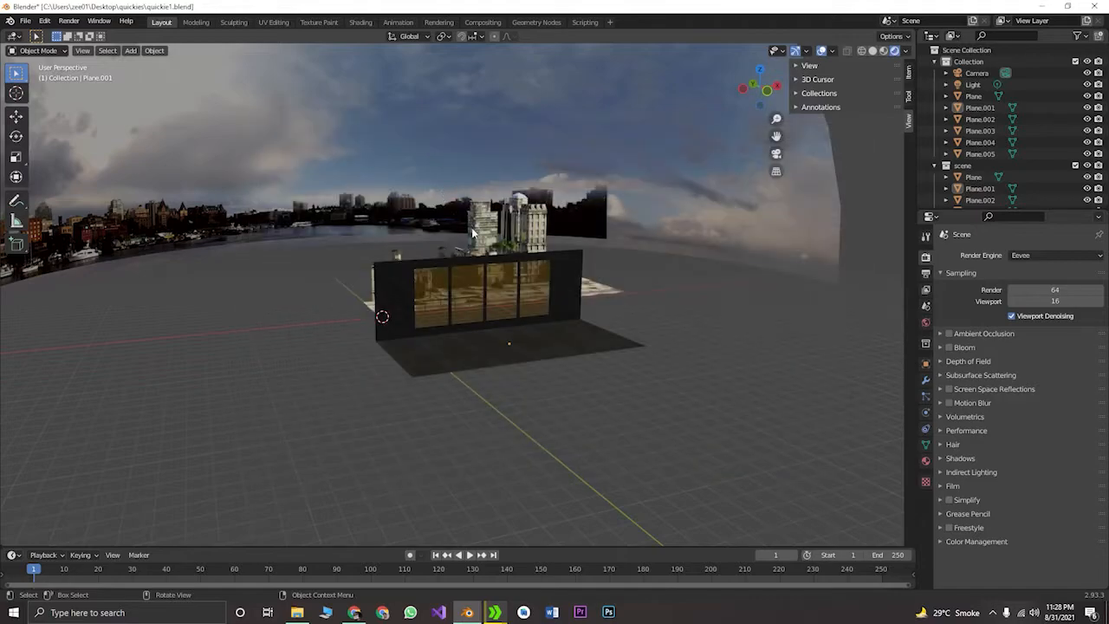
Save quickie1.blend with the imported trooper model in the scene
scroll(474, 230, down, 12)
scroll(474, 234, up, 3)
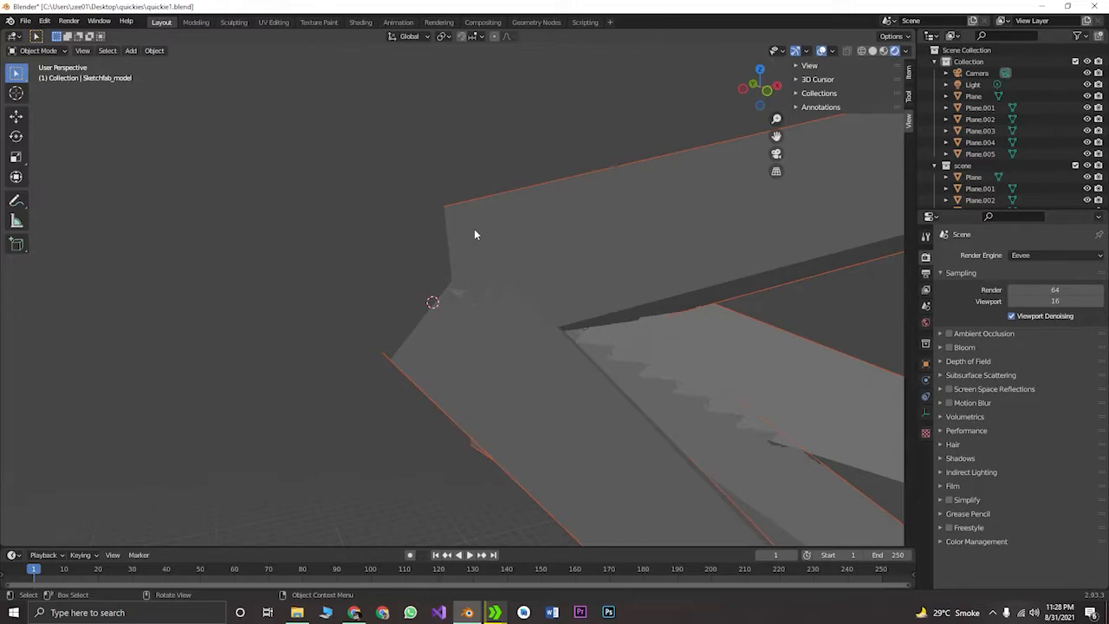
scroll(475, 233, down, 6)
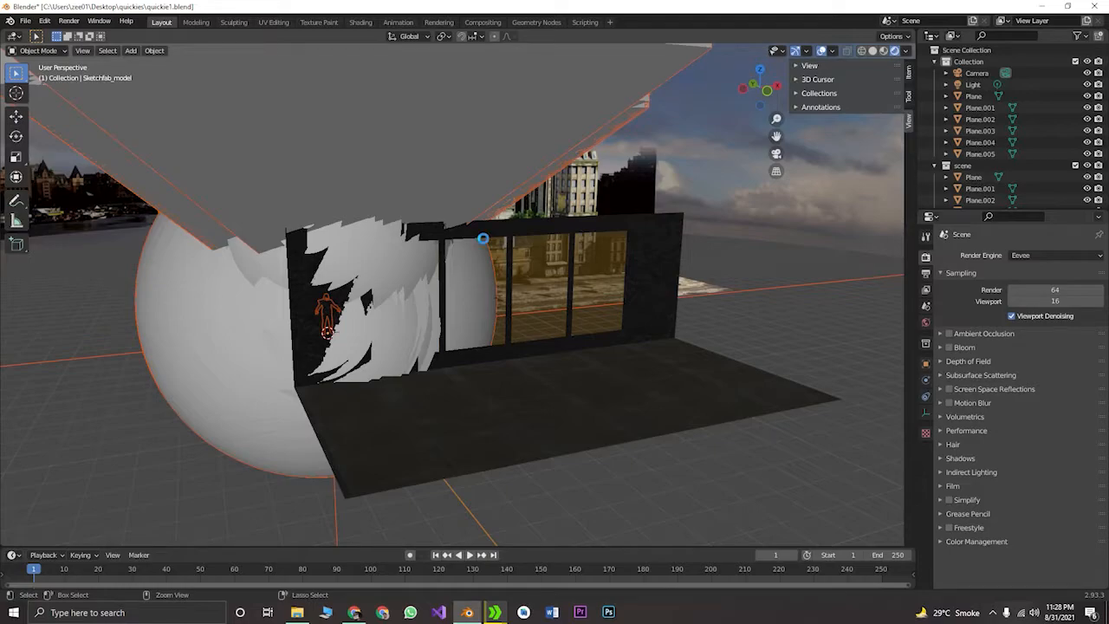
key(ctrl+s)
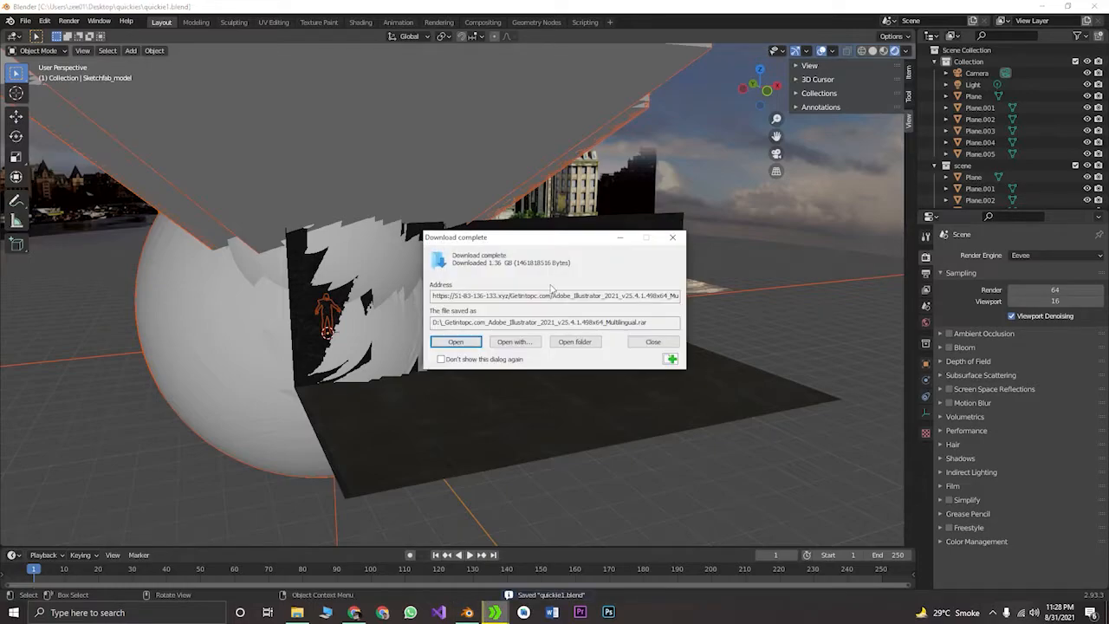
Dismiss the download notice and resume the paused Adobe Premiere Pro download in the download manager
click(653, 341)
click(495, 613)
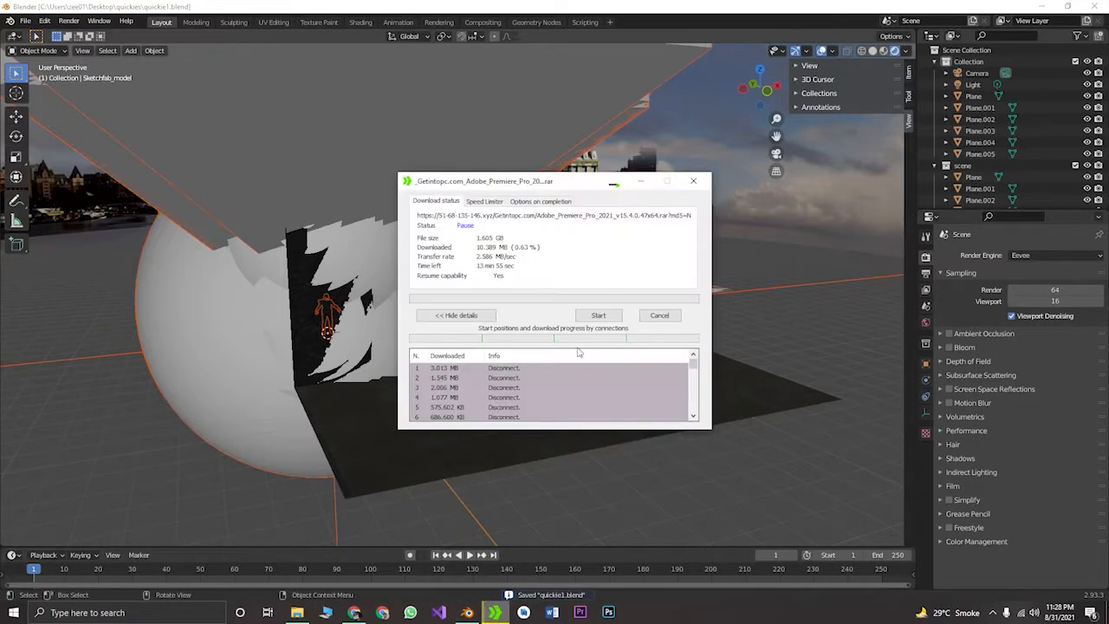
click(601, 316)
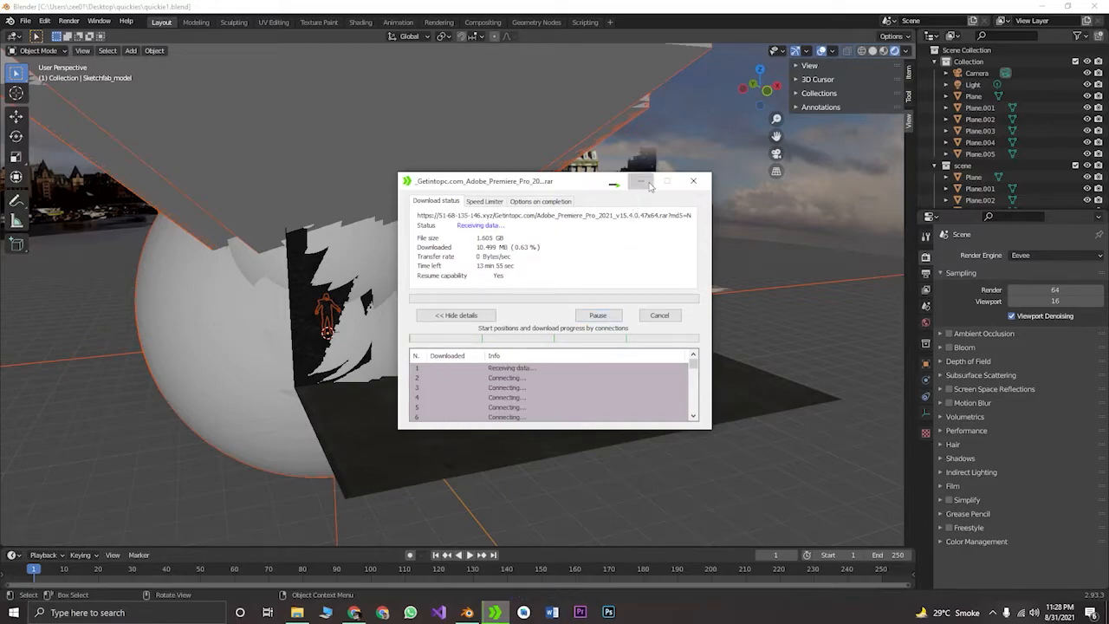
click(640, 182)
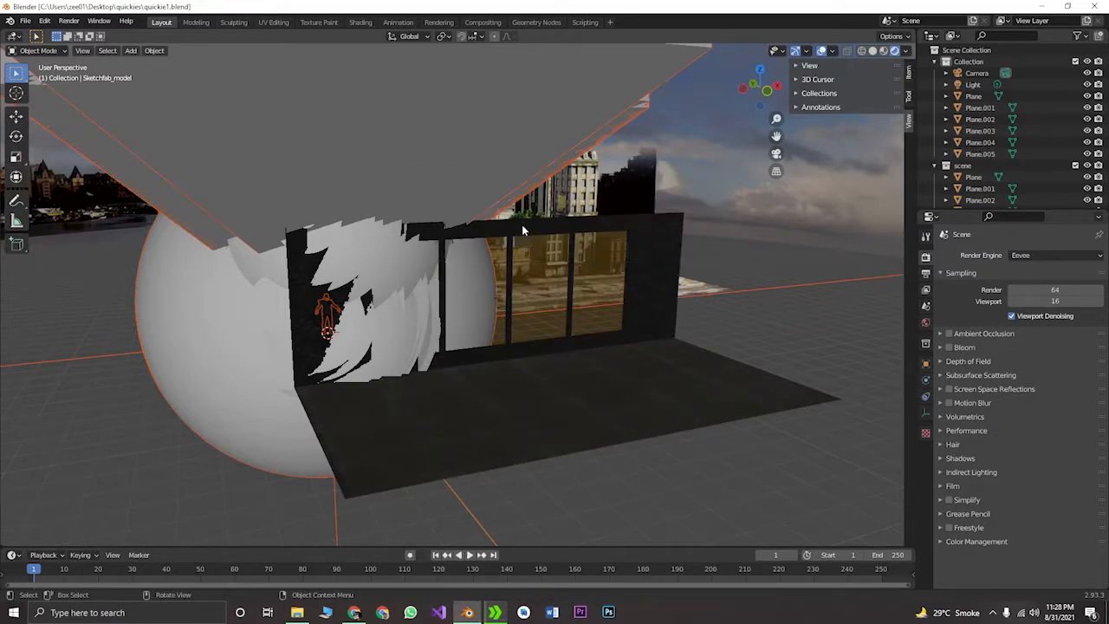
Scale the imported trooper model by about -0.19 on all axes and hide its oversized armature object
key(s)
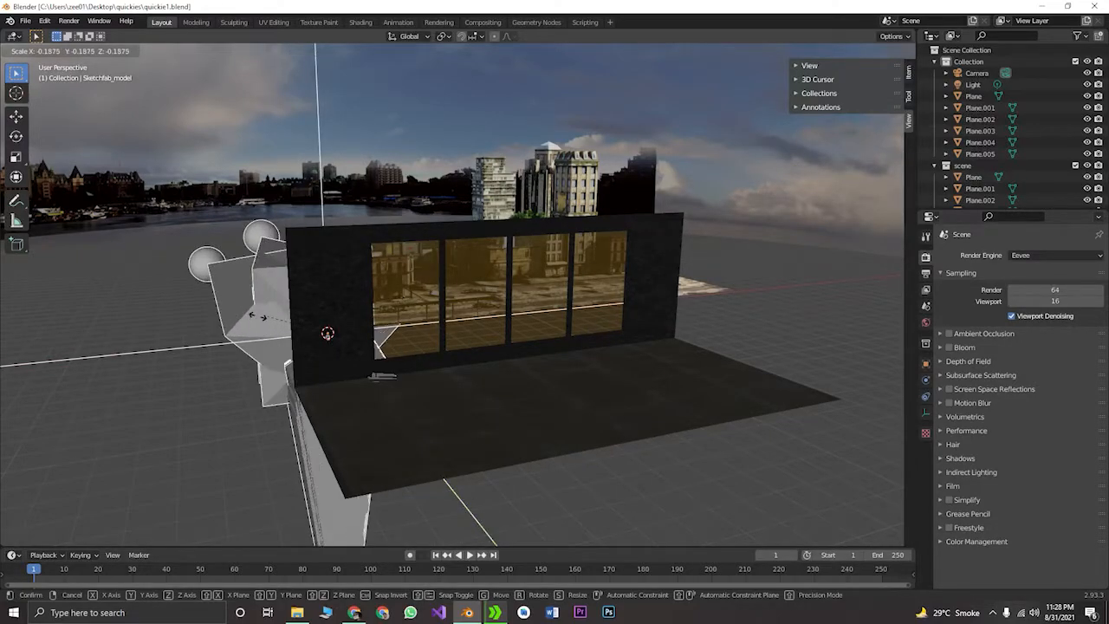
click(245, 320)
middle_drag(268, 325, 374, 336)
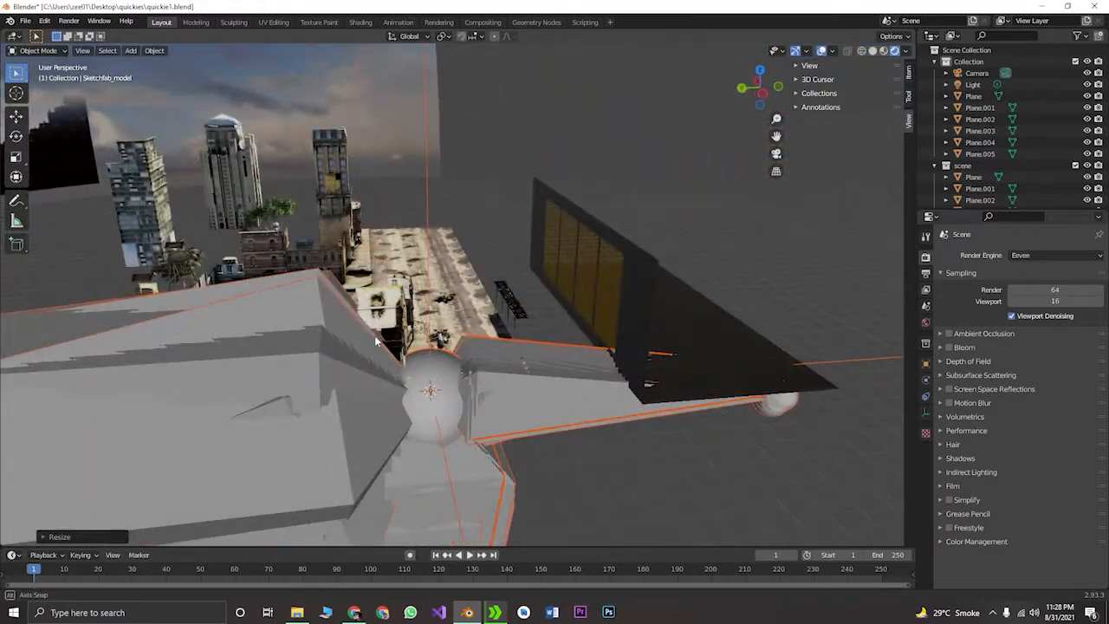
click(516, 405)
key(h)
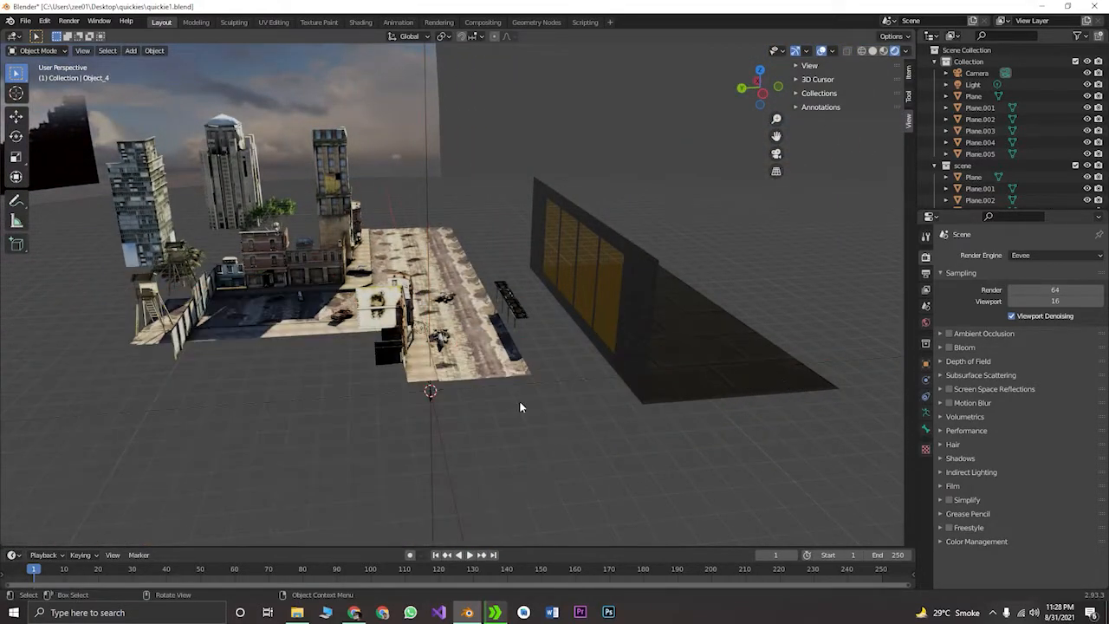
Select the whole trooper model with its empties in wireframe display and switch back to rendered shading
scroll(493, 407, up, 5)
shift+middle_drag(492, 407, 512, 177)
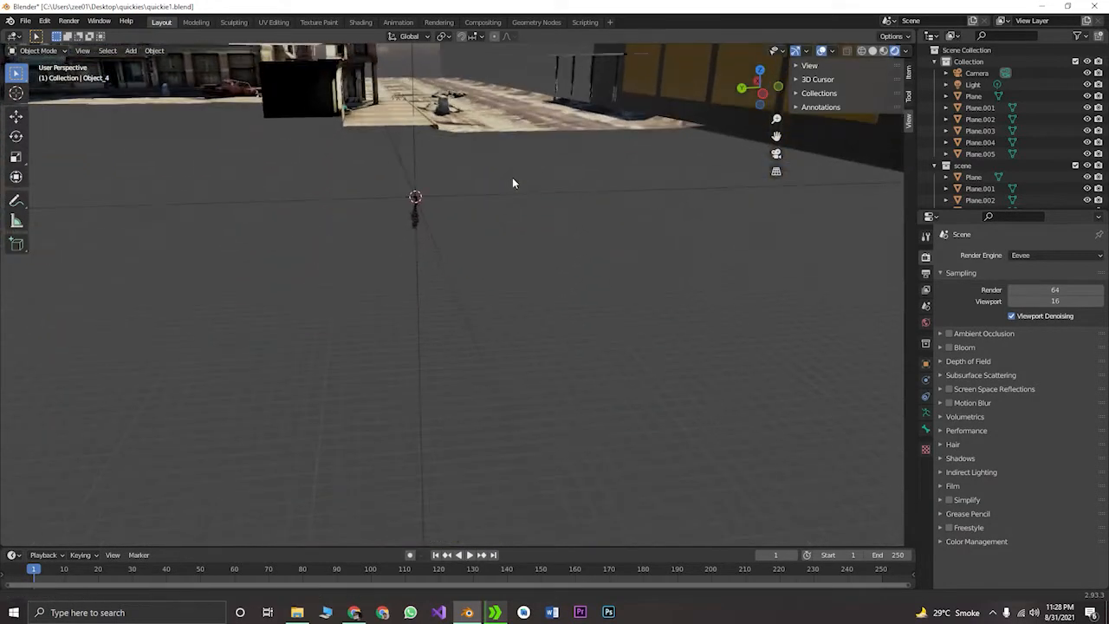
scroll(469, 188, up, 5)
scroll(465, 188, down, 3)
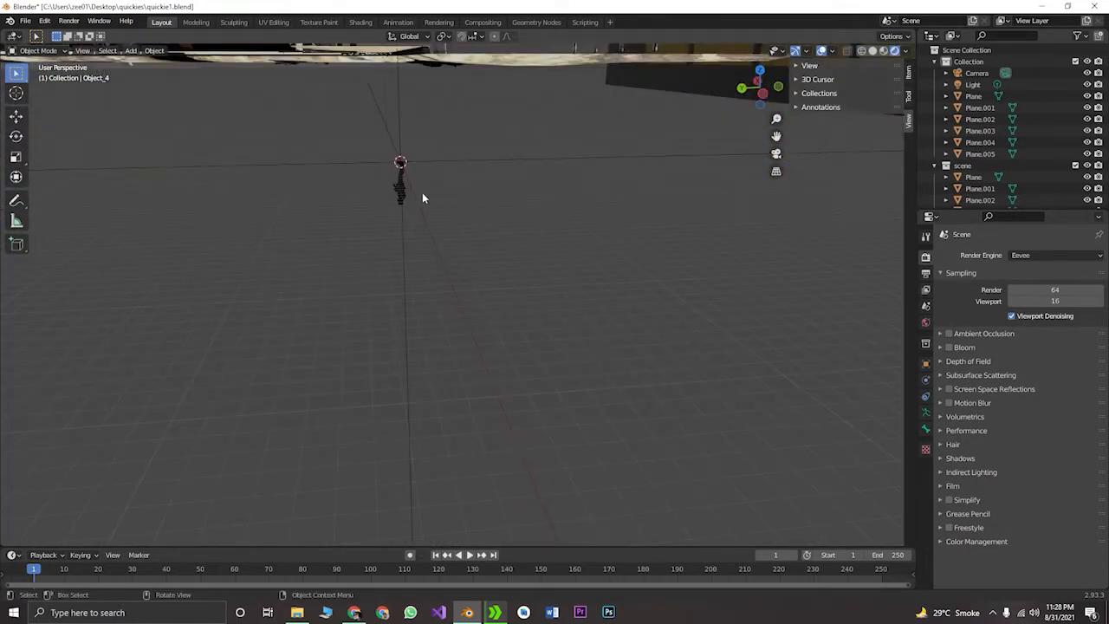
scroll(408, 178, up, 5)
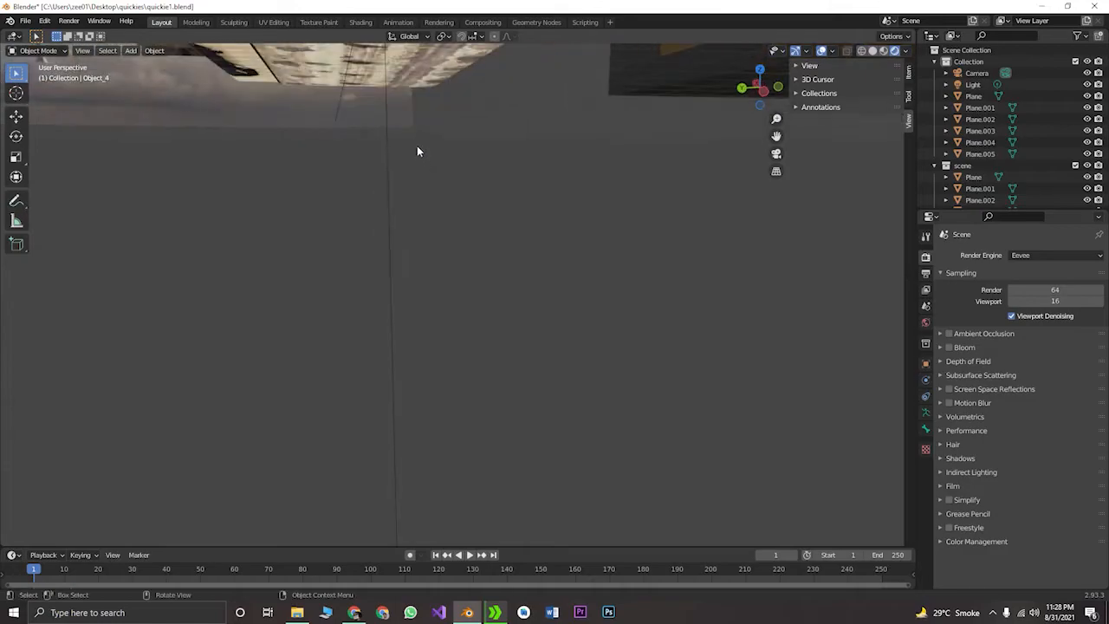
scroll(394, 208, down, 5)
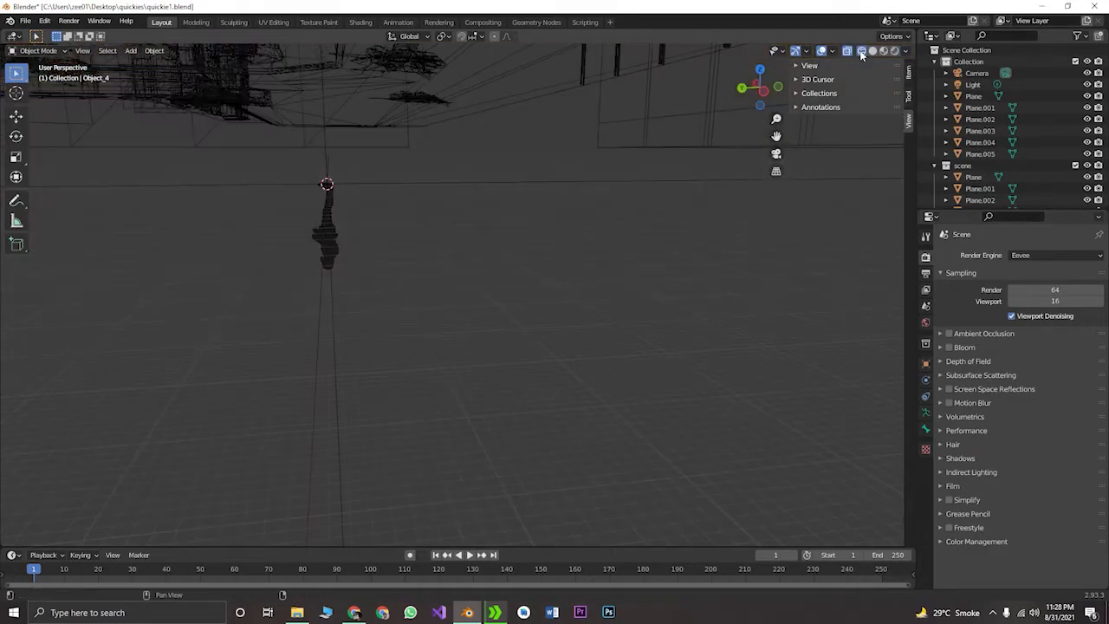
click(862, 50)
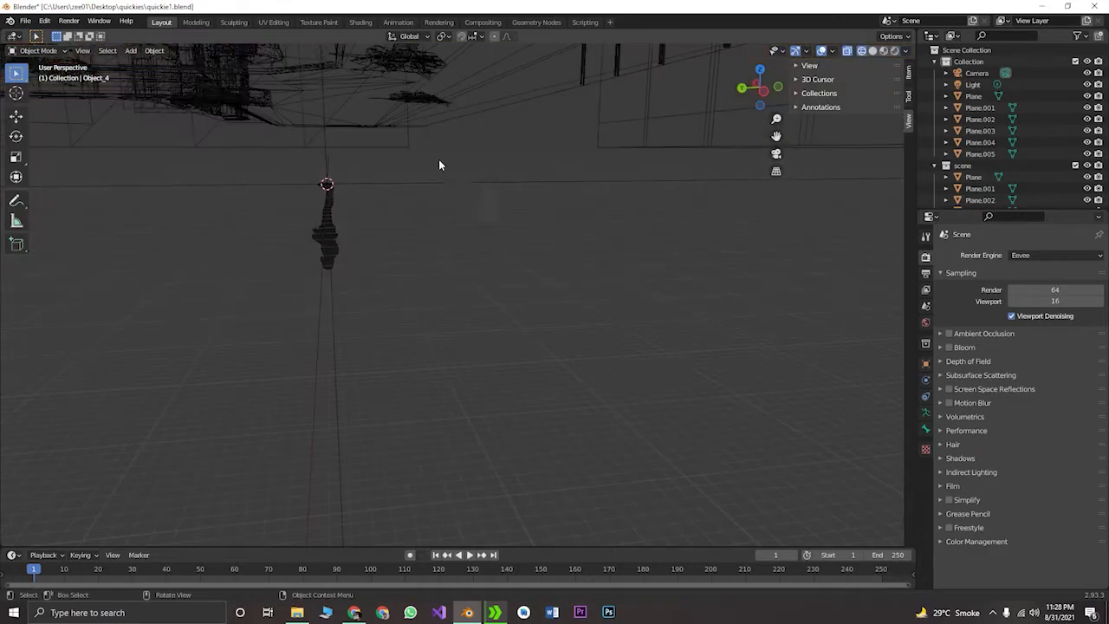
drag(285, 166, 435, 289)
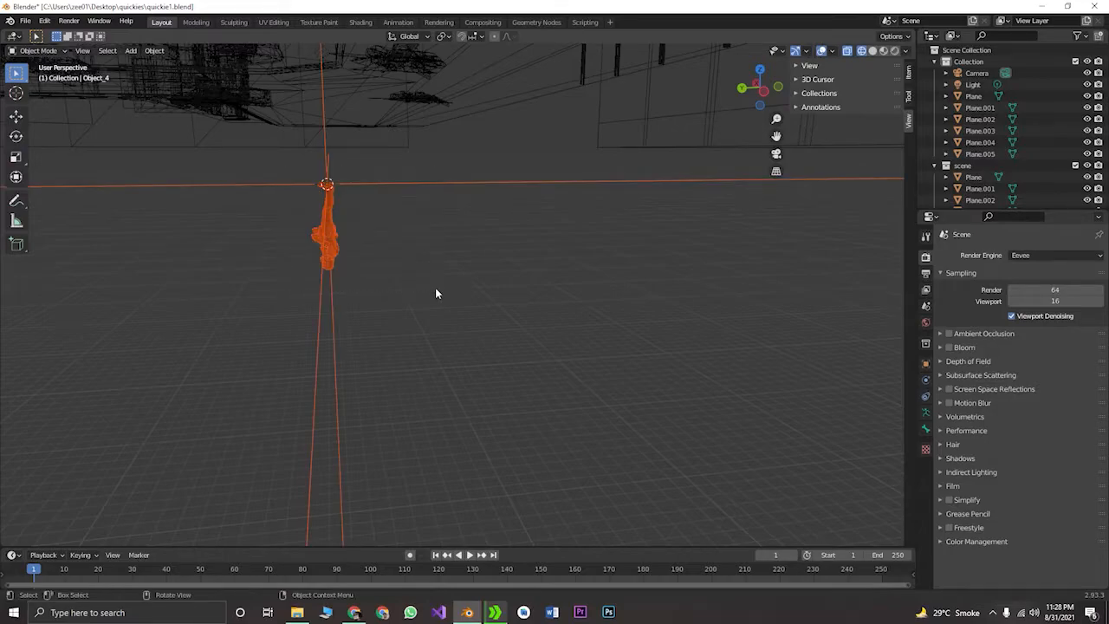
click(895, 51)
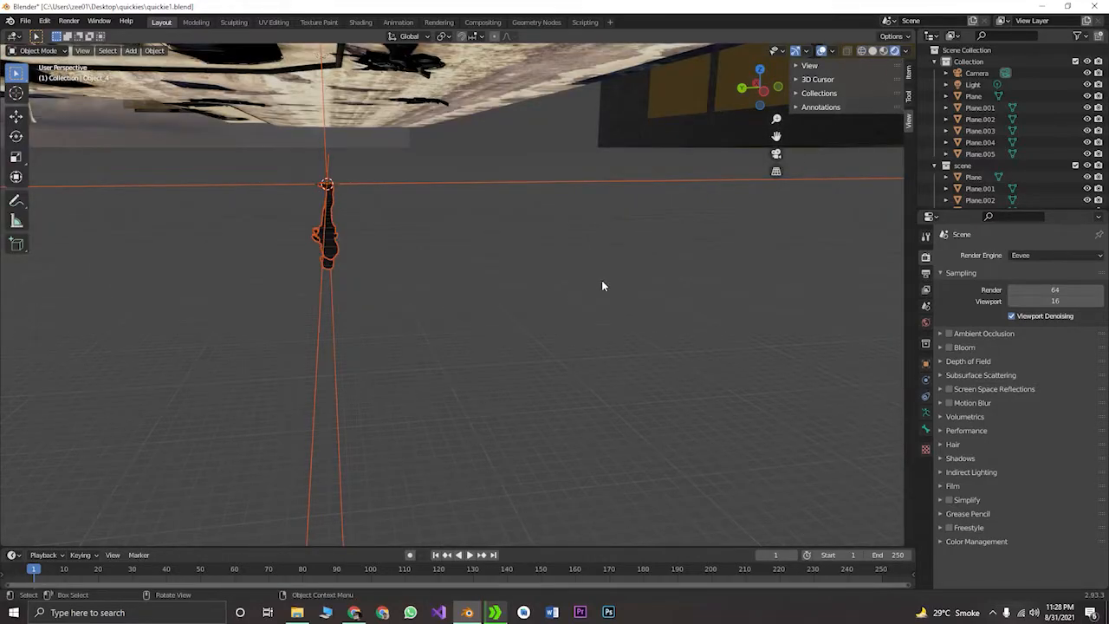
Link the selected trooper objects to a new collection named deathtrooper
key(ctrl+m)
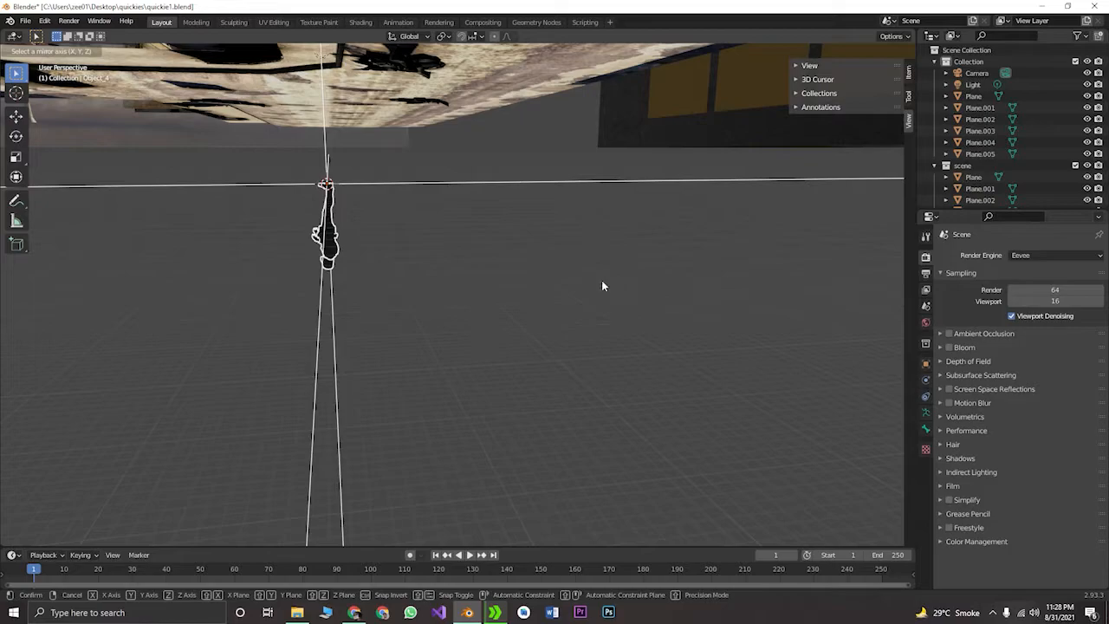
key(Escape)
key(shift+m)
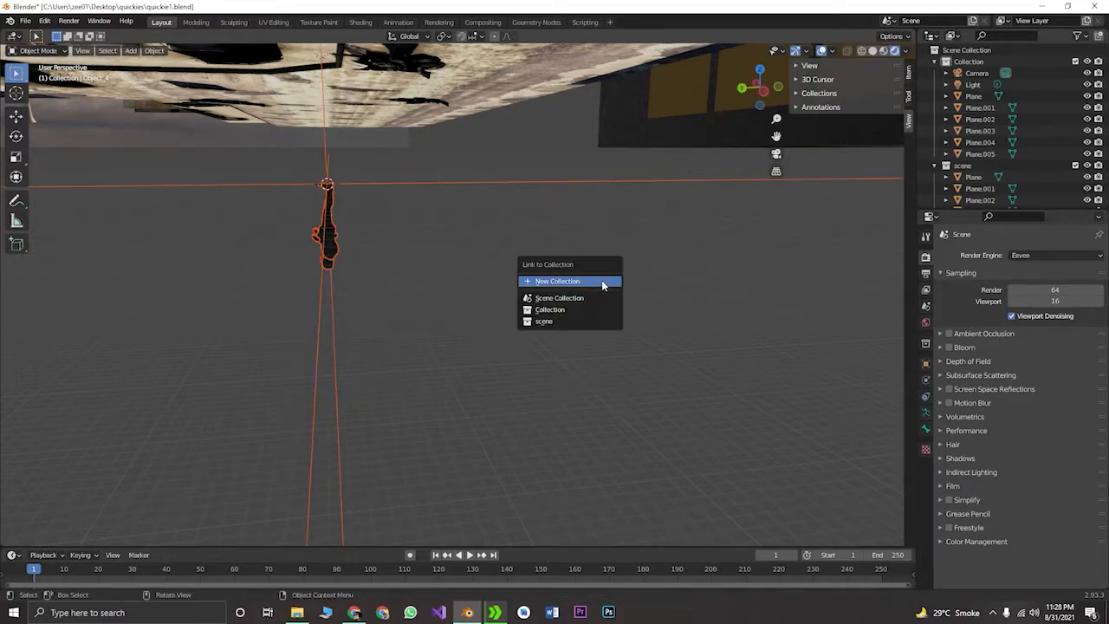
click(603, 283)
text(d)
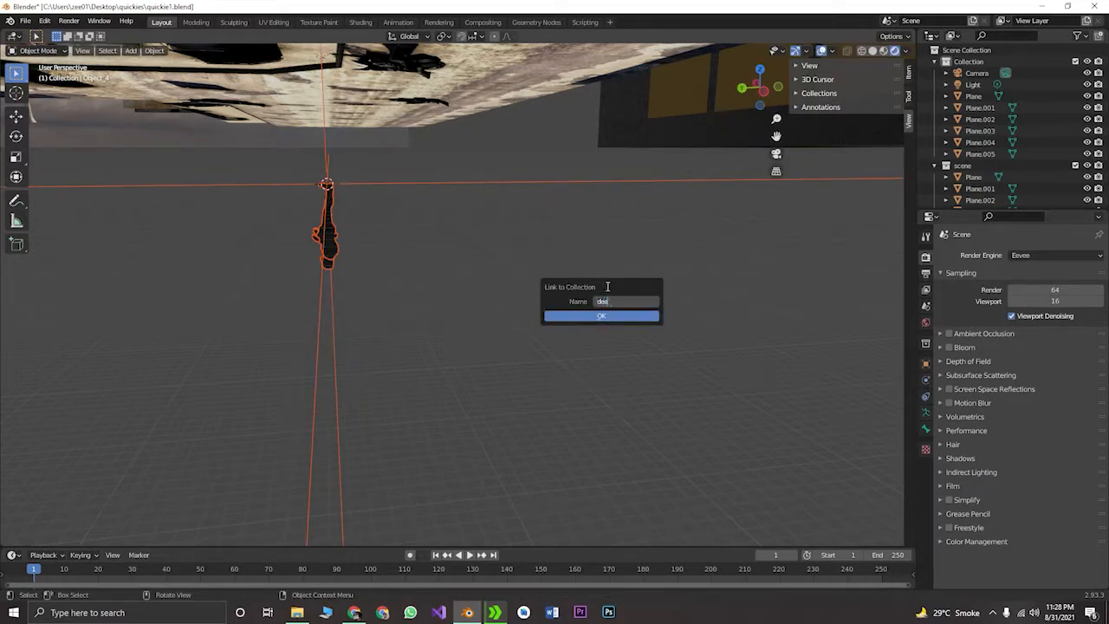
text(eathtrooper)
key(Return)
click(601, 317)
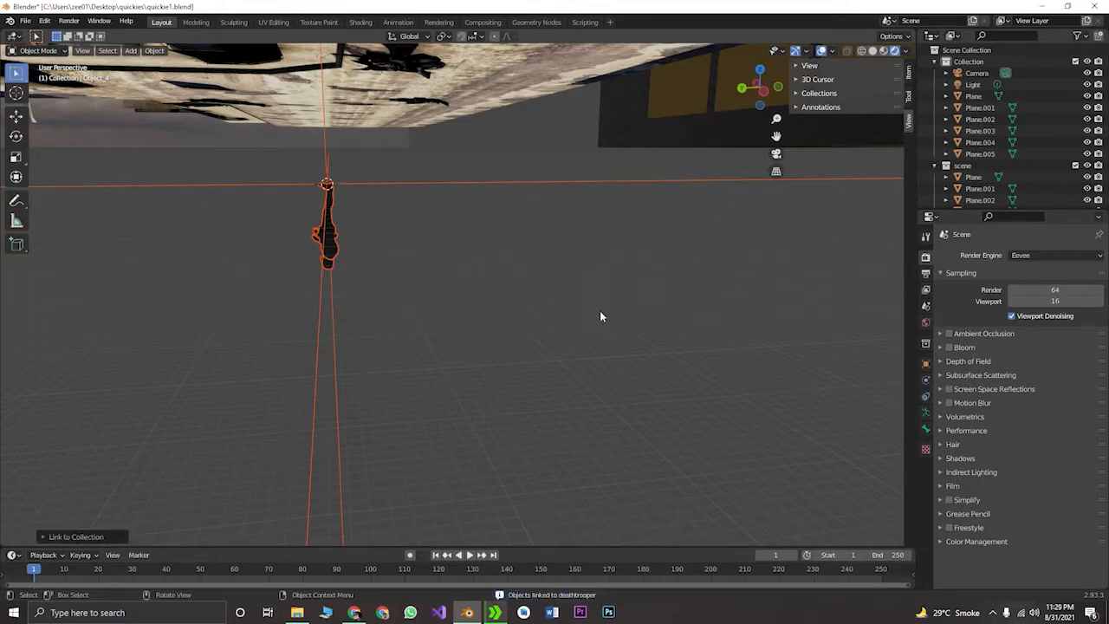
Rotate the trooper model 180° about the global Y axis and raise it about 126 m along Z
middle_drag(610, 311, 546, 304)
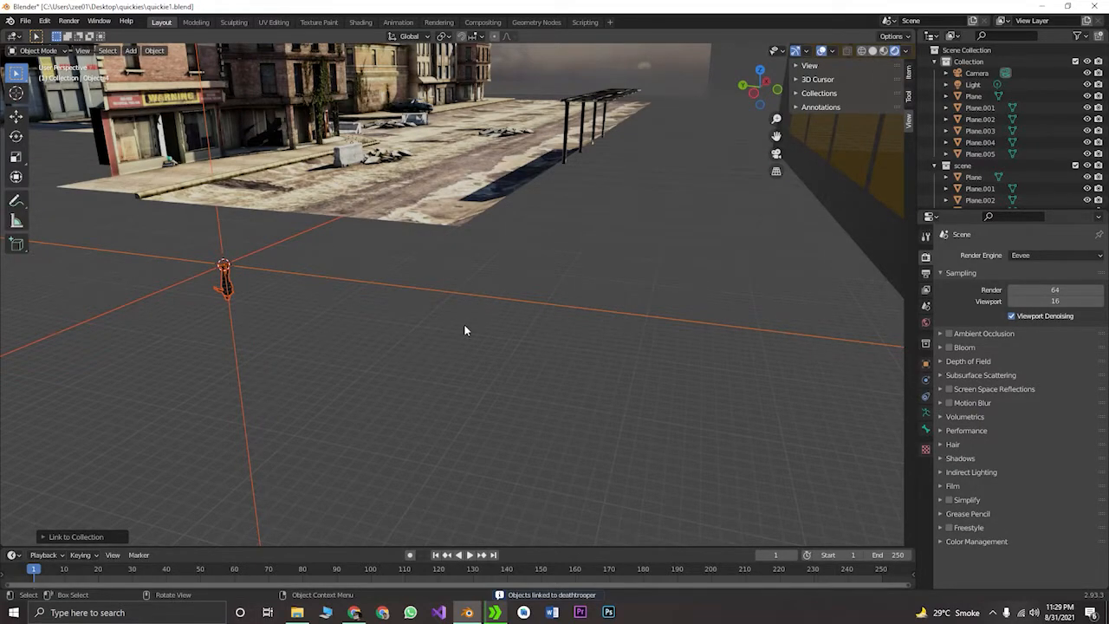
key(r)
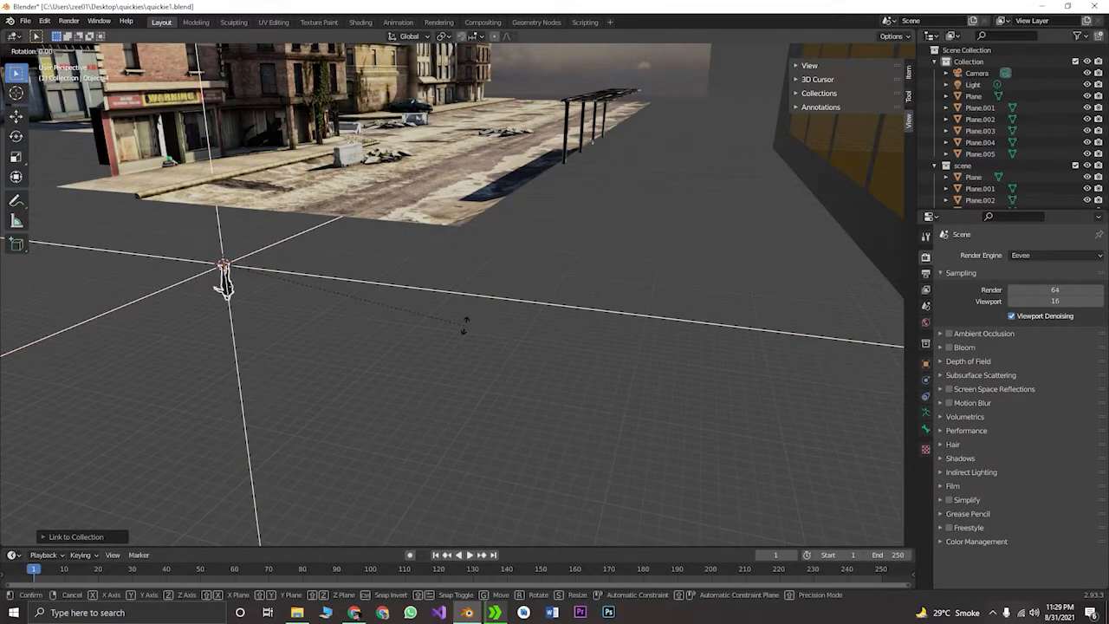
text(y180)
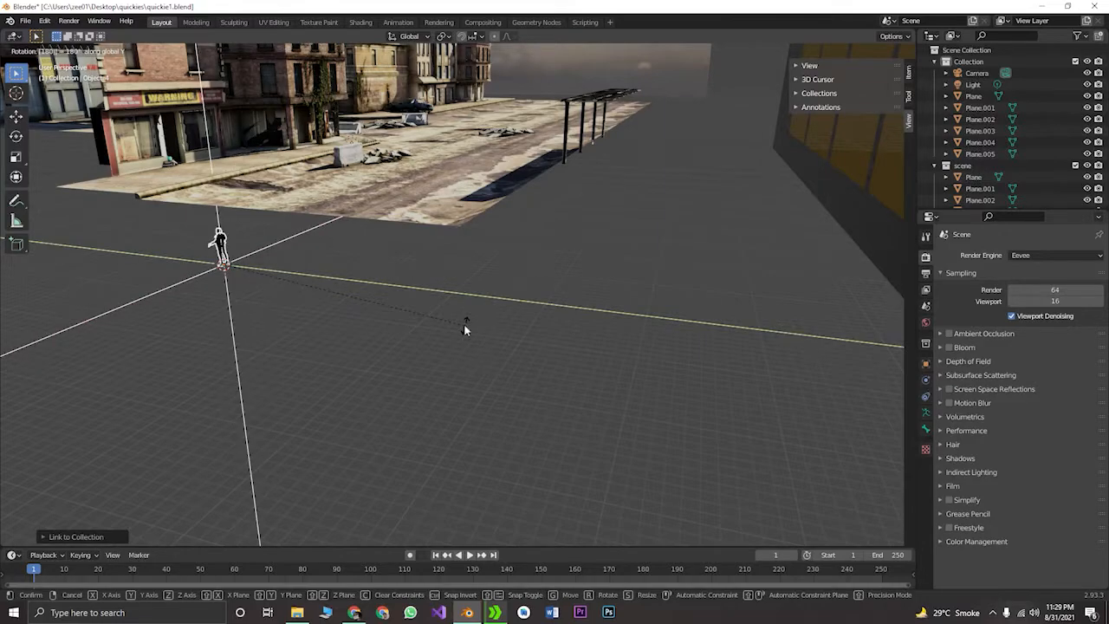
key(Return)
key(g)
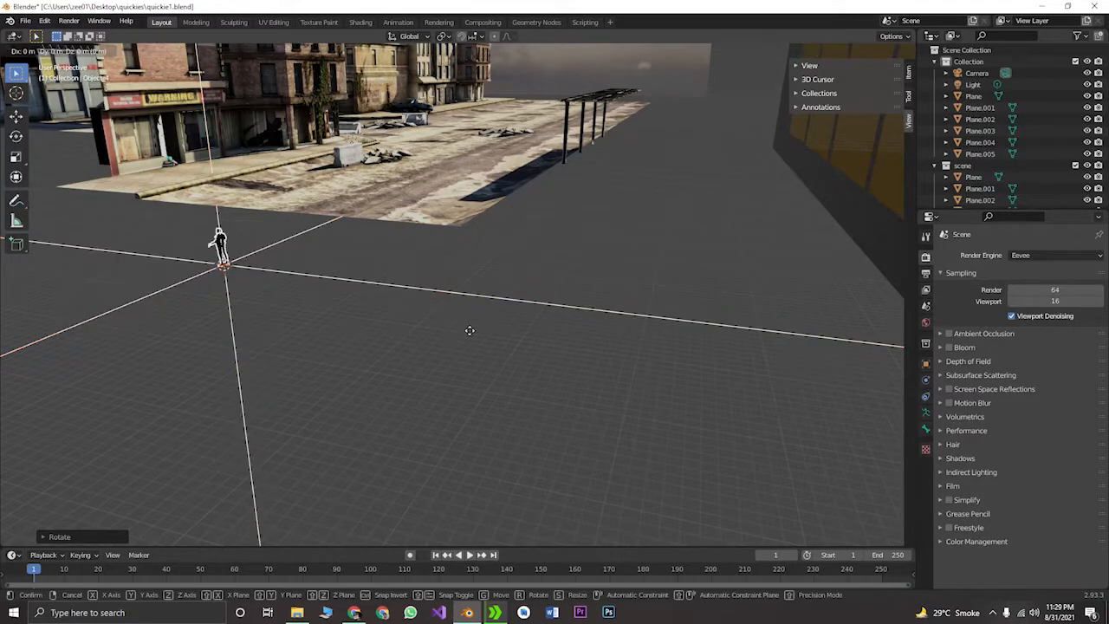
key(z)
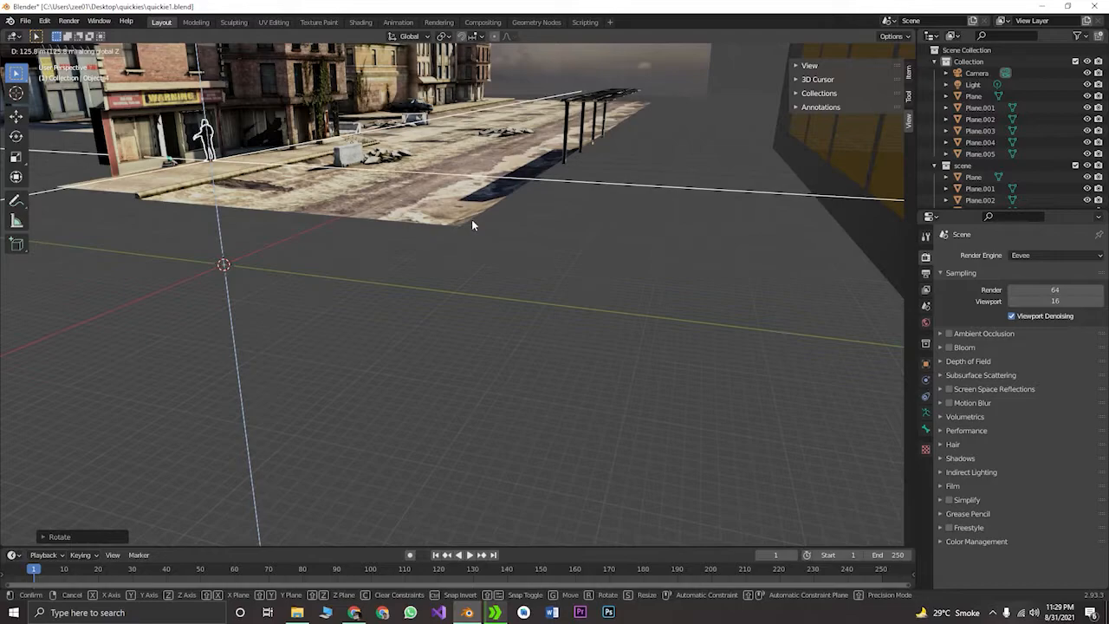
click(473, 221)
Move the trooper model along the global Y axis from the city to the windowed wall
key(KP_0)
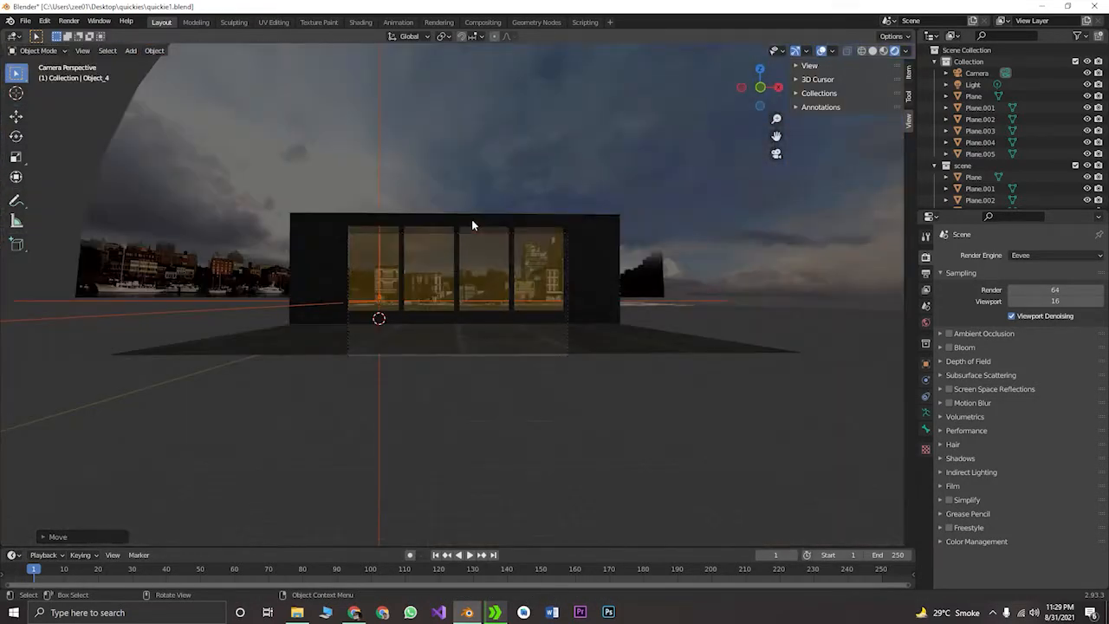
key(KP_1)
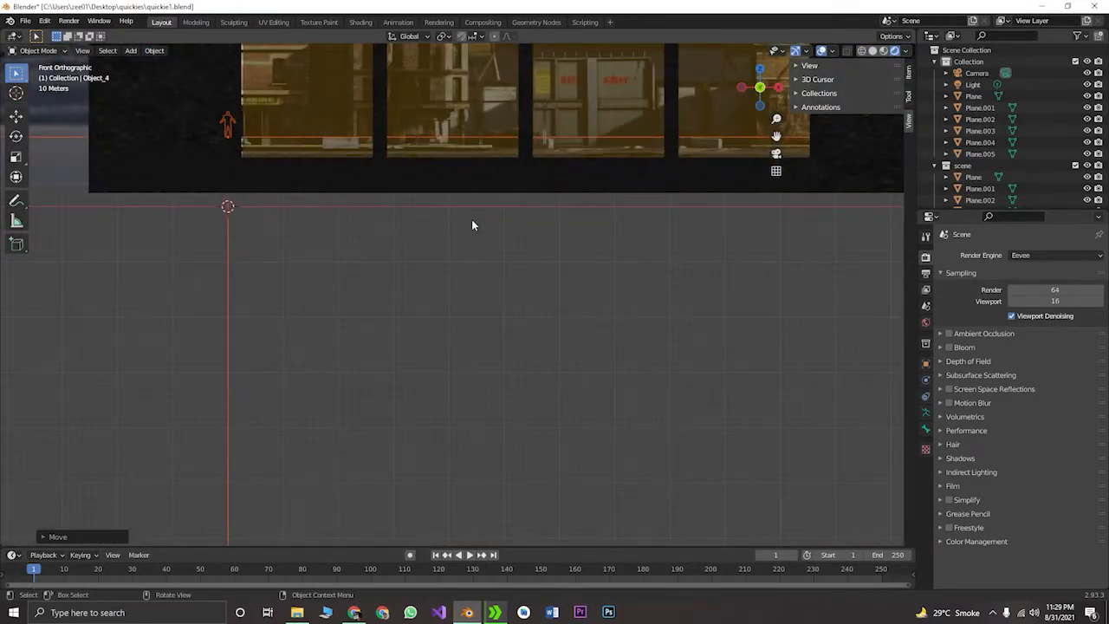
key(KP_0)
middle_drag(431, 303, 532, 296)
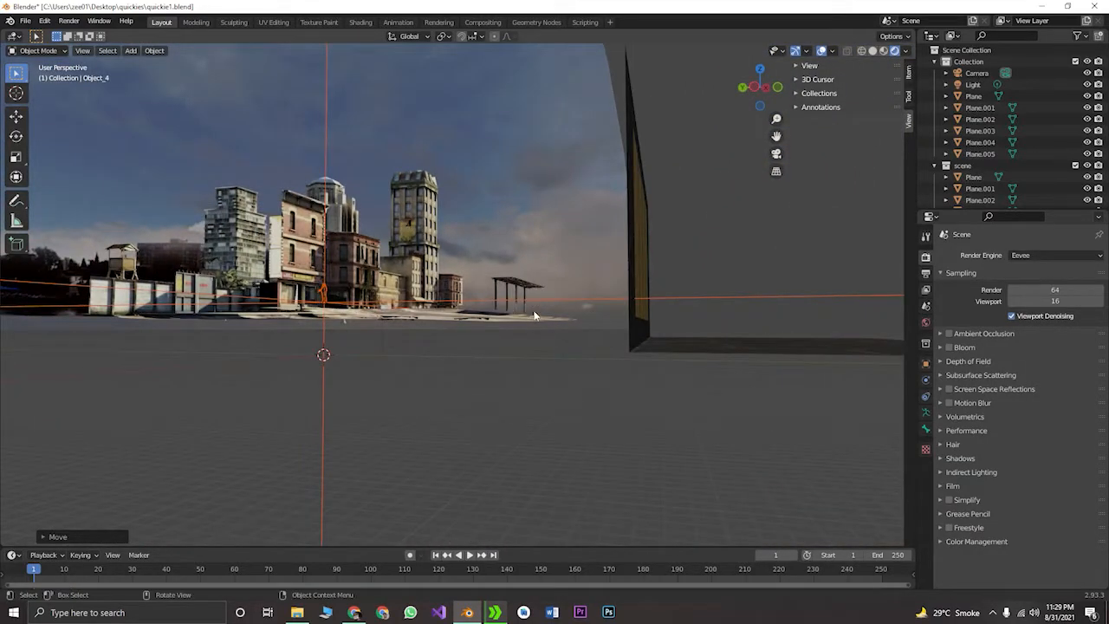
key(g)
key(y)
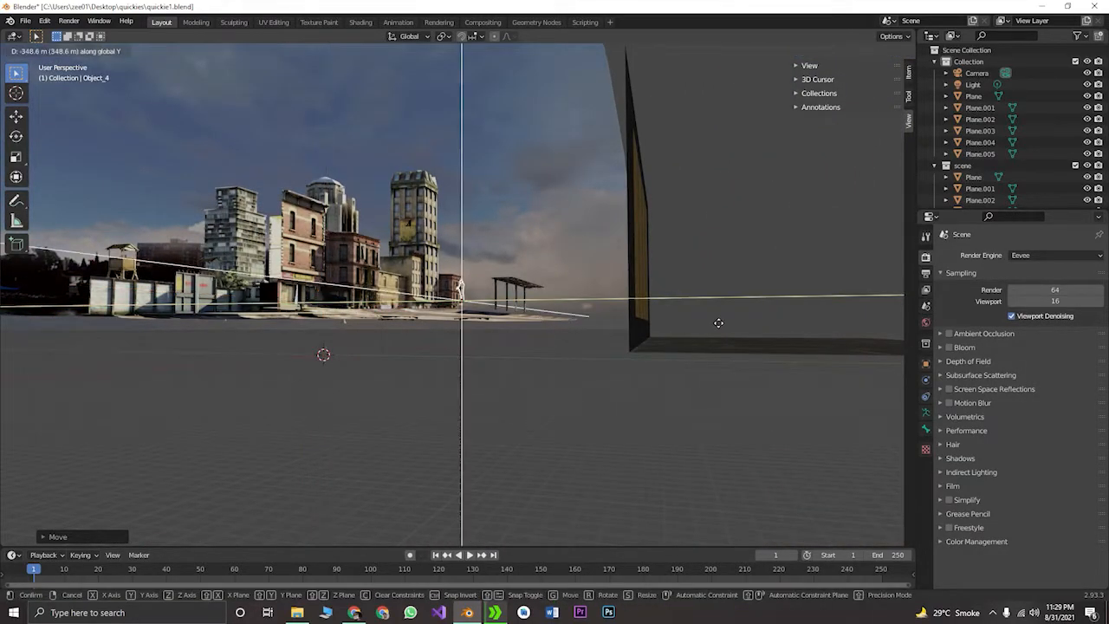
click(869, 317)
Shift the trooper model along X and then along Y onto the floor area in front of the windowed wall
middle_drag(869, 313, 807, 324)
key(g)
key(x)
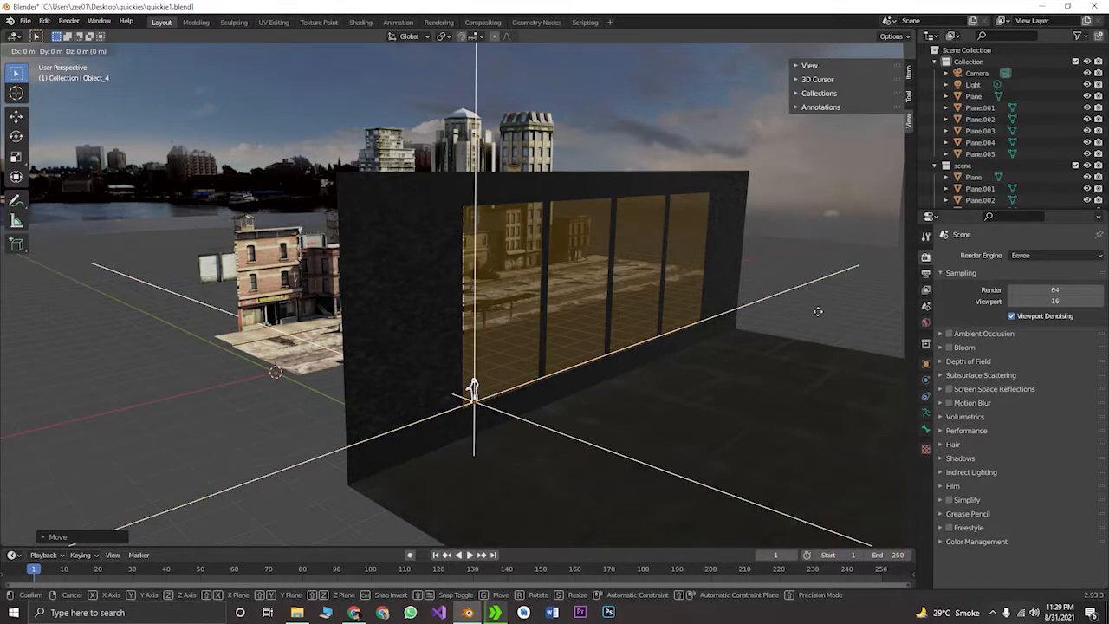
click(18, 286)
middle_drag(70, 352, 152, 354)
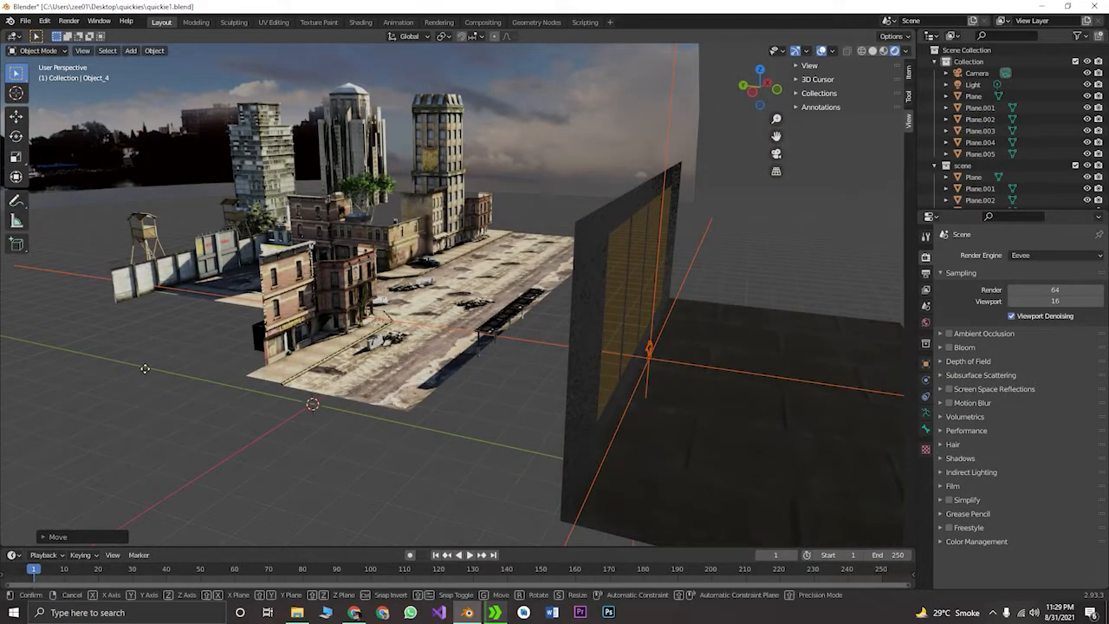
key(g)
key(y)
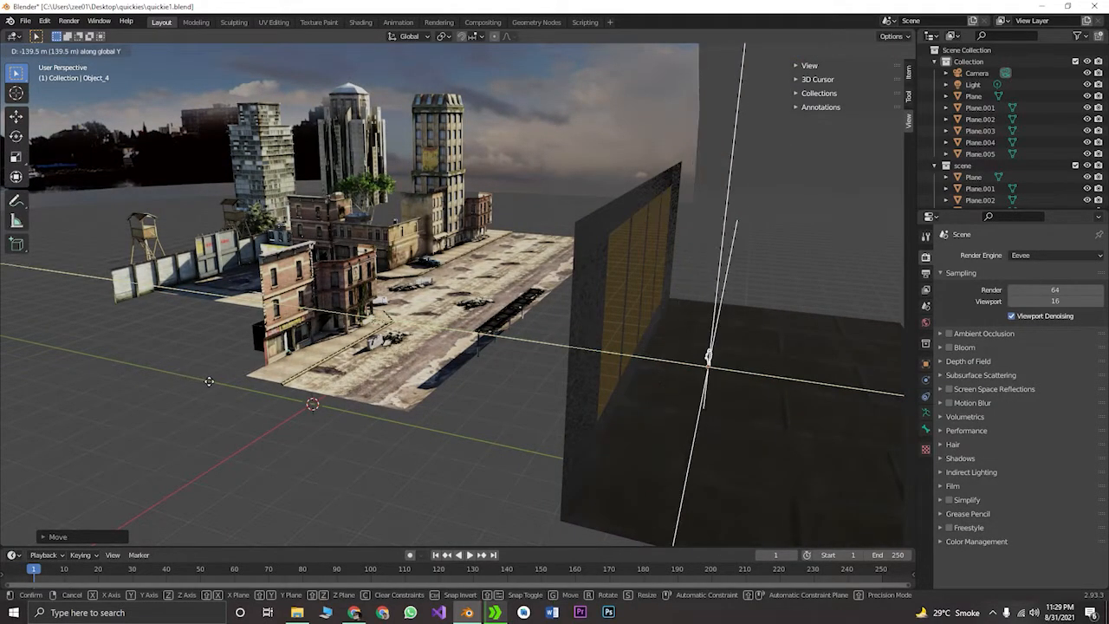
click(215, 382)
Scale the trooper model up uniformly to nearly the height of the windows in camera view, and save the file
middle_drag(487, 382, 370, 346)
key(KP_0)
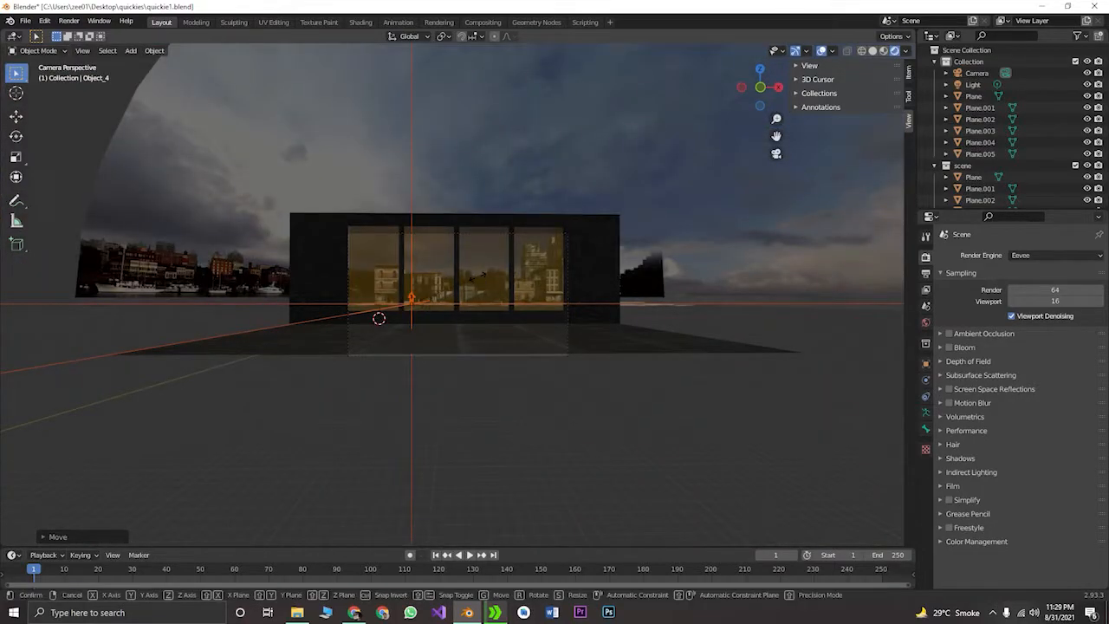
key(s)
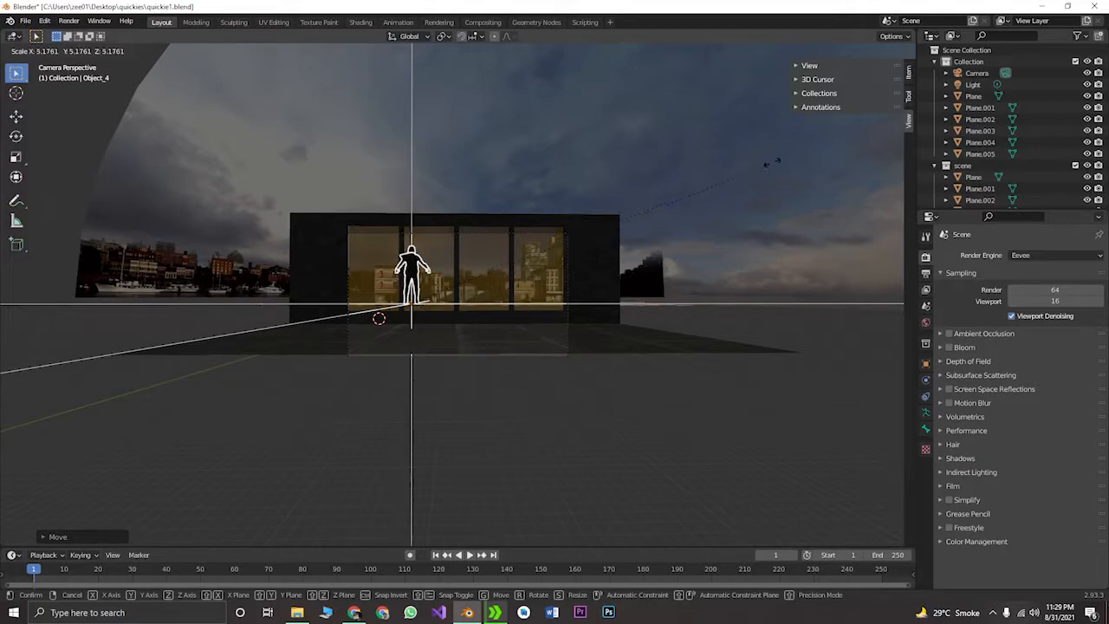
click(797, 145)
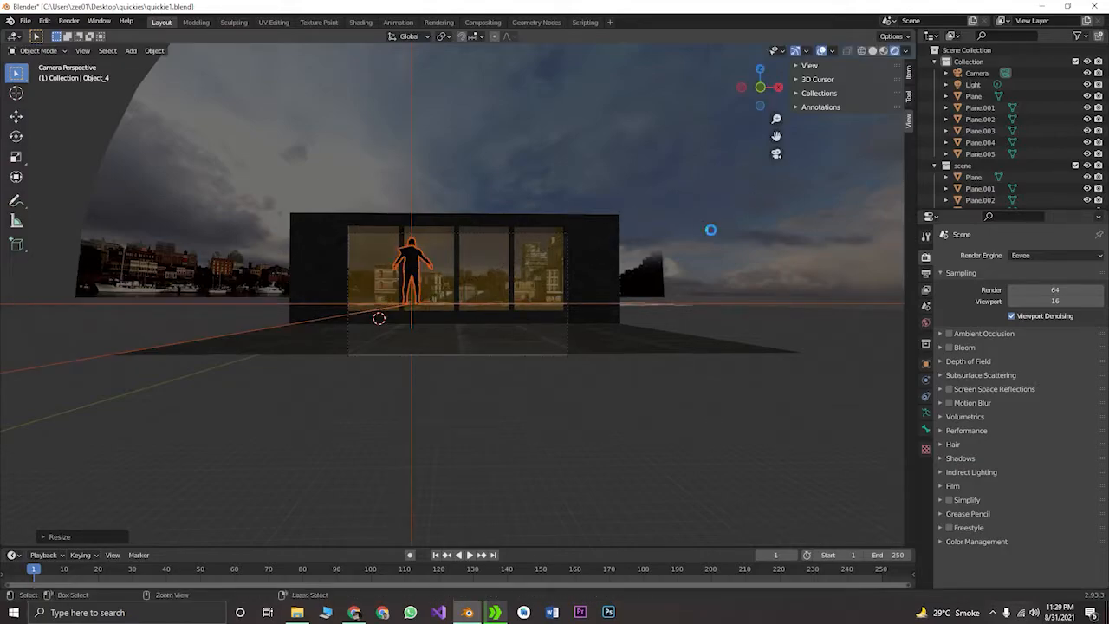
key(ctrl+s)
Lower the trooper model along the global Z axis until its feet stand on the floor, and deselect it
key(g)
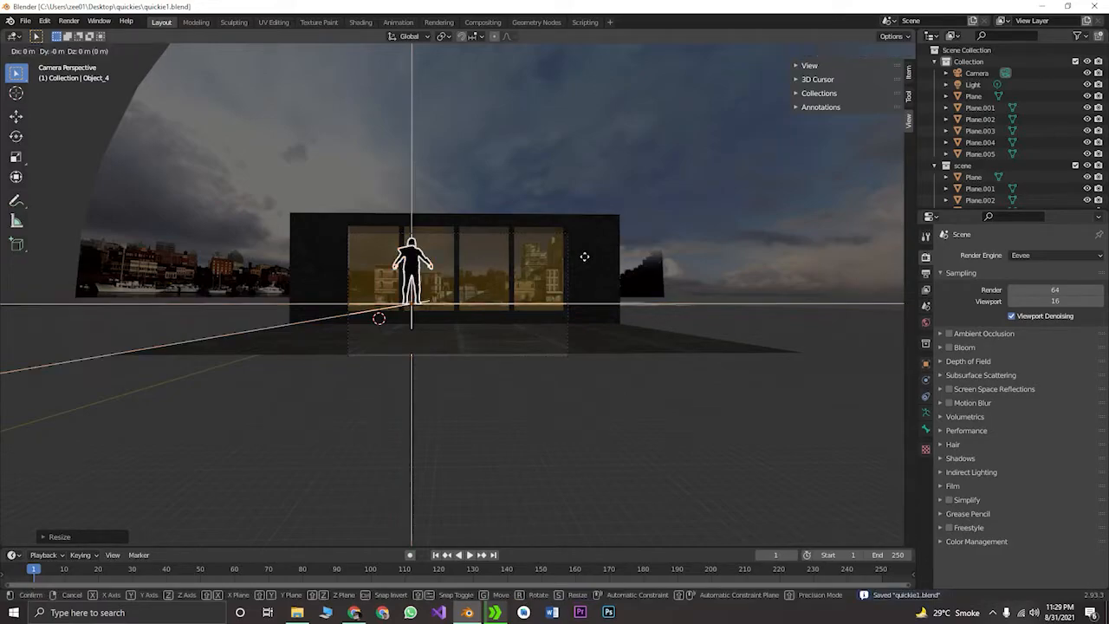
key(z)
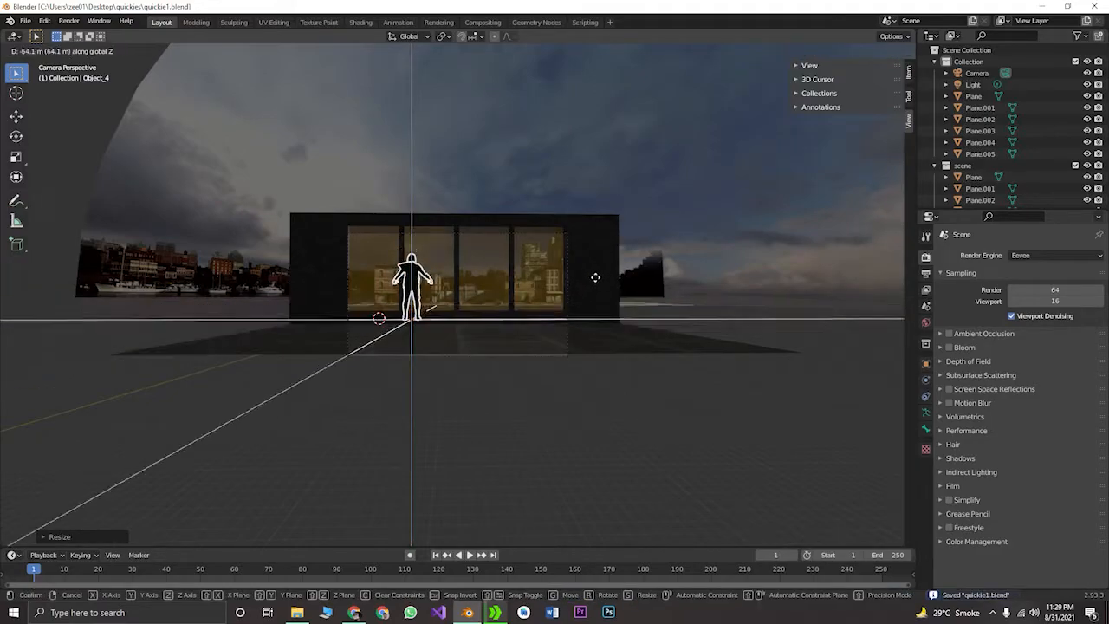
click(603, 279)
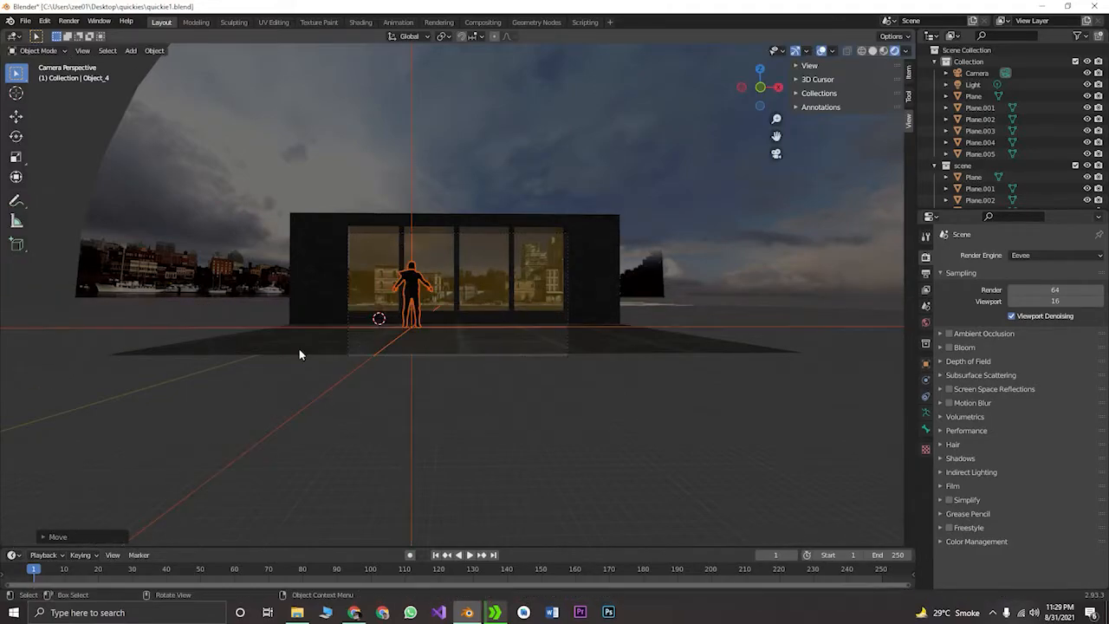
click(227, 315)
Try to select the whole trooper by picking its body and hands directly in the scene
middle_drag(306, 339, 358, 352)
click(565, 332)
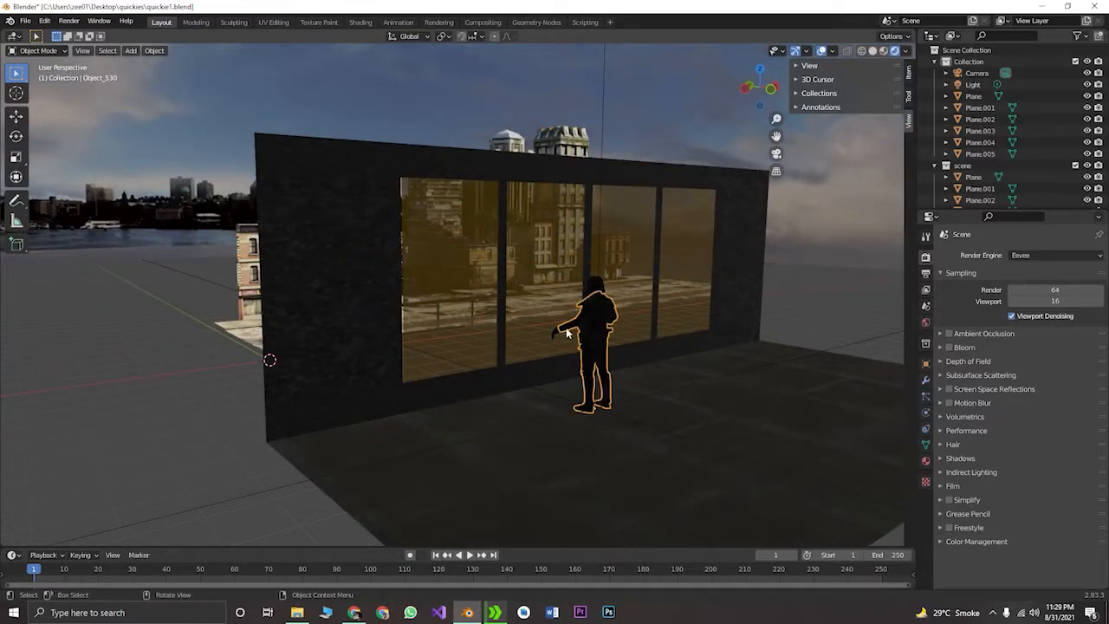
click(550, 333)
click(553, 336)
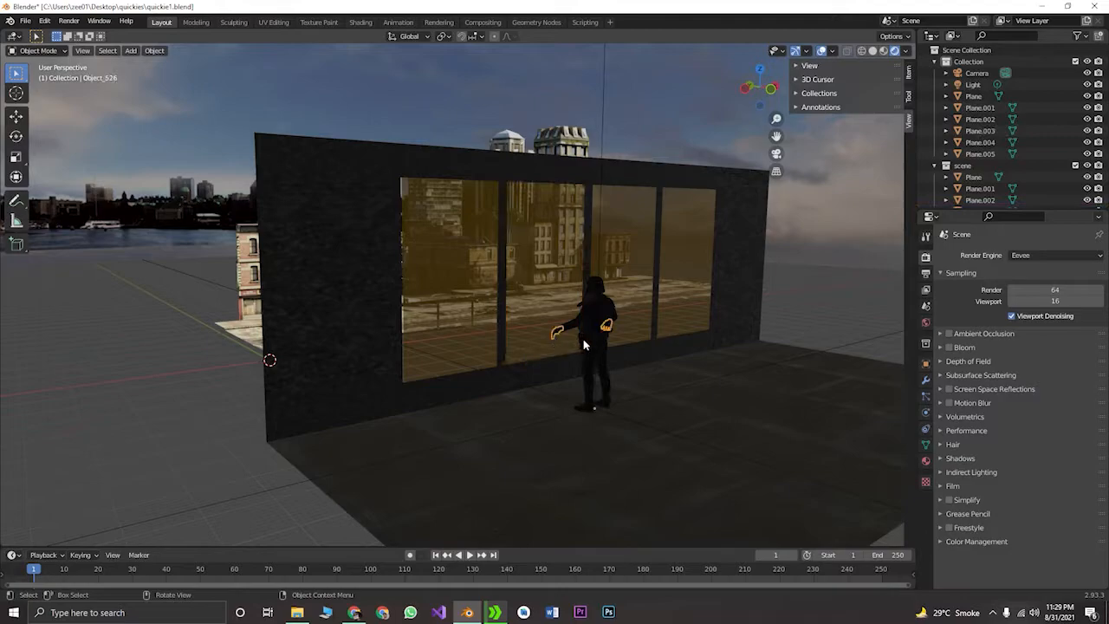
middle_drag(609, 353, 542, 344)
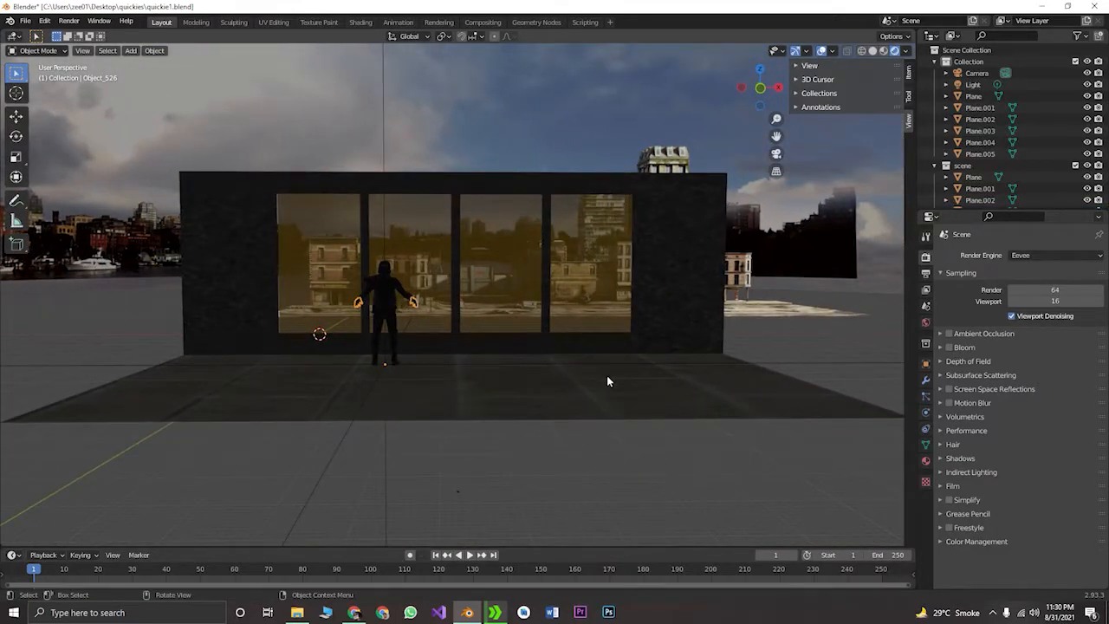
ctrl+click(399, 318)
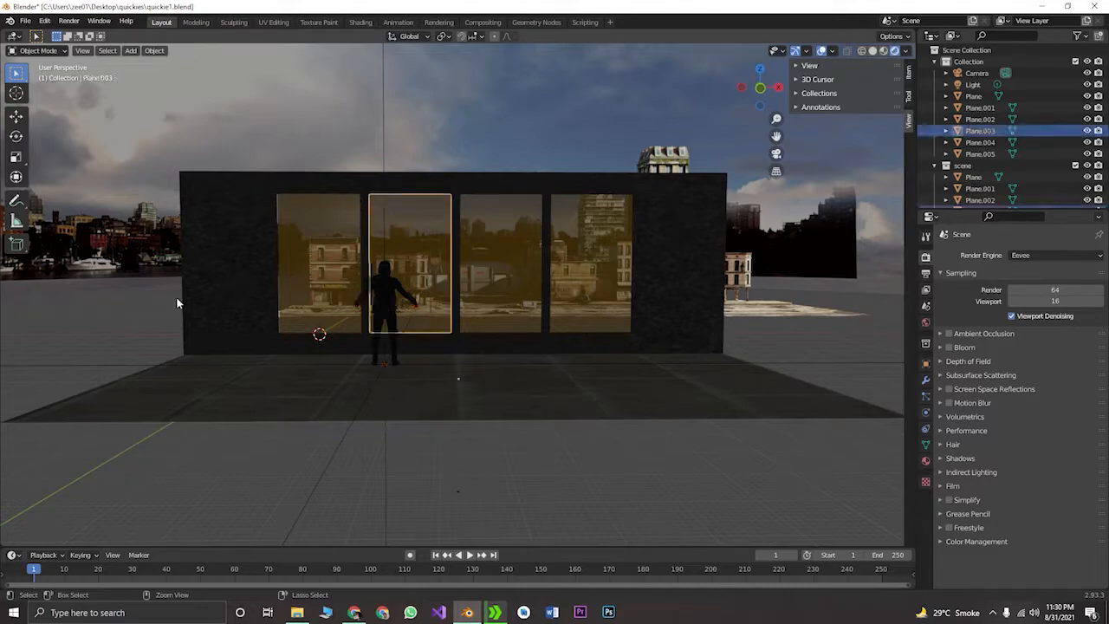
click(388, 333)
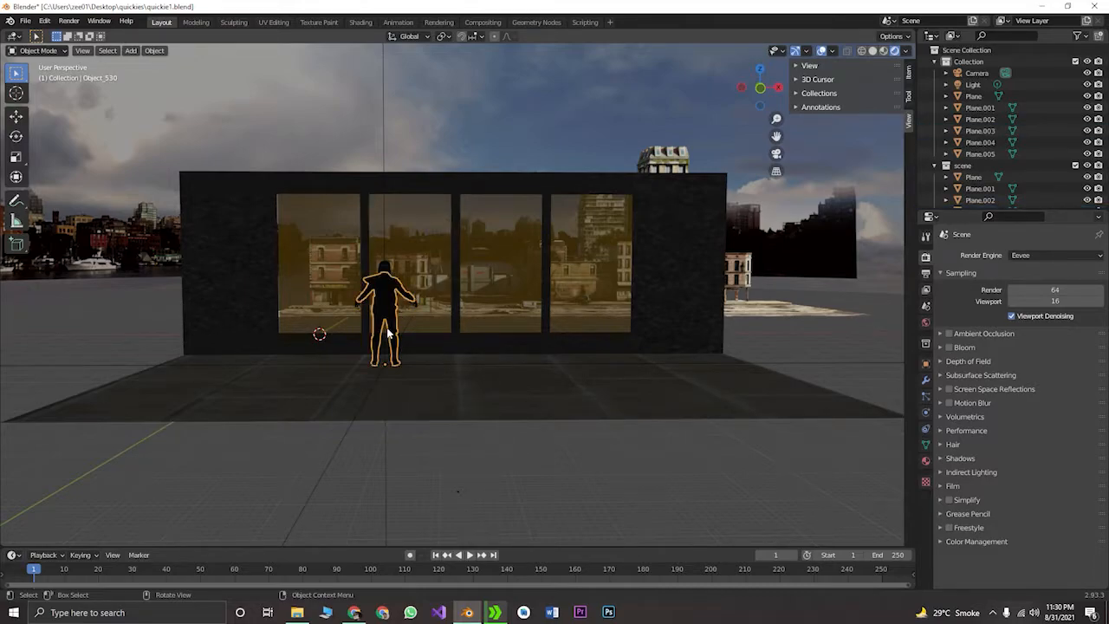
ctrl+click(387, 332)
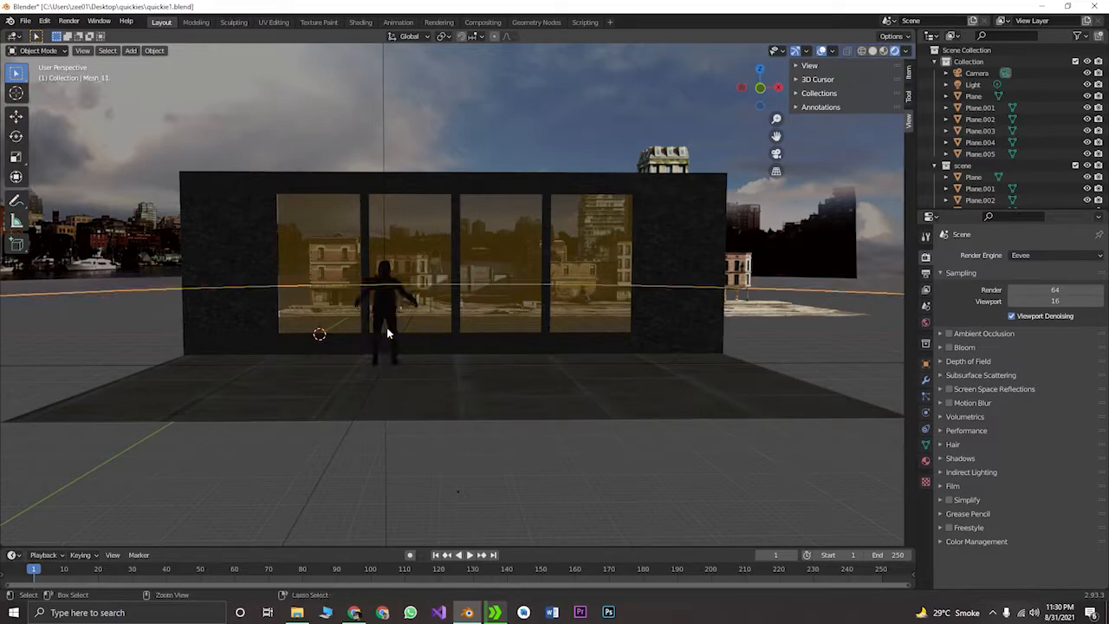
Select all objects of the deathtrooper collection
scroll(1014, 162, down, 5)
click(1014, 163)
scroll(1014, 166, up, 2)
scroll(1014, 166, down, 2)
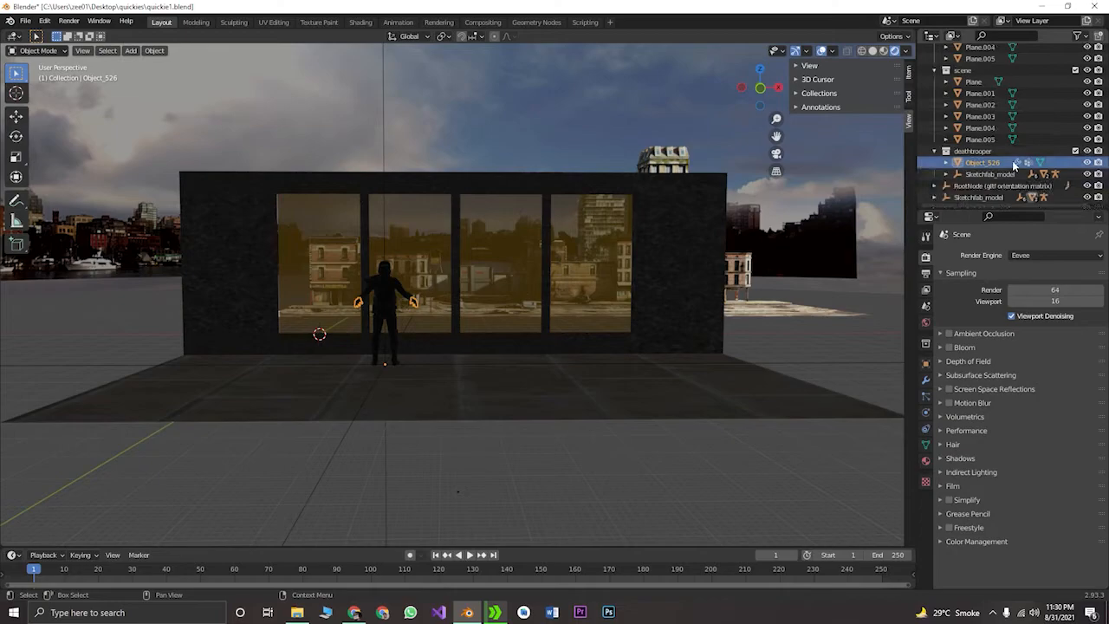
right_click(982, 151)
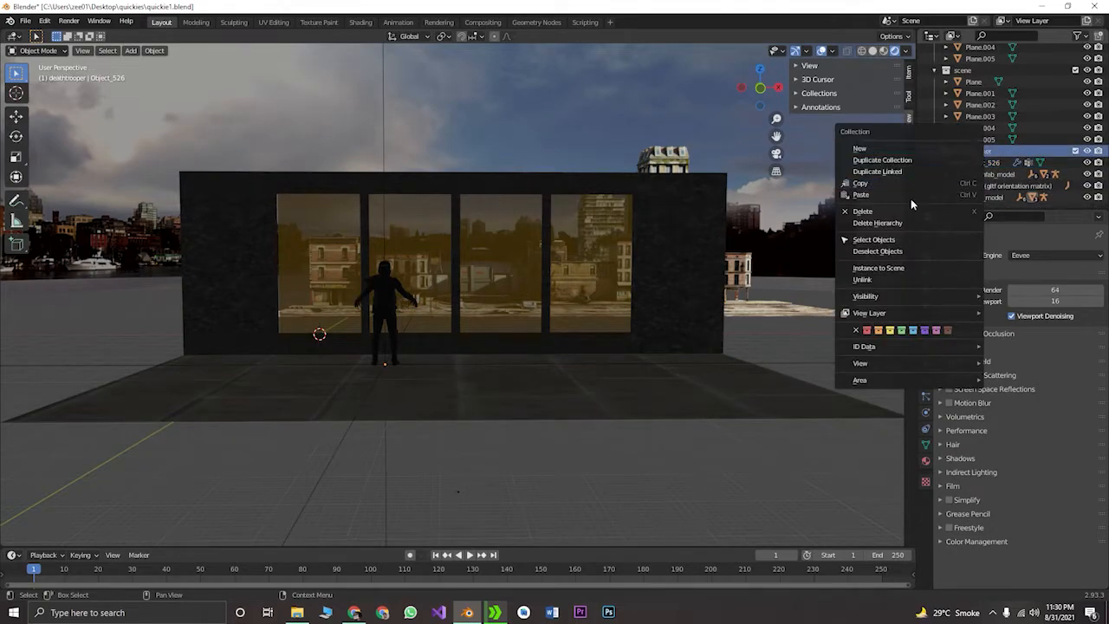
click(909, 241)
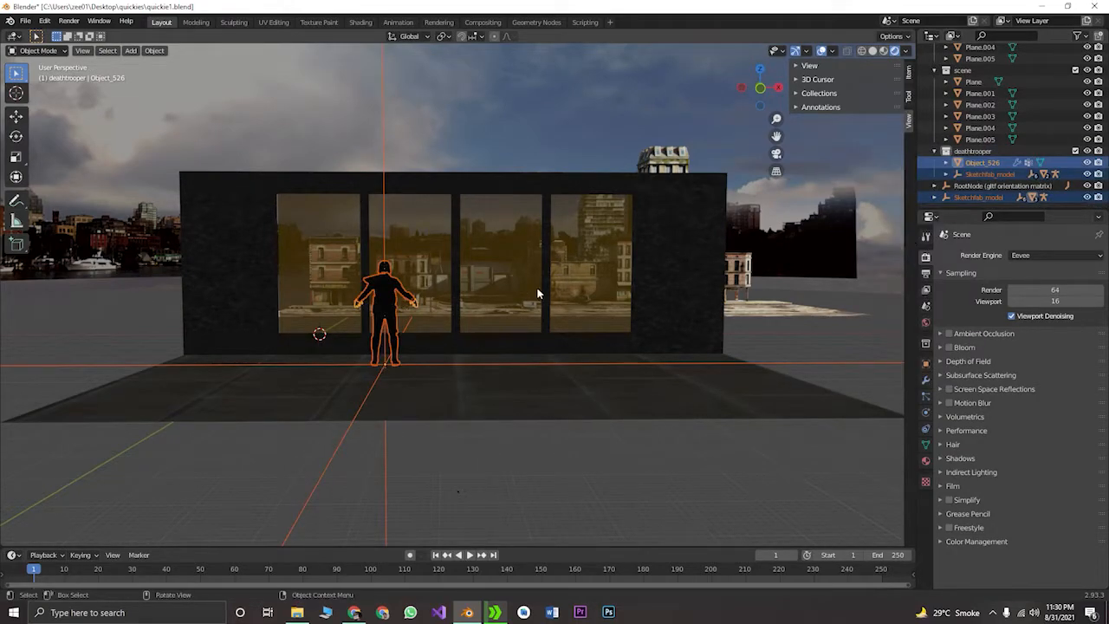
Move the trooper along X to the leftmost window, rotate it about -28° around global Z, and check the camera view
key(g)
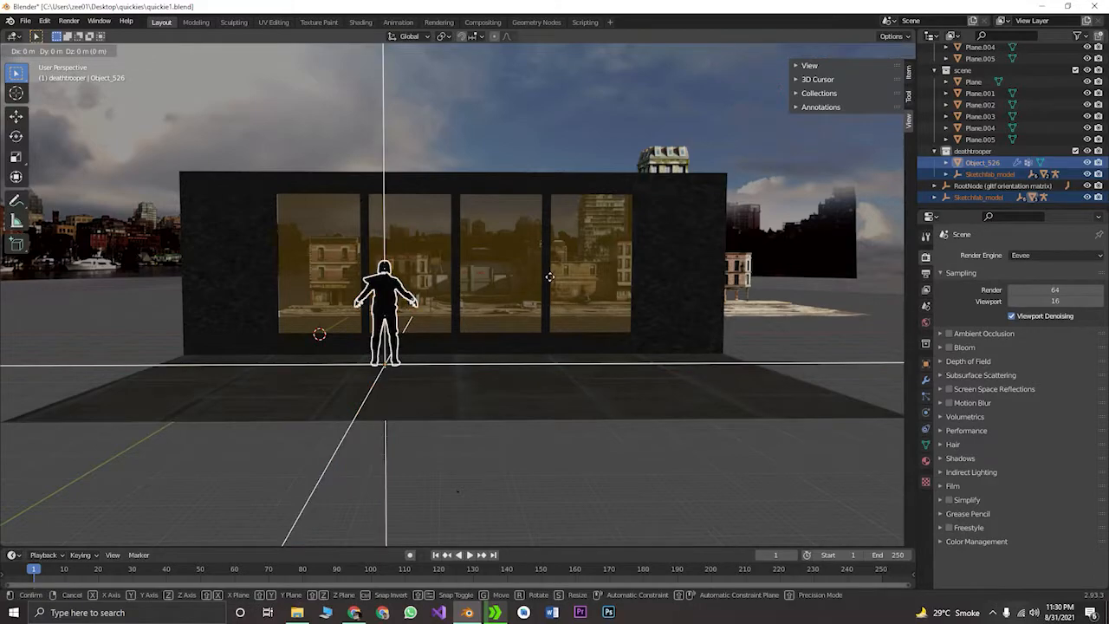
key(x)
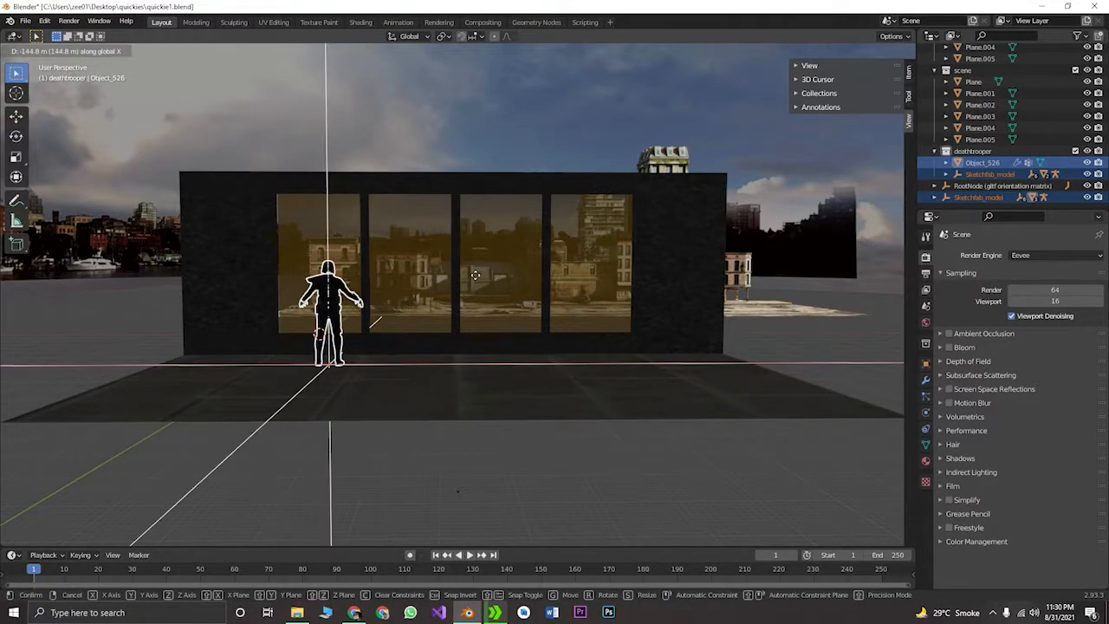
click(469, 268)
key(r)
key(z)
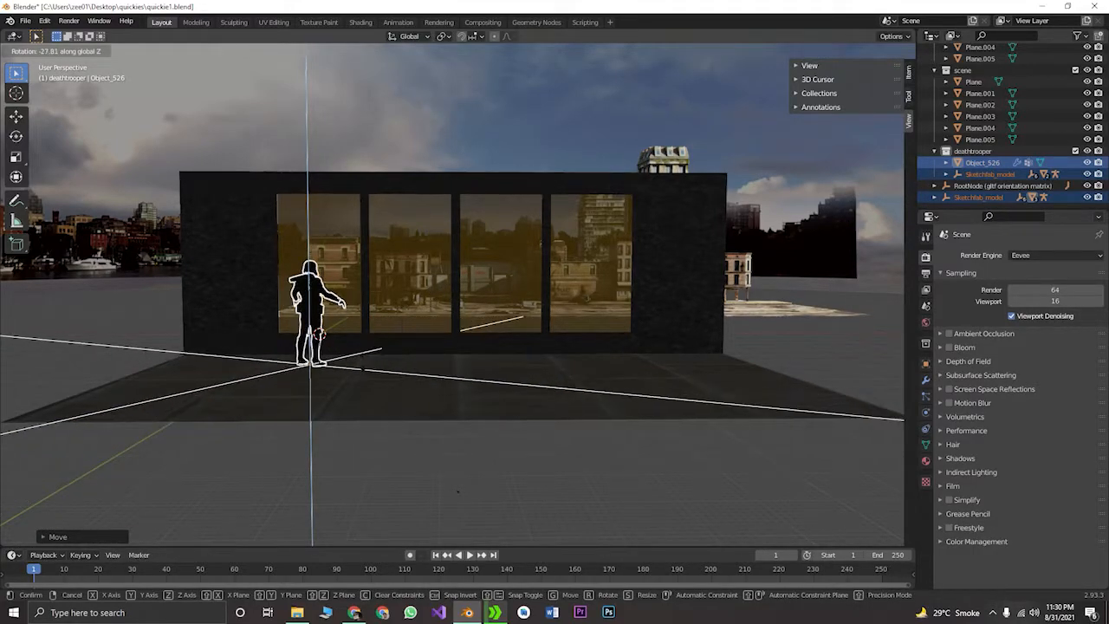
click(375, 370)
key(KP_0)
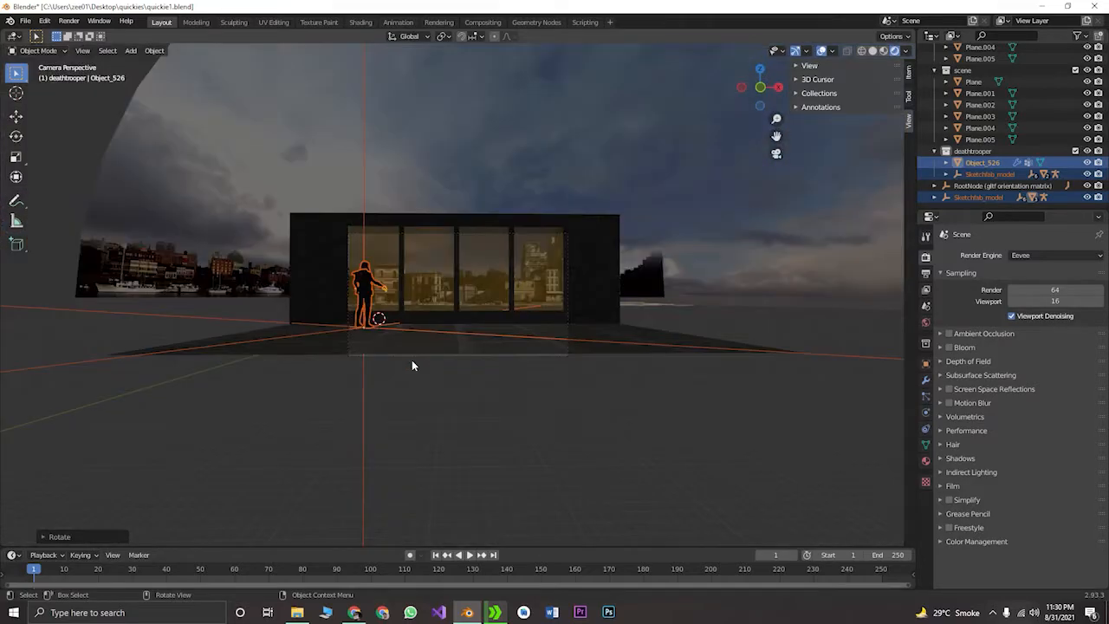
Import scene.gltf from the retro_piano folder as a glTF 2.0 model
click(225, 285)
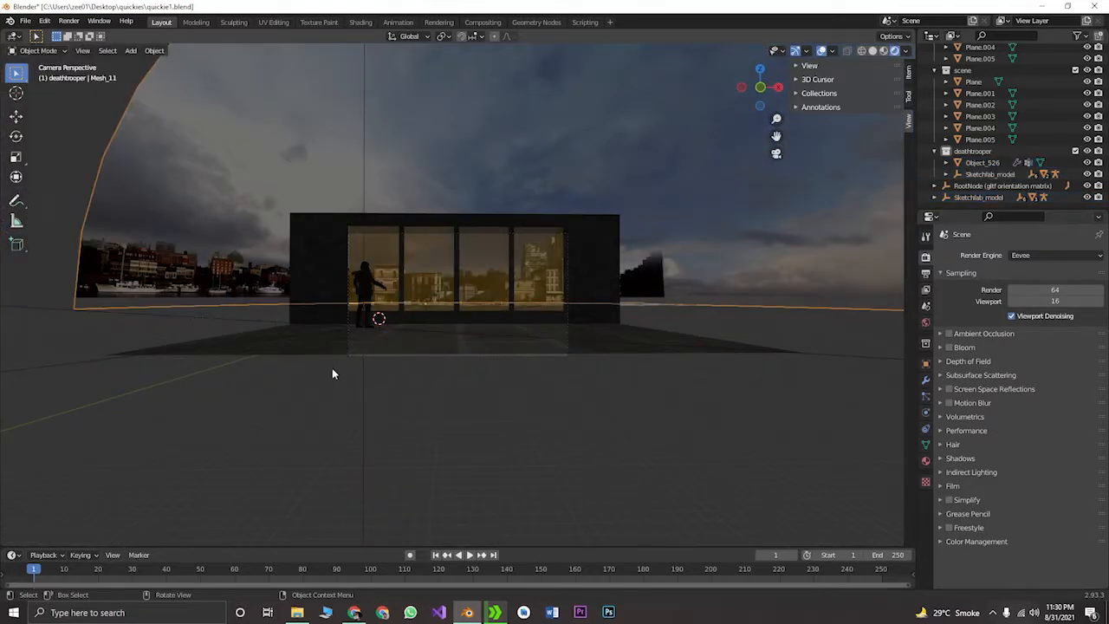
key(KP_0)
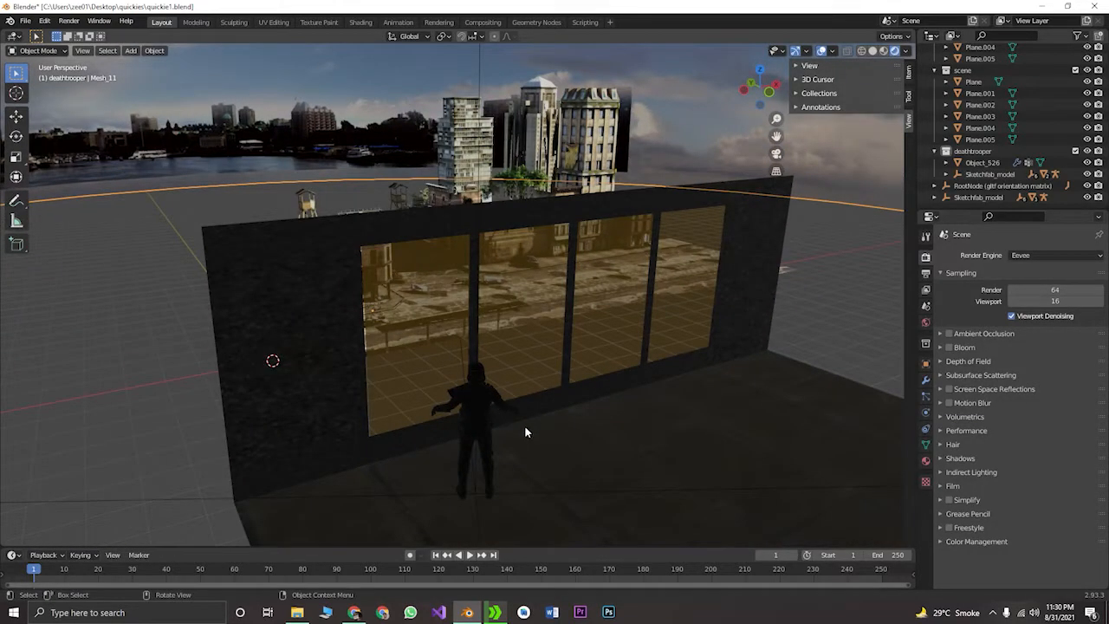
click(25, 21)
mouse_move(104, 176)
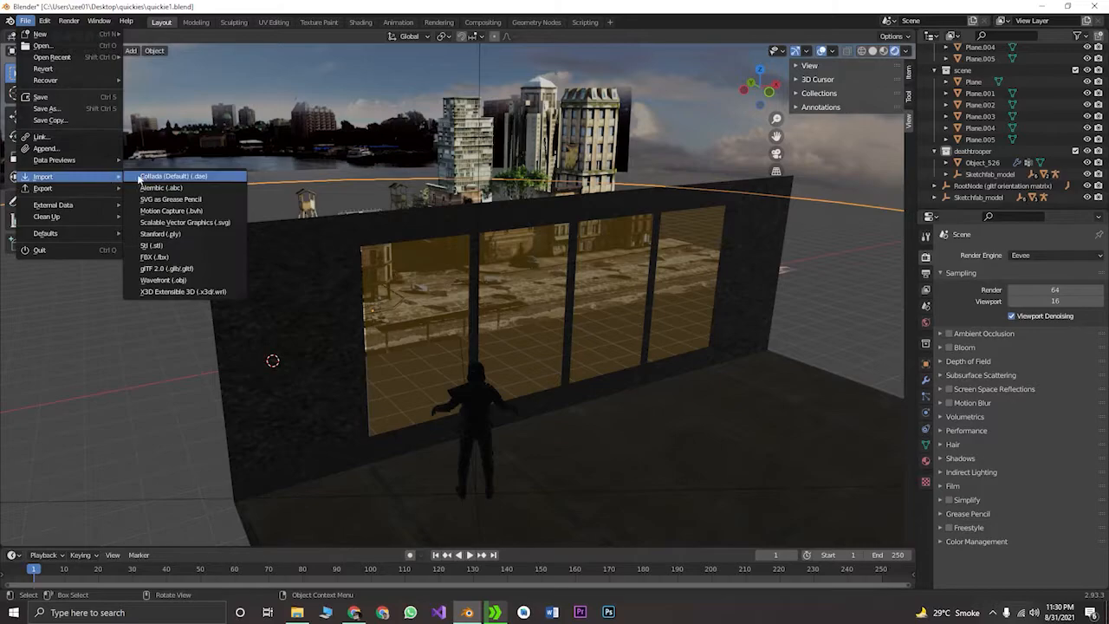
click(173, 269)
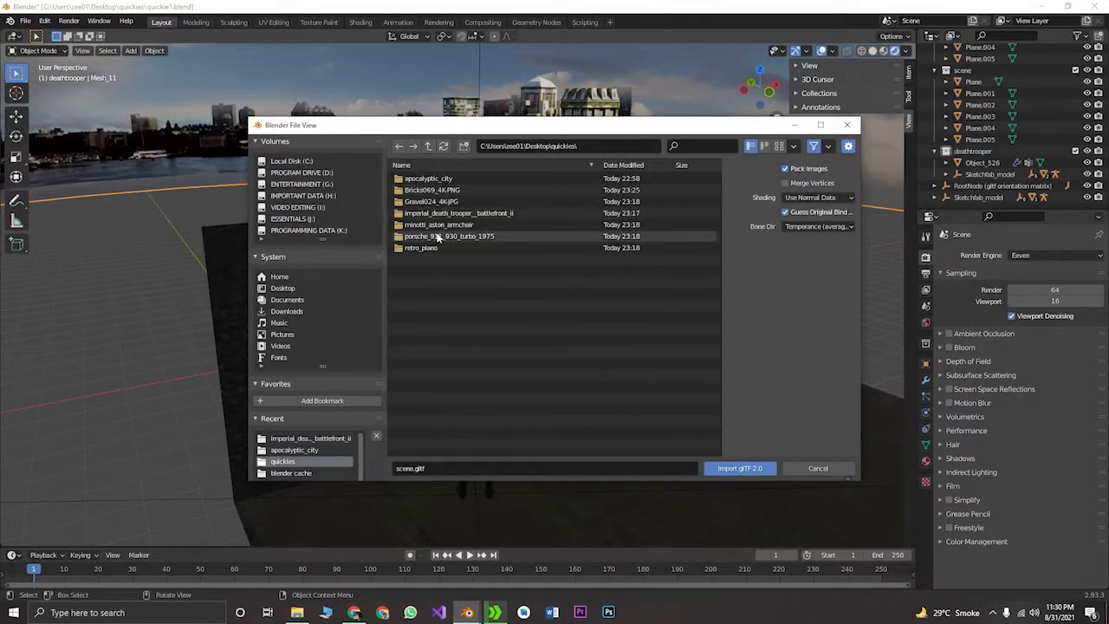
double_click(438, 247)
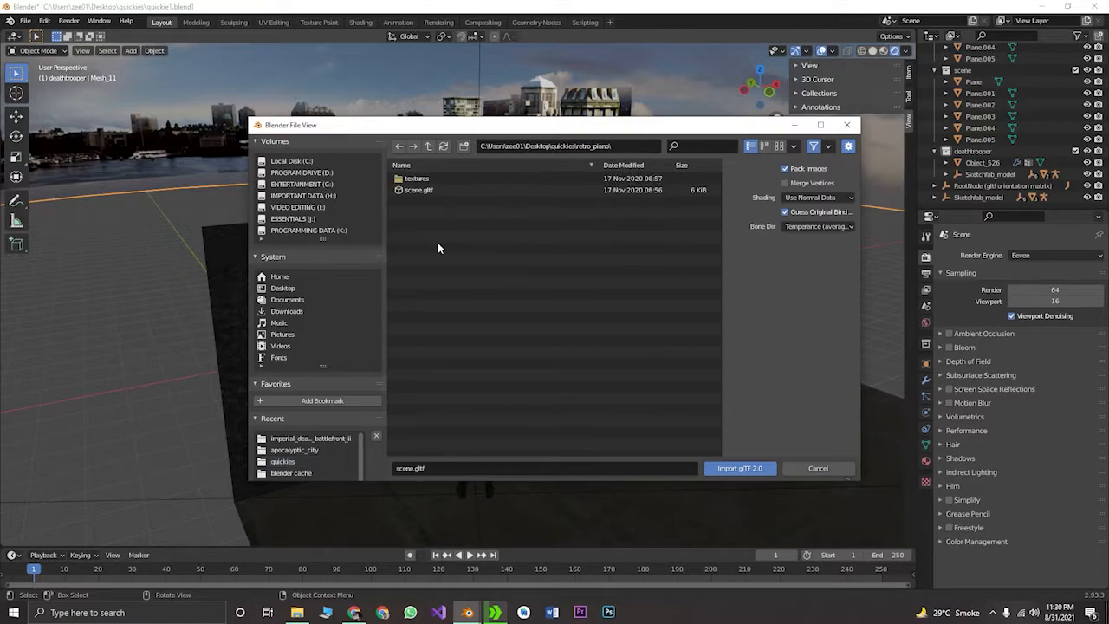
double_click(425, 190)
middle_drag(528, 254, 297, 289)
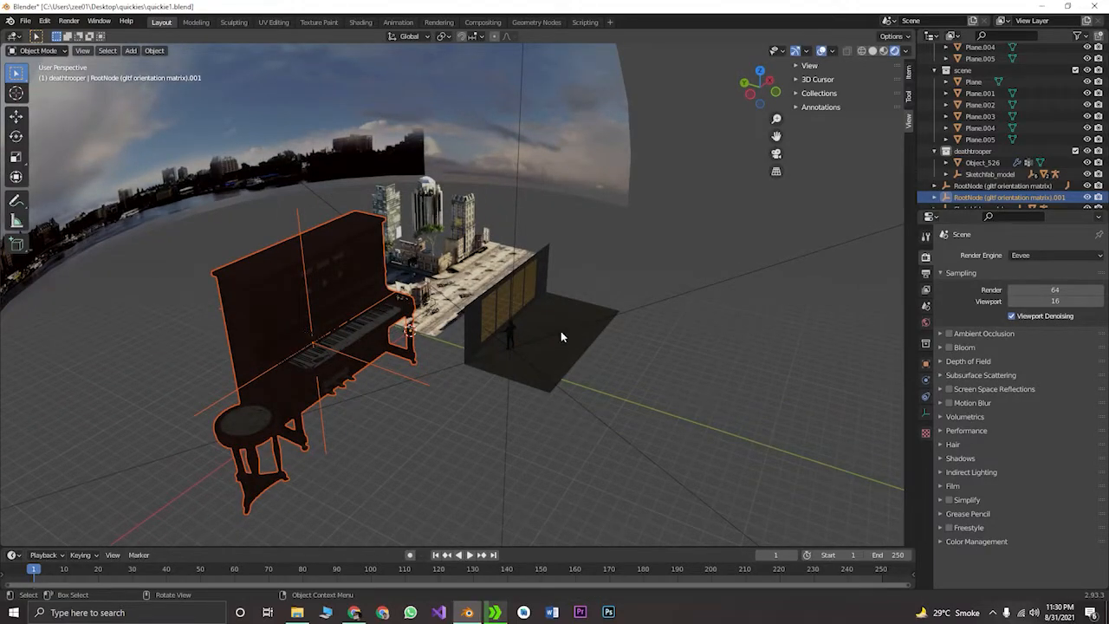
Move the piano along global X in front of the windows, and shift it along global Y toward the wall
key(KP_0)
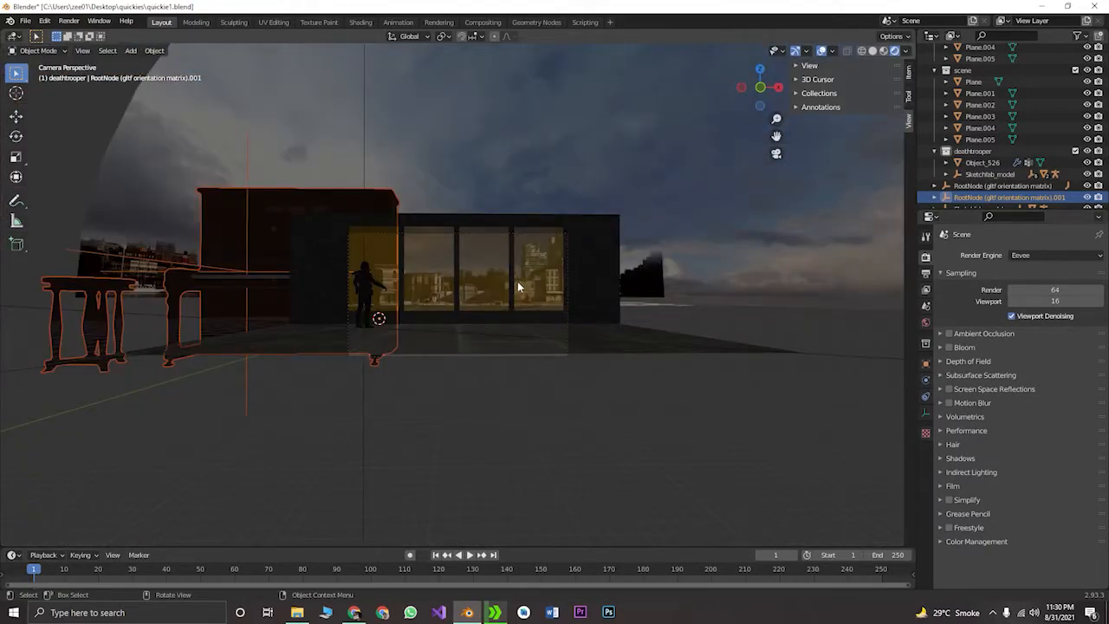
key(g)
key(x)
click(701, 295)
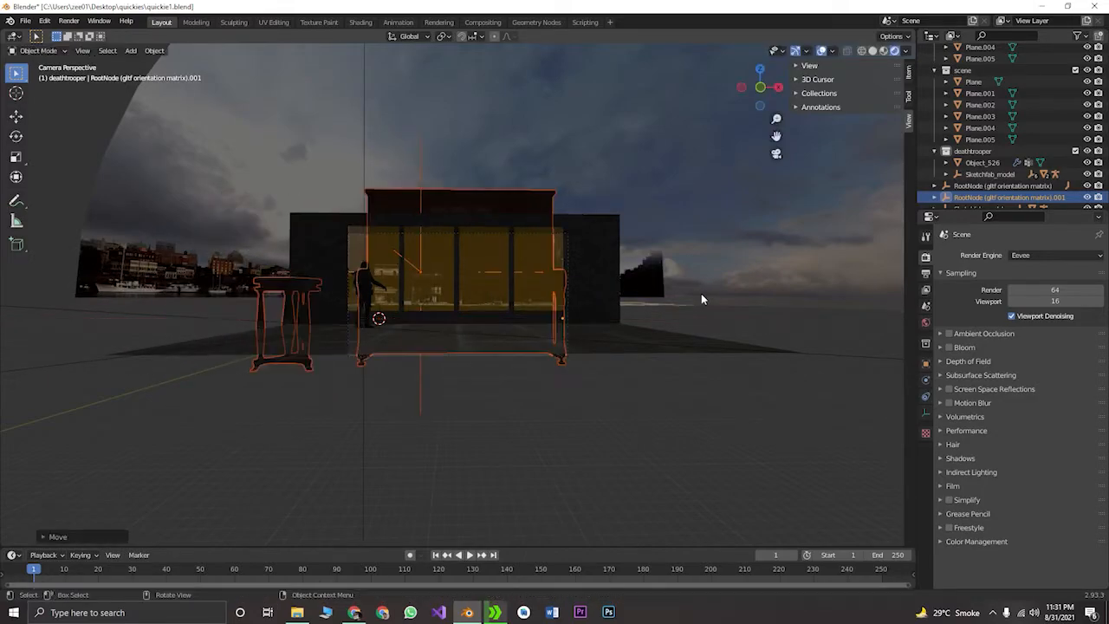
key(g)
key(y)
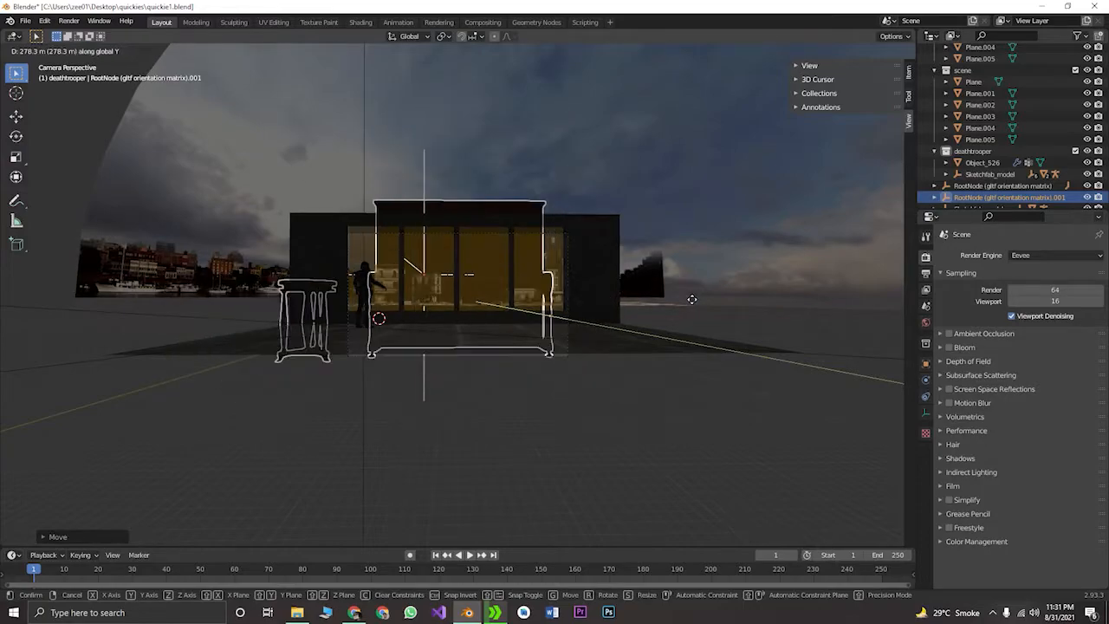
click(685, 295)
Scale the piano and its stool down uniformly to less than half size to suit the trooper
middle_drag(591, 328, 880, 350)
scroll(668, 334, down, 5)
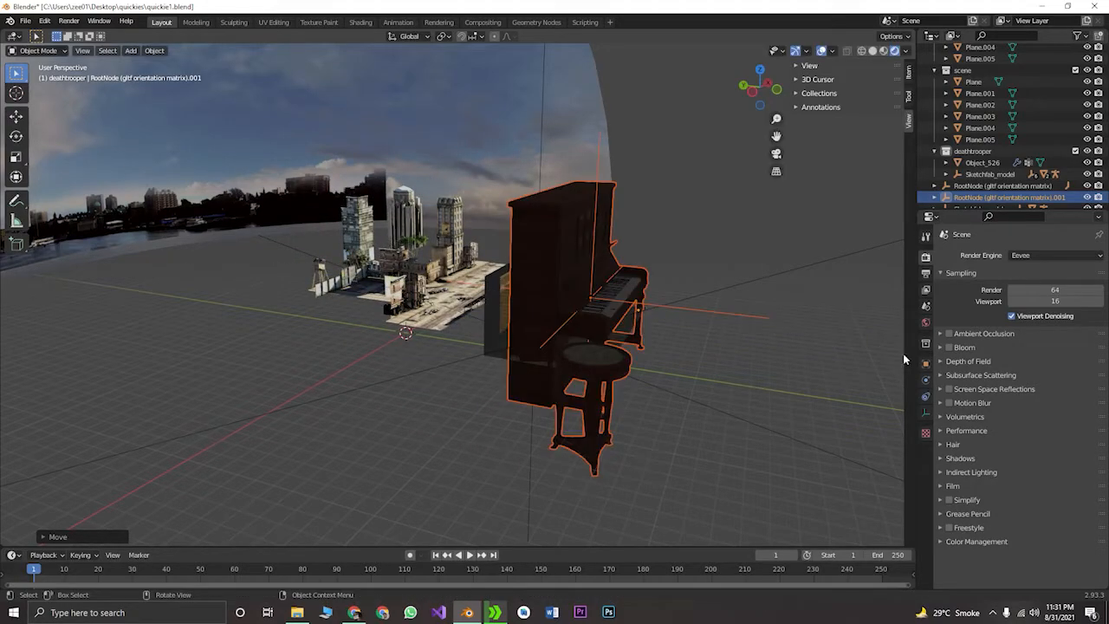
key(s)
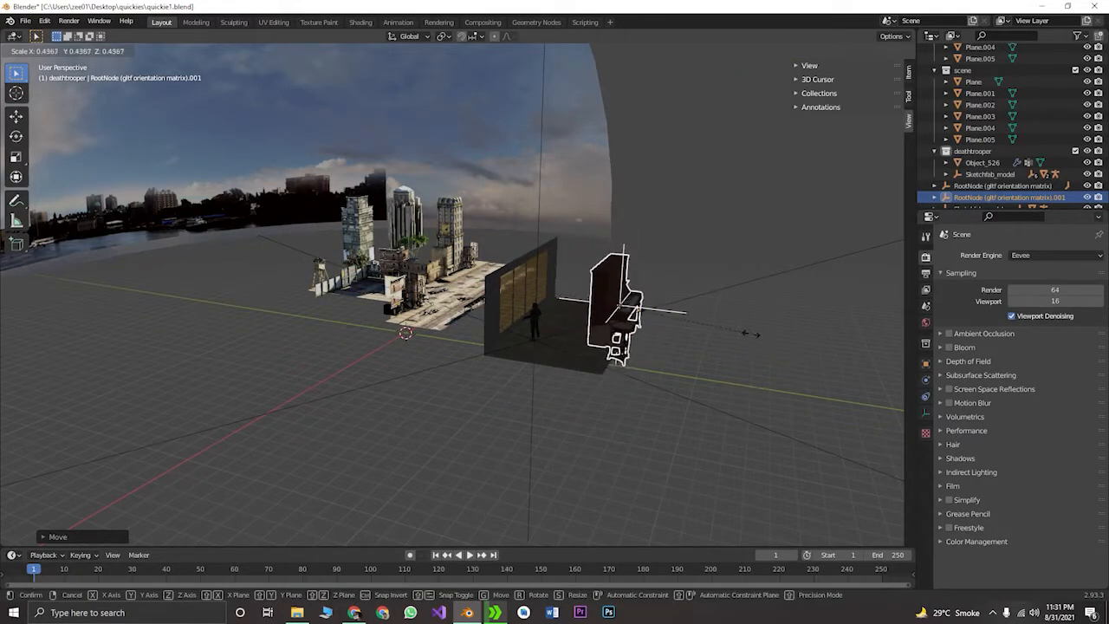
click(692, 315)
key(KP_0)
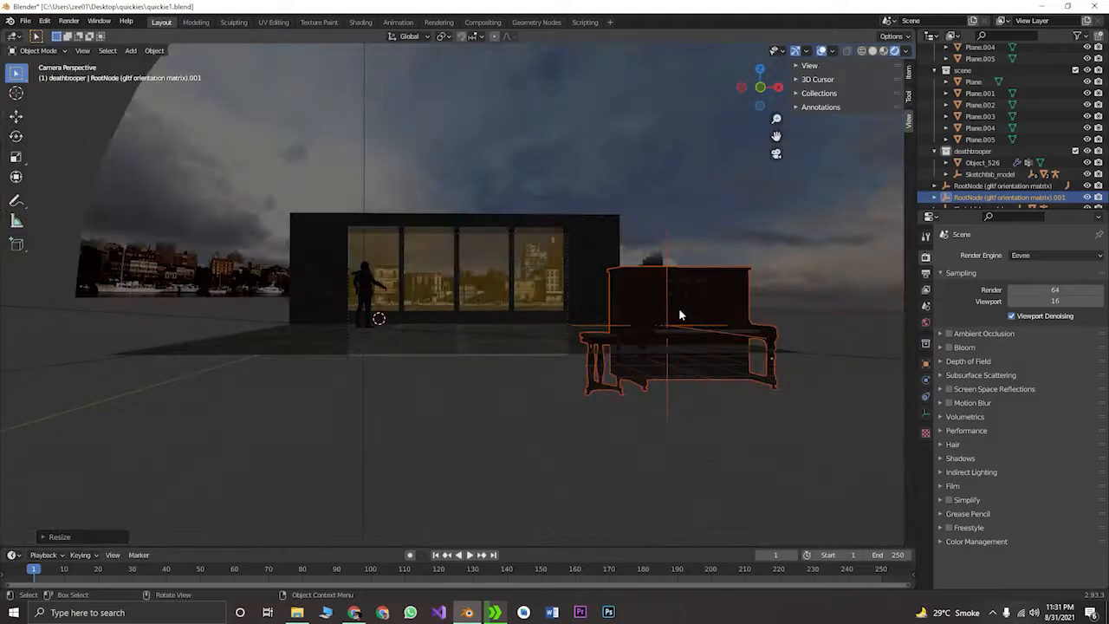
Raise the piano along global Z to about floor level and move it along X in front of the leftmost windows
key(g)
key(z)
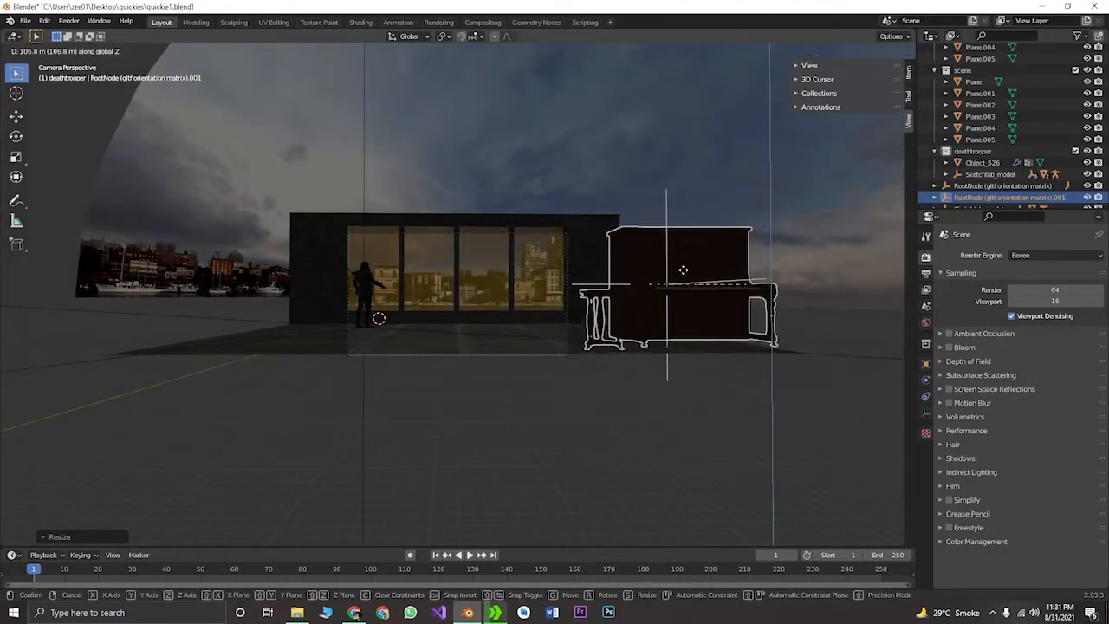
click(678, 266)
key(g)
key(y)
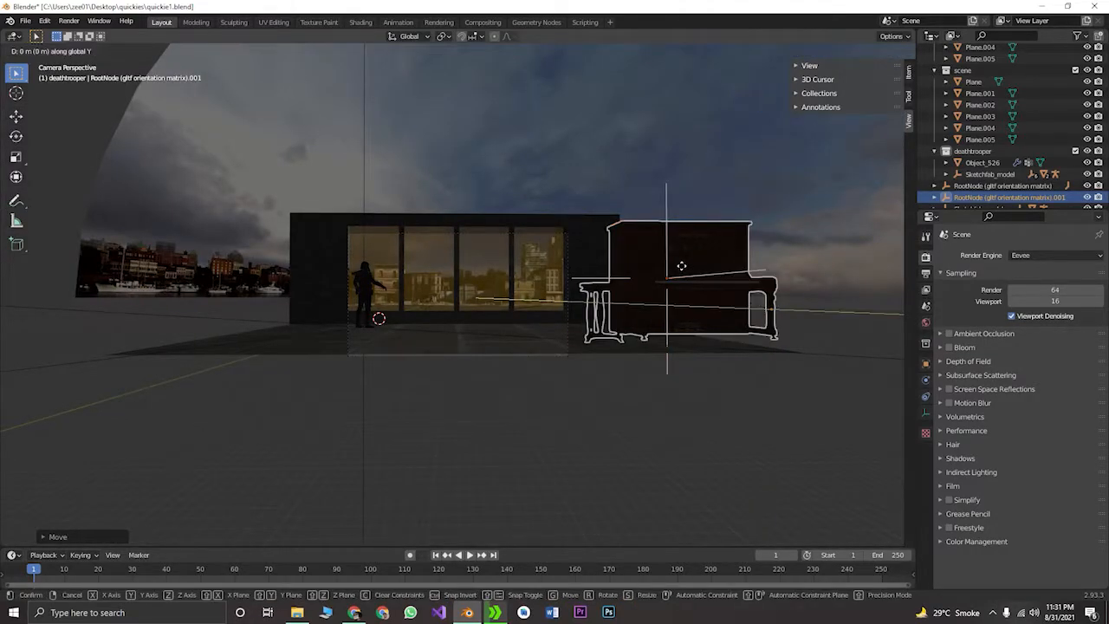
key(x)
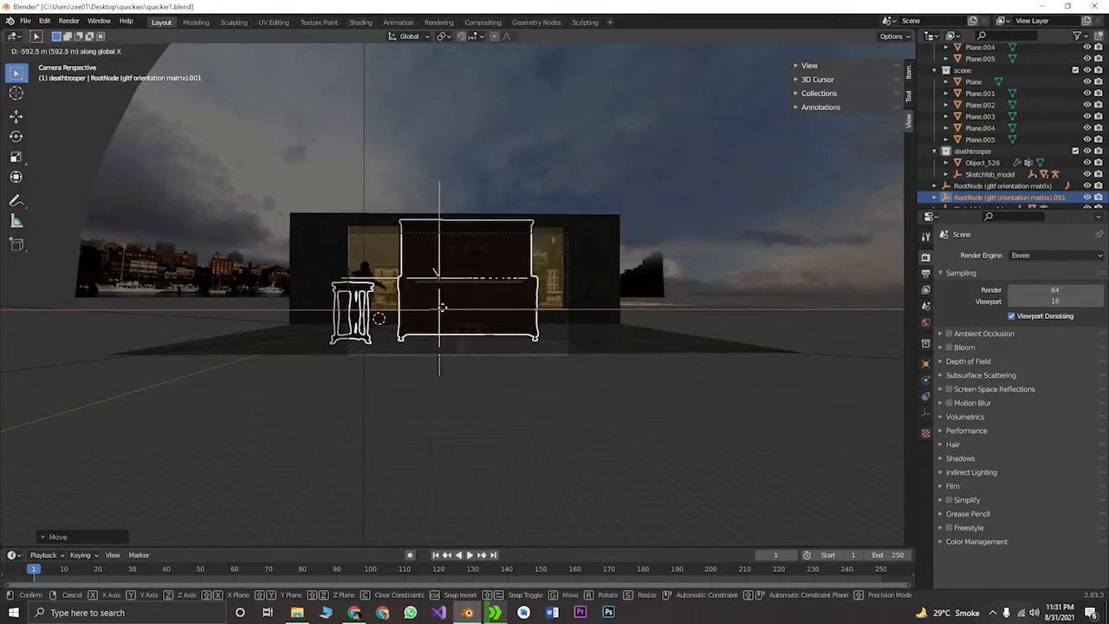
click(410, 305)
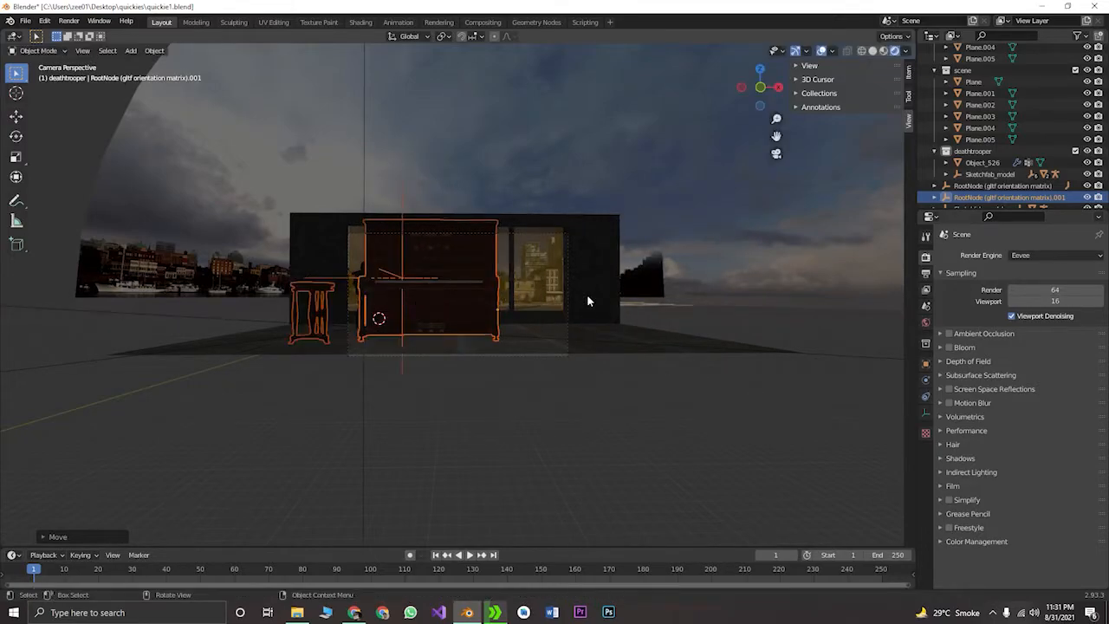
Rotate the piano around global Z to angle it toward the room, and scale it down further
key(r)
key(z)
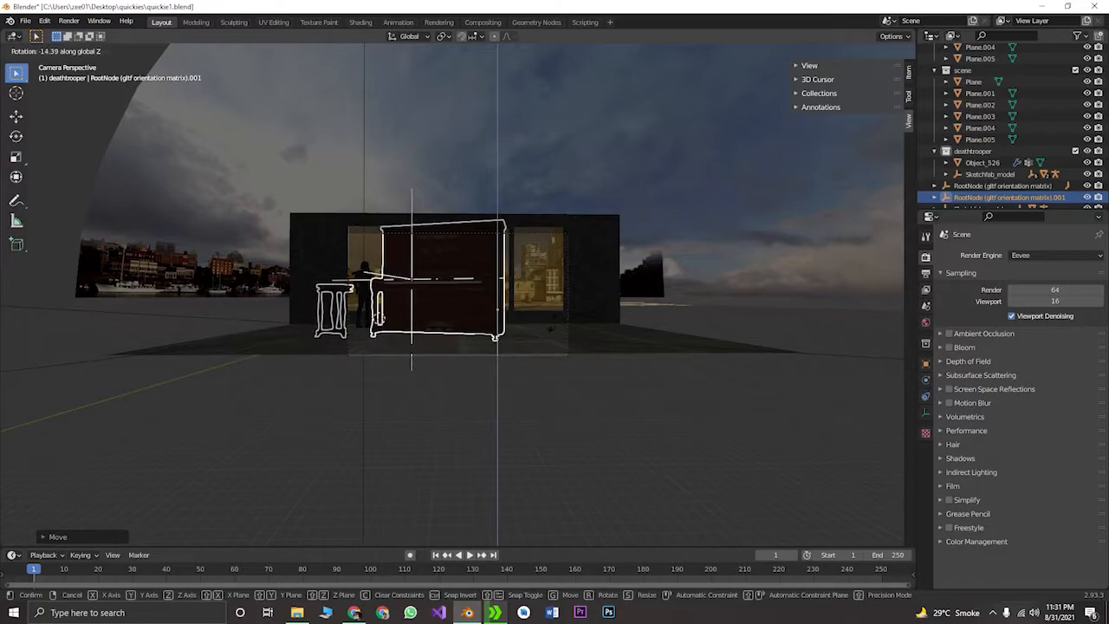
click(540, 330)
key(s)
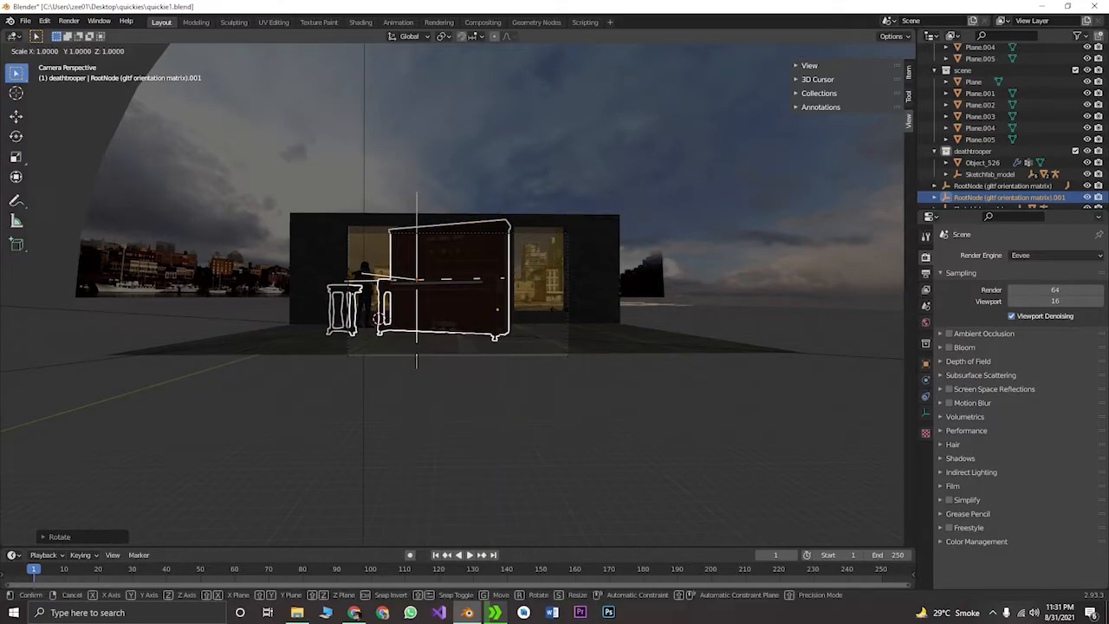
click(450, 325)
middle_drag(451, 325, 547, 364)
scroll(481, 335, down, 2)
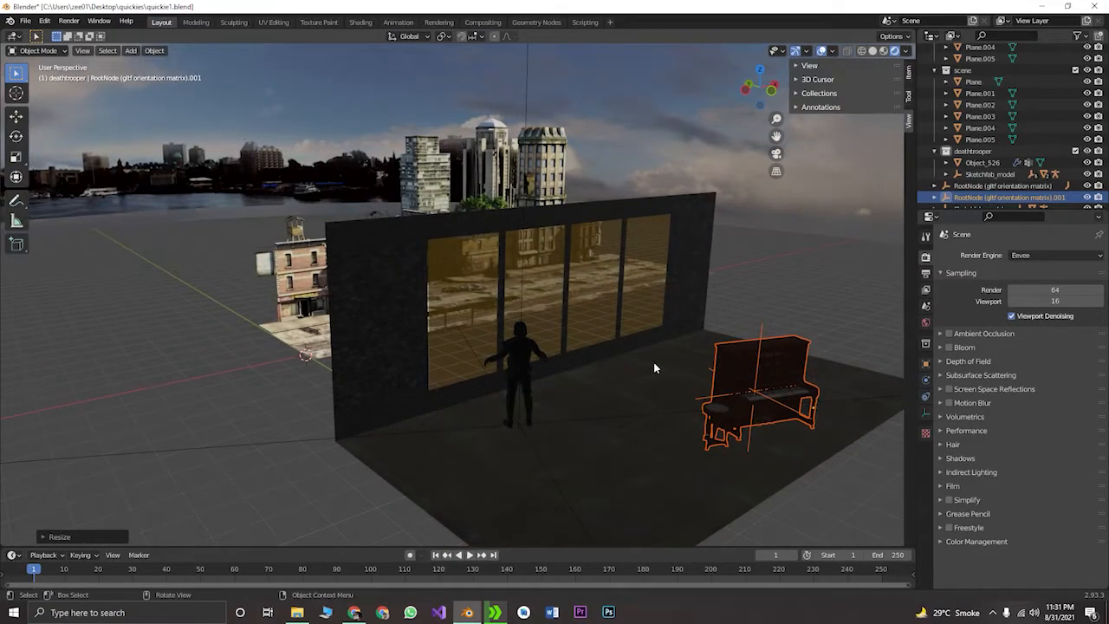
Move the piano across the floor next to the trooper, shifting it along global Y toward the windows
key(g)
click(577, 389)
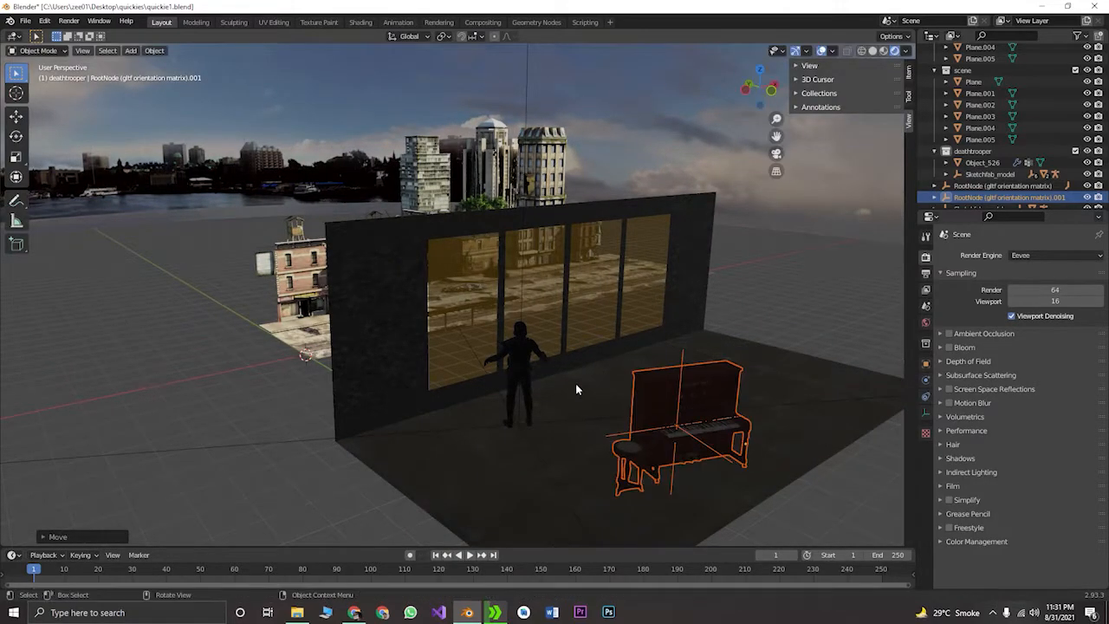
key(g)
key(y)
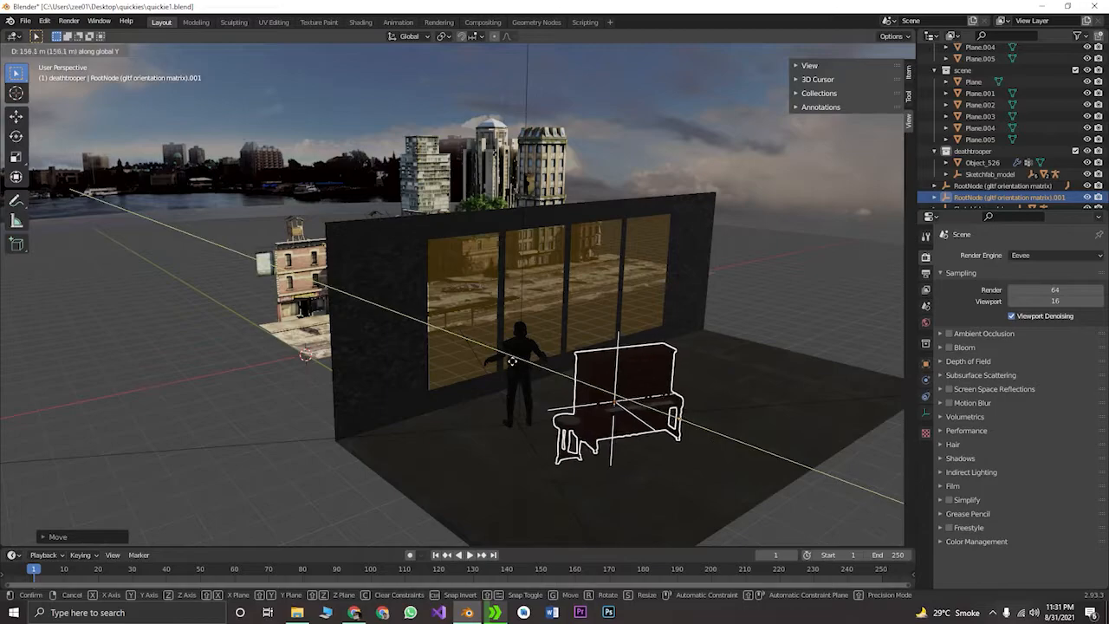
click(450, 307)
Move the piano about 140 m along global Y so its back stands close to the window wall
middle_drag(488, 314, 665, 363)
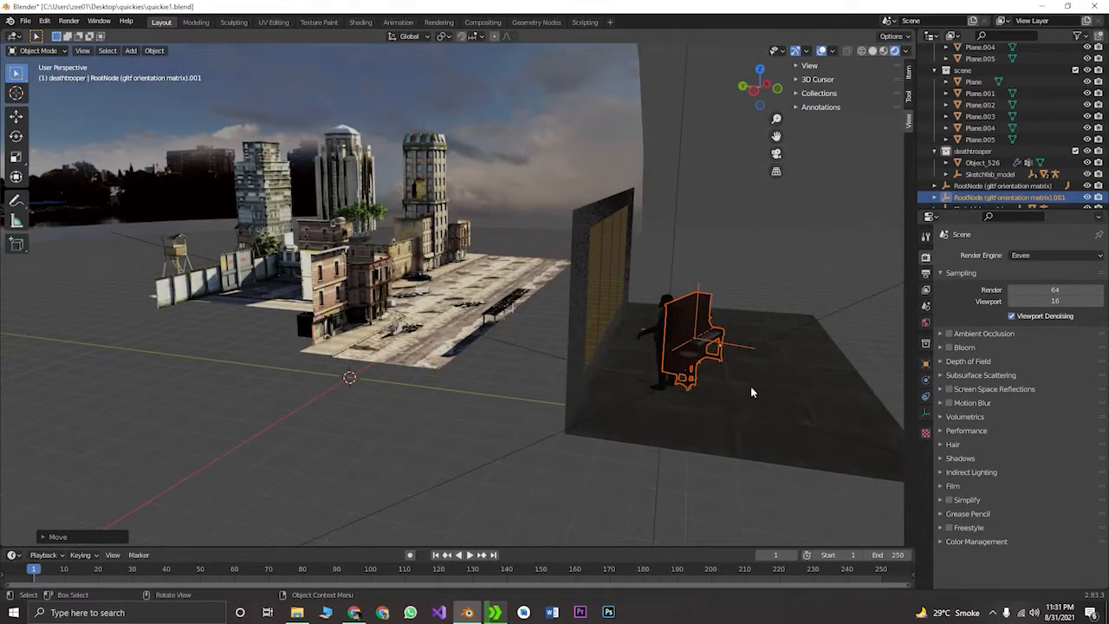
middle_drag(750, 386, 757, 365)
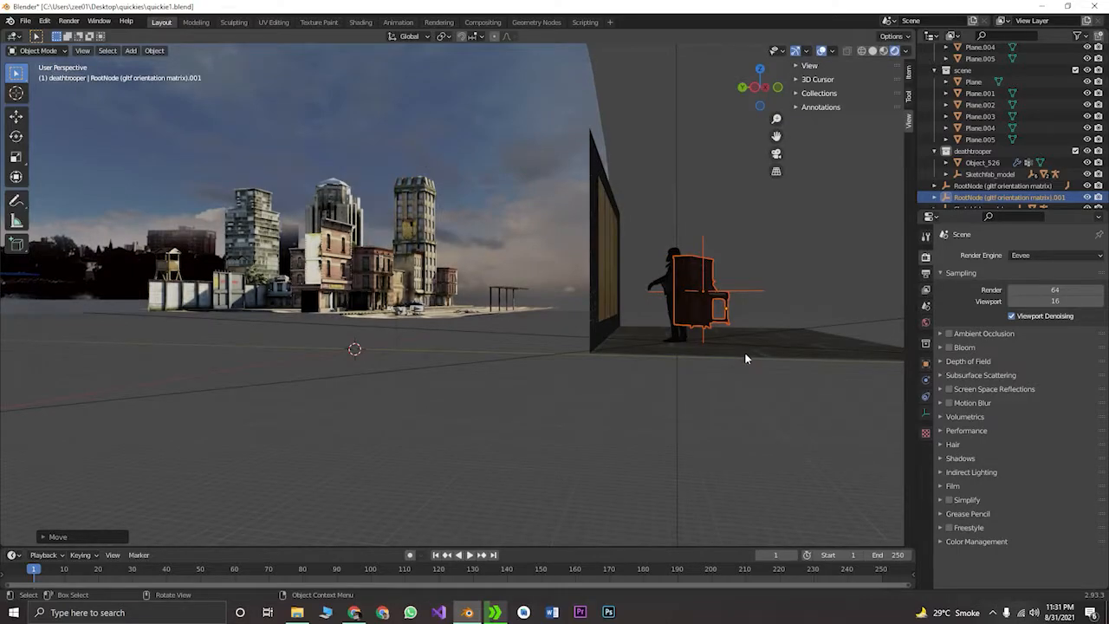
key(g)
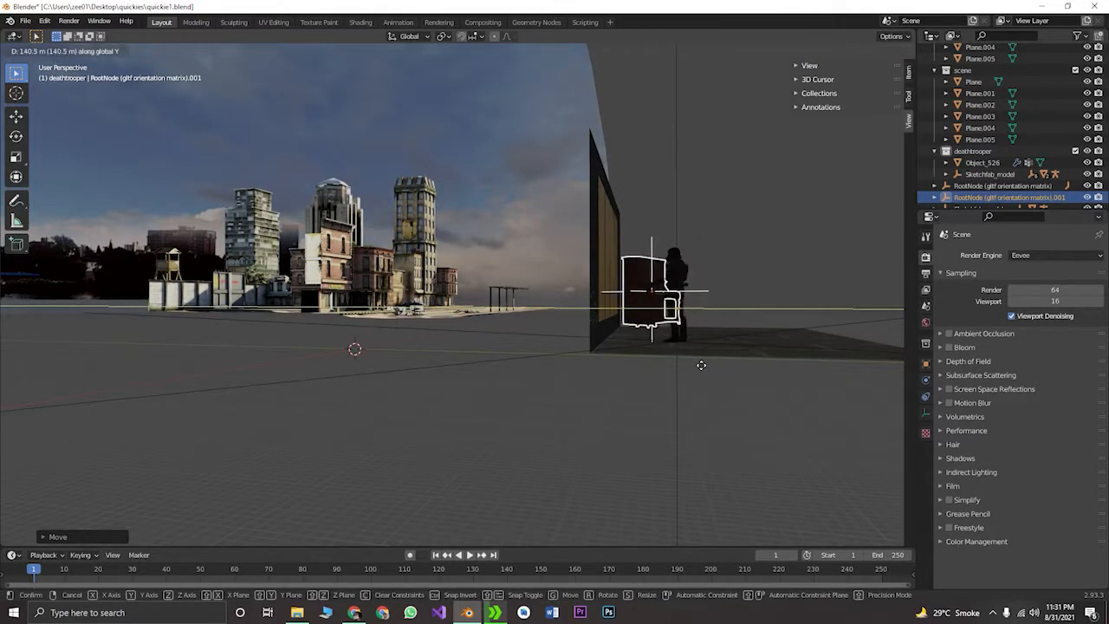
click(697, 363)
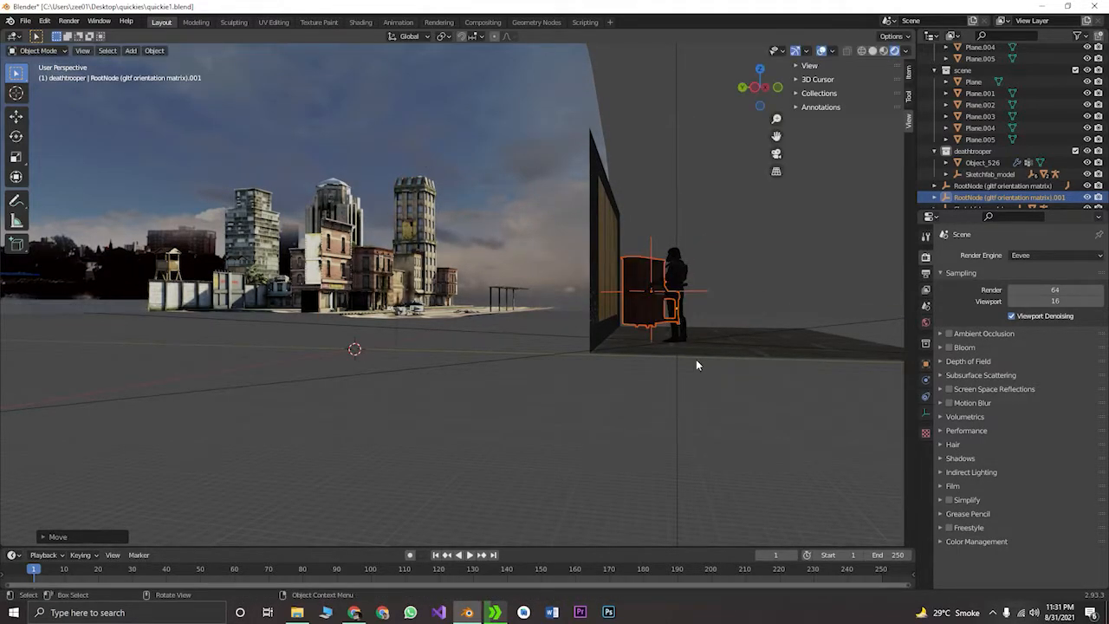
Scale the piano up by about 1.2, lower it along global Z until its feet stand on the floor, and deselect it
key(s)
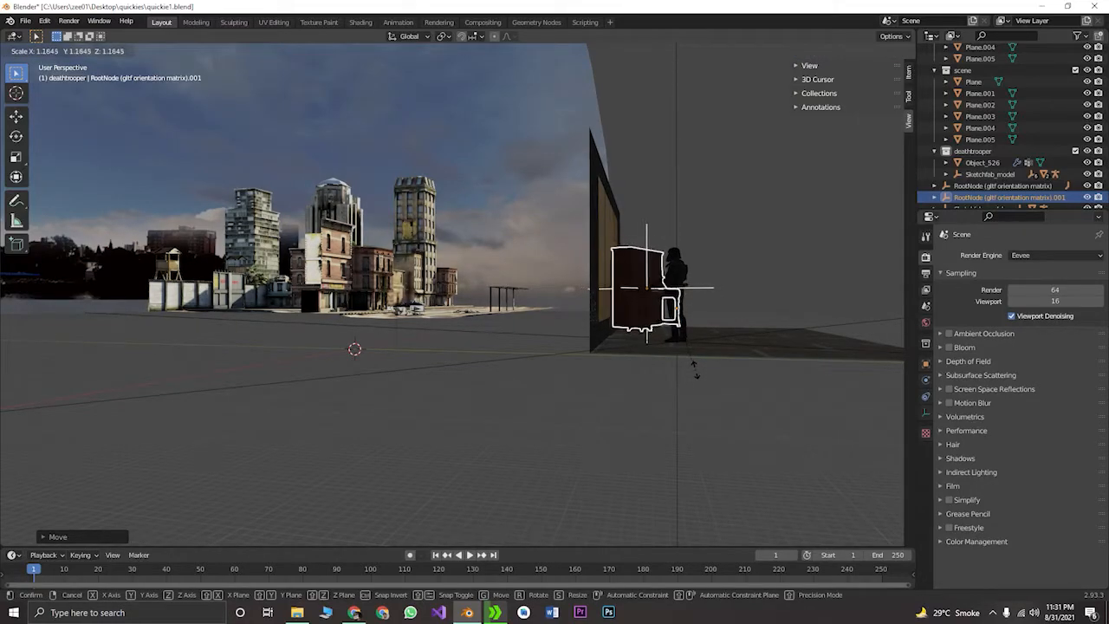
click(694, 373)
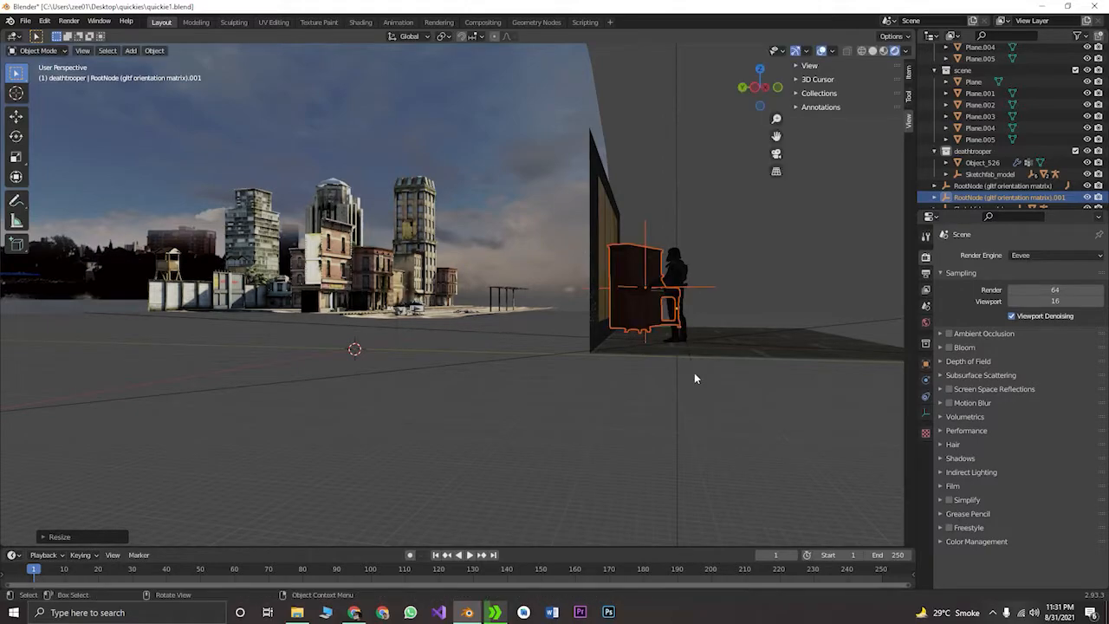
key(g)
key(z)
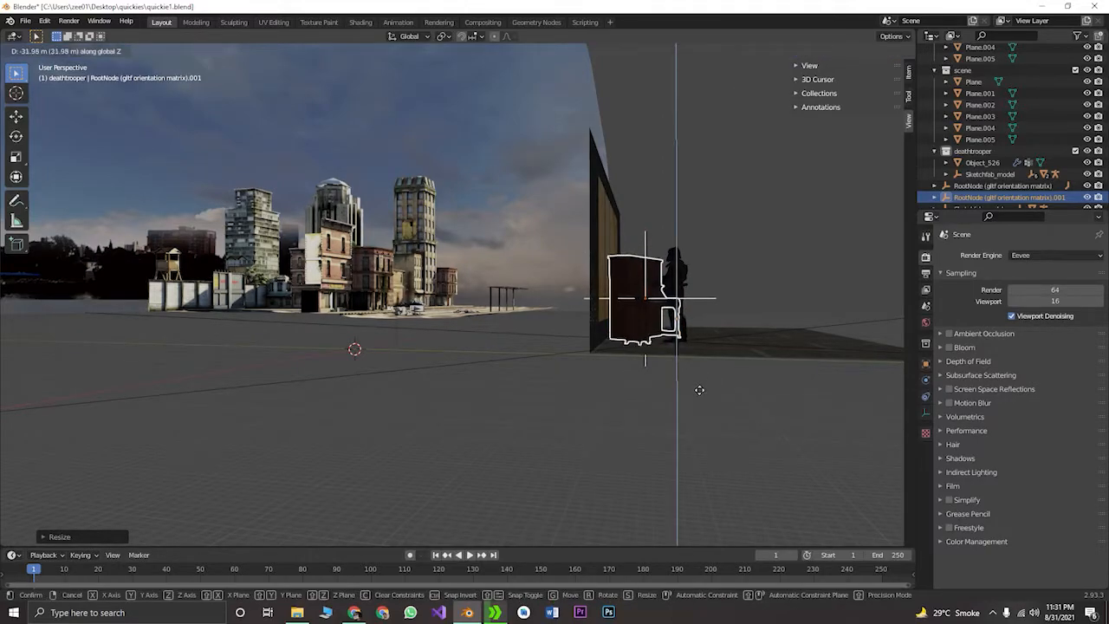
click(694, 389)
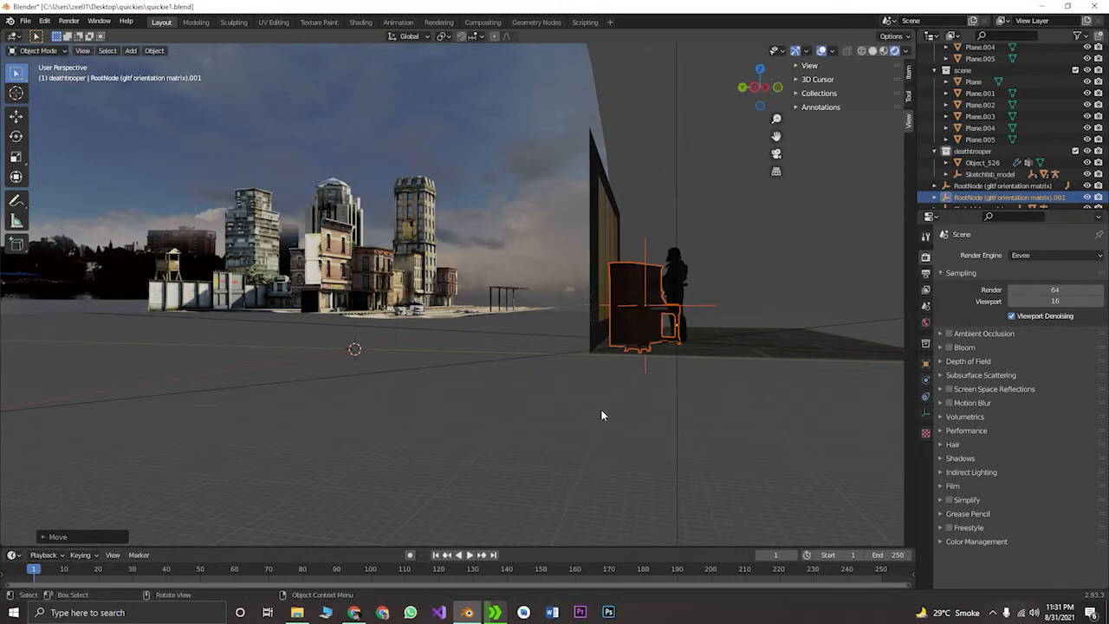
click(601, 408)
Try to select the stool separately from the piano directly in the scene
scroll(664, 390, up, 3)
shift+middle_drag(665, 378, 604, 297)
scroll(604, 298, up, 3)
middle_drag(596, 310, 509, 326)
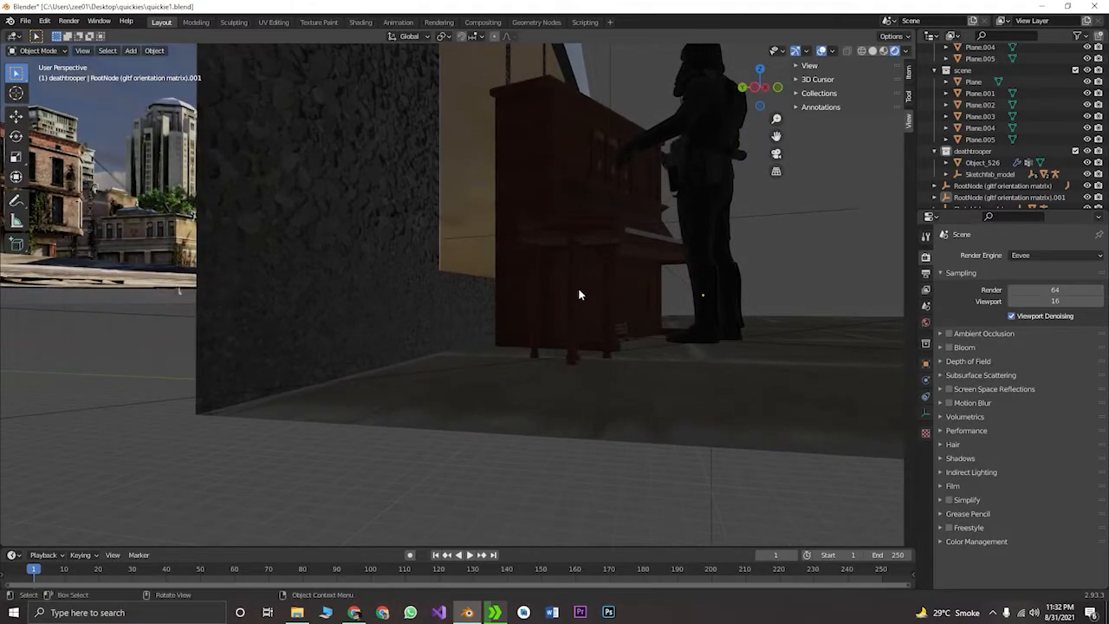
click(572, 250)
click(587, 241)
click(616, 231)
middle_drag(617, 231, 493, 326)
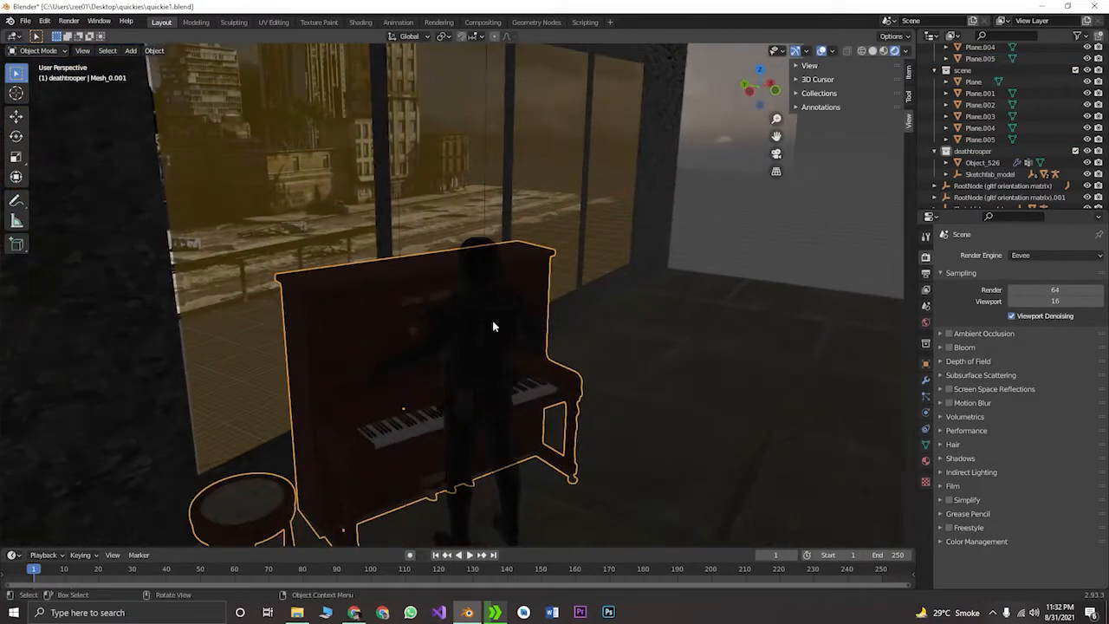
click(263, 505)
click(244, 503)
scroll(290, 500, down, 6)
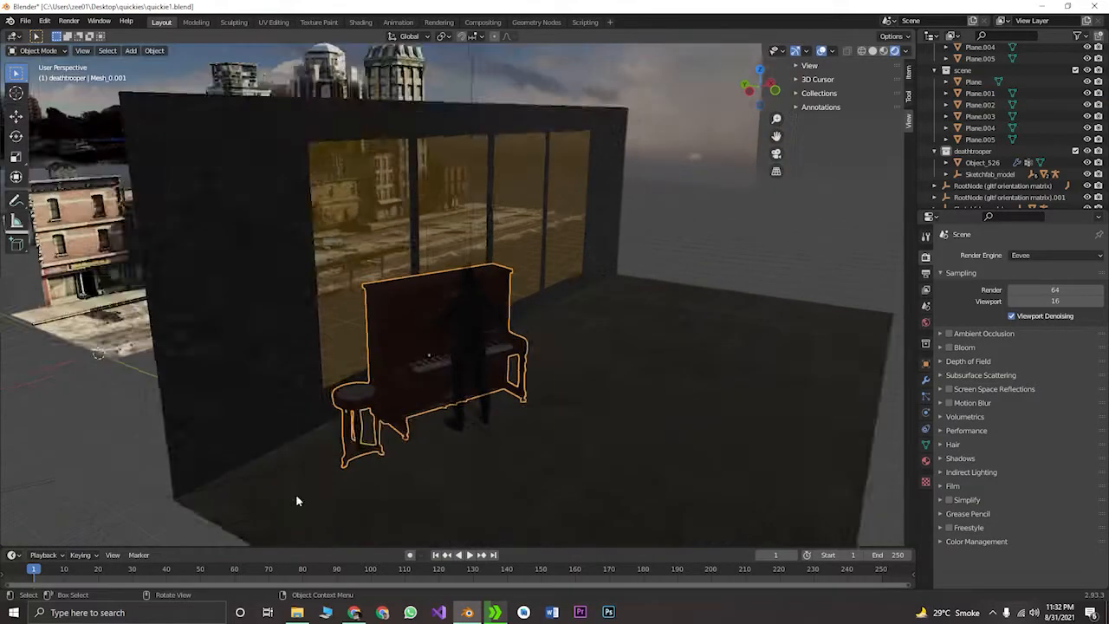
scroll(329, 466, up, 4)
middle_drag(339, 434, 345, 371)
View the scene through the camera and select the death trooper together with its hierarchy
key(KP_0)
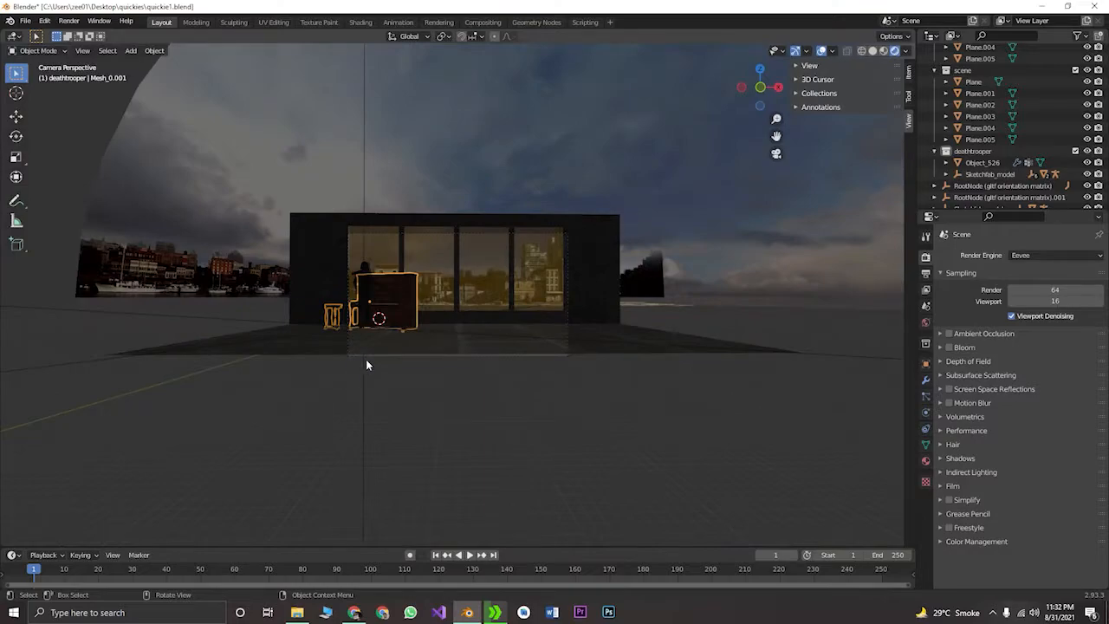
scroll(366, 359, up, 3)
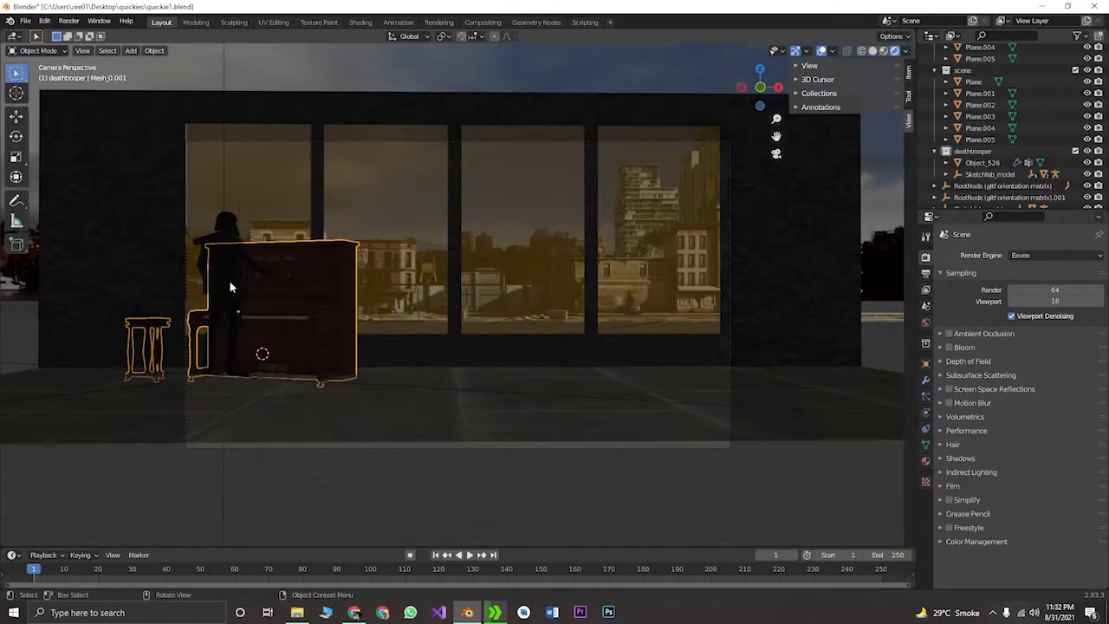
click(231, 287)
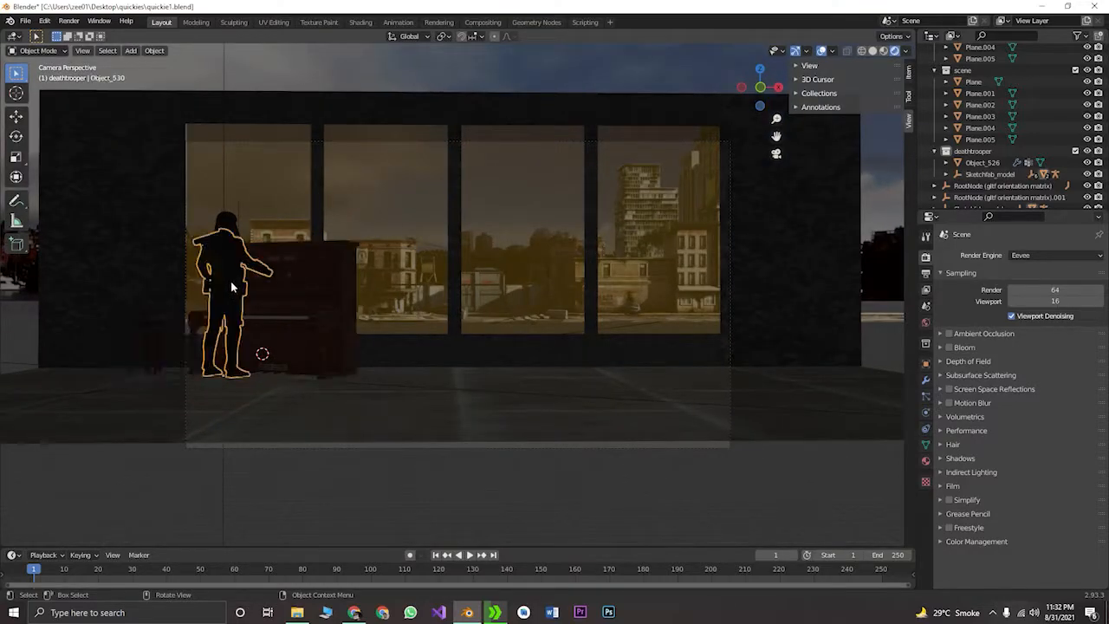
right_click(993, 161)
click(983, 157)
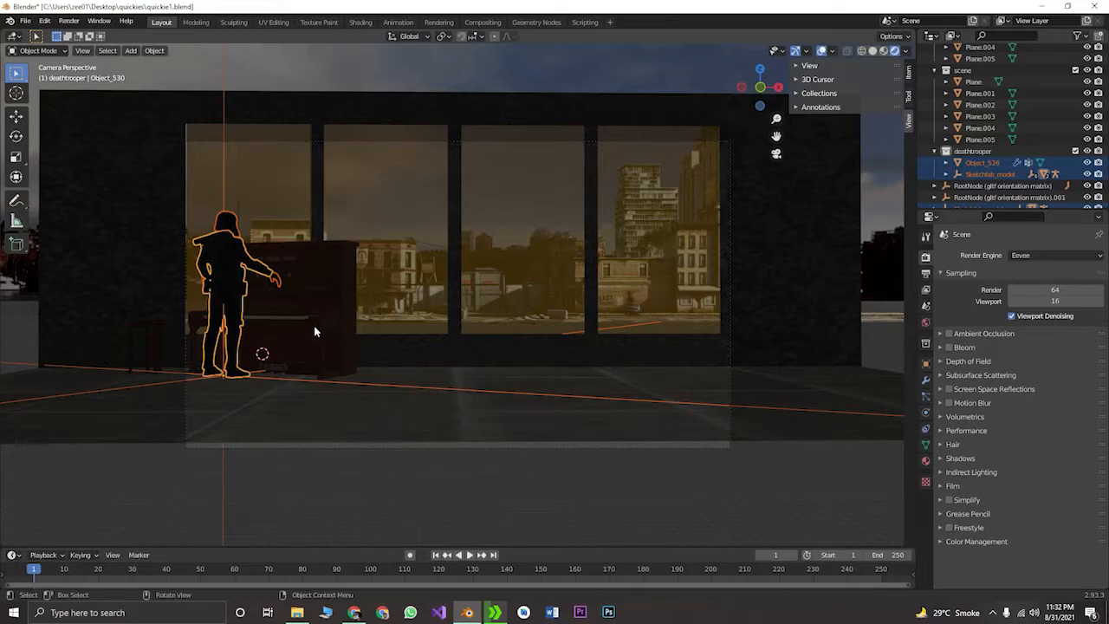
Check the Sketchfab_model and first RootNode hierarchies in the Outliner to find which root holds the piano
click(353, 309)
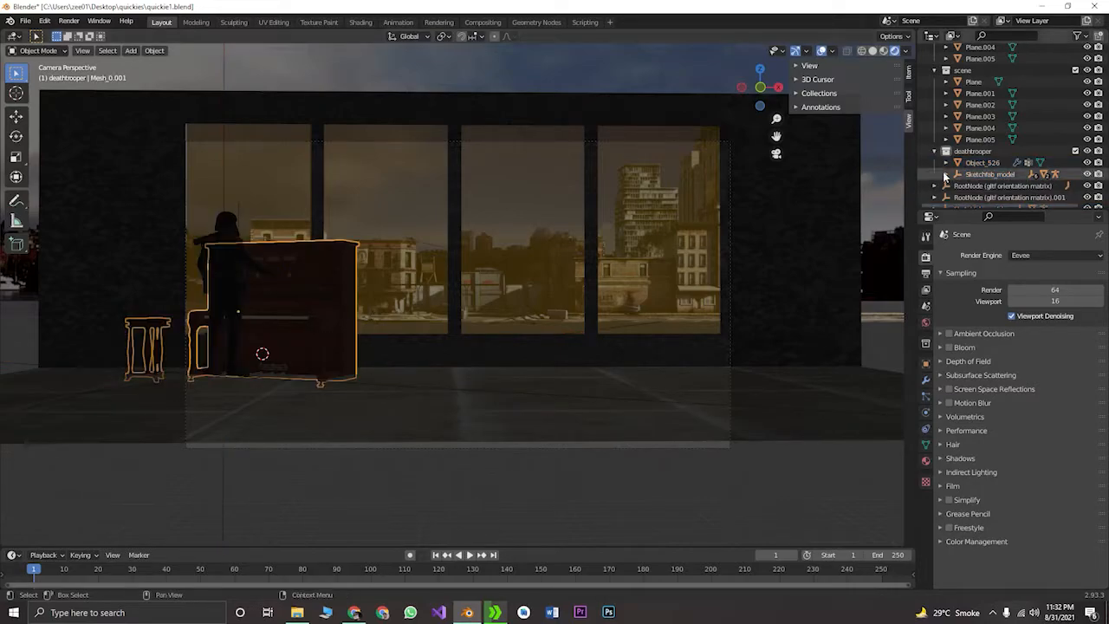
scroll(962, 186, down, 1)
click(962, 197)
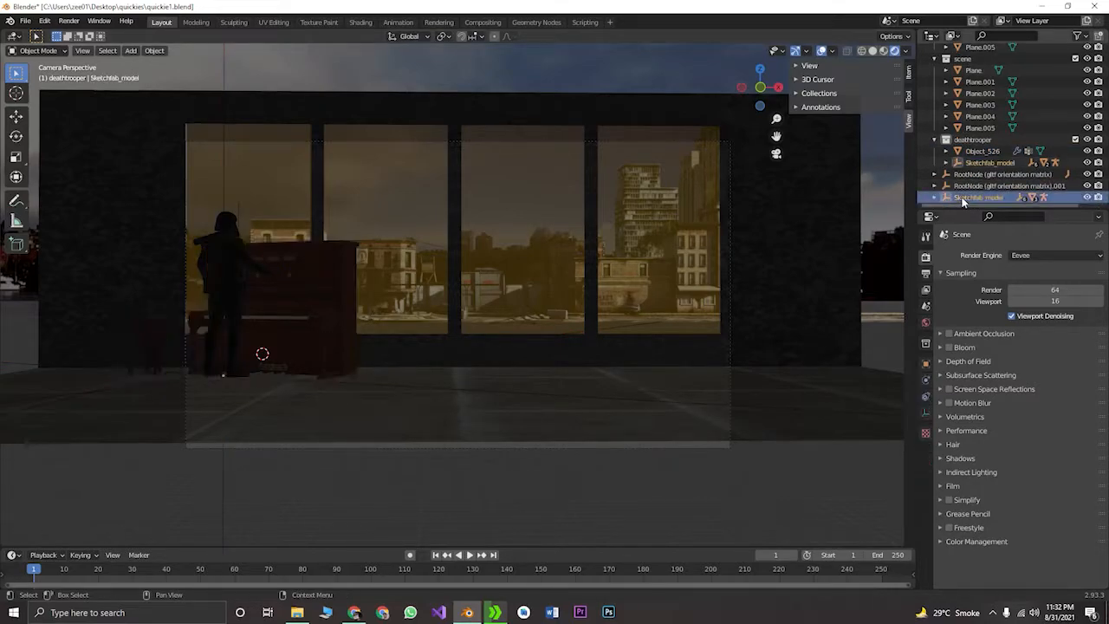
right_click(953, 198)
click(948, 255)
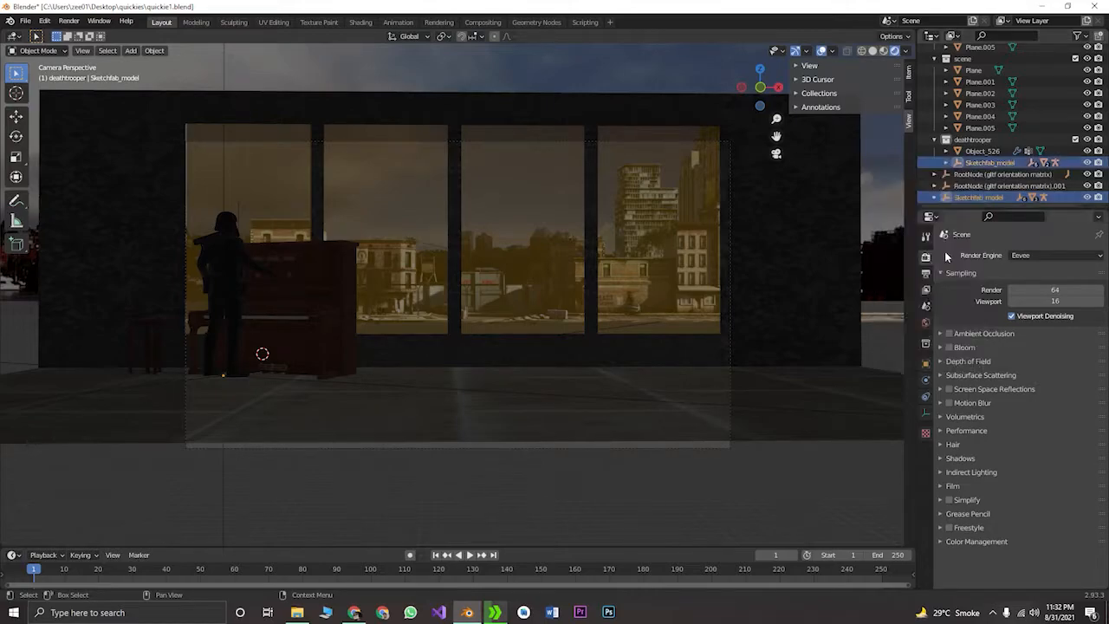
right_click(979, 189)
click(979, 190)
click(980, 177)
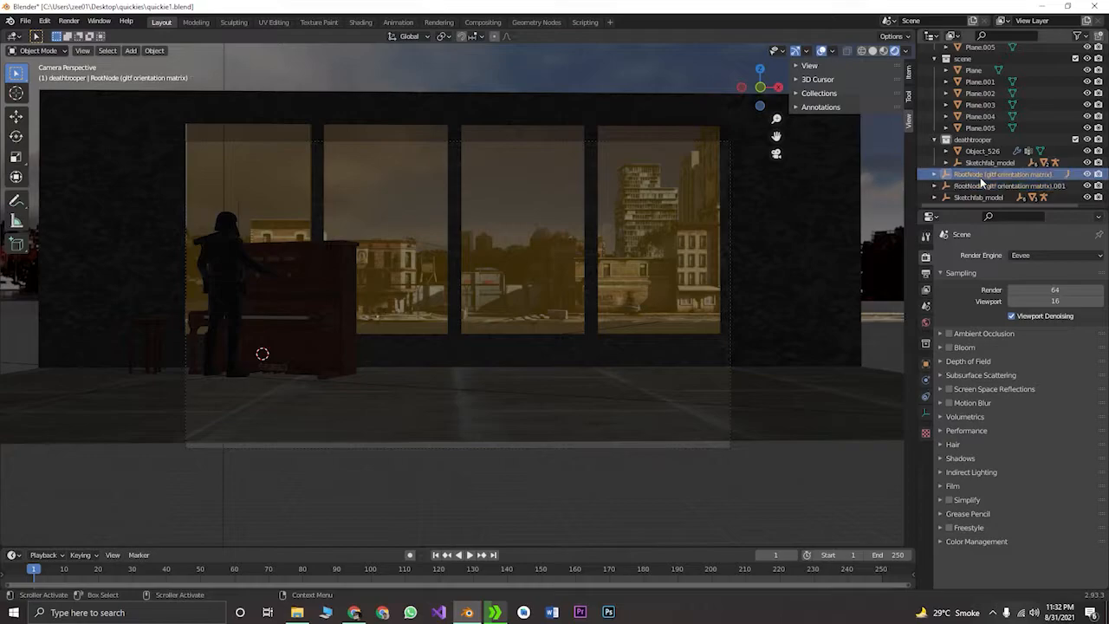
right_click(980, 177)
click(966, 193)
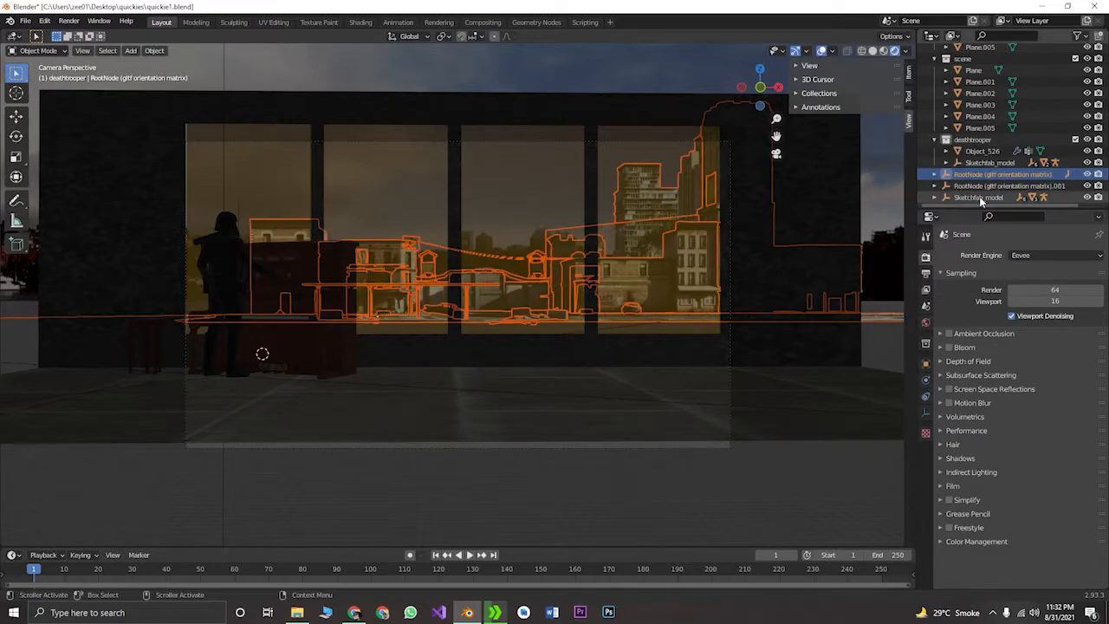
Select the piano's RootNode (gltf orientation matrix).001 hierarchy and stretch it along global Z by about 1.34
right_click(974, 188)
click(974, 188)
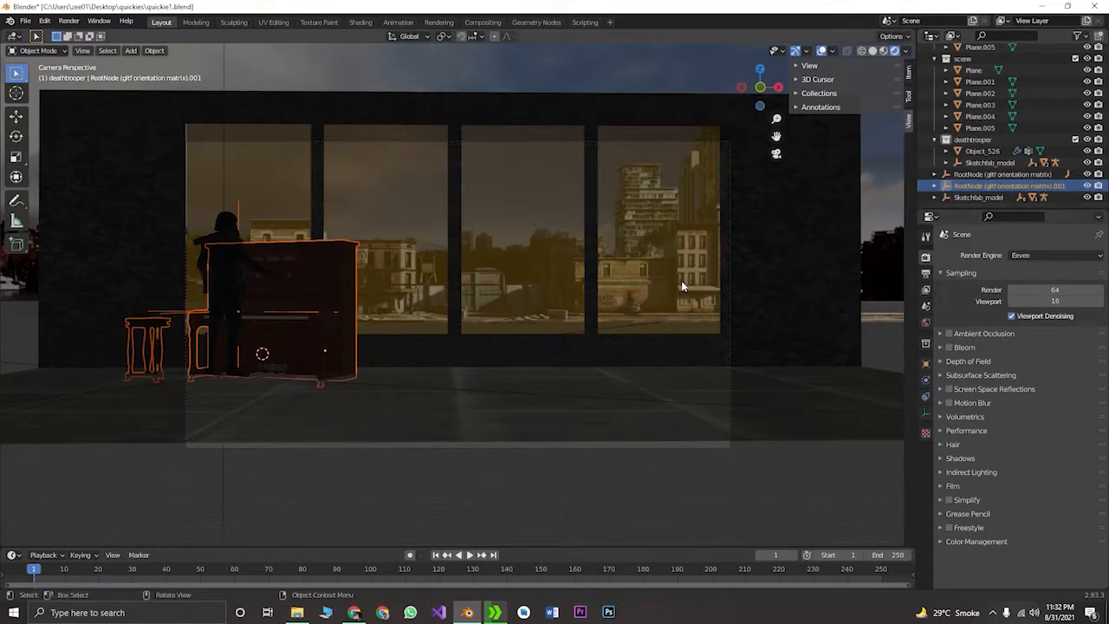
key(s)
key(z)
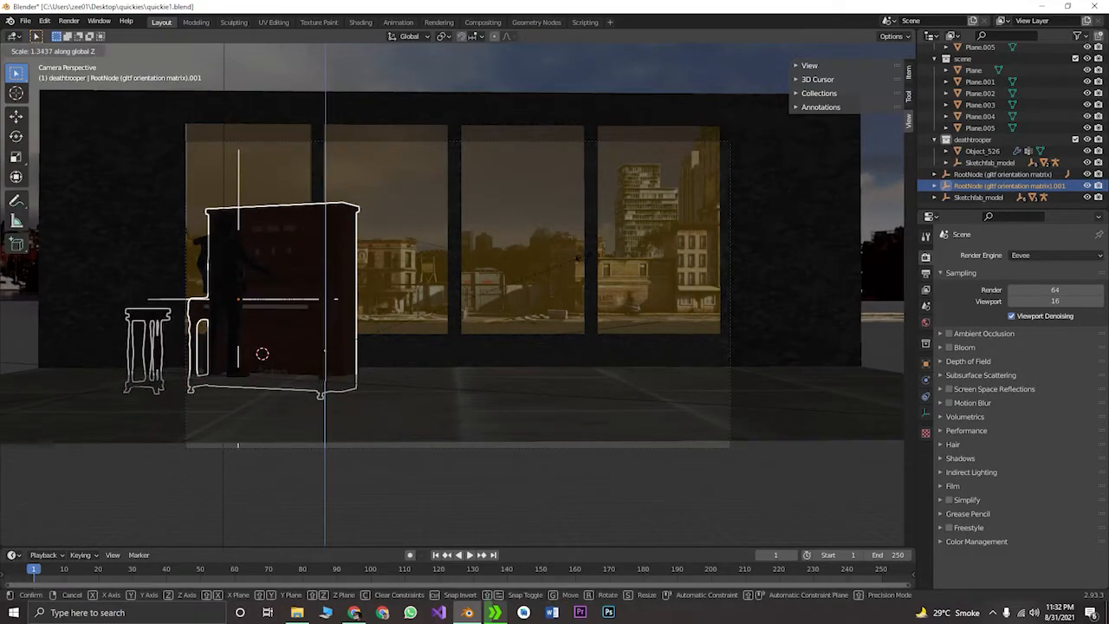
click(585, 256)
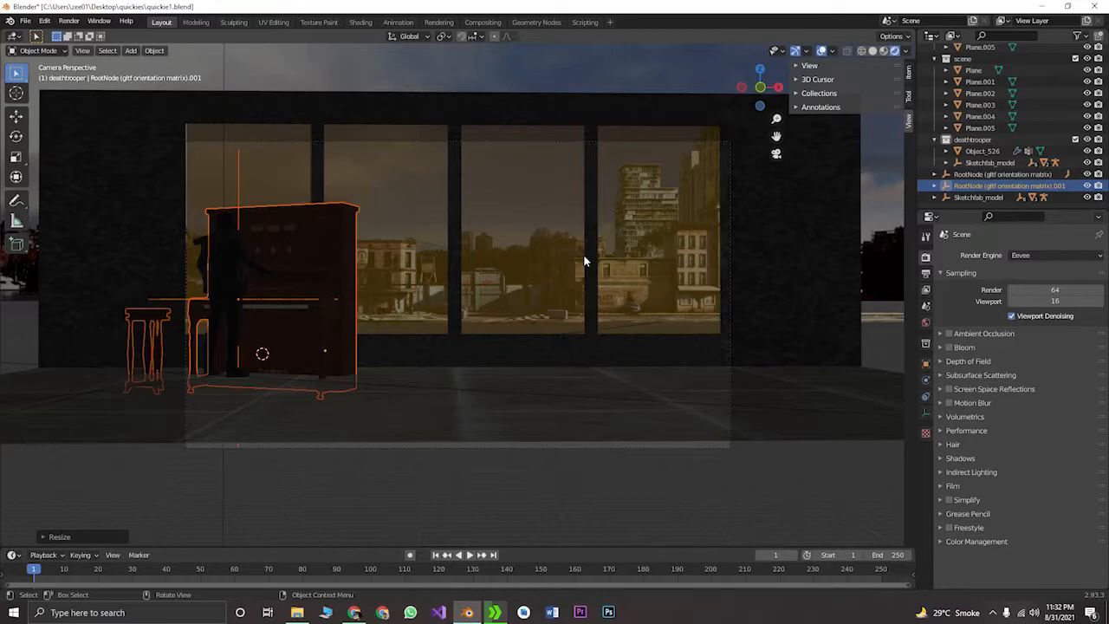
Raise the stretched piano and stool along global Z until their feet stand on the floor
key(g)
key(z)
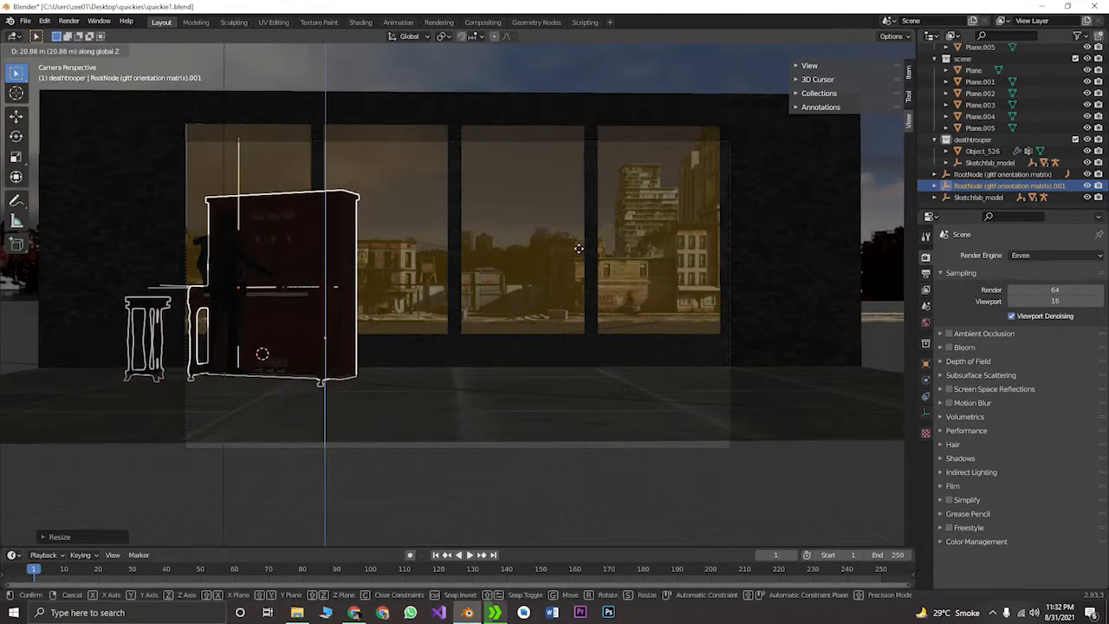
click(557, 239)
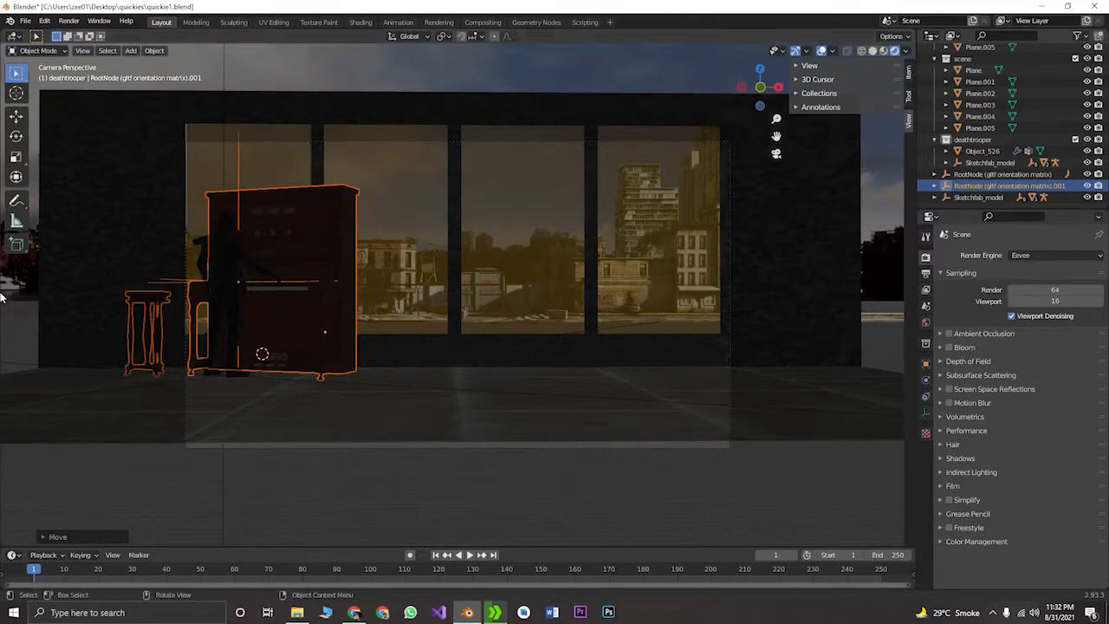
click(163, 370)
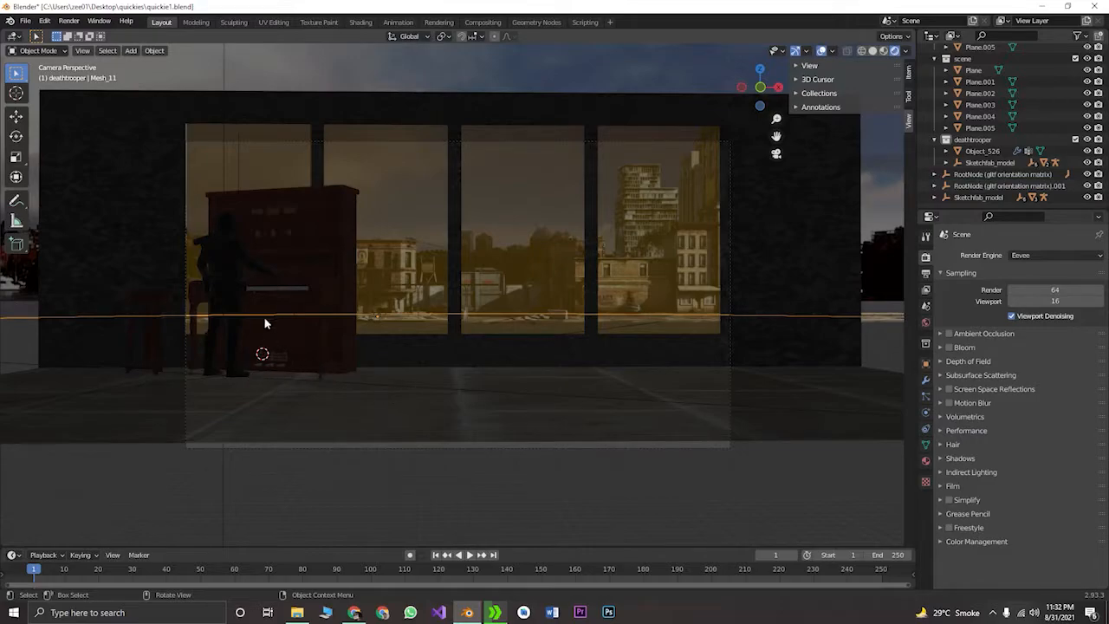
Reselect the piano's whole hierarchy, shift it along global X in the negative direction beside the trooper, and deselect it
scroll(265, 323, down, 2)
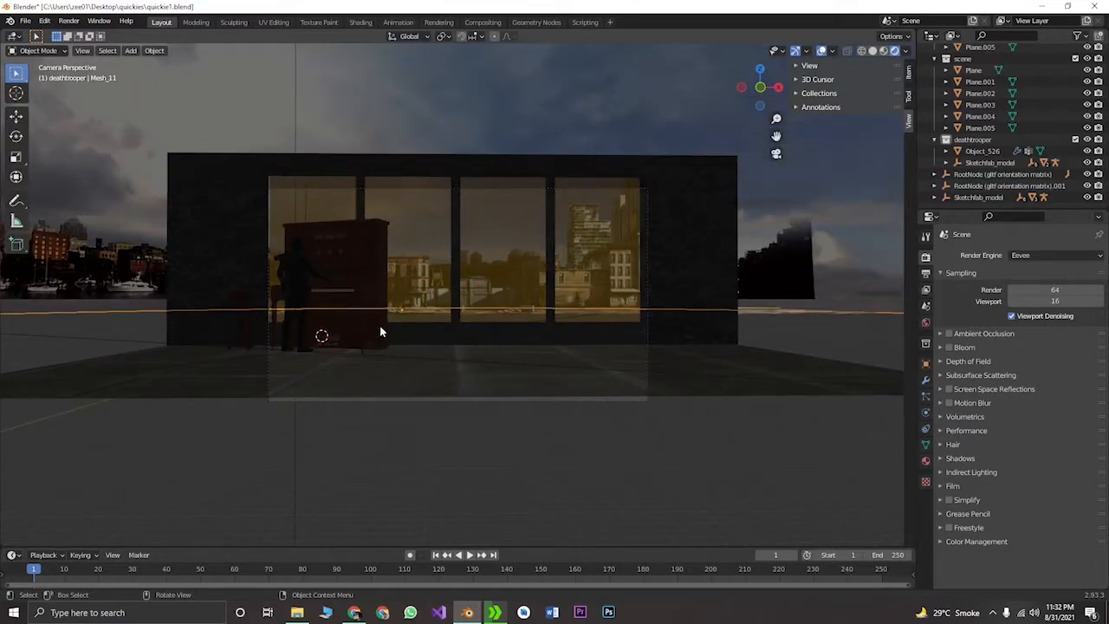
click(968, 187)
right_click(967, 187)
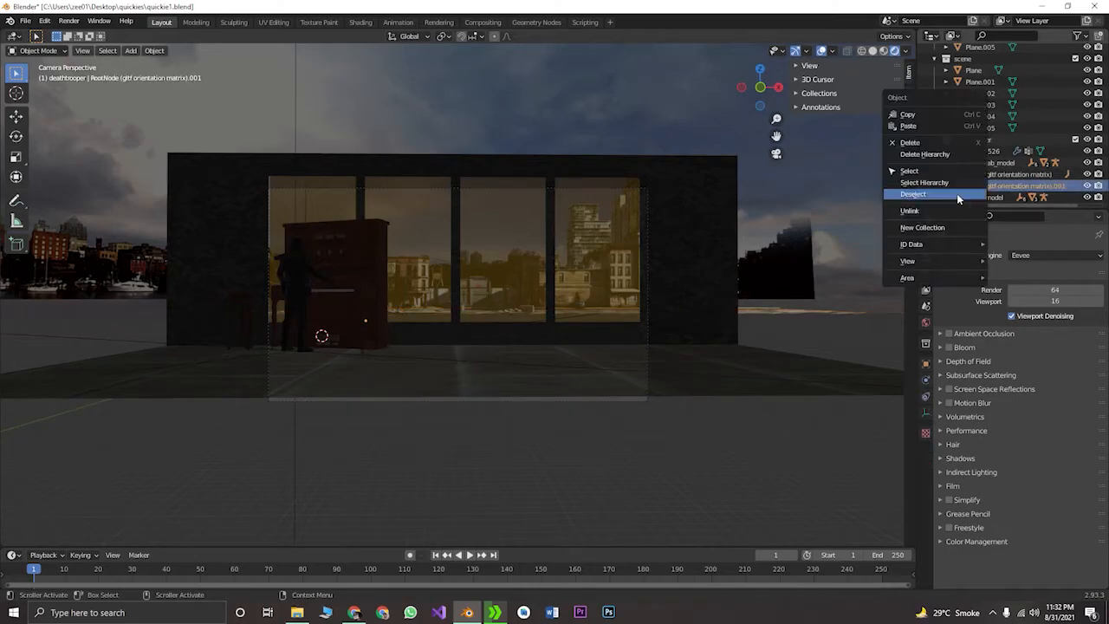
click(964, 184)
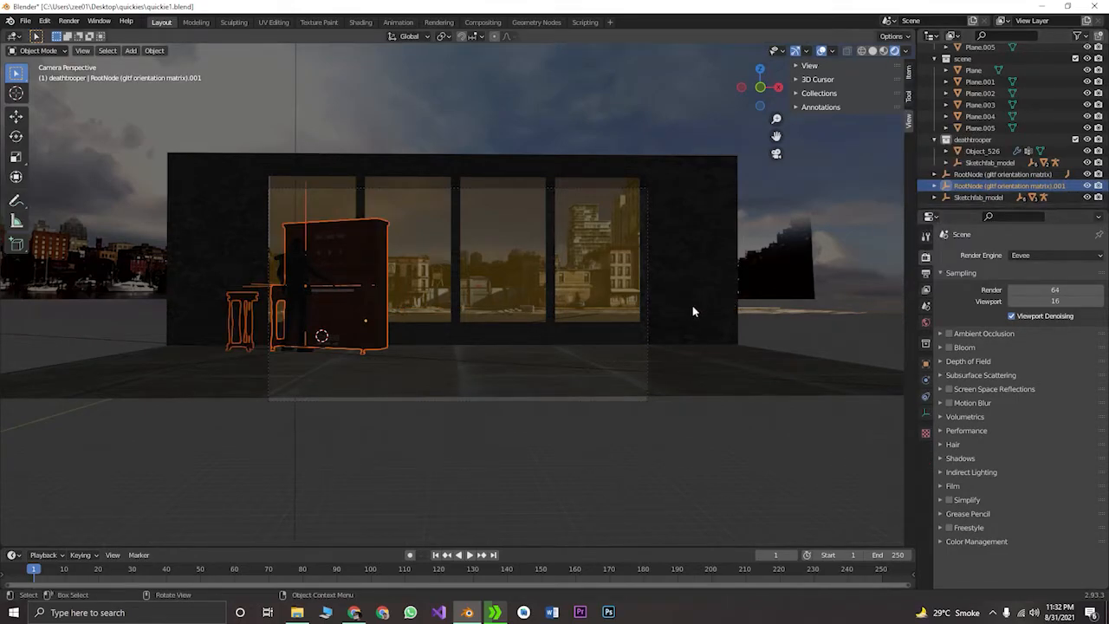
key(g)
key(x)
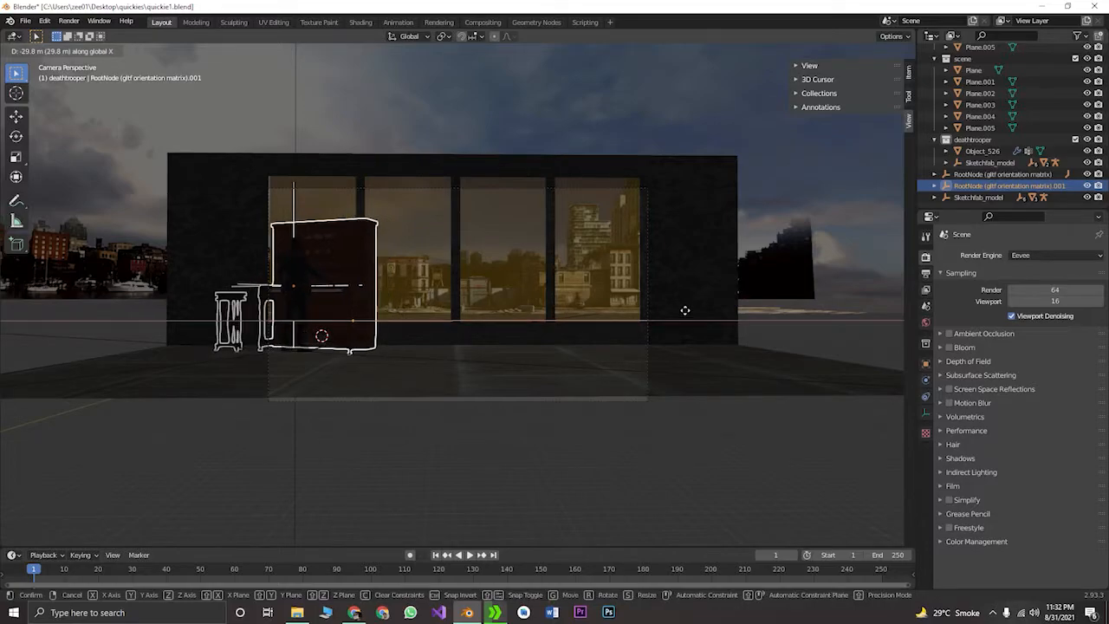
click(677, 310)
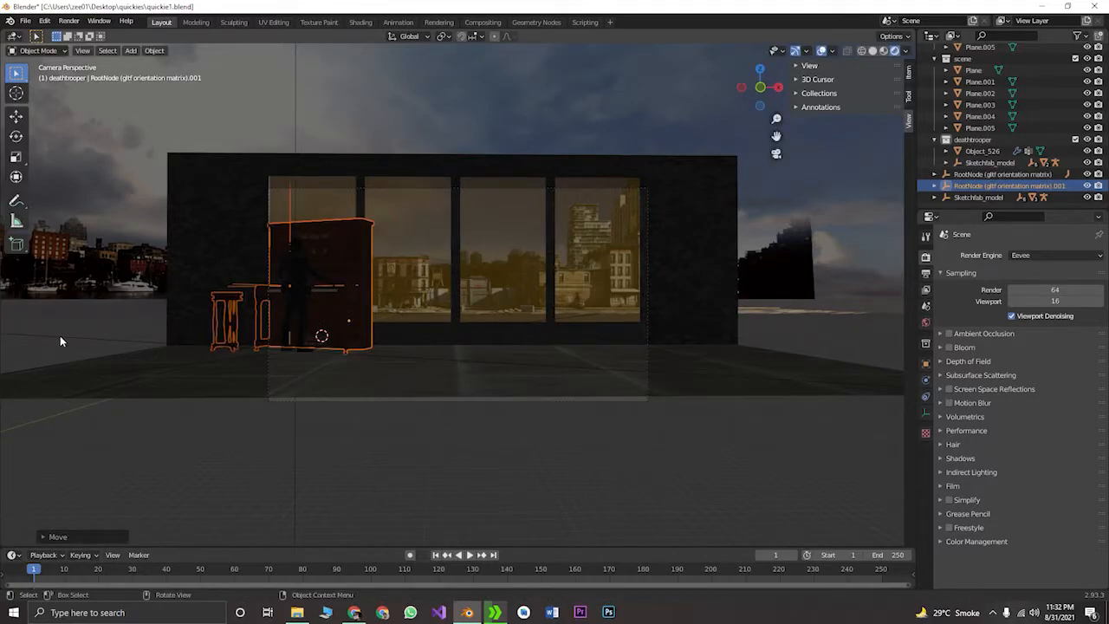
click(318, 418)
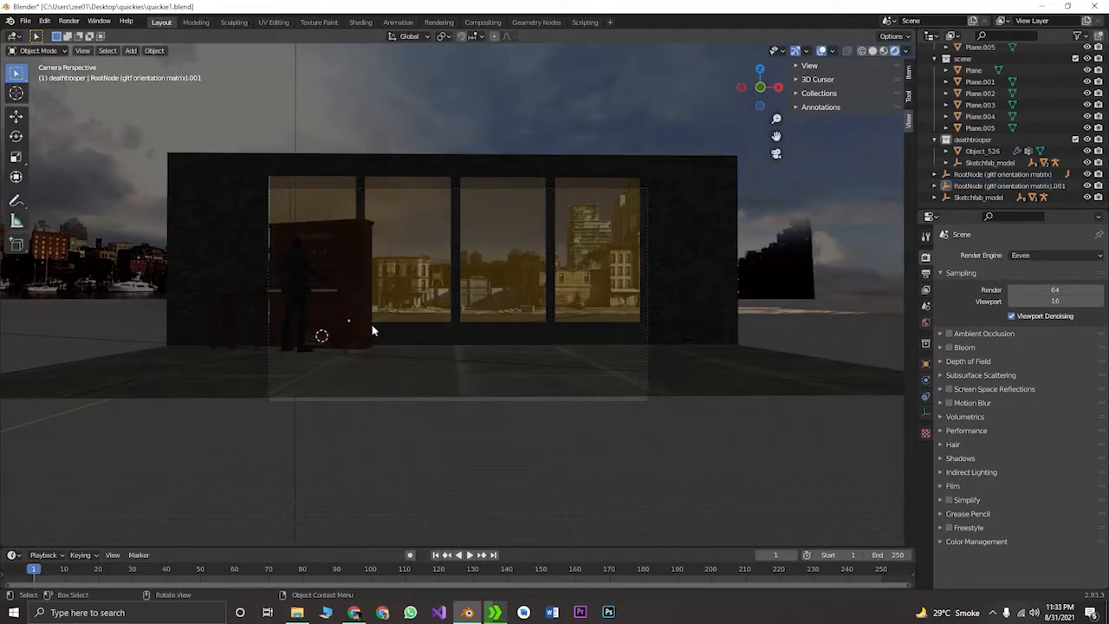
Try removing the gangqin material slot from the piano, and undo the removal
click(363, 304)
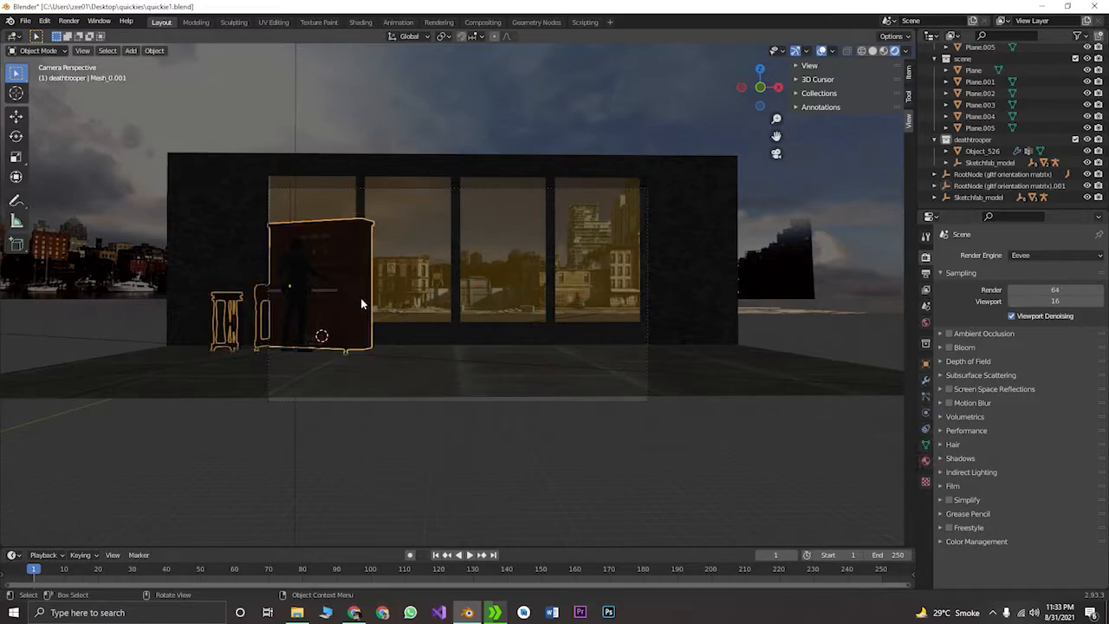
click(926, 460)
click(1099, 269)
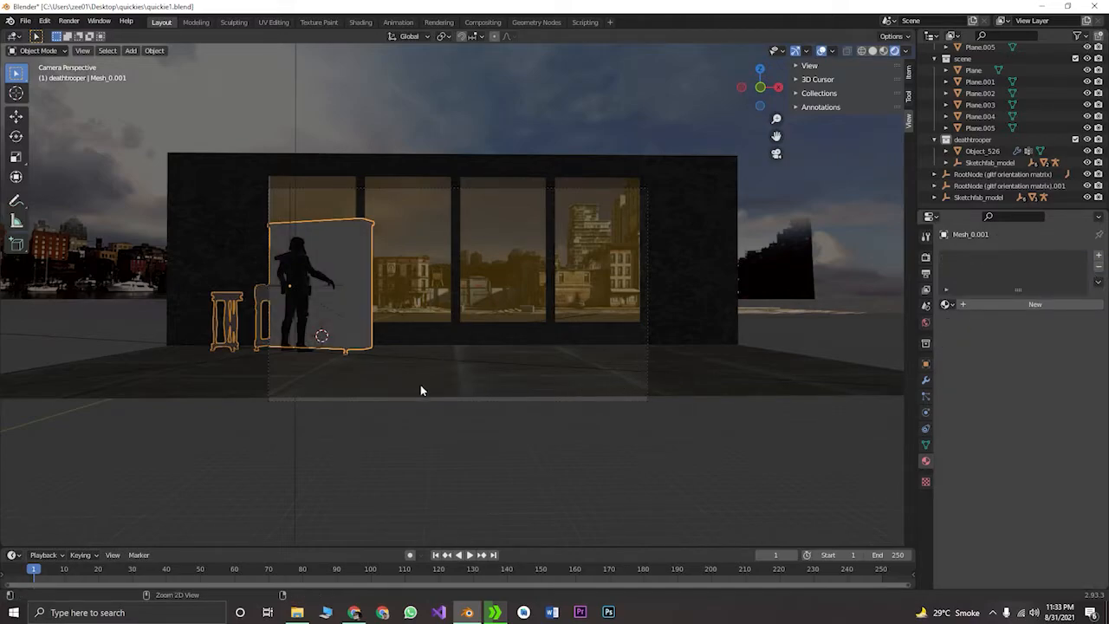
key(ctrl+z)
Try to select the piano's keys separately in a close-up view, and reselect the whole piano mesh
click(214, 485)
middle_drag(275, 457, 297, 444)
scroll(300, 408, up, 5)
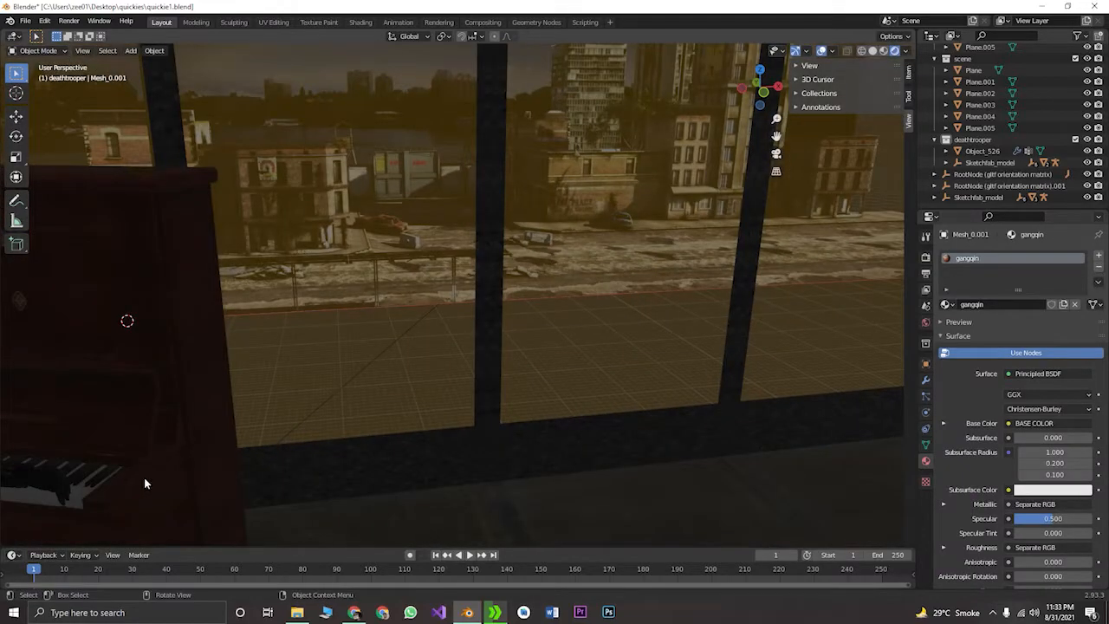
click(95, 482)
click(95, 481)
scroll(165, 473, down, 4)
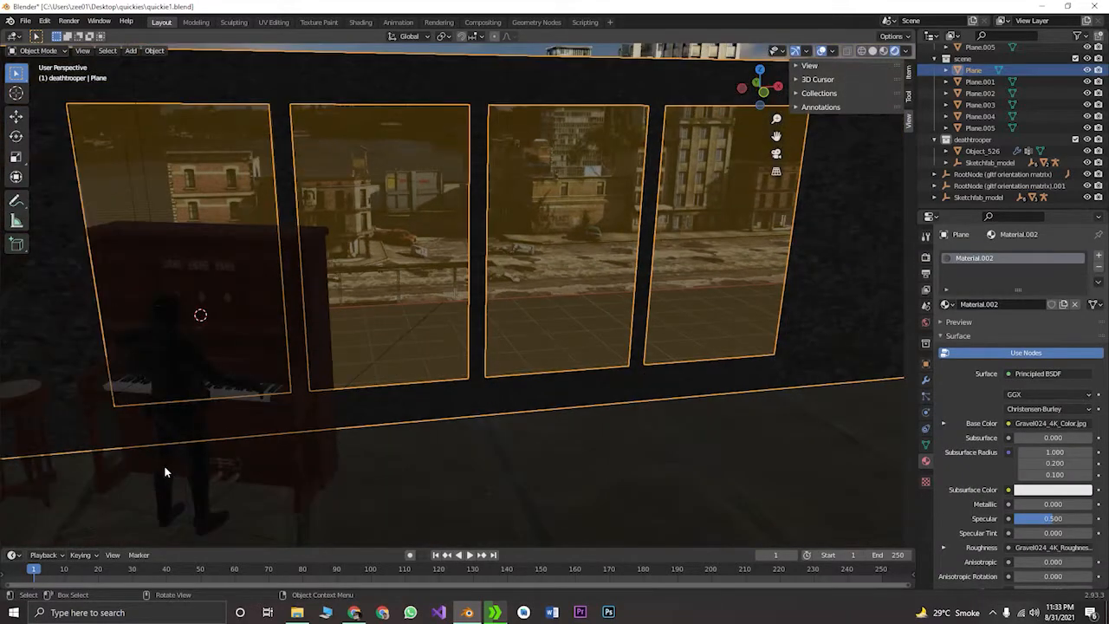
scroll(166, 473, down, 3)
click(371, 394)
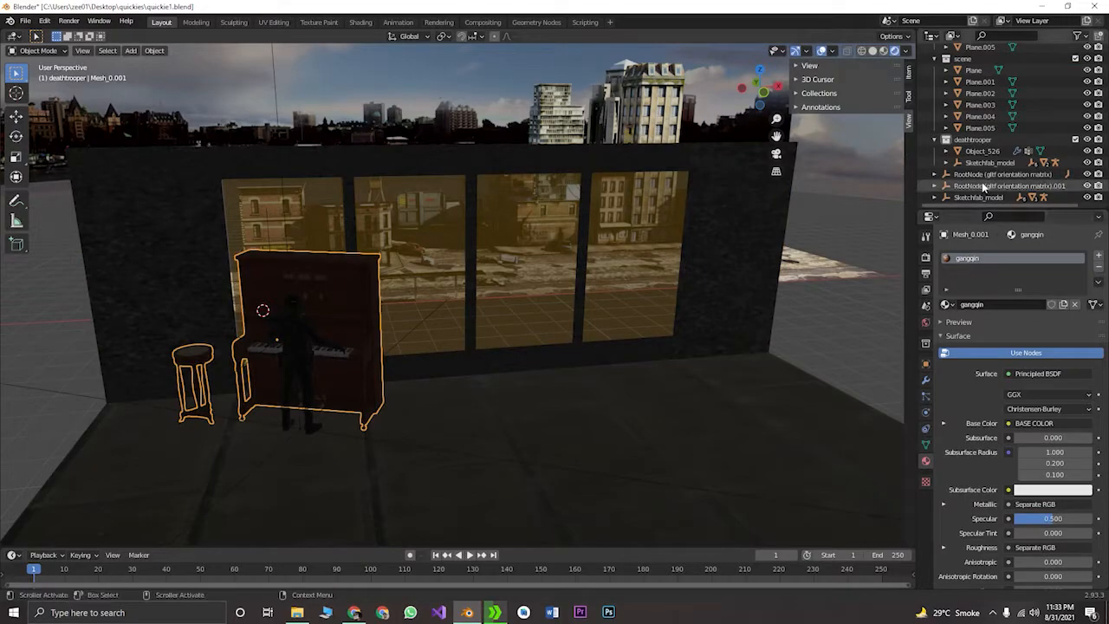
Expand the piano's RootNode hierarchy in the Outliner through the model correction matrix, root and GLTF_SceneRootNode levels
click(936, 187)
scroll(940, 190, down, 1)
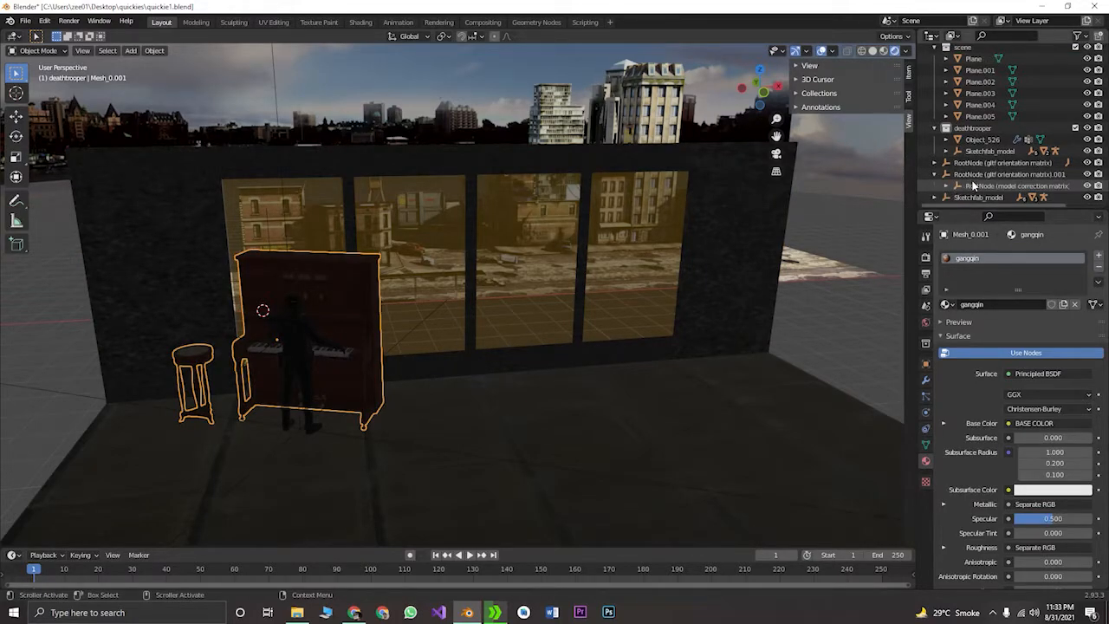
click(1008, 185)
right_click(1008, 187)
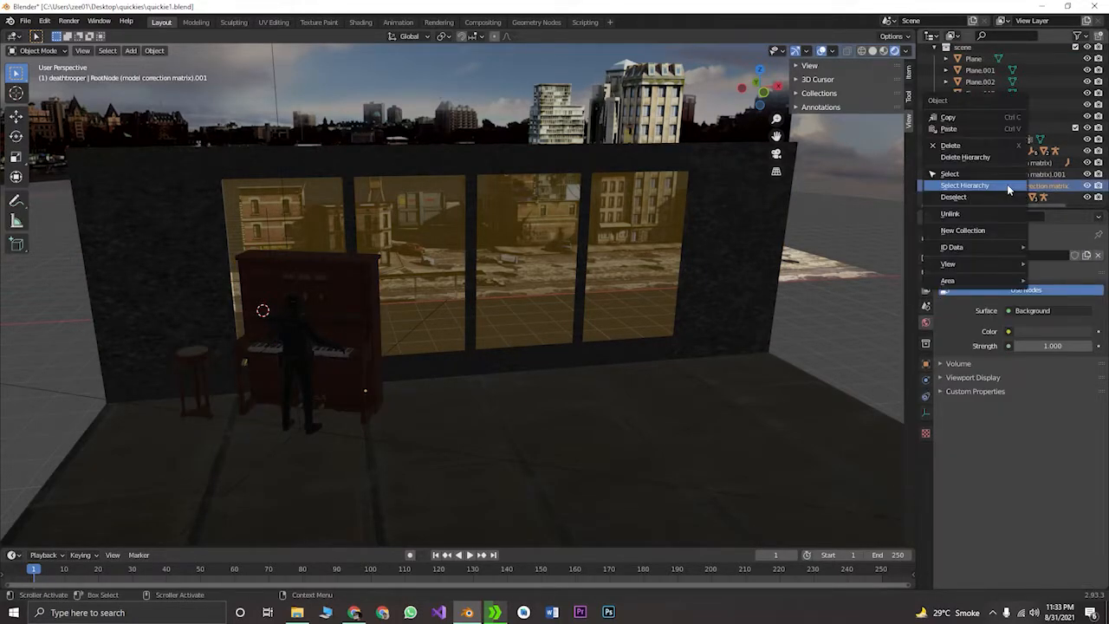
click(1007, 177)
click(957, 187)
scroll(958, 189, down, 1)
click(960, 186)
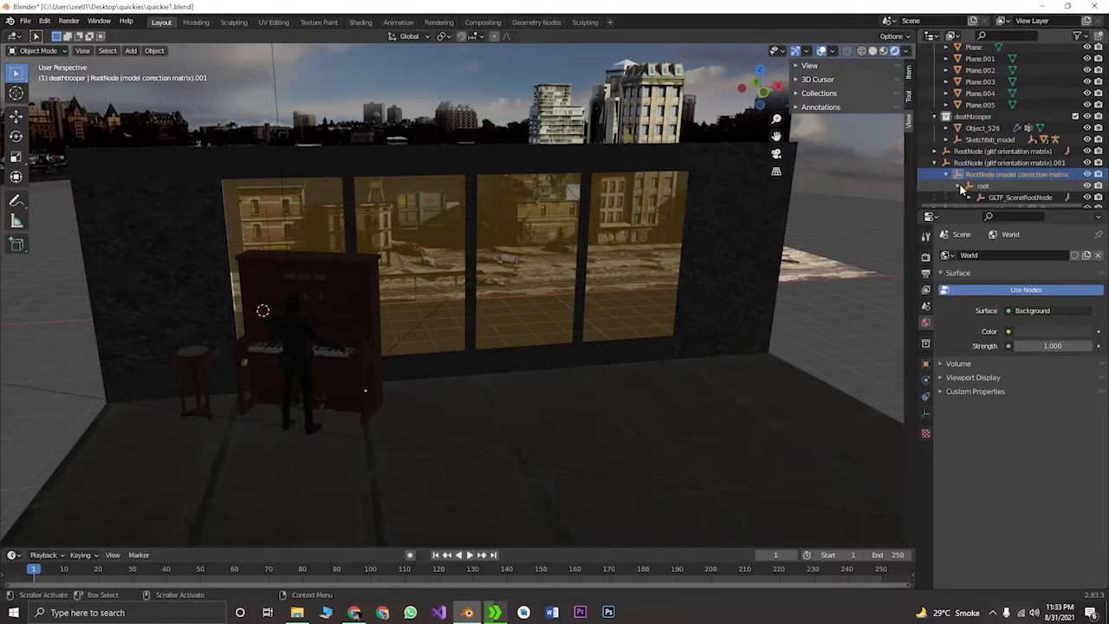
scroll(962, 189, down, 1)
click(969, 185)
Expand root_0 and the gangqin nodes down to Mesh_0.001 and its material to check for separate piano parts
scroll(968, 190, down, 1)
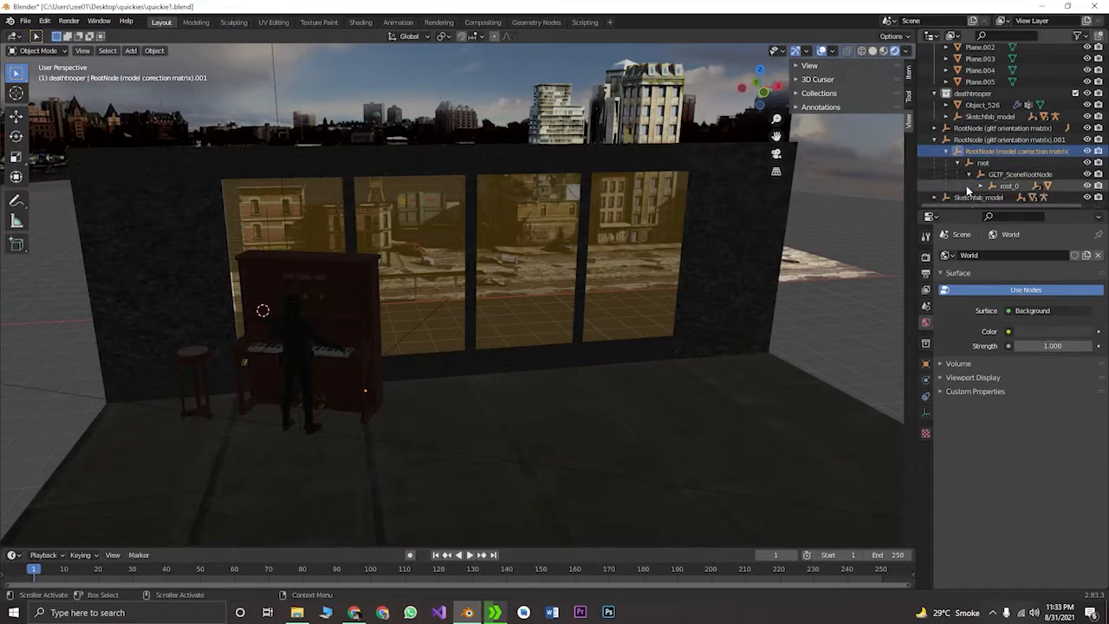
click(980, 185)
scroll(983, 188, down, 1)
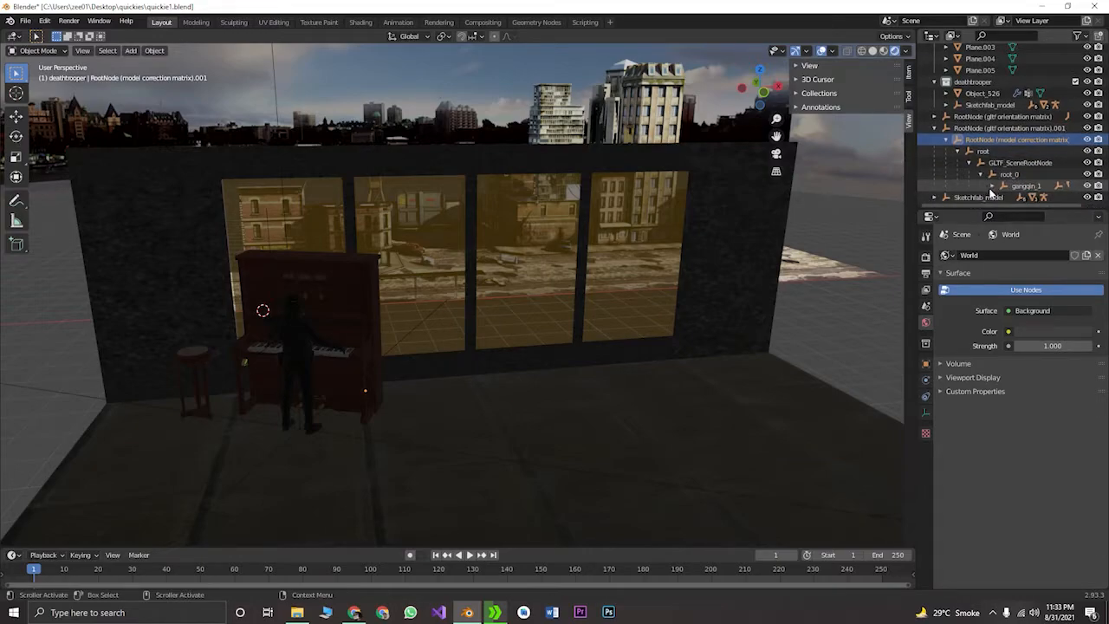
click(993, 186)
scroll(993, 187, down, 1)
click(1003, 185)
scroll(1007, 187, down, 1)
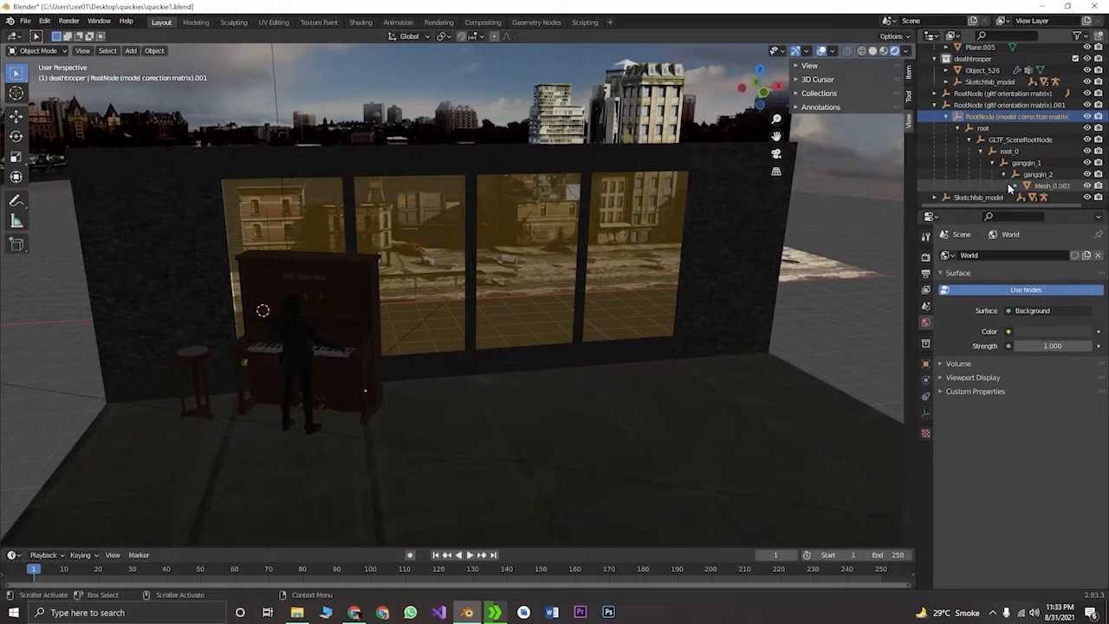
click(1014, 186)
scroll(1016, 187, down, 1)
click(1038, 187)
click(1028, 186)
scroll(1032, 187, down, 1)
click(1054, 189)
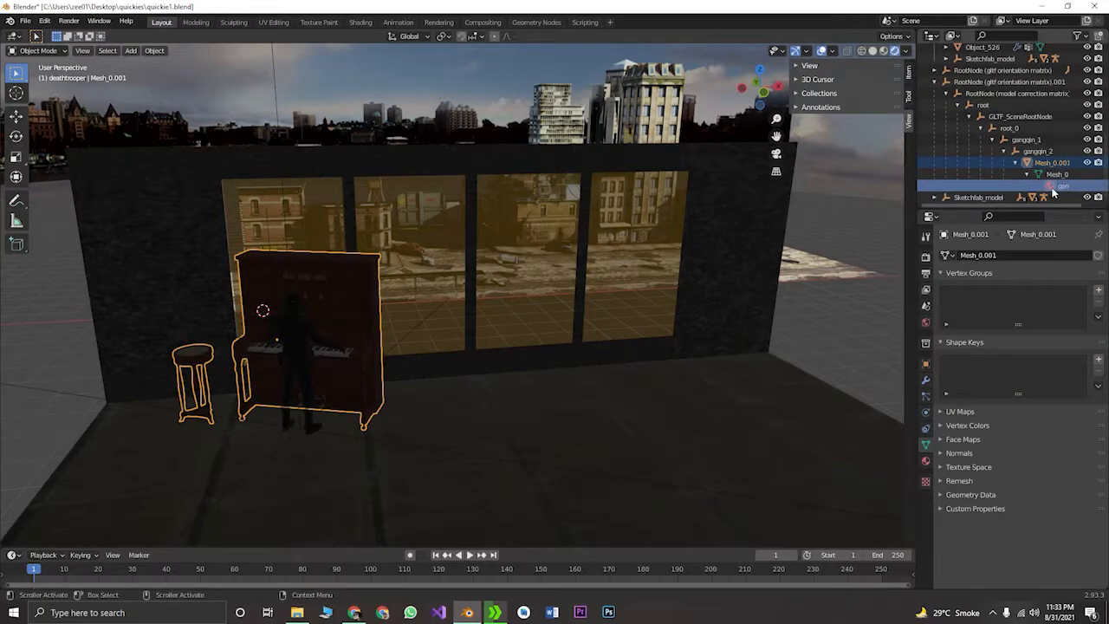
Collapse the piano's hierarchy in the Outliner and deselect the piano in the scene
click(958, 92)
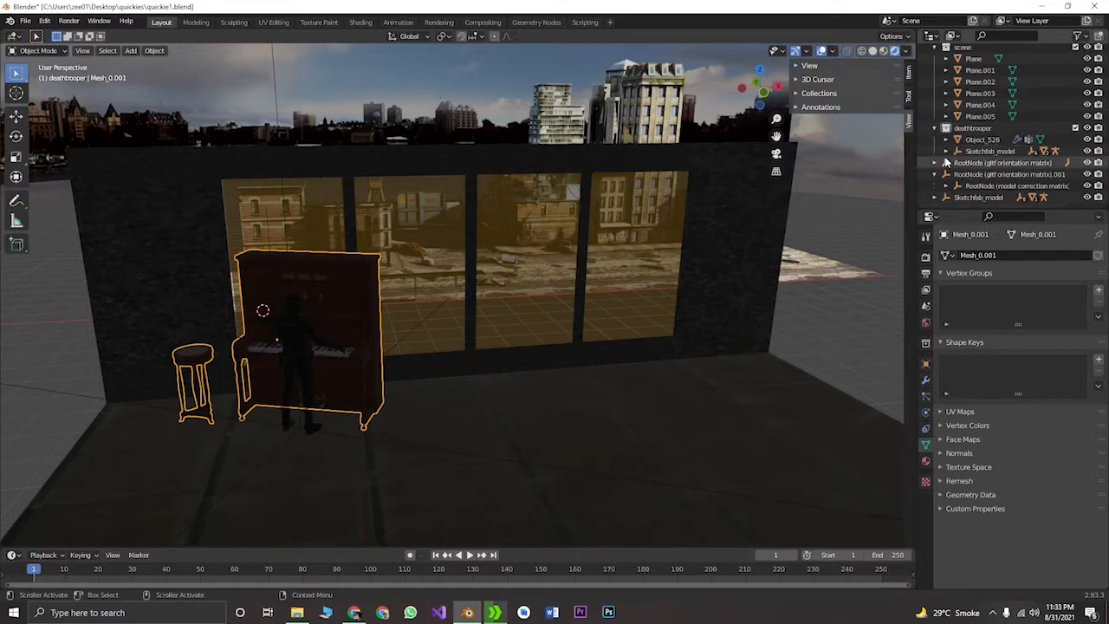
click(935, 175)
click(71, 428)
scroll(386, 382, down, 3)
middle_drag(386, 382, 362, 365)
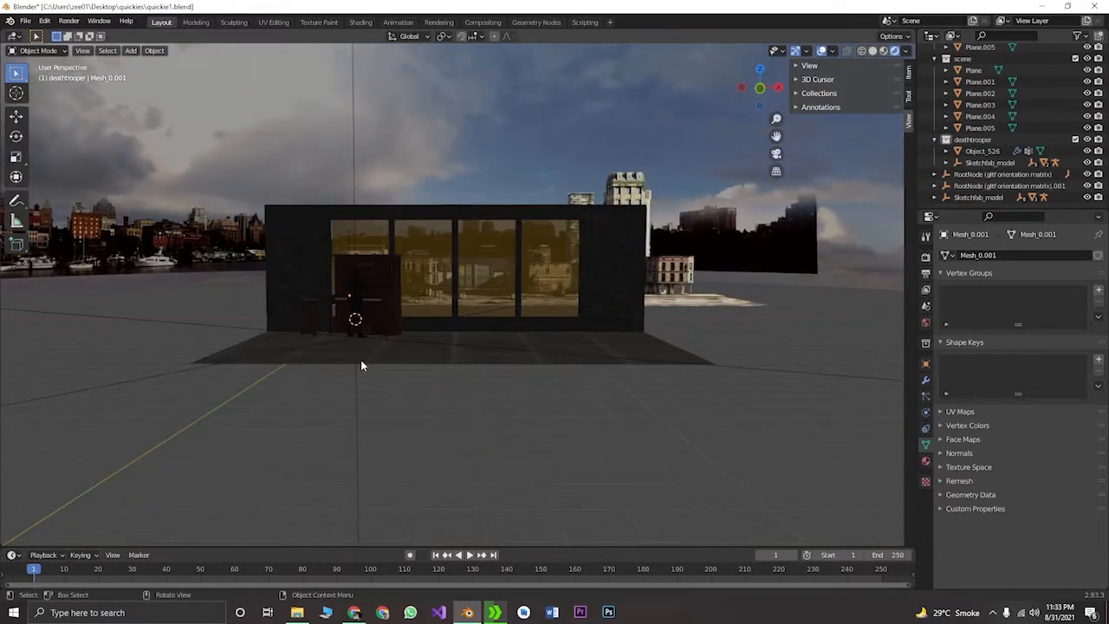
Try removing the body material slot from the death trooper with its collection's objects selected, and undo the removal
key(KP_0)
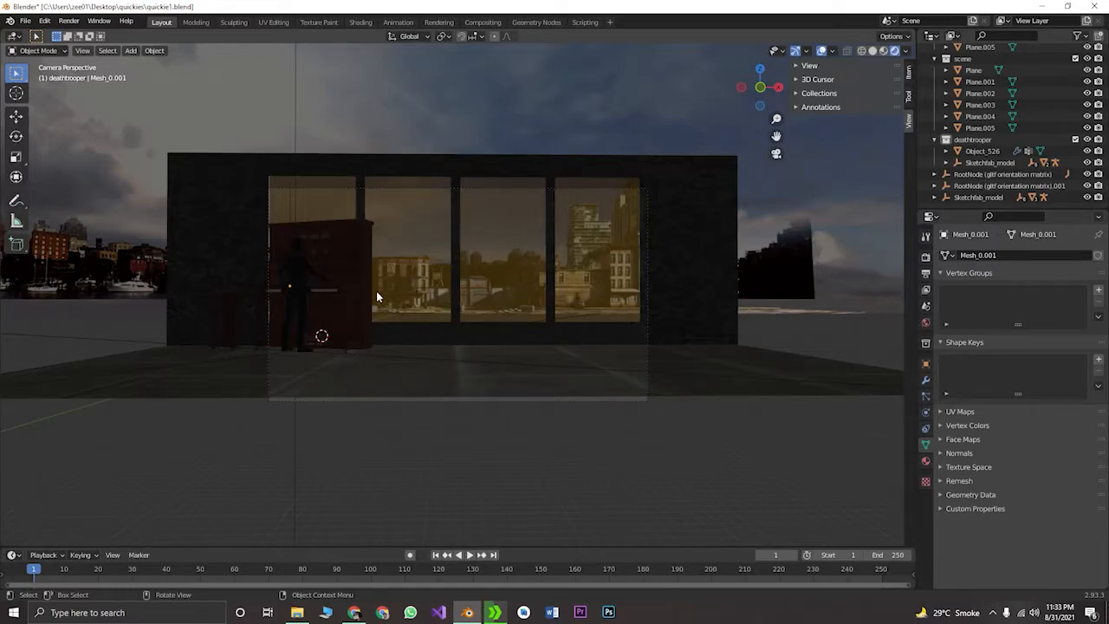
click(303, 270)
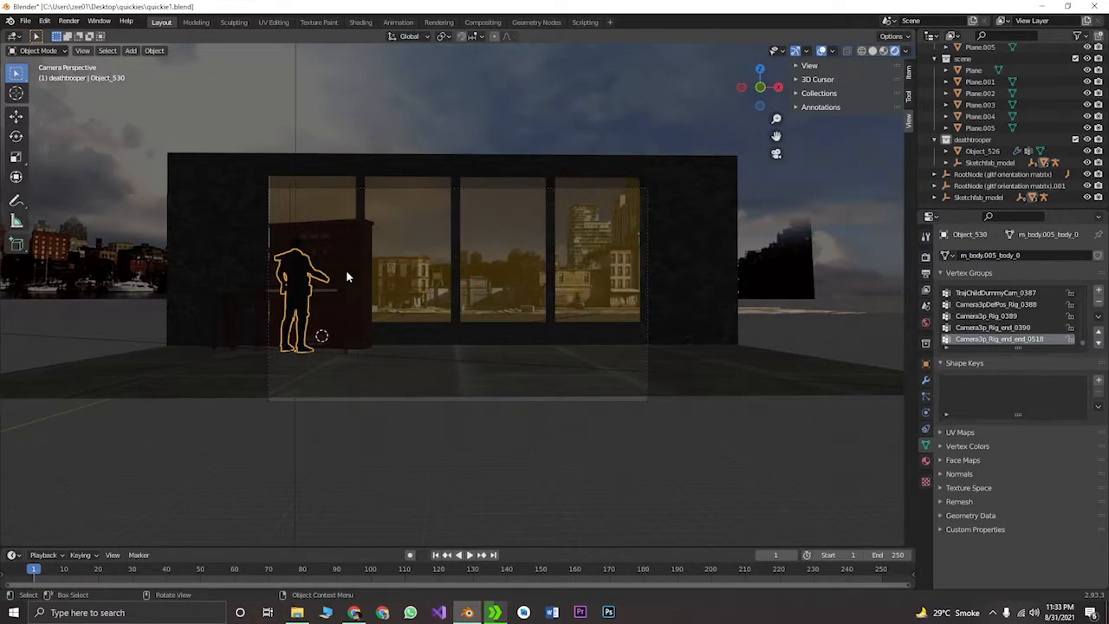
right_click(966, 140)
click(966, 146)
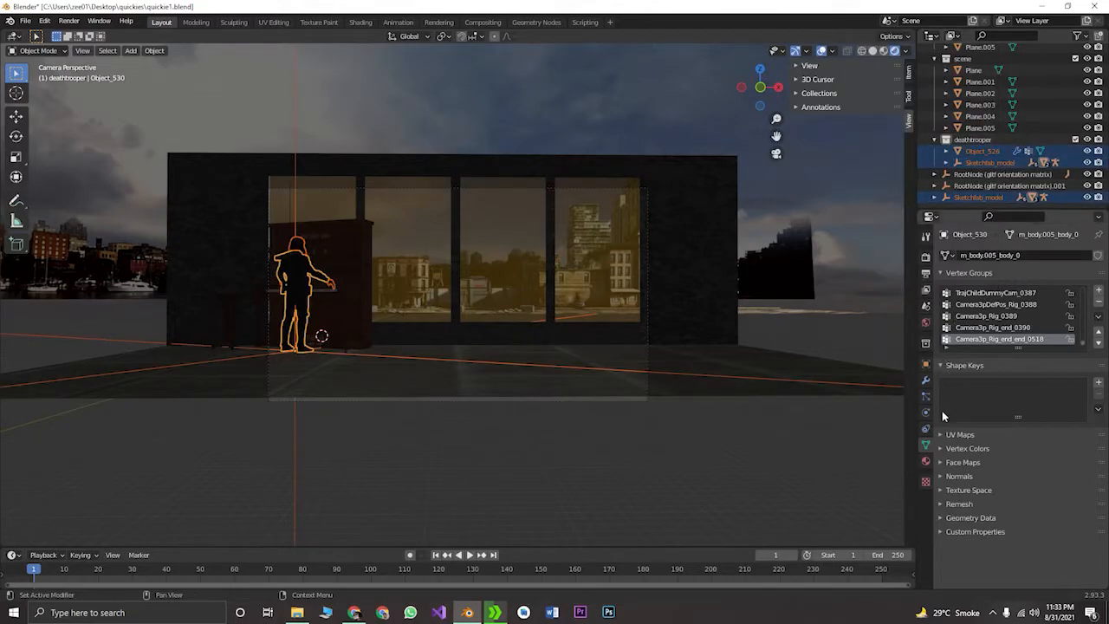
click(925, 461)
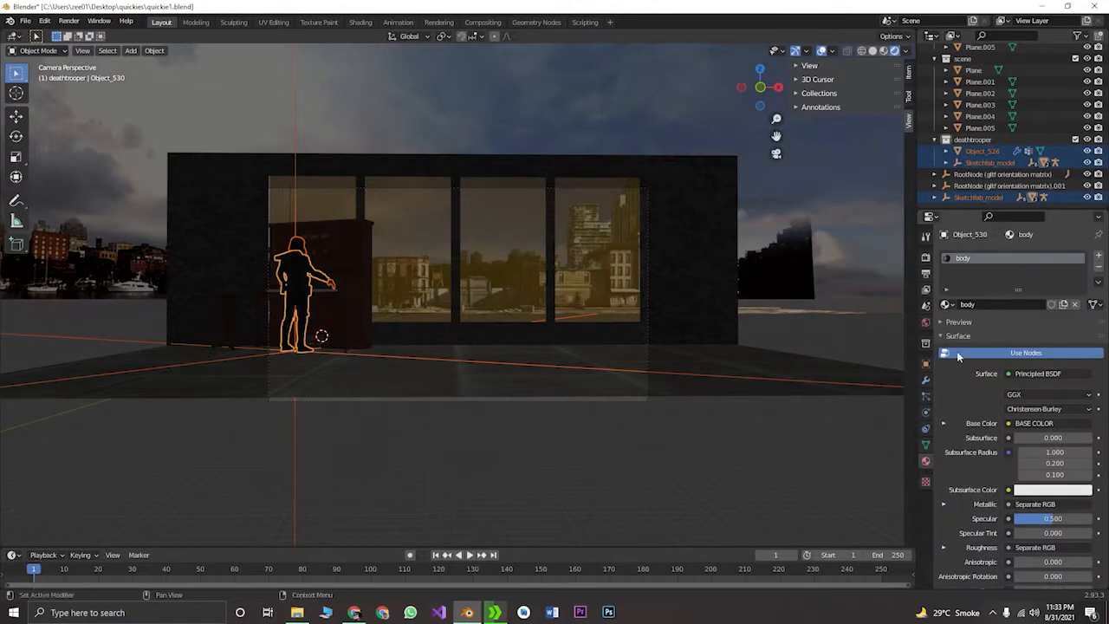
click(1099, 268)
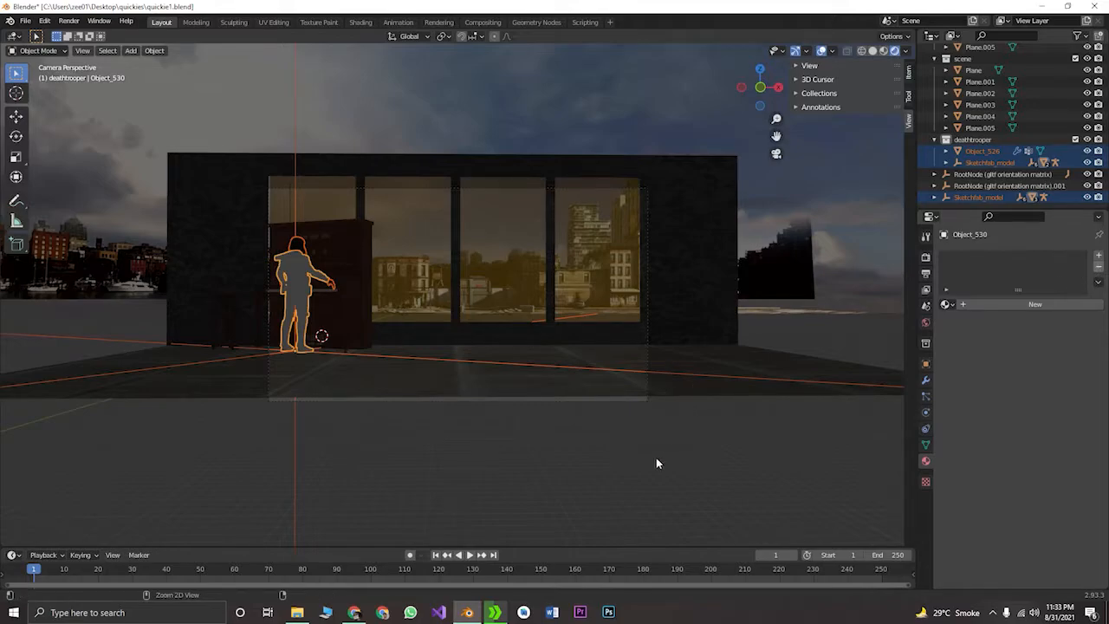
key(ctrl+z)
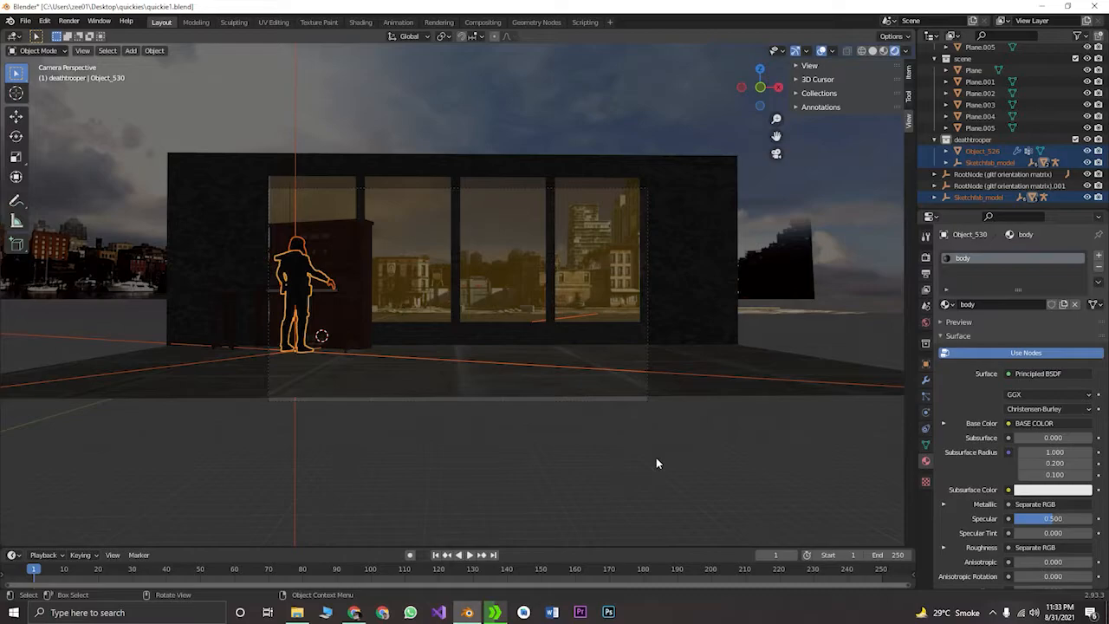
Deselect the death trooper and save the scene file
click(659, 467)
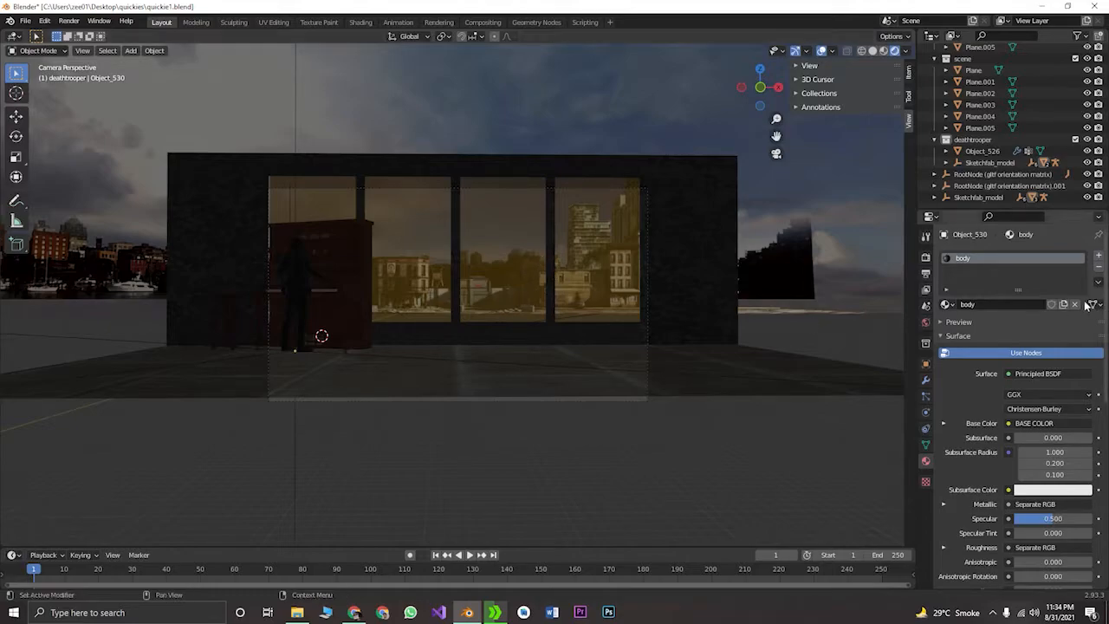
key(ctrl+s)
Try the Workbench and Cycles render engines on the room scene, and switch back to Eevee
click(926, 257)
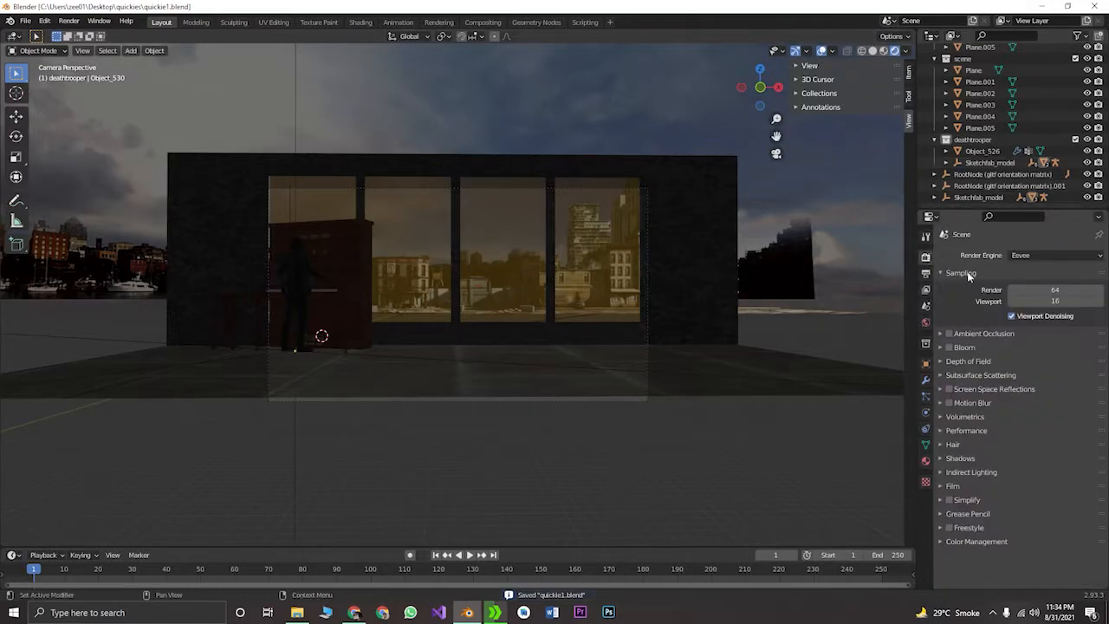
click(1065, 259)
click(1046, 279)
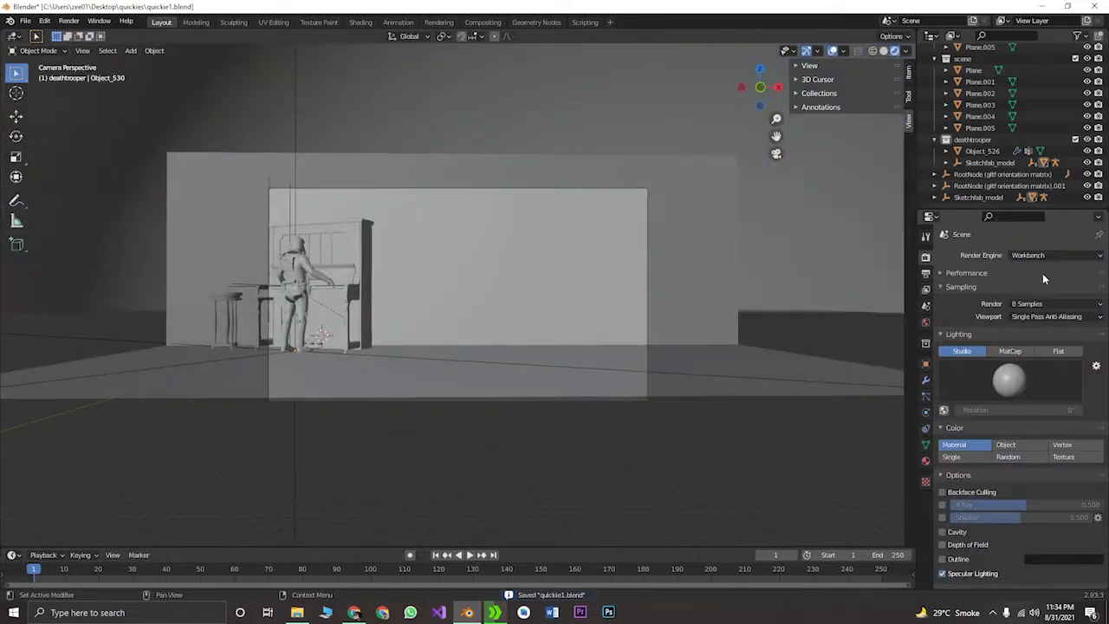
click(1050, 255)
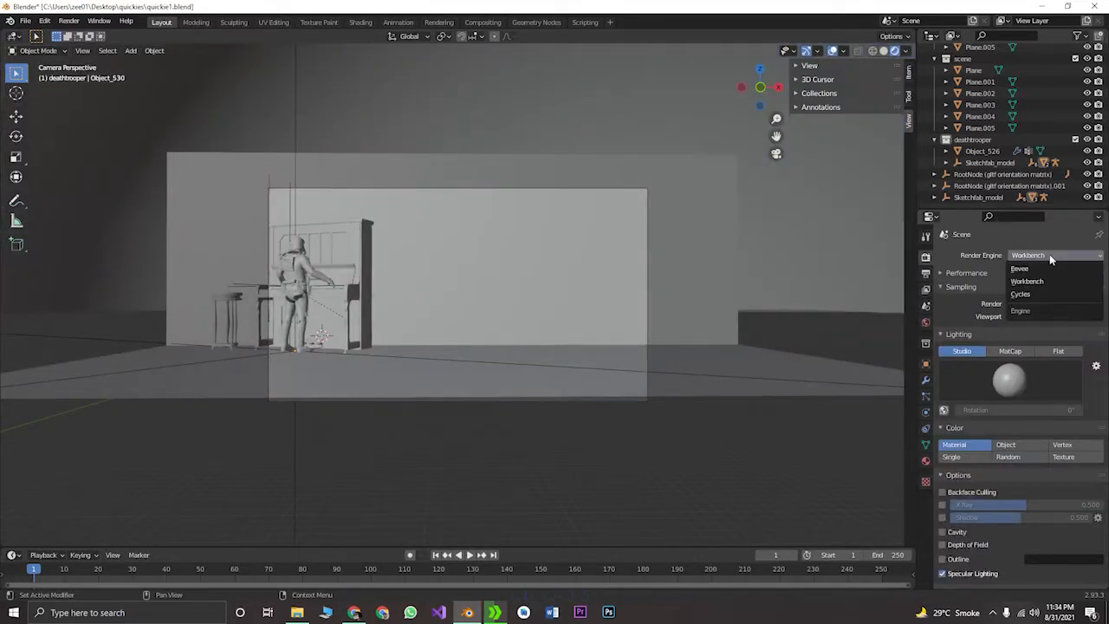
click(1026, 293)
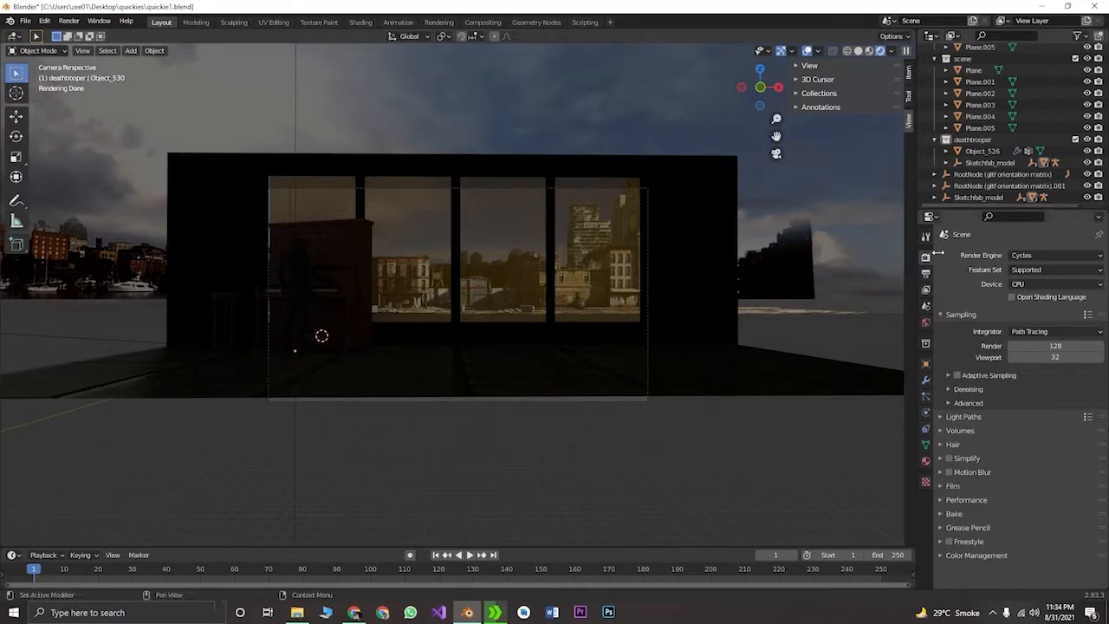
click(1040, 255)
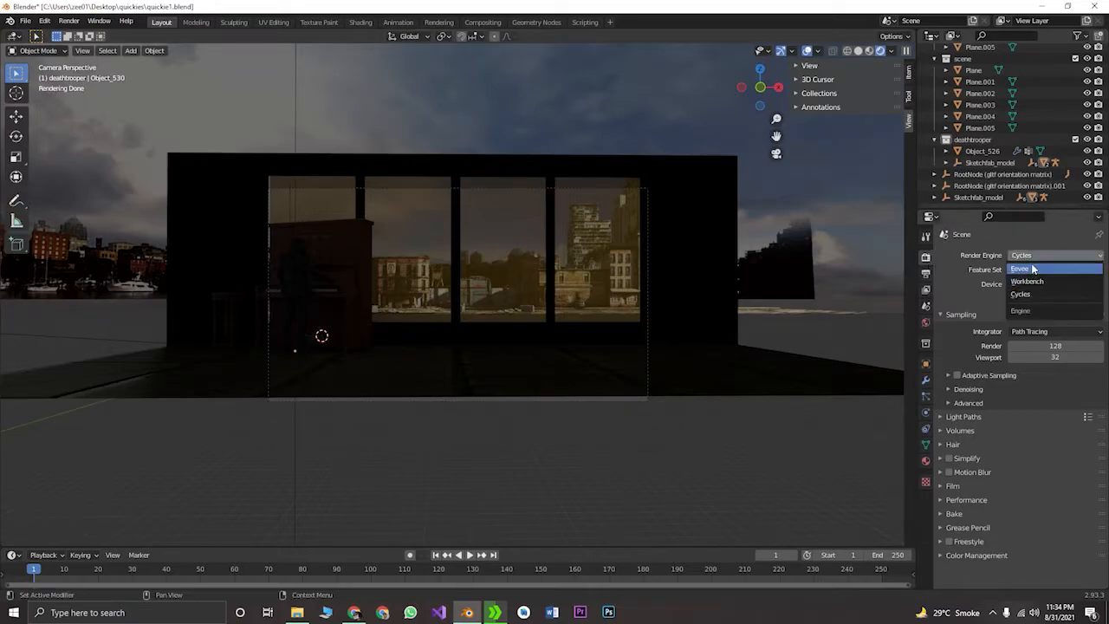
click(1033, 270)
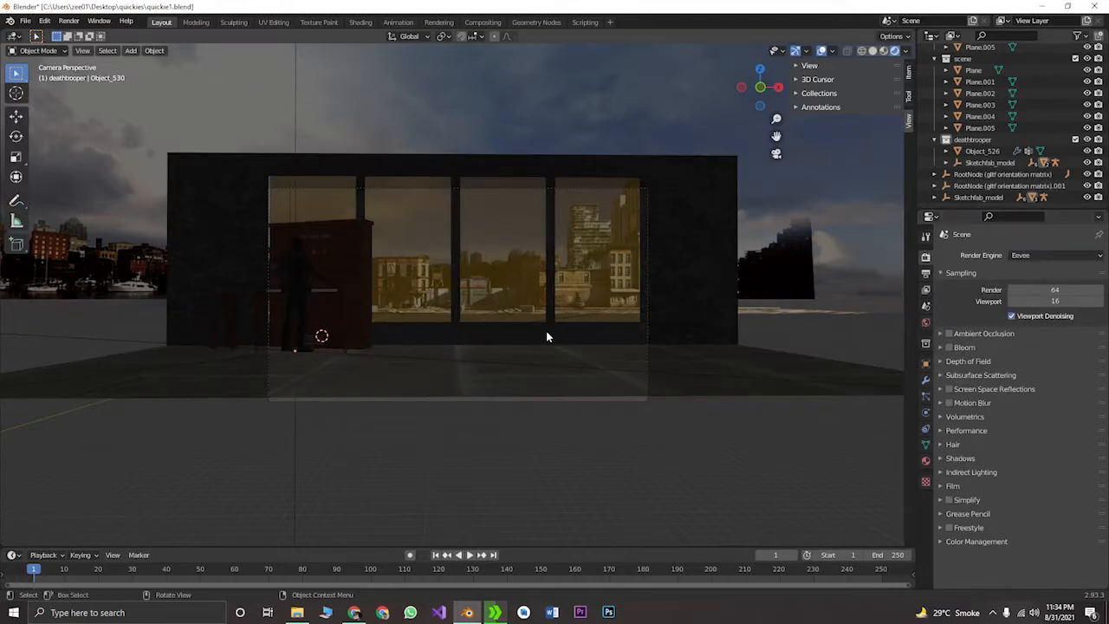
Import scene.gltf from the porsche_911_930_turbo_1975 folder as a glTF 2.0 model
scroll(341, 388, down, 2)
middle_drag(341, 387, 365, 404)
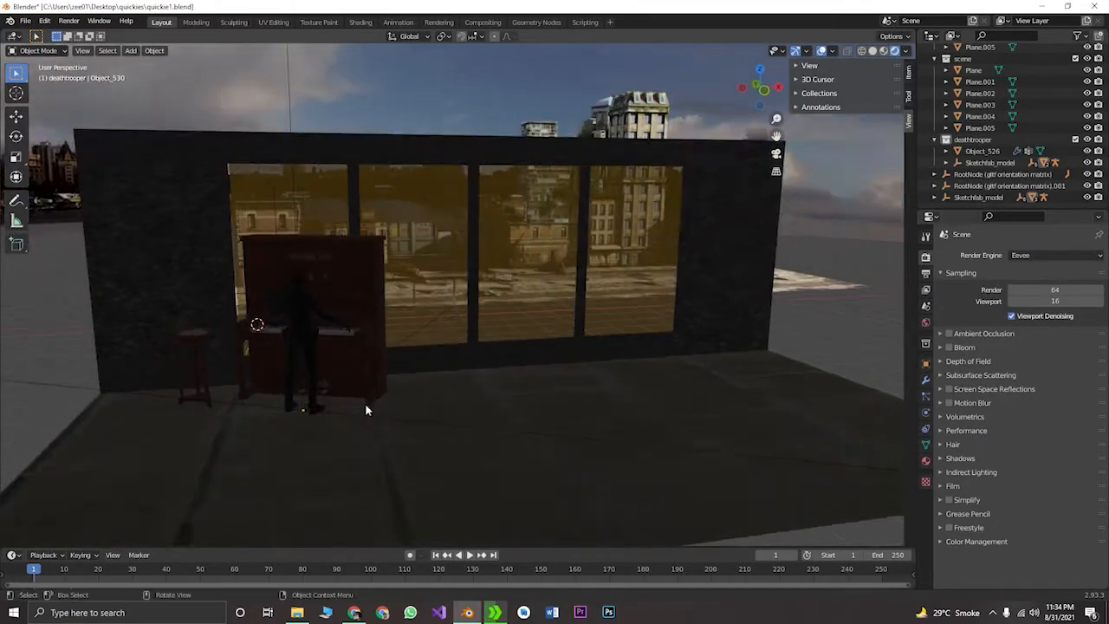
click(26, 21)
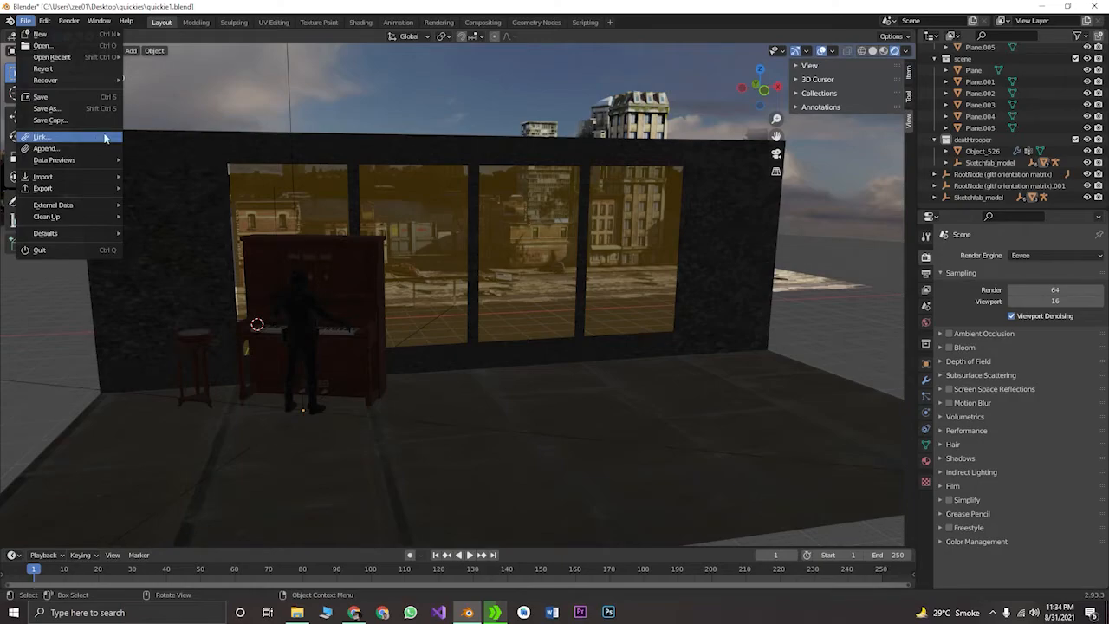
mouse_move(110, 177)
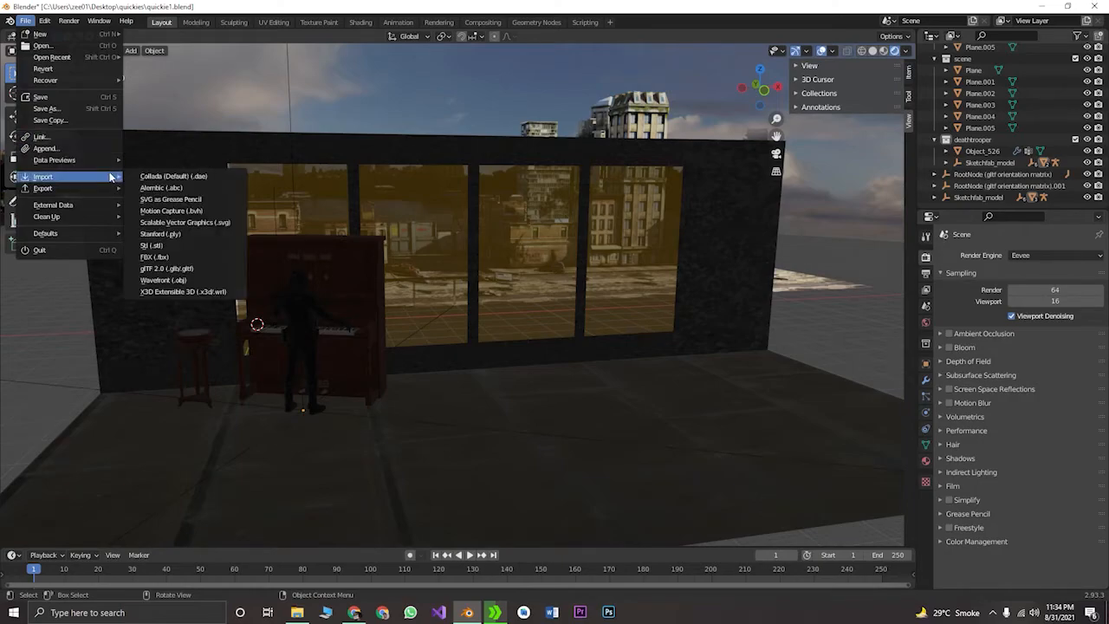
click(200, 272)
click(428, 146)
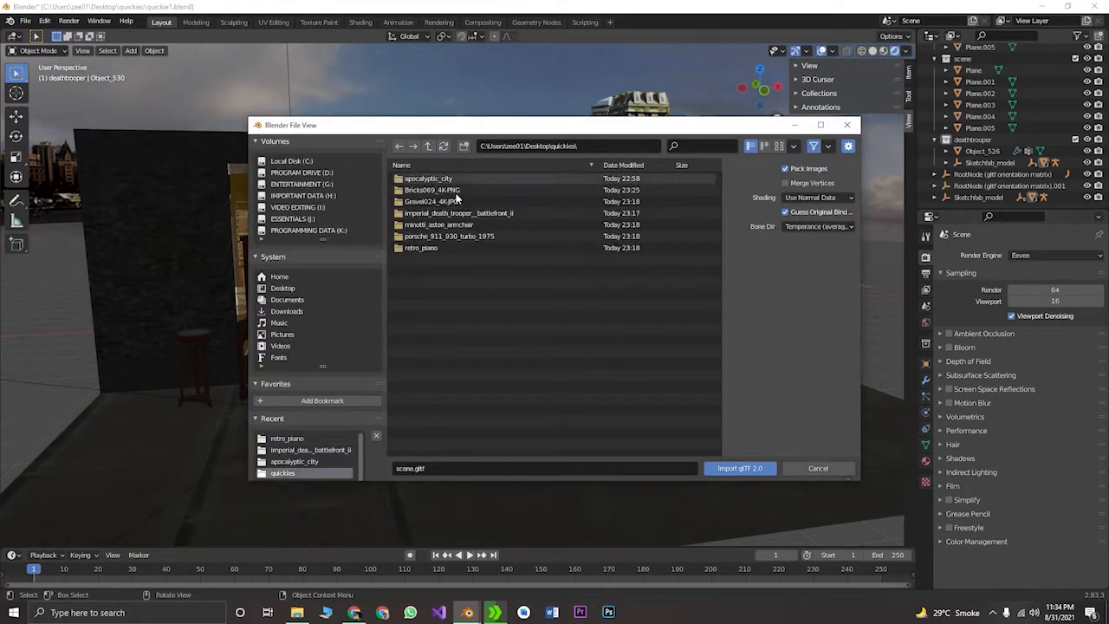
double_click(431, 235)
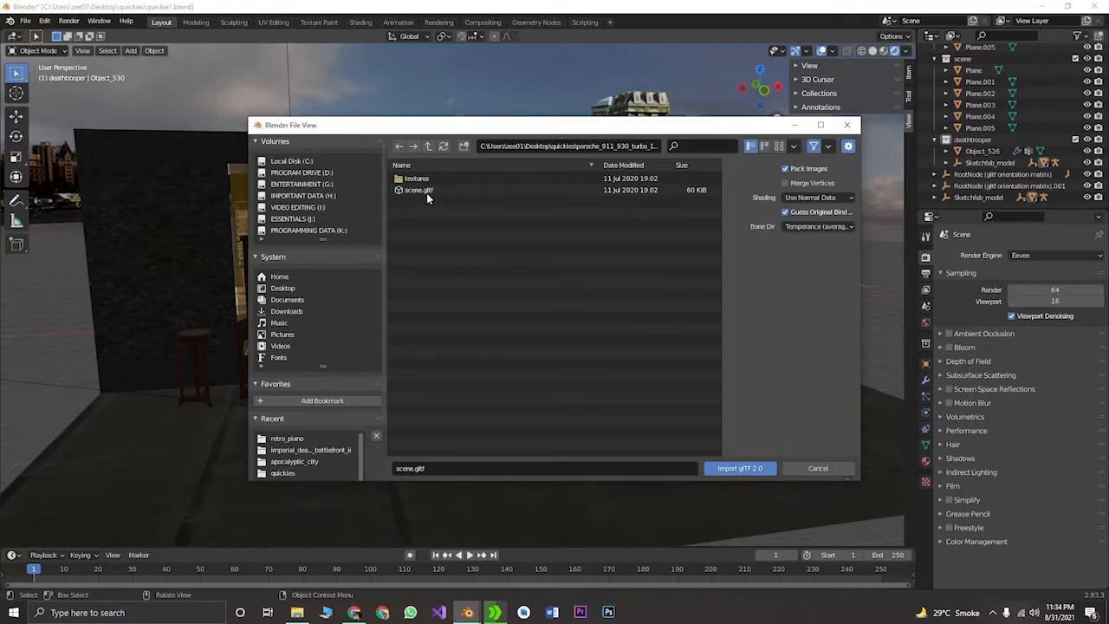
double_click(419, 189)
Raise the imported Porsche about 1189 m along Z and move it in the negative Y direction to the room's side of the wall
scroll(342, 322, down, 3)
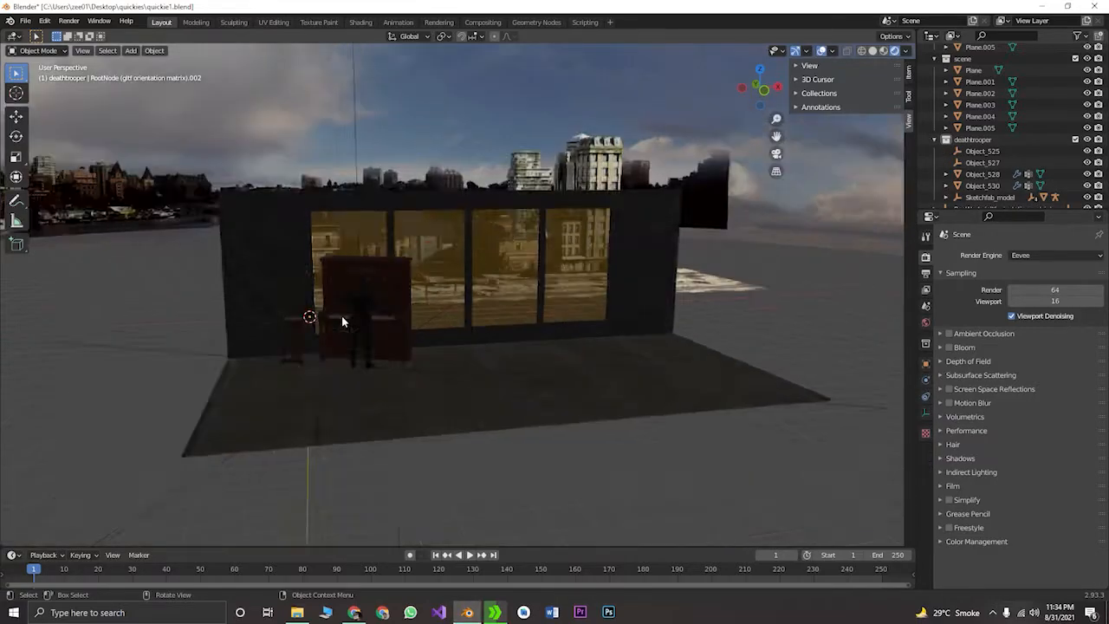
scroll(343, 319, down, 2)
middle_drag(350, 309, 430, 333)
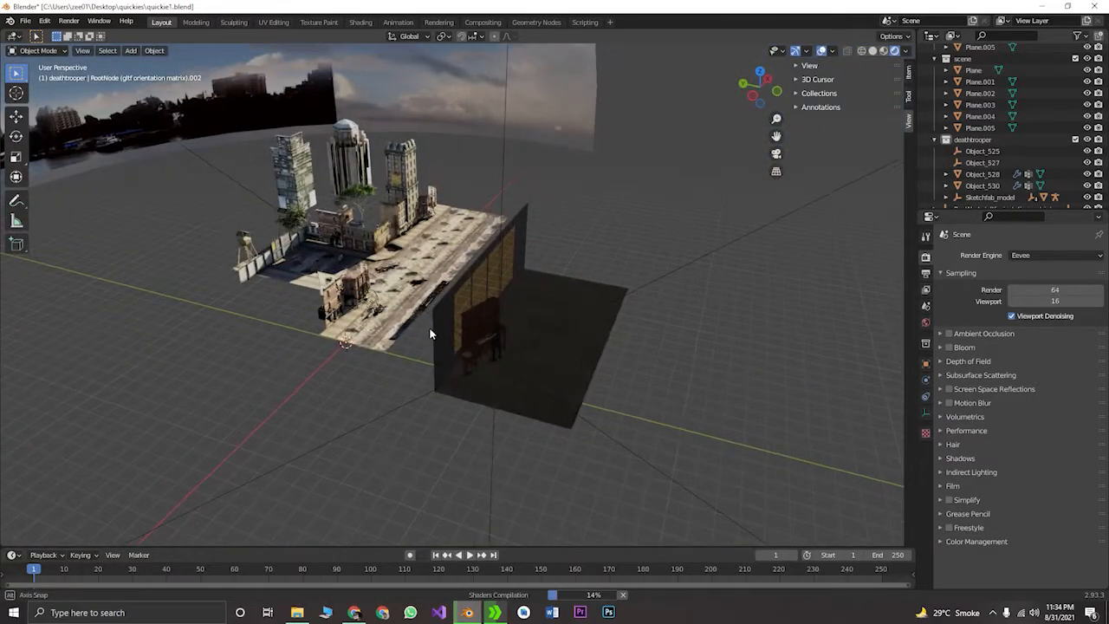
key(g)
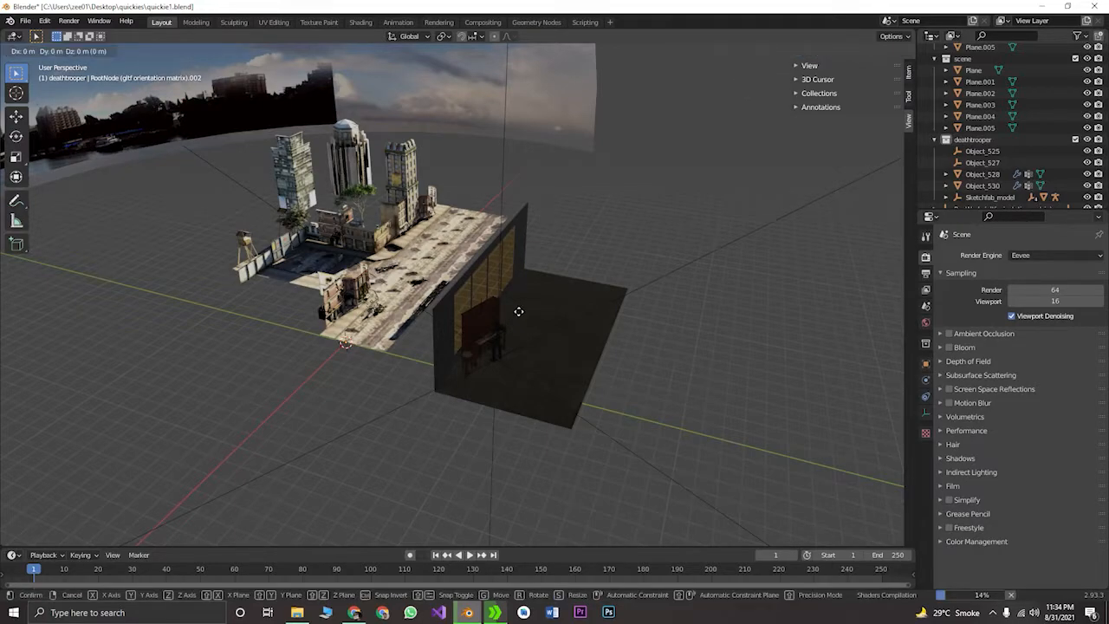
key(z)
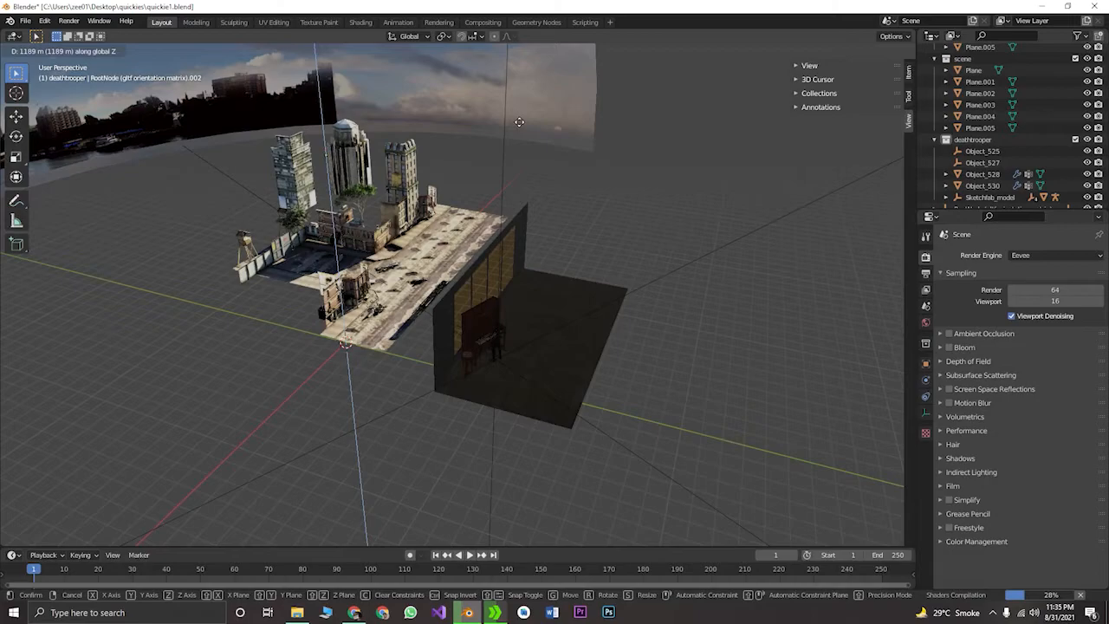
click(516, 121)
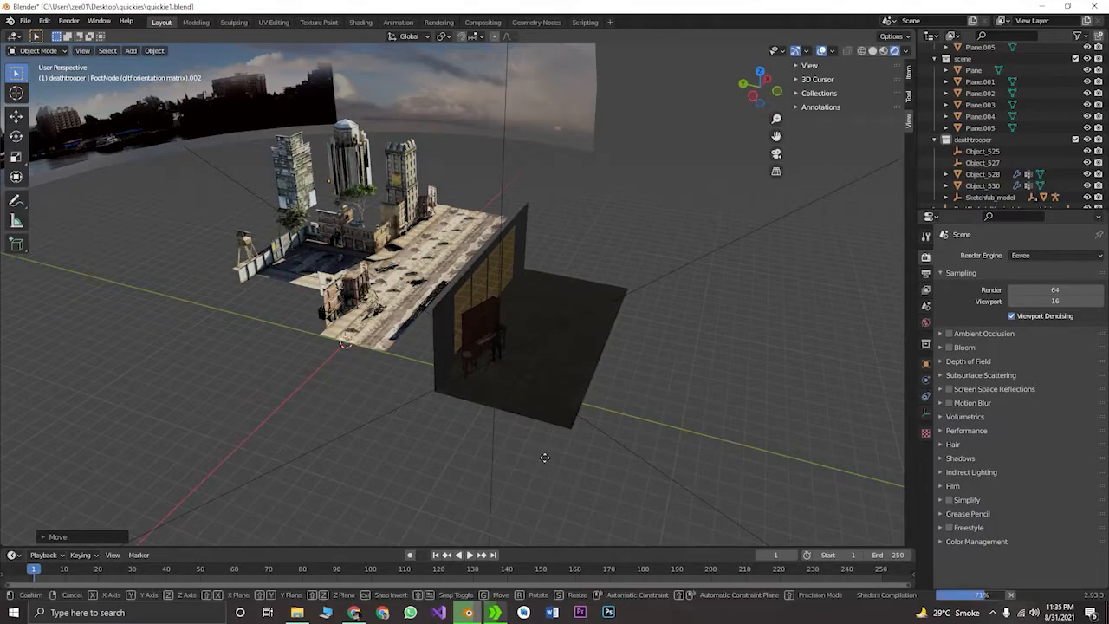
key(g)
key(y)
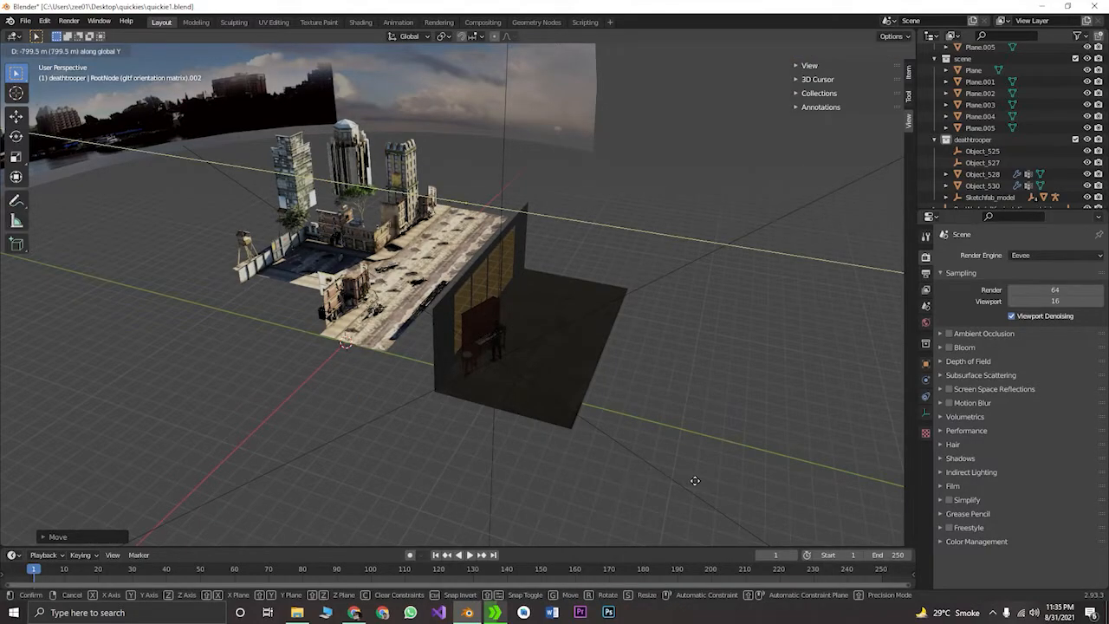
click(754, 491)
Enlarge the Porsche uniformly in two passes, the second by a factor of about 5.5
key(s)
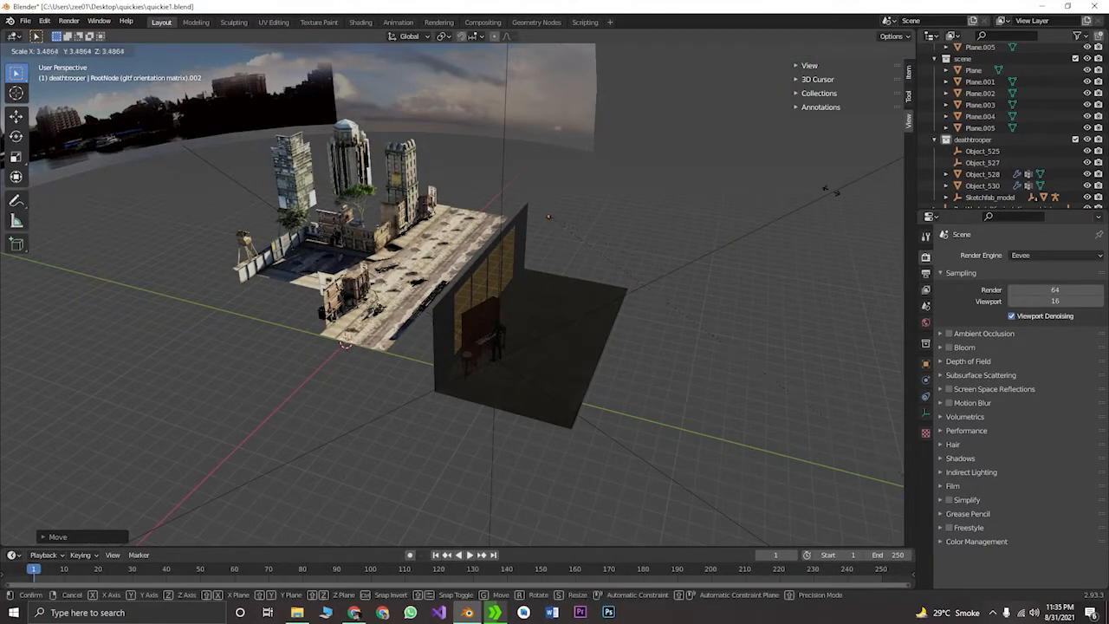
click(755, 299)
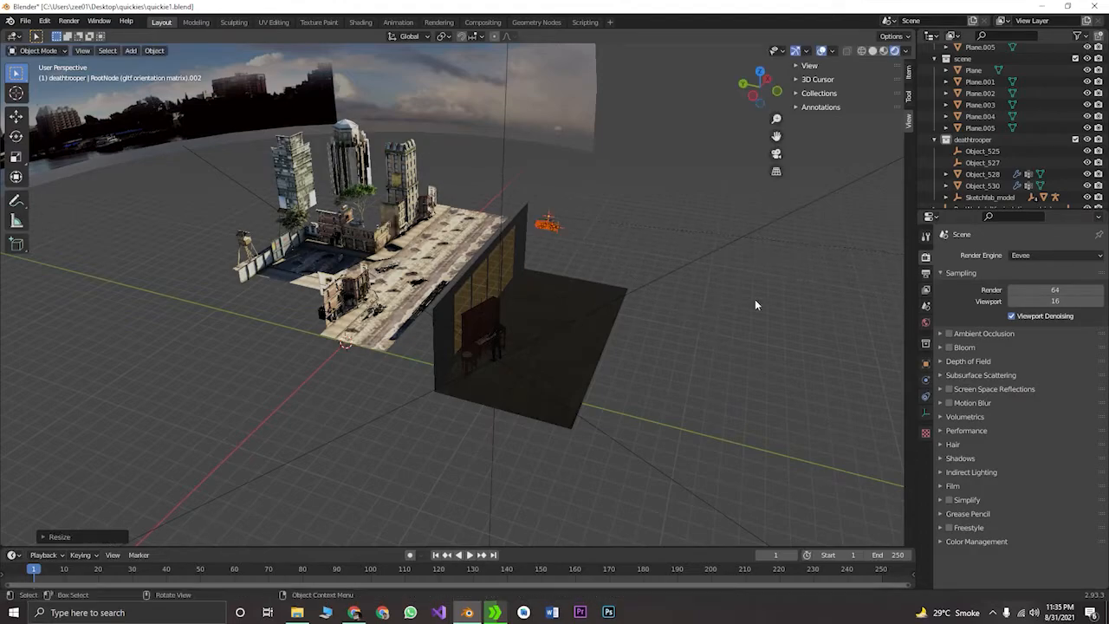
key(s)
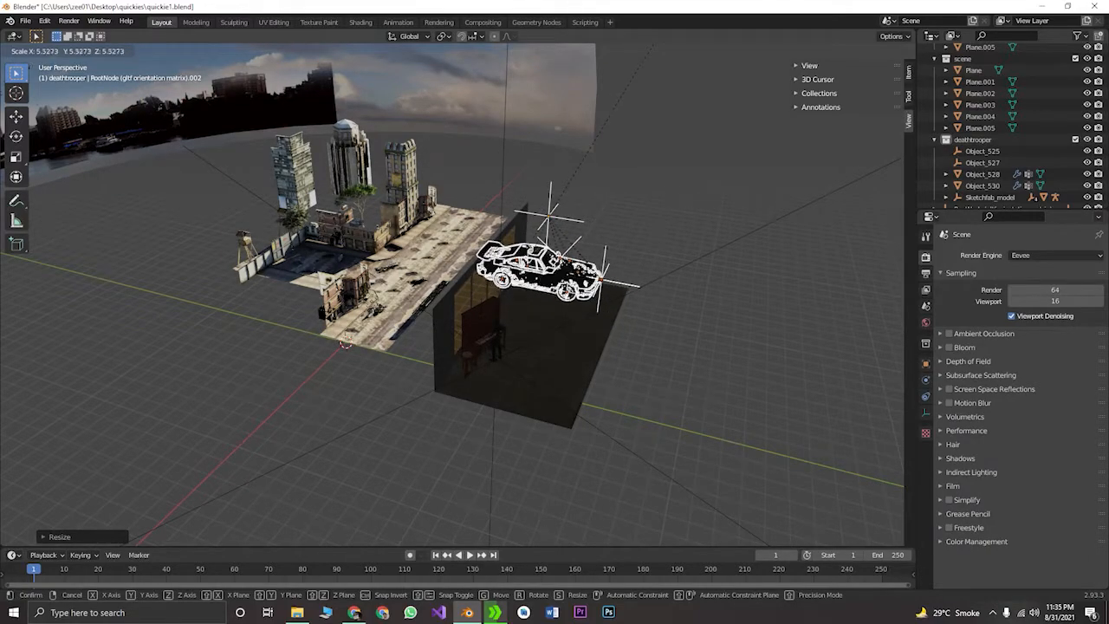
click(909, 113)
Lower the enlarged Porsche along the Z axis to just above the room's floor
key(KP_0)
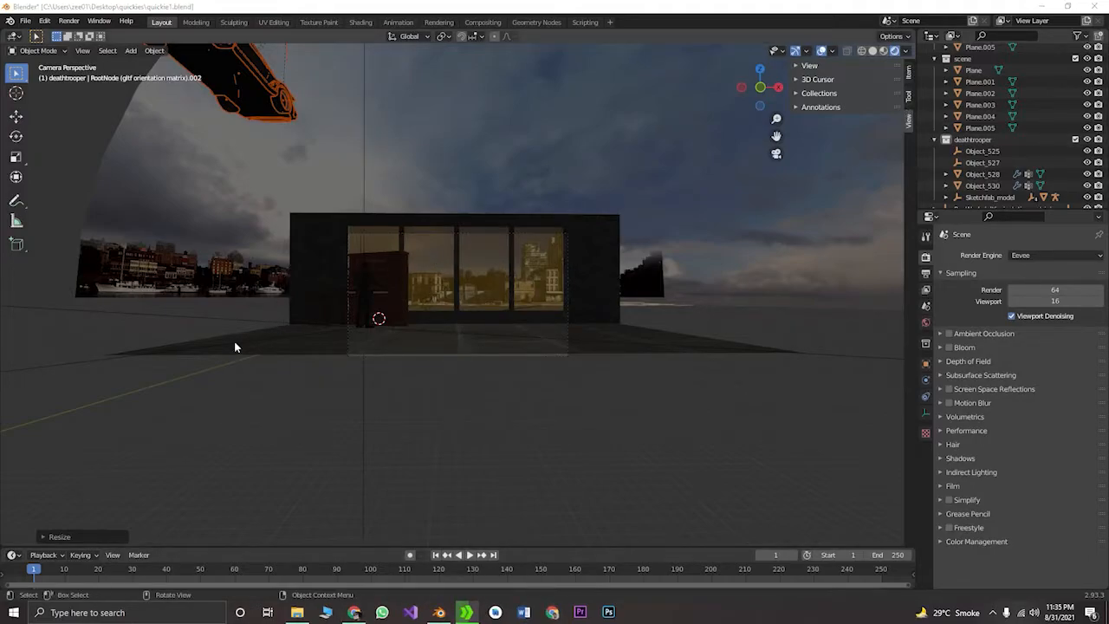
middle_drag(235, 347, 540, 305)
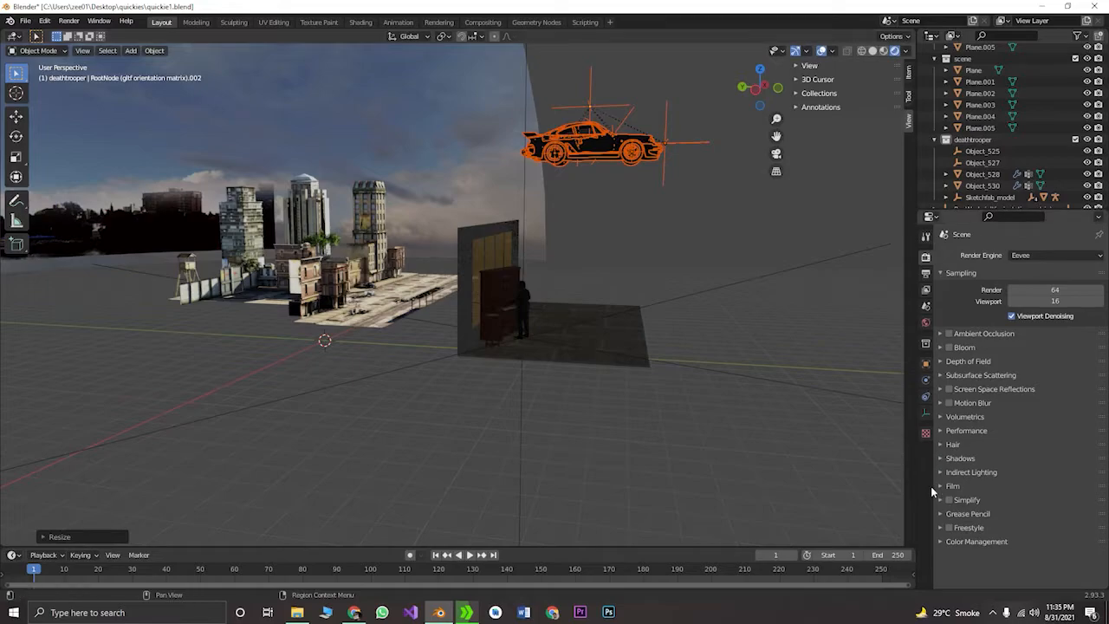
key(g)
key(z)
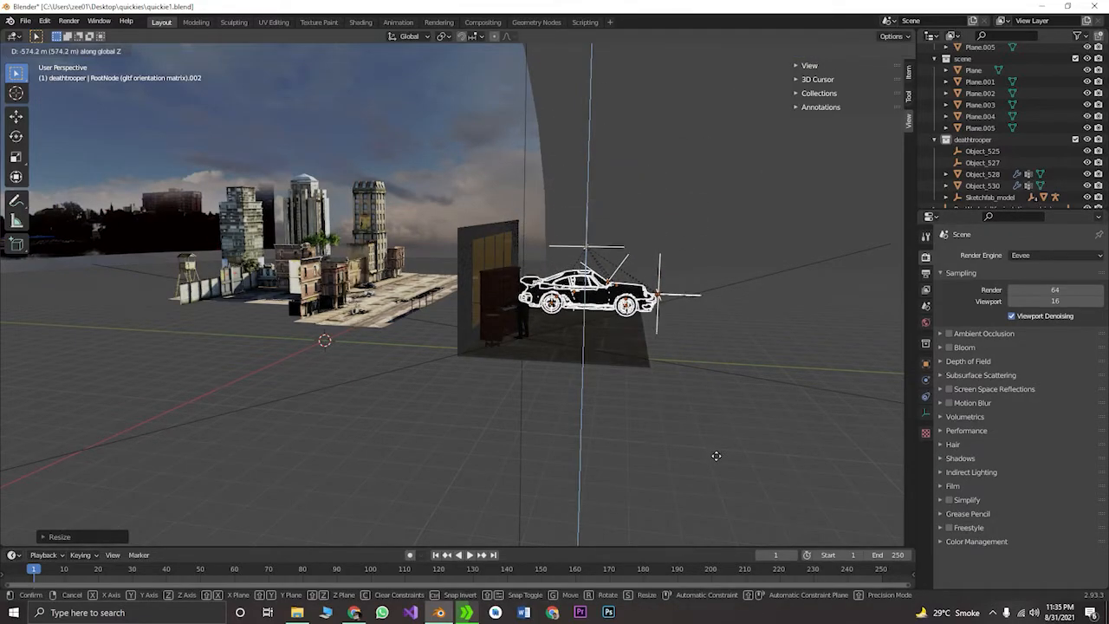
click(713, 468)
Move the Porsche about 1130 m along the X axis to the end of the room away from the piano
middle_drag(673, 422, 578, 405)
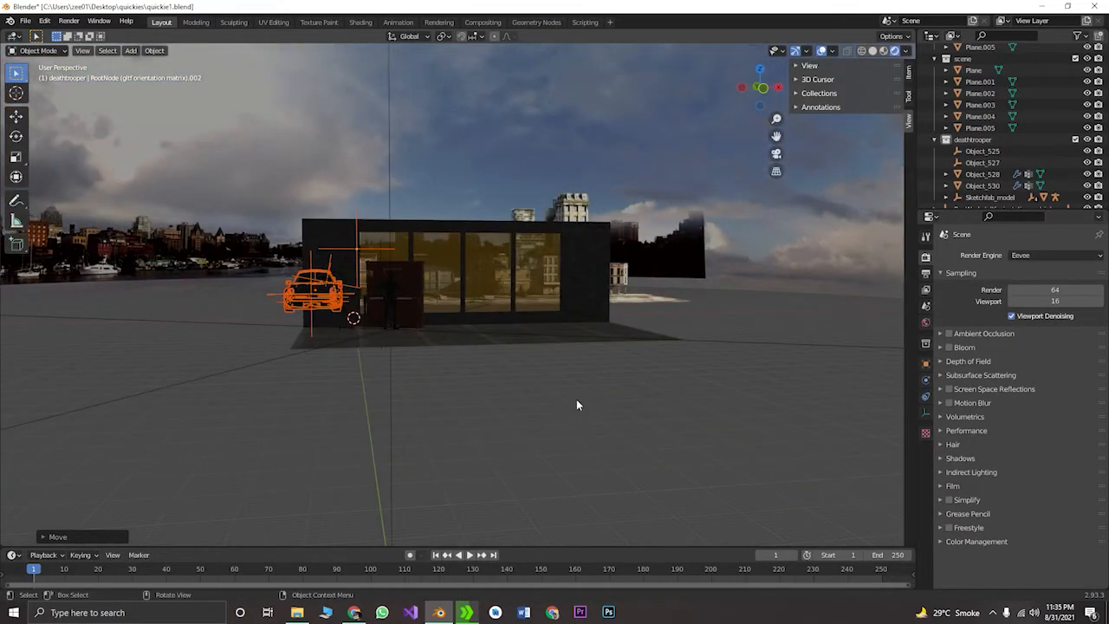
key(g)
key(y)
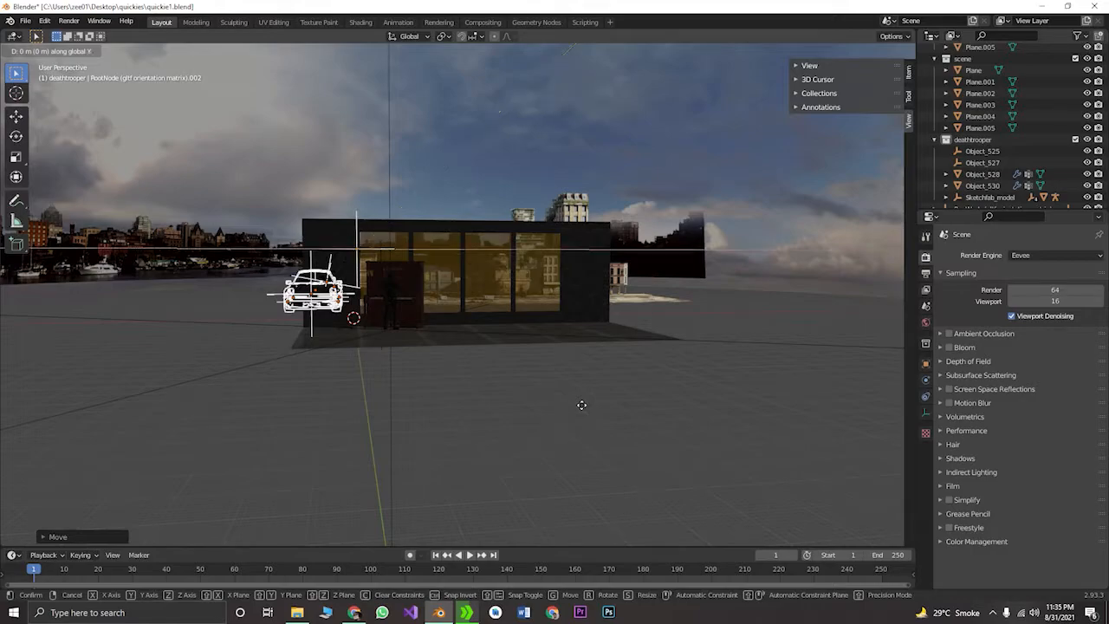
key(x)
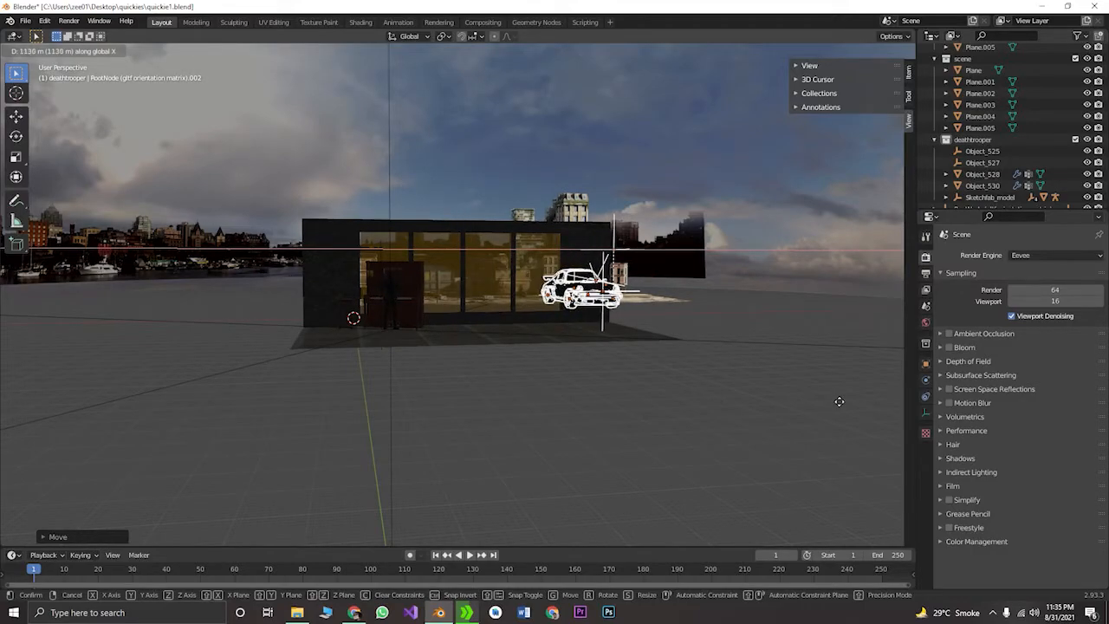
click(839, 402)
Rotate the Porsche about -79° around the Z axis so its front faces the piano side of the room
middle_drag(657, 386, 698, 411)
key(r)
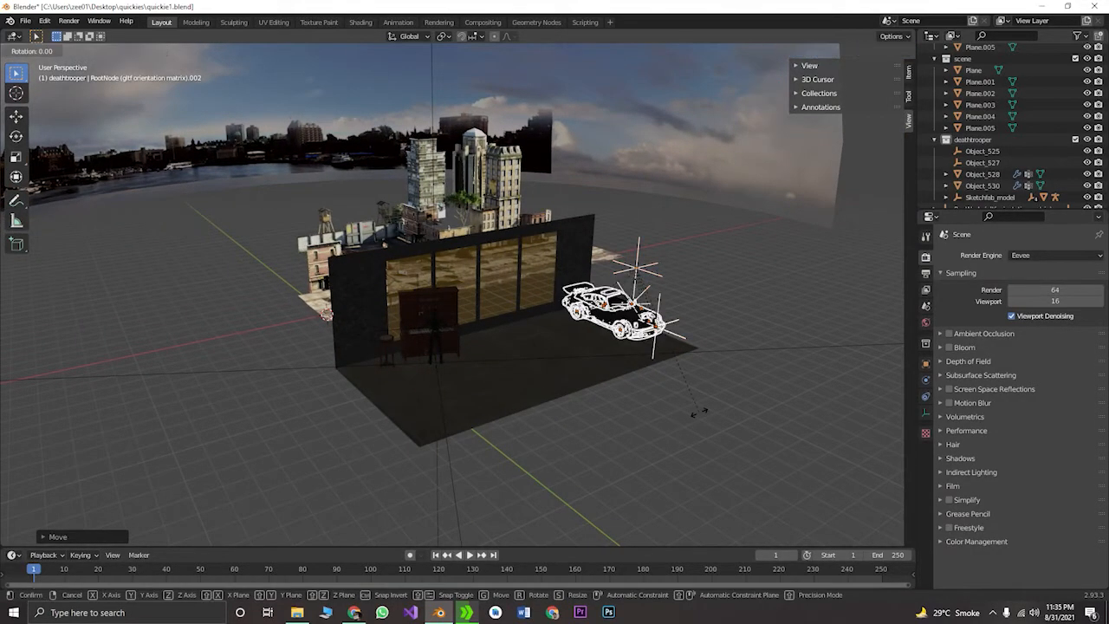
key(z)
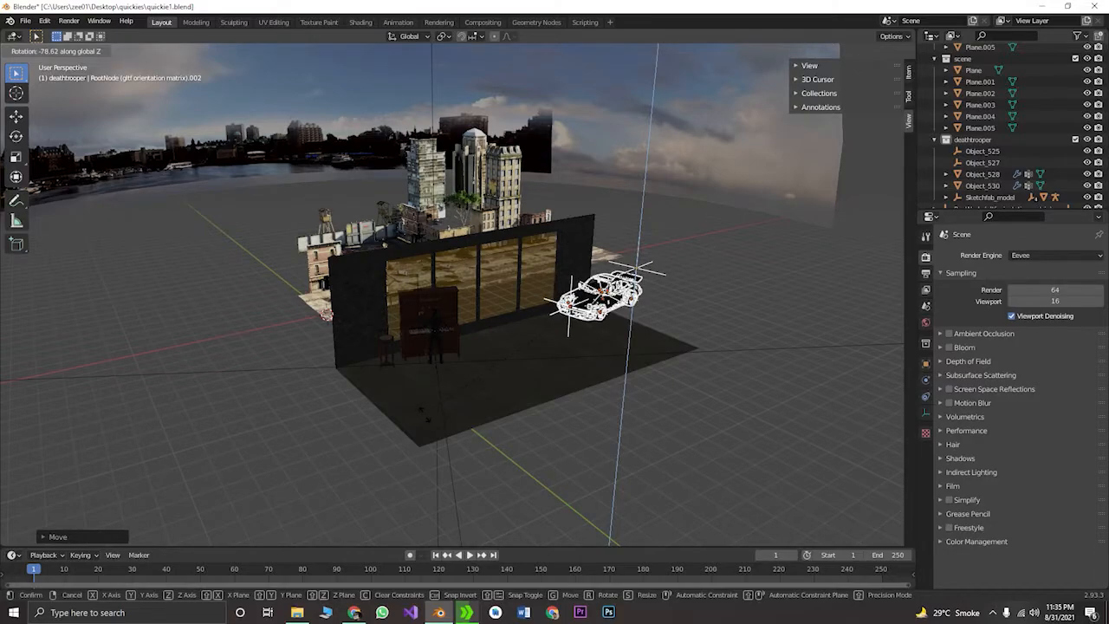
click(516, 463)
In camera view, lower the Porsche about 133 m along Z and shift it about 65 m in the negative X direction
middle_drag(517, 463, 507, 417)
key(KP_0)
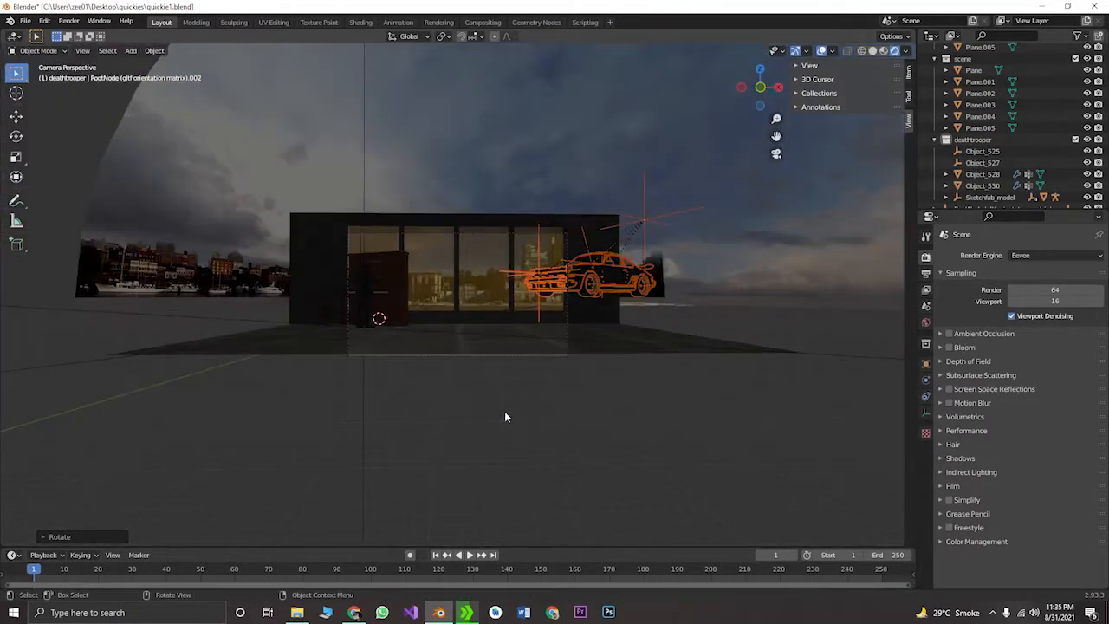
key(g)
key(z)
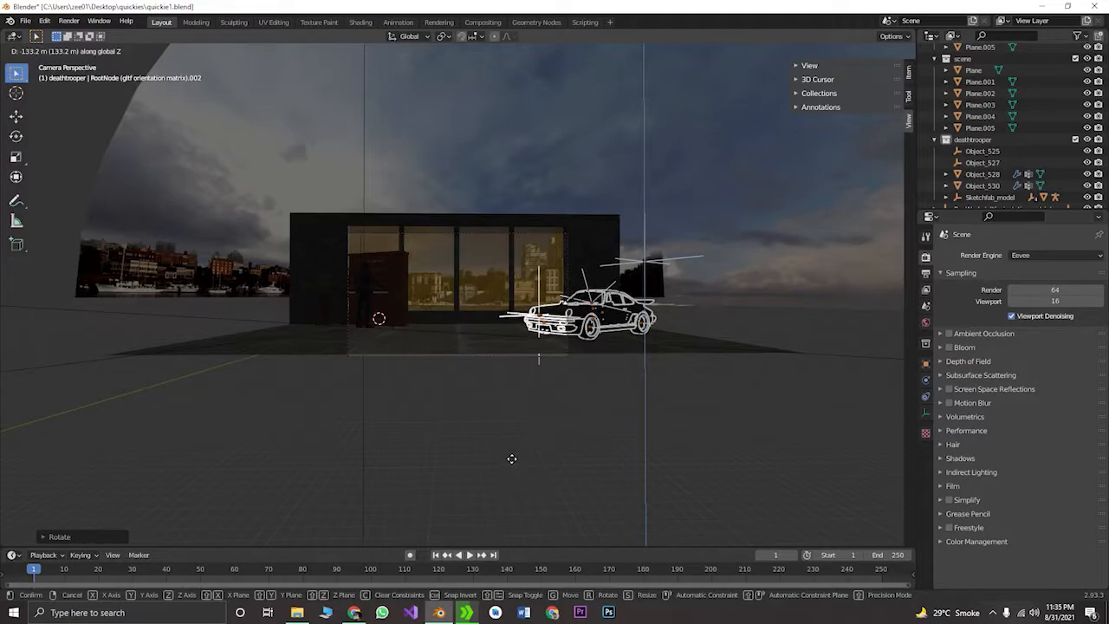
click(512, 458)
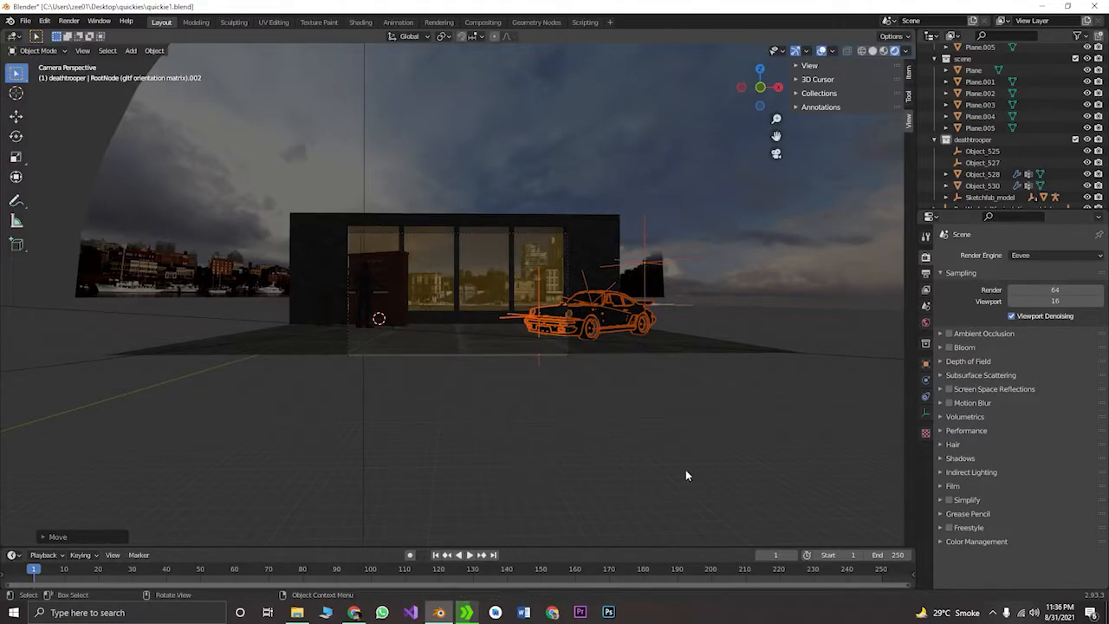
key(g)
key(x)
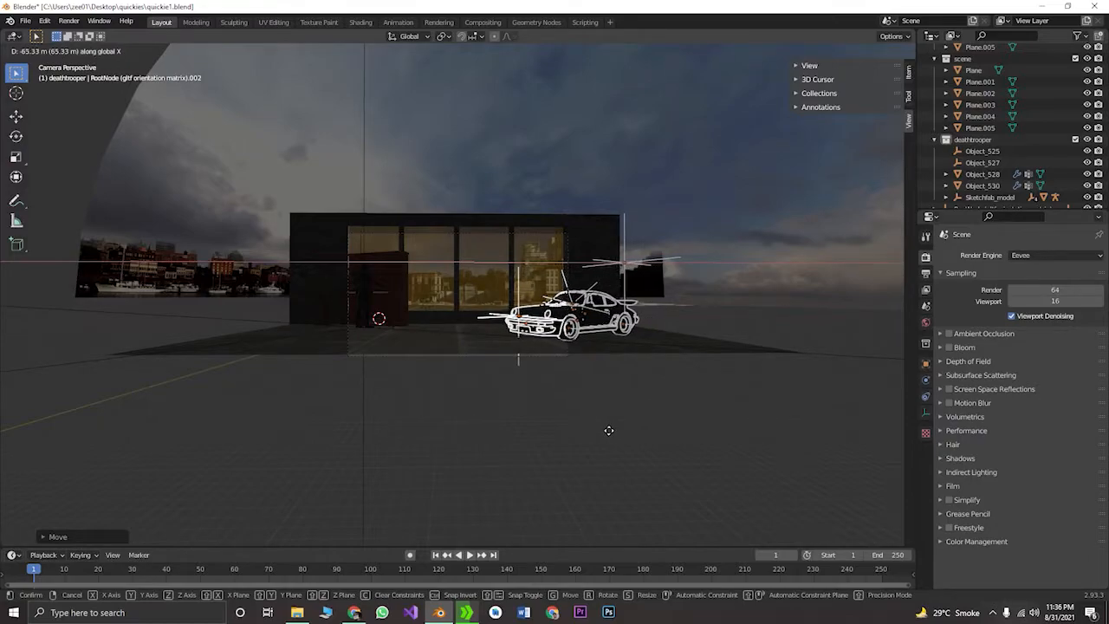
click(607, 430)
Move the Porsche about 81 m along the Y axis toward the windowed wall and deselect it
middle_drag(544, 431, 627, 459)
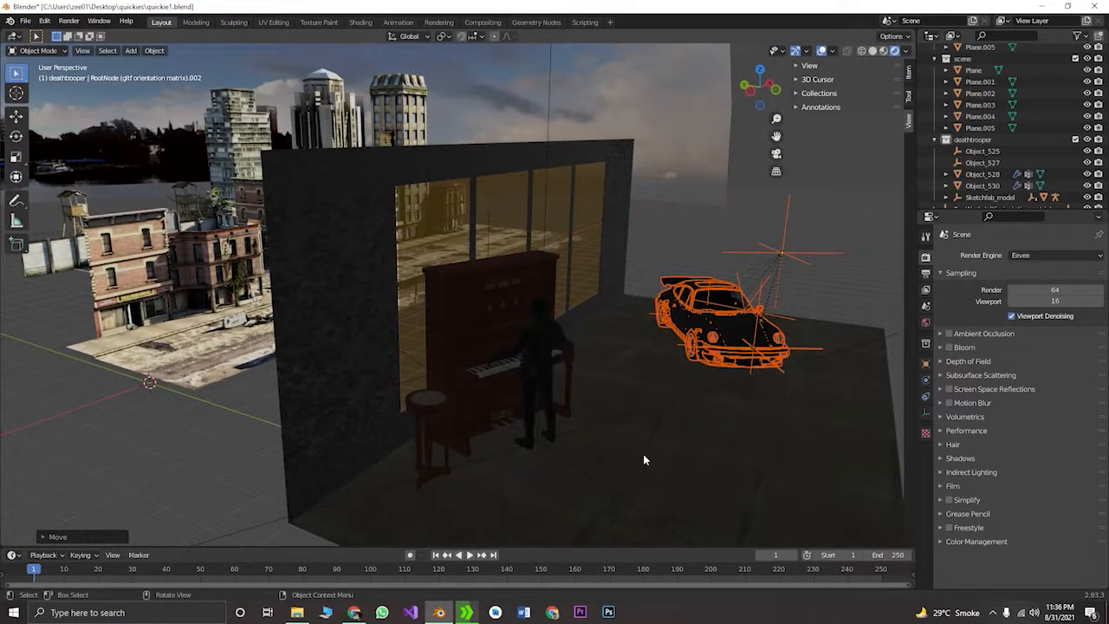
key(g)
key(y)
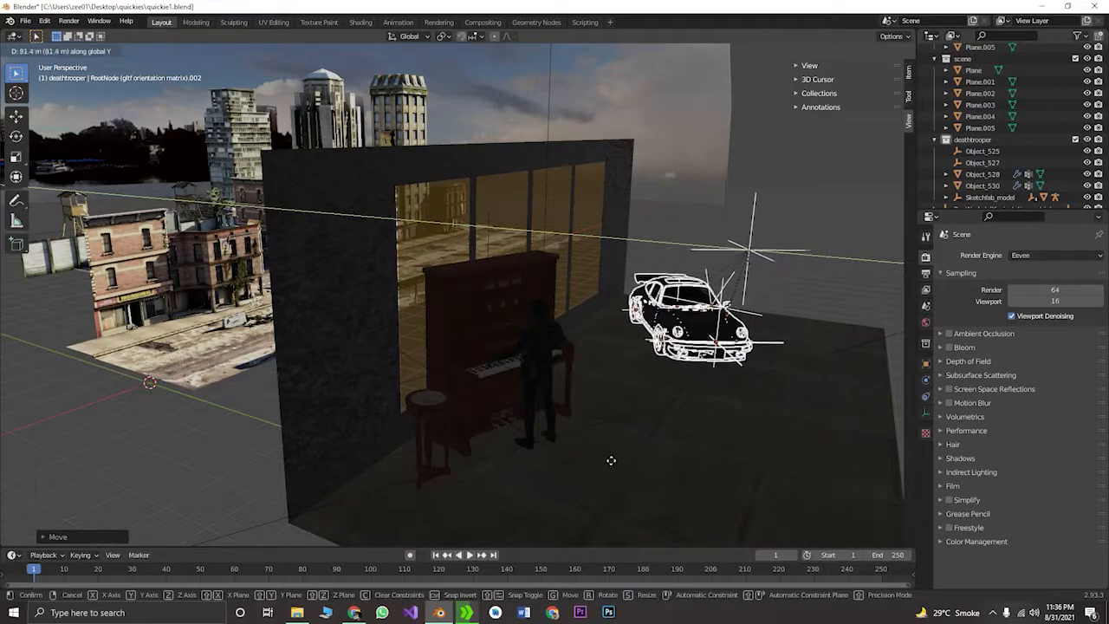
click(610, 461)
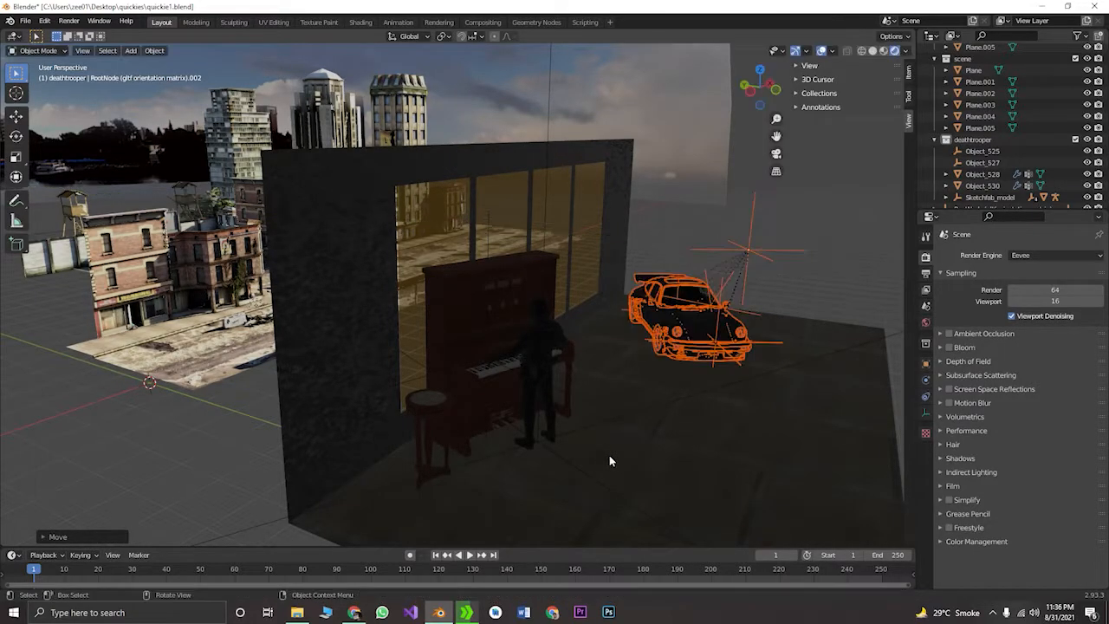
click(148, 491)
Change the surface shader of the Porsche's headlights to Emission and save the file
middle_drag(335, 462, 276, 425)
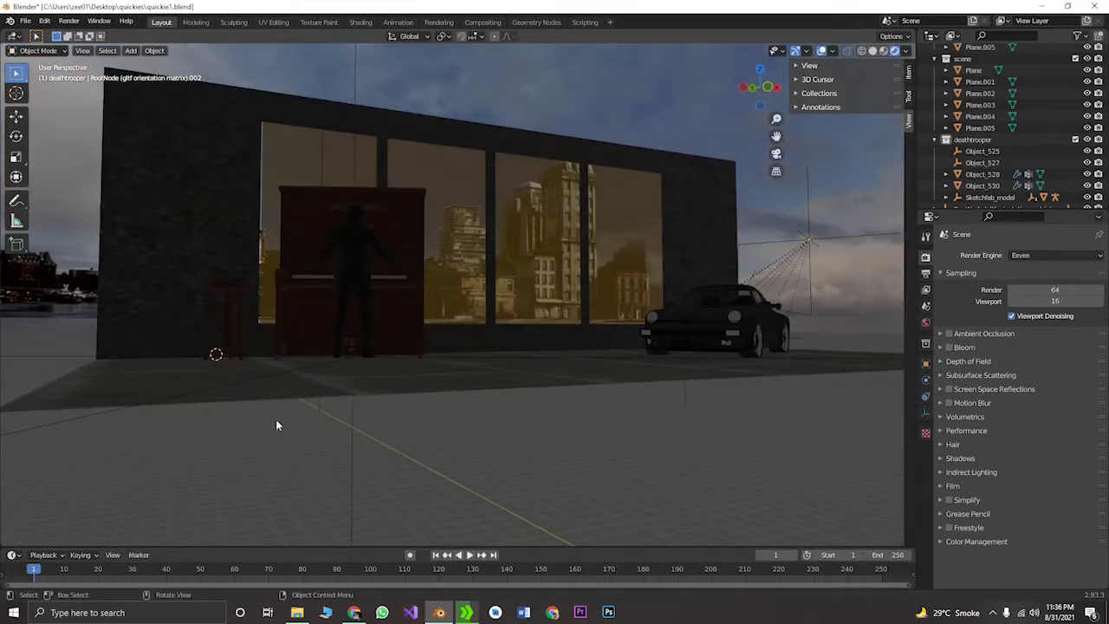
key(KP_0)
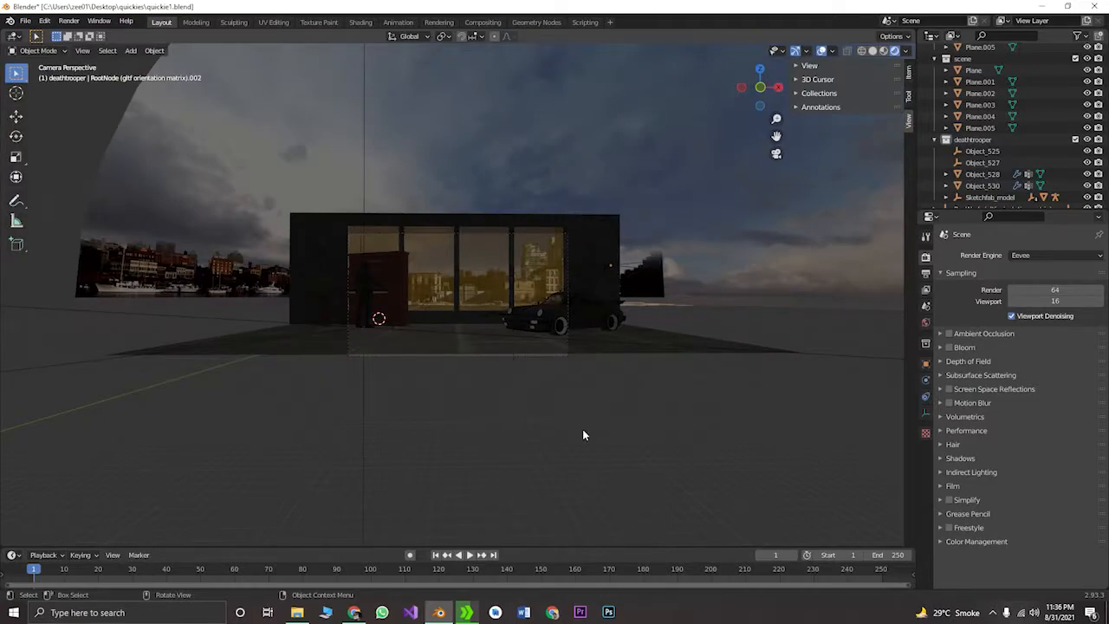
scroll(405, 236, up, 3)
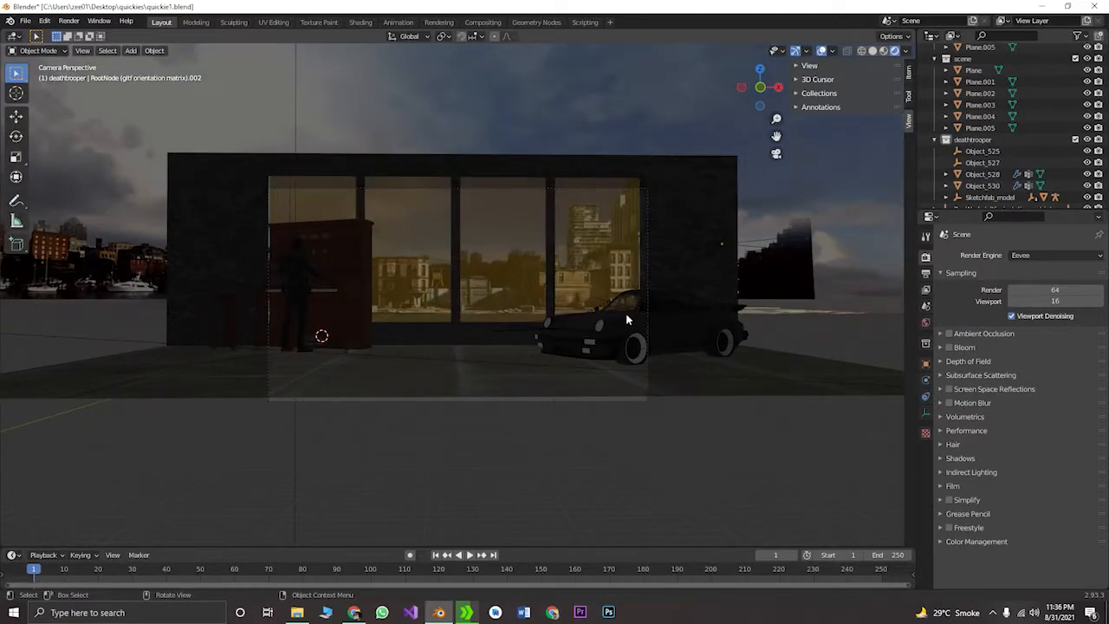
click(596, 330)
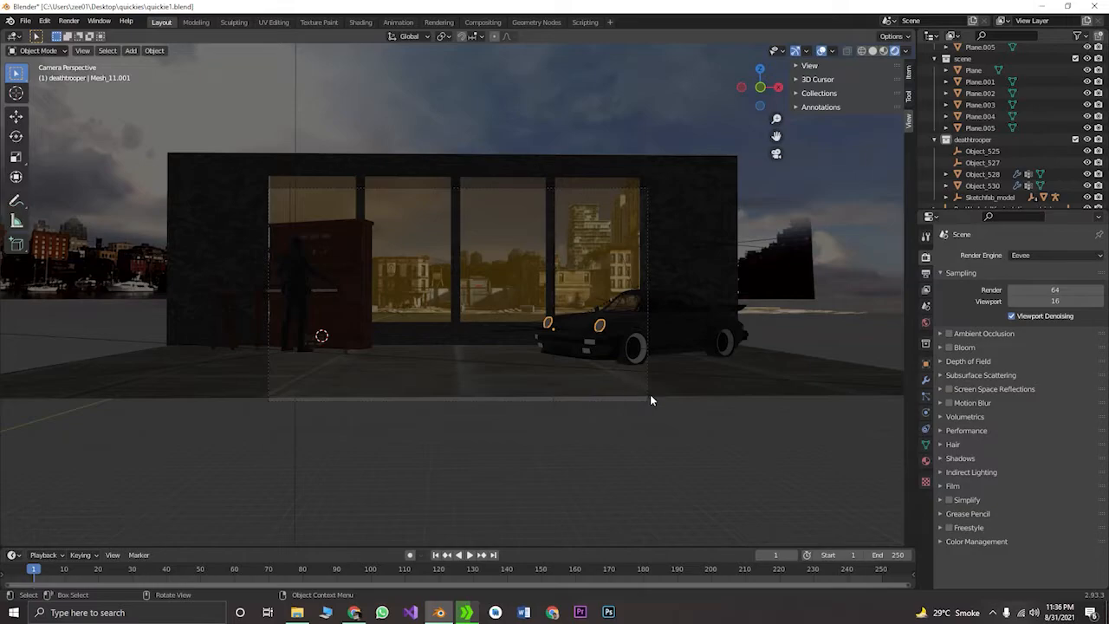
click(926, 461)
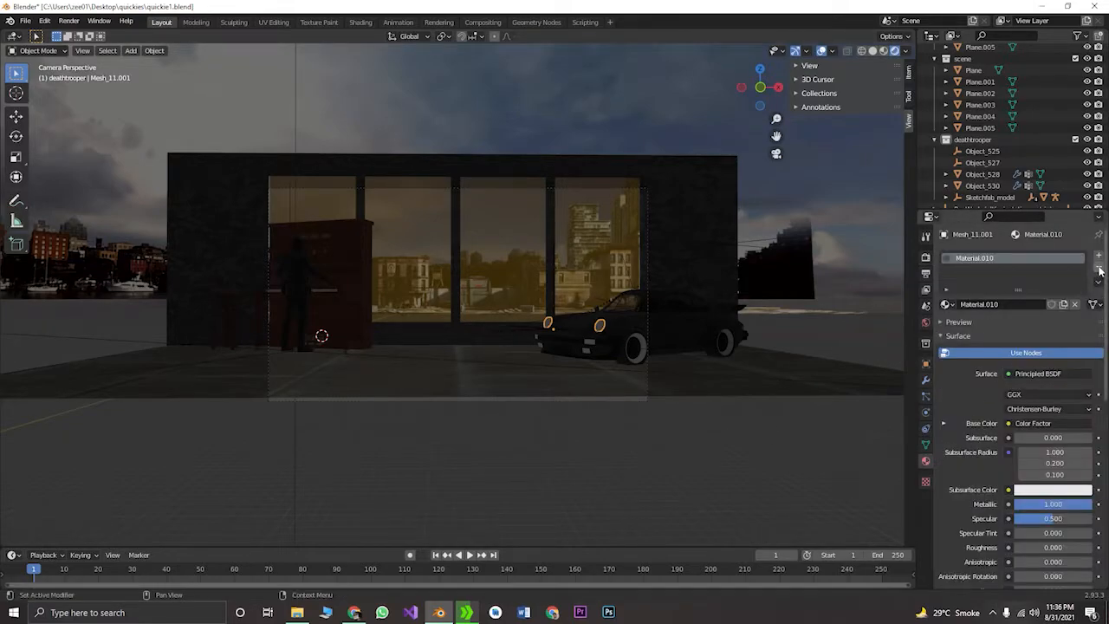
scroll(954, 511, down, 4)
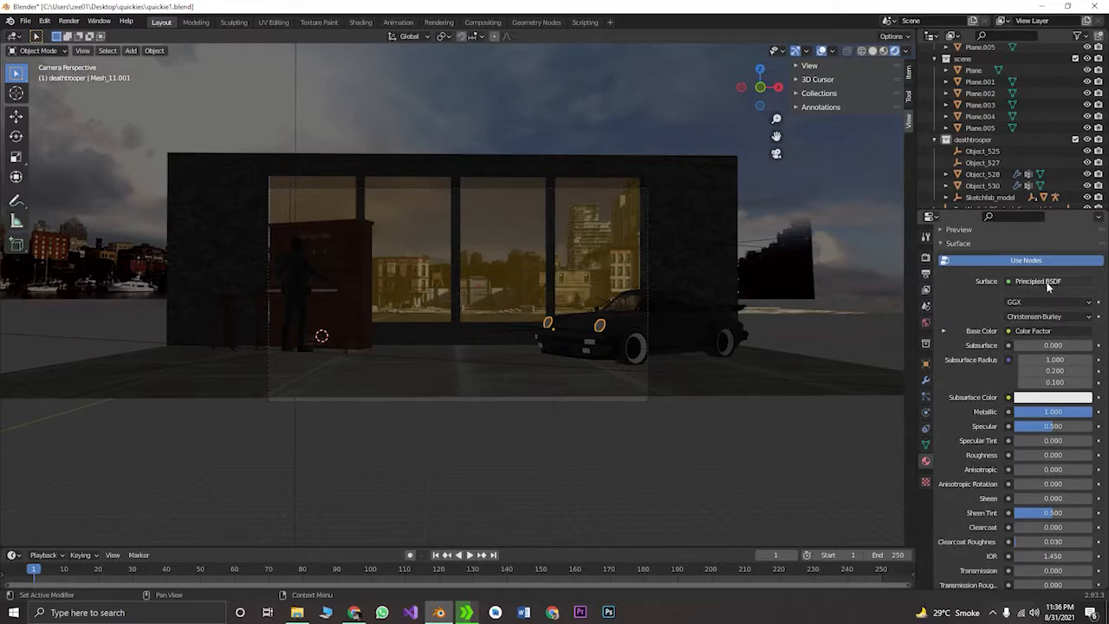
click(1044, 281)
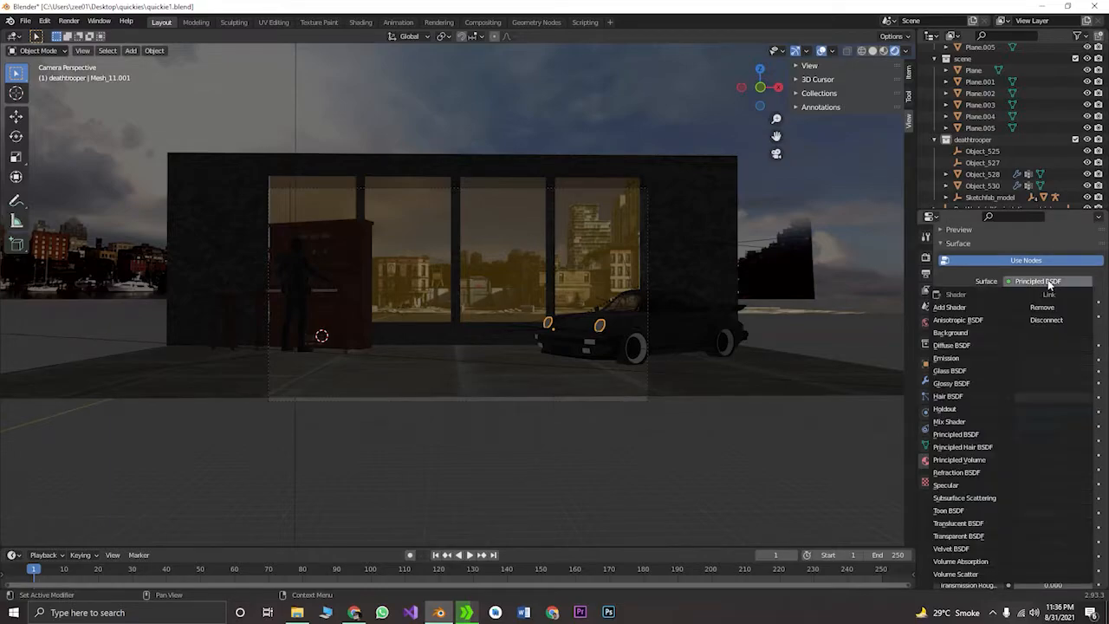
click(952, 362)
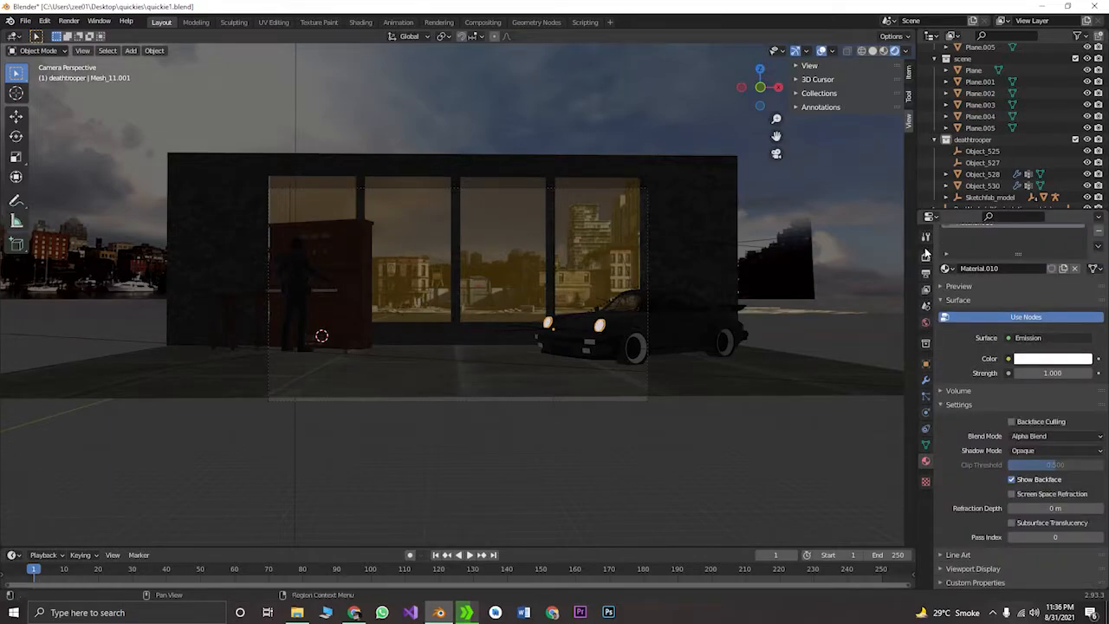
key(ctrl+s)
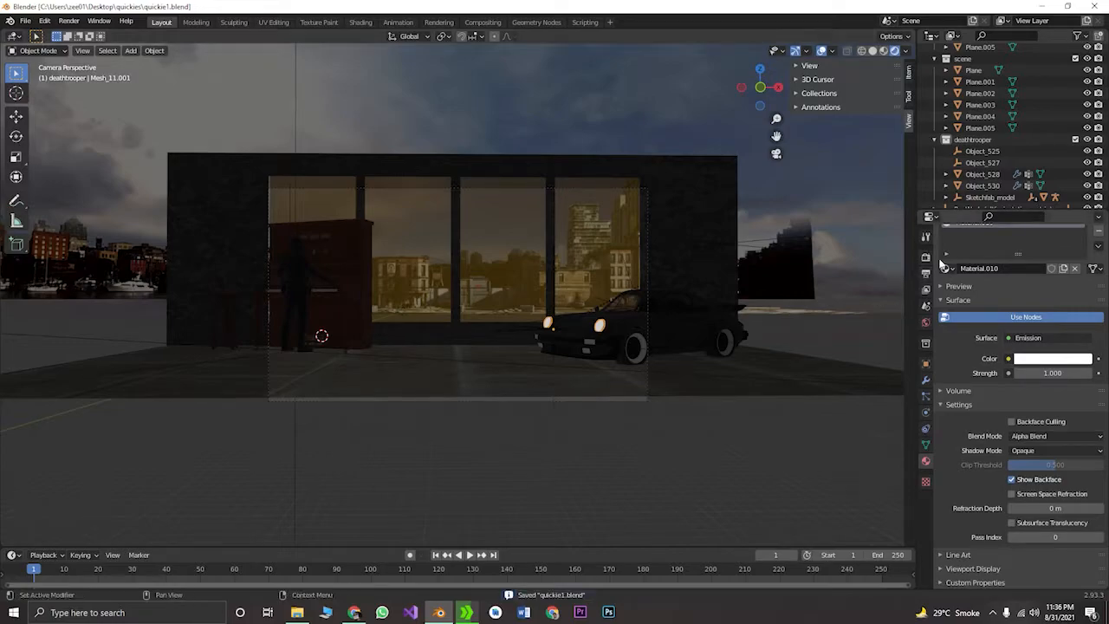
Switch the render engine to Cycles
click(926, 256)
click(1044, 256)
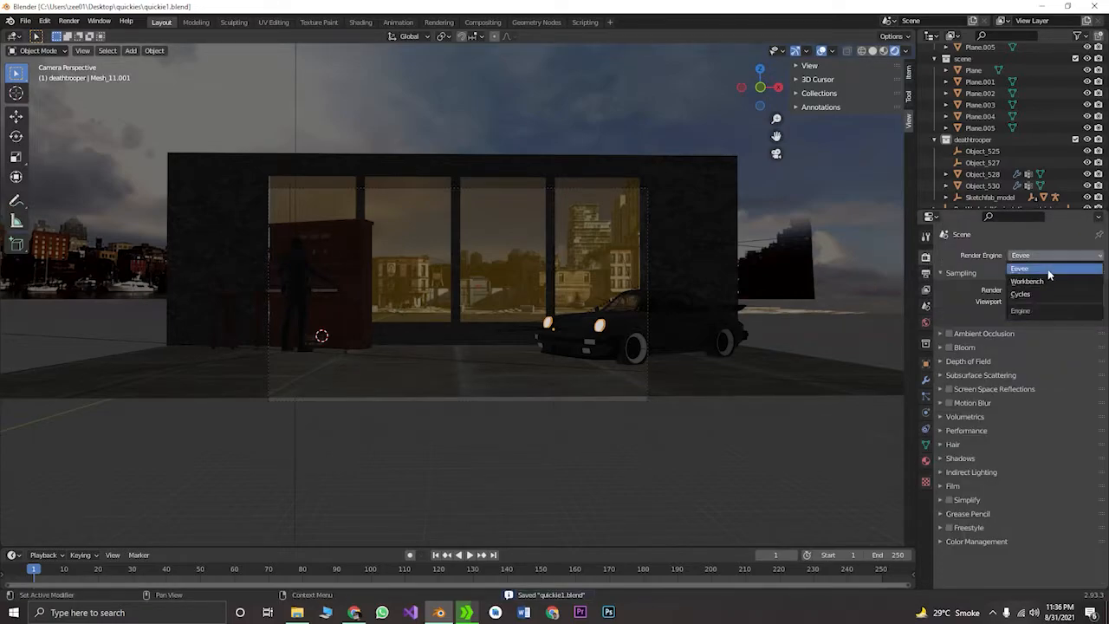
click(1047, 295)
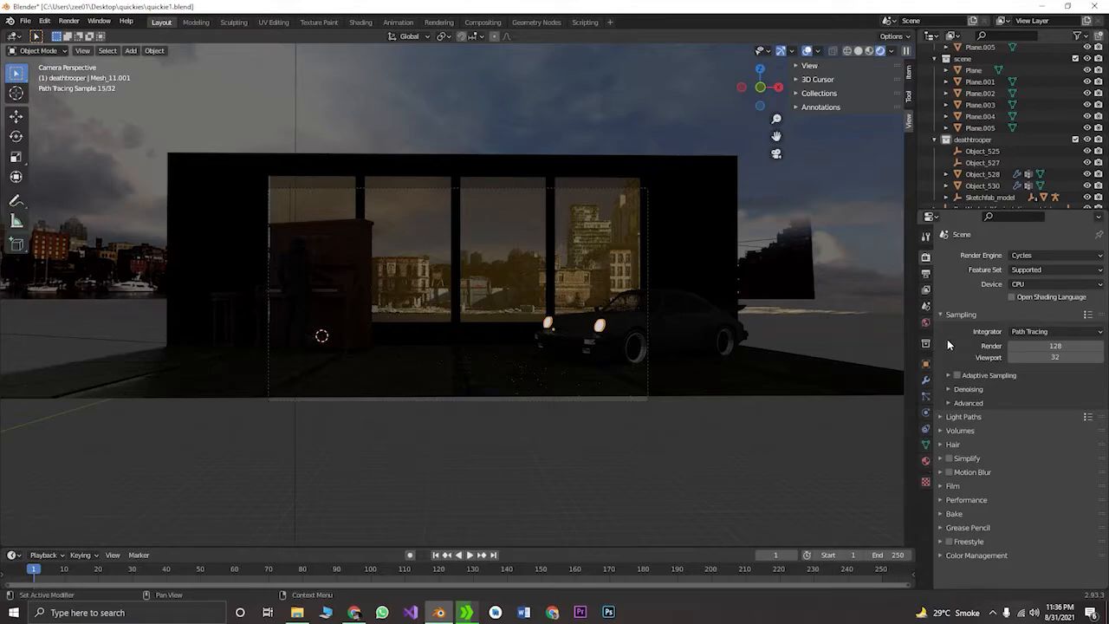
Set the emission strength of the Porsche's headlight material to 10
click(926, 461)
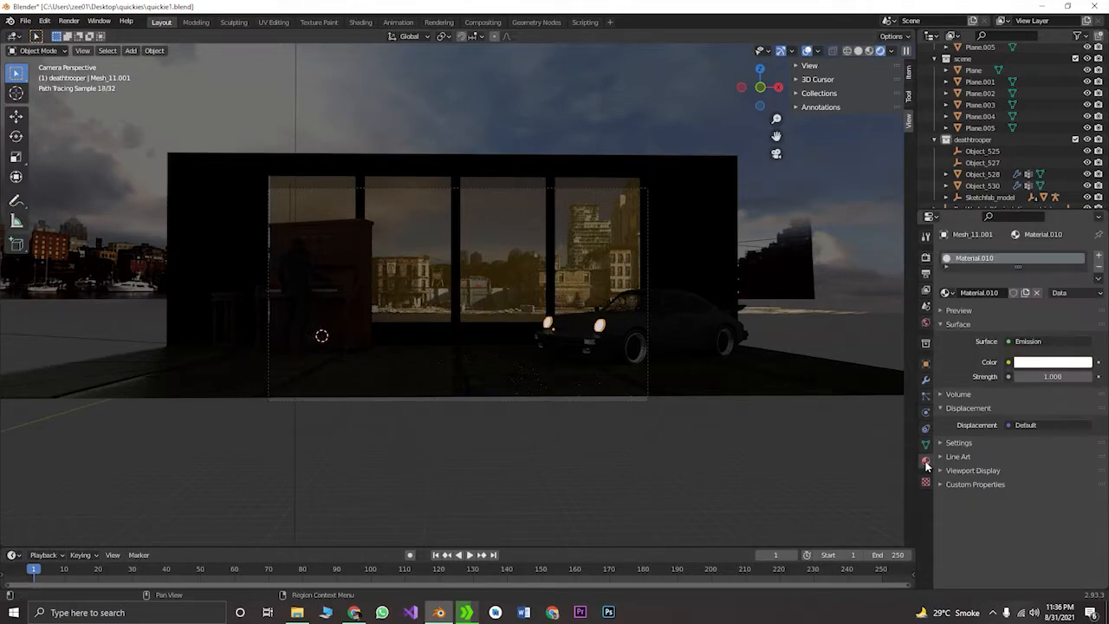
click(1053, 377)
text(10)
key(Return)
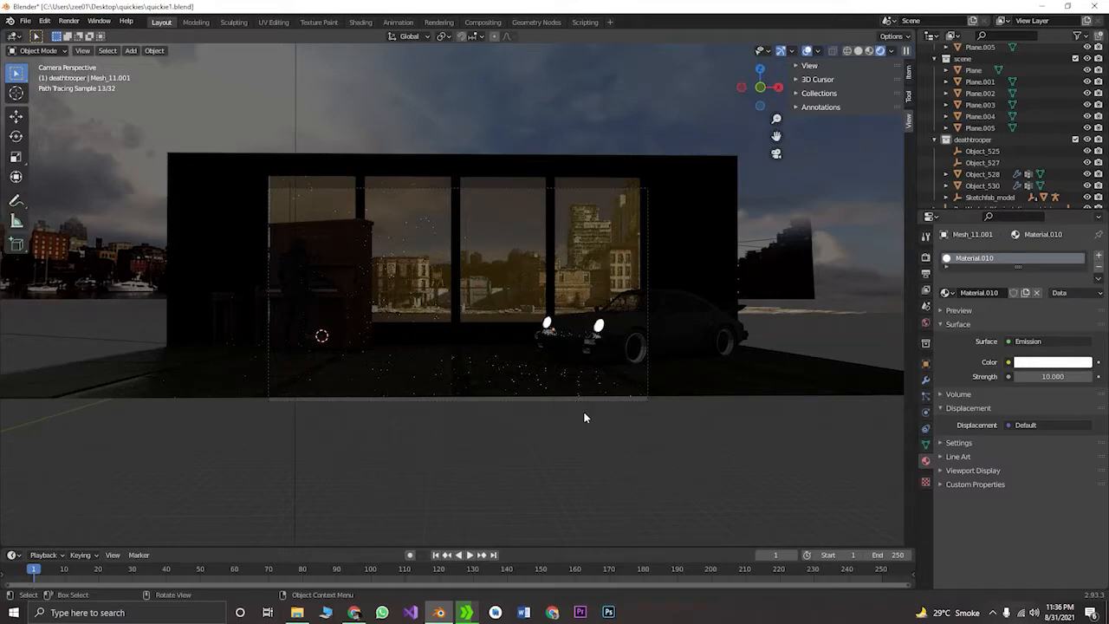
Try replacing the material of the small lights in the Porsche's front bumper with a new one, and undo the replacement
click(585, 355)
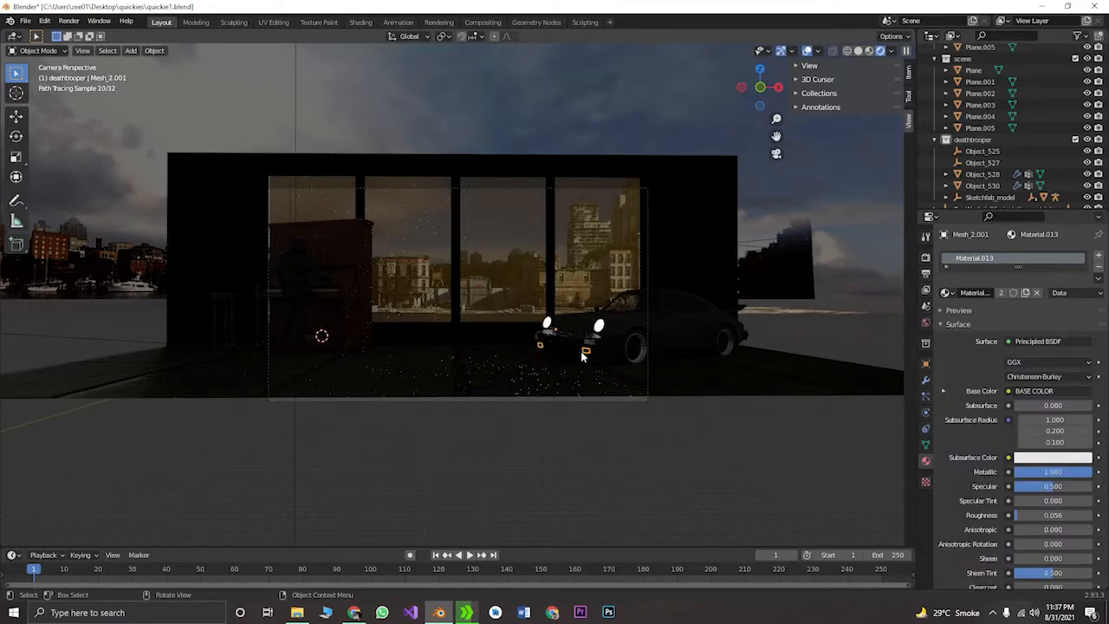
click(587, 351)
click(585, 353)
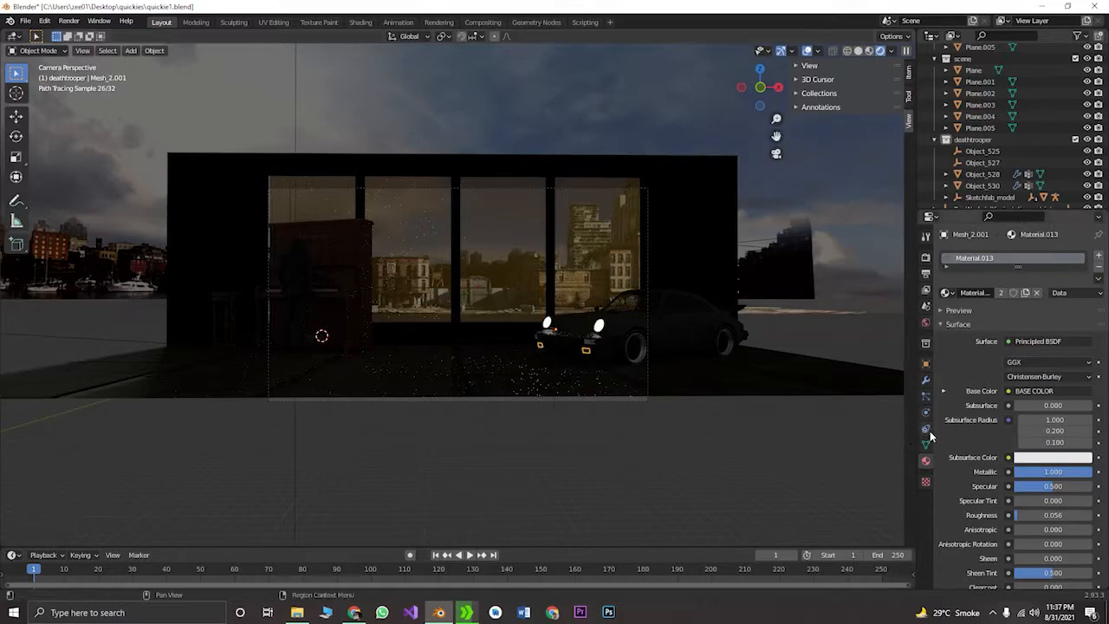
click(1037, 391)
click(1037, 395)
click(1036, 391)
click(1035, 391)
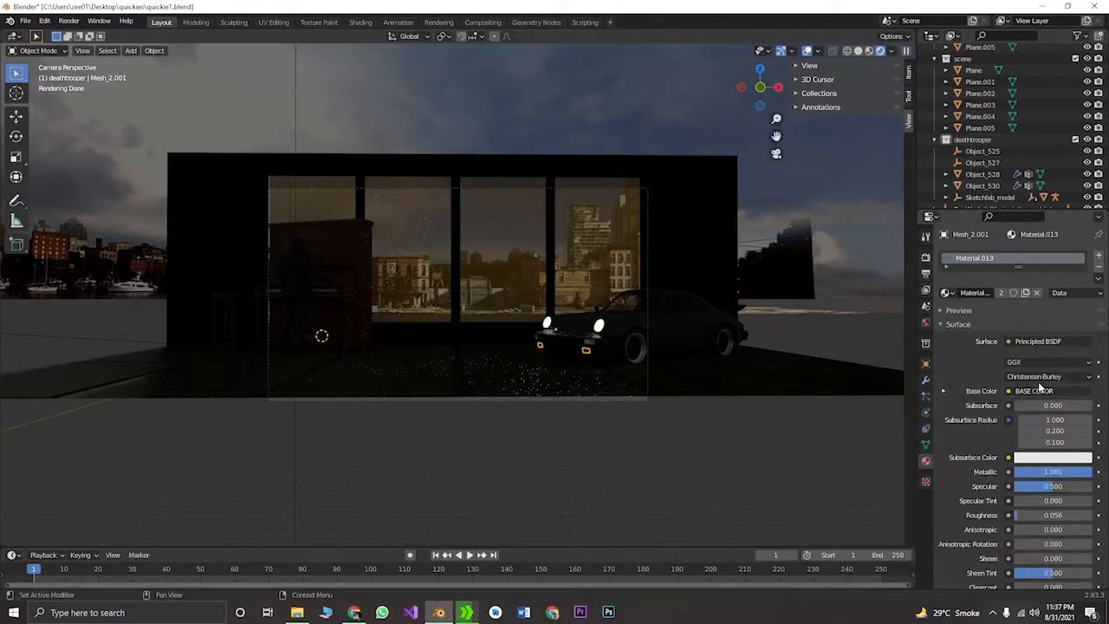
click(1042, 459)
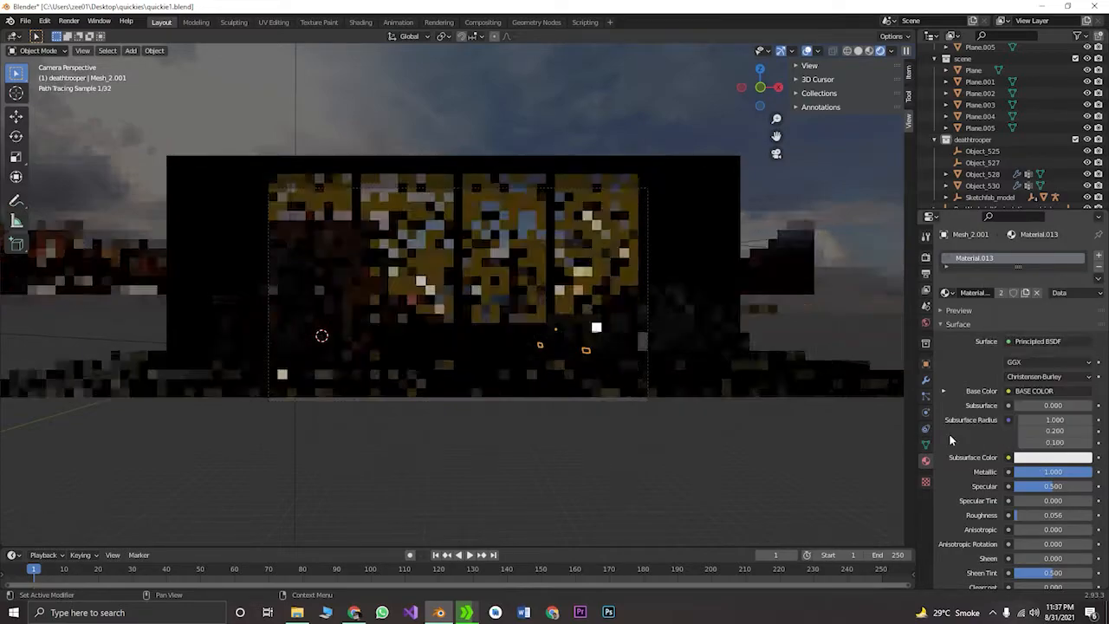
click(1098, 267)
click(995, 294)
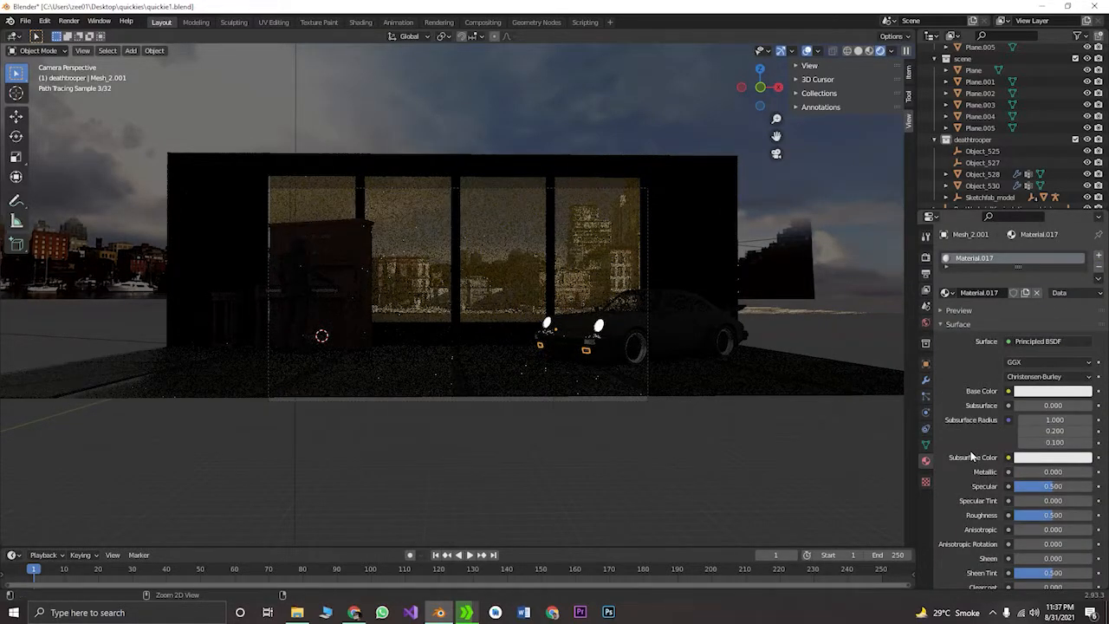
key(ctrl+z)
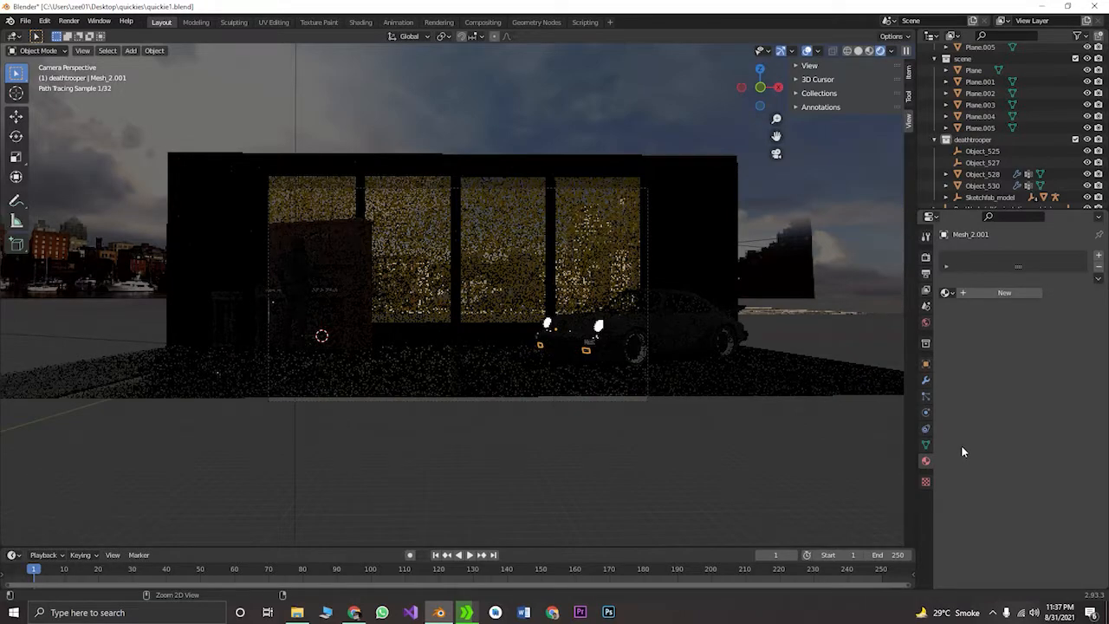
key(ctrl+z)
Deselect the bumper lights, switch the render engine to Eevee and save the file
key(ctrl+s)
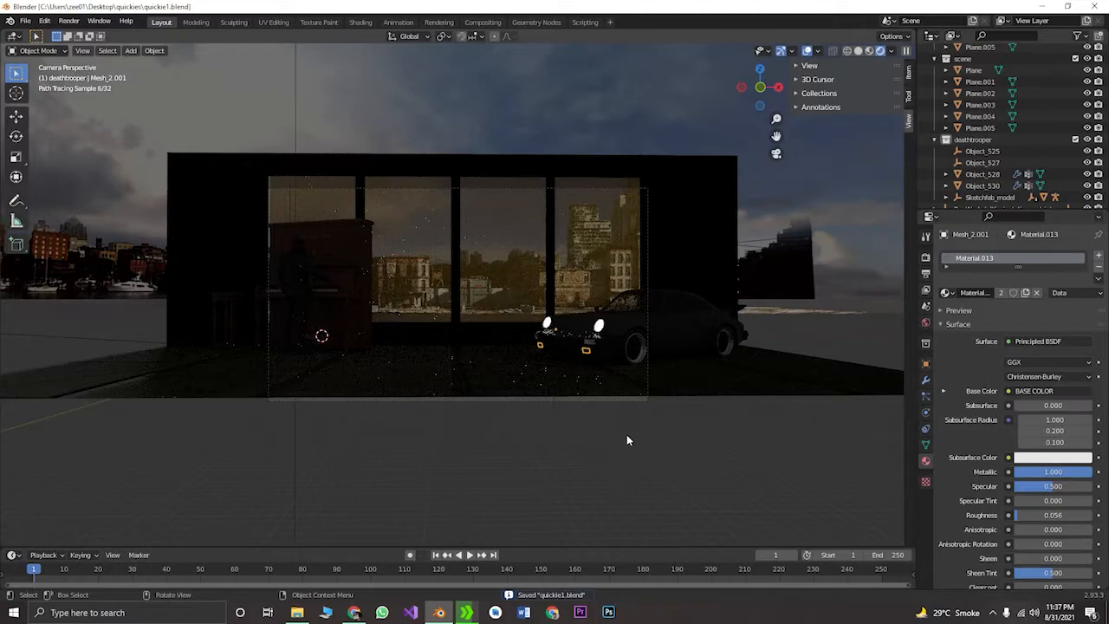
click(631, 450)
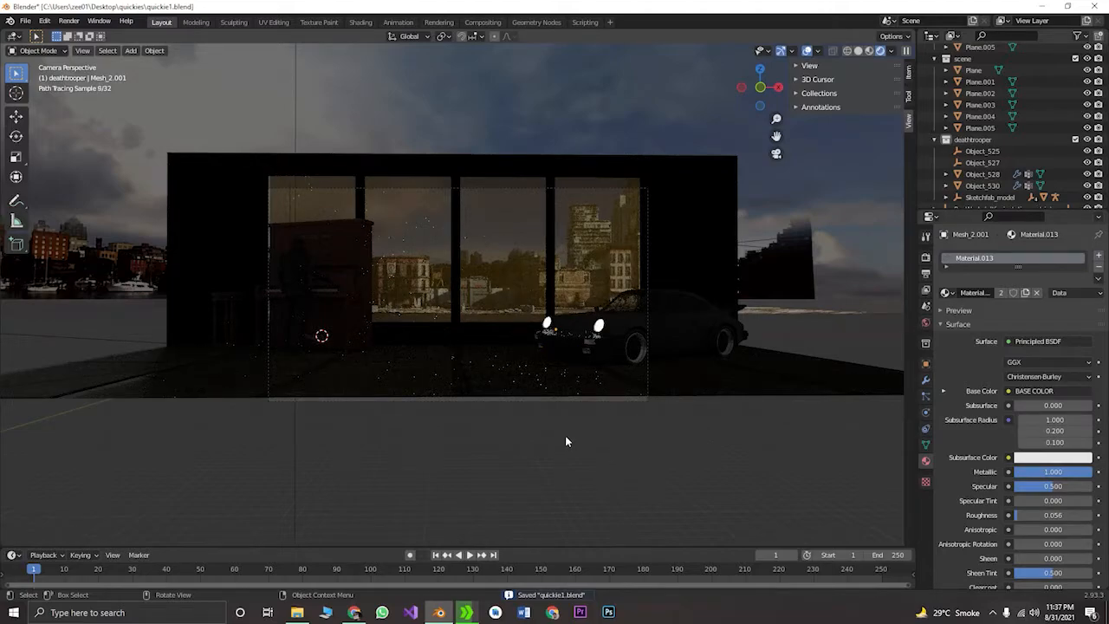
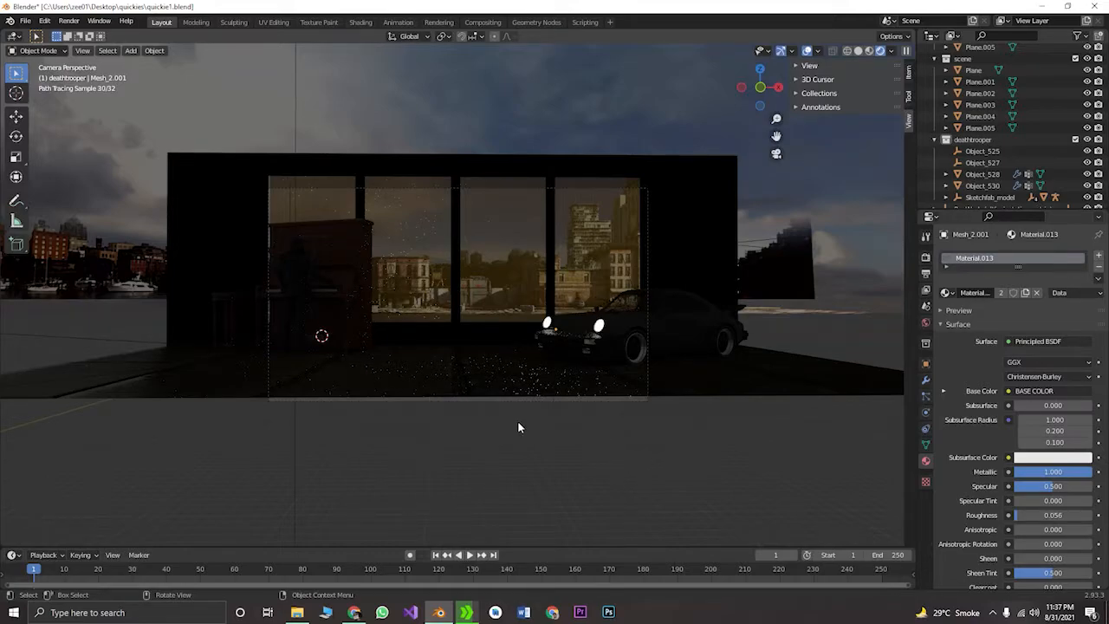
click(926, 256)
click(1035, 254)
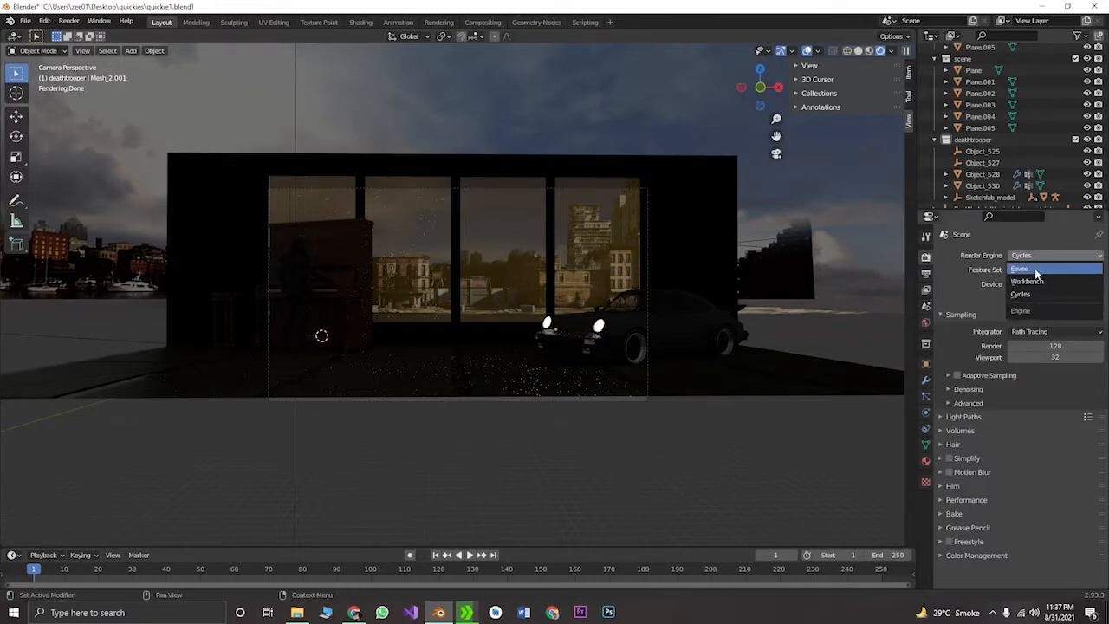
click(1025, 269)
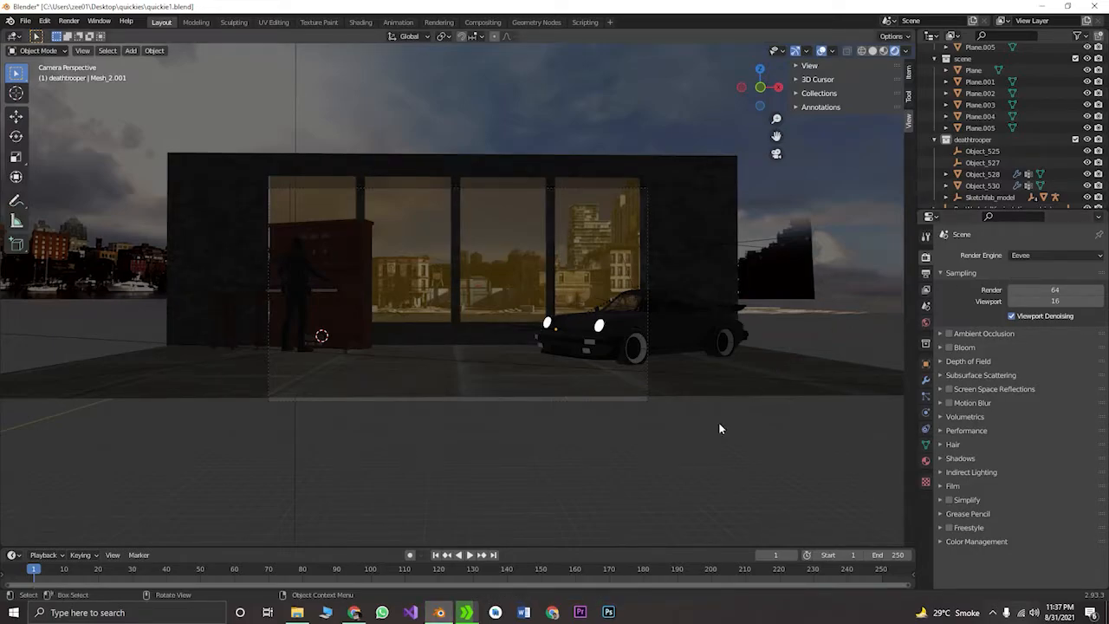
key(ctrl+s)
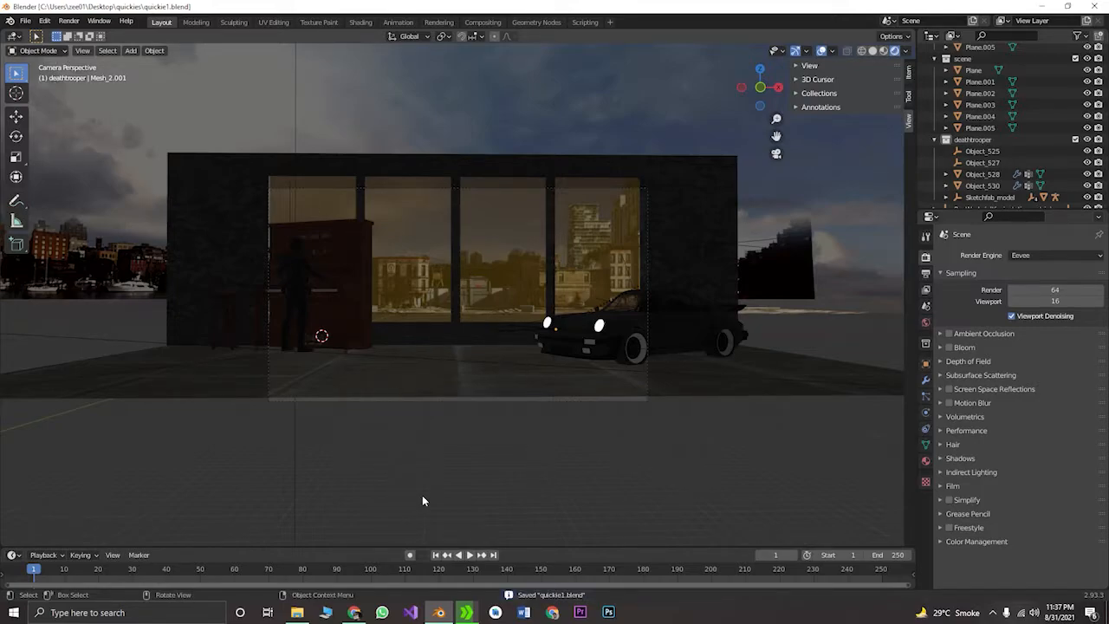
middle_drag(659, 287, 702, 303)
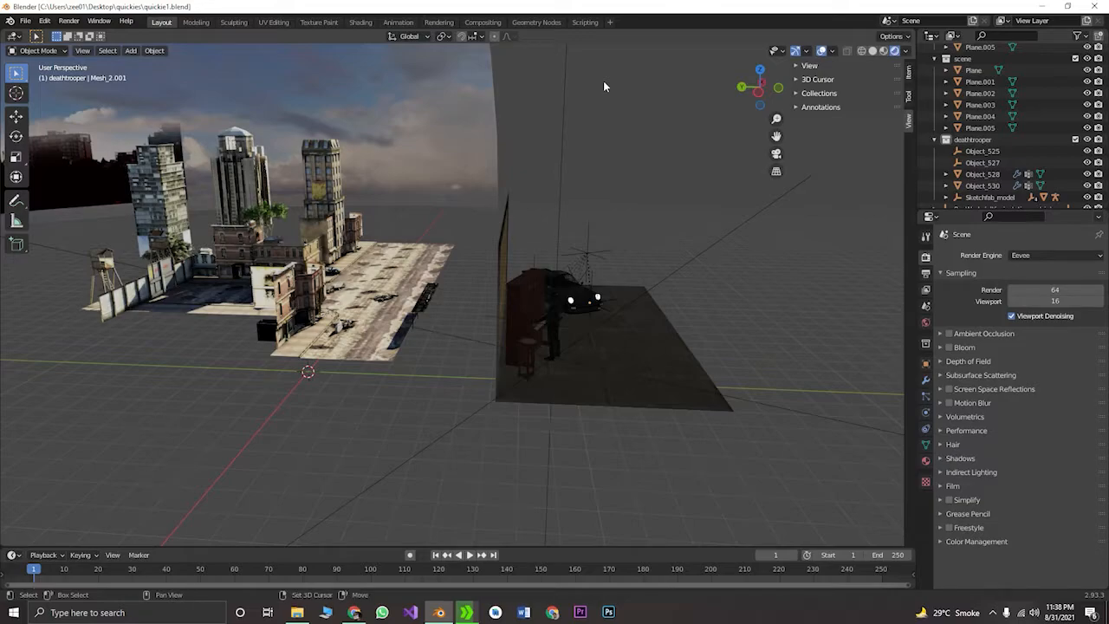
Add an area light to the scene and raise it along the Z axis high above the ground
key(shift+a)
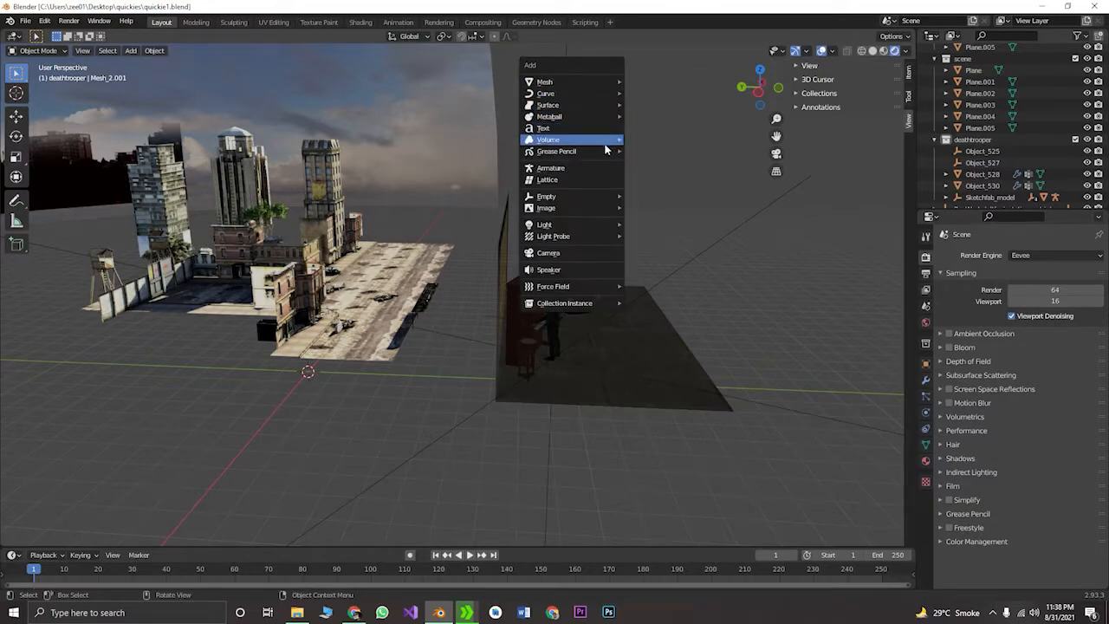
mouse_move(613, 195)
mouse_move(613, 223)
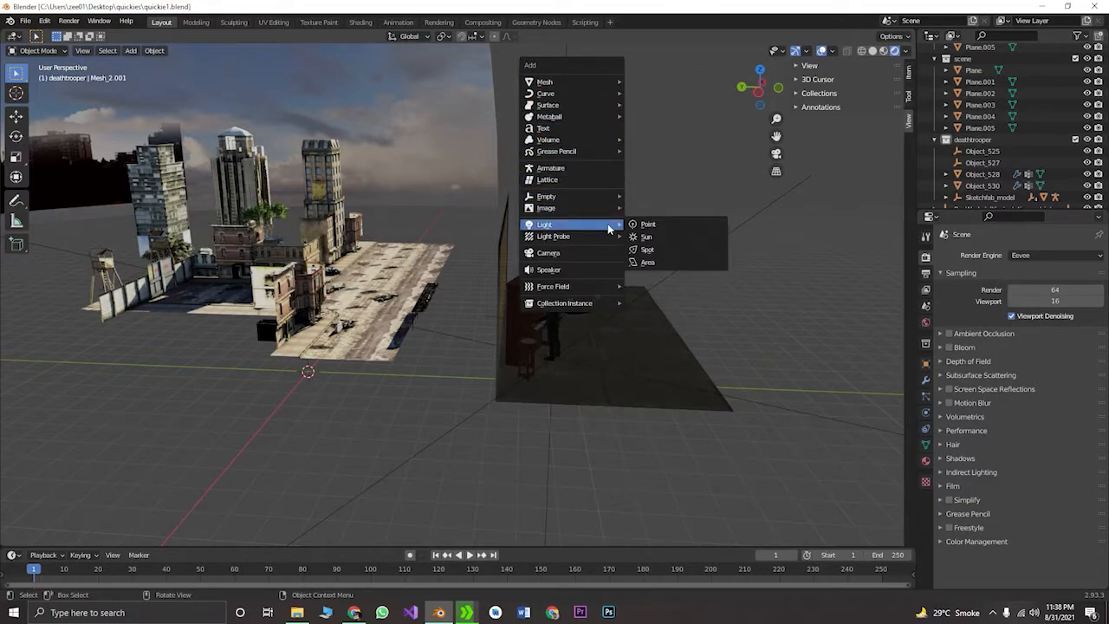
mouse_move(588, 242)
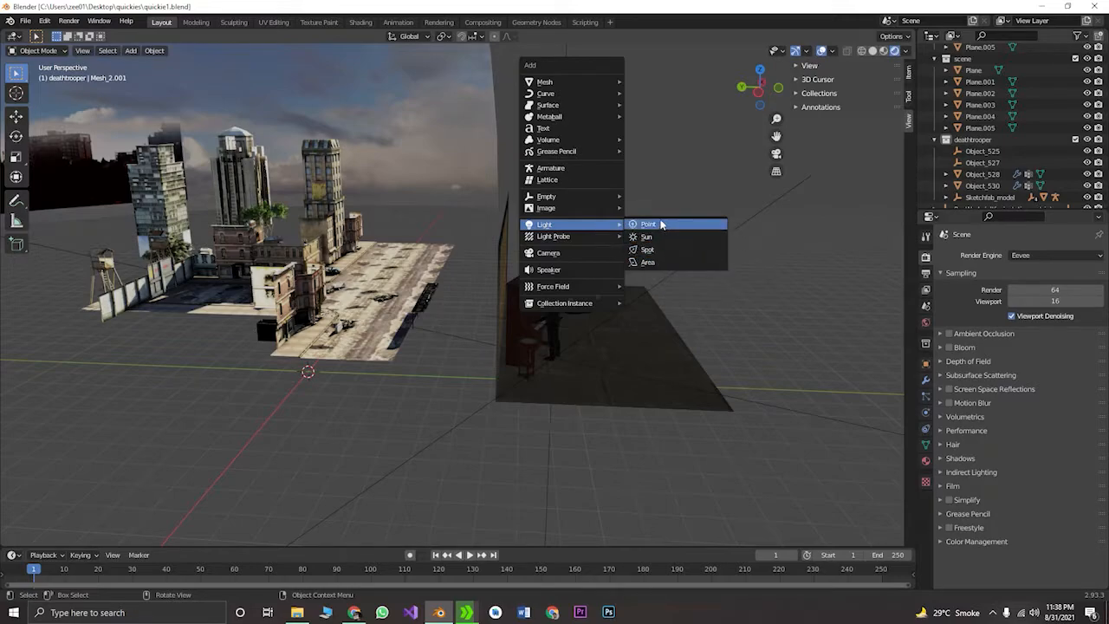
click(669, 264)
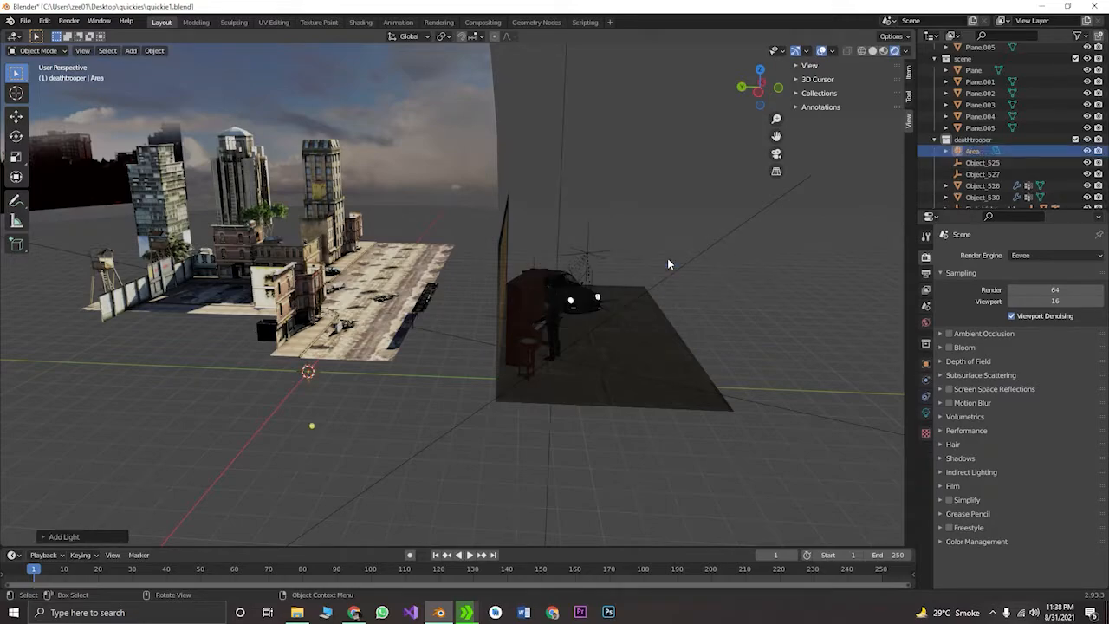
key(g)
key(z)
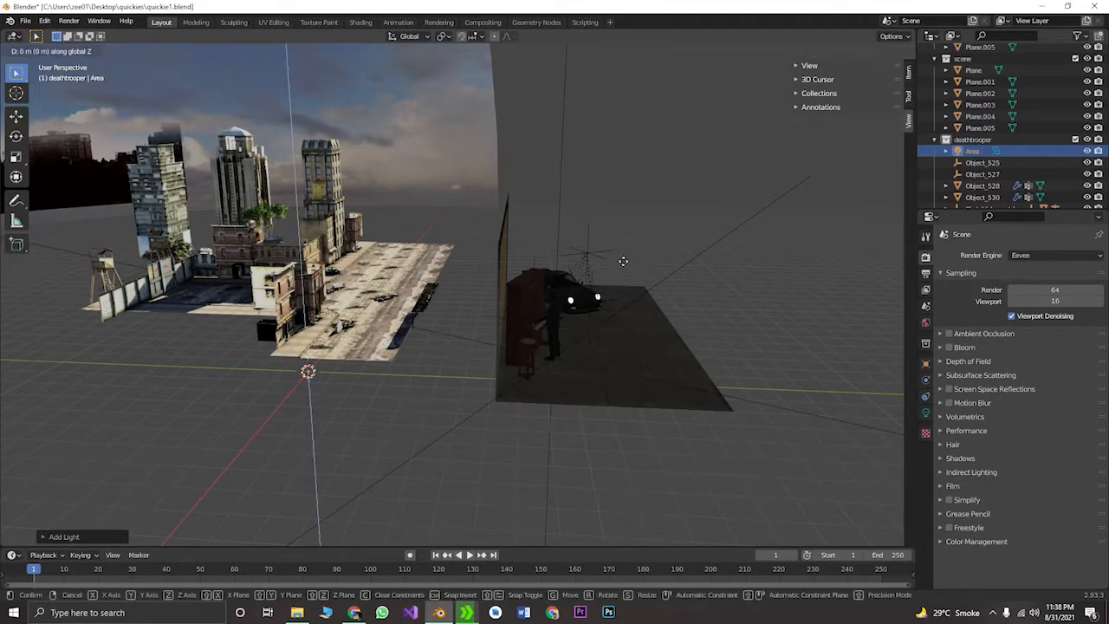
click(628, 510)
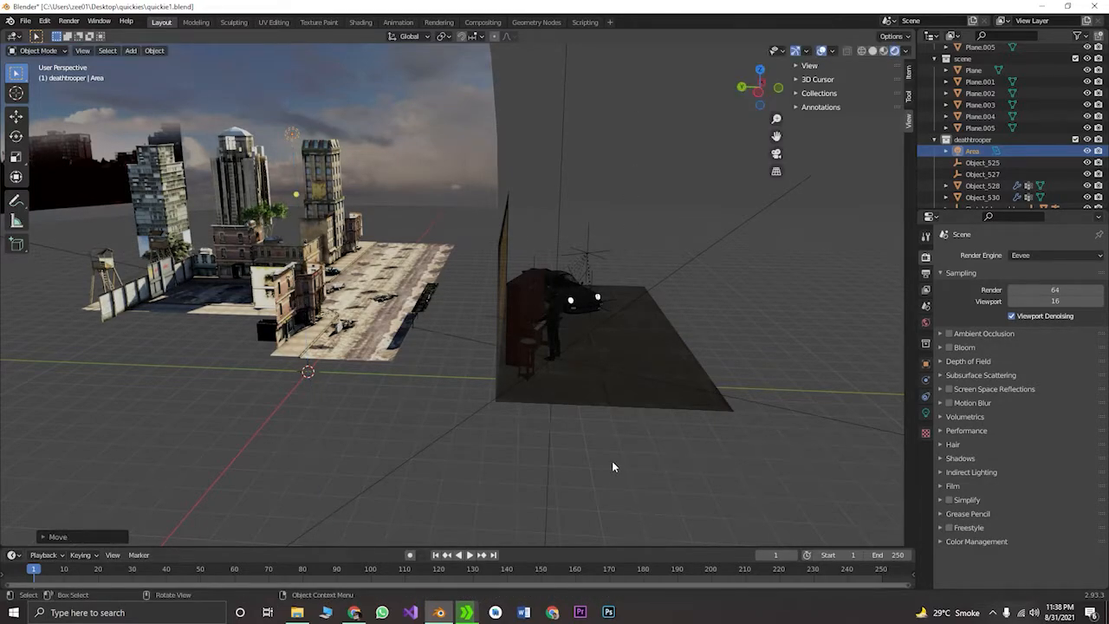
Move the area light along the Y axis out to the room and shift it along the X axis above the piano
key(g)
key(y)
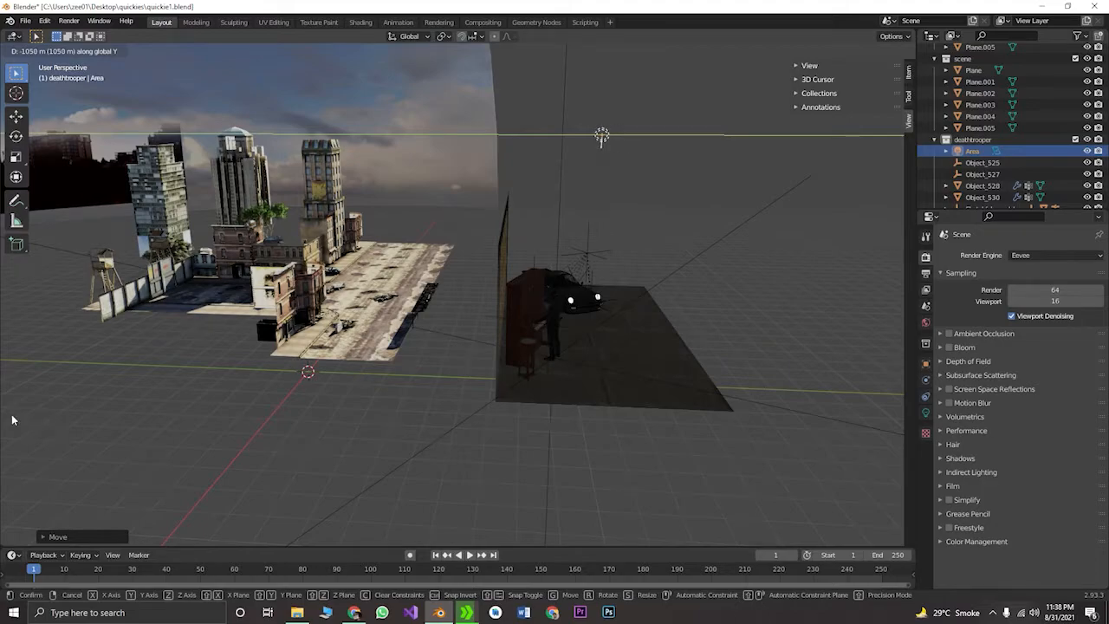
click(46, 437)
middle_drag(46, 437, 847, 429)
key(g)
key(x)
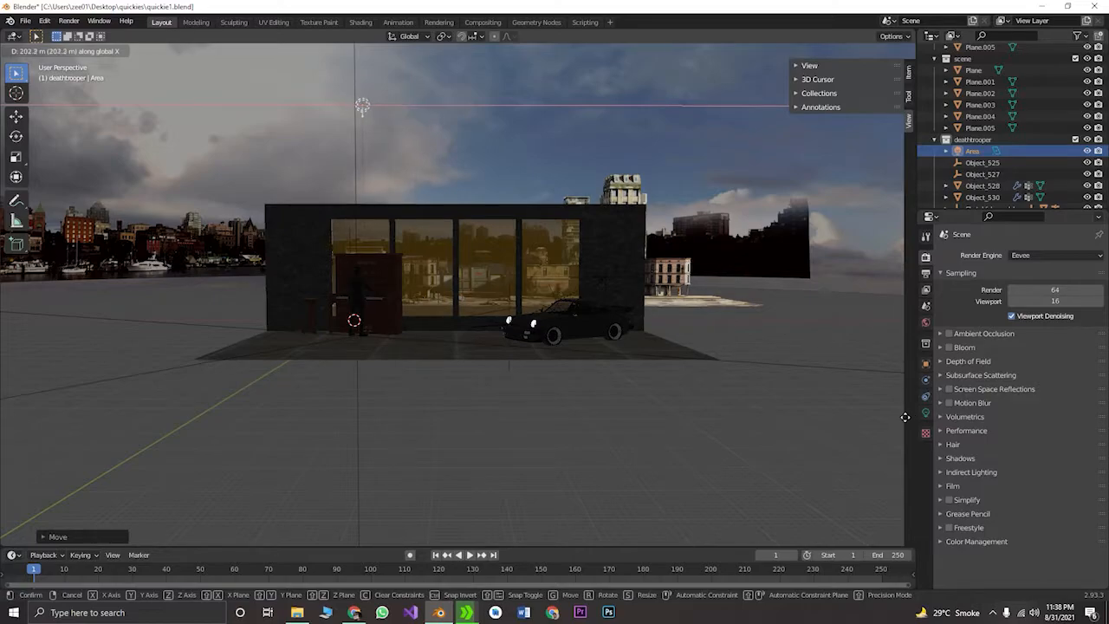
click(895, 414)
Shift the area light slightly back along the Y axis toward the windowed wall
middle_drag(896, 413, 736, 424)
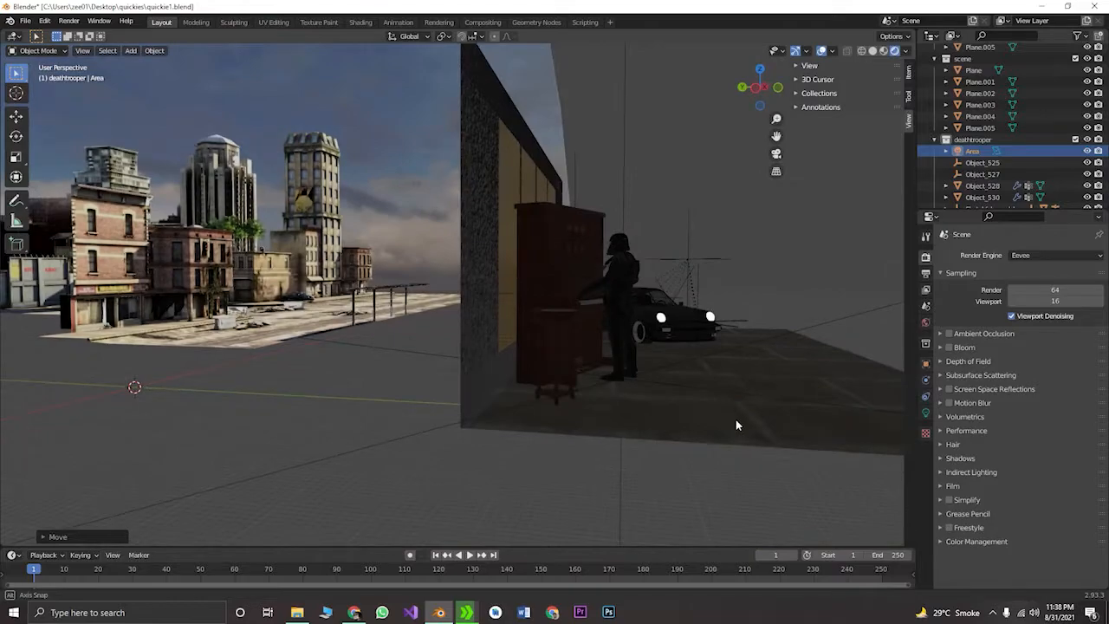
key(g)
key(y)
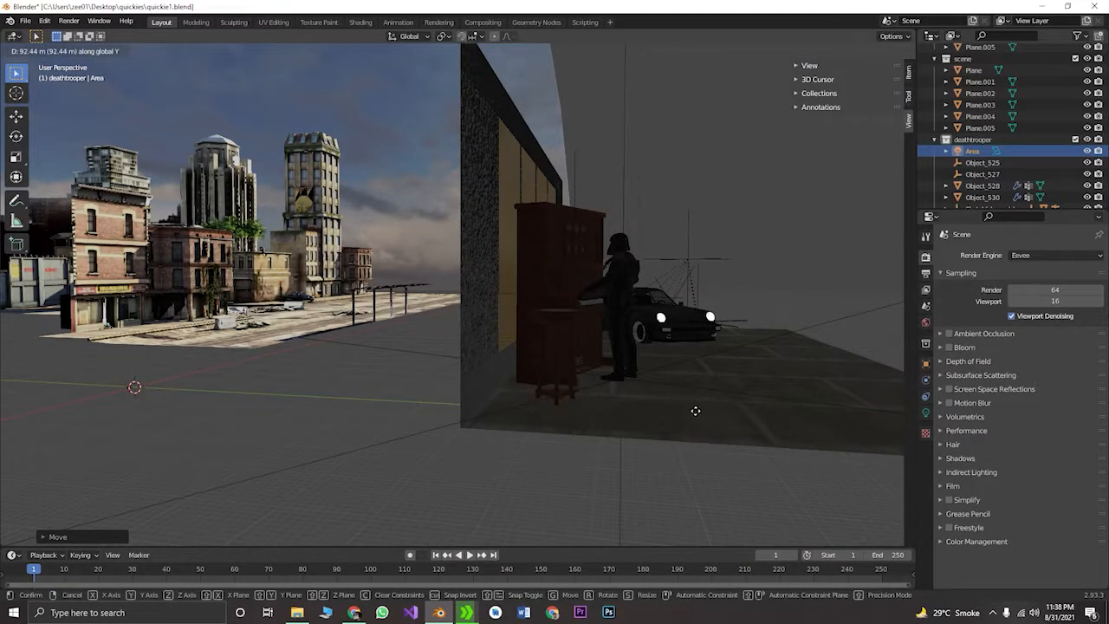
click(672, 406)
middle_drag(671, 406, 520, 396)
scroll(597, 428, down, 6)
Try the Sun, Point and Spot types on the new light in the camera view, and return it to Area
key(KP_0)
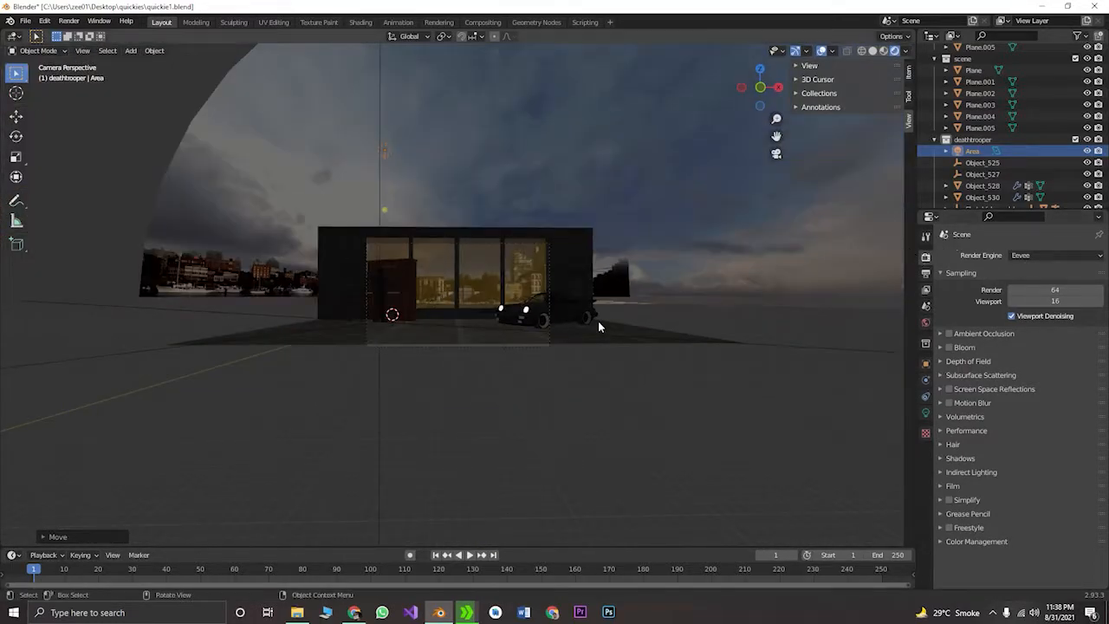
click(926, 413)
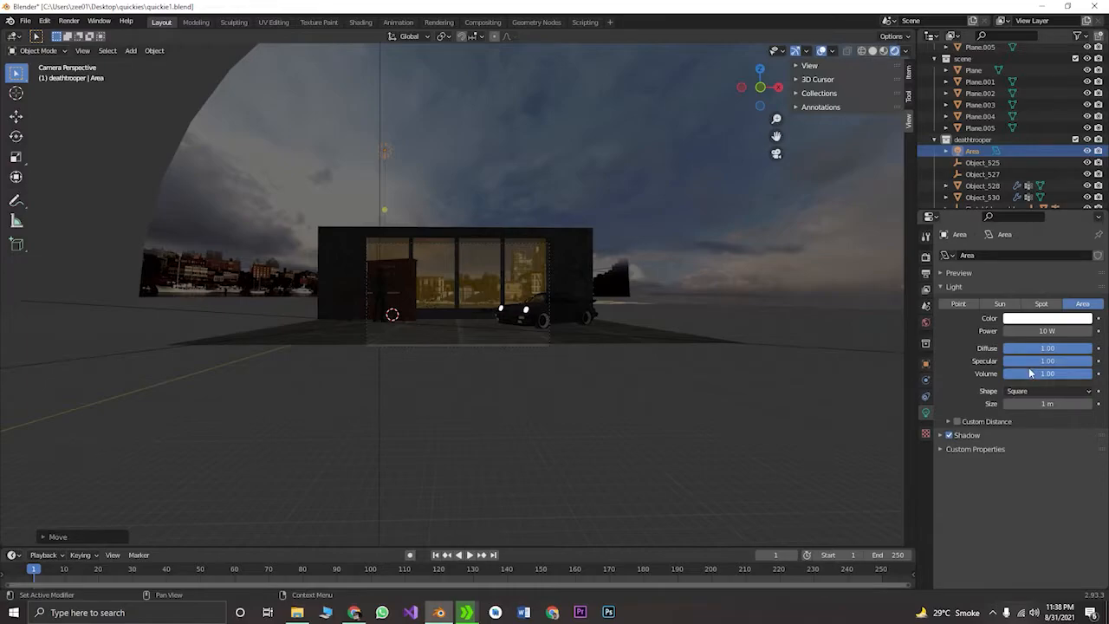
click(1000, 303)
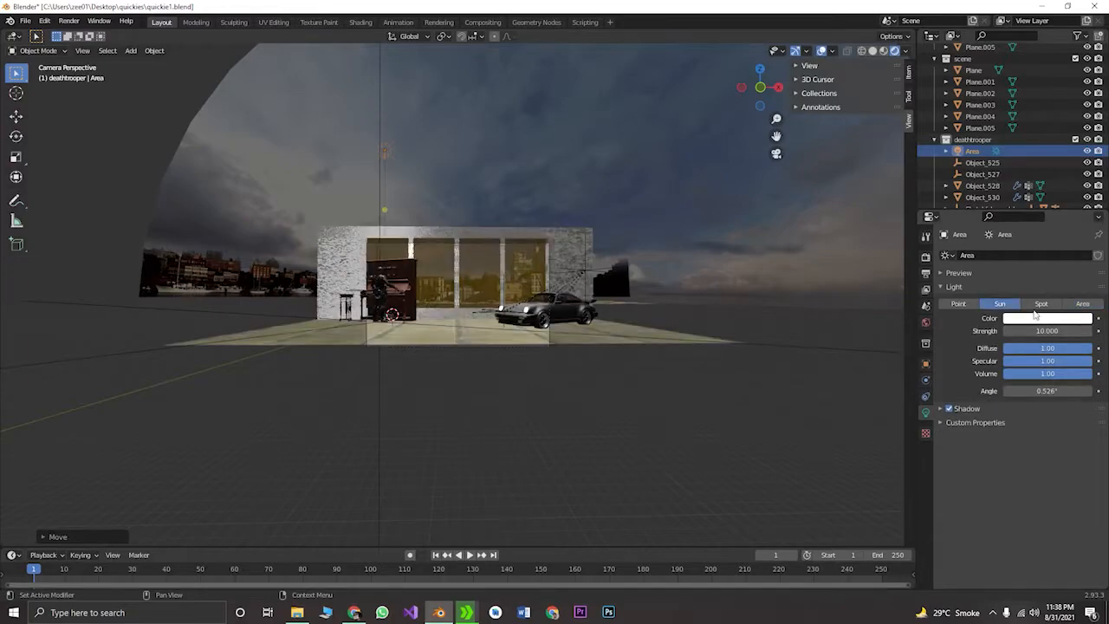
click(958, 304)
click(1041, 304)
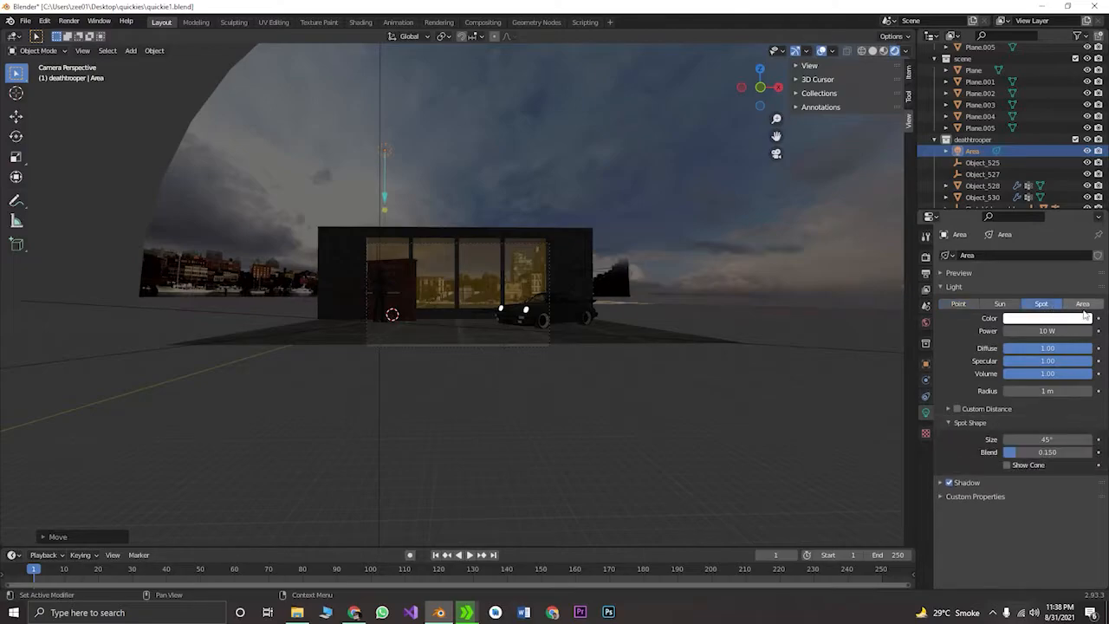
click(1082, 304)
Set the area light's power to 50 W and save the file
click(1050, 333)
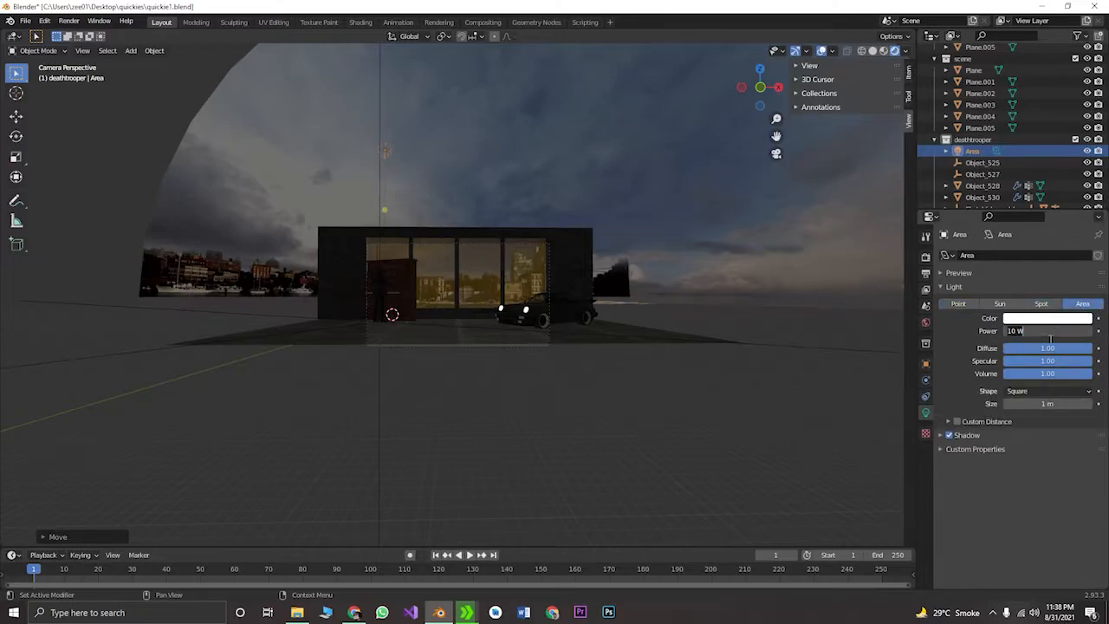
text(50)
key(Return)
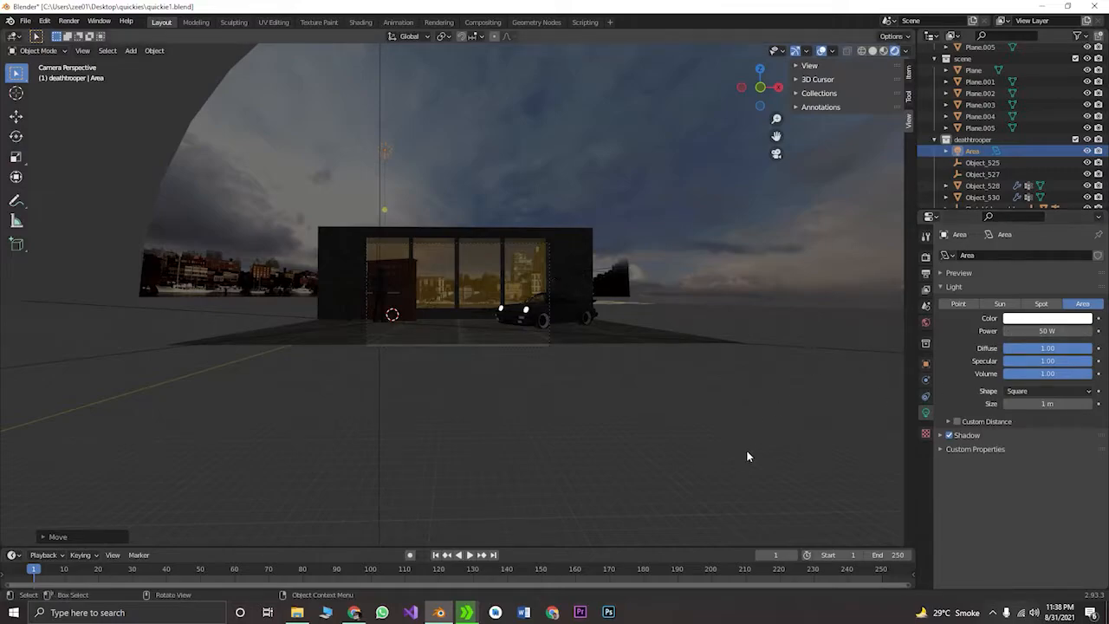
key(ctrl+s)
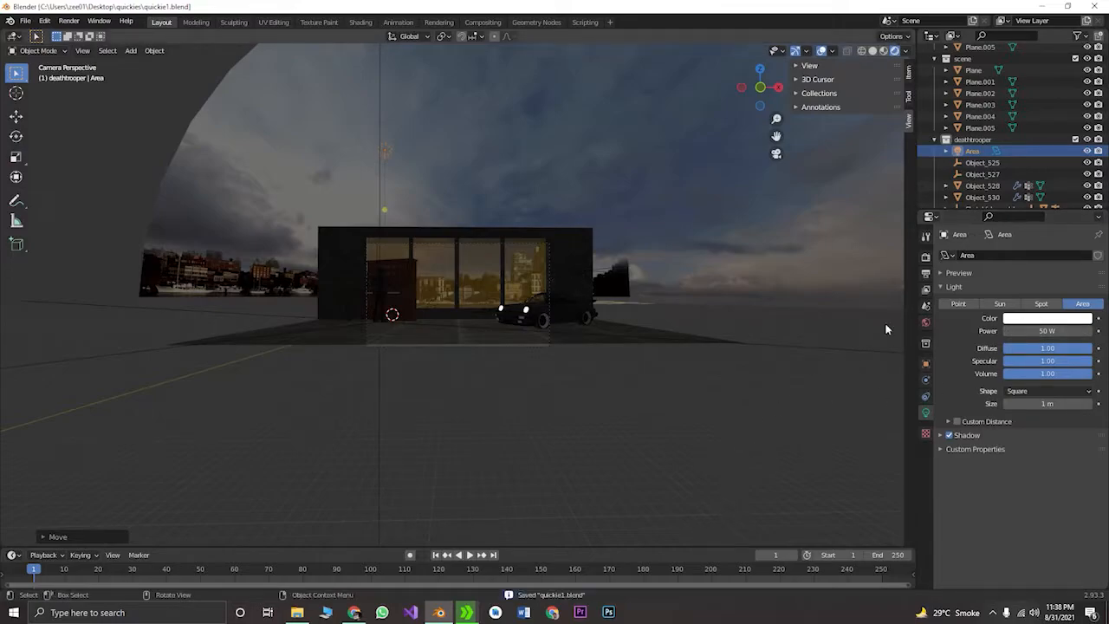
Switch the render engine from Eevee to Cycles
click(926, 256)
click(1032, 255)
click(1030, 297)
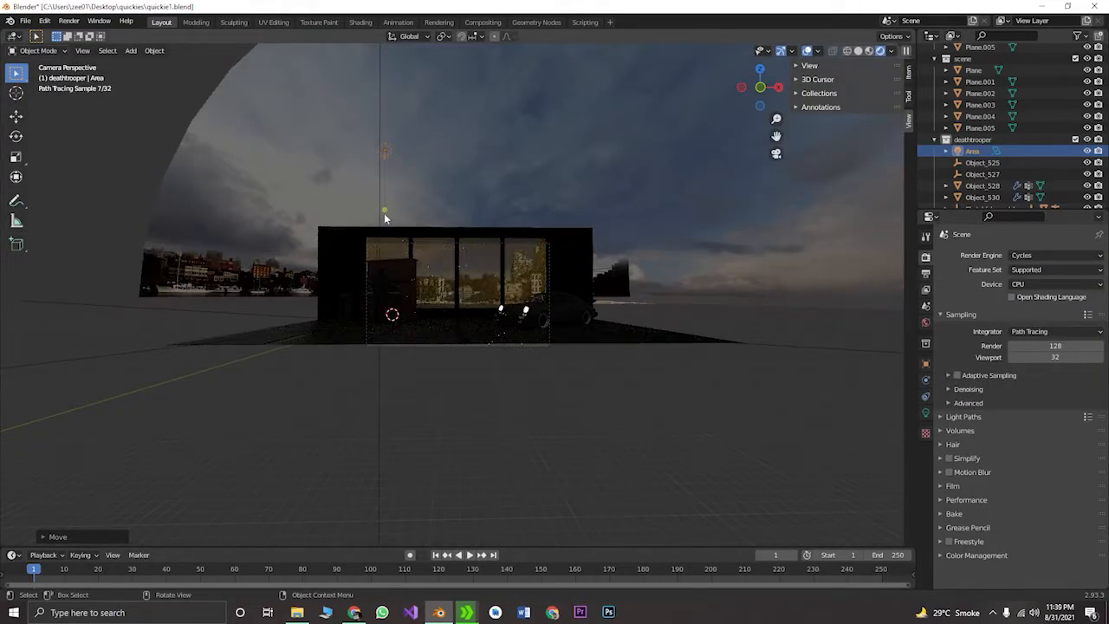
Lower the area light along the Z axis to just above the top edge of the room's wall
middle_drag(406, 241, 548, 204)
drag(570, 147, 564, 300)
middle_drag(613, 156, 475, 122)
key(KP_0)
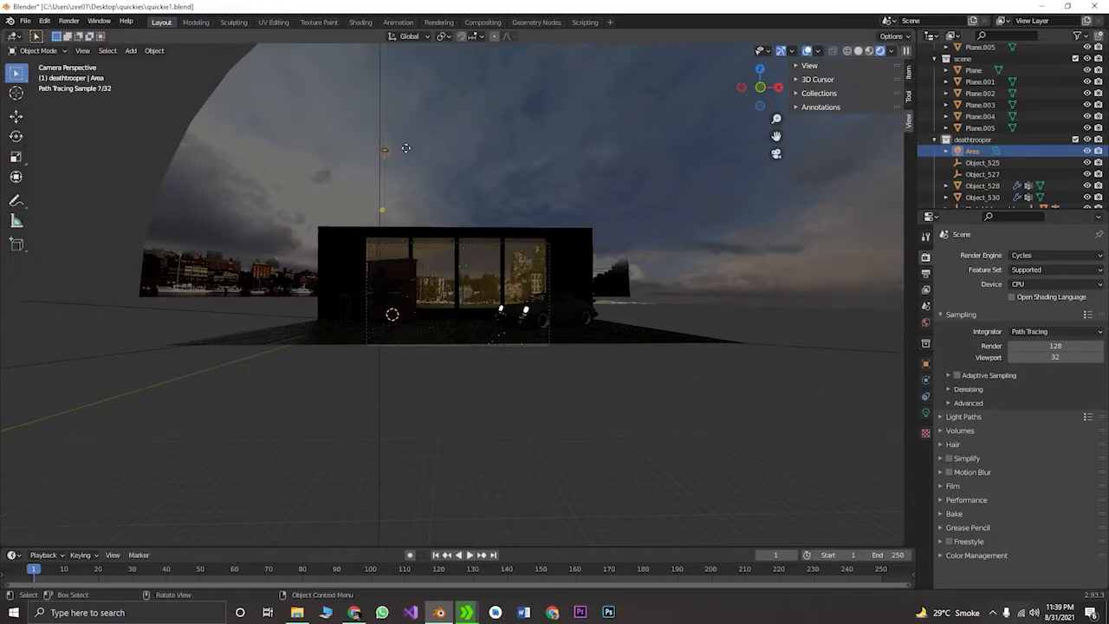
key(g)
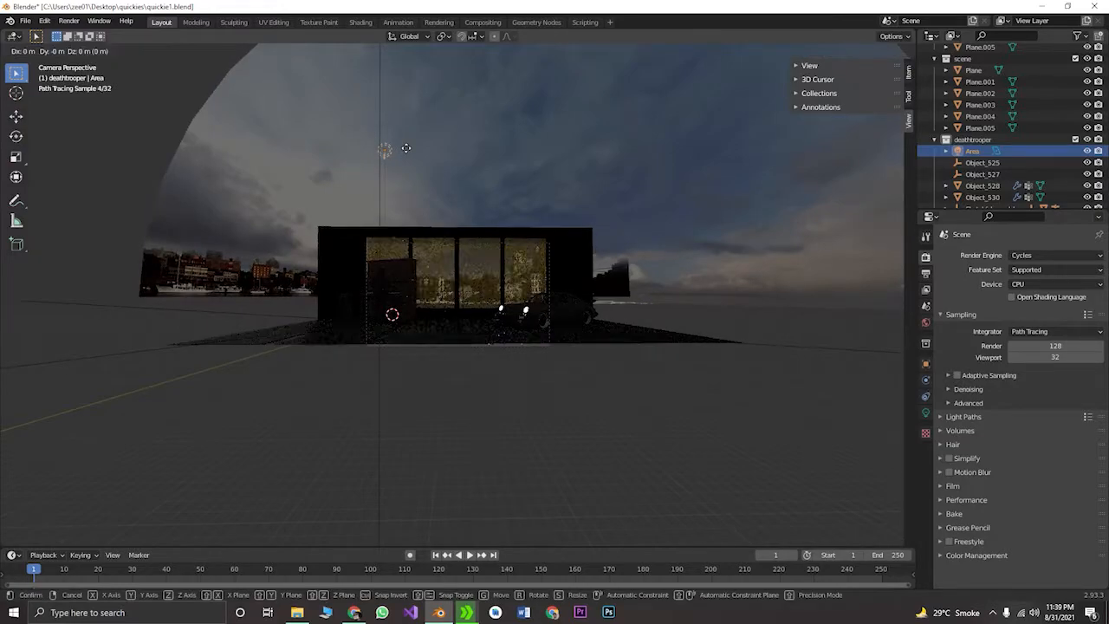
key(z)
click(174, 298)
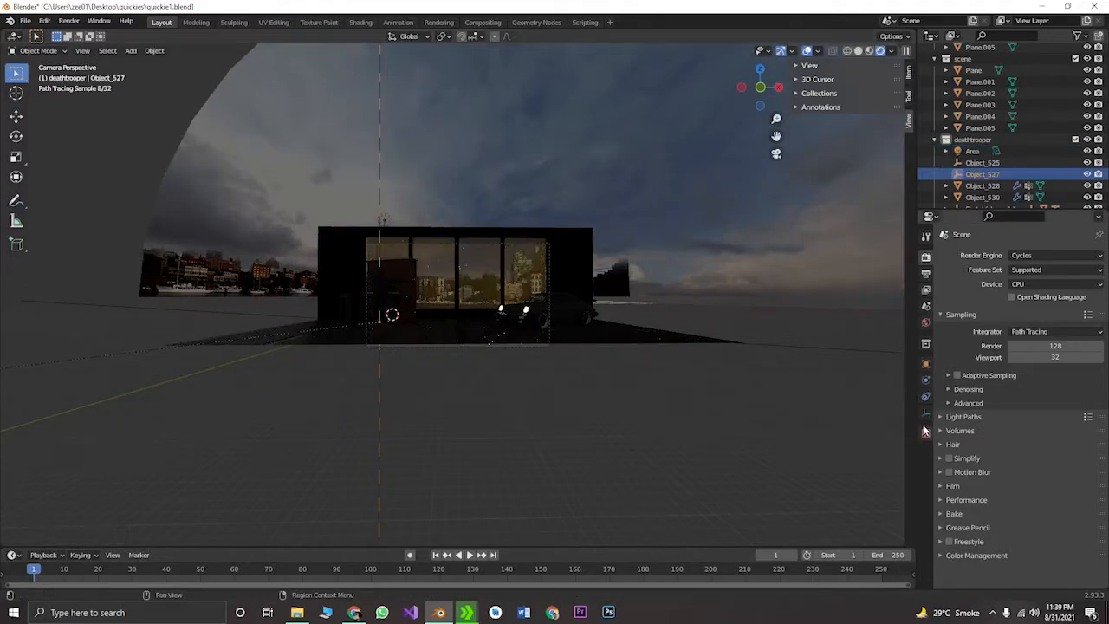
Reselect the area light above the room and set its power to 150 W
click(354, 199)
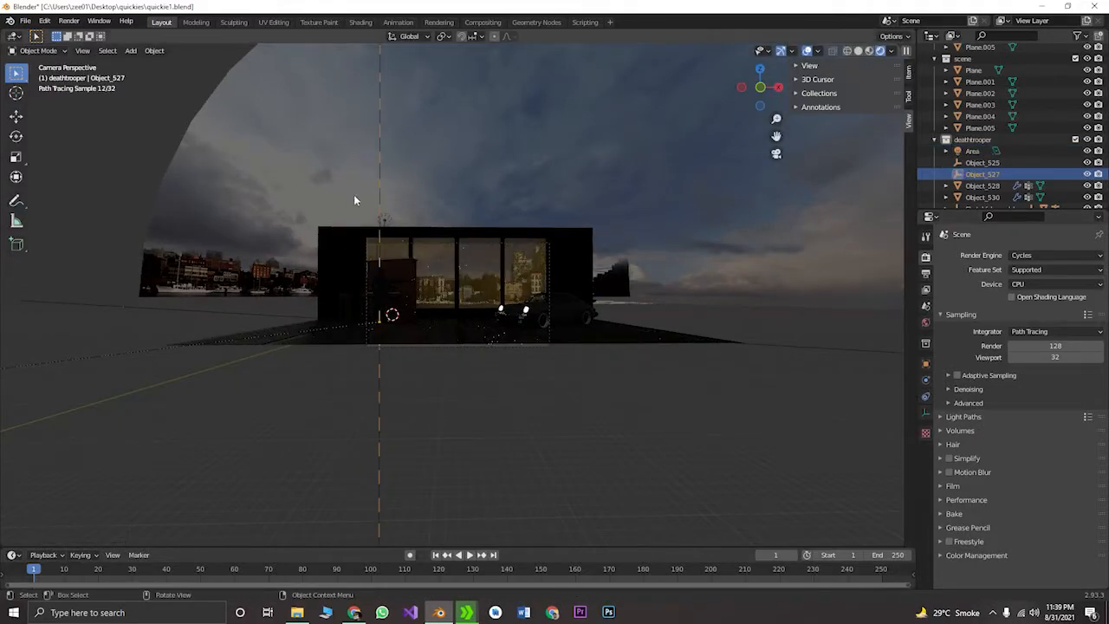
click(390, 223)
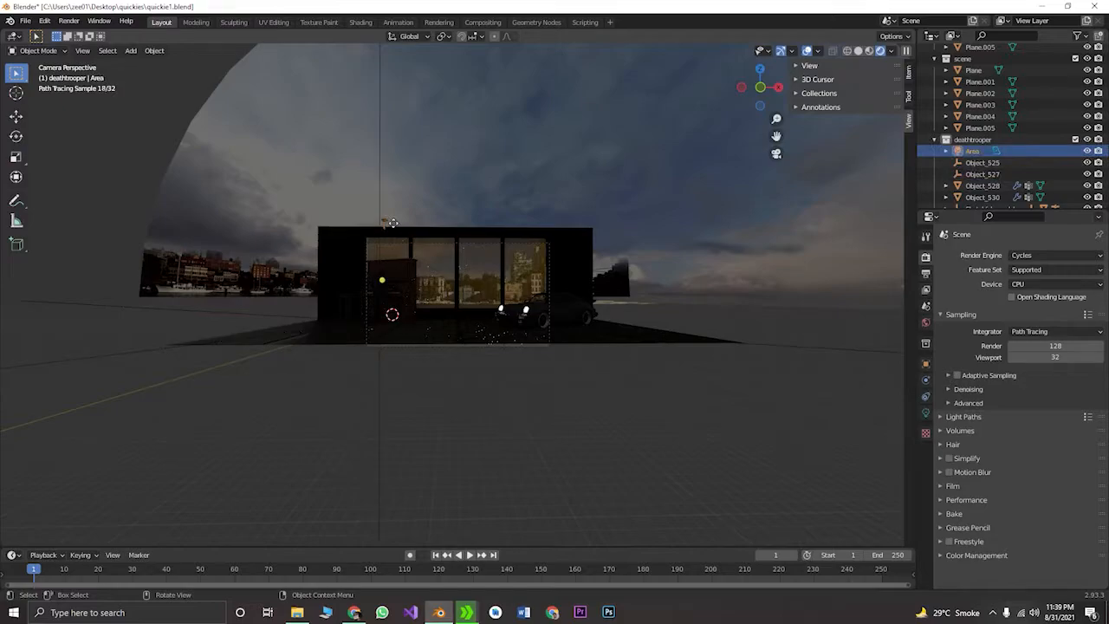
click(926, 413)
click(1068, 331)
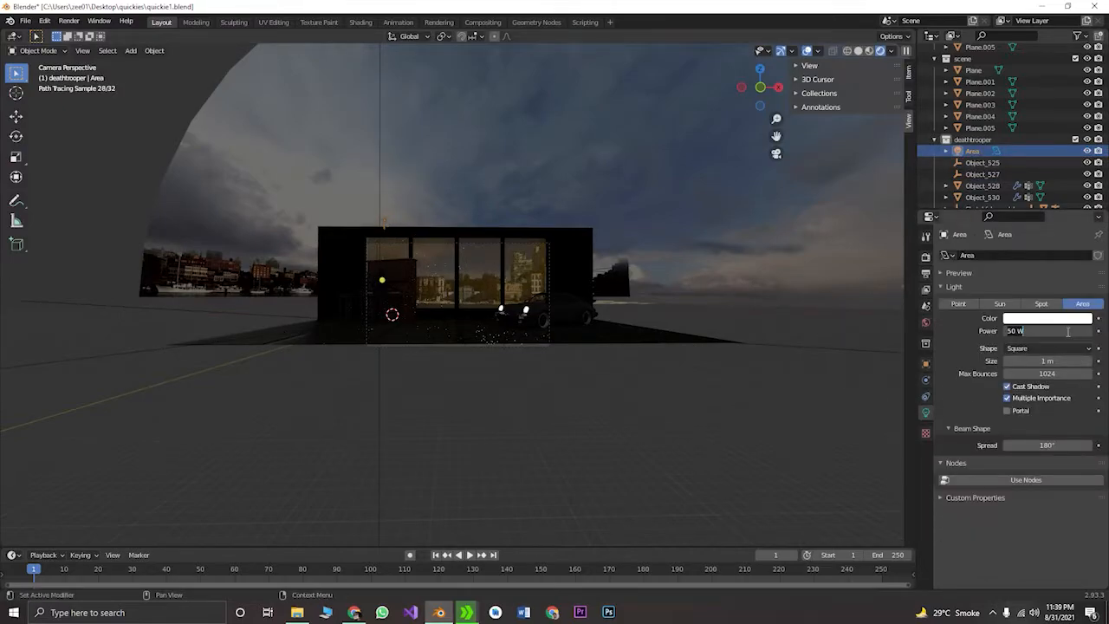
text(150)
key(Return)
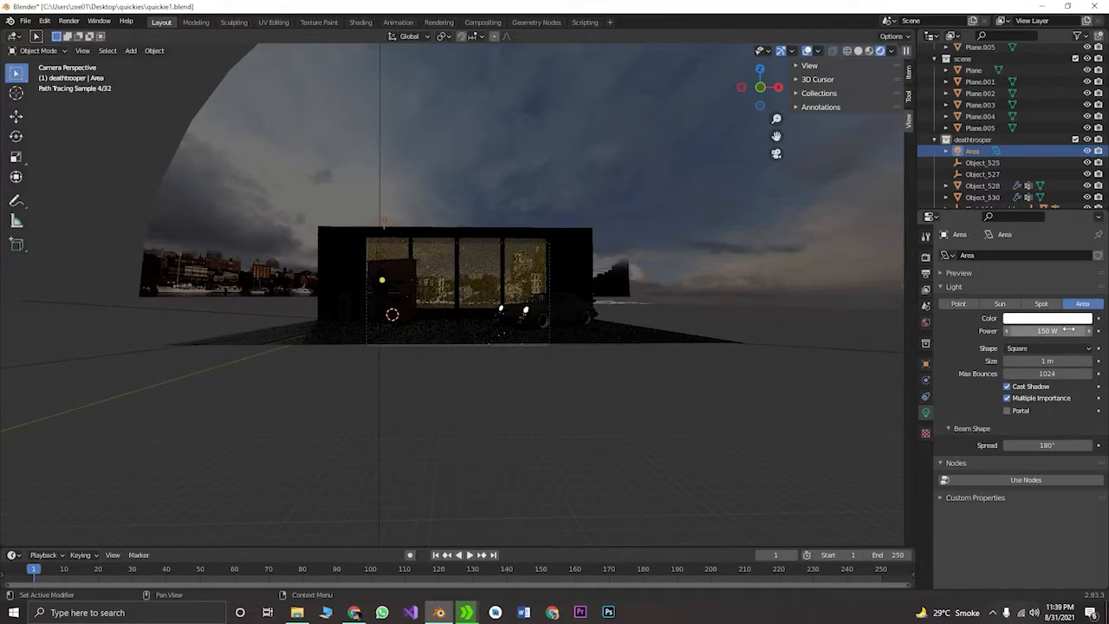
Increase the area light's power to 1000 W
scroll(447, 338, up, 3)
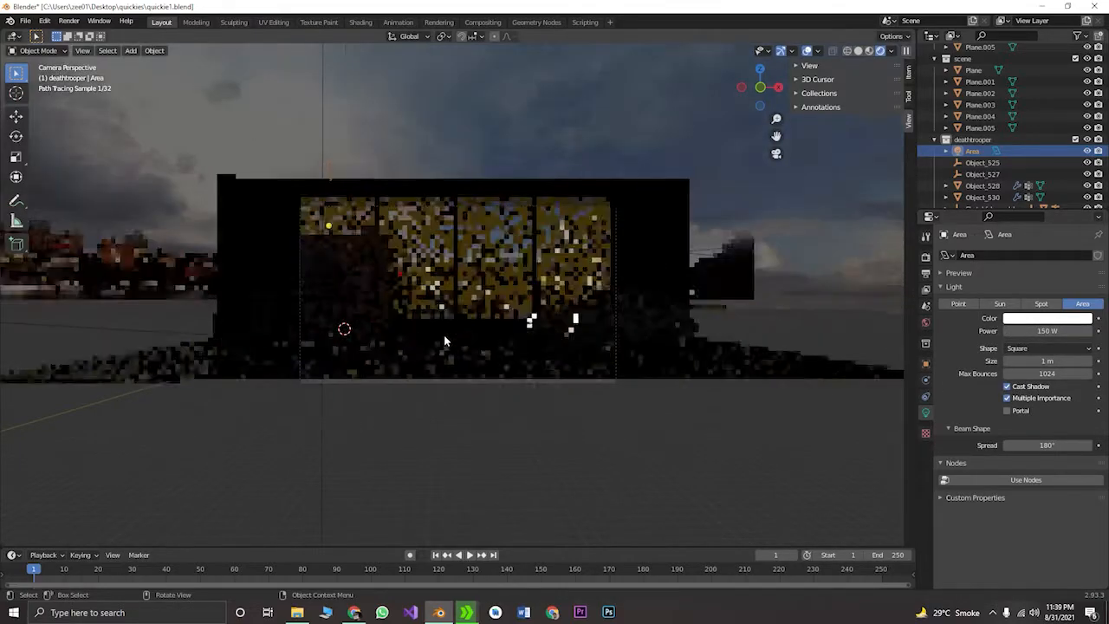
scroll(444, 340, up, 3)
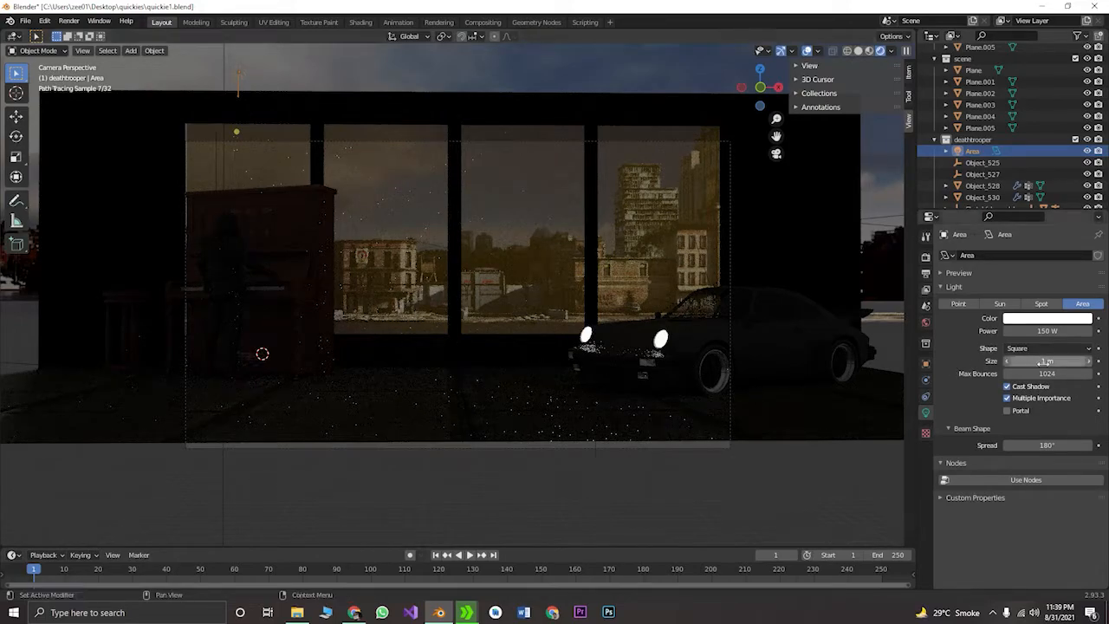
click(1052, 330)
text(1000)
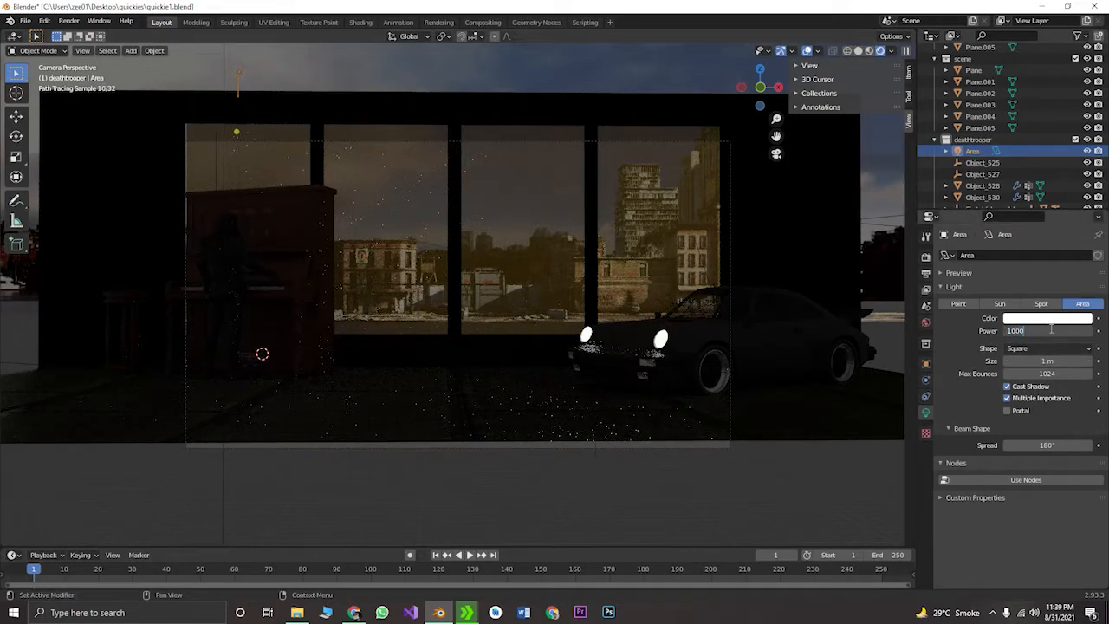
key(Return)
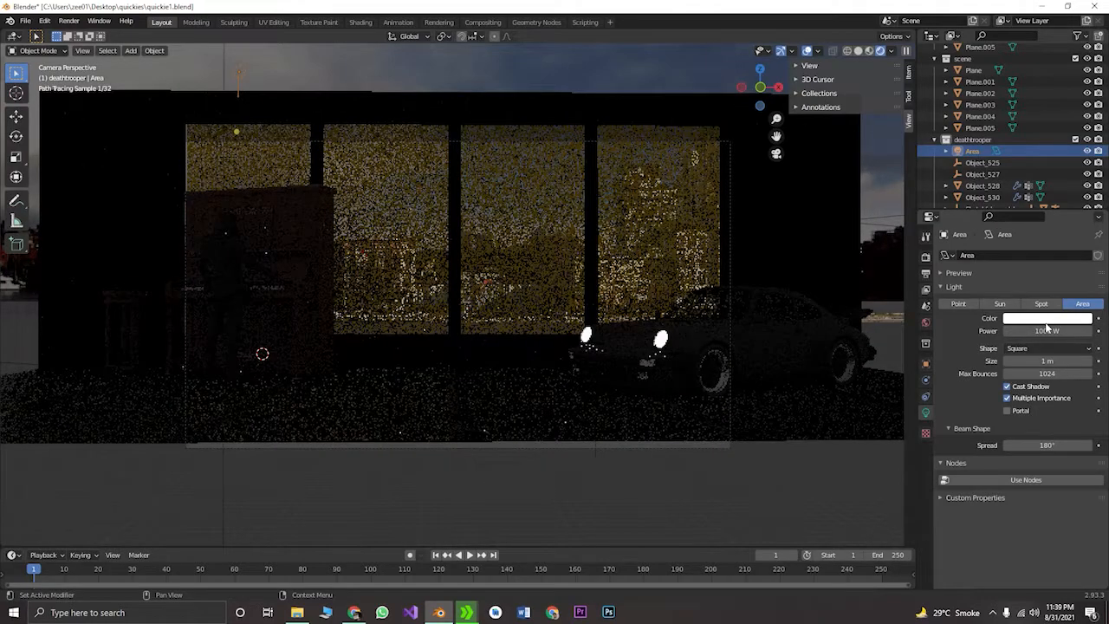
Try a size of 8 m for the square area light, and set it to 20 m
click(1047, 322)
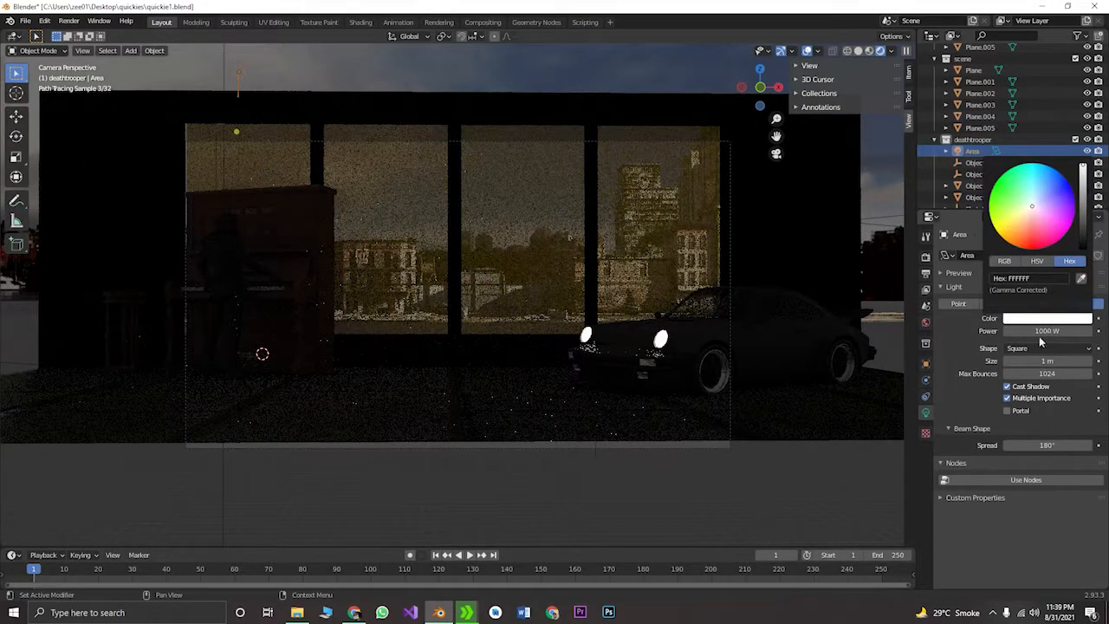
click(1054, 360)
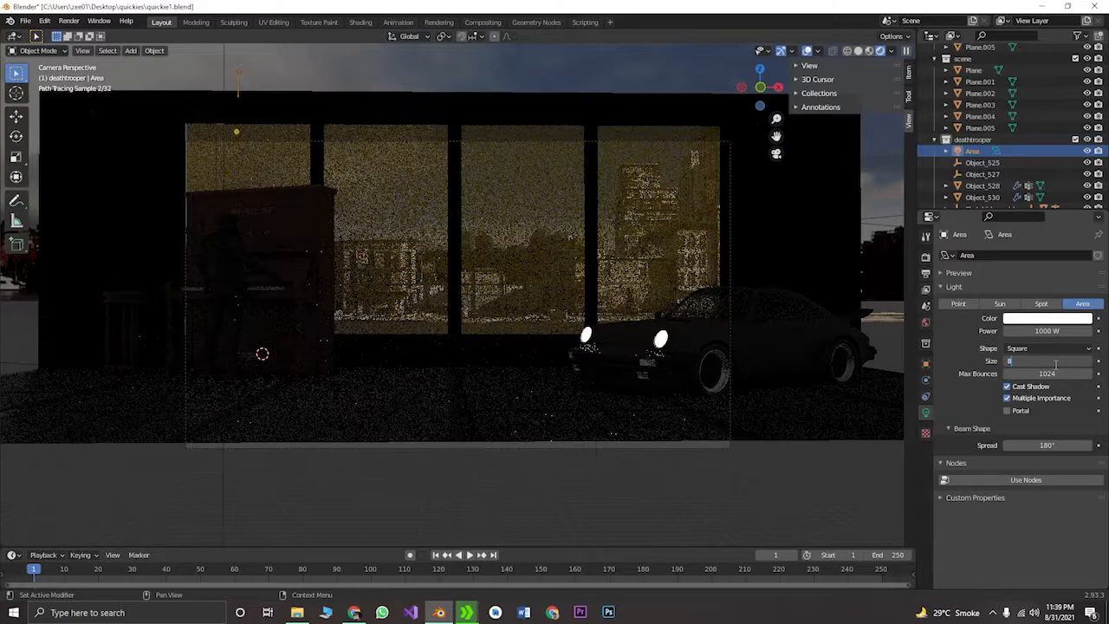
text(8)
key(Return)
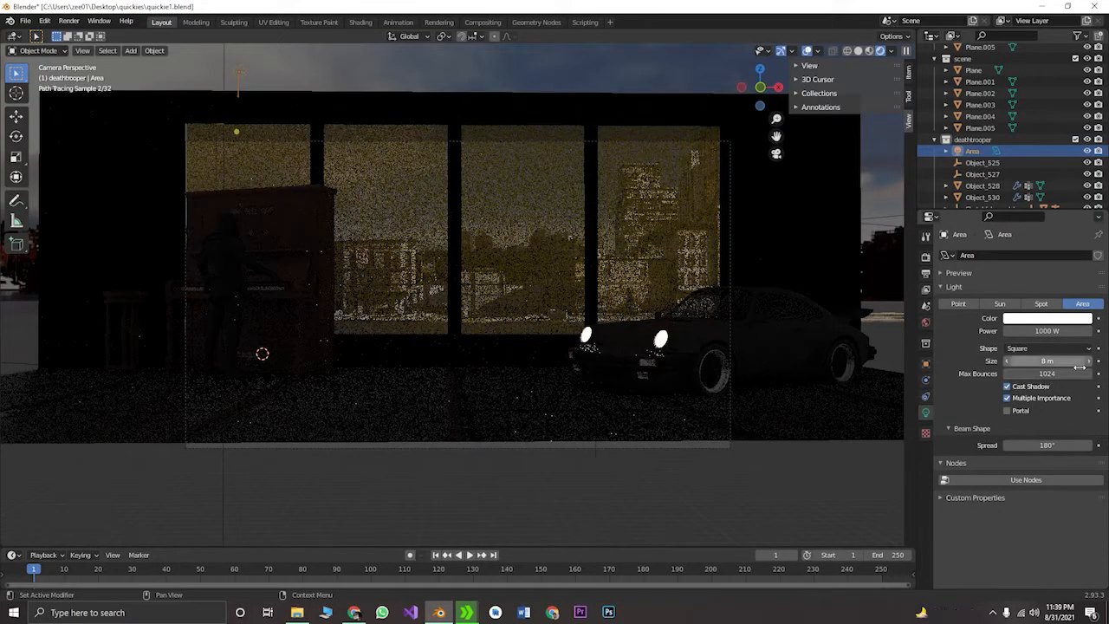
click(1075, 364)
text(20)
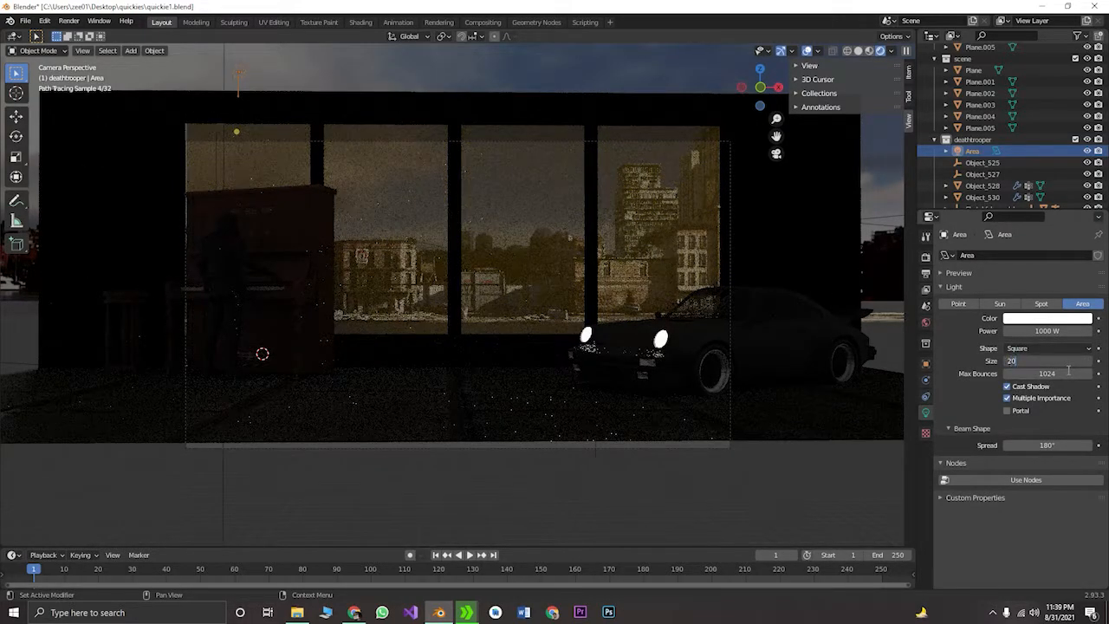
key(Return)
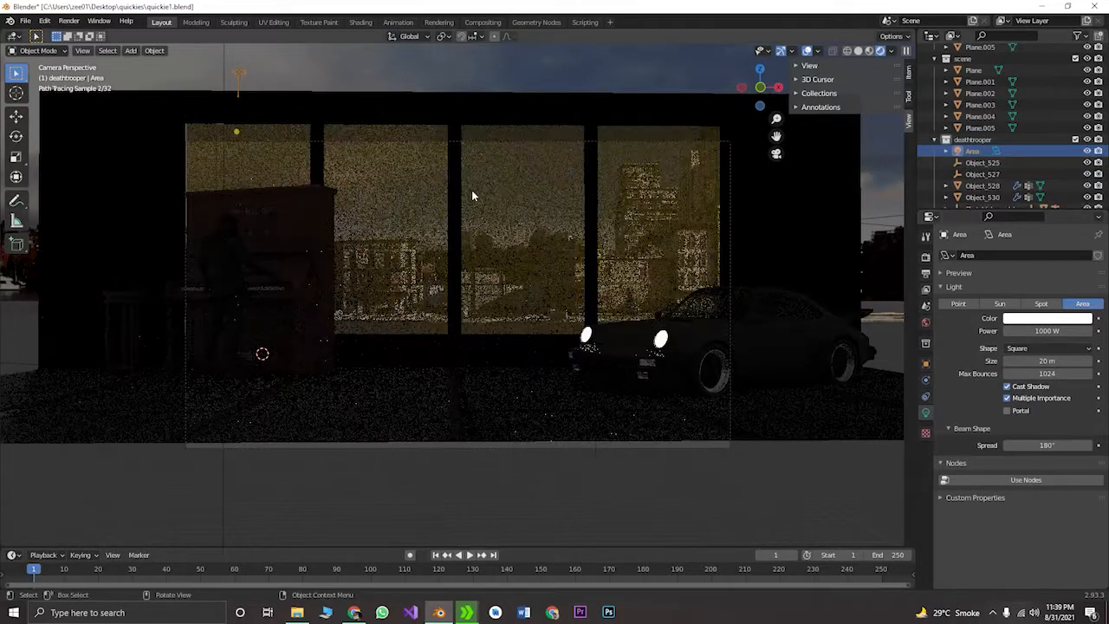
scroll(472, 196, down, 3)
middle_drag(411, 179, 488, 201)
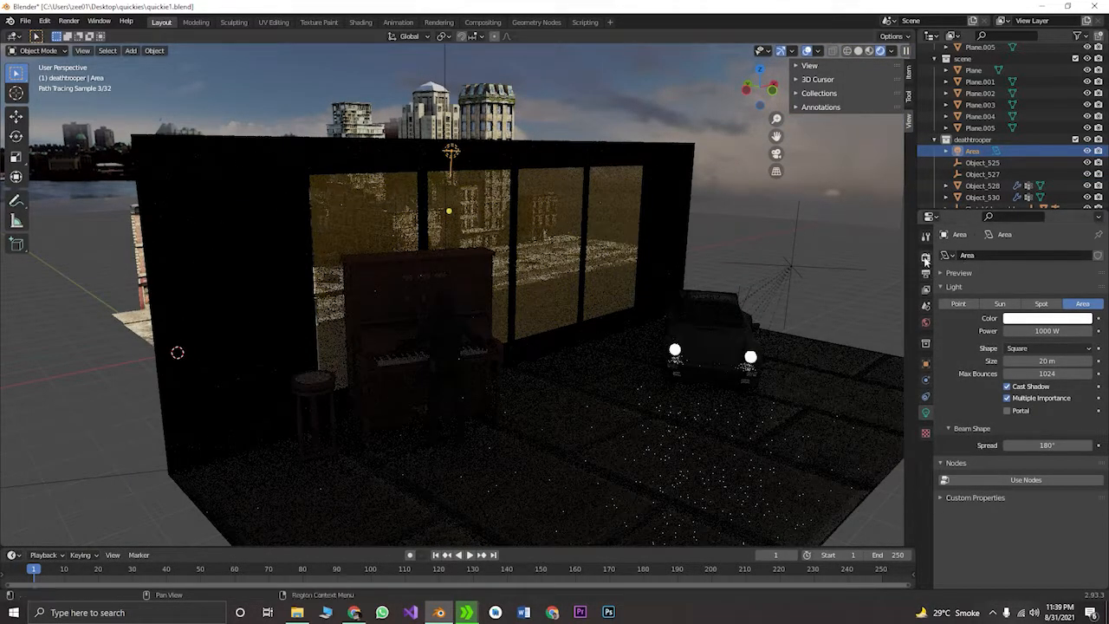
Switch the render engine to Eevee and view the room through the camera
click(926, 258)
click(1053, 255)
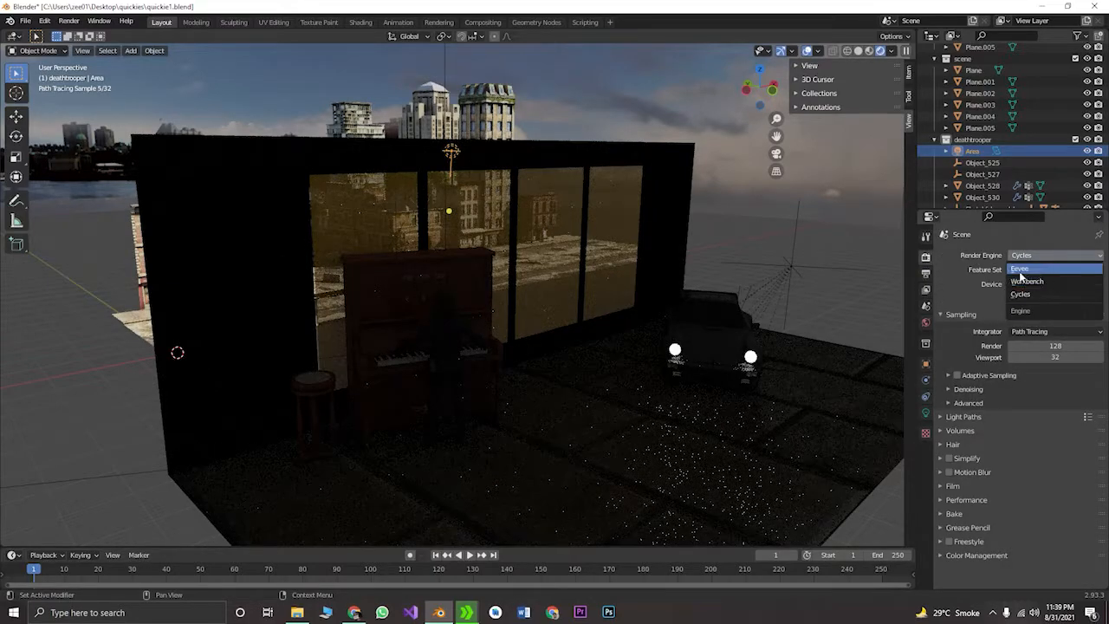
click(1021, 272)
middle_drag(489, 224, 351, 227)
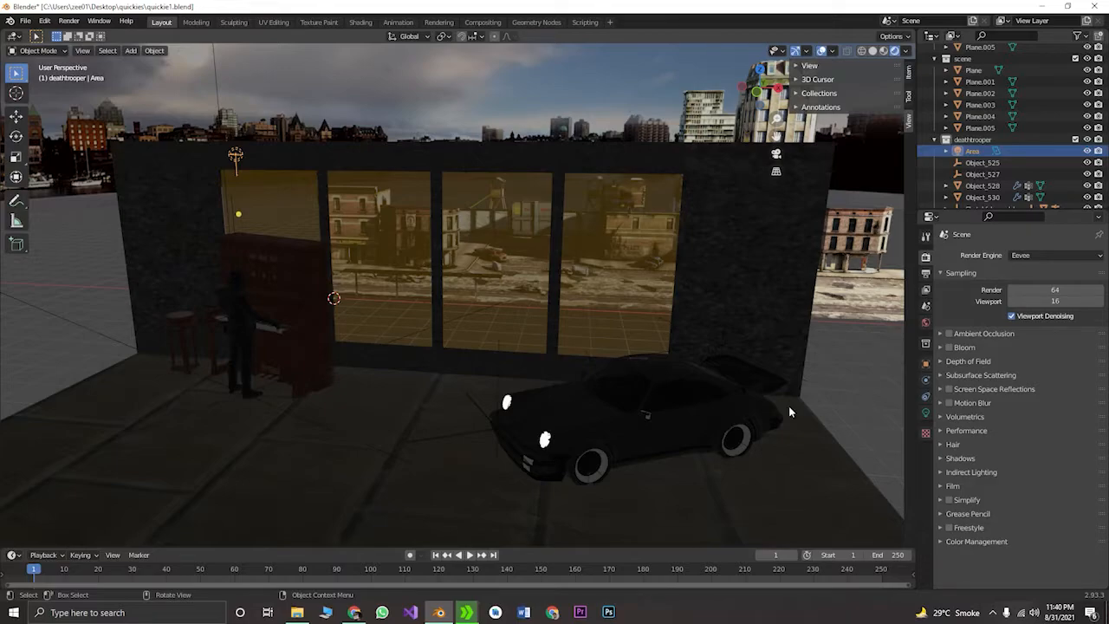
scroll(464, 290, down, 6)
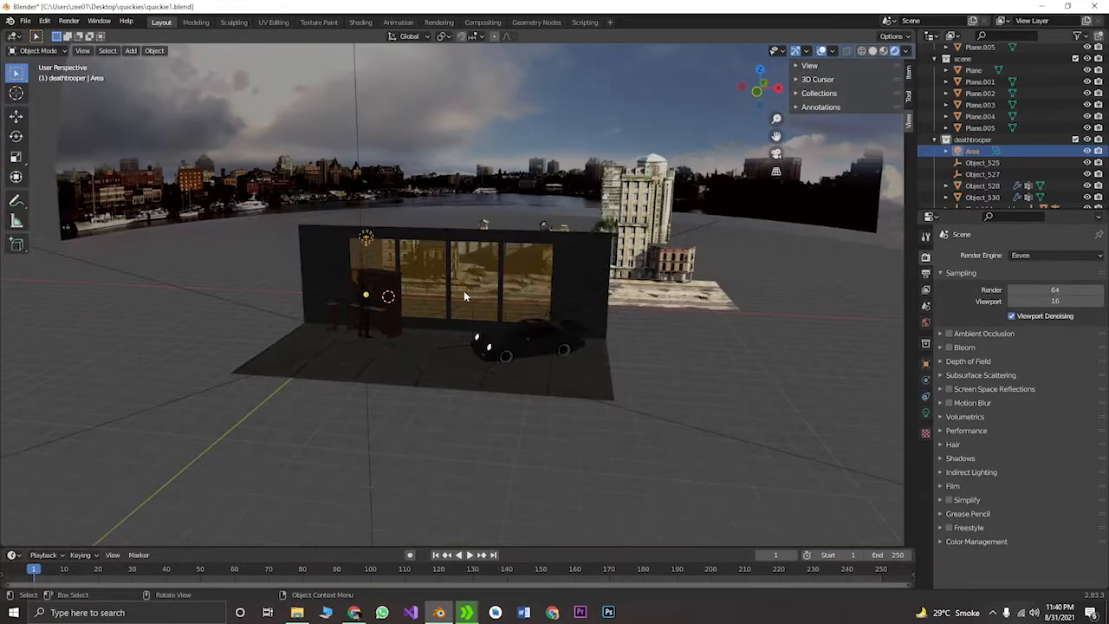
mouse_move(464, 290)
middle_down()
mouse_move(456, 305)
mouse_move(599, 295)
mouse_move(571, 327)
mouse_move(536, 348)
mouse_move(525, 341)
mouse_move(510, 327)
mouse_move(474, 194)
mouse_move(594, 376)
mouse_move(477, 290)
middle_up()
key(KP_0)
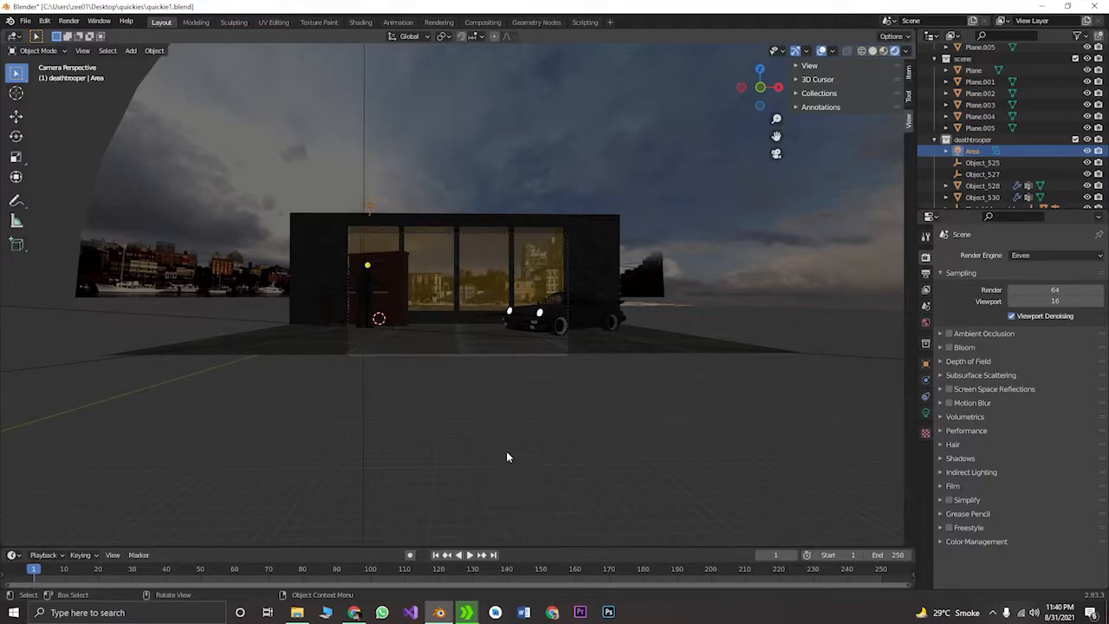
scroll(509, 433, up, 5)
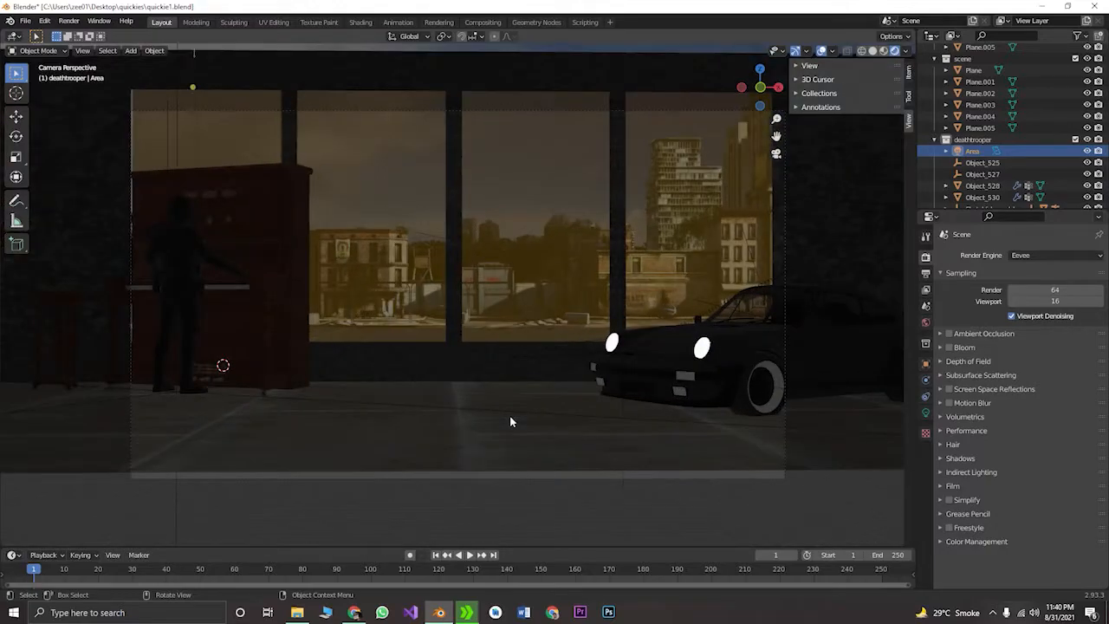
scroll(510, 422, up, 3)
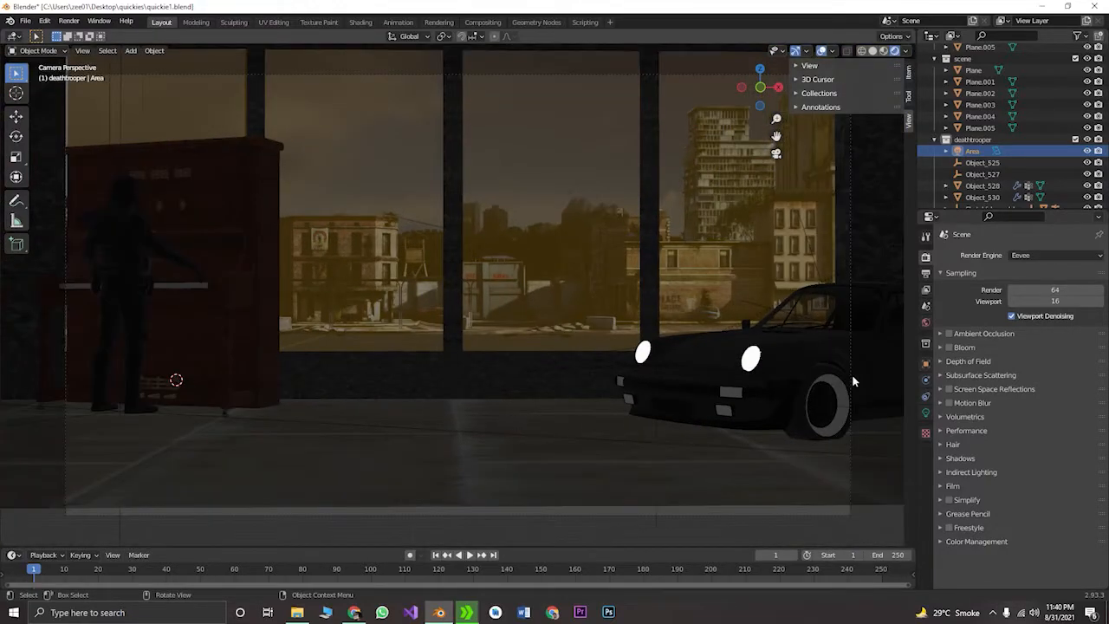
Select the Porsche's whole hierarchy and raise it slightly along the Z axis
scroll(991, 198, down, 3)
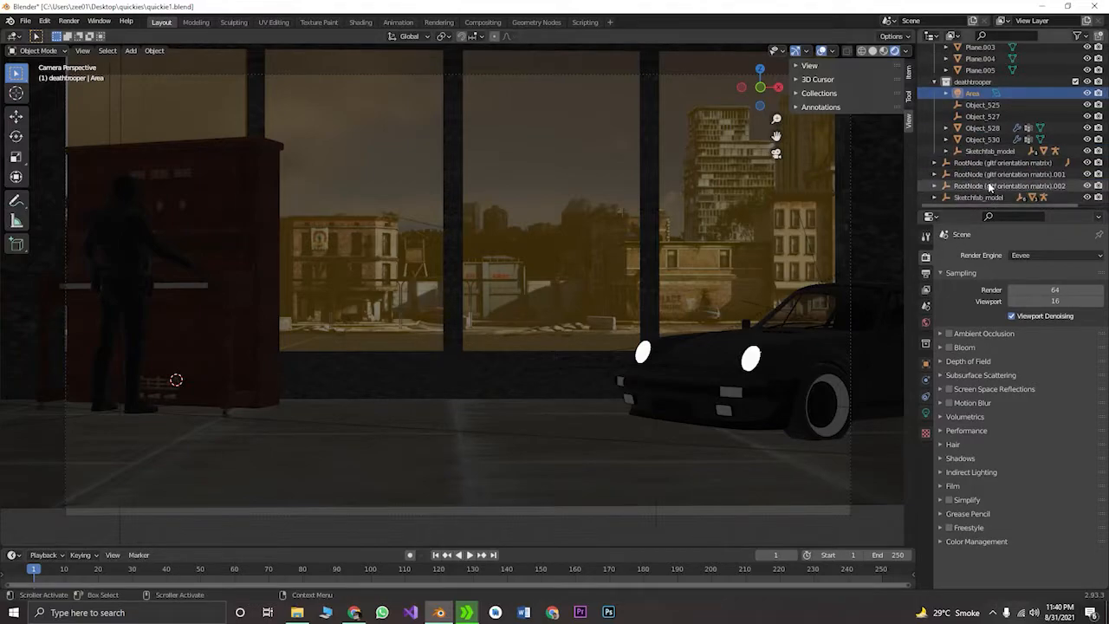
click(993, 185)
right_click(975, 185)
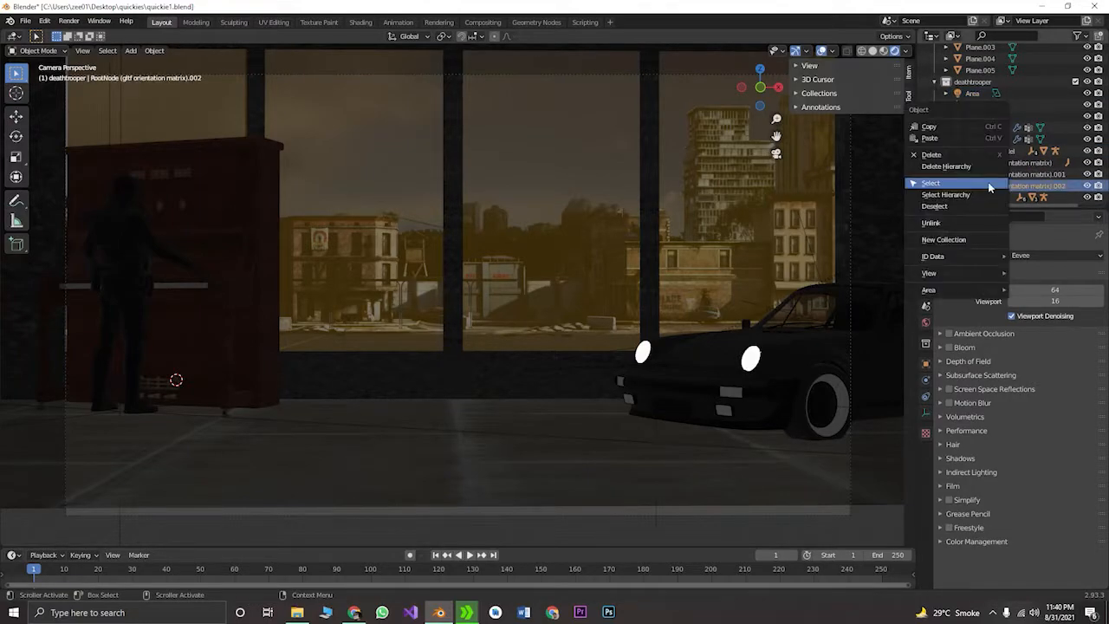
click(945, 194)
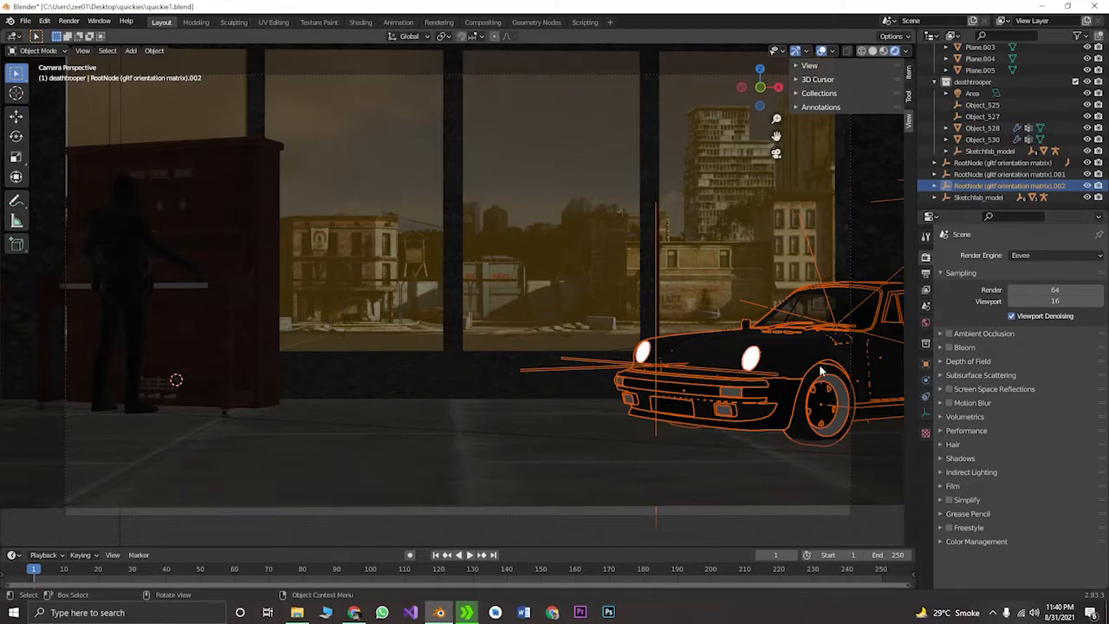
key(g)
key(z)
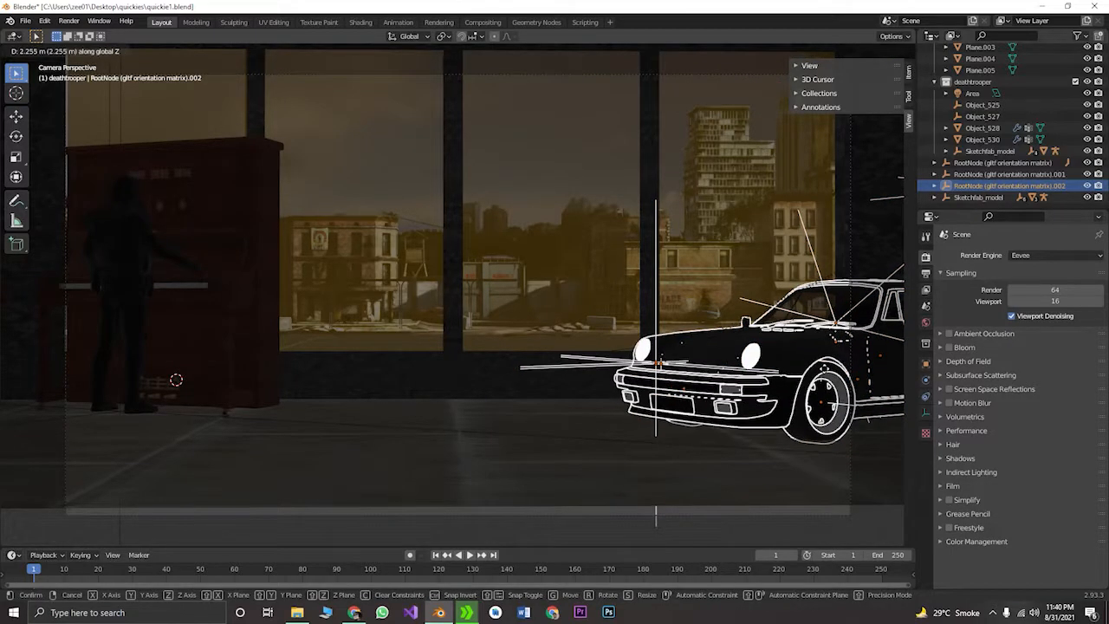
click(881, 527)
click(852, 516)
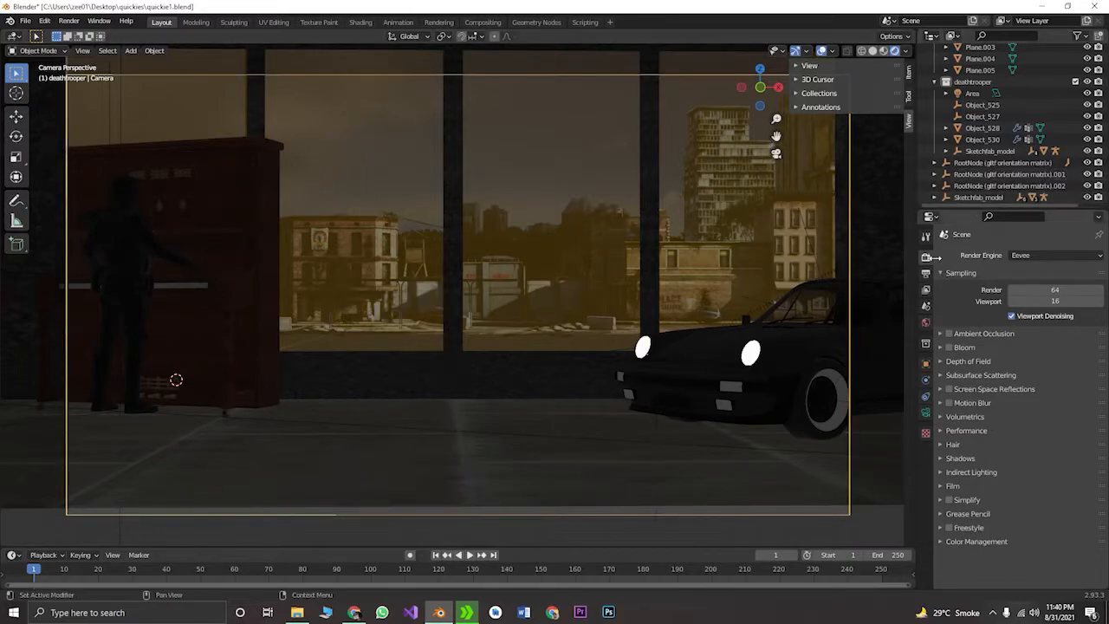
Reselect the Porsche's whole hierarchy and rotate it about the Z axis so its front points away from the piano
scroll(803, 336, down, 4)
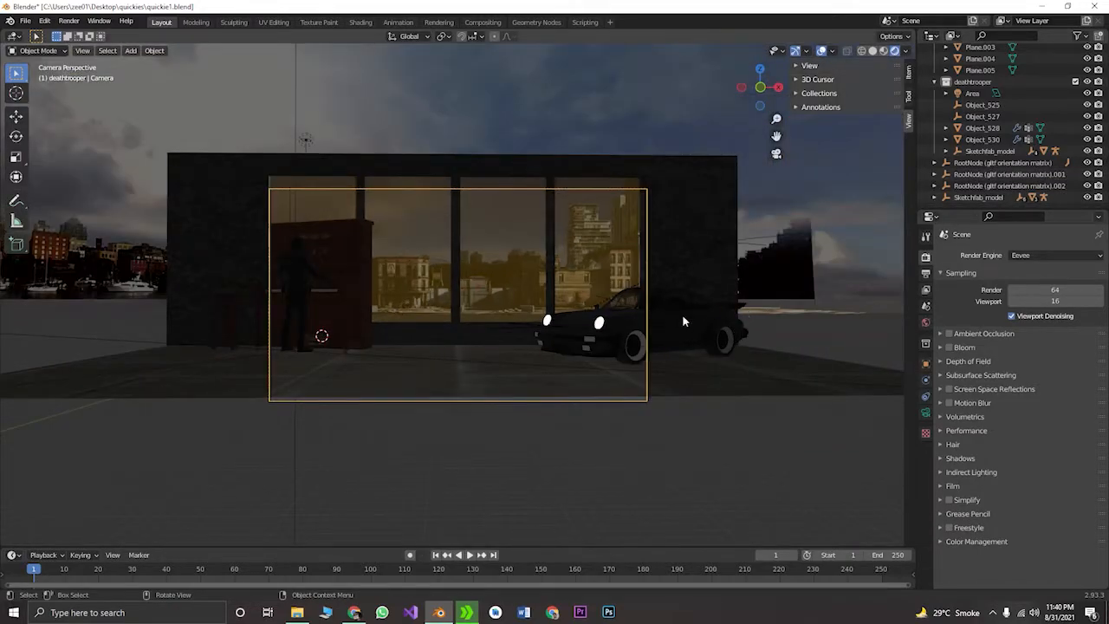
click(988, 187)
right_click(985, 188)
click(969, 185)
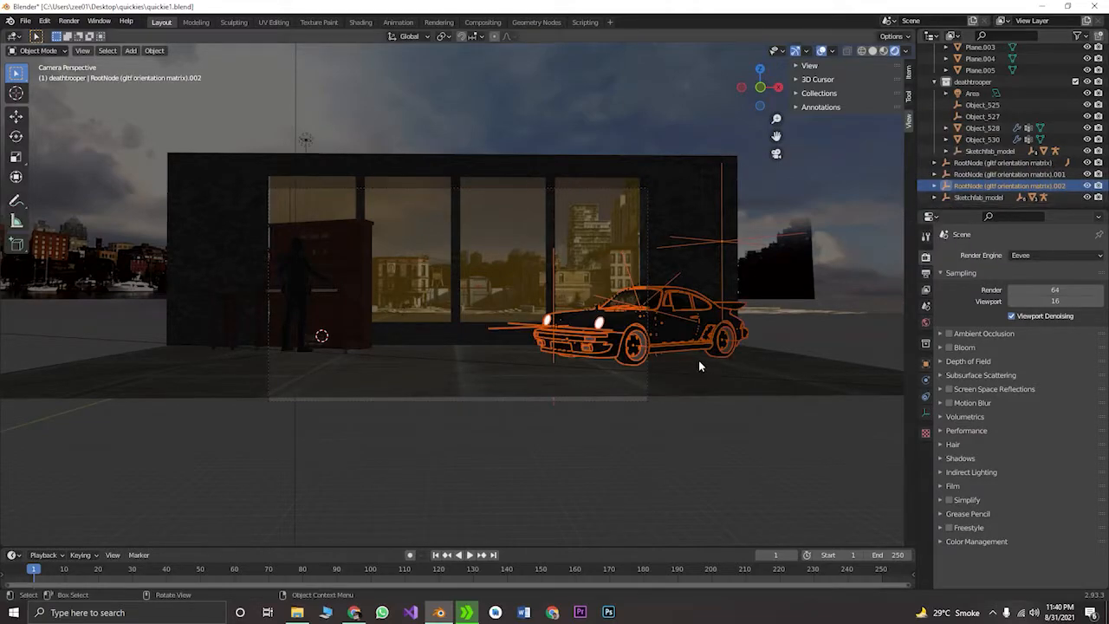
key(r)
key(z)
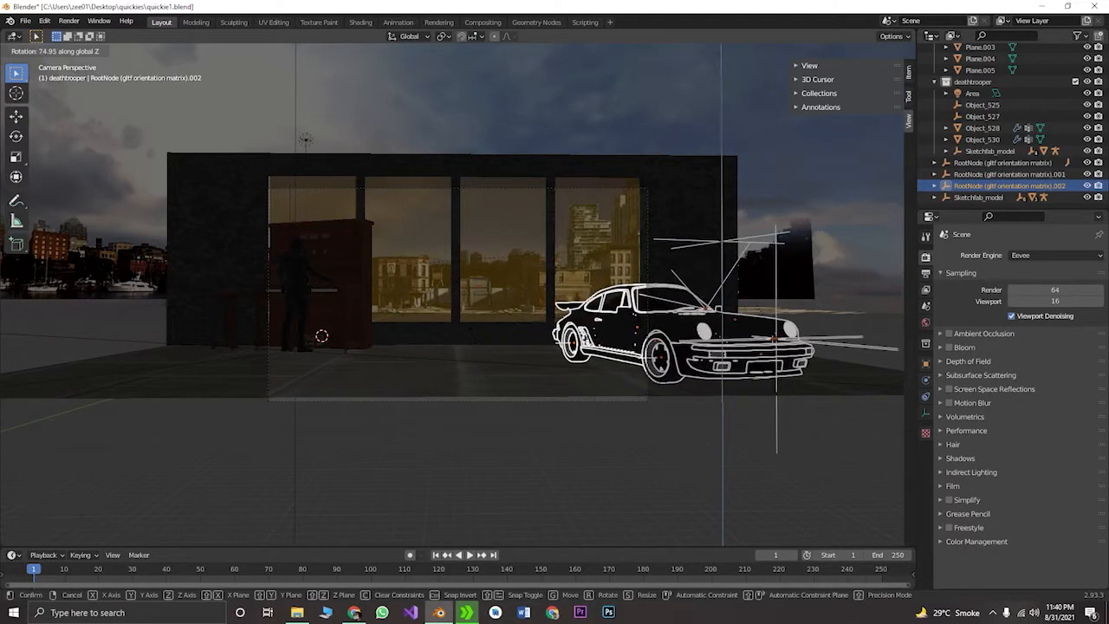
click(224, 257)
click(609, 445)
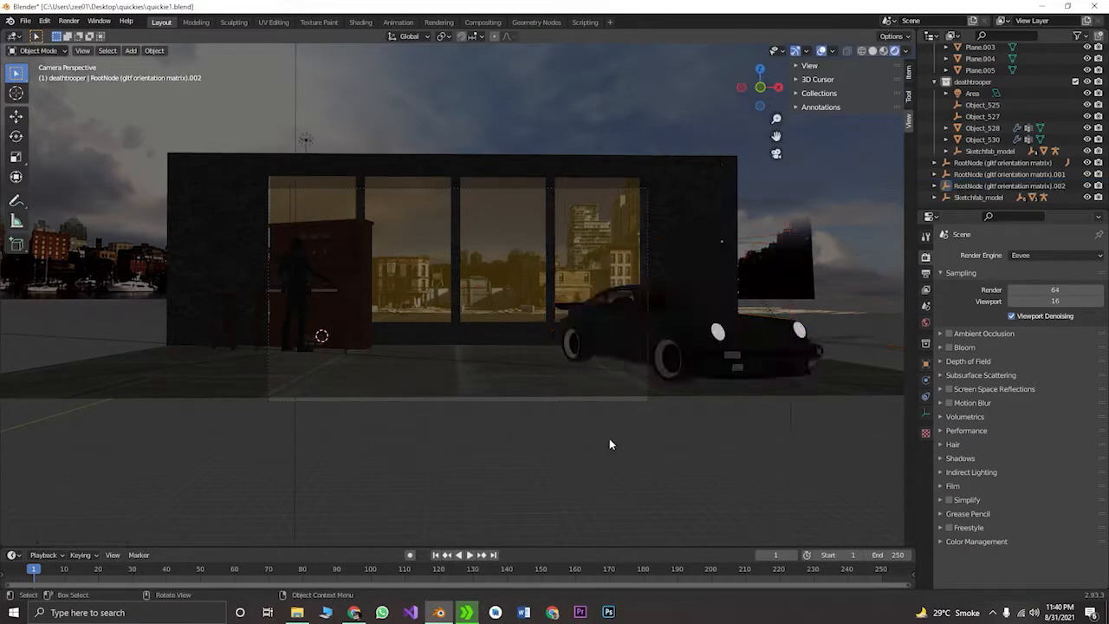
Scale up the area light above the room to about a third of the wall's width, closing the download notice
key(KP_0)
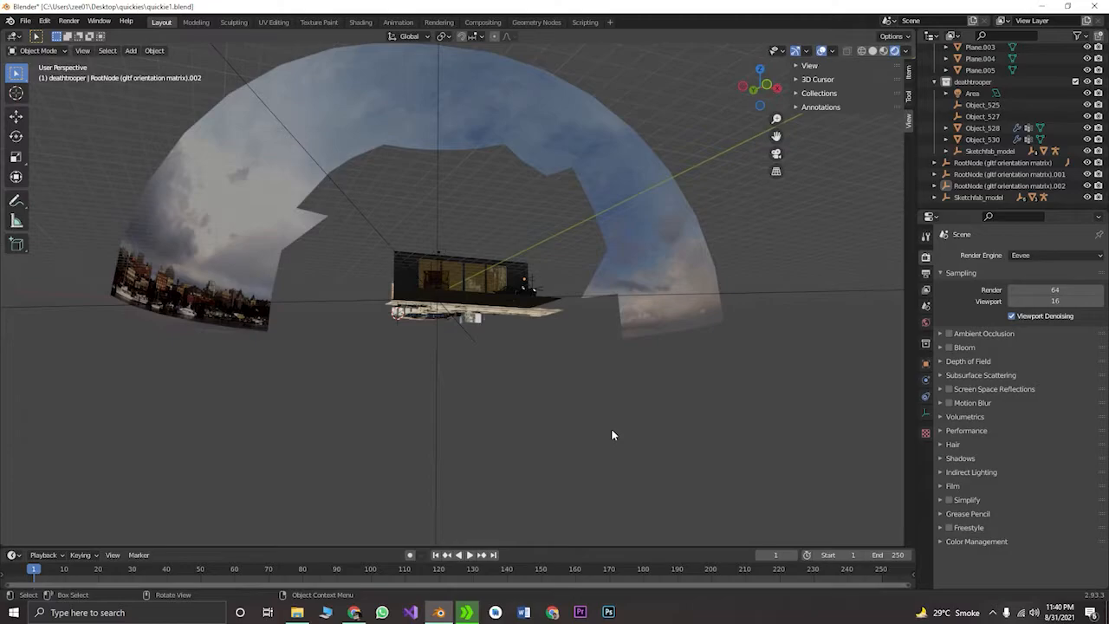
key(KP_0)
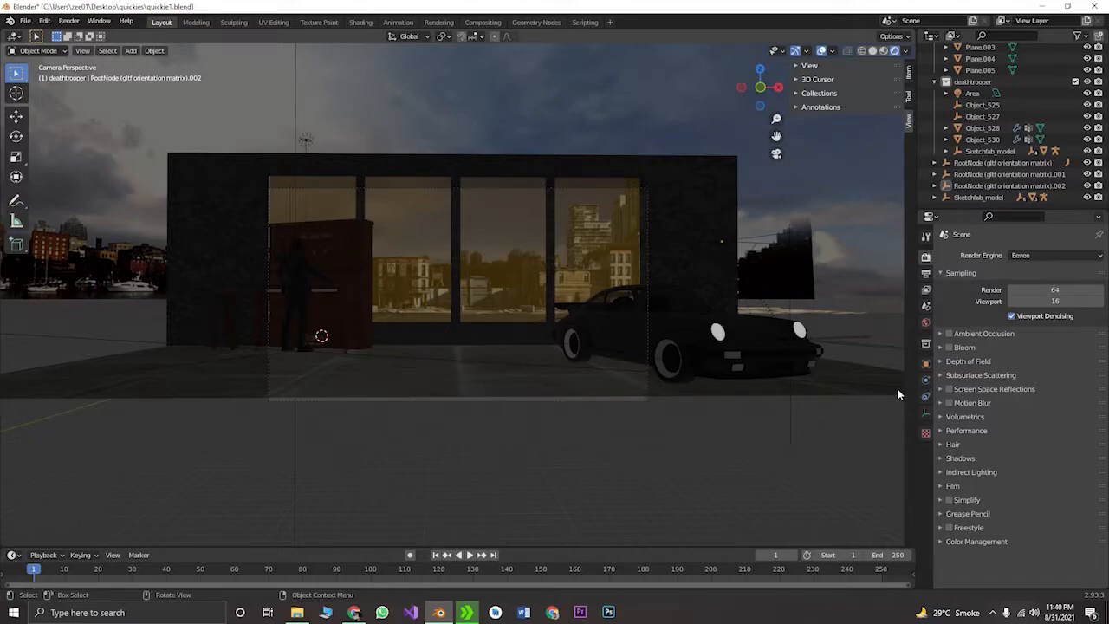
scroll(277, 81, down, 2)
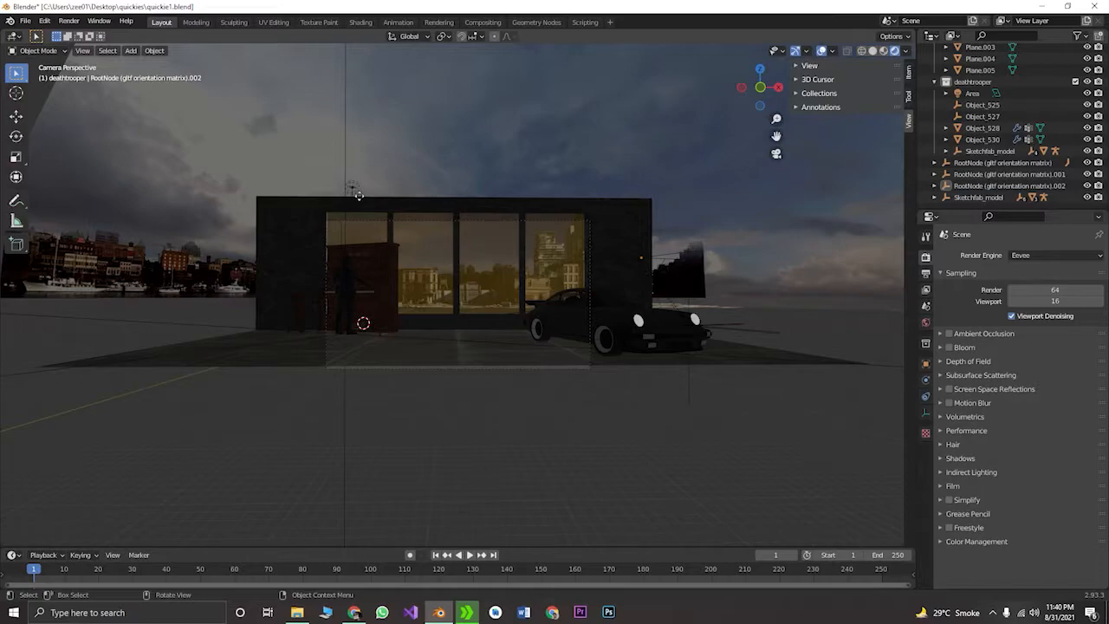
click(358, 195)
middle_drag(359, 198, 451, 222)
key(s)
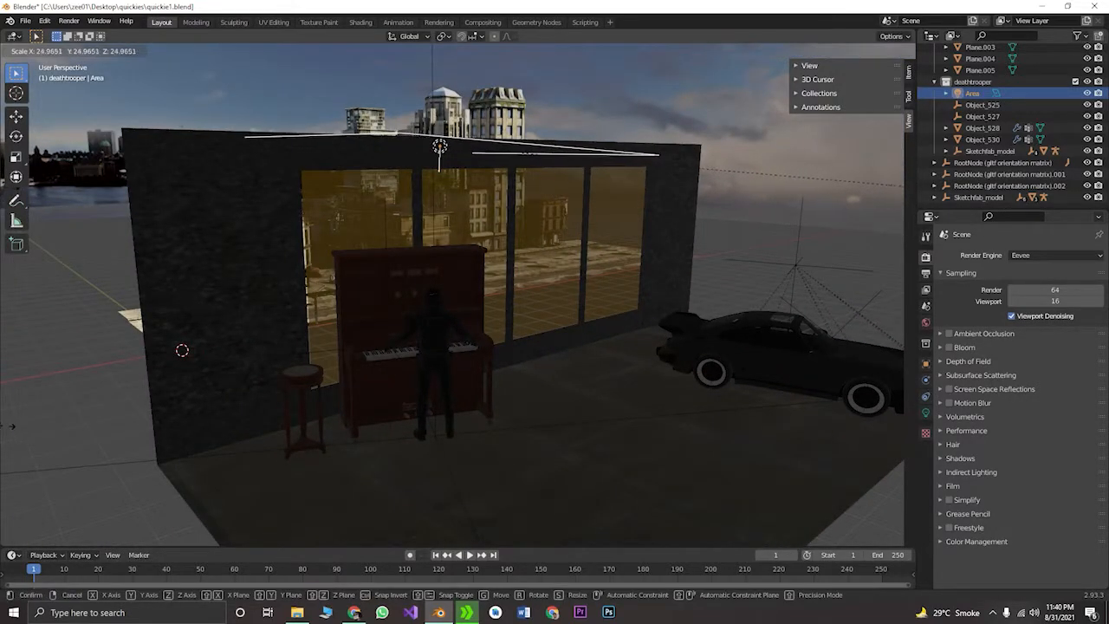
click(723, 310)
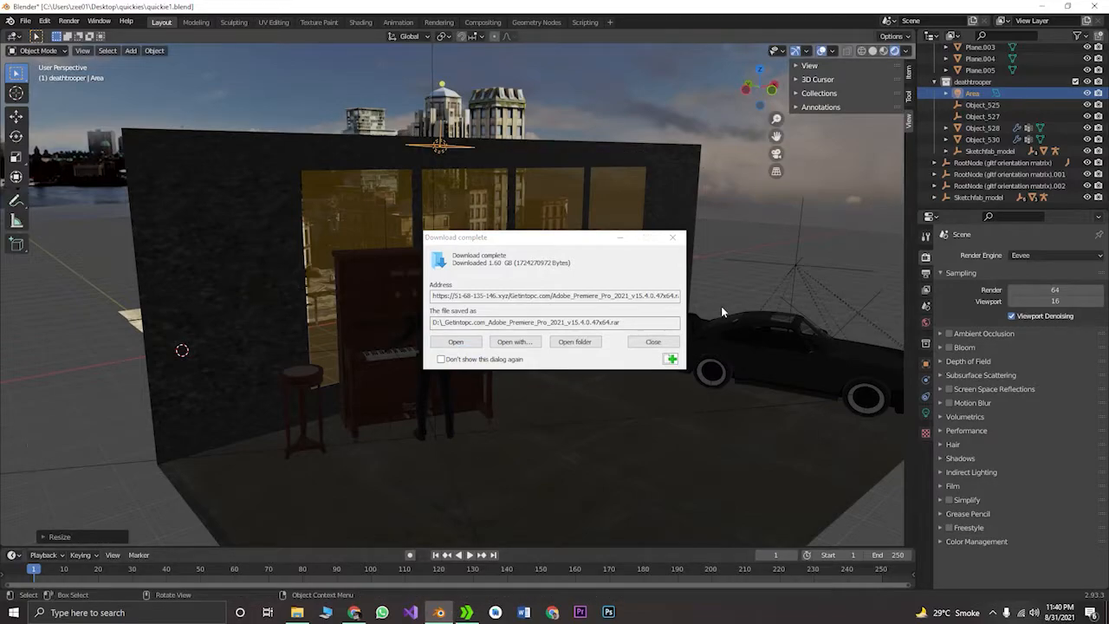
click(666, 341)
key(s)
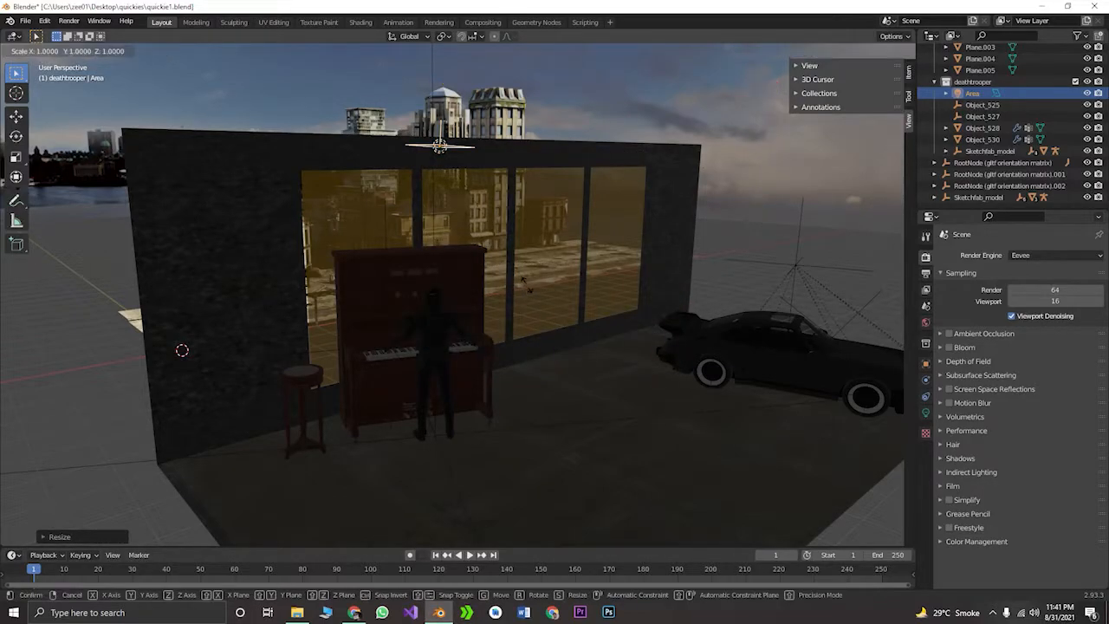
click(16, 253)
key(KP_0)
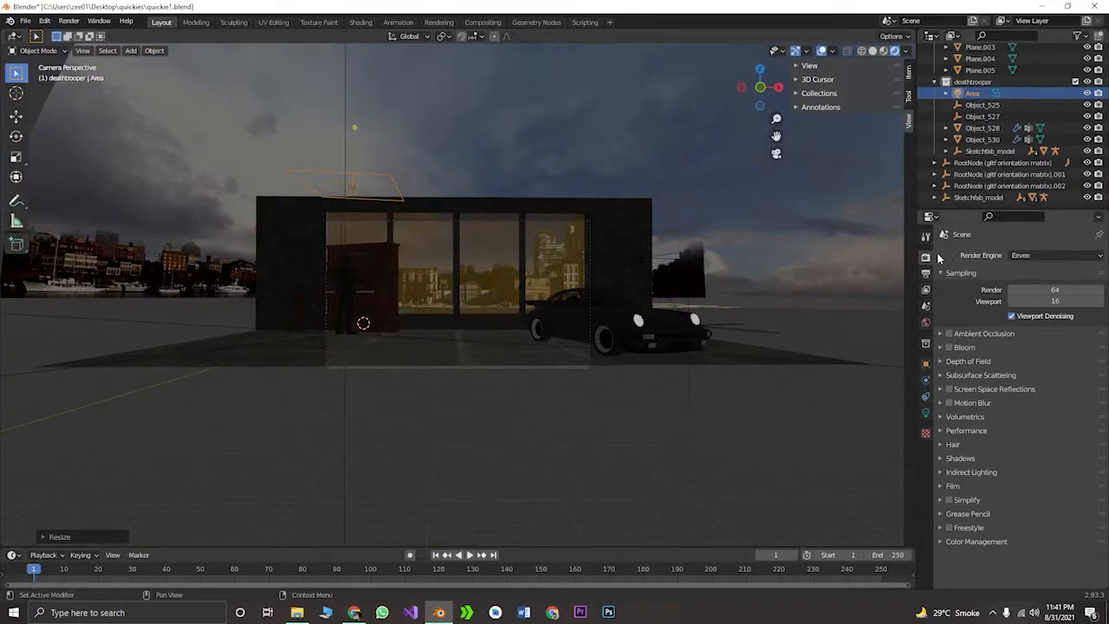
Switch the render engine back to Cycles and set the area light's power to 10000 W
click(1043, 256)
click(1001, 294)
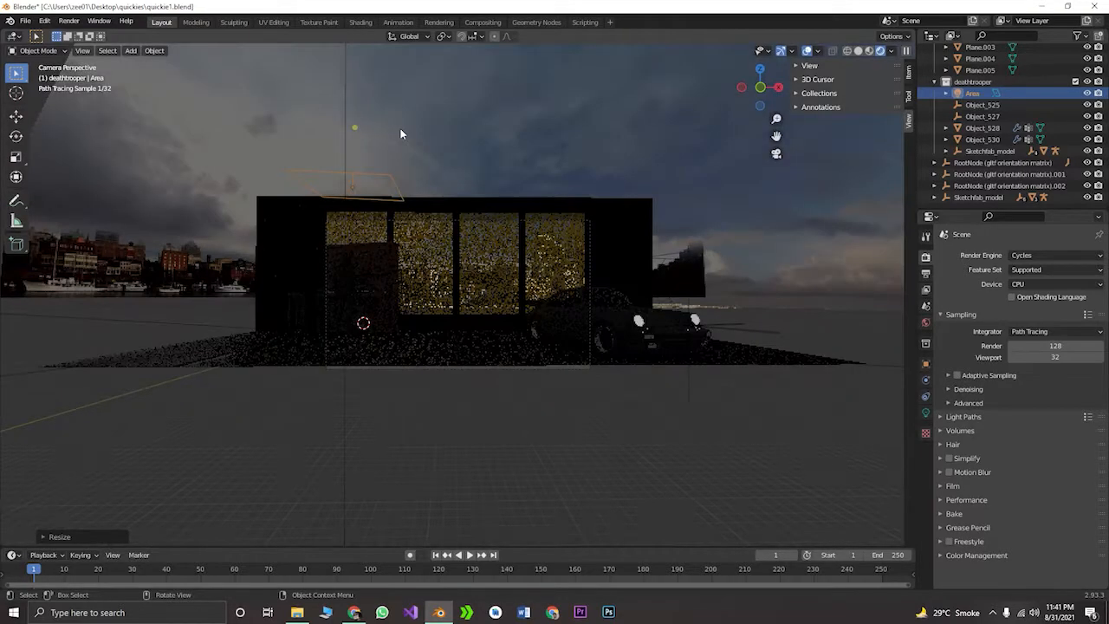
click(925, 414)
click(1057, 332)
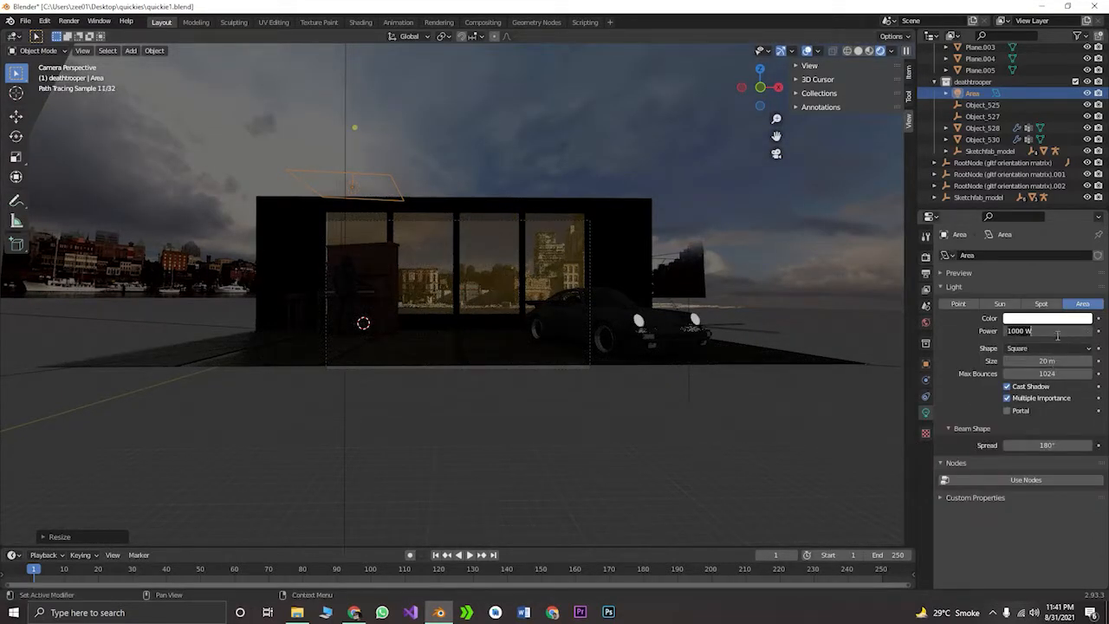
text(10000)
key(Return)
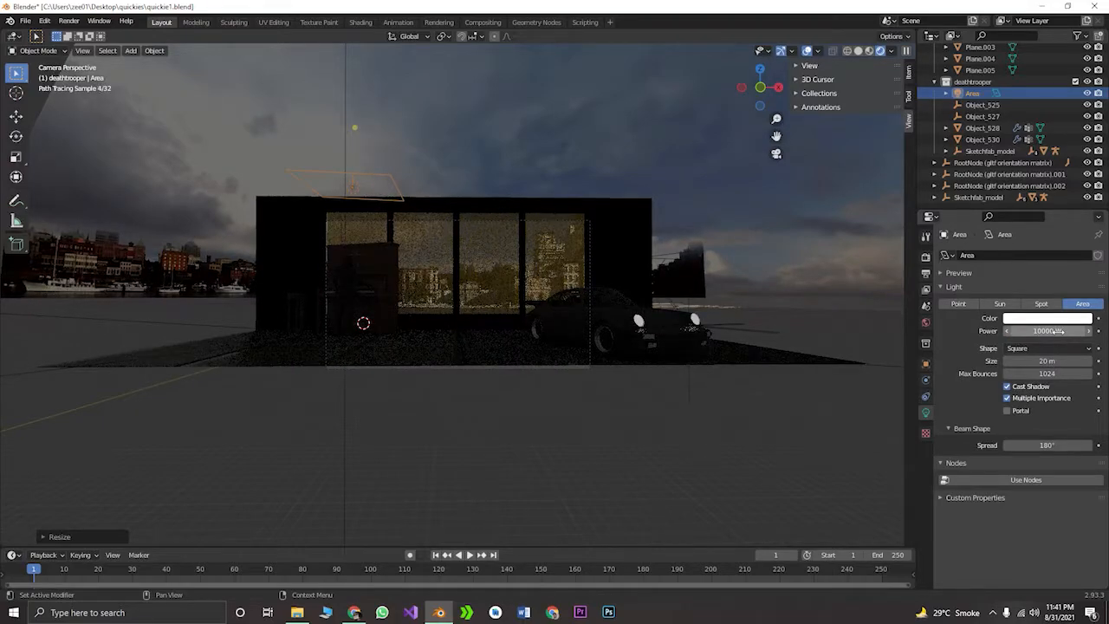
Increase the area light's power to 100000 W
click(1059, 332)
text(1)
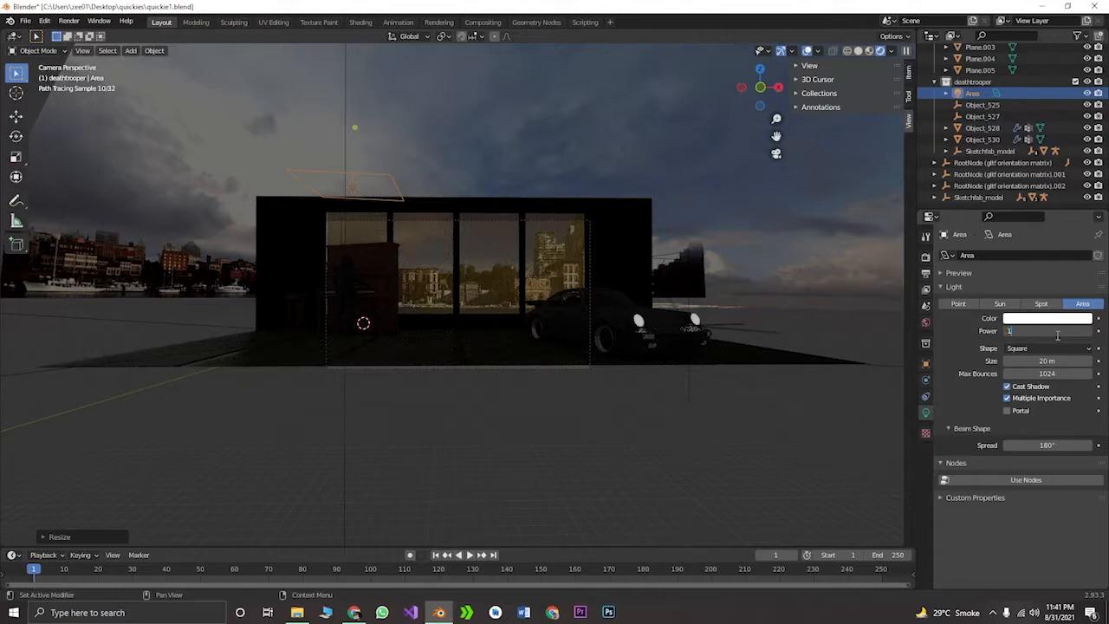
text(00000)
key(Return)
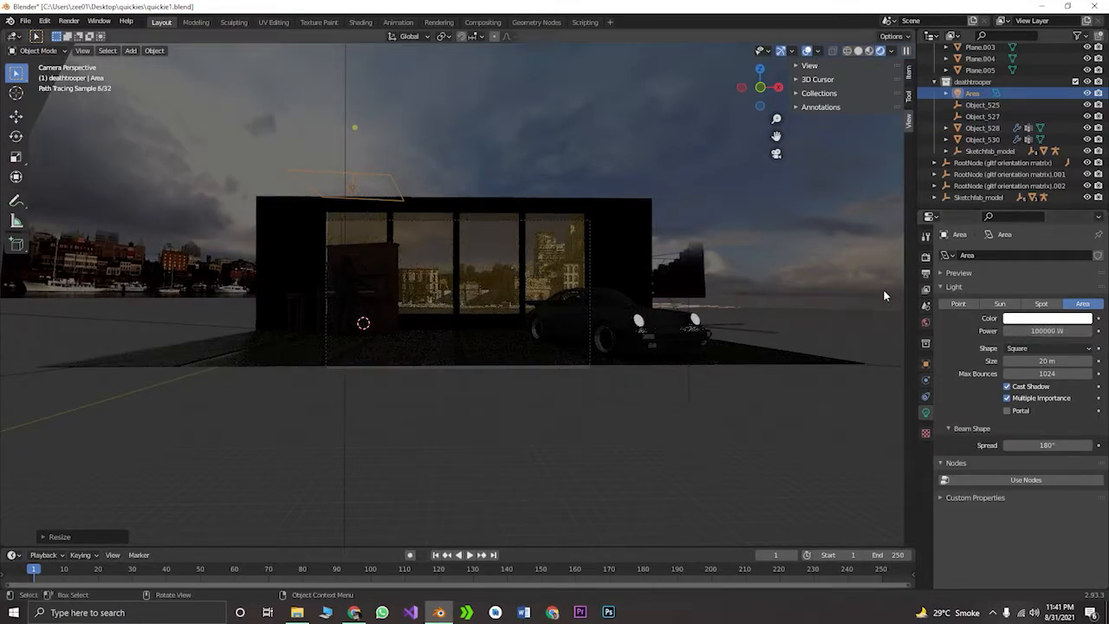
Try the Spot, Sun and Point types for the light above the room and return it to Area
click(1042, 304)
click(998, 304)
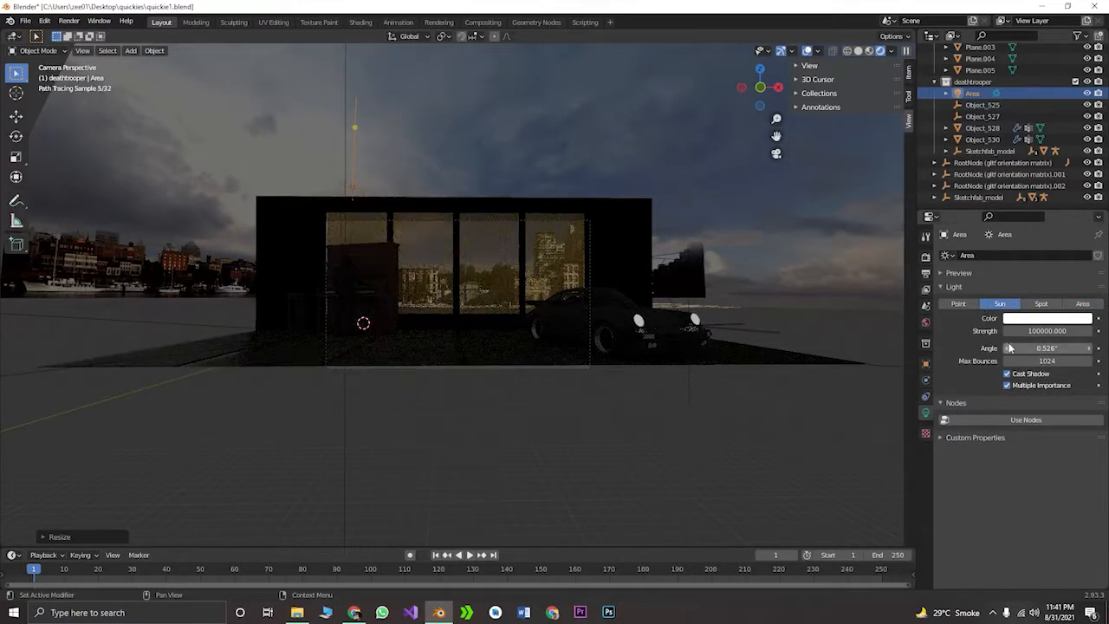
click(958, 304)
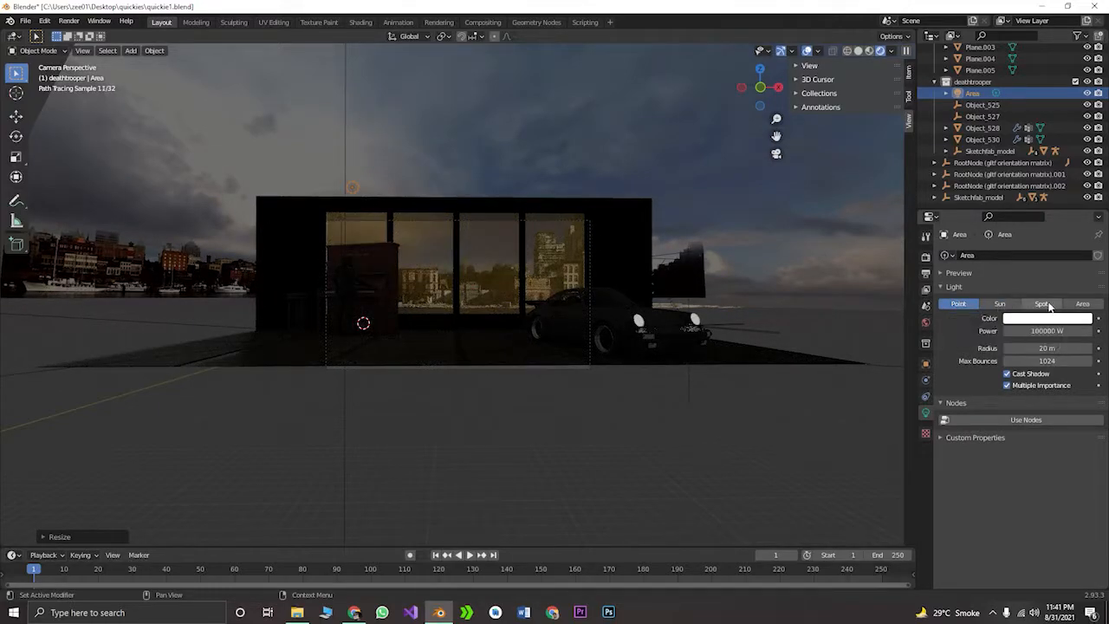
click(1077, 305)
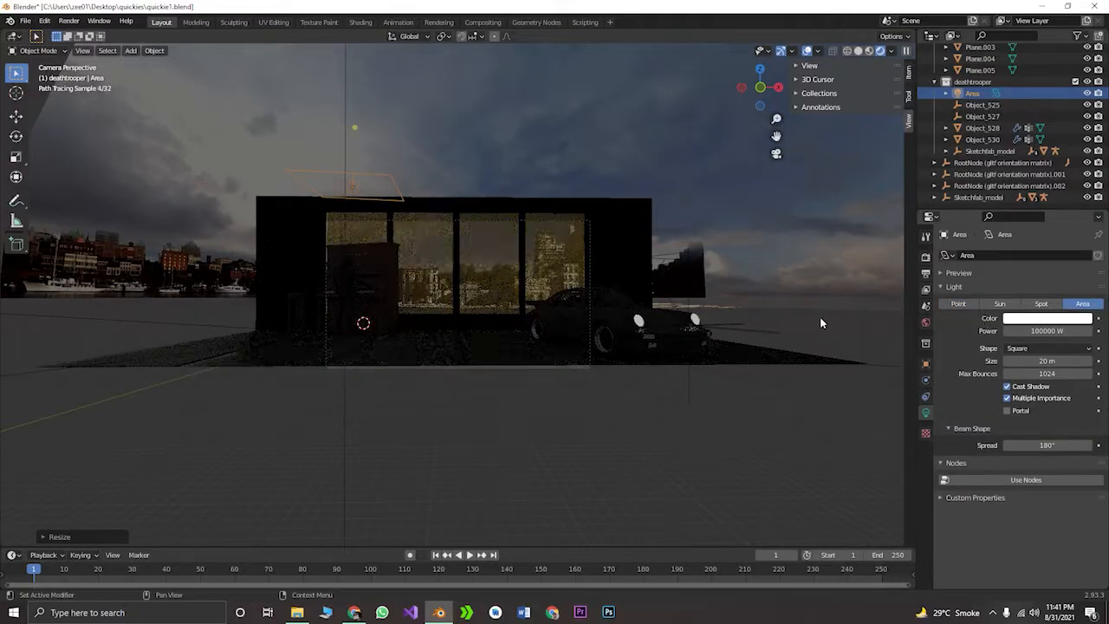
Change the area light's color to a saturated red and check the lighting in the camera view
click(1050, 319)
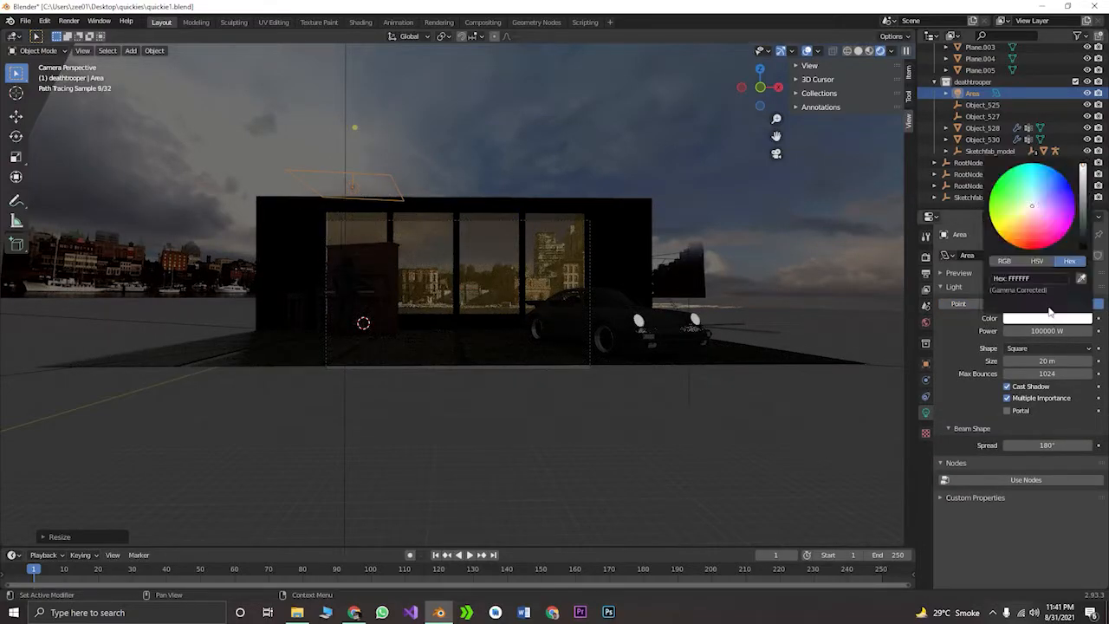
mouse_move(1036, 209)
mouse_down()
mouse_move(1023, 220)
mouse_move(1017, 247)
mouse_move(1027, 250)
mouse_up()
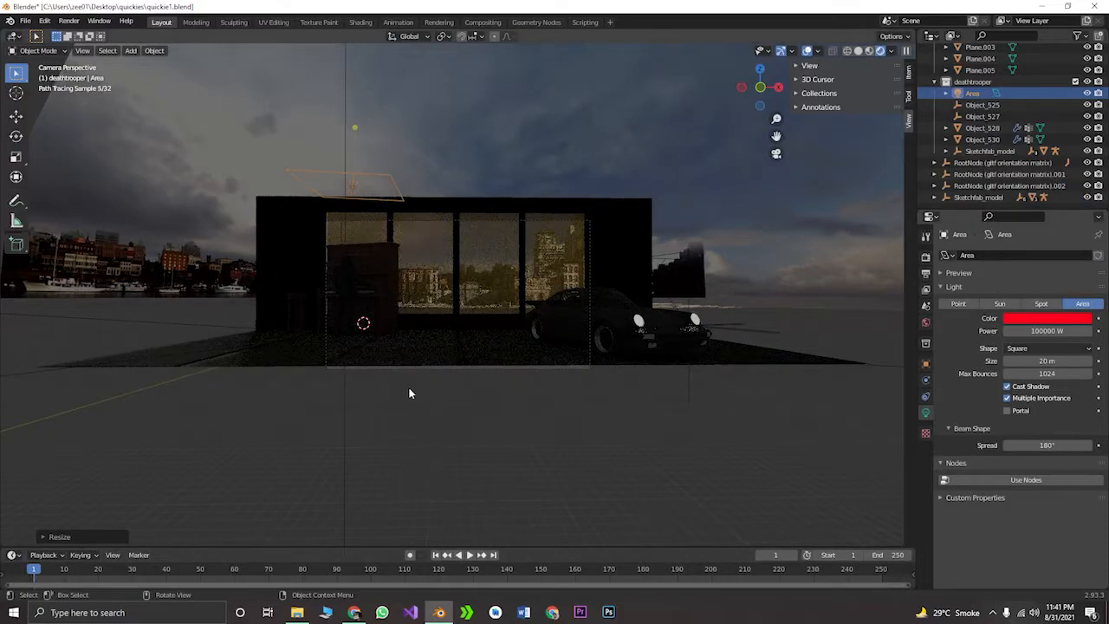
scroll(273, 320, up, 4)
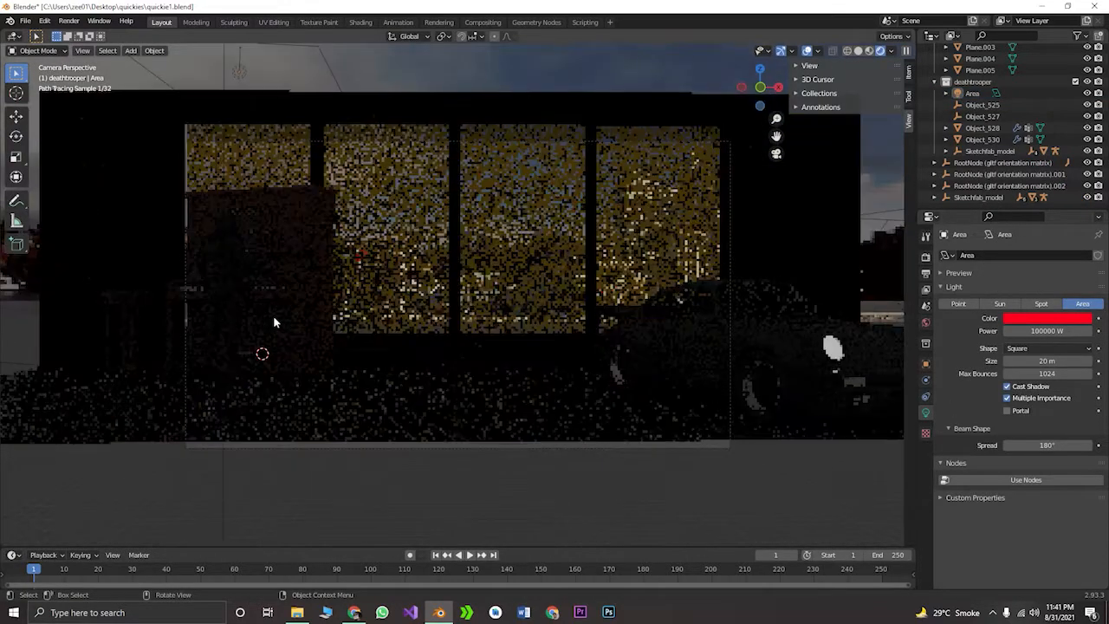
scroll(273, 322, up, 2)
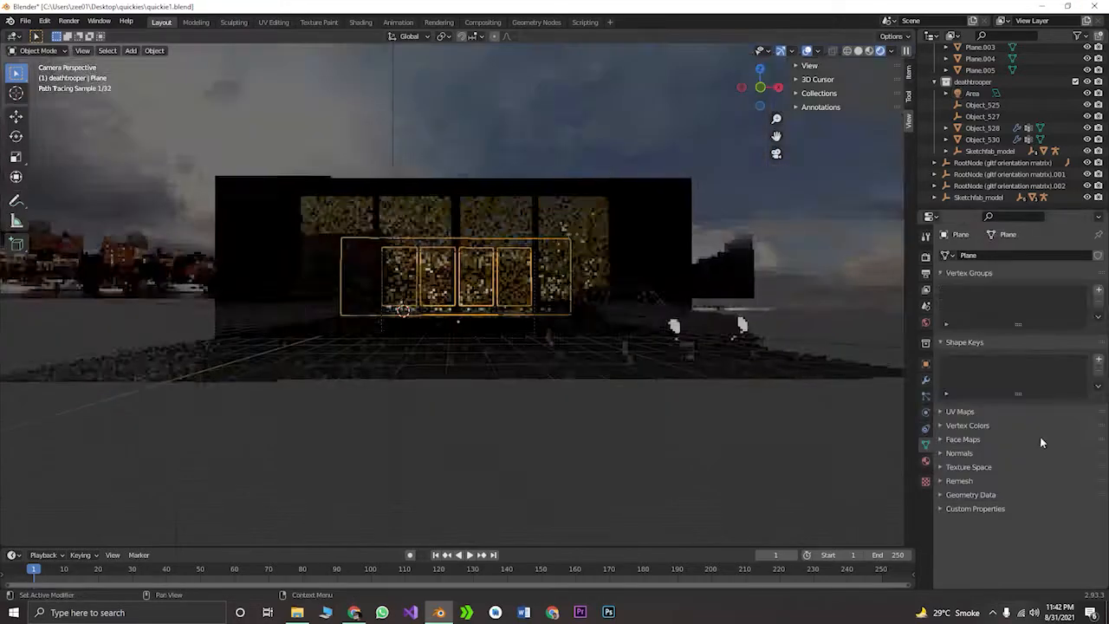
scroll(787, 402, down, 3)
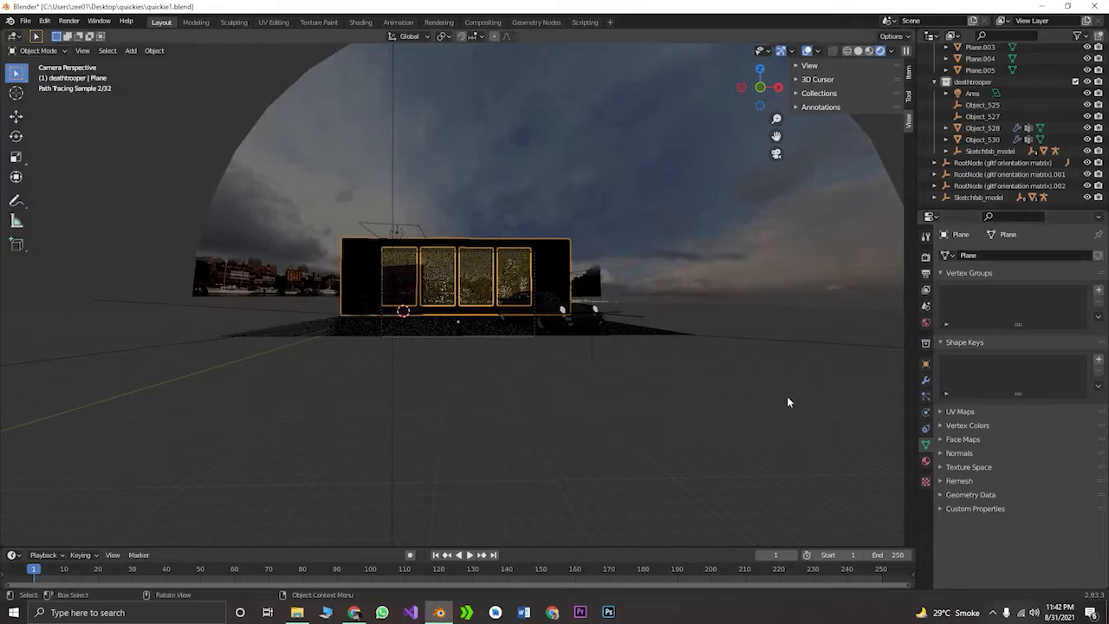
Save the scene file and try to shift the camera vertically along the Z axis
scroll(532, 159, up, 6)
key(ctrl+s)
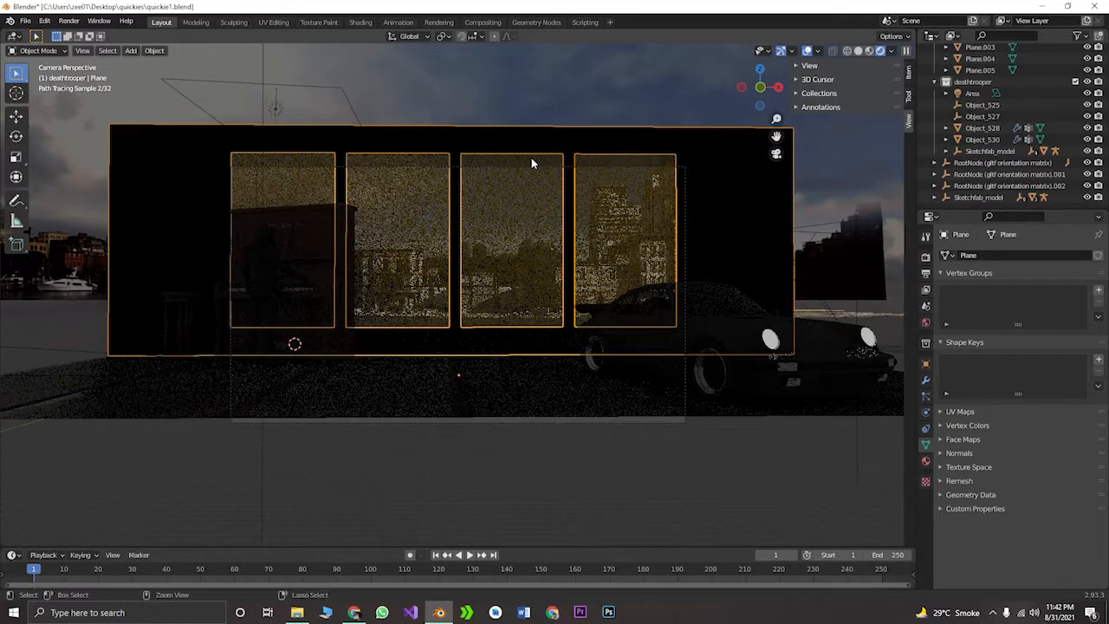
scroll(531, 157, up, 2)
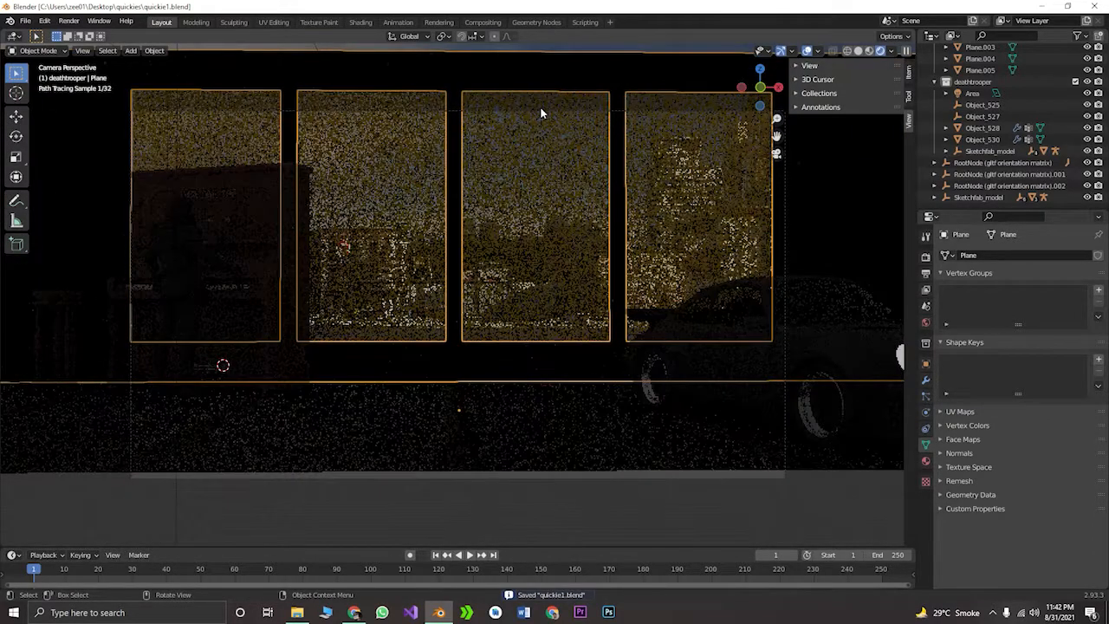
click(541, 113)
key(g)
key(z)
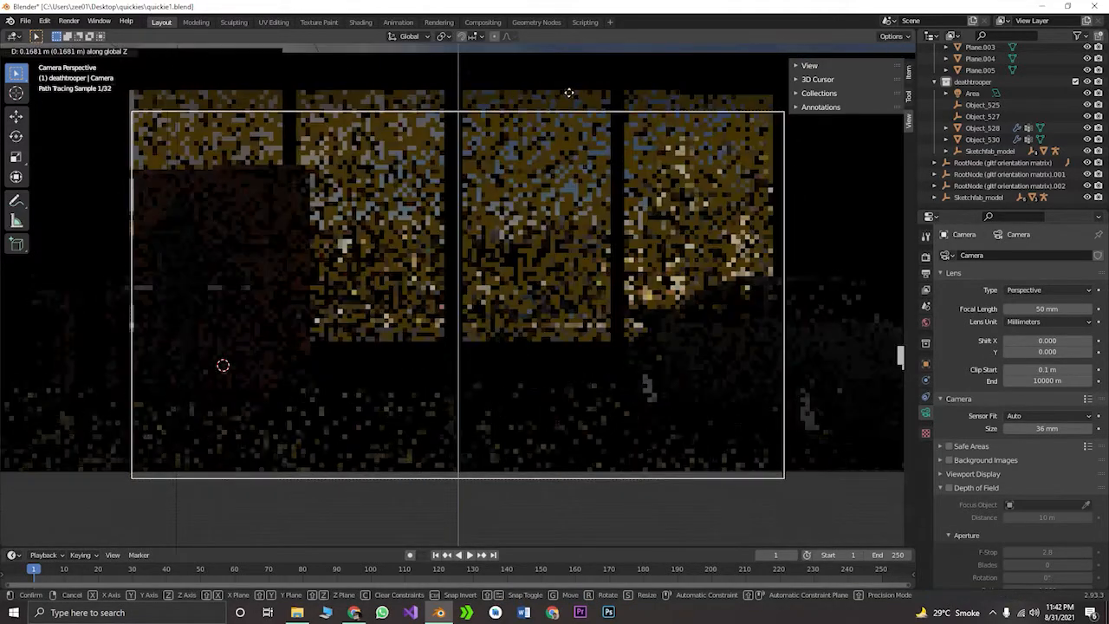
click(569, 520)
Switch the render engine to Eevee and raise the camera slightly along the Z axis to adjust the room's framing
click(926, 257)
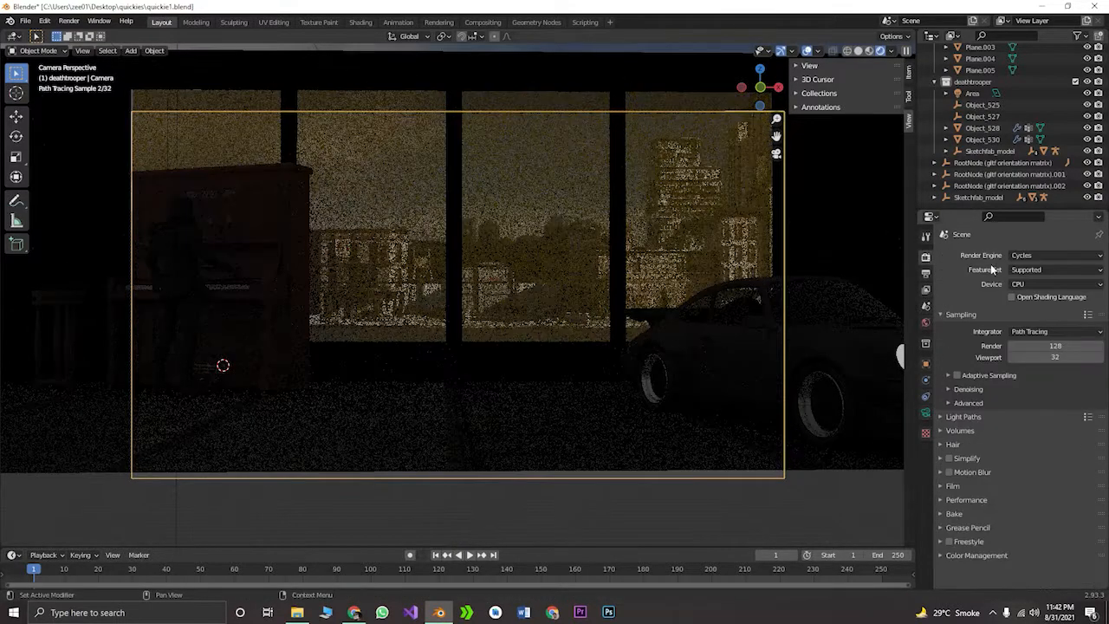
click(1023, 255)
click(1022, 270)
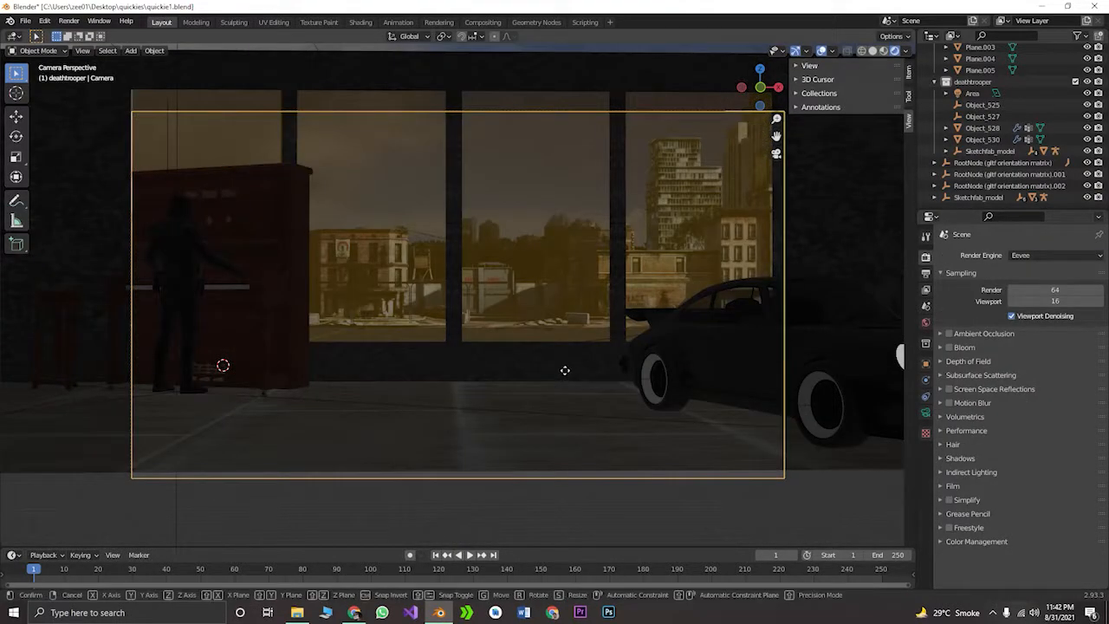
key(g)
key(z)
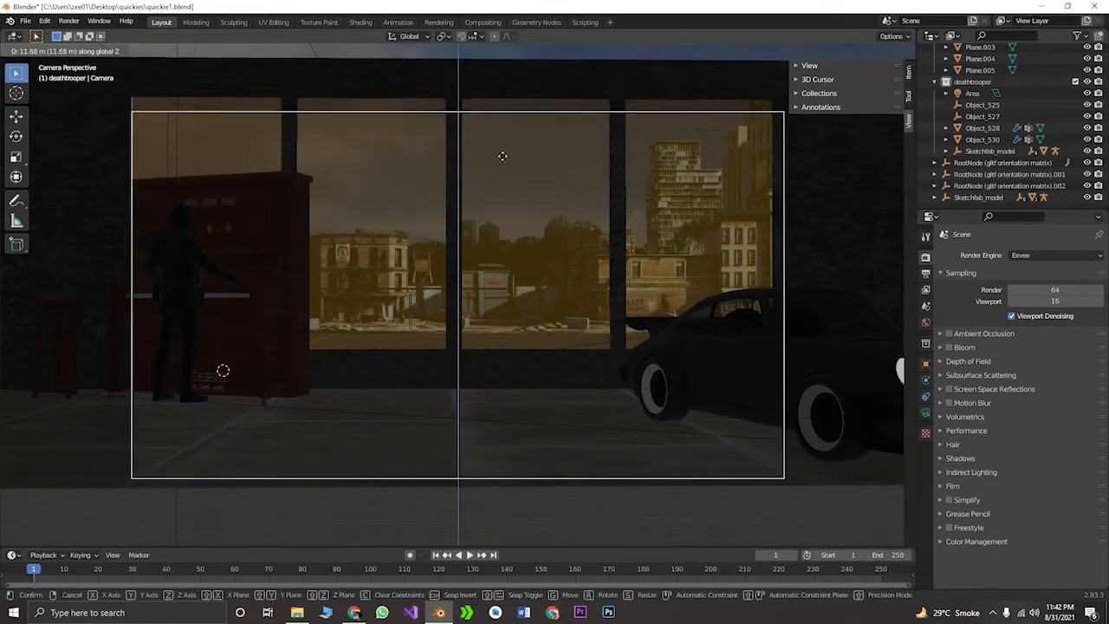
click(542, 345)
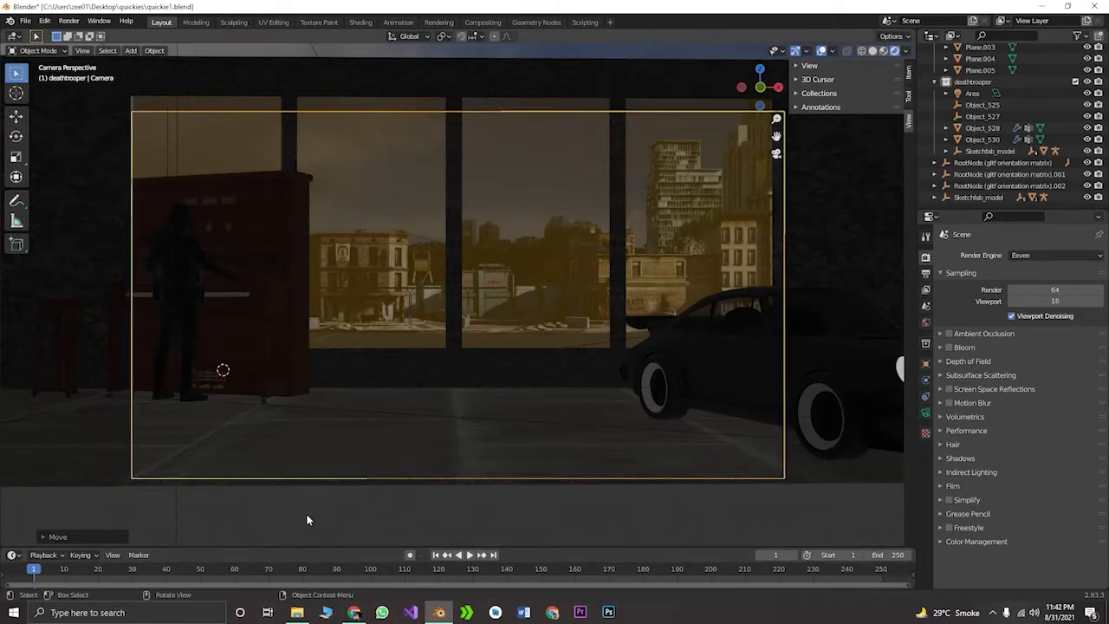
Delete the area light above the room and add a mesh plane to the scene
scroll(308, 511, down, 3)
click(434, 441)
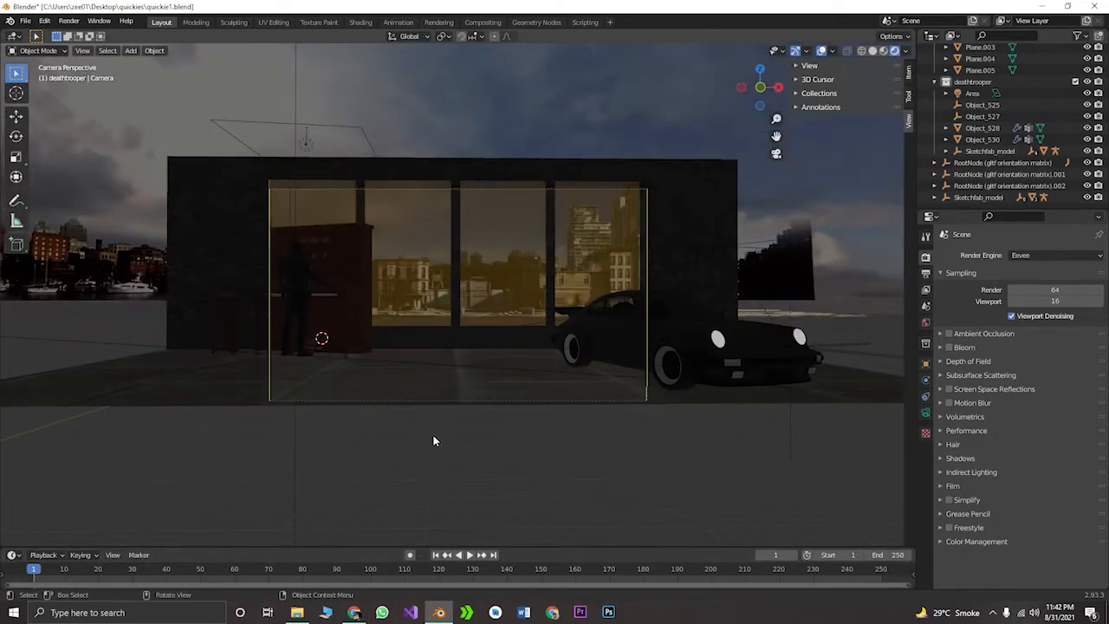
click(325, 126)
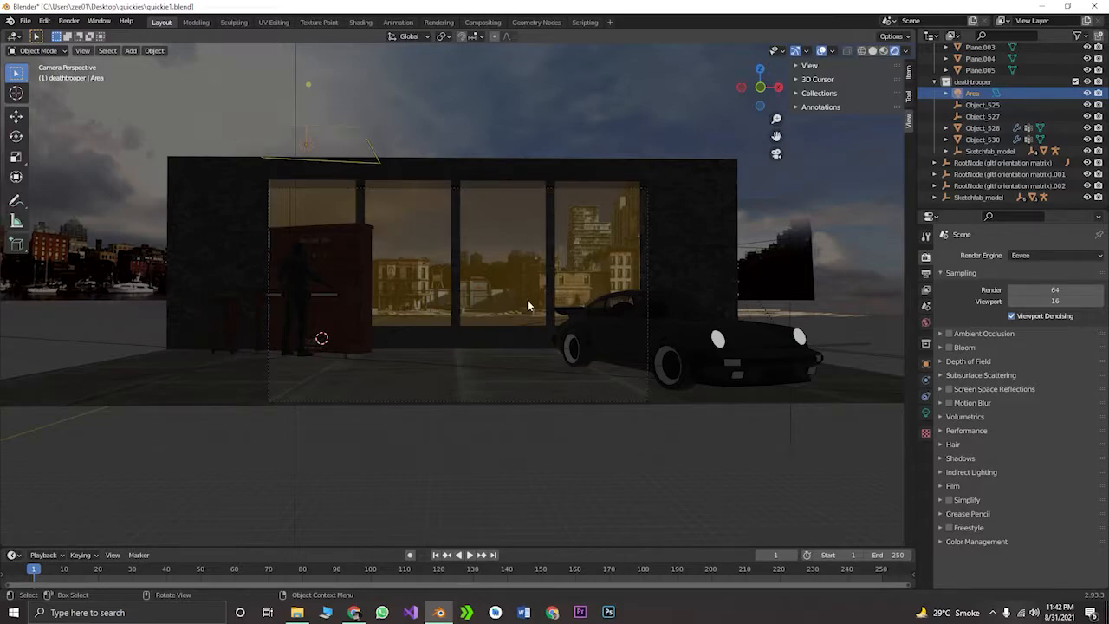
key(x)
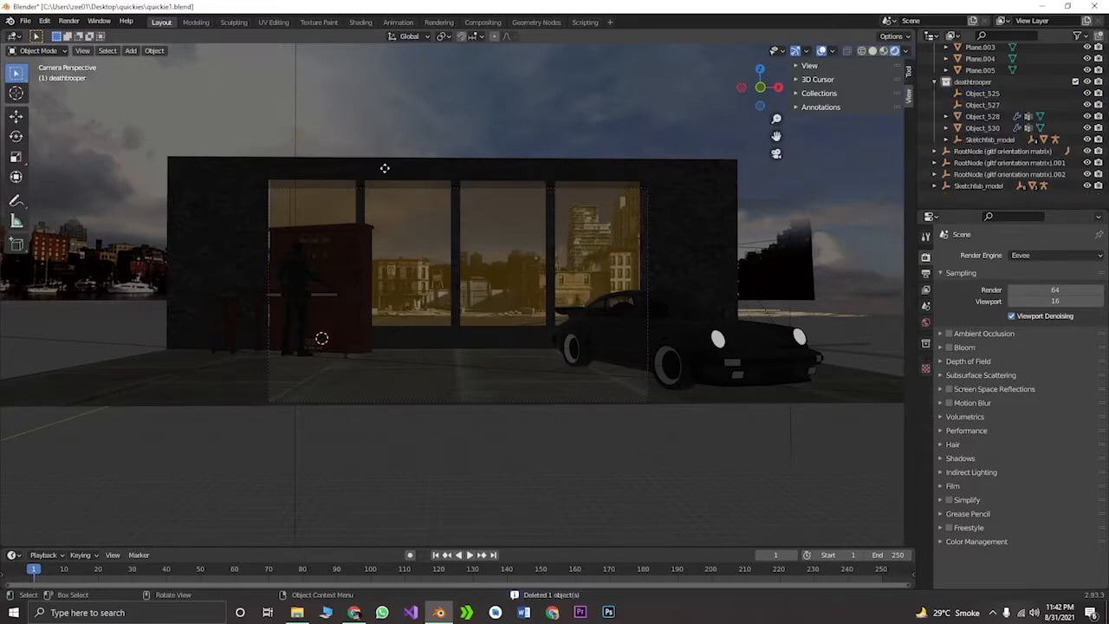
key(shift+a)
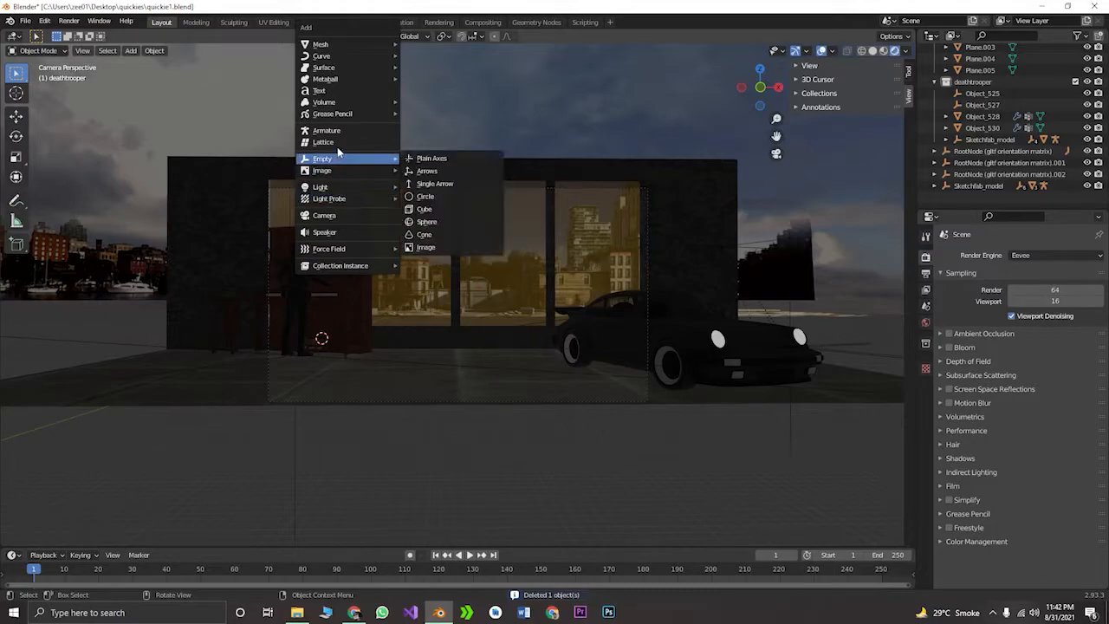
mouse_move(352, 44)
click(418, 46)
Raise the new plane along the Z axis to about the height of the tall tower and scale it up roughly 28 times
middle_drag(280, 290, 405, 297)
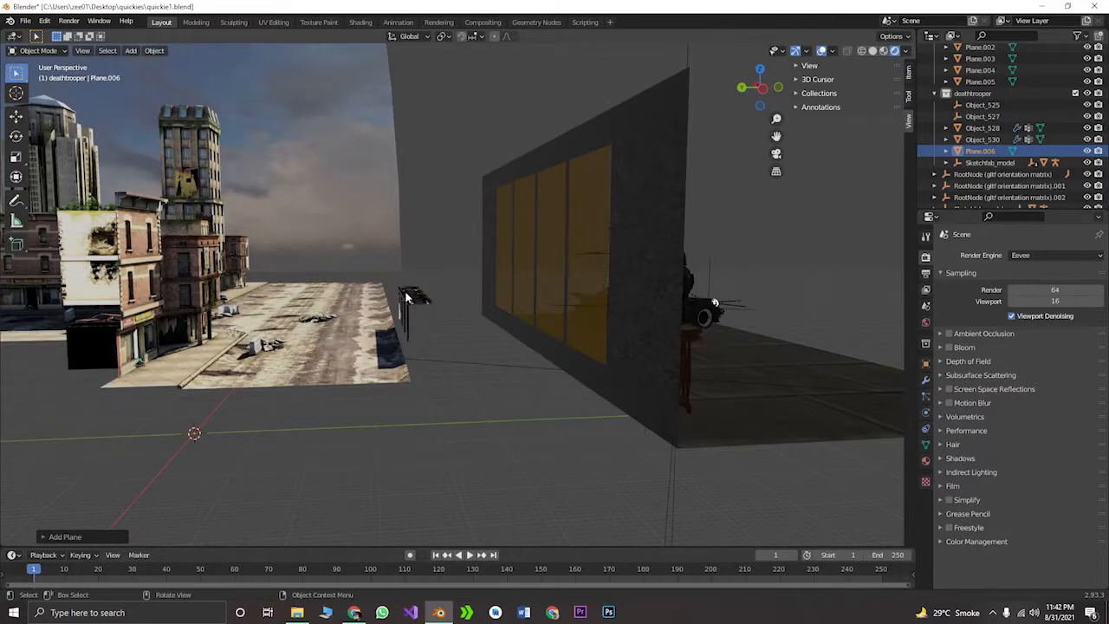
key(g)
key(z)
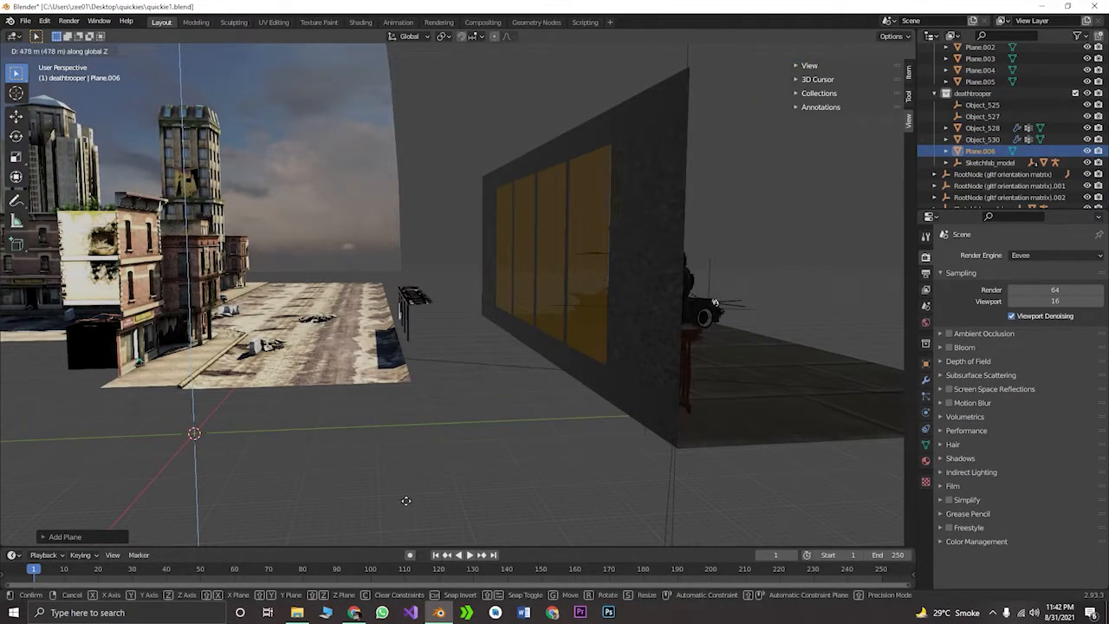
click(402, 473)
key(s)
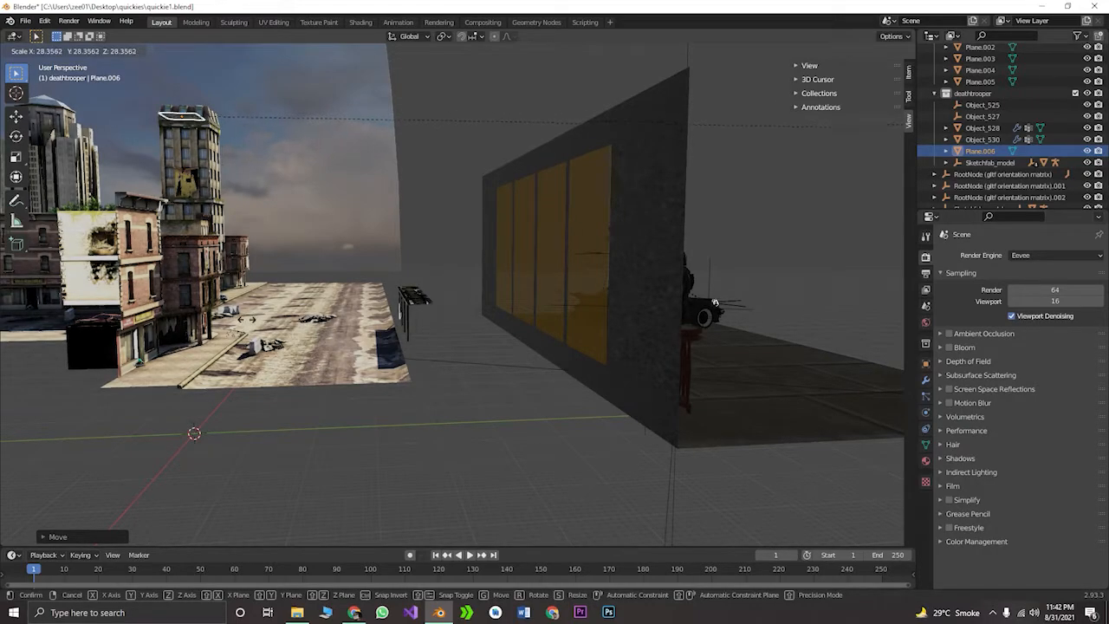
click(370, 164)
Move the plane along the Y axis to above the piano and death trooper and enlarge it by a factor of about 2.7
middle_drag(371, 164, 402, 192)
key(g)
key(y)
click(720, 191)
mouse_move(674, 250)
middle_down()
mouse_move(548, 236)
mouse_move(668, 247)
middle_up()
scroll(668, 246, up, 3)
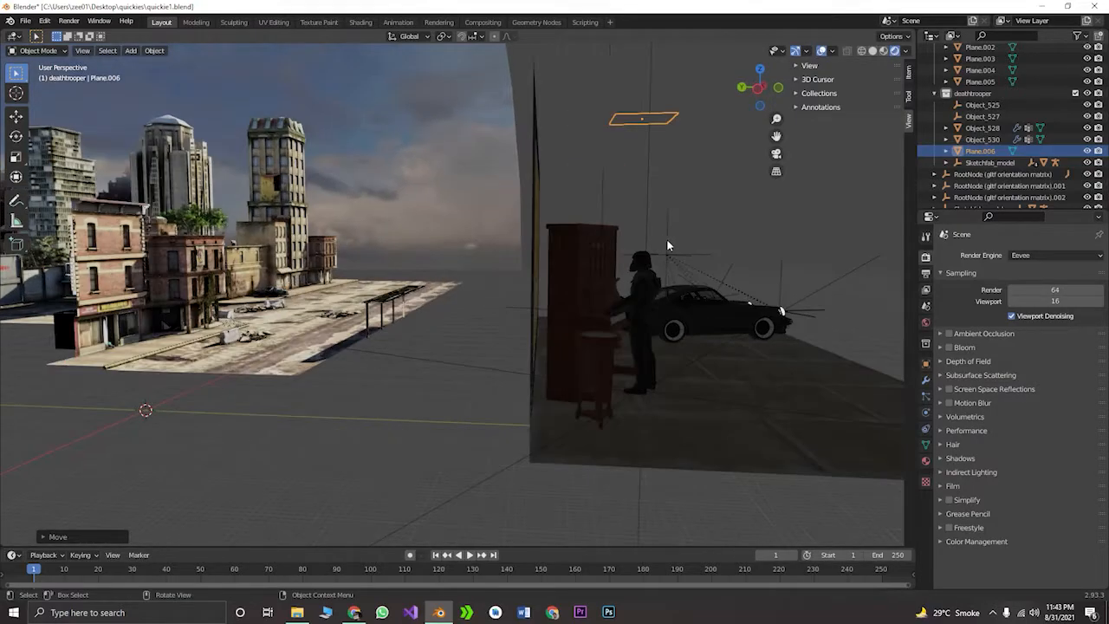
key(s)
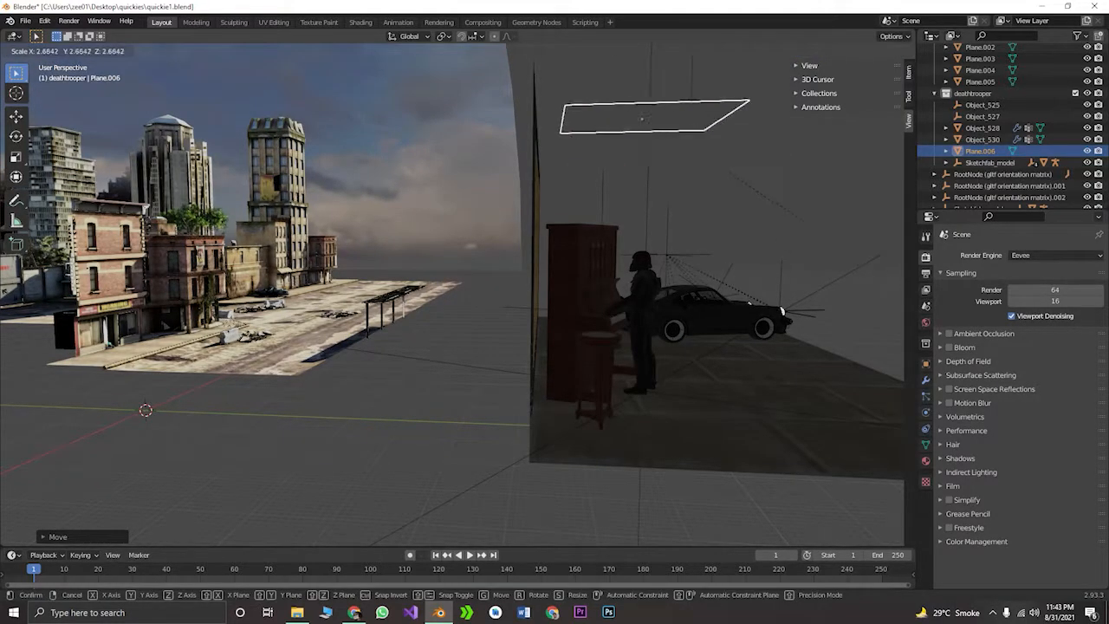
click(660, 374)
middle_drag(661, 374, 380, 358)
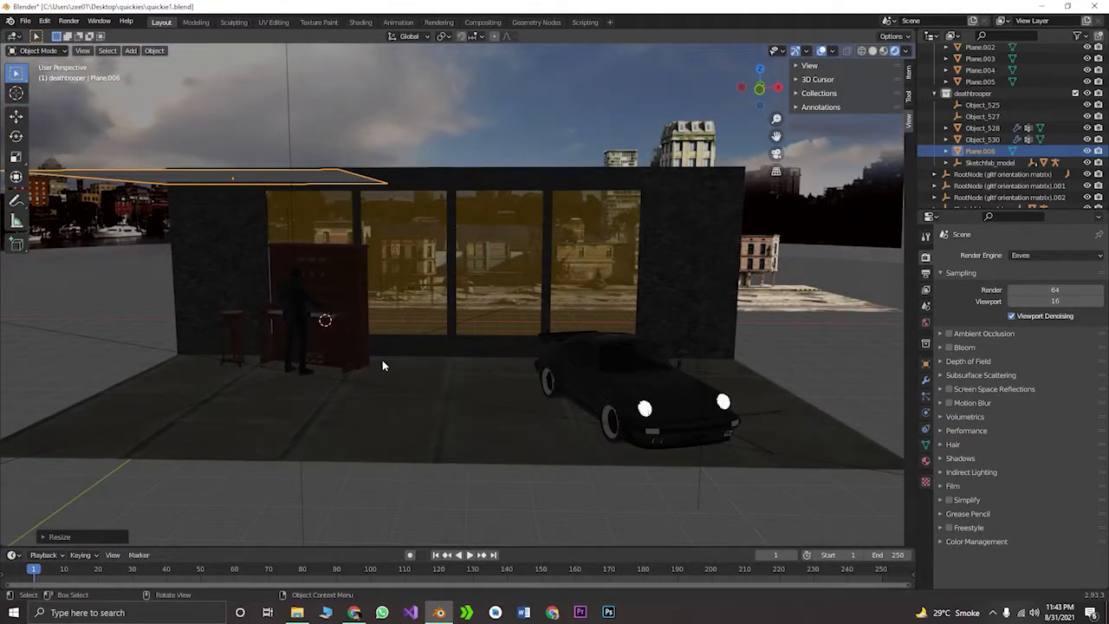
In the camera view, rotate the plane about the Y axis so it tilts steeply and faces the room's interior
key(KP_0)
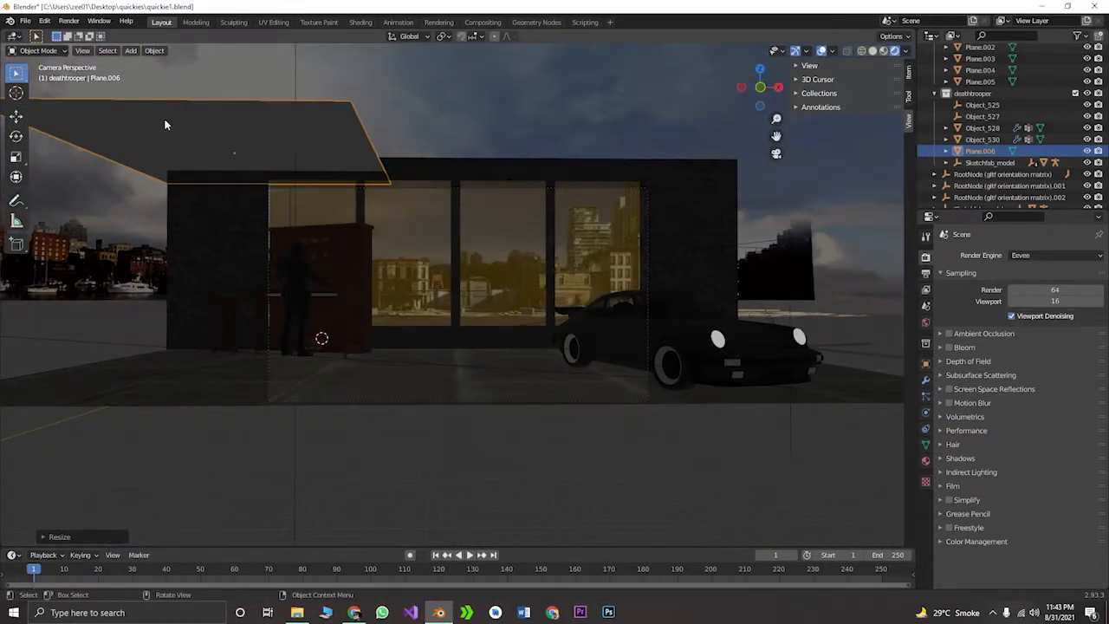
key(r)
key(y)
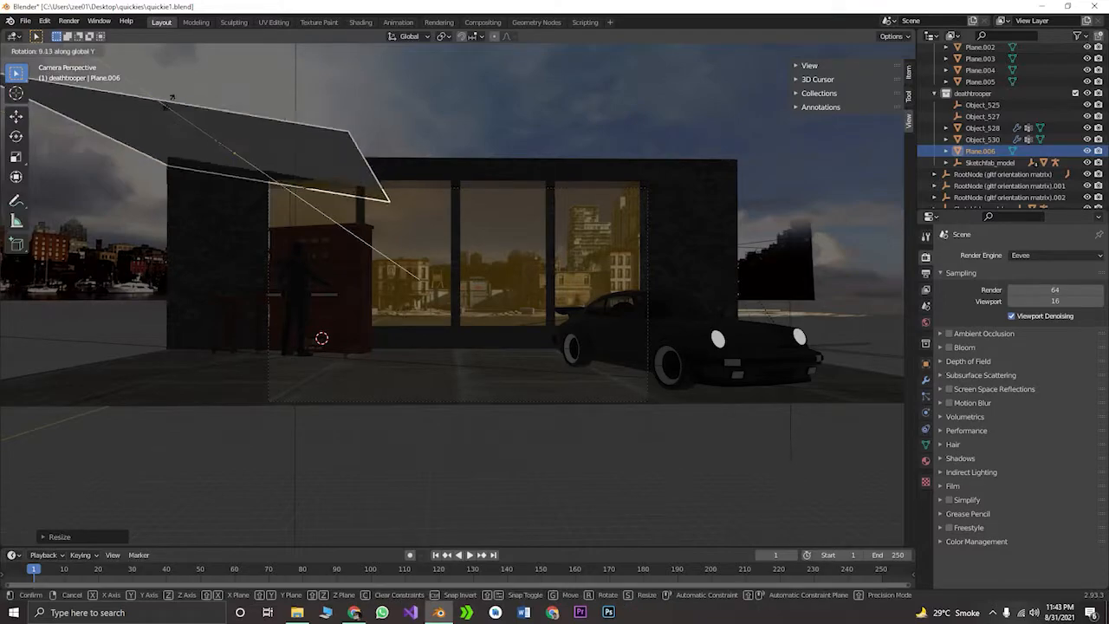
click(179, 164)
scroll(150, 168, down, 1)
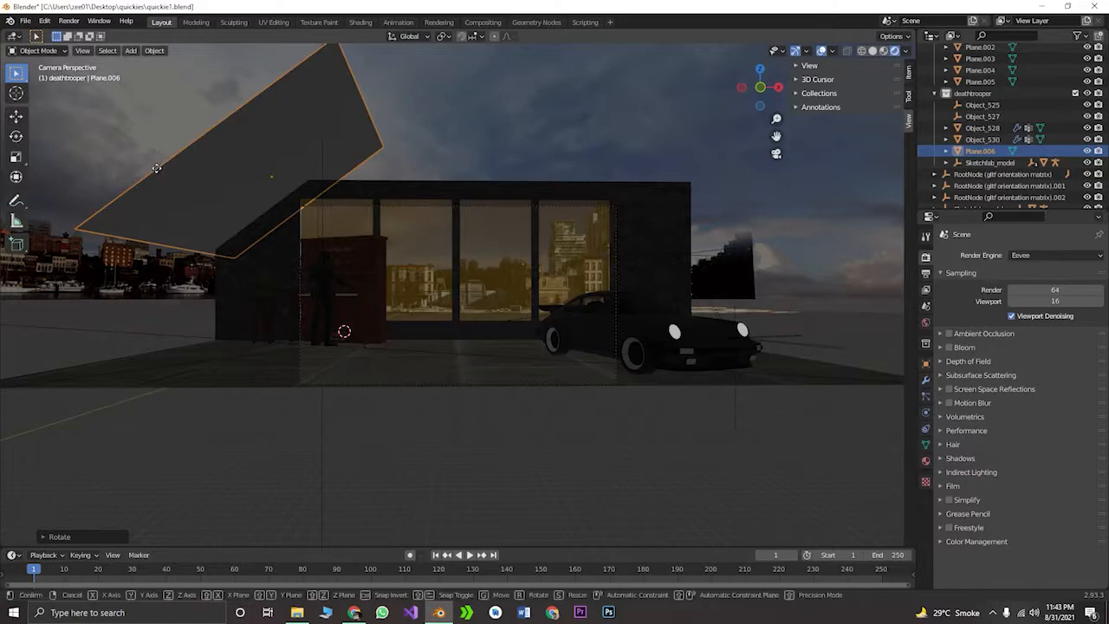
key(g)
key(y)
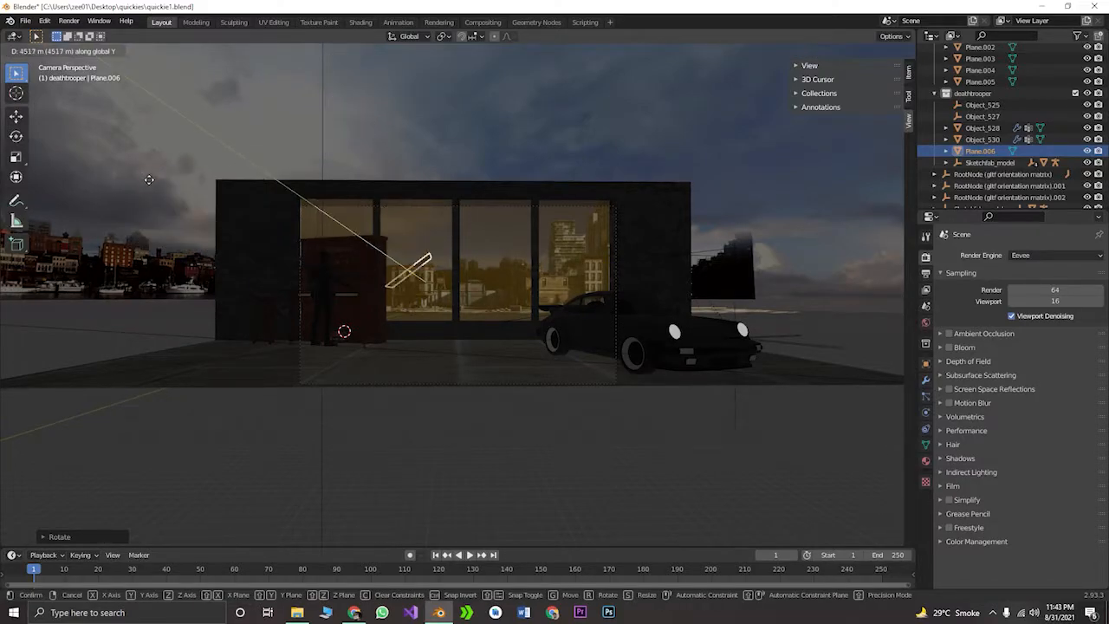
key(Escape)
Shift the tilted plane freely so it hangs outside the framed area, and check its position in the camera view
middle_drag(168, 186, 265, 211)
scroll(265, 260, down, 5)
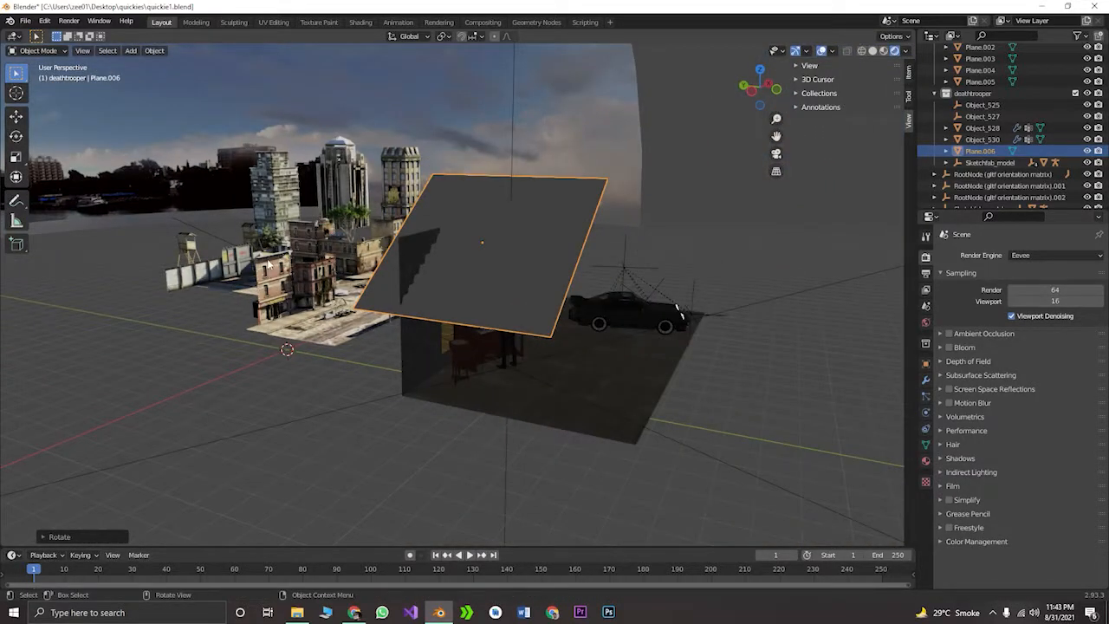
key(g)
click(331, 284)
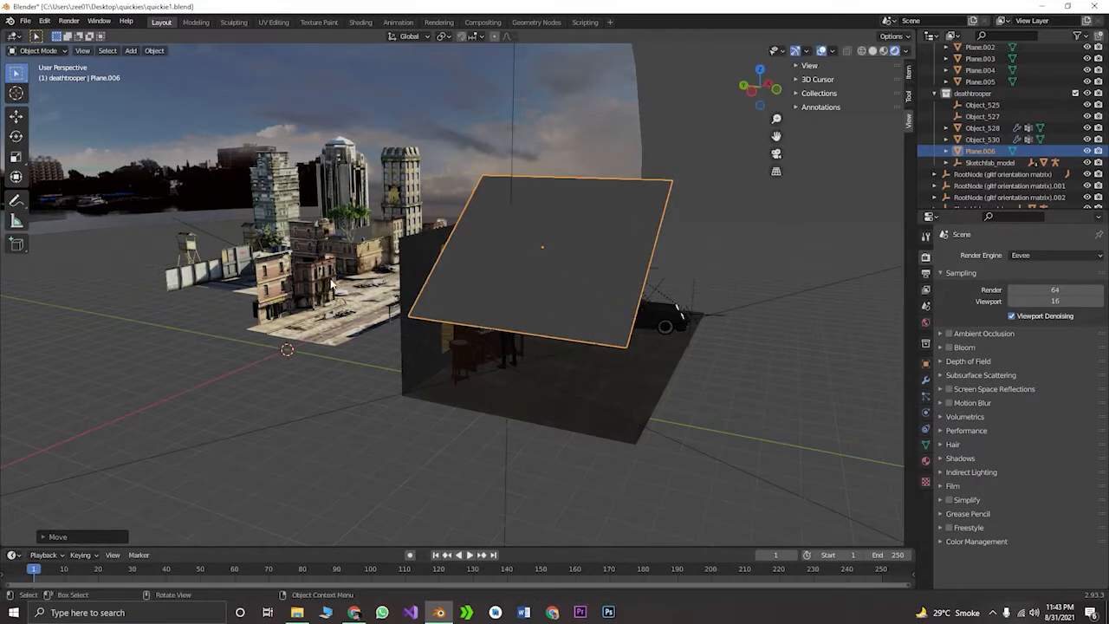
key(KP_0)
scroll(241, 263, up, 4)
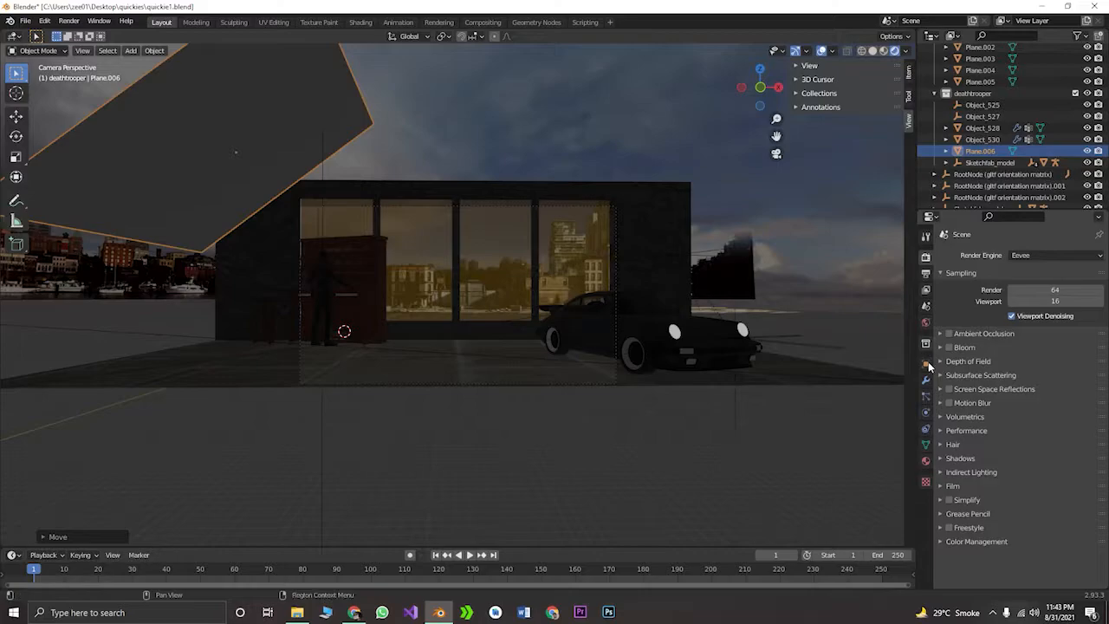
Give the tilted plane a new material with an Emission surface
click(926, 461)
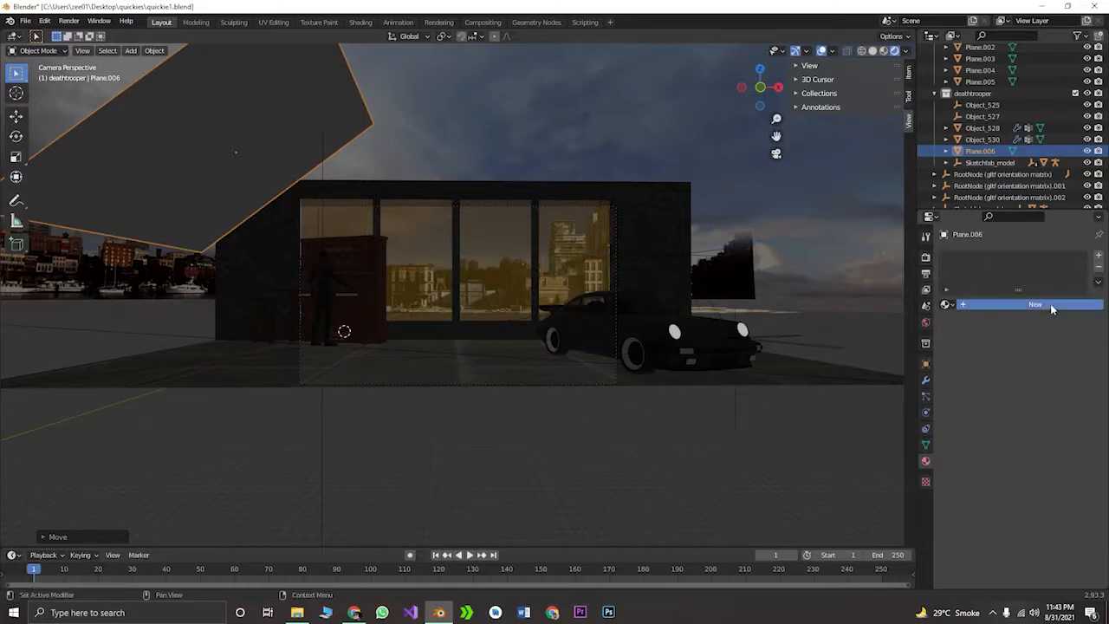
click(1035, 304)
click(1039, 374)
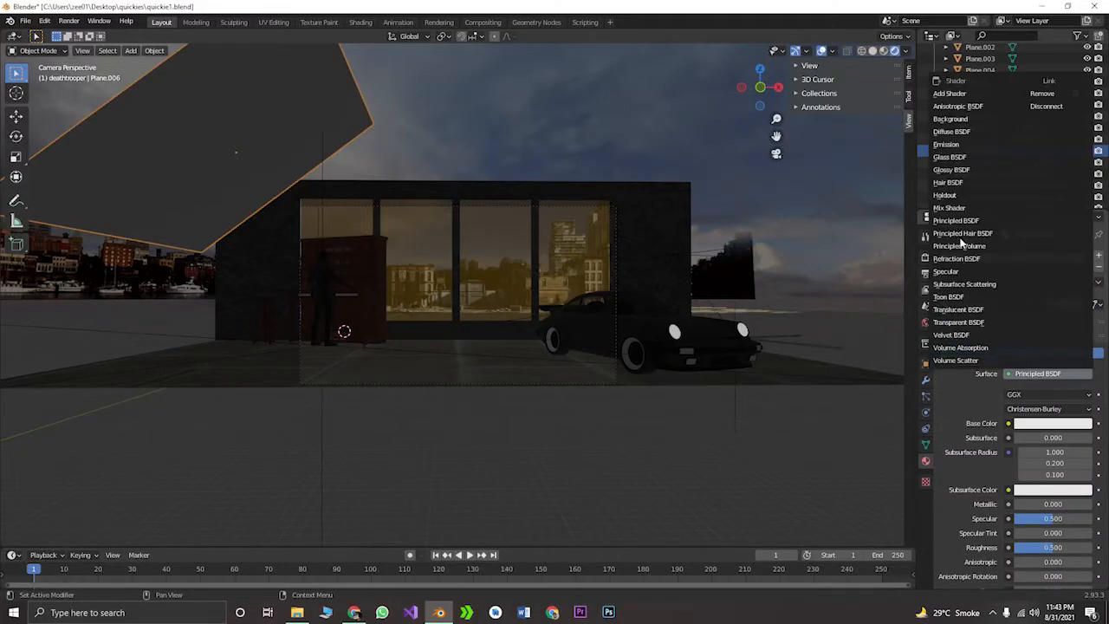
click(953, 144)
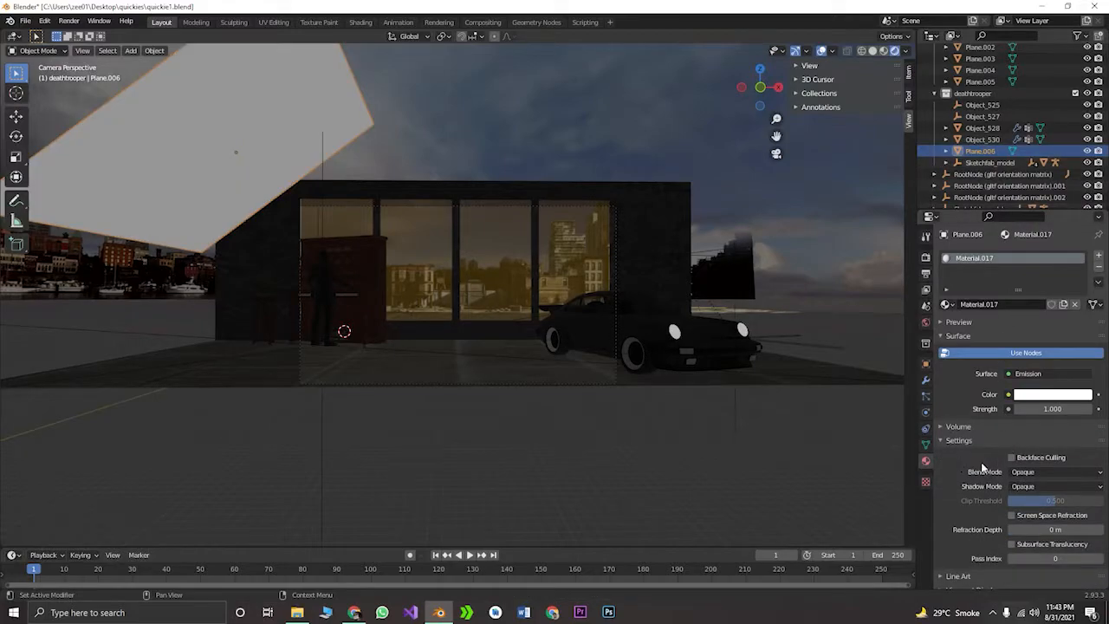
Switch the render engine to Cycles, save the file and check the plane's lighting in the camera view
click(926, 256)
click(1027, 254)
click(1023, 296)
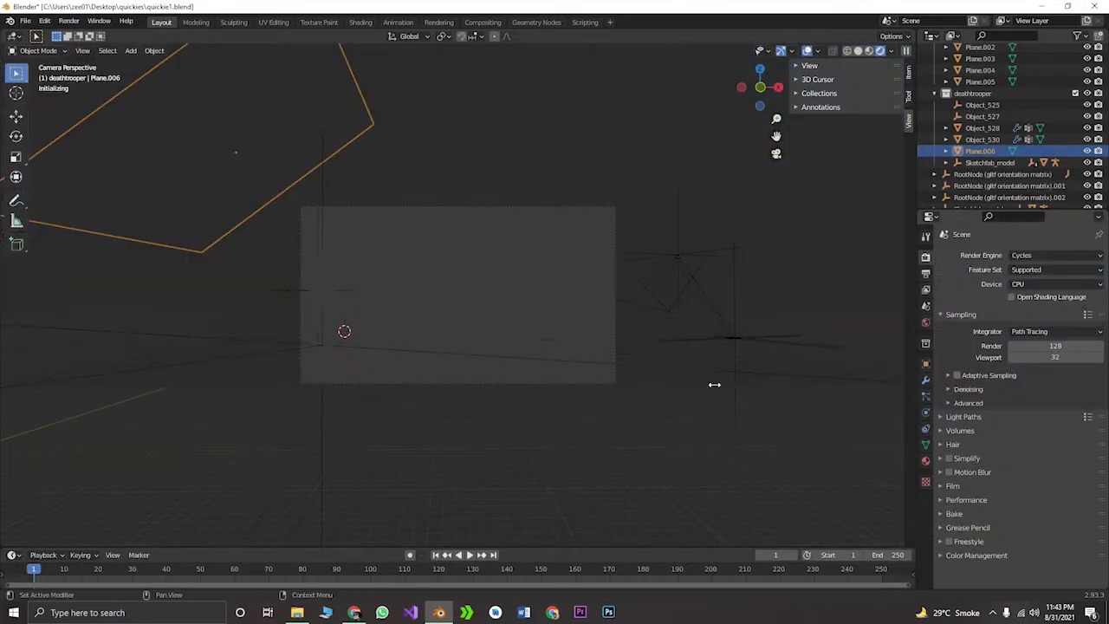
key(ctrl+s)
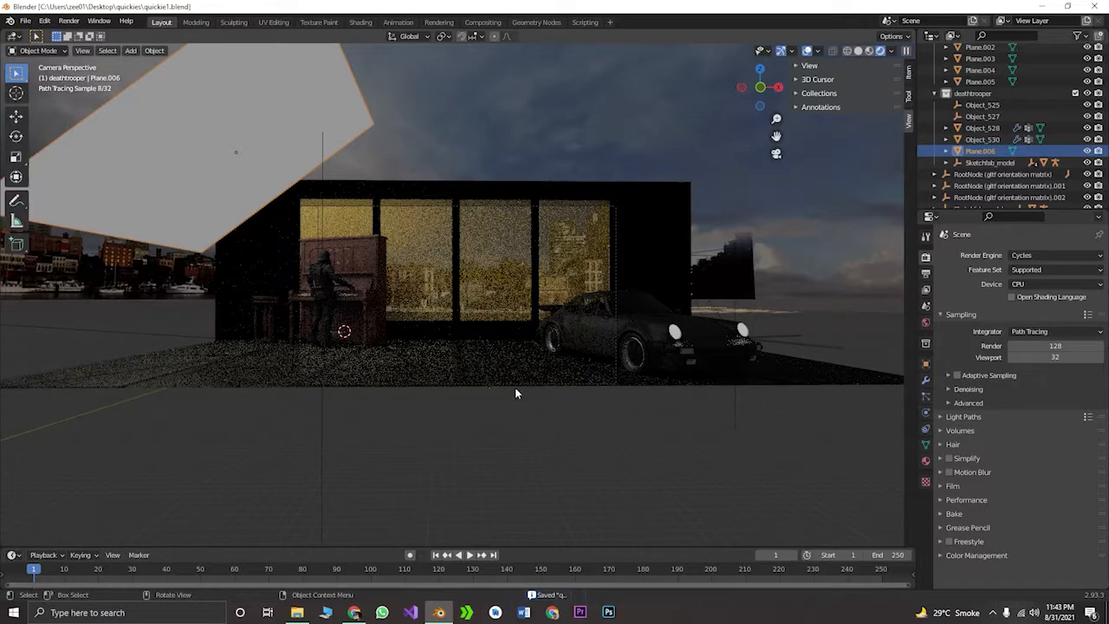
scroll(498, 386, up, 1)
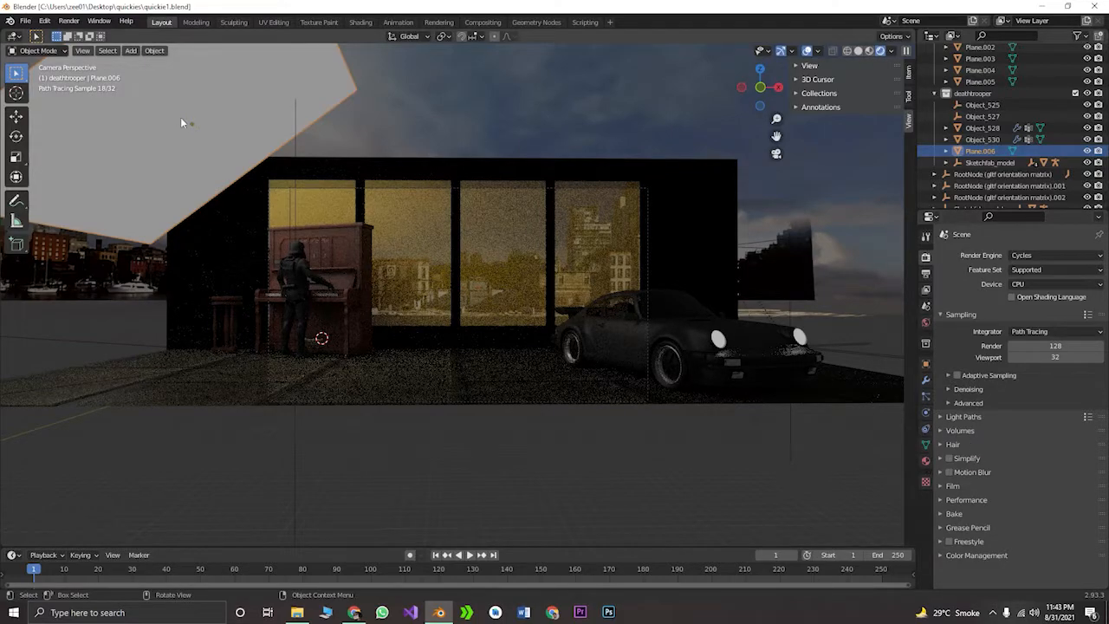
Set the tilted plane's emission color to bright red, hex FF1600
click(930, 462)
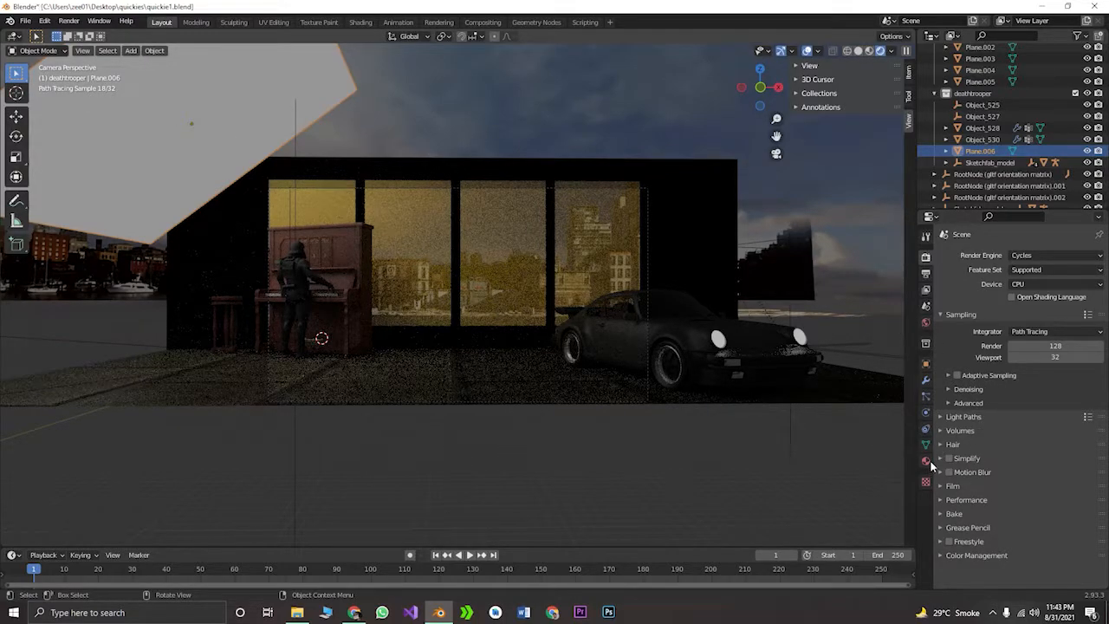
click(899, 452)
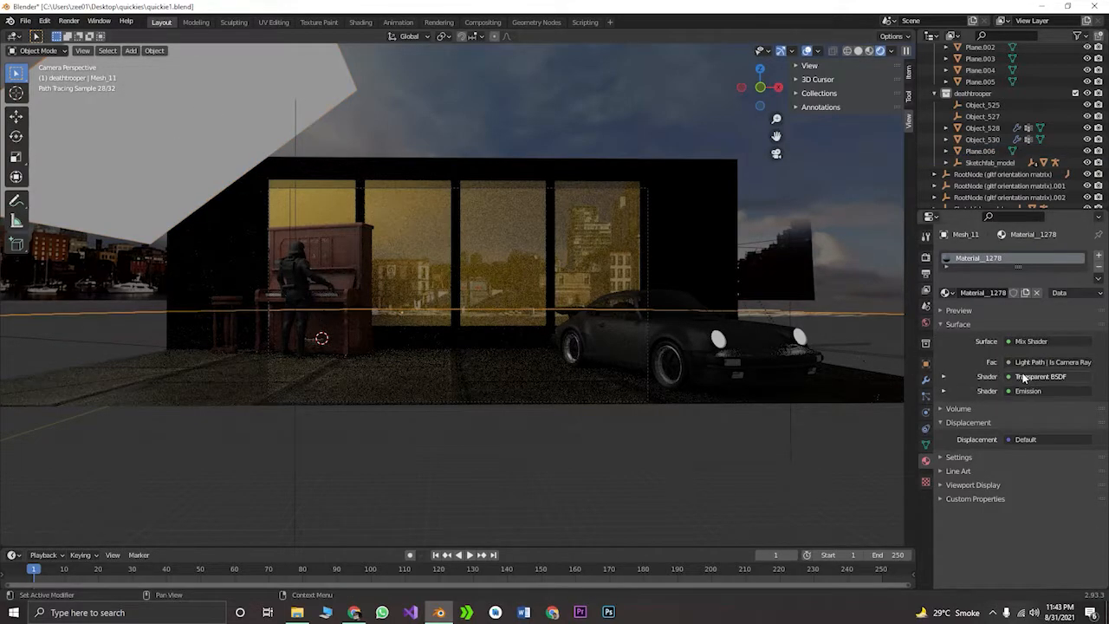
click(275, 114)
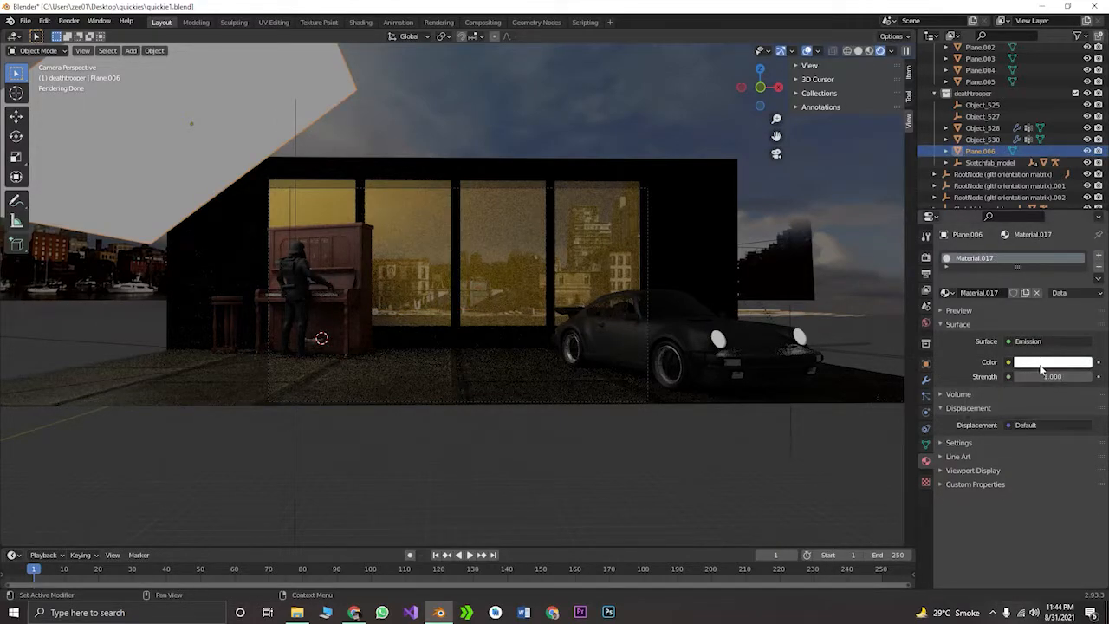
click(1041, 362)
drag(1032, 243, 1031, 285)
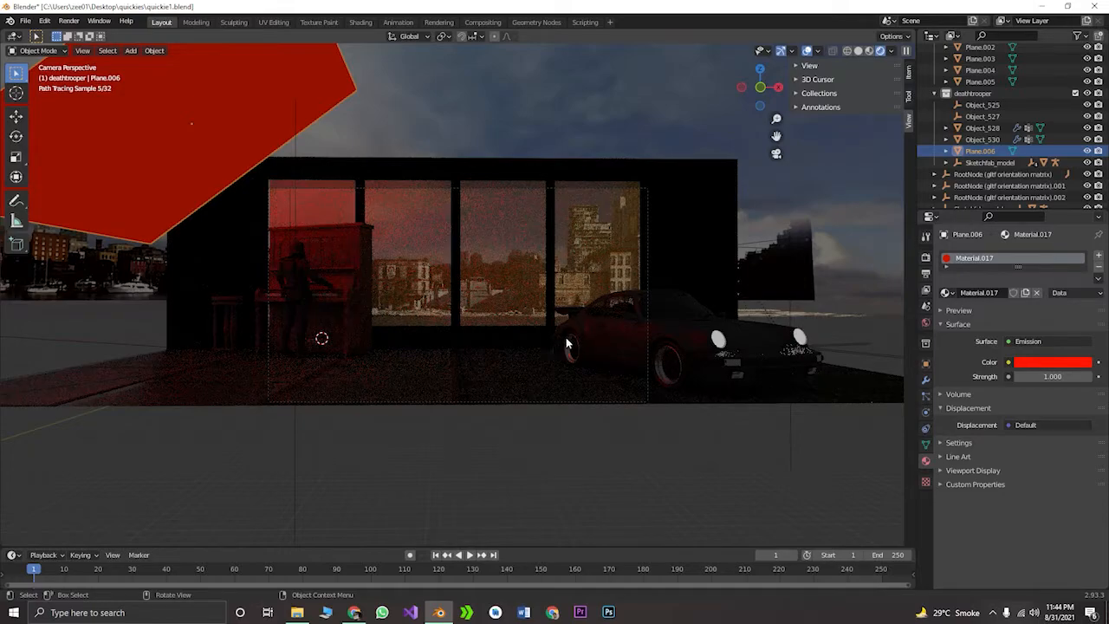
Darken the plane's red emission color to hex 6D0900, then raise its brightness slightly to a medium dark red
click(1071, 364)
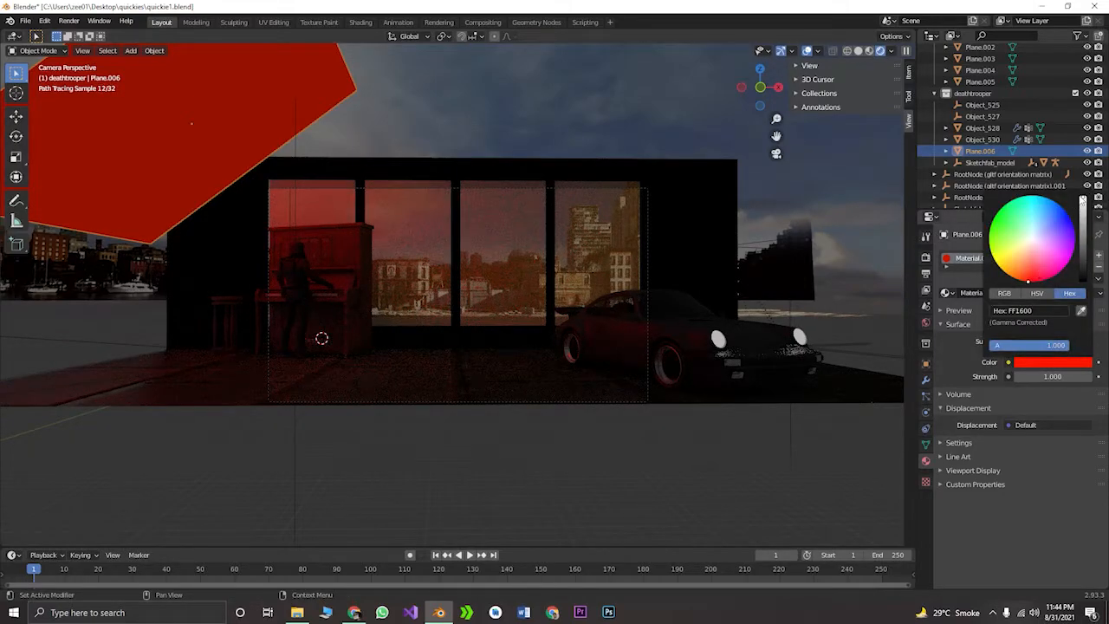
drag(1083, 199, 1083, 243)
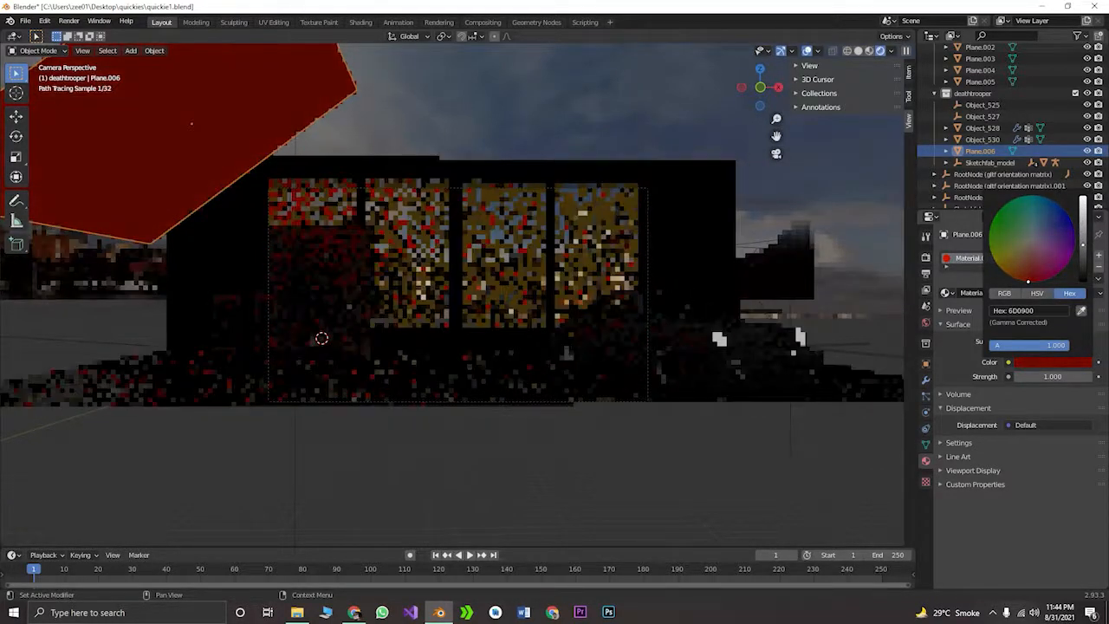
click(508, 450)
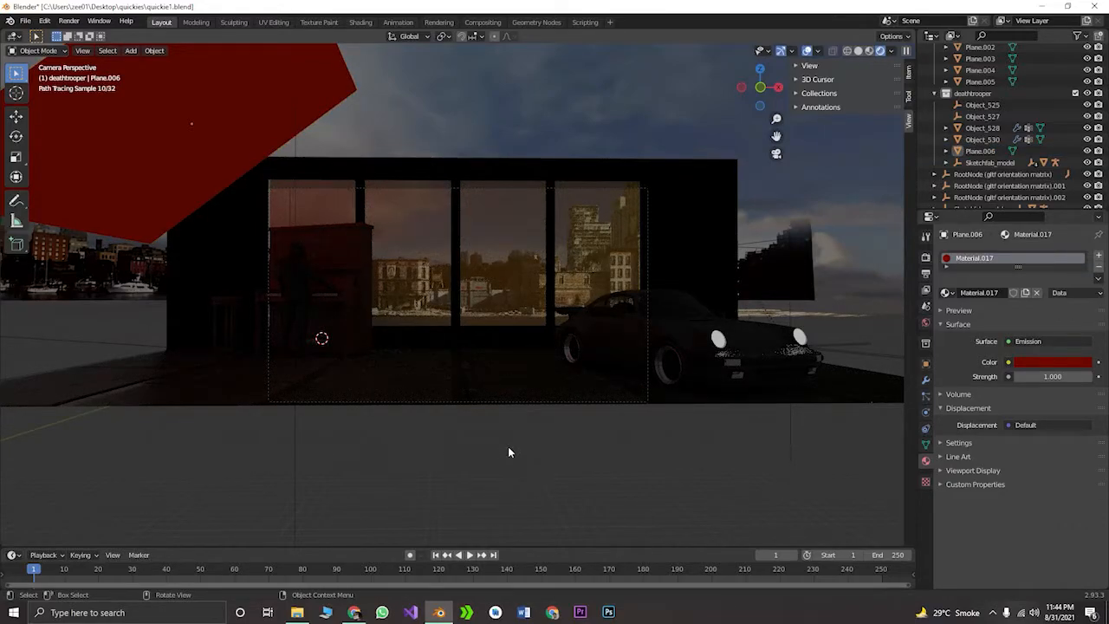
click(1046, 364)
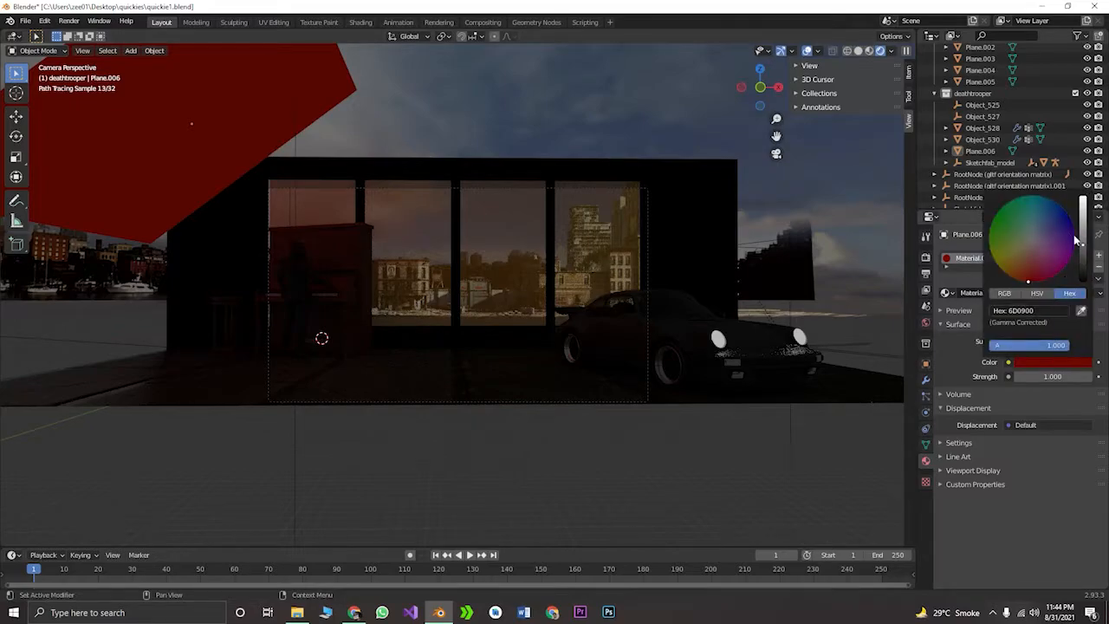
drag(1084, 250, 1083, 232)
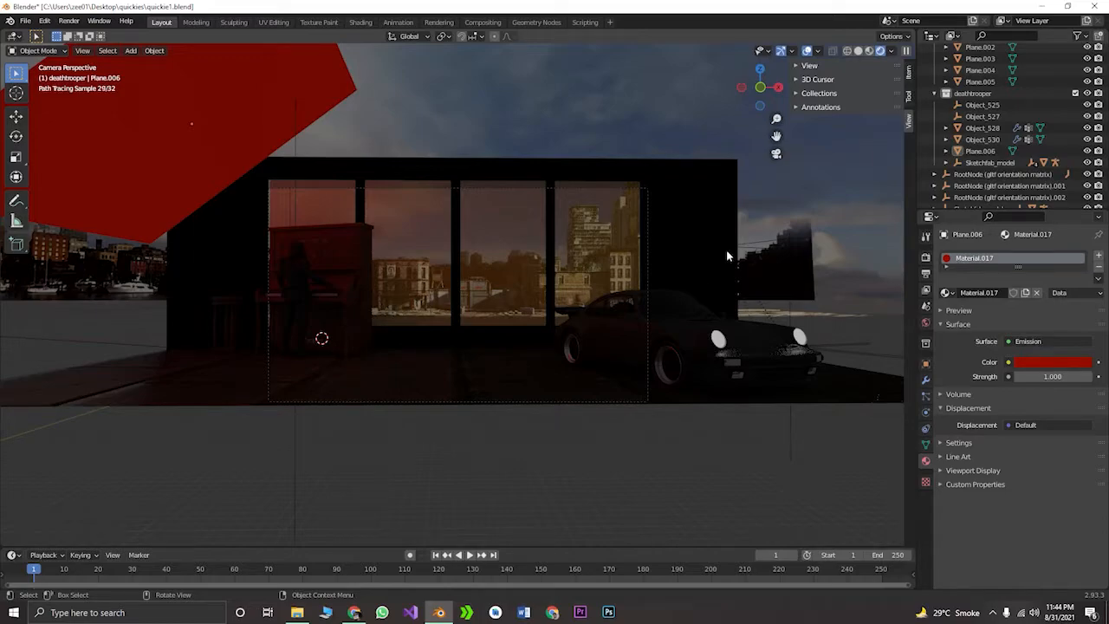
Minimize Blender to get back to the Bricks069 texture folder and the browser
click(1047, 6)
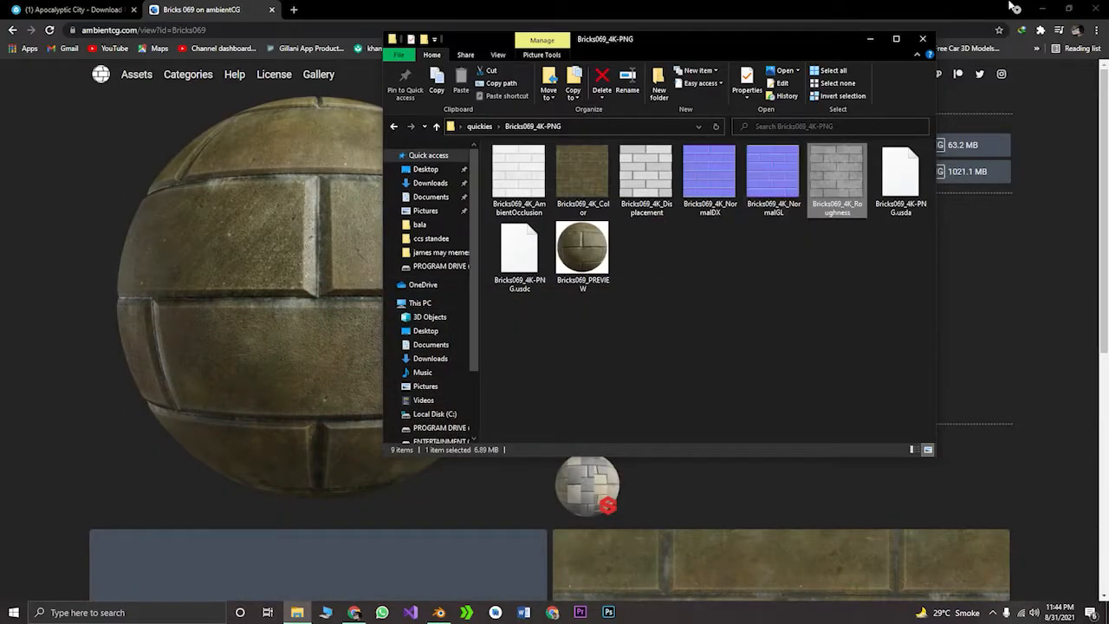